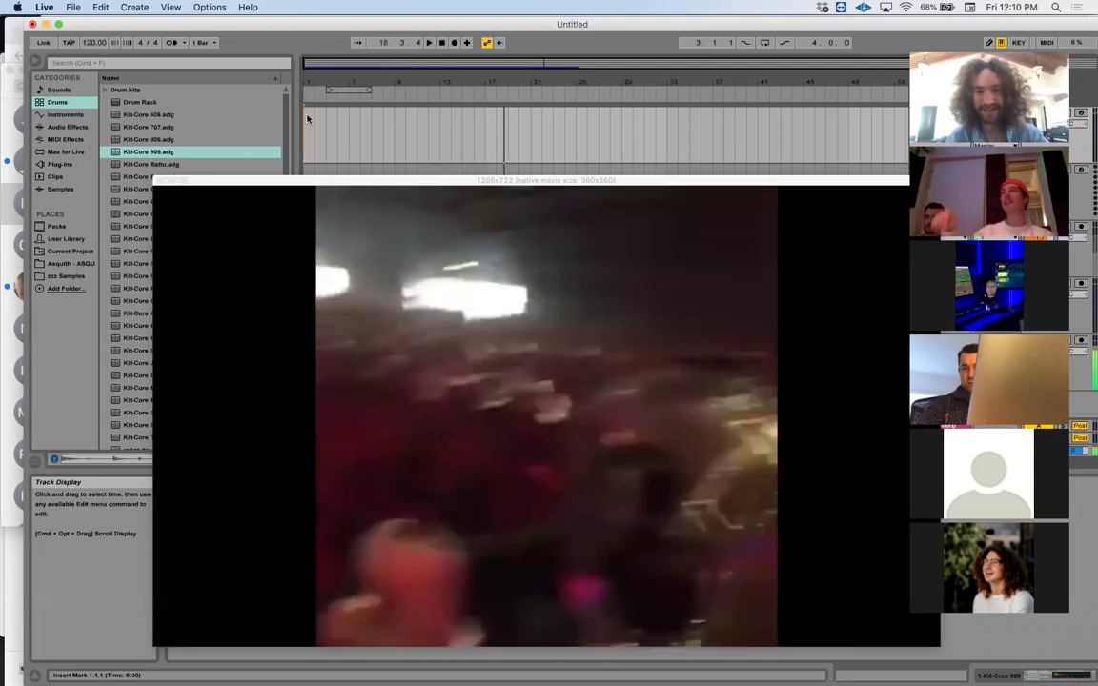
# Close the floating video window and delete both Jeff Mills audio clips from the 5 Audio track
pyautogui.click(474, 120)
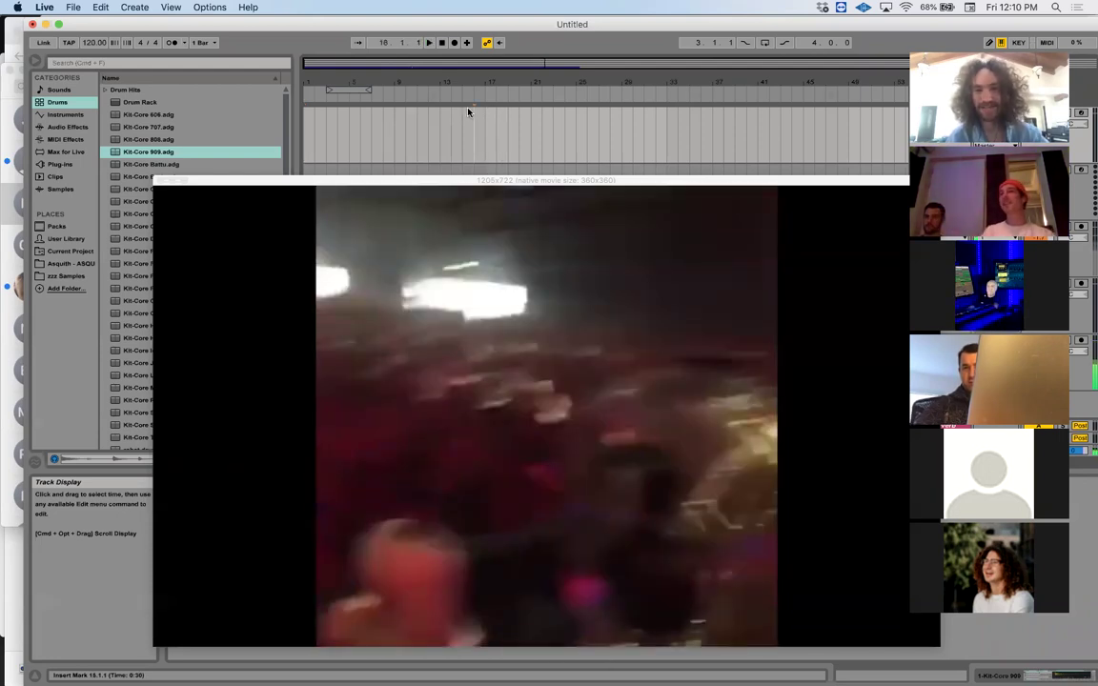
pyautogui.click(160, 198)
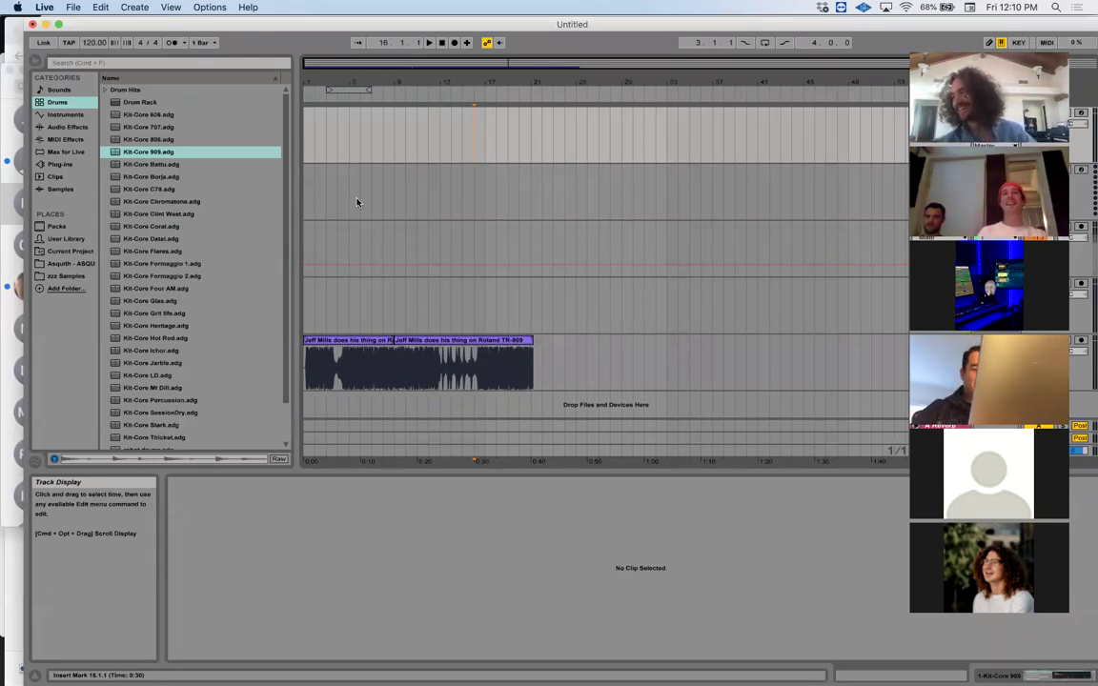
pyautogui.click(303, 207)
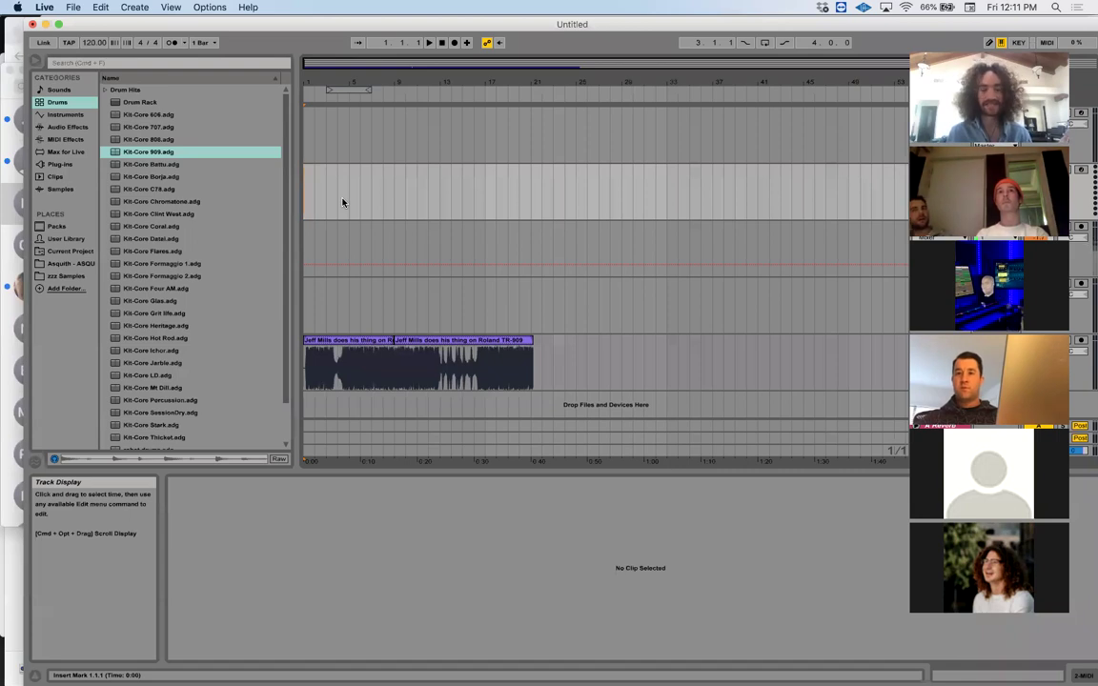
pyautogui.click(345, 346)
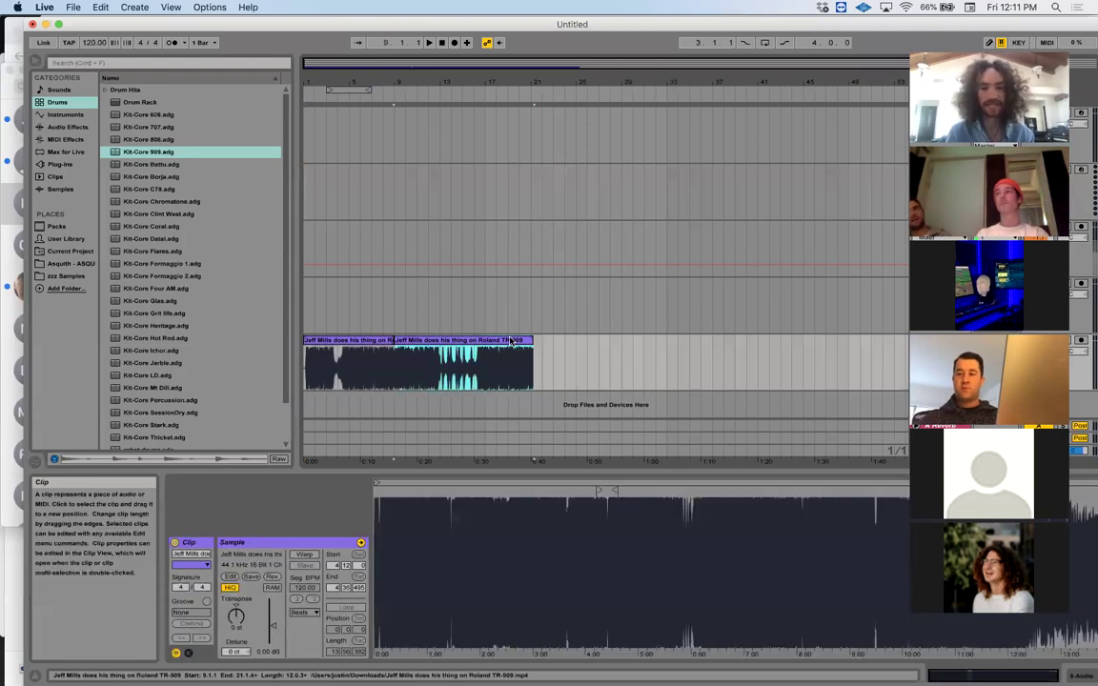
pyautogui.press('Delete')
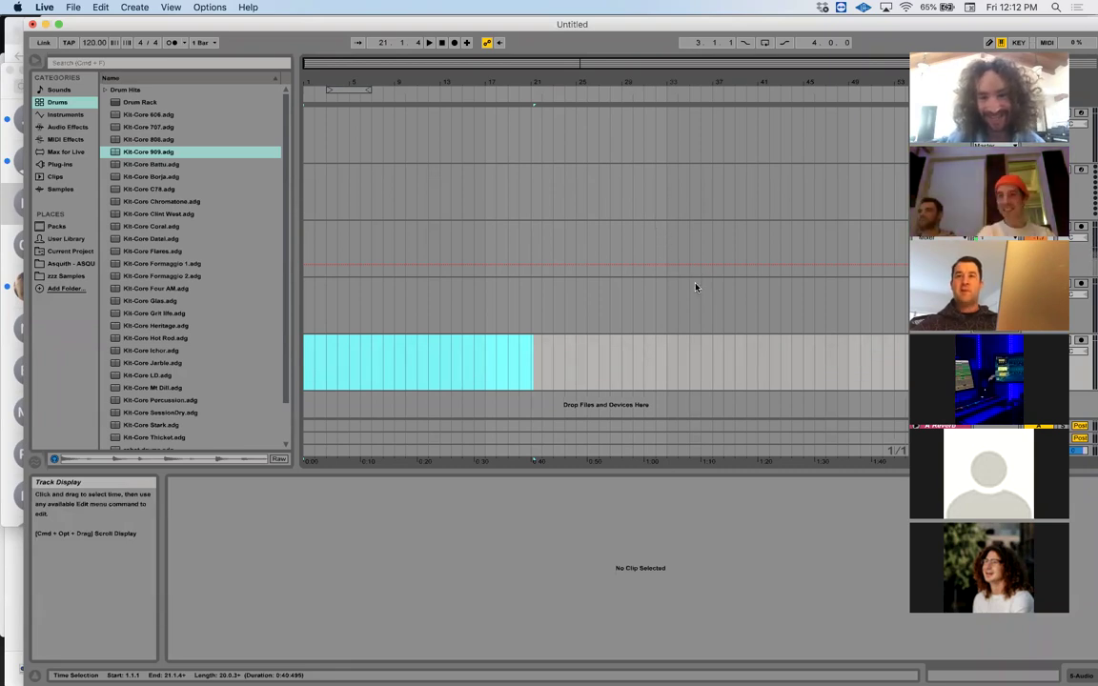
pyautogui.click(655, 176)
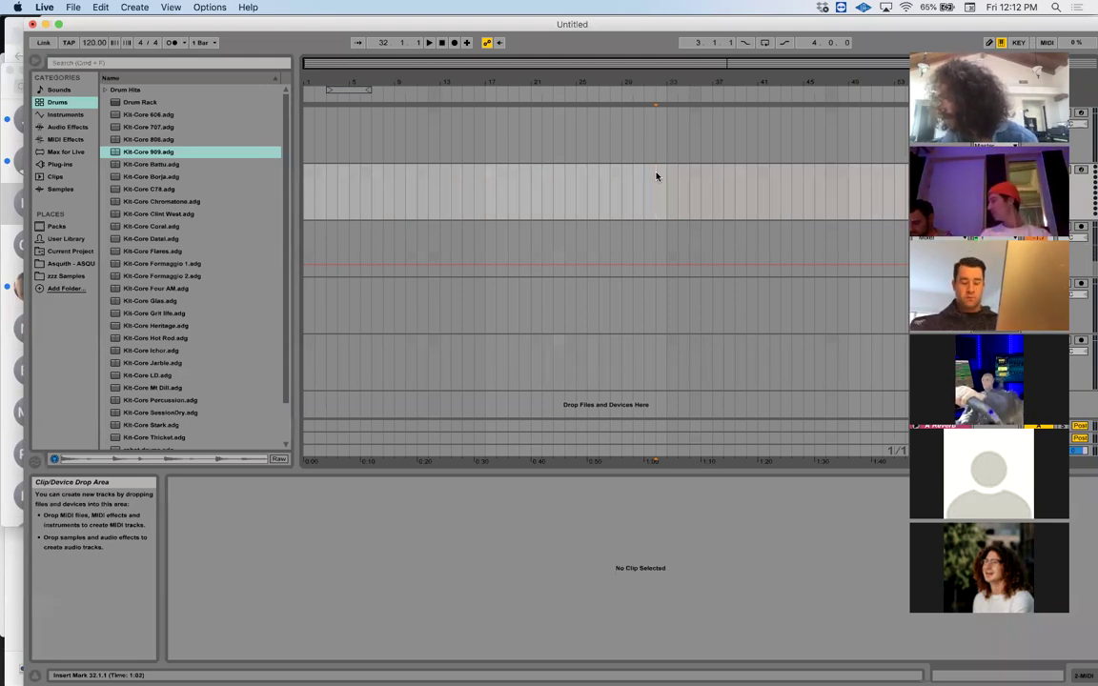
pyautogui.click(499, 181)
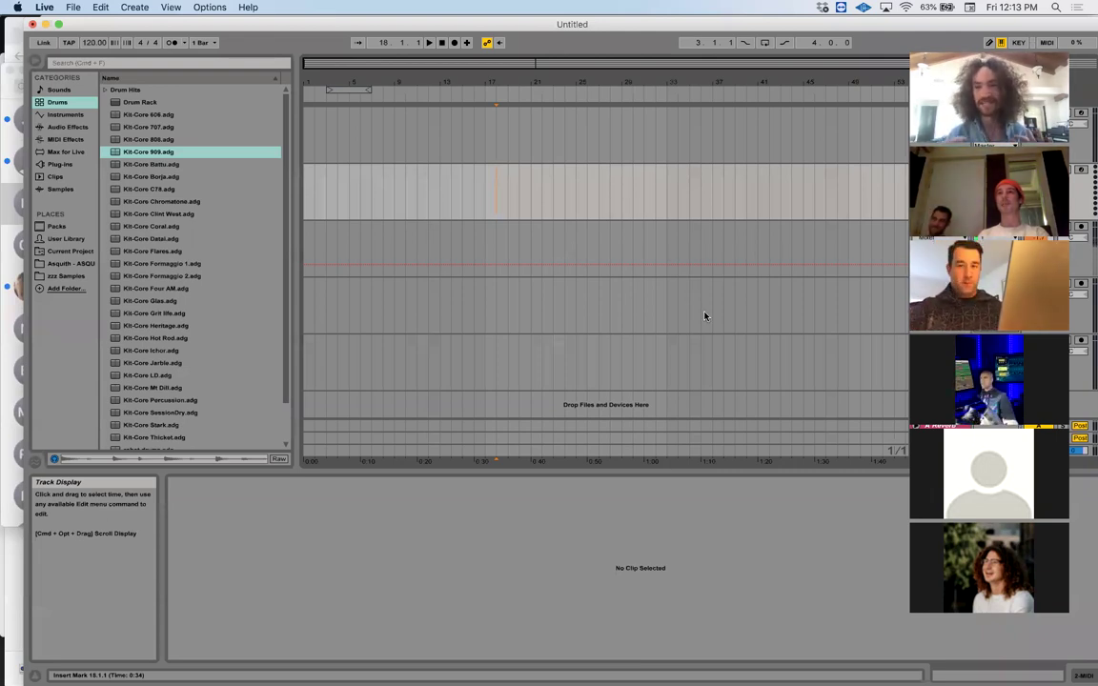
pyautogui.click(566, 210)
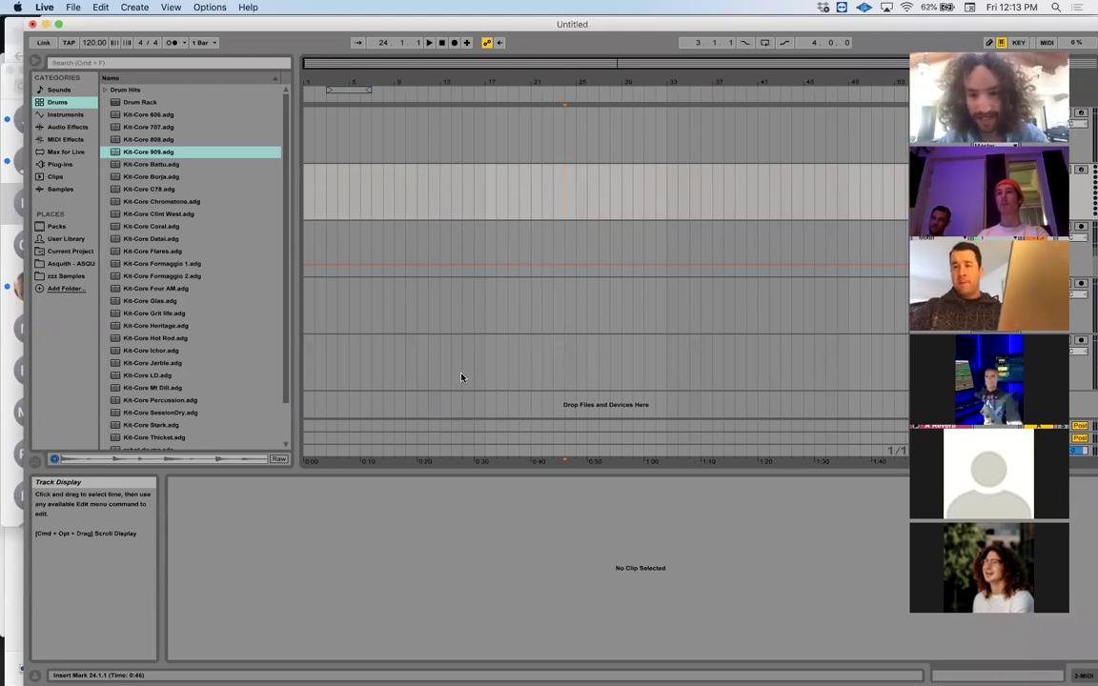
pyautogui.click(443, 323)
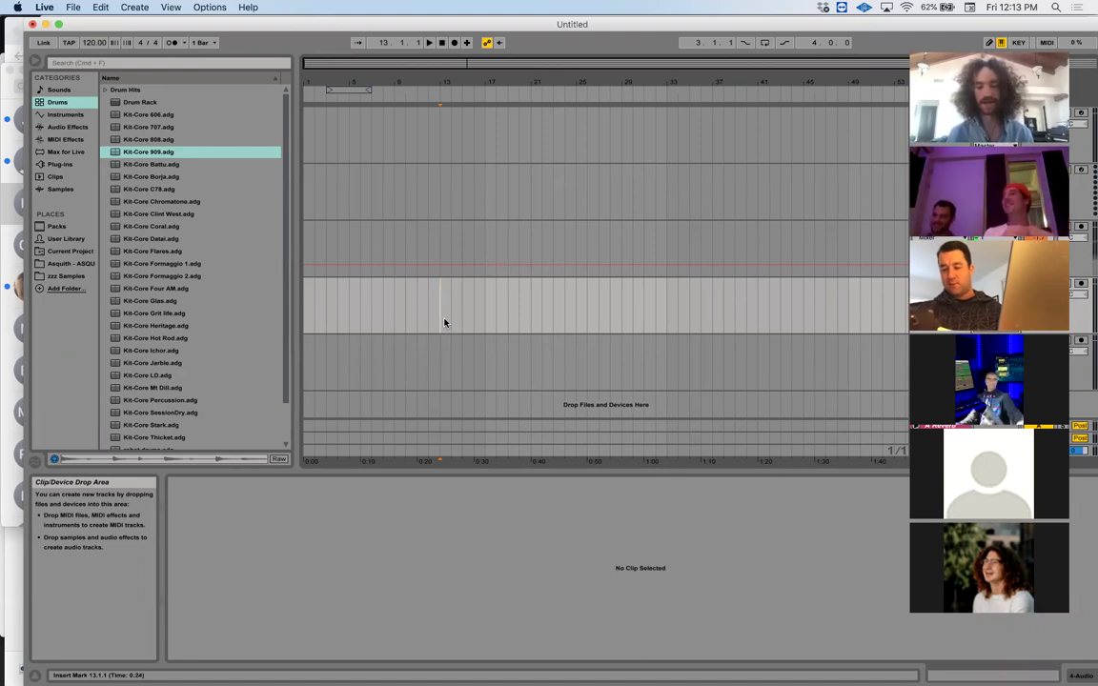
pyautogui.click(485, 148)
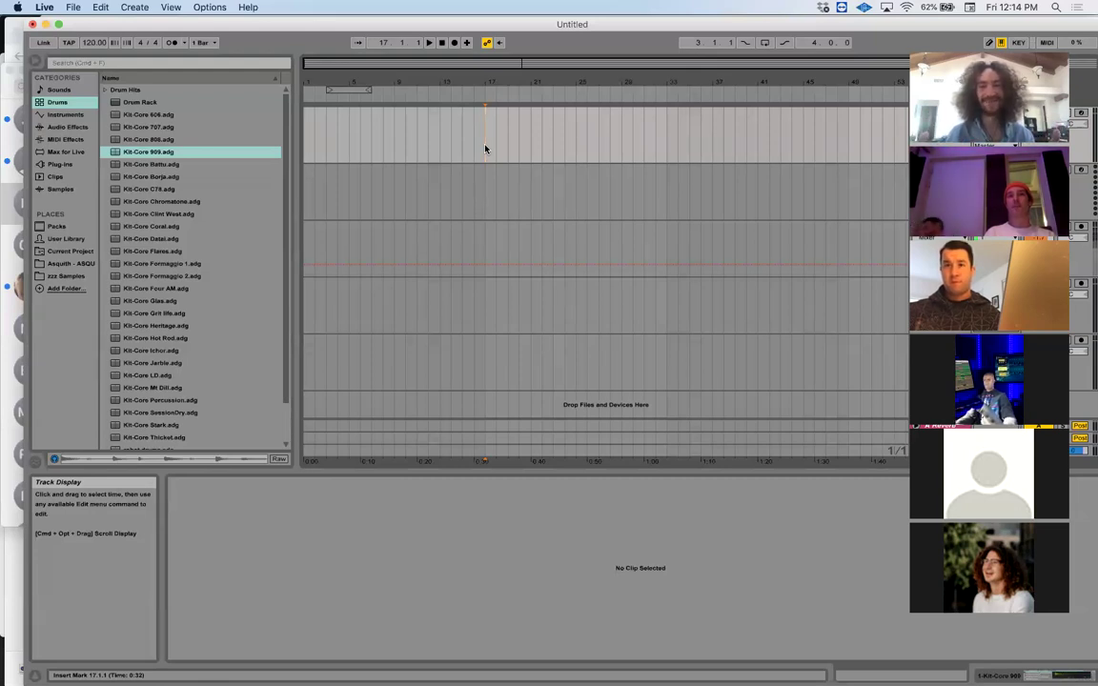
pyautogui.click(483, 177)
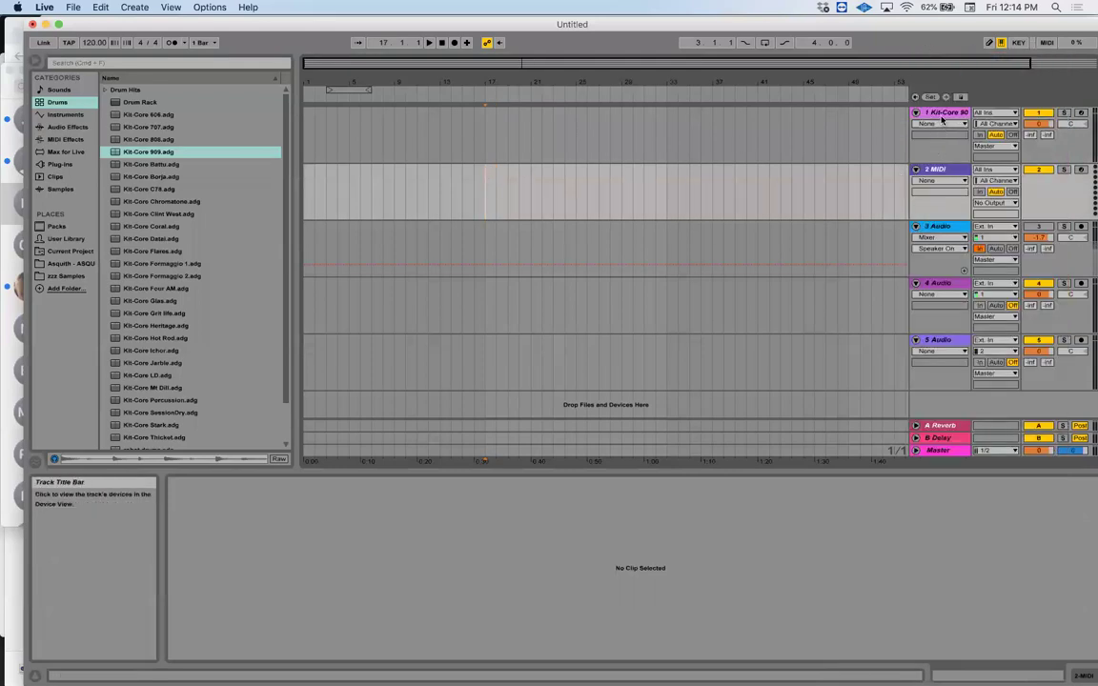
# Delete tracks 2 MIDI through 5 Audio, keeping only the Kit-Core 909 track
pyautogui.click(940, 114)
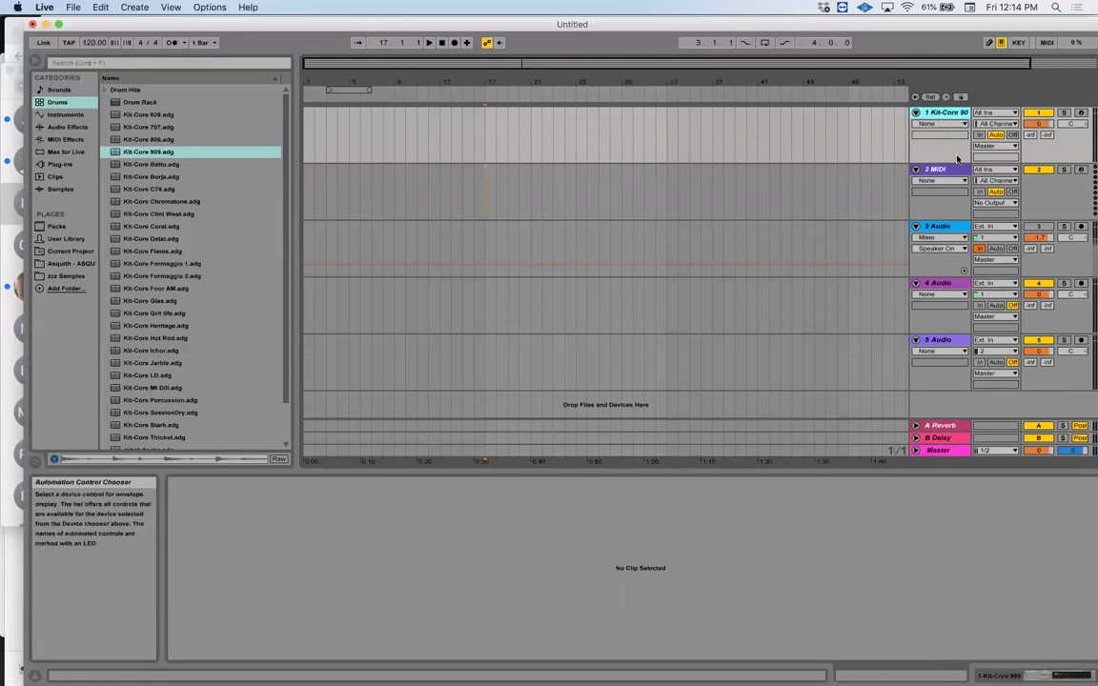
pyautogui.click(942, 283)
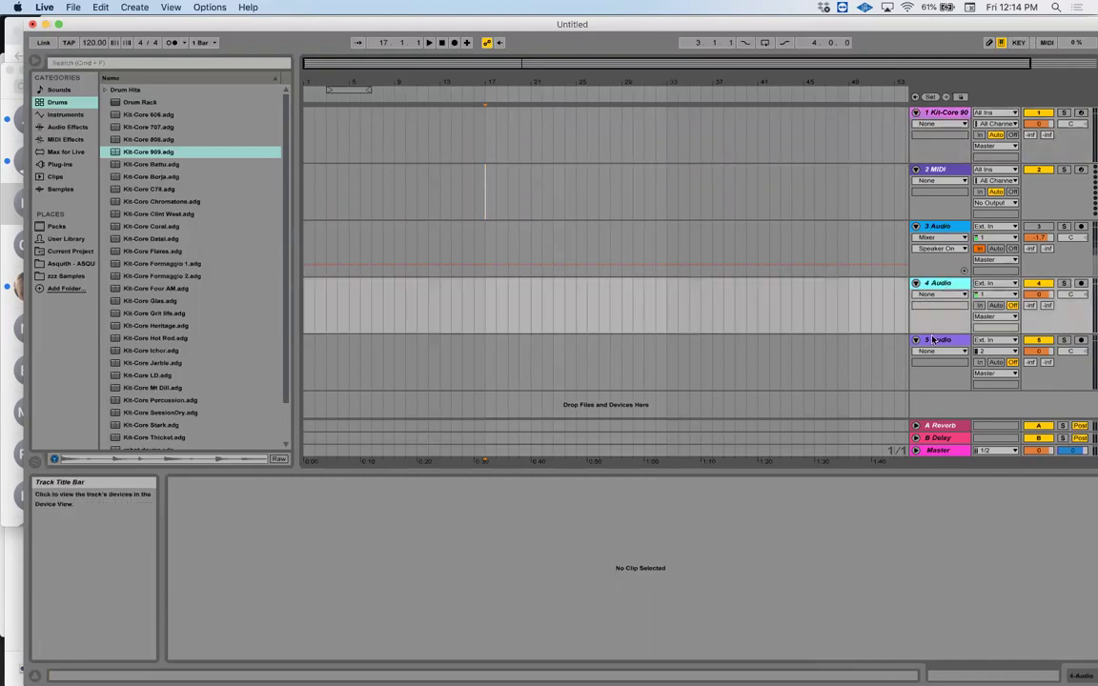
pyautogui.click(947, 119)
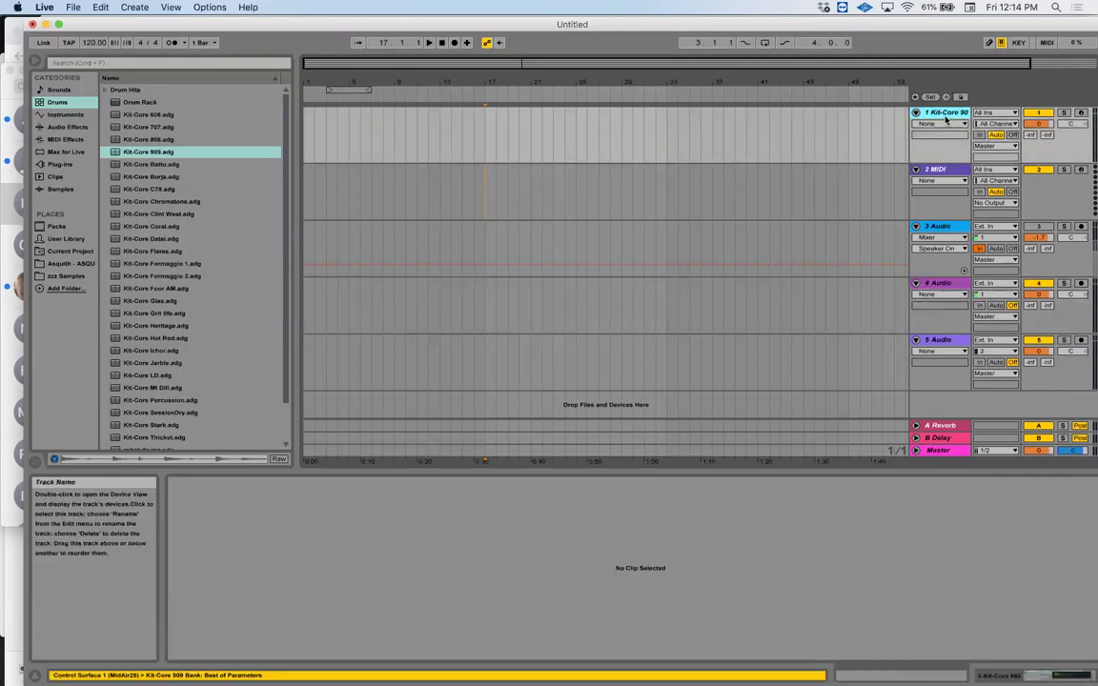
pyautogui.click(488, 127)
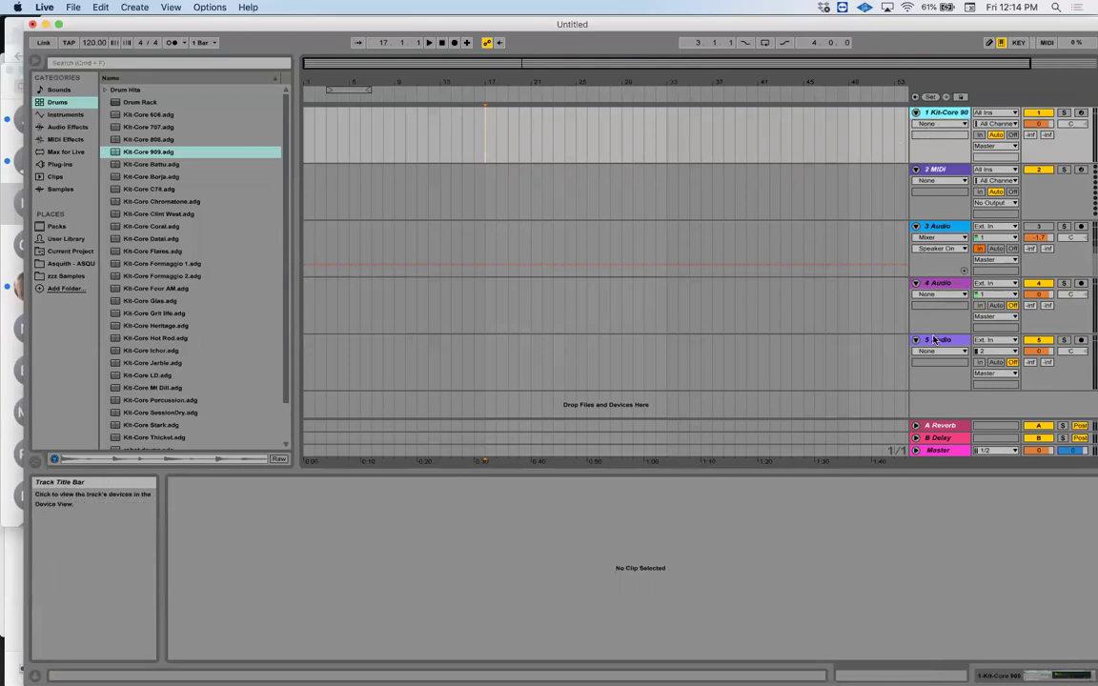
pyautogui.press('Down')
pyautogui.press('Down')
pyautogui.press('Down')
pyautogui.press('Down')
pyautogui.press('Up')
pyautogui.press('Up')
pyautogui.press('Up')
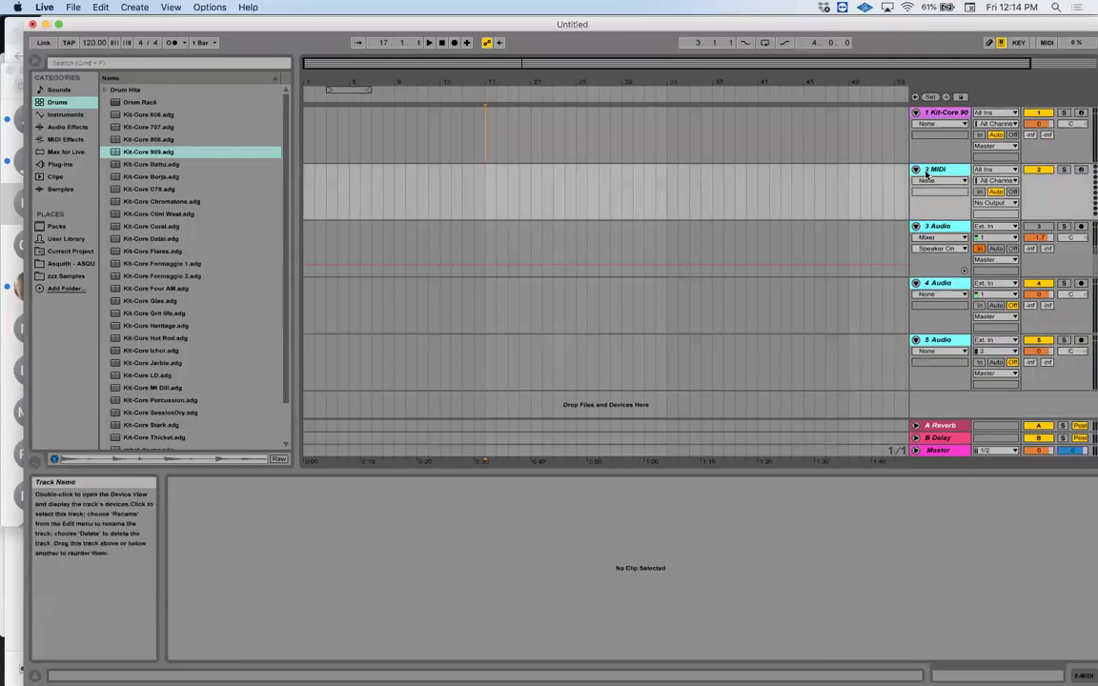
pyautogui.press('Delete')
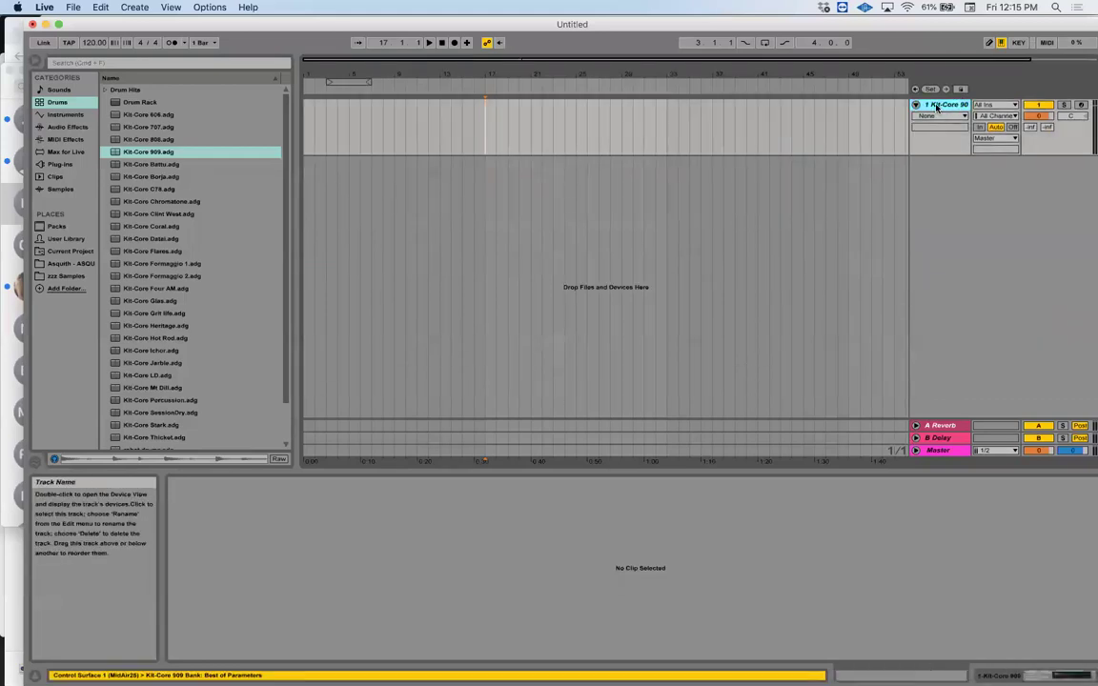
# Insert an audio track below the Kit-Core 909 track and remove it again
pyautogui.rightClick(940, 176)
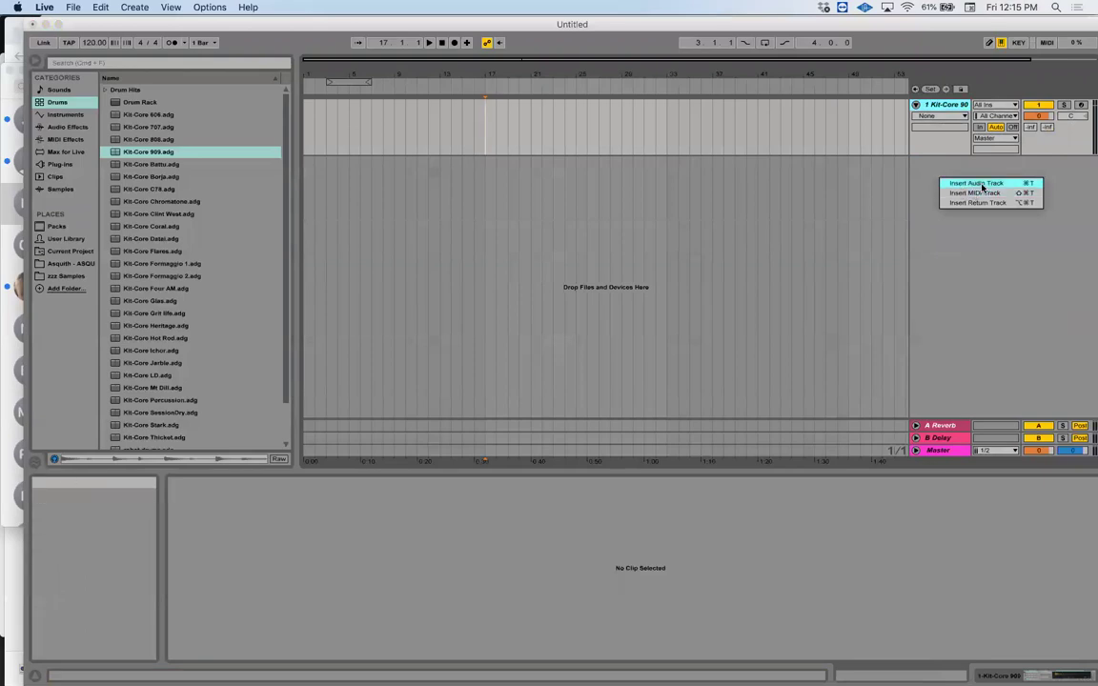
pyautogui.click(982, 184)
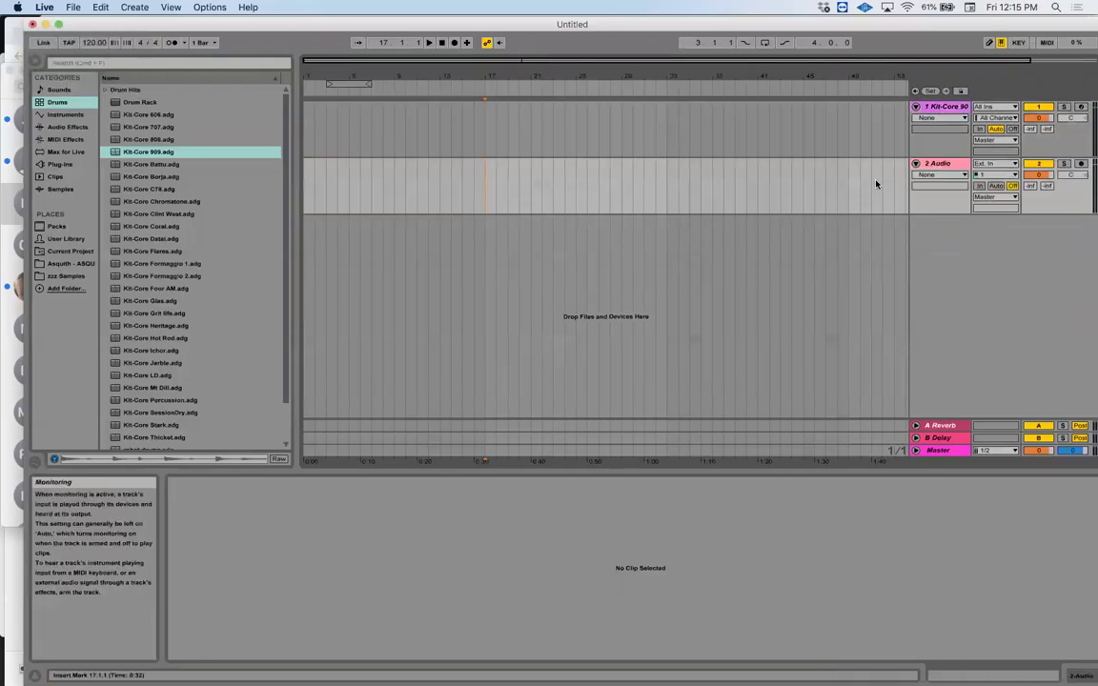
pyautogui.press('super+r')
# Insert a MIDI track below the existing track and load the Kit-Core 909.adg drum kit onto it
pyautogui.rightClick(944, 168)
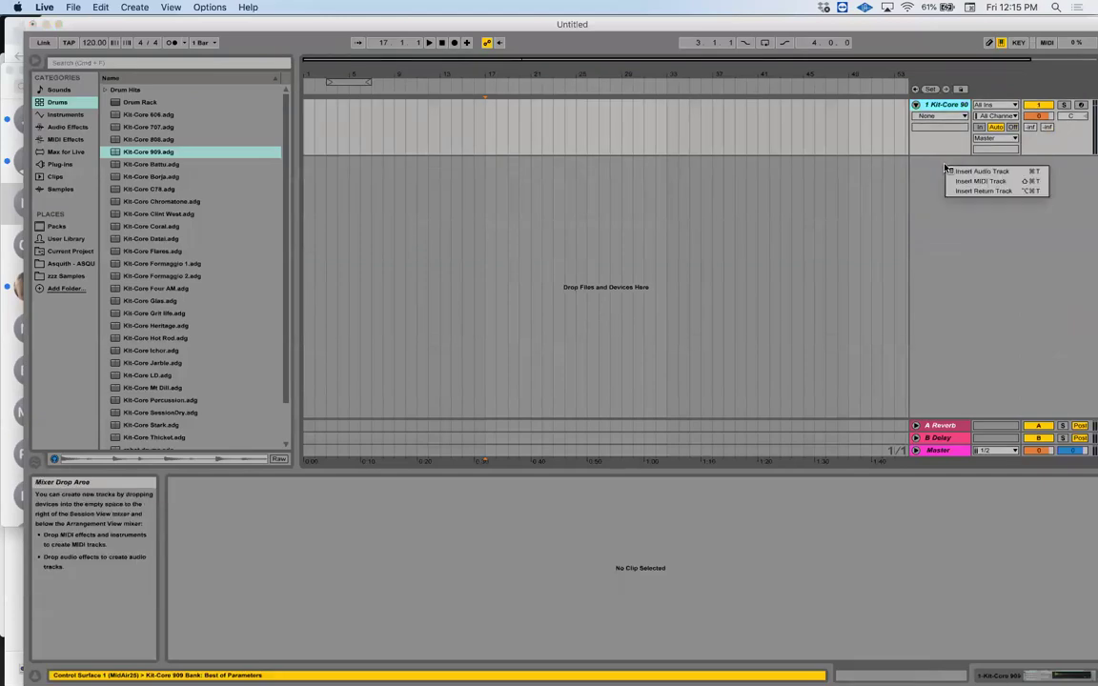
pyautogui.click(971, 184)
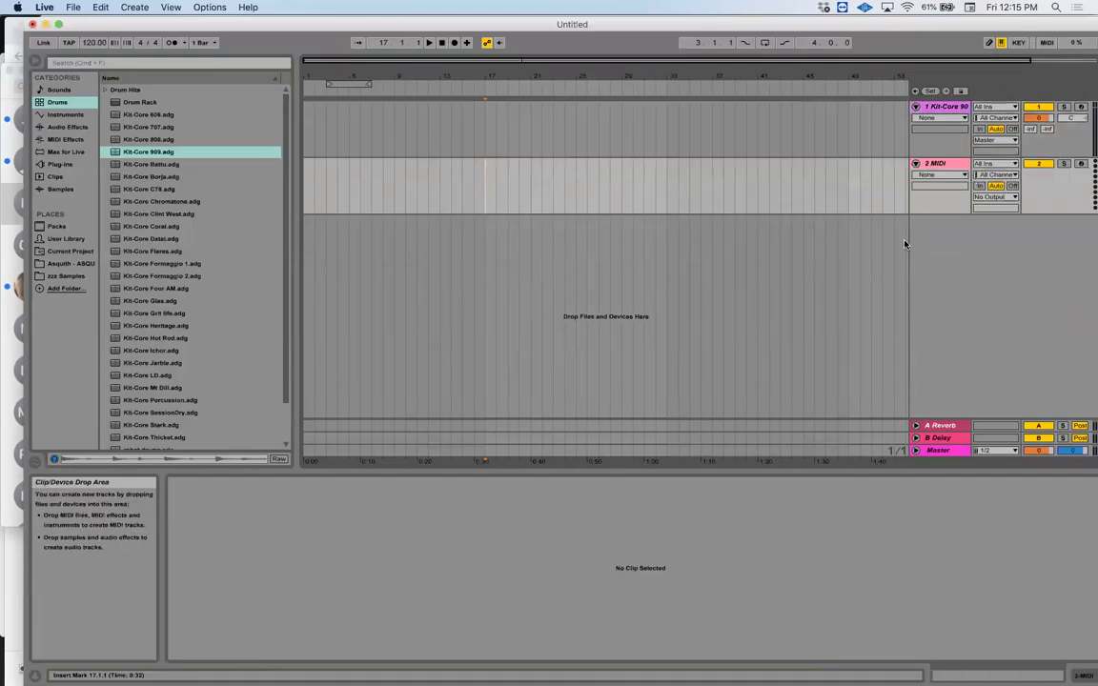
pyautogui.rightClick(905, 277)
pyautogui.press('Escape')
pyautogui.rightClick(946, 247)
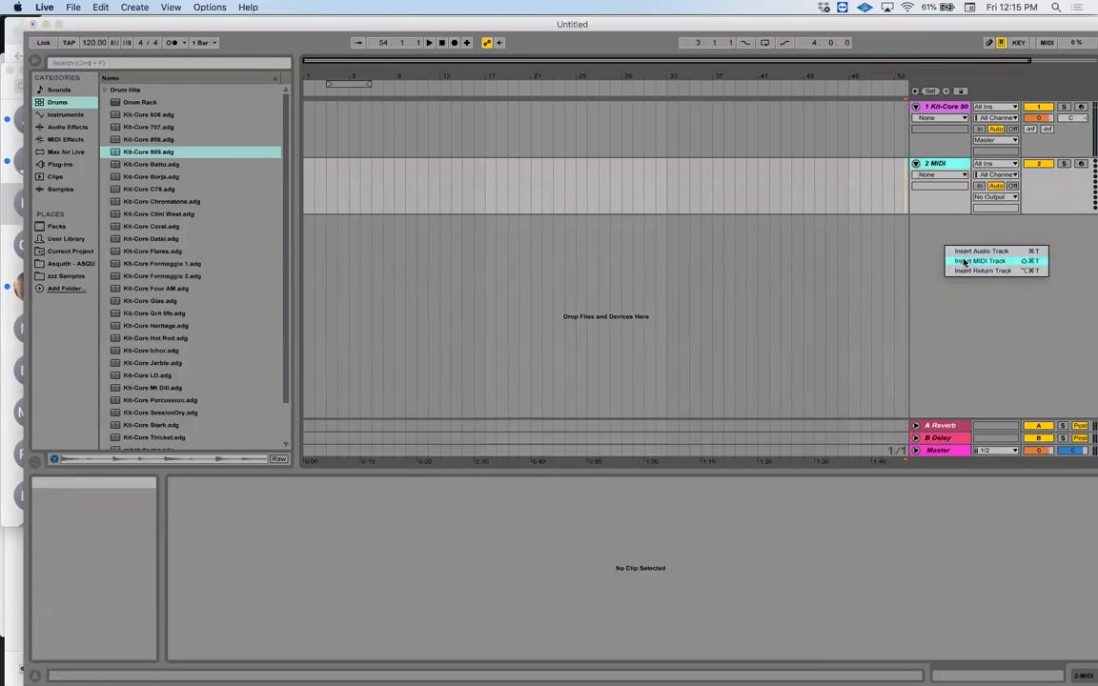
pyautogui.press('Escape')
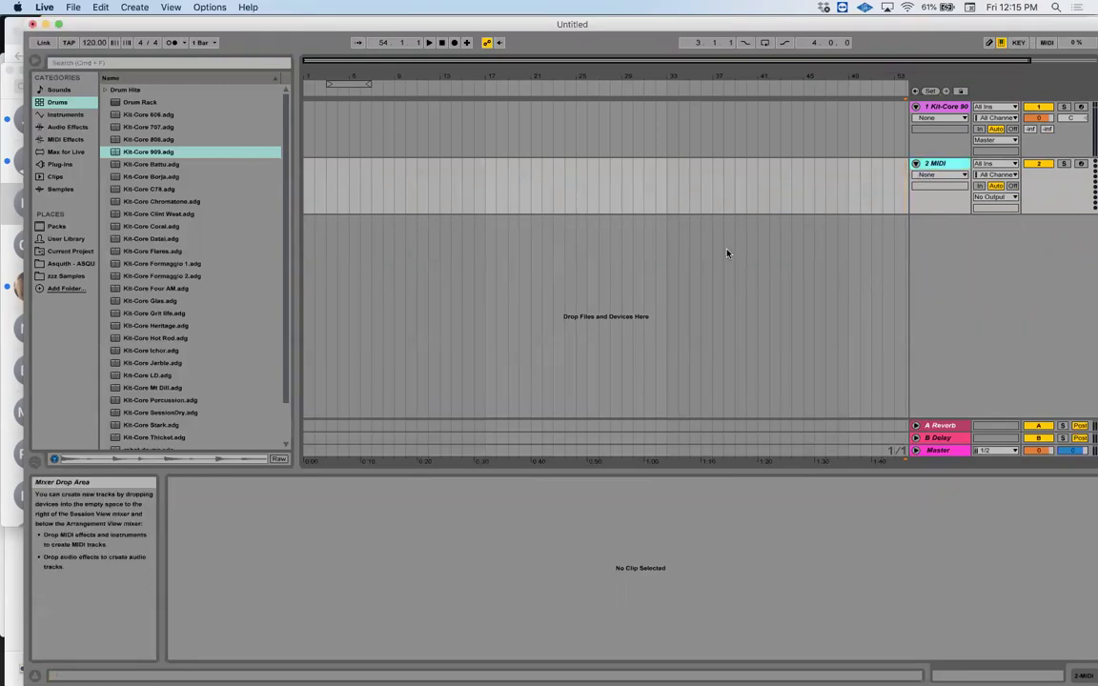
pyautogui.click(191, 152)
pyautogui.doubleClick(215, 150)
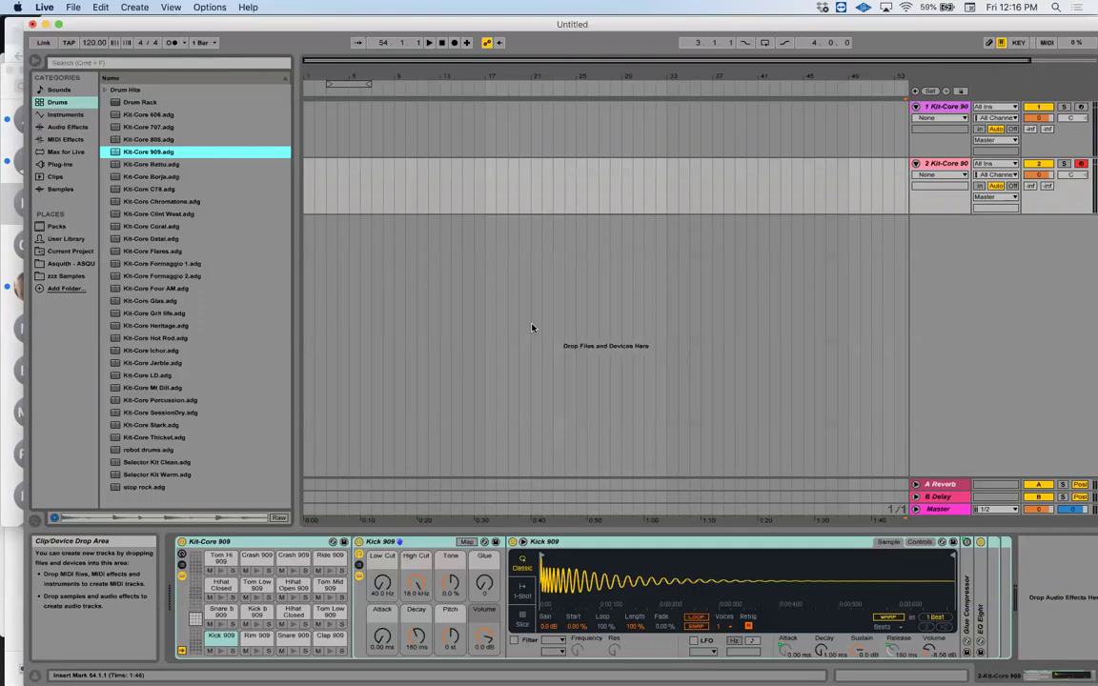
# Insert a one-bar MIDI clip at bar 17 on the second Kit-Core 909 track
pyautogui.click(531, 186)
pyautogui.click(486, 203)
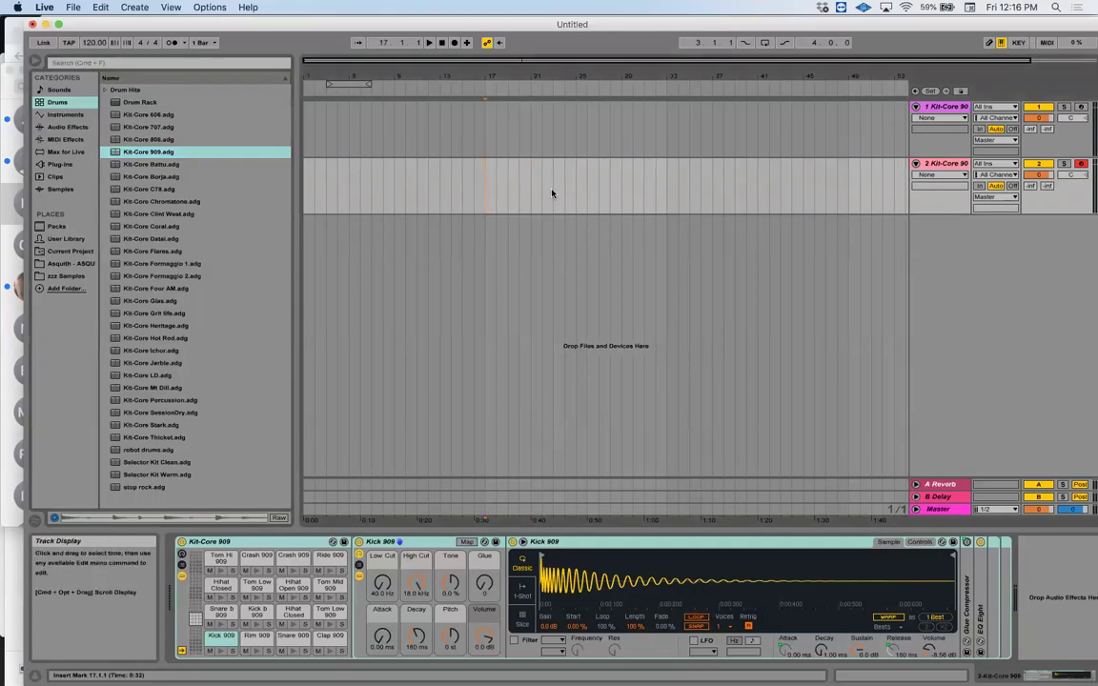
pyautogui.keyDown('shift'); pyautogui.click(491, 177); pyautogui.keyUp('shift')
pyautogui.click(457, 185)
pyautogui.click(473, 184)
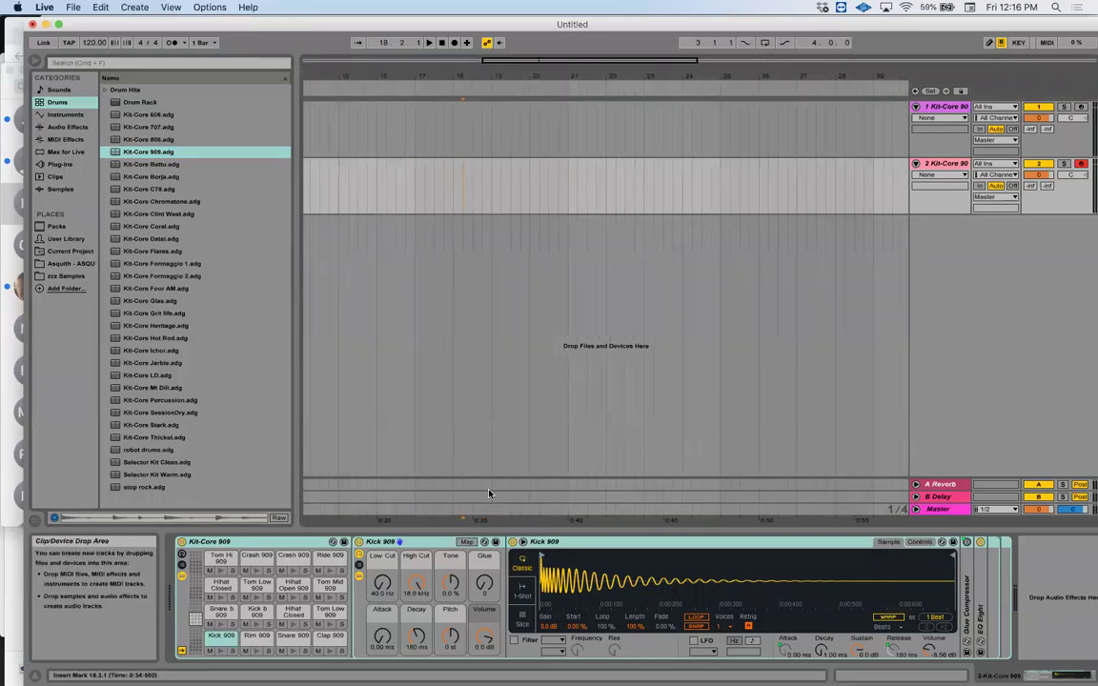
pyautogui.moveTo(416, 179); pyautogui.dragTo(486, 197)
pyautogui.moveTo(422, 76); pyautogui.dragTo(448, 65)
pyautogui.click(414, 187)
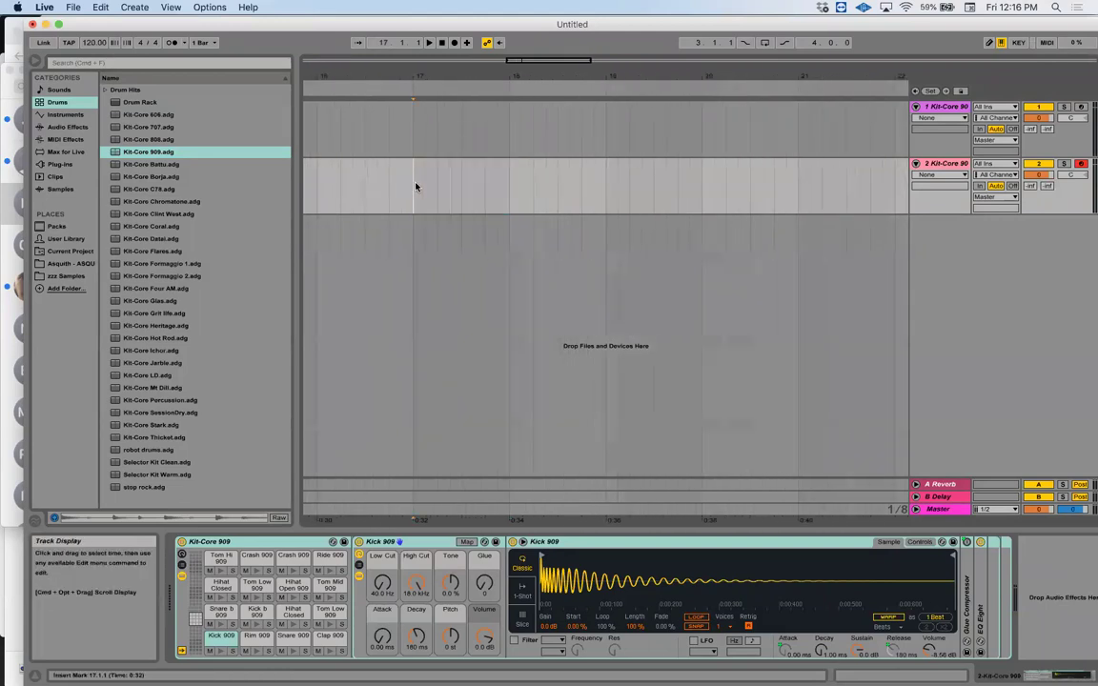
pyautogui.moveTo(412, 183); pyautogui.dragTo(500, 188)
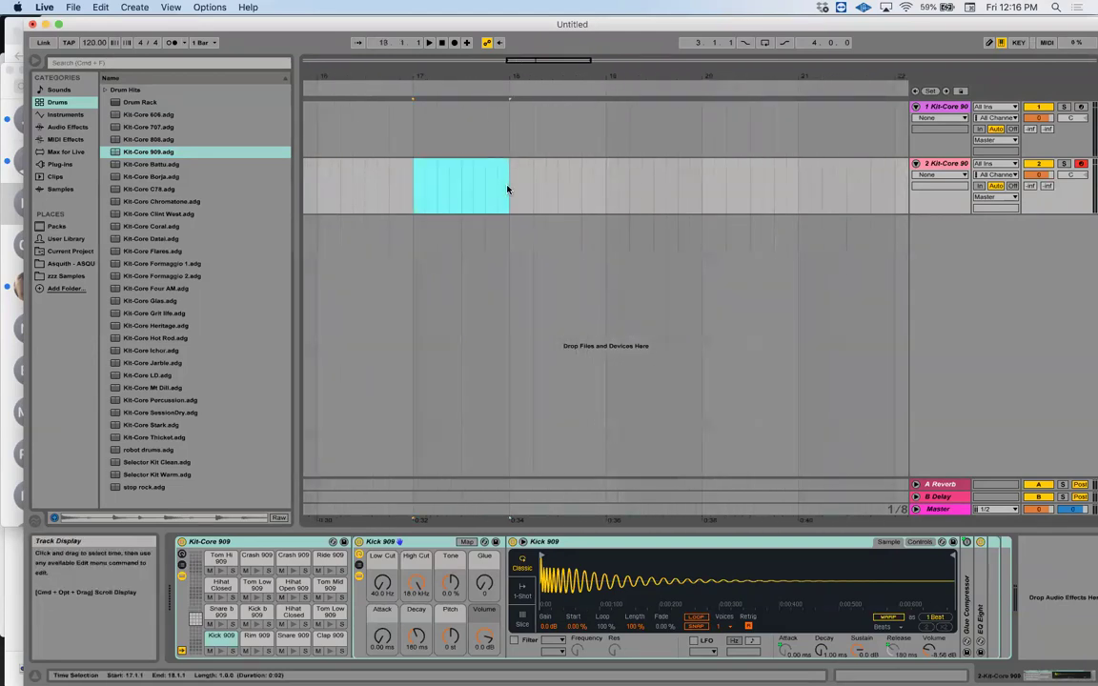
pyautogui.rightClick(450, 177)
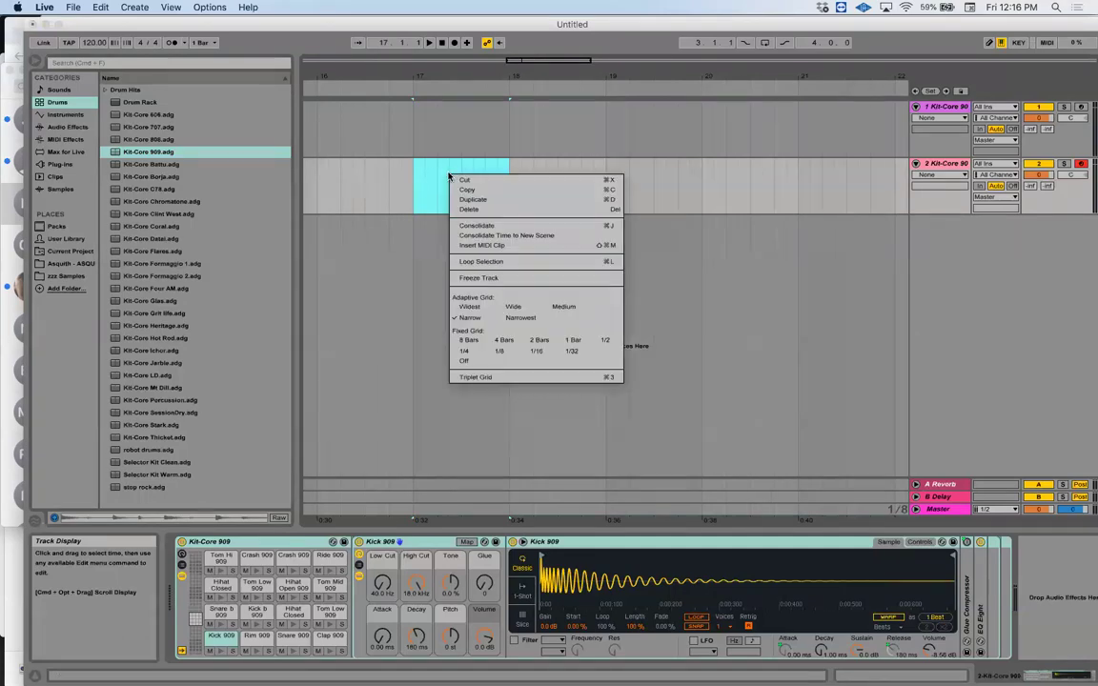
pyautogui.click(488, 247)
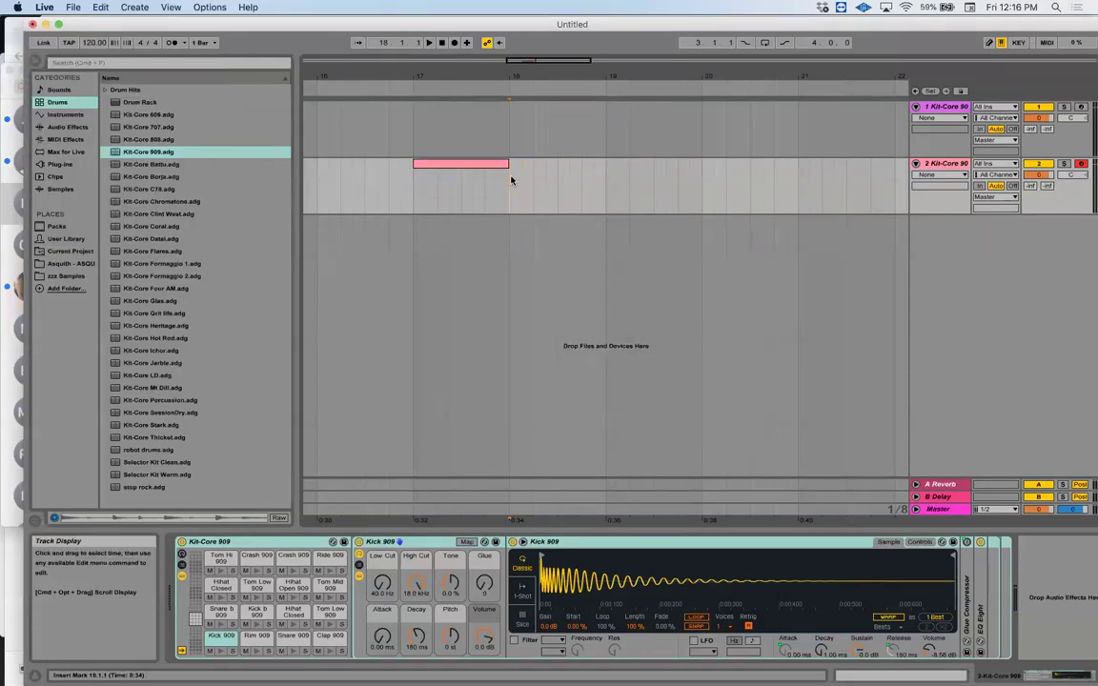
# Try inserting another one-bar MIDI clip at bar 18 on the same track, and undo it
pyautogui.moveTo(511, 179); pyautogui.dragTo(602, 178)
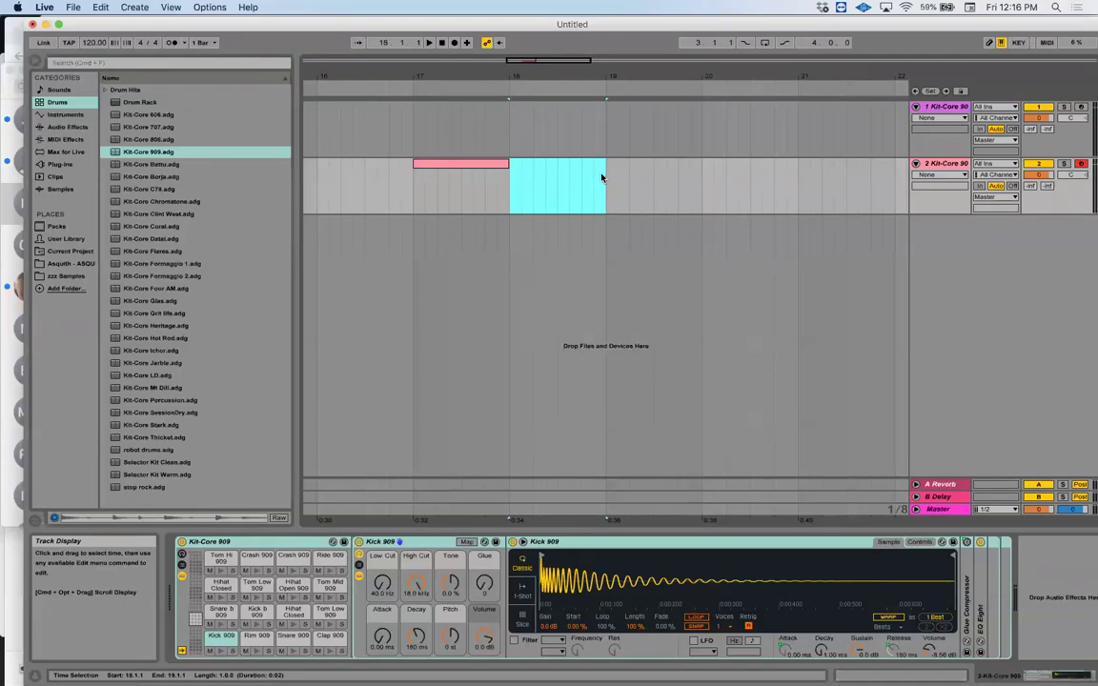
pyautogui.press('super+shift+m')
pyautogui.press('super+z')
# Open the bar 17 MIDI clip in the note editor and loop the arrangement over its one-bar length
pyautogui.click(495, 168)
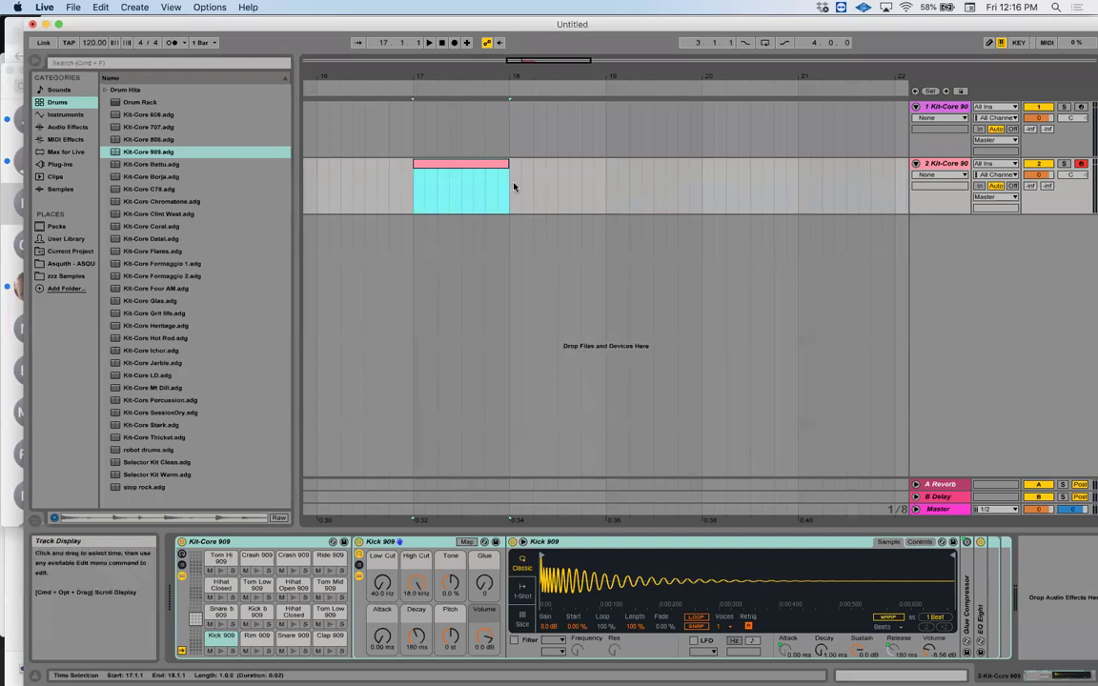
pyautogui.doubleClick(493, 167)
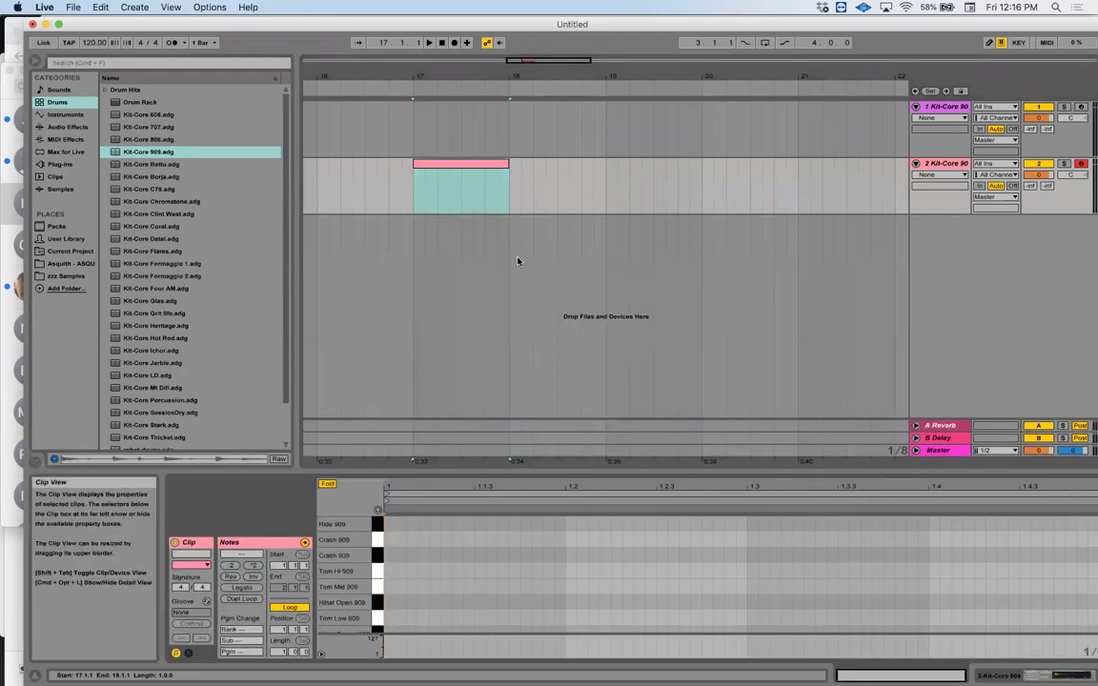
pyautogui.click(469, 171)
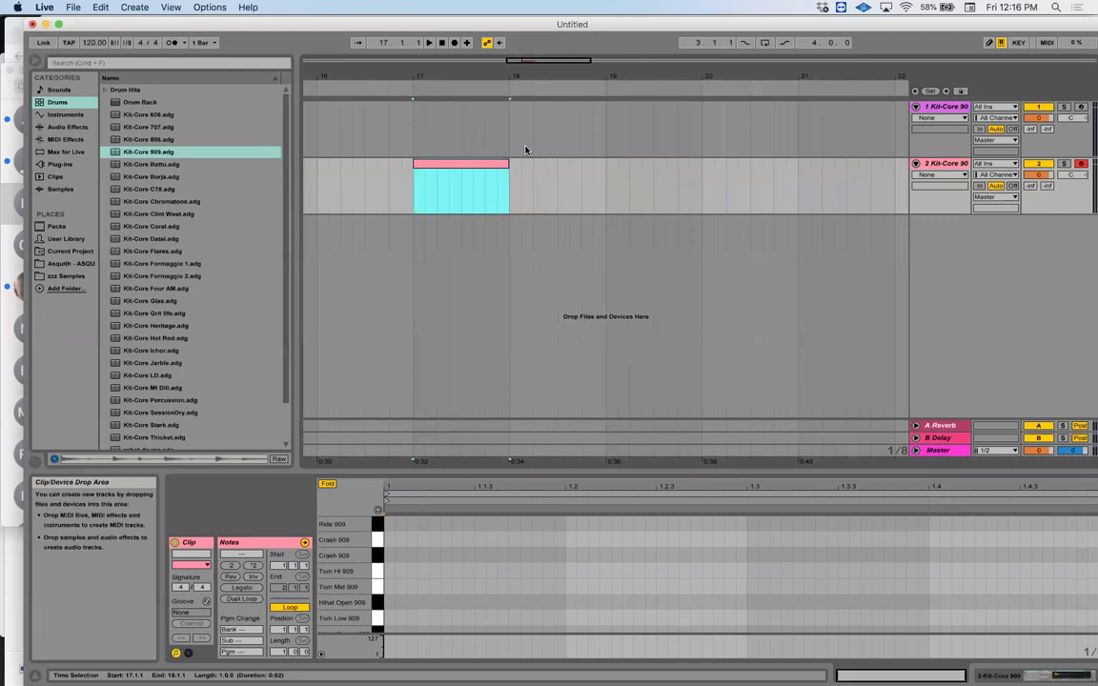
pyautogui.press('super+l')
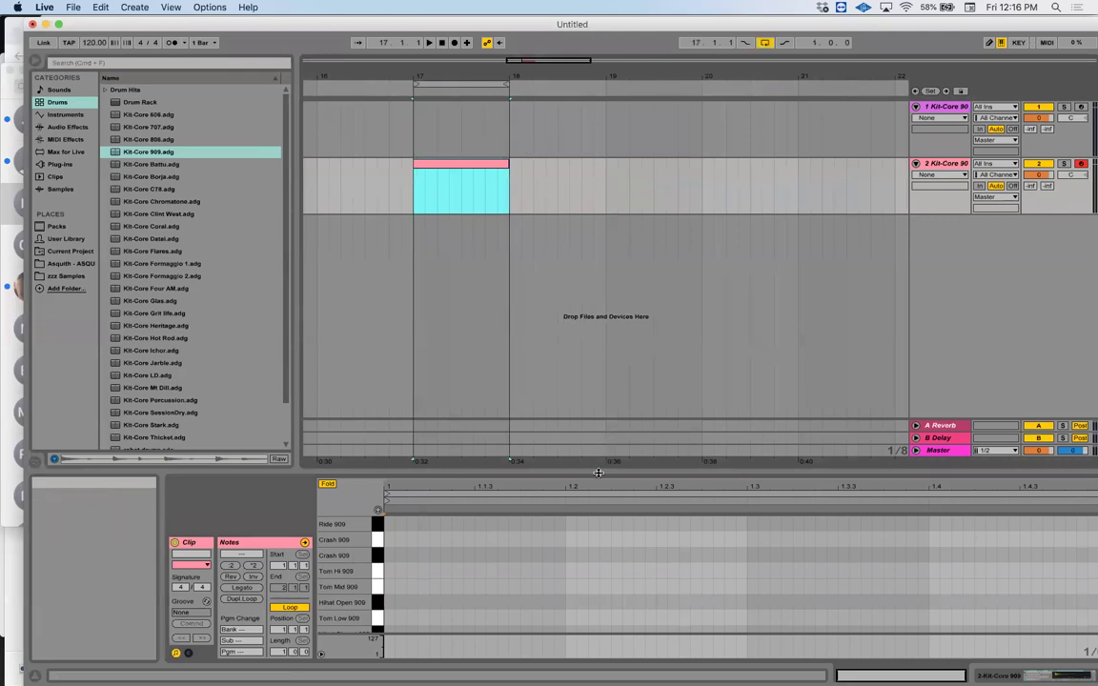
# Enlarge the MIDI note editor so every drum row fits and set its grid to a fixed 1/16
pyautogui.moveTo(598, 470); pyautogui.dragTo(599, 270)
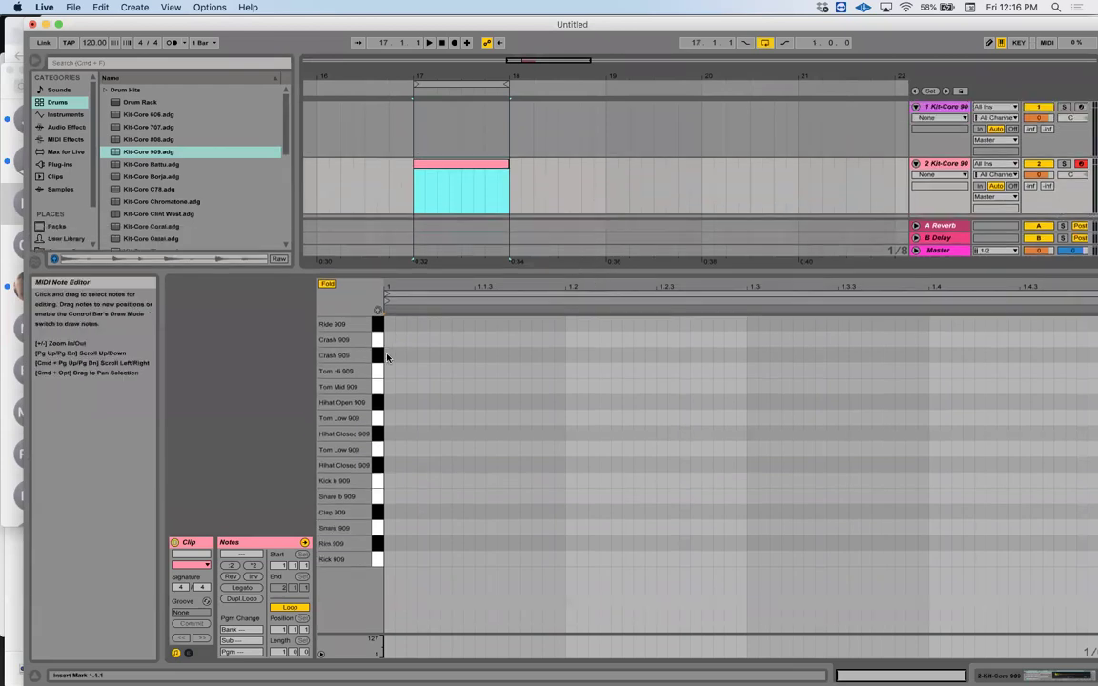
pyautogui.click(400, 565)
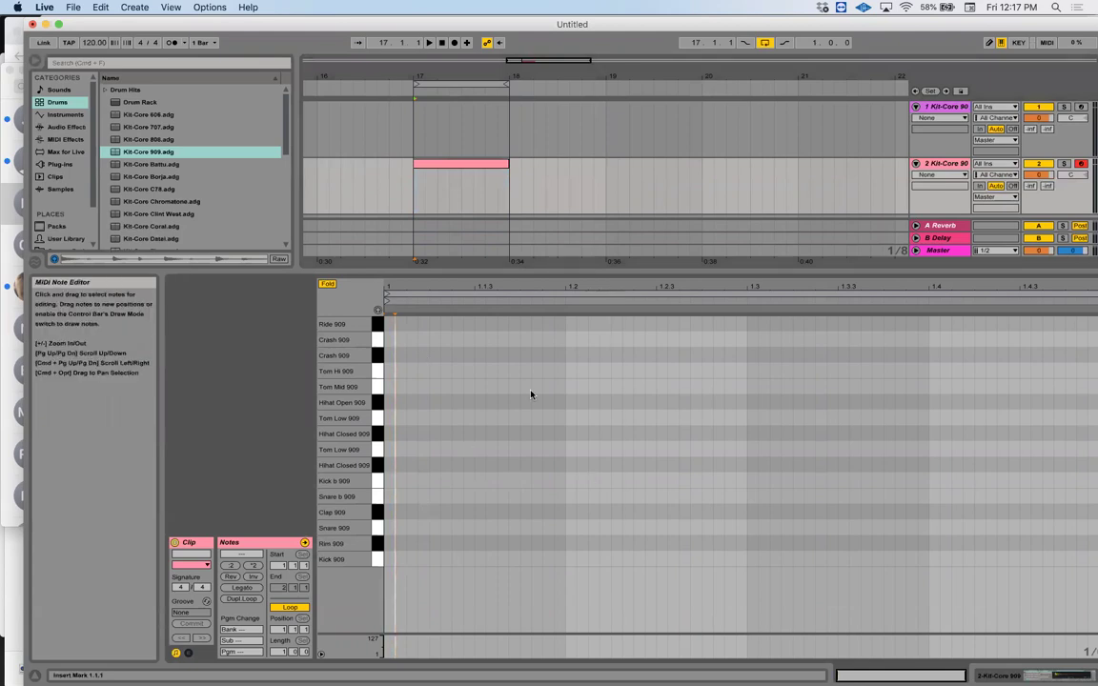
pyautogui.rightClick(617, 436)
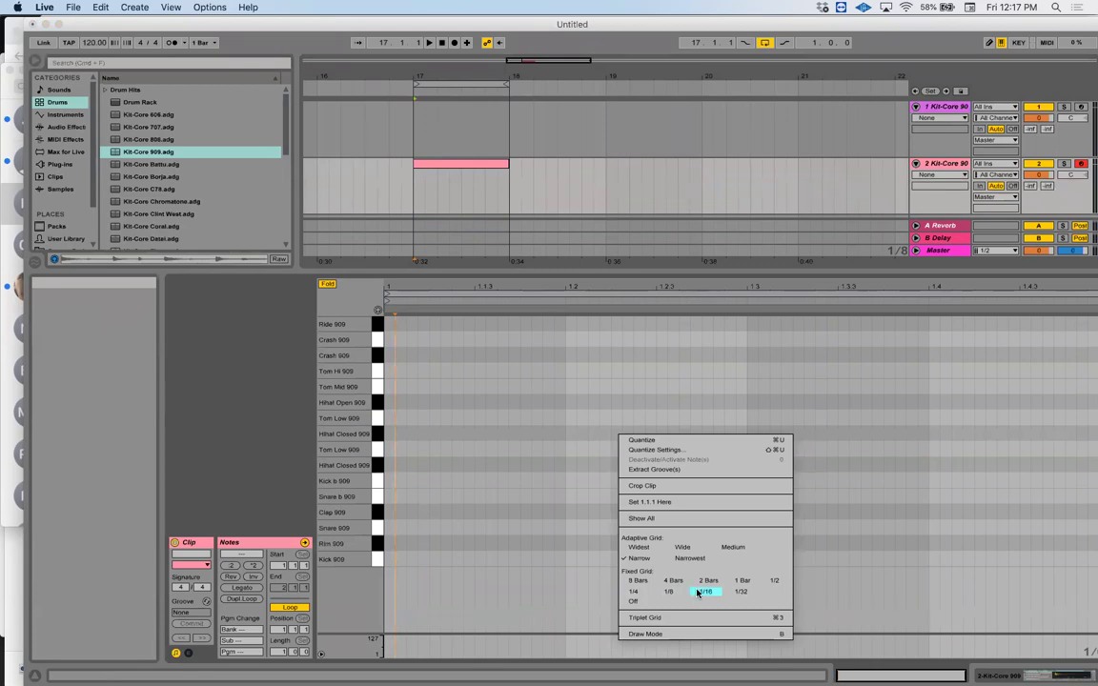
pyautogui.click(638, 558)
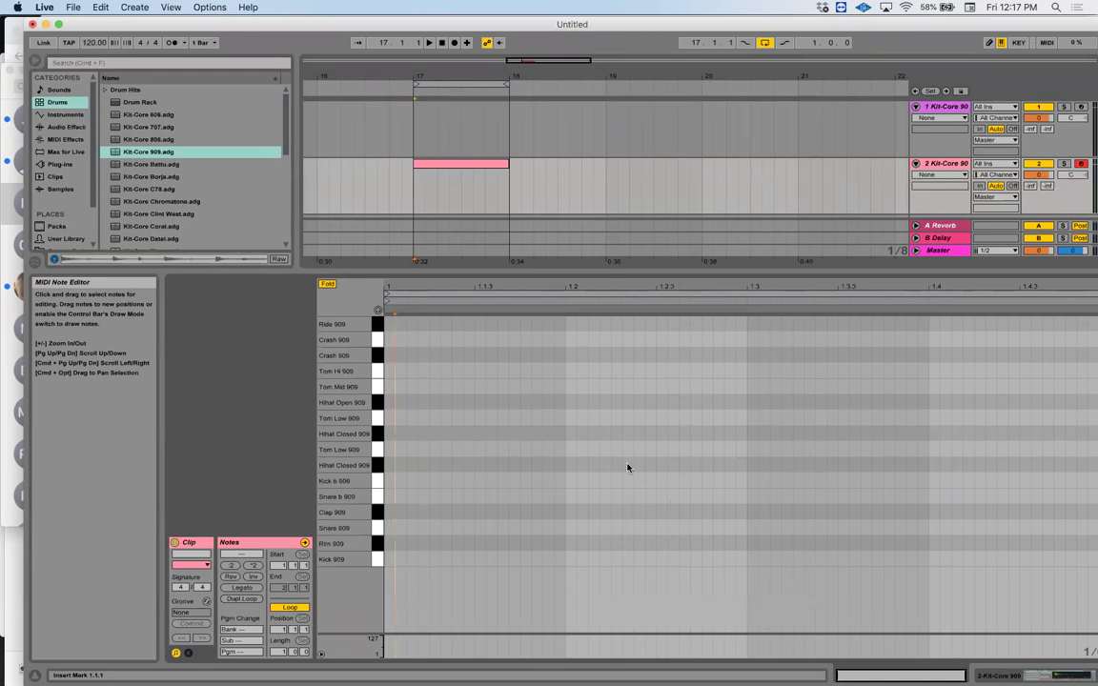
pyautogui.rightClick(592, 436)
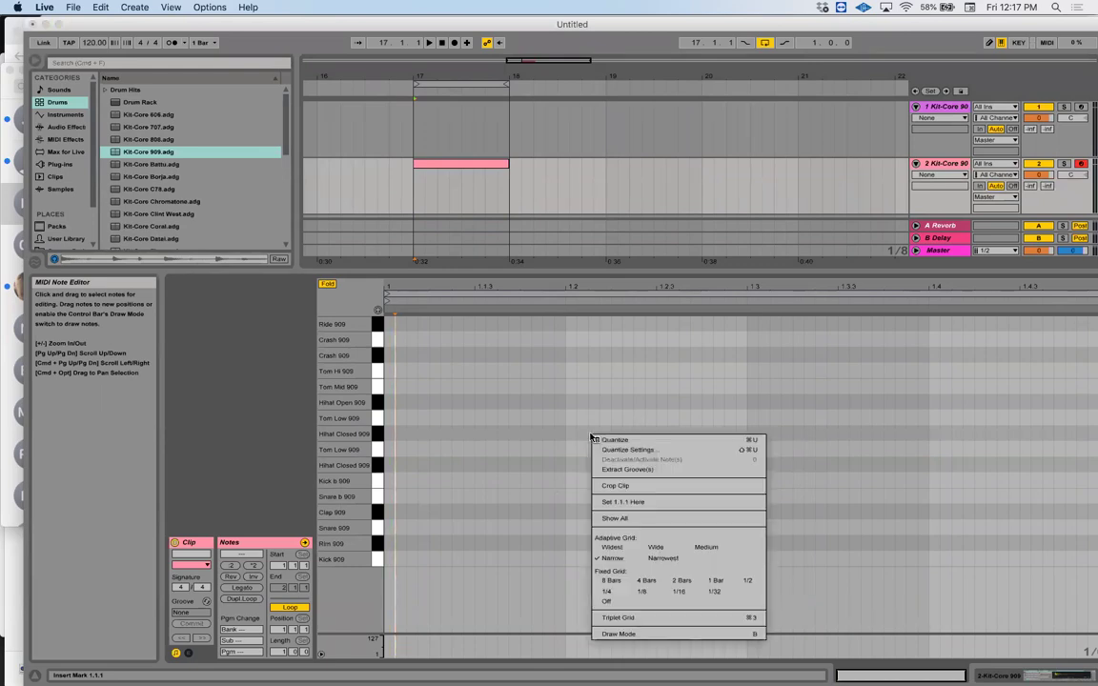
pyautogui.click(677, 593)
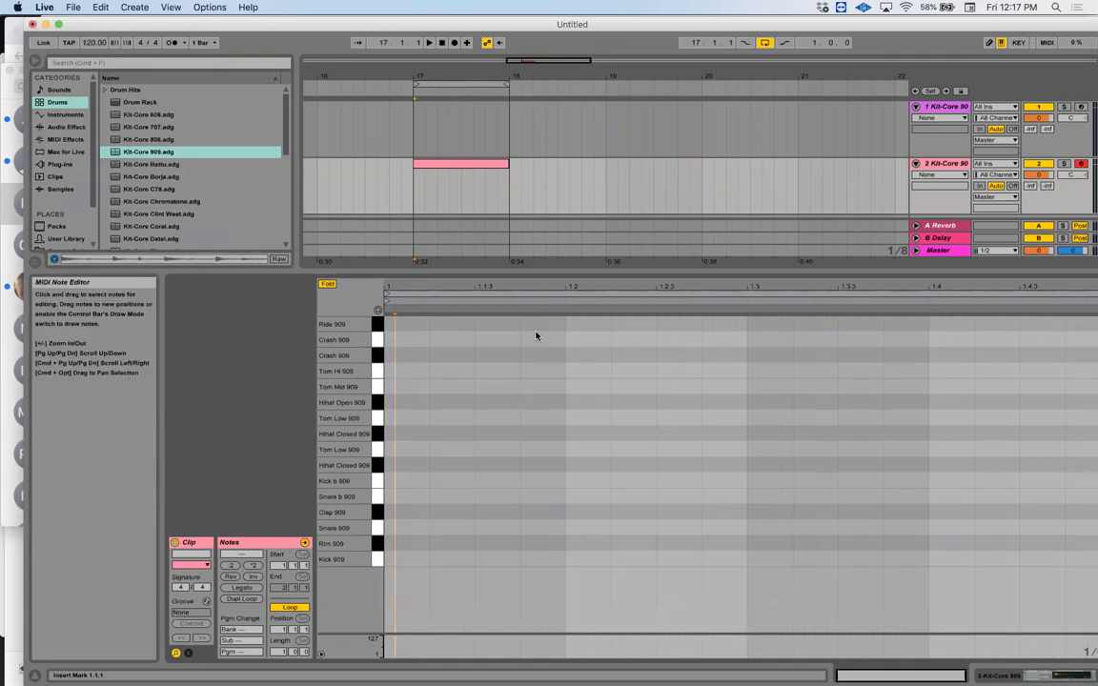
# Scatter nine trial sixteenth notes across the bar on the tom, clap, crash, open hi-hat and closed hi-hat rows
pyautogui.doubleClick(417, 387)
pyautogui.doubleClick(496, 418)
pyautogui.doubleClick(679, 449)
pyautogui.doubleClick(587, 512)
pyautogui.doubleClick(905, 386)
pyautogui.doubleClick(976, 355)
pyautogui.doubleClick(976, 401)
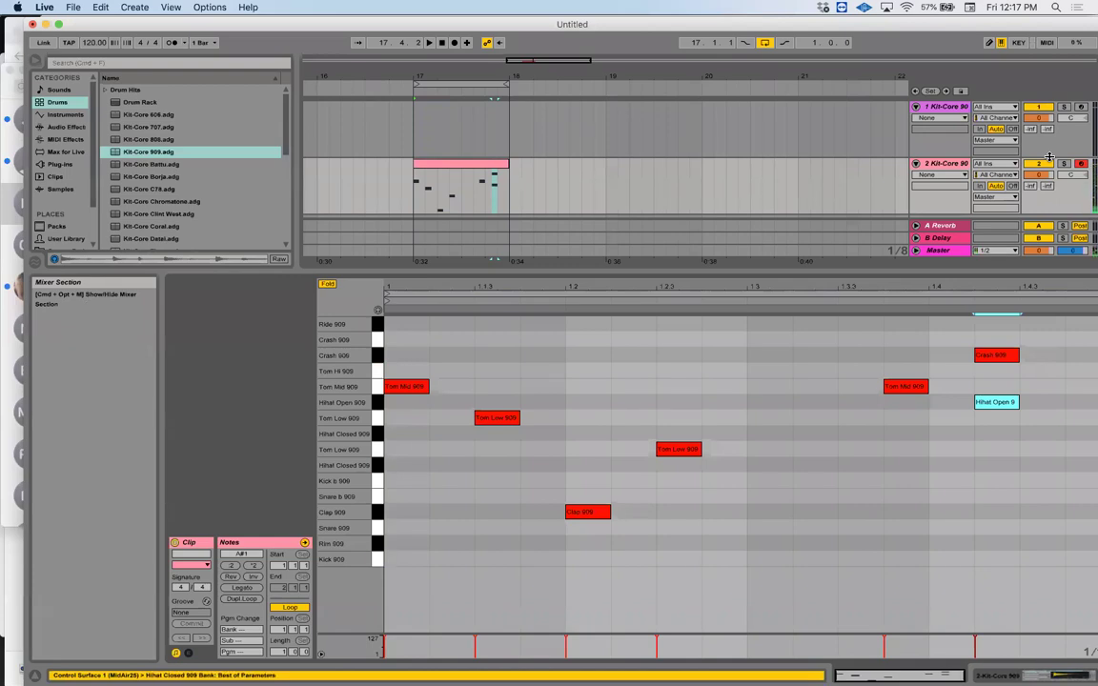
pyautogui.click(439, 167)
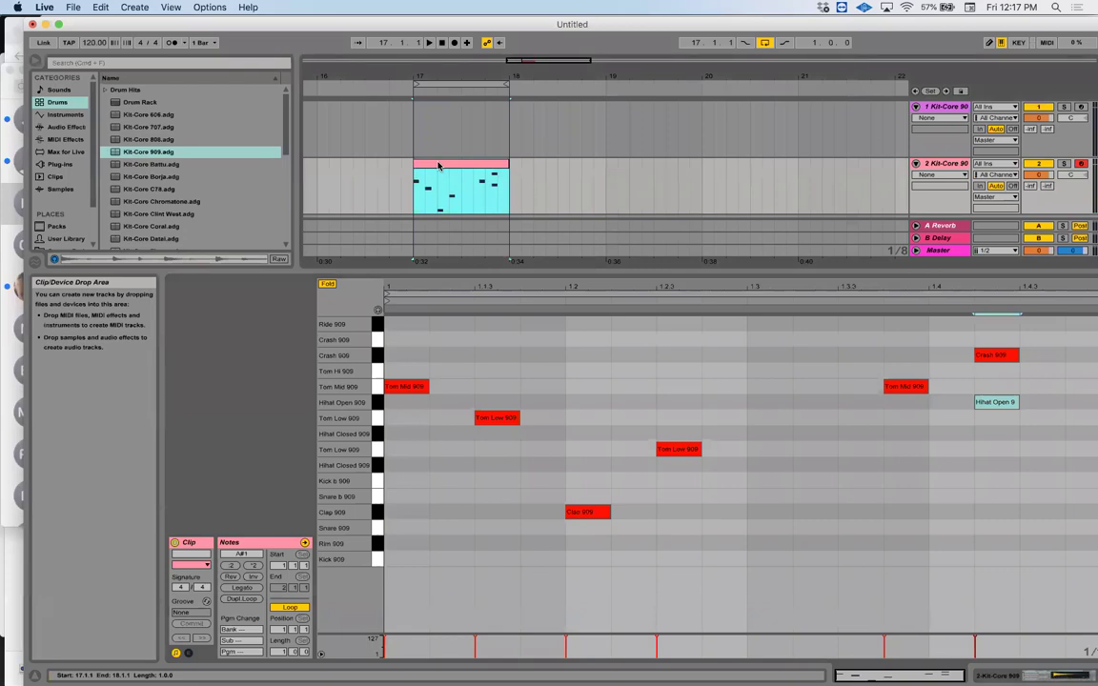
pyautogui.doubleClick(767, 386)
pyautogui.doubleClick(841, 434)
# Play back the trial pattern and delete all of its notes from the clip
pyautogui.click(485, 176)
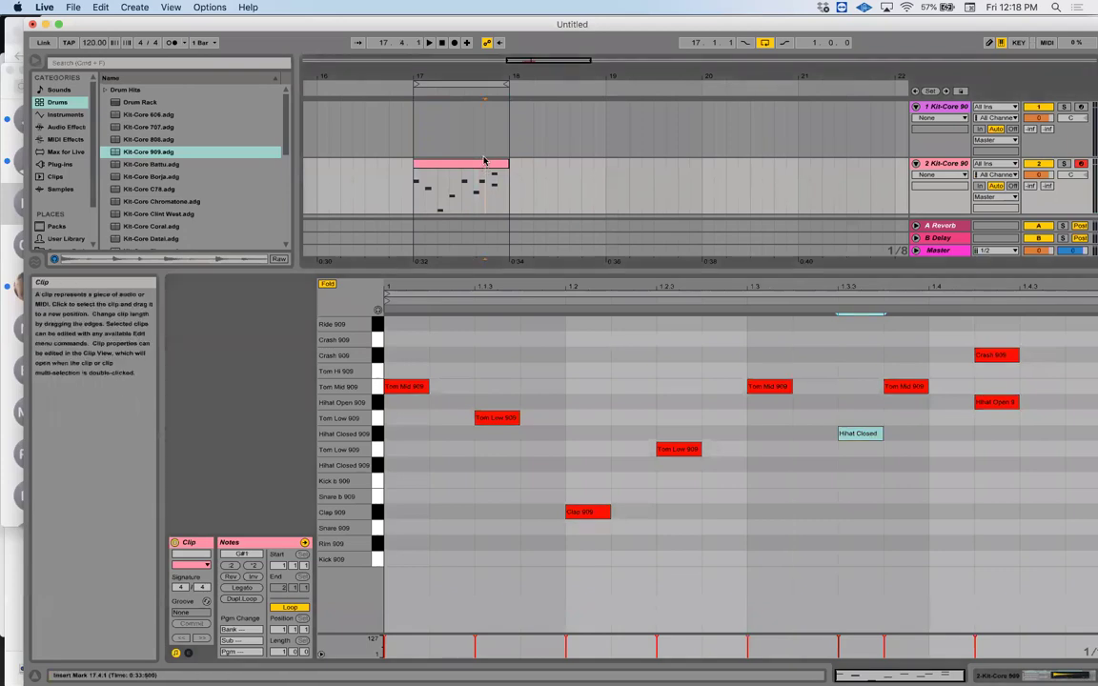
pyautogui.click(470, 173)
pyautogui.press('space')
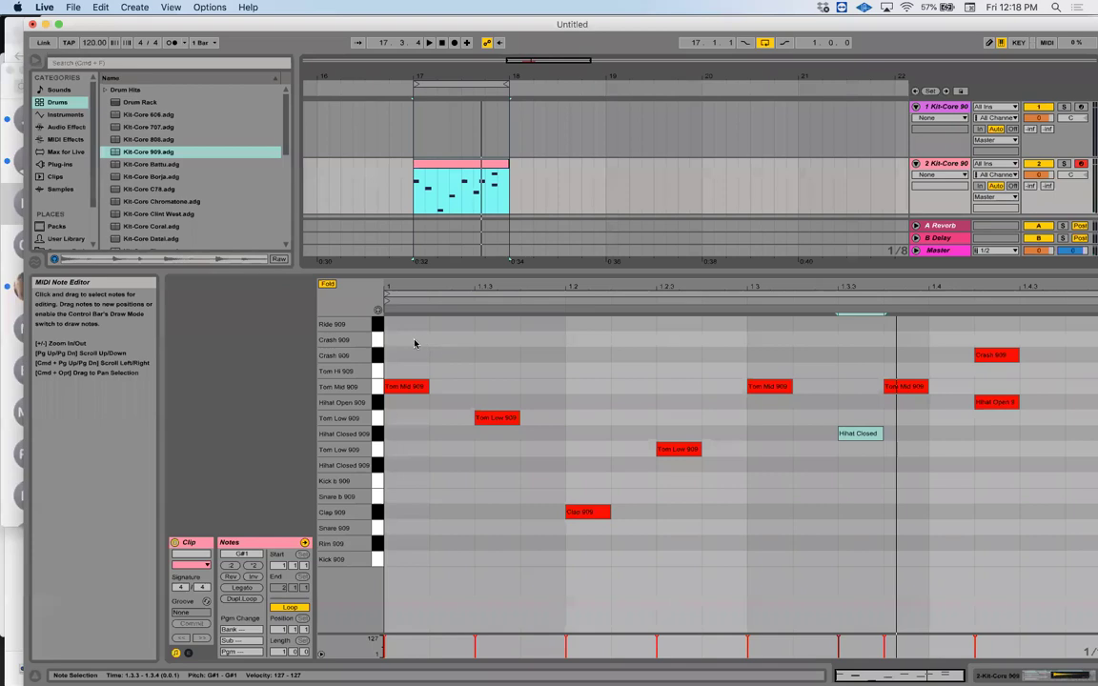
pyautogui.moveTo(932, 490); pyautogui.dragTo(405, 307)
pyautogui.press('Delete')
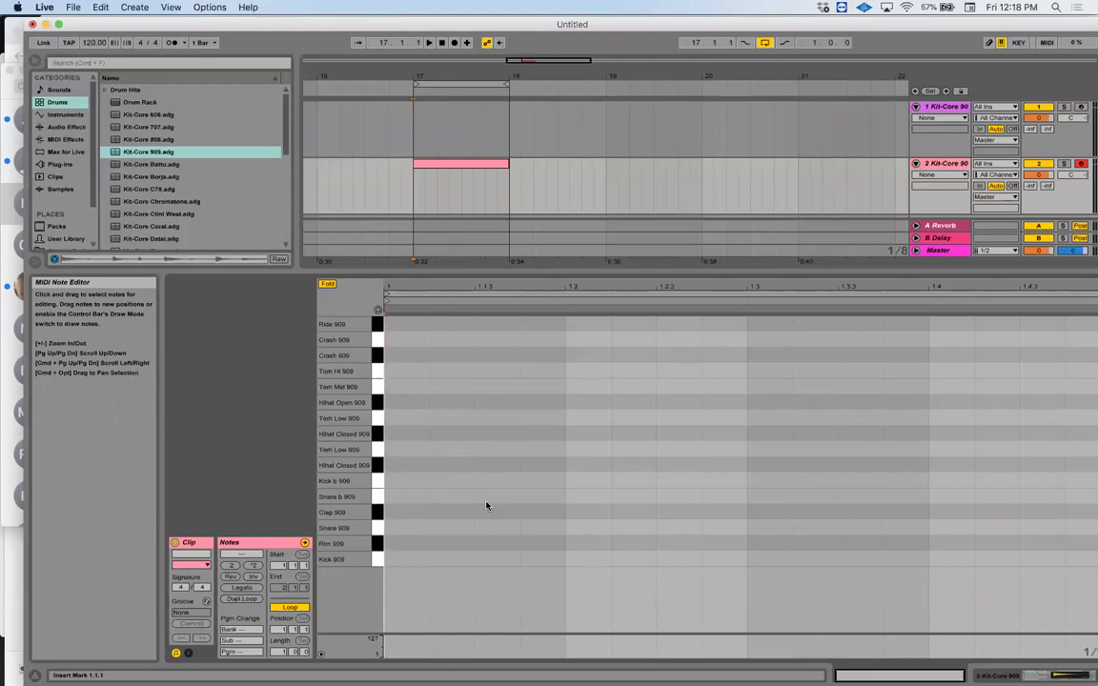
# Add Kick 909 notes on all four beats of the bar: 1, 1.2, 1.3 and 1.4
pyautogui.doubleClick(400, 560)
pyautogui.doubleClick(583, 560)
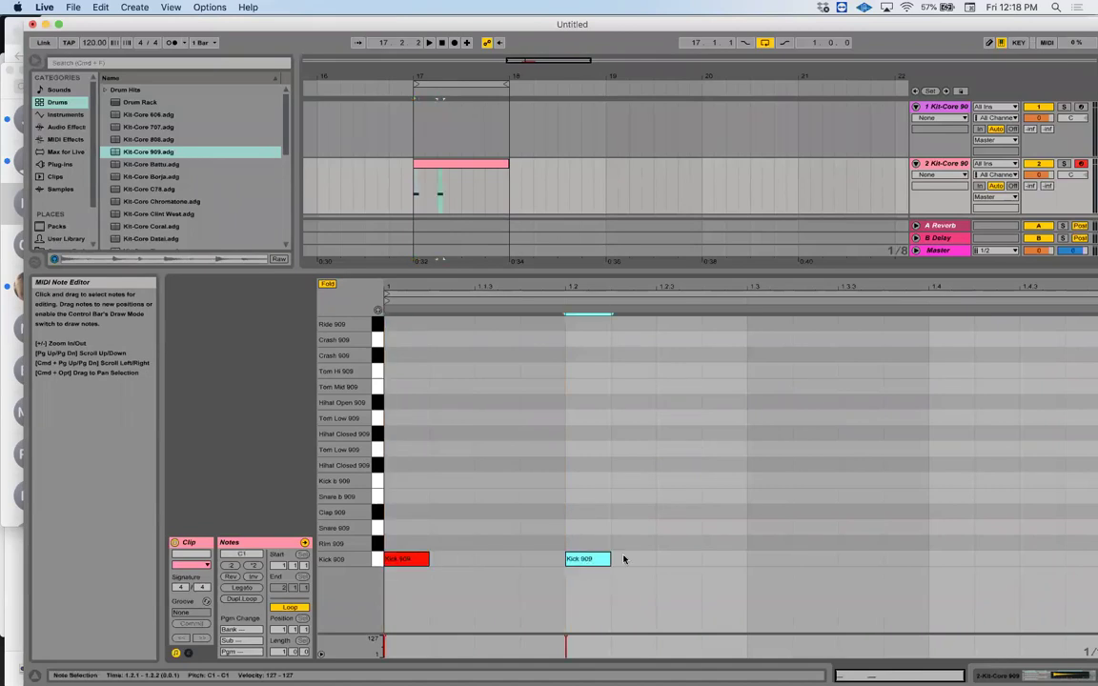
pyautogui.doubleClick(769, 560)
pyautogui.doubleClick(939, 560)
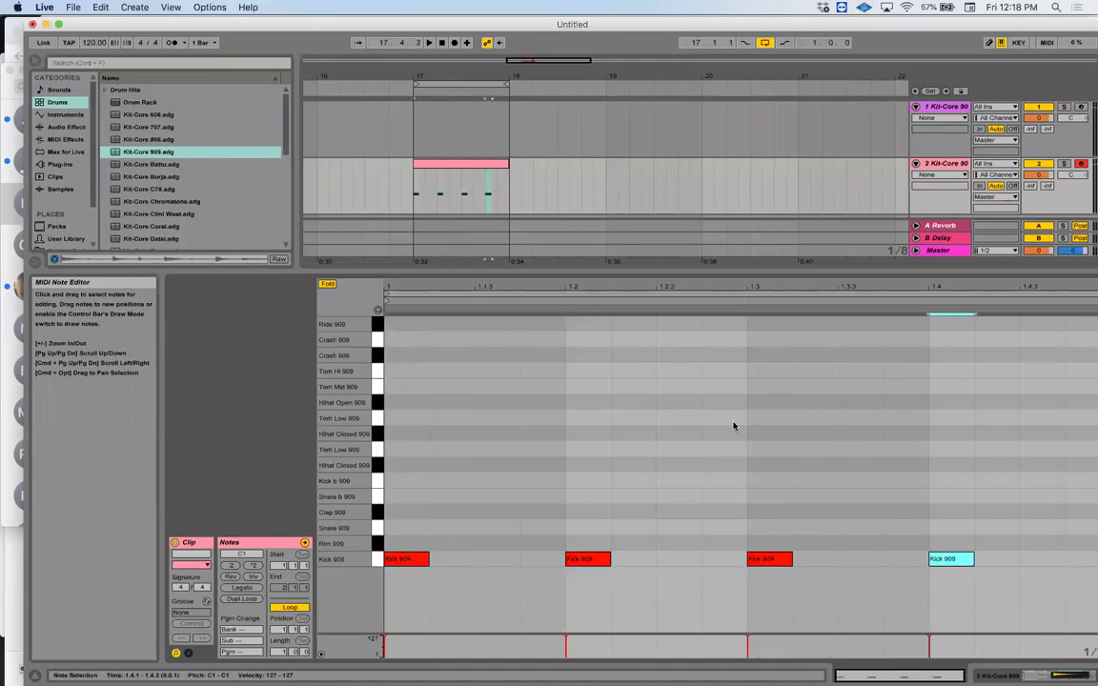
# Turn on MIDI editor preview, audition the Kick 909 sound and play the kick pattern
pyautogui.click(373, 561)
pyautogui.click(374, 559)
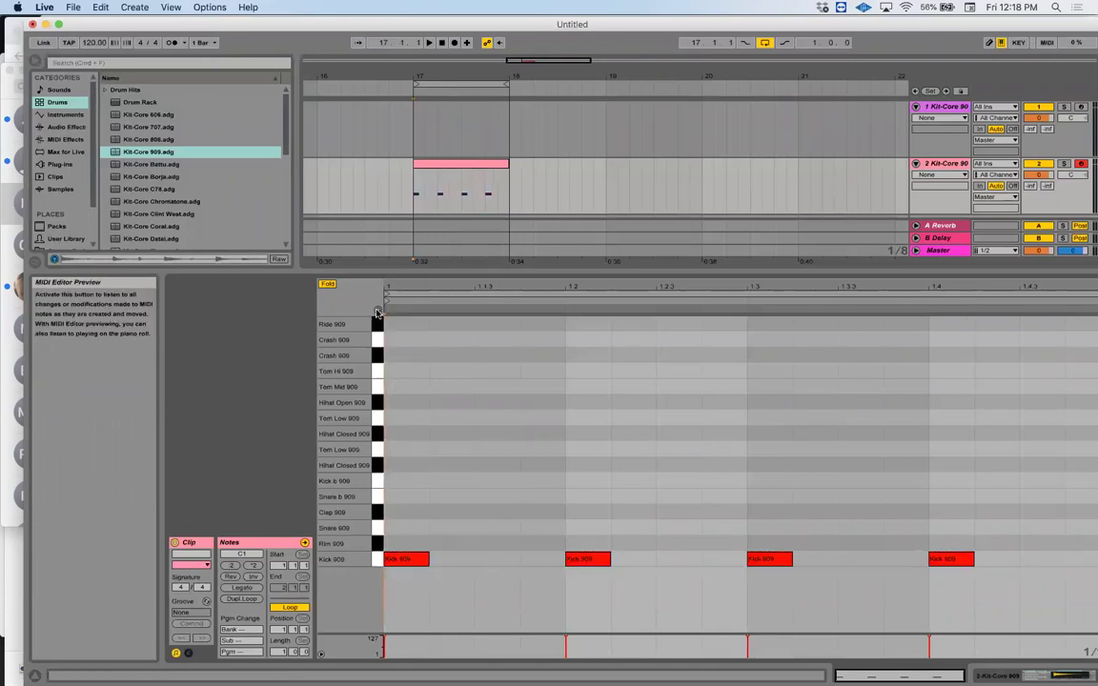
pyautogui.click(377, 563)
pyautogui.click(378, 561)
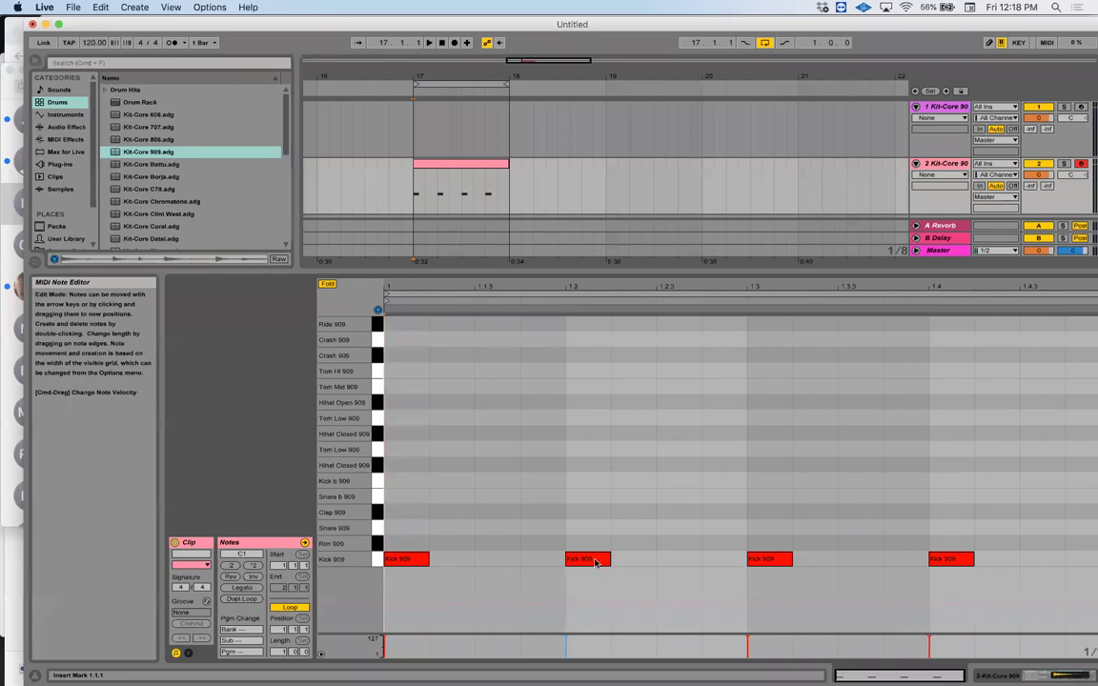
pyautogui.press('space')
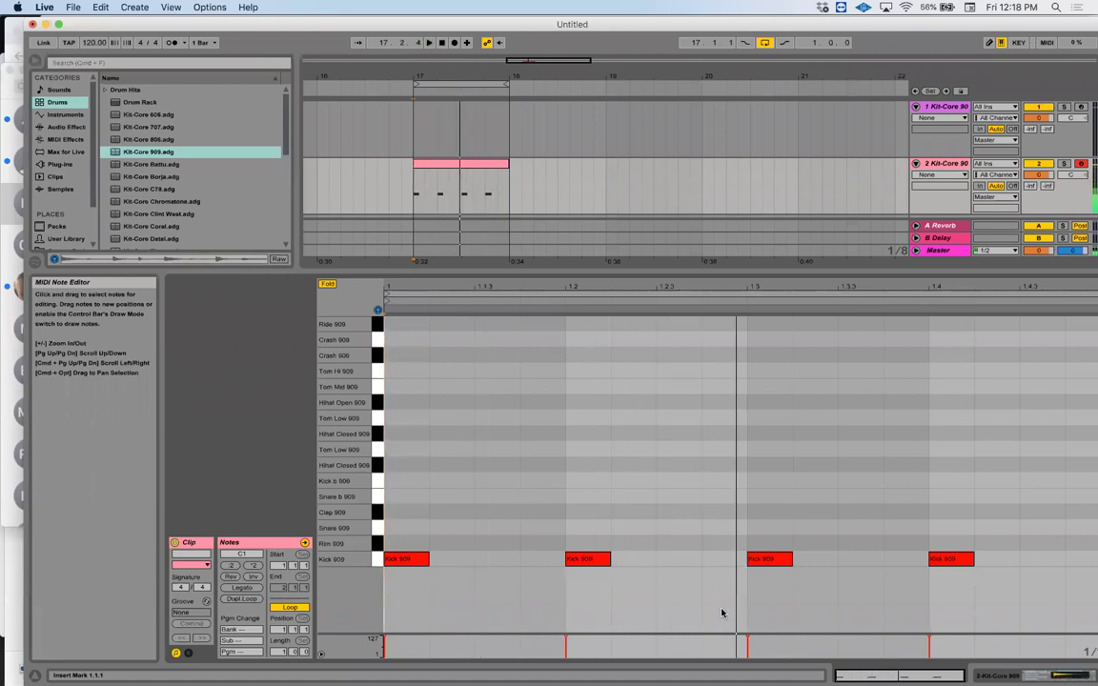
# Add Clap 909 notes on beats 1.2 and 1.4 and play the loop
pyautogui.doubleClick(585, 513)
pyautogui.doubleClick(939, 513)
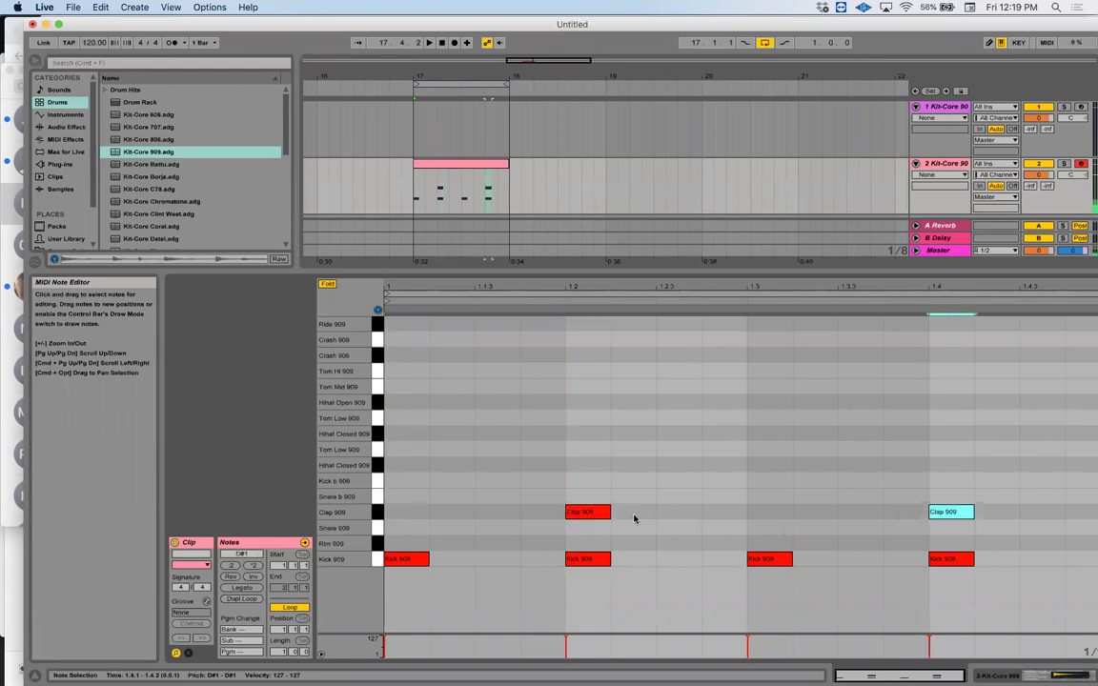
pyautogui.press('space')
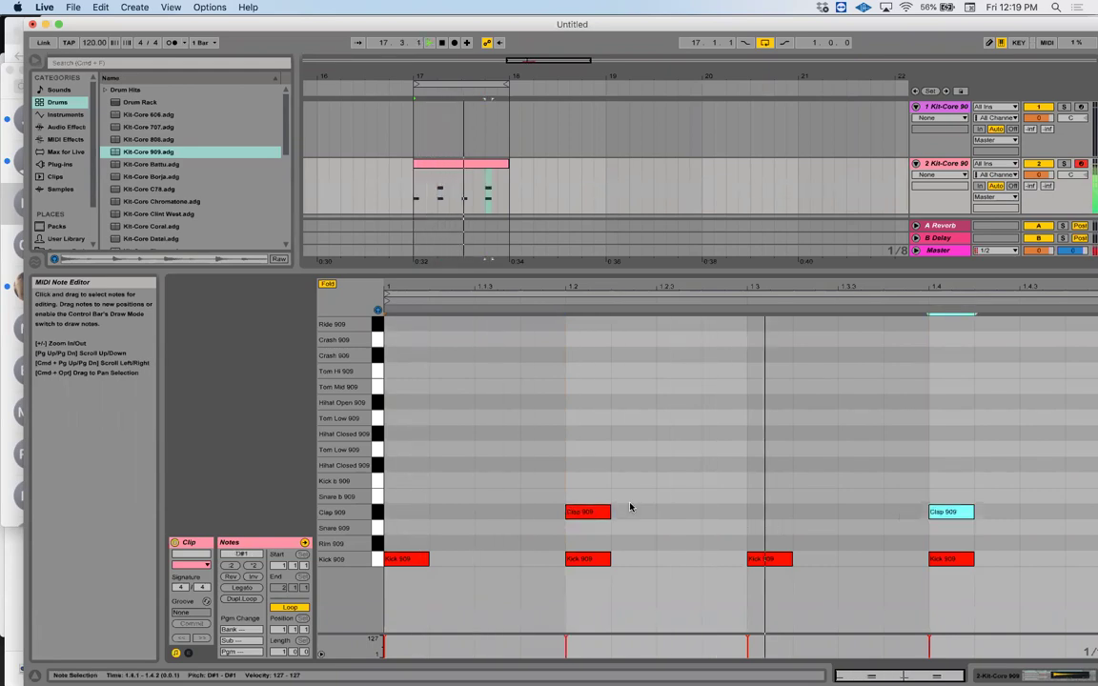
# Add Hihat Open 909 notes on the offbeats at 1.1.3, 1.2.3, 1.3.3 and 1.4.3 and play the full beat
pyautogui.doubleClick(489, 403)
pyautogui.doubleClick(691, 405)
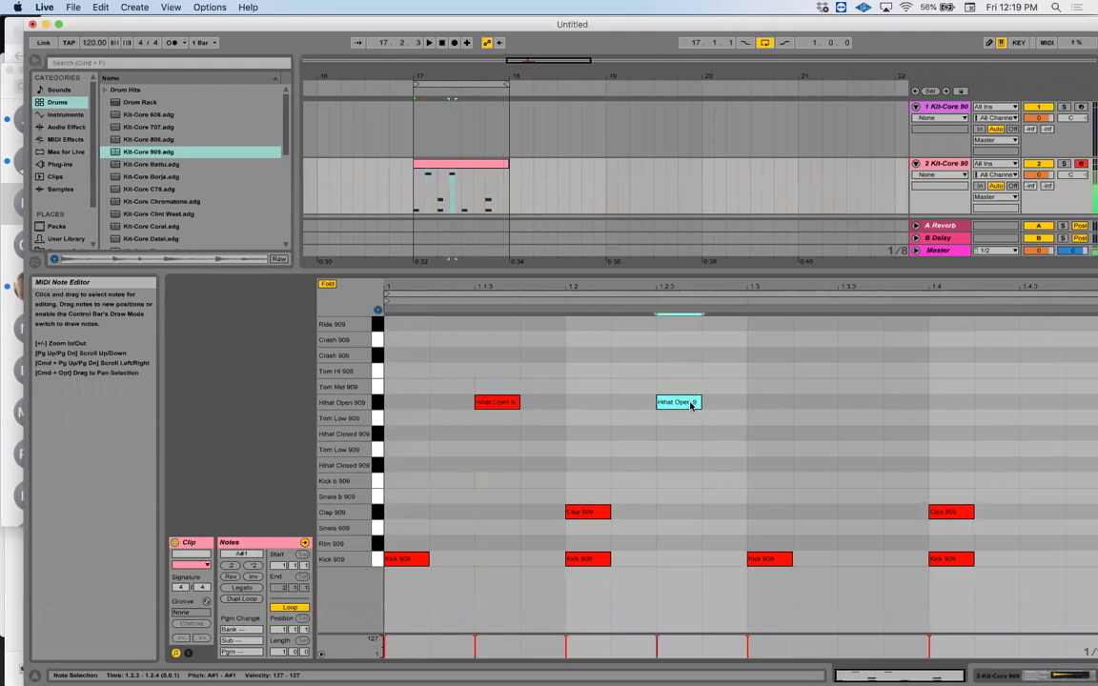
pyautogui.doubleClick(873, 404)
pyautogui.doubleClick(1039, 404)
pyautogui.press('space')
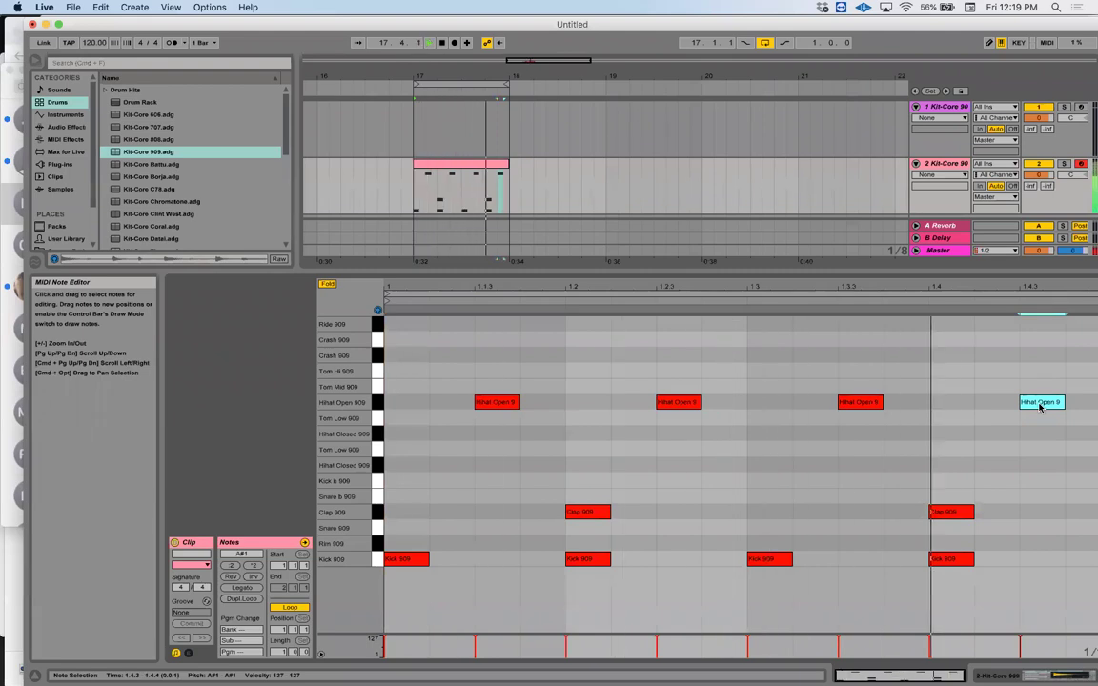
pyautogui.press('space')
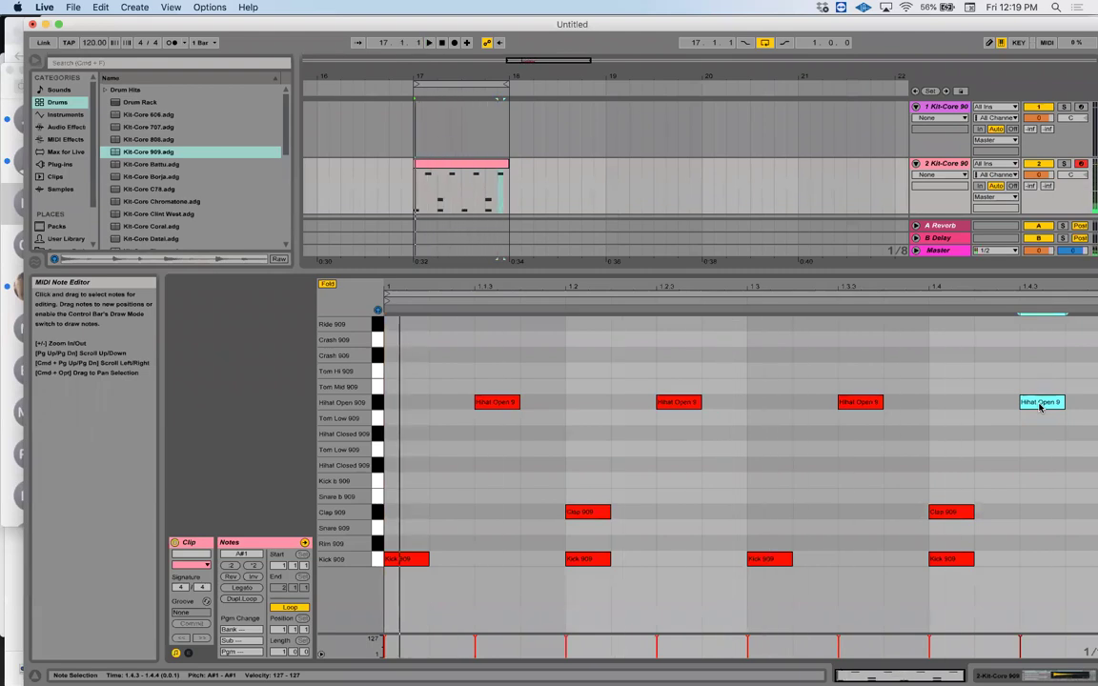
pyautogui.press('space')
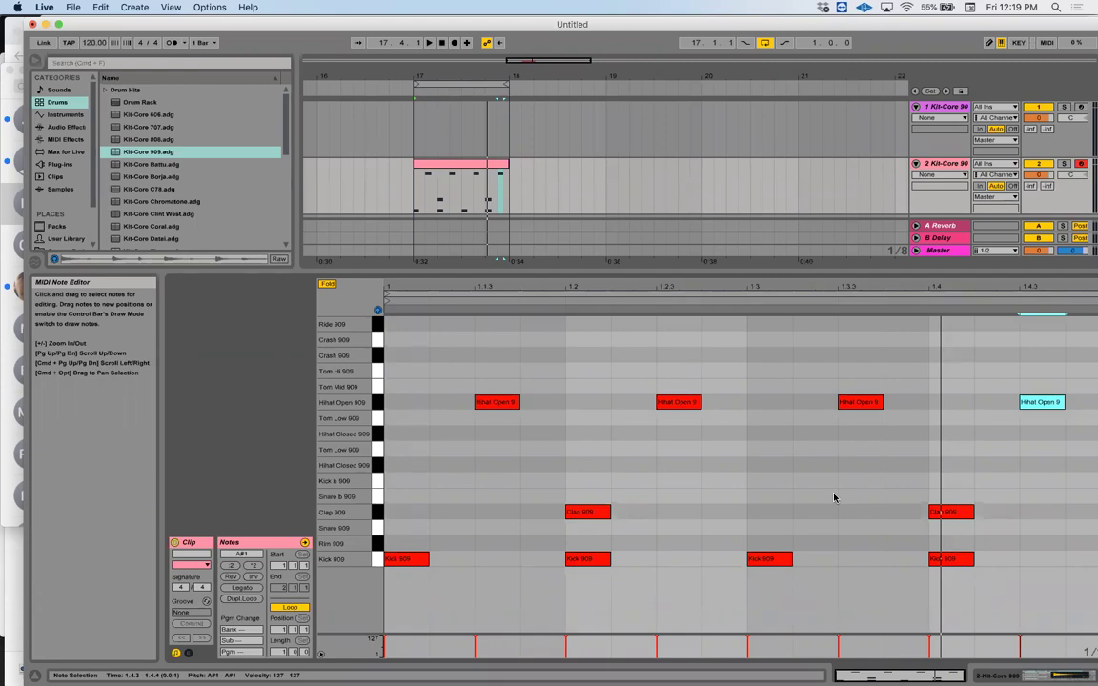
# Set the tempo to 130 BPM and delete the clap and open hi-hat notes, leaving the four kicks
pyautogui.click(409, 197)
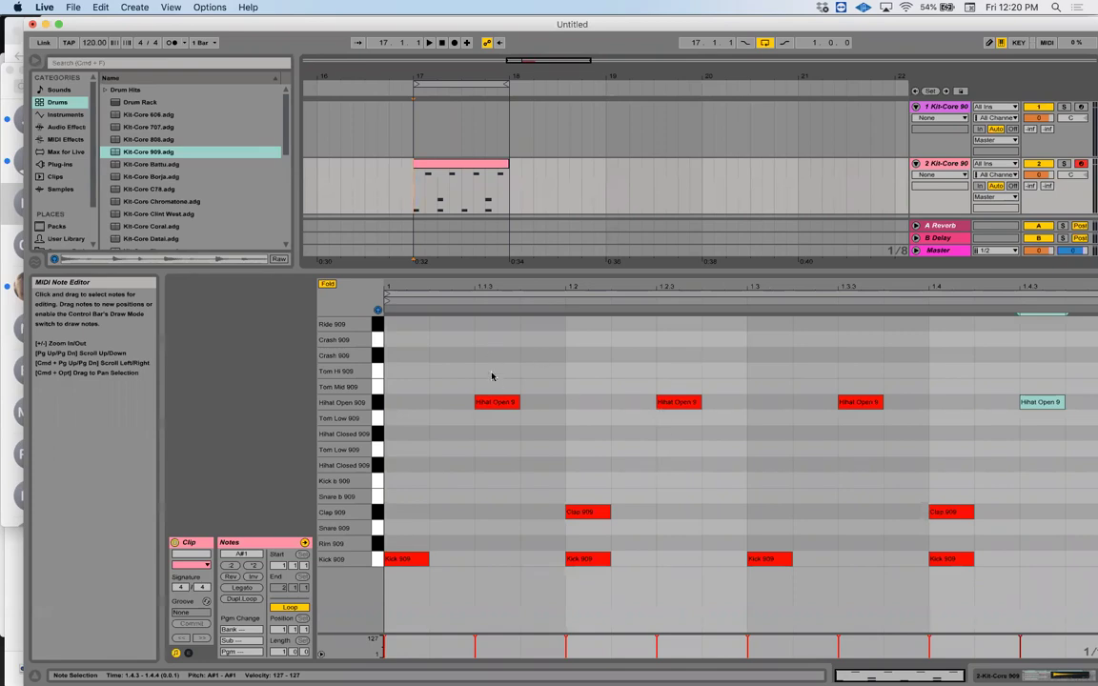
pyautogui.moveTo(91, 35); pyautogui.dragTo(93, 36)
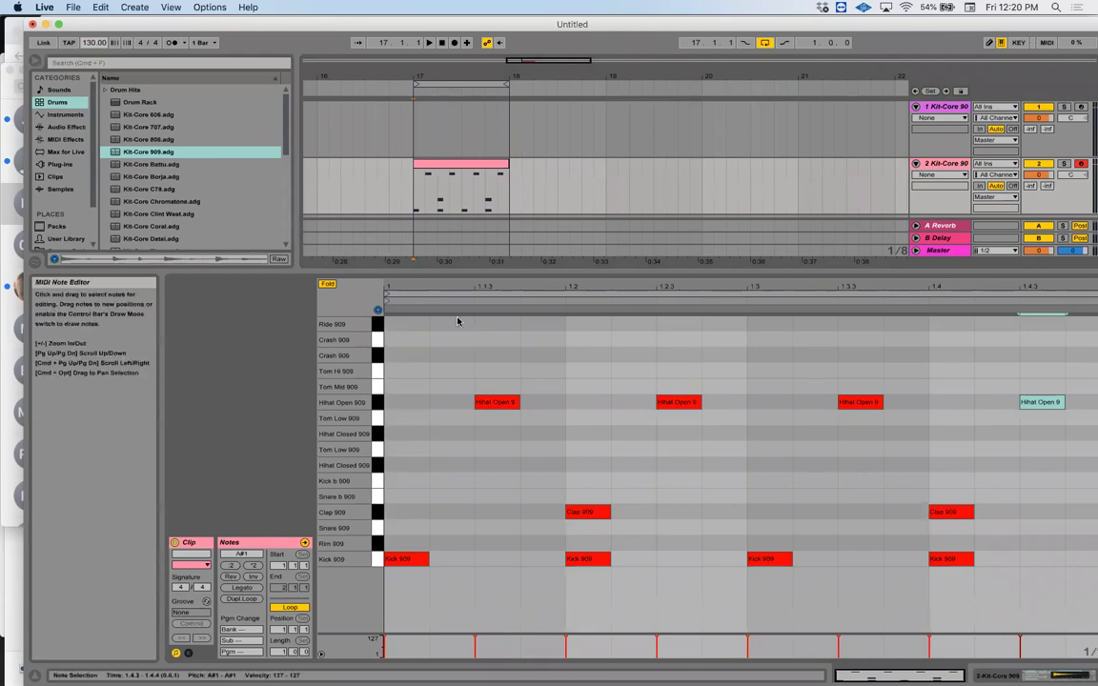
pyautogui.moveTo(459, 383); pyautogui.dragTo(1056, 535)
pyautogui.press('Delete')
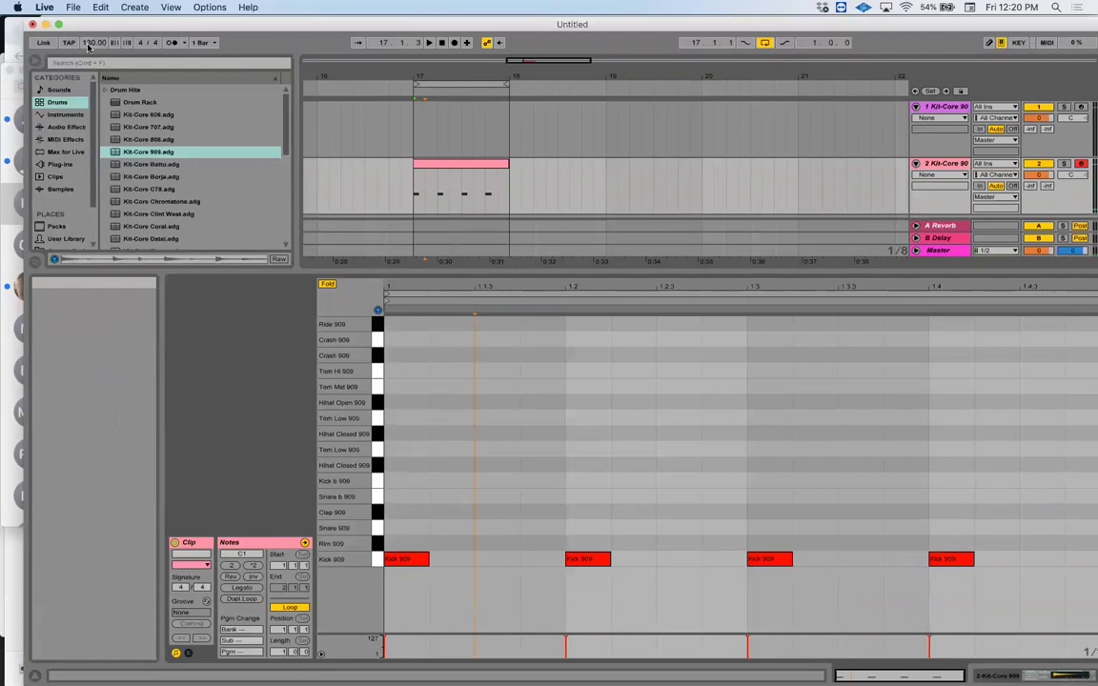
# Set the tempo to 135 BPM and play the kick pattern at that speed
pyautogui.click(95, 43)
pyautogui.write('135')
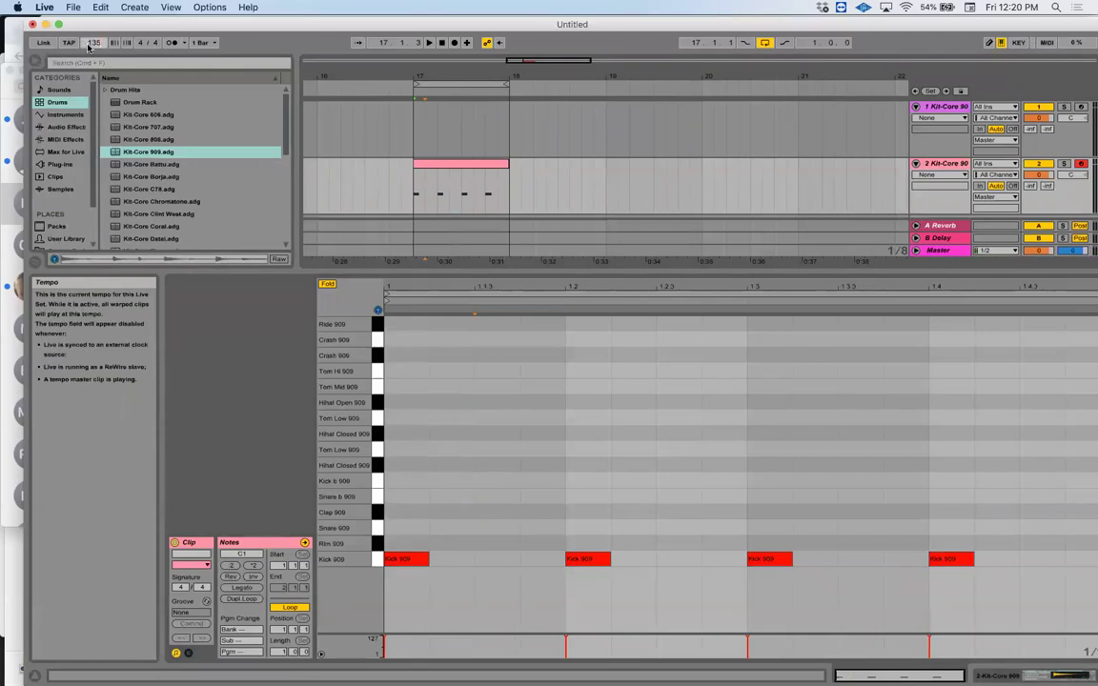
pyautogui.press('Return')
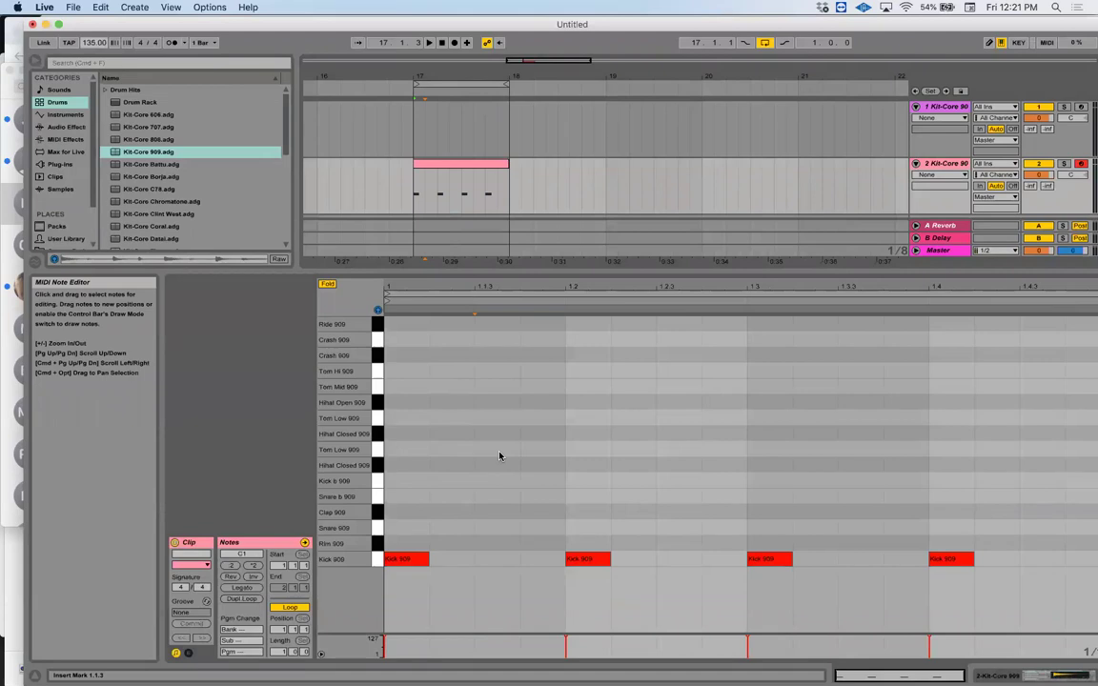
pyautogui.press('space')
pyautogui.press('space')
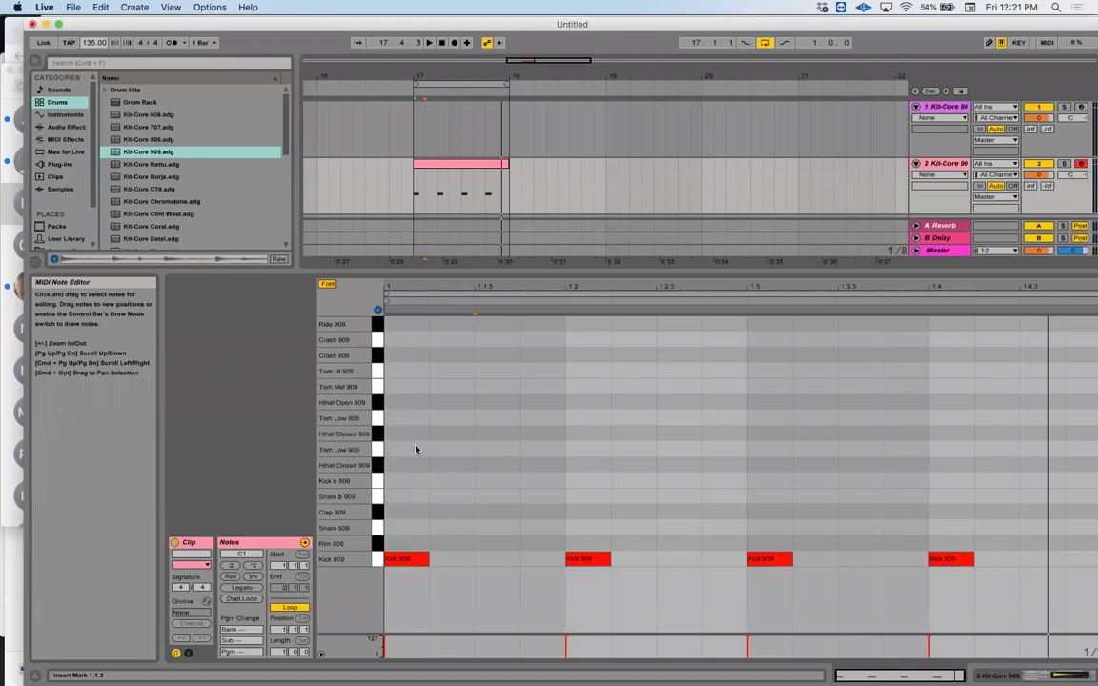
# Add lower-row Tom Low 909 notes at 1.1.4, 1.2.3 and 1.4.2, plus one on the upper Tom Low row at 1.3.4
pyautogui.doubleClick(510, 450)
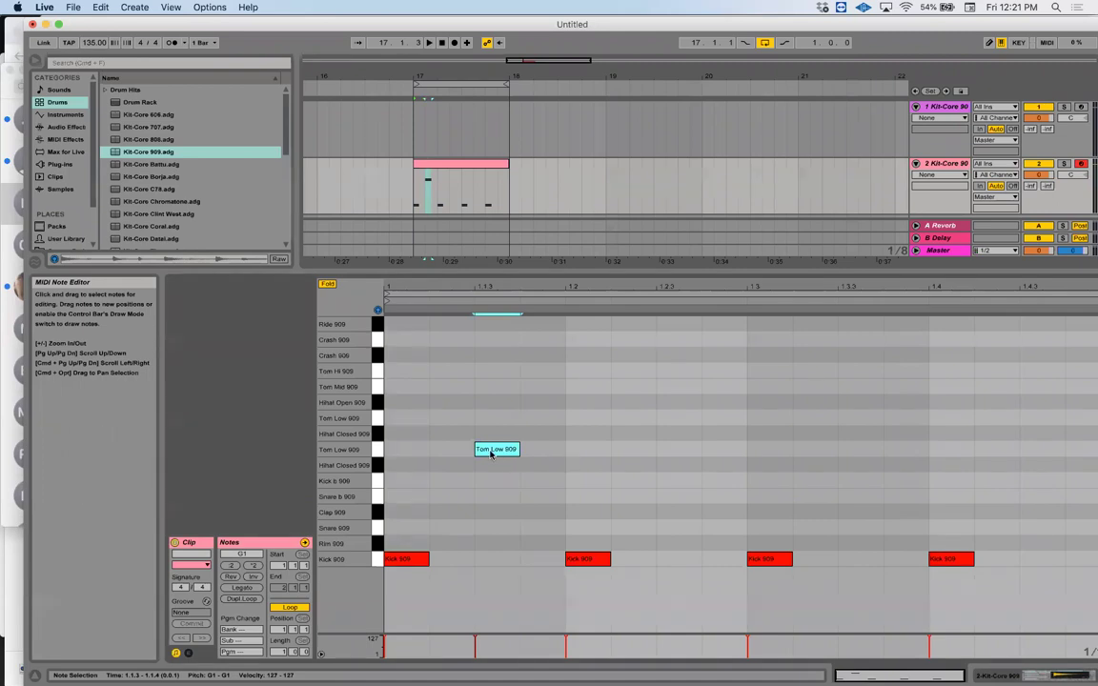
pyautogui.press('Right')
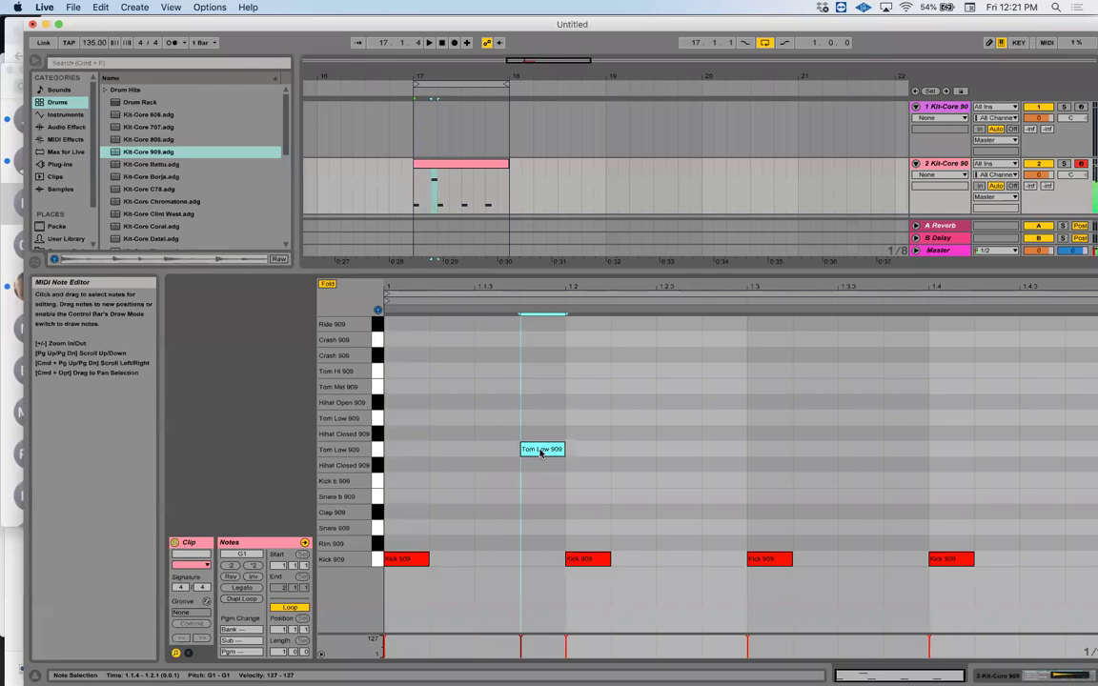
pyautogui.doubleClick(669, 449)
pyautogui.doubleClick(875, 419)
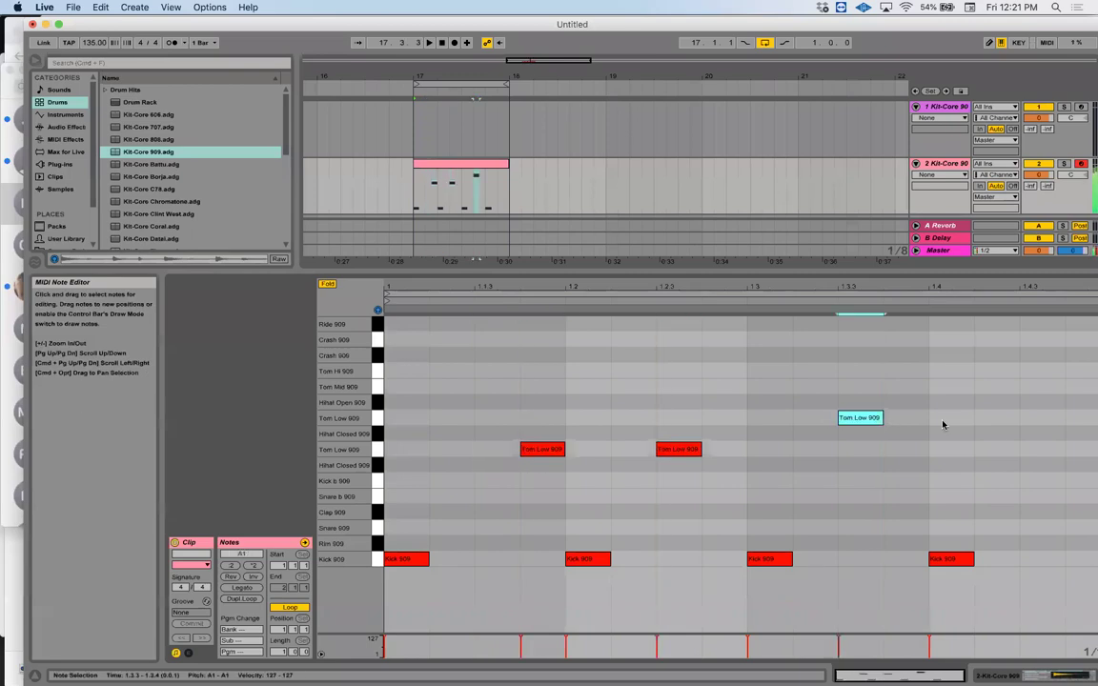
pyautogui.doubleClick(1012, 449)
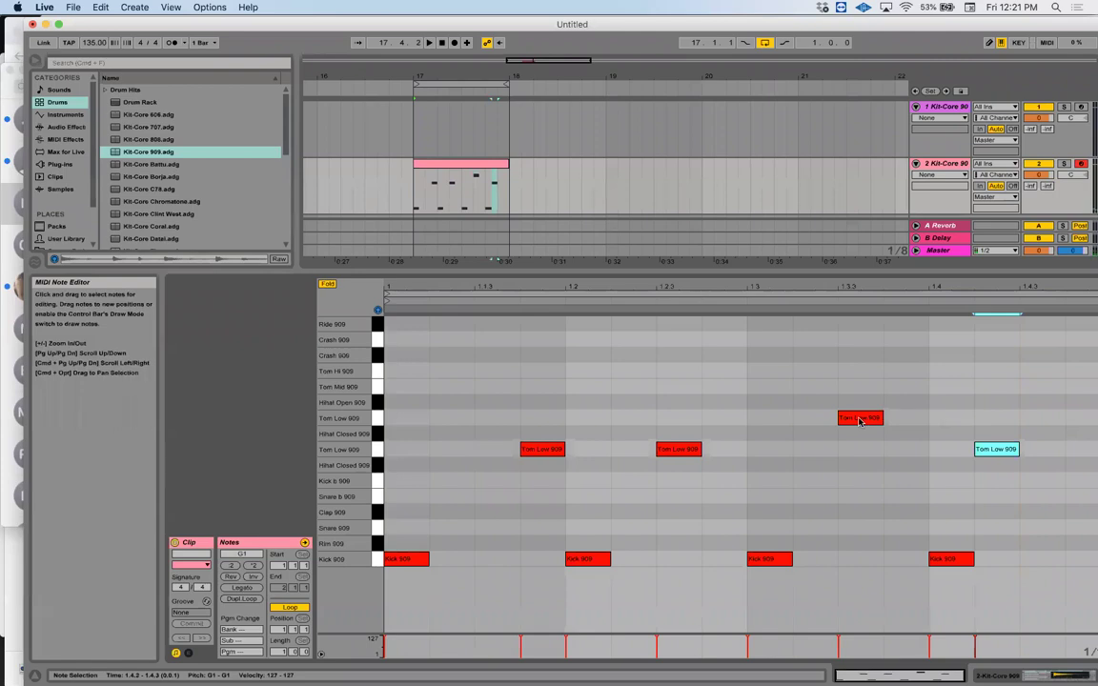
pyautogui.moveTo(860, 420); pyautogui.dragTo(907, 420)
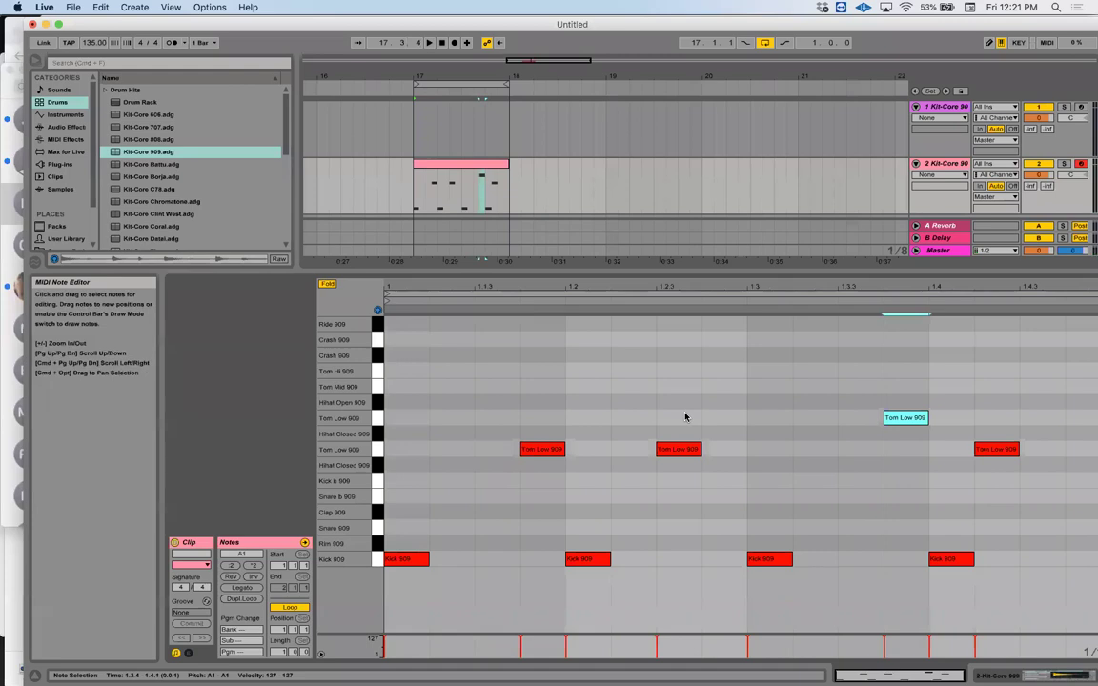
# Delete all the Tom Low notes and play back the kicks alone
pyautogui.moveTo(527, 339); pyautogui.dragTo(1051, 466)
pyautogui.press('Delete')
pyautogui.press('space')
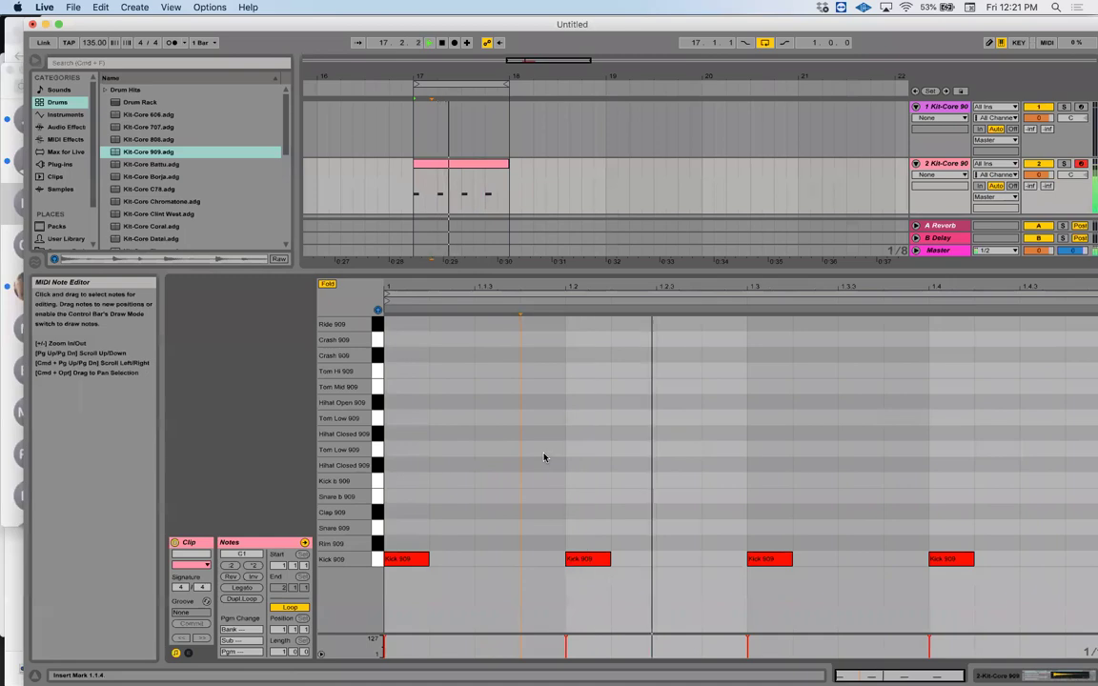
pyautogui.press('space')
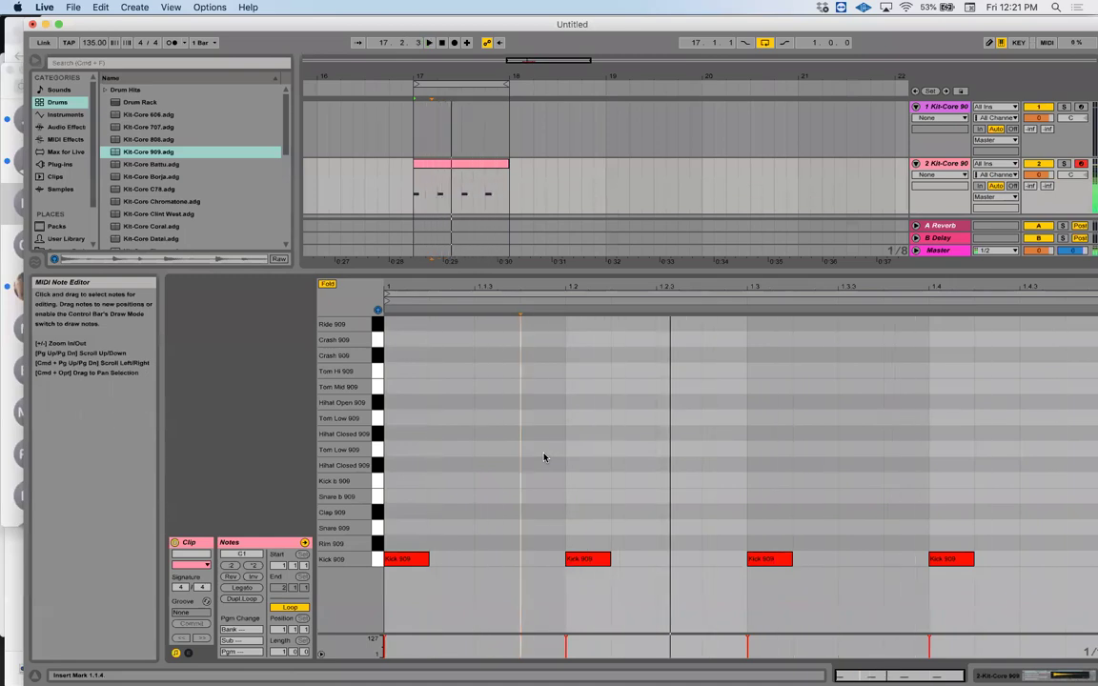
# Add a Tom Low 909 note on the lower row and nudge it to 1.1.3, auditioning neighbouring grid positions
pyautogui.doubleClick(542, 453)
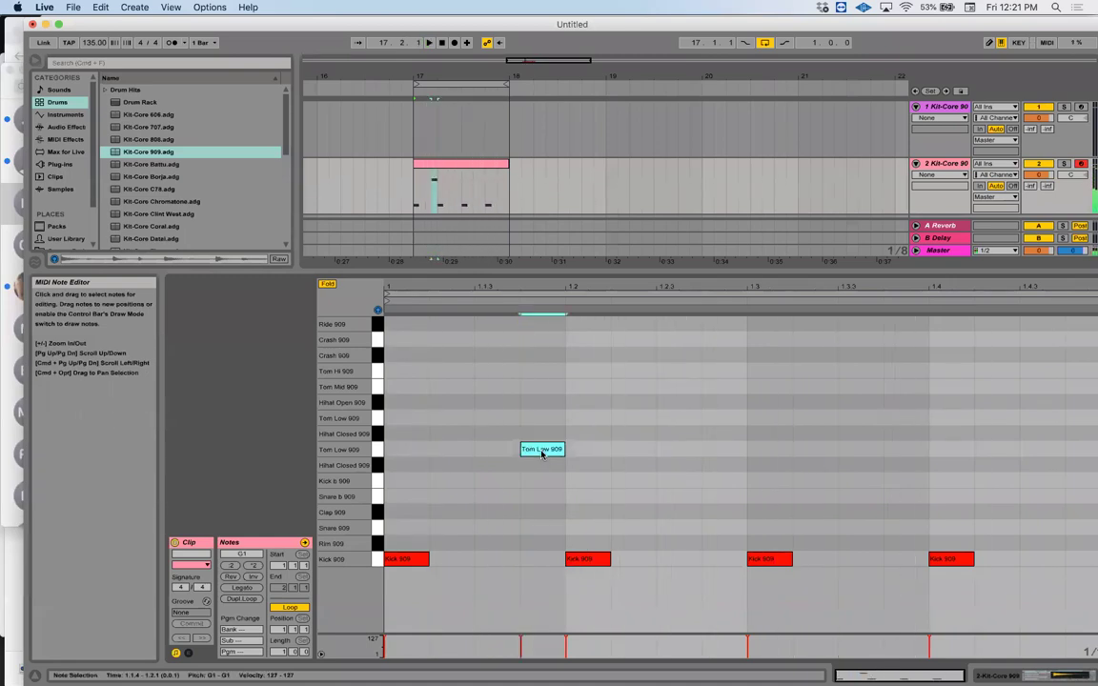
pyautogui.press('Left')
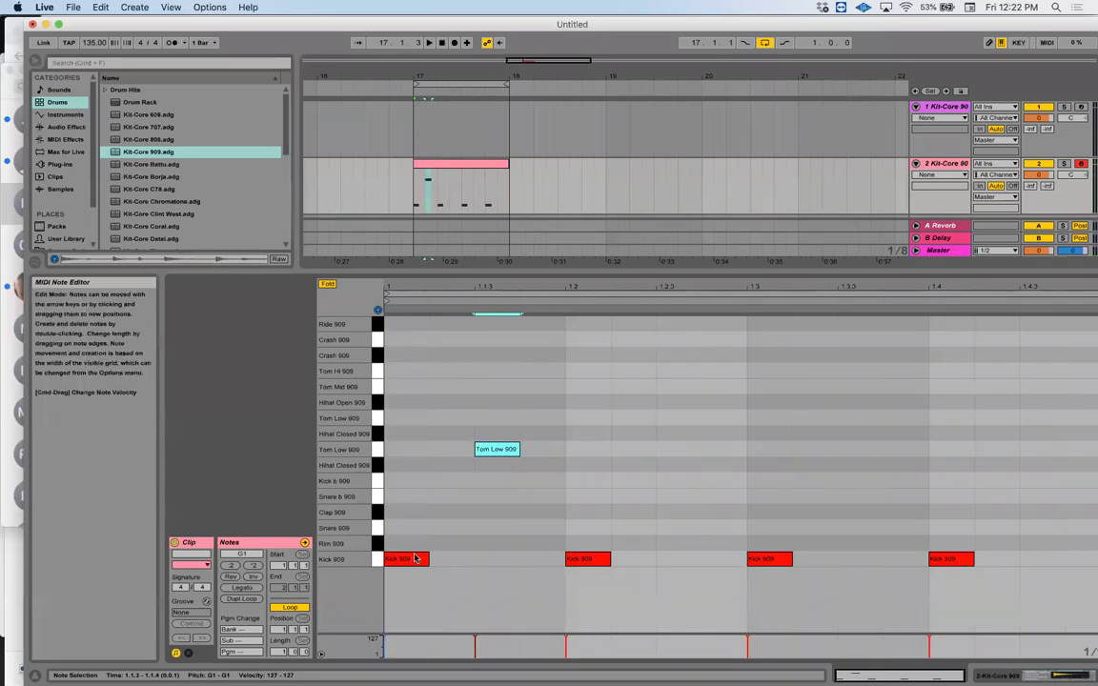
pyautogui.press('space')
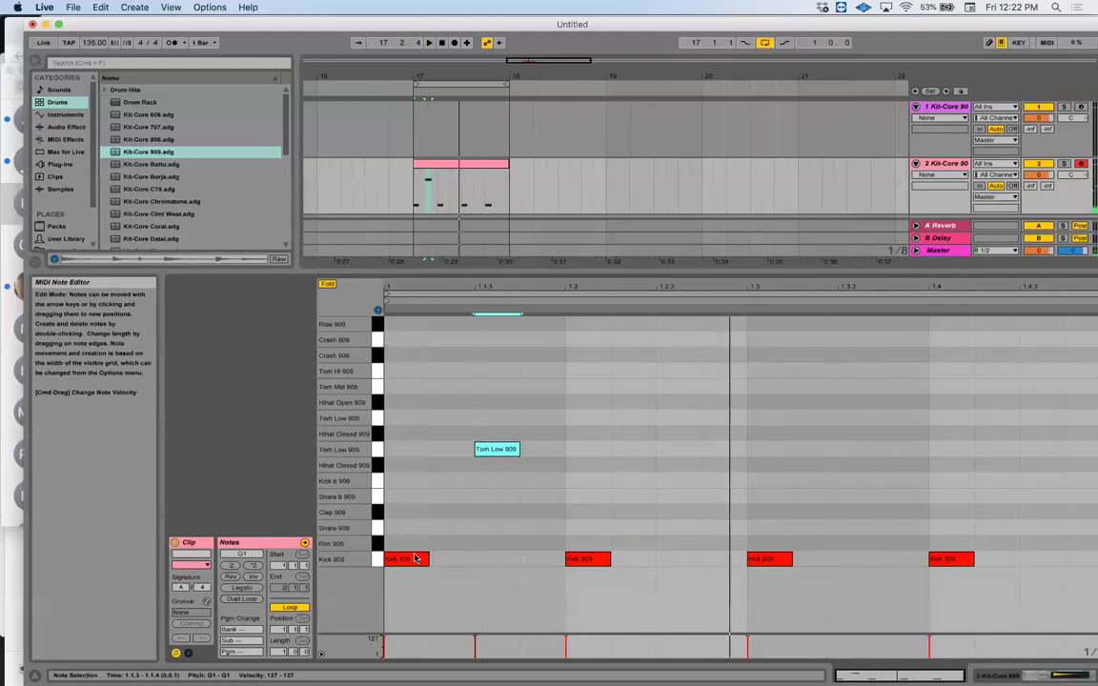
pyautogui.press('Right')
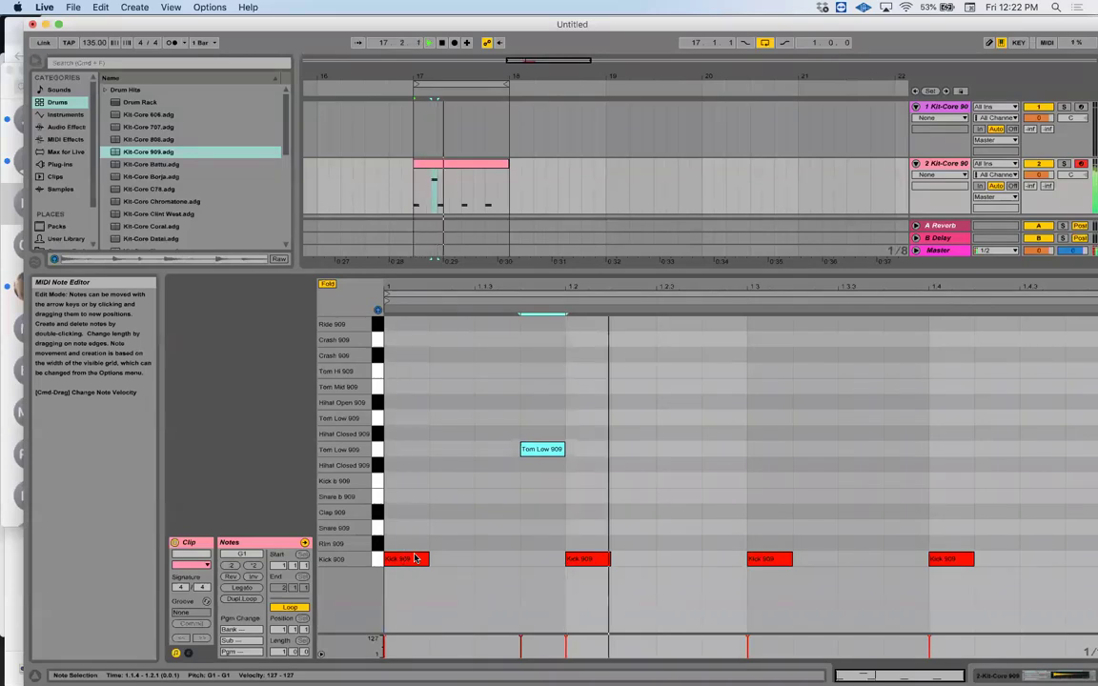
pyautogui.press('Left')
pyautogui.press('Left')
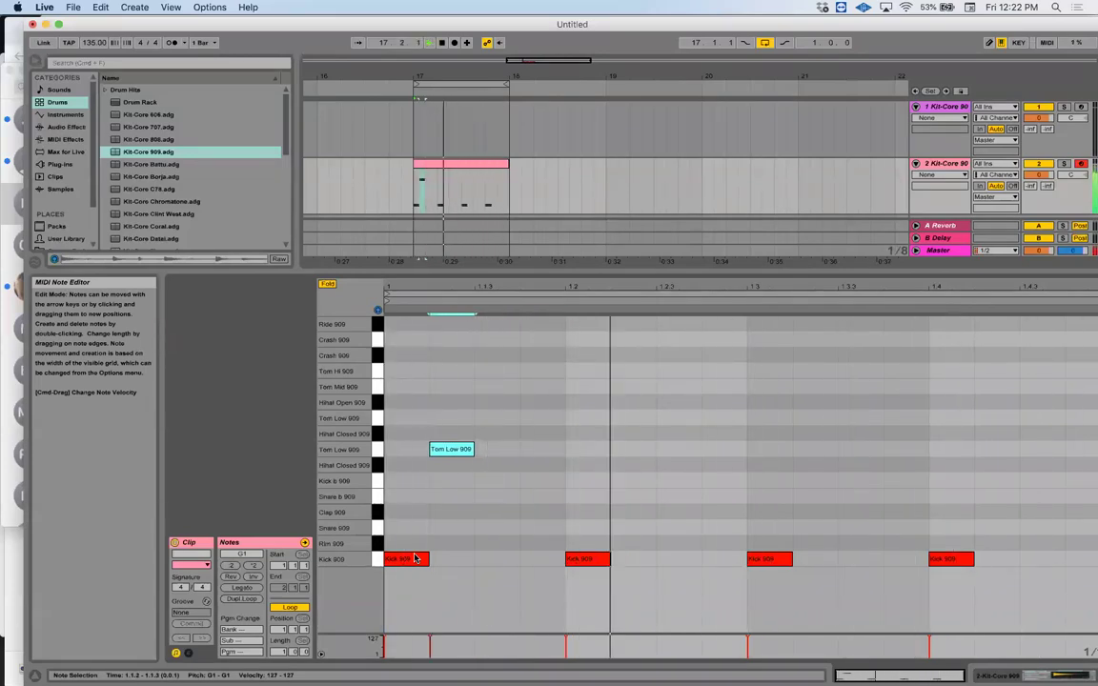
pyautogui.press('space')
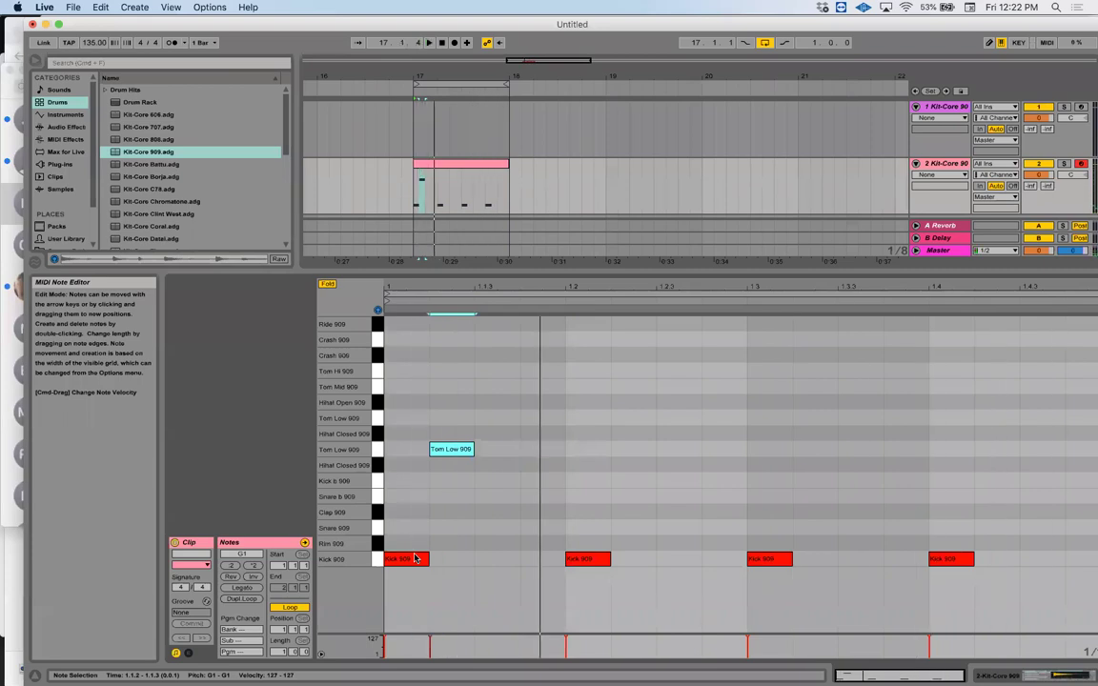
pyautogui.press('Right')
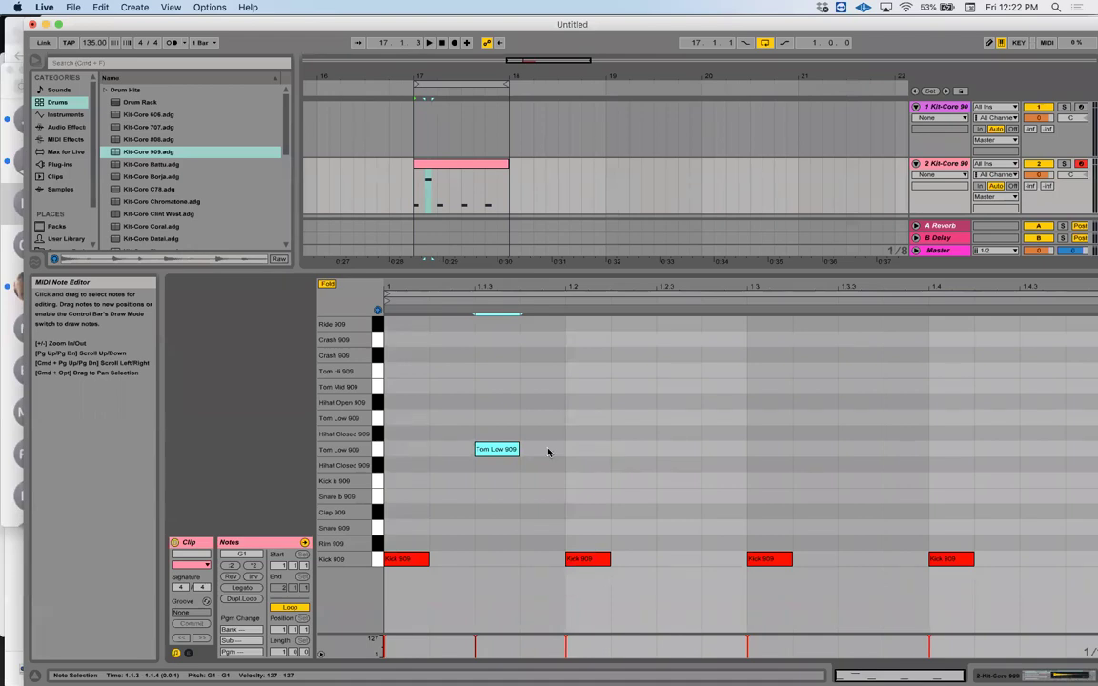
# Try an extra lower-row Tom Low 909 note at 1.2.2, and audition the first tom at 1.1.4 before returning it to 1.1.3
pyautogui.doubleClick(632, 449)
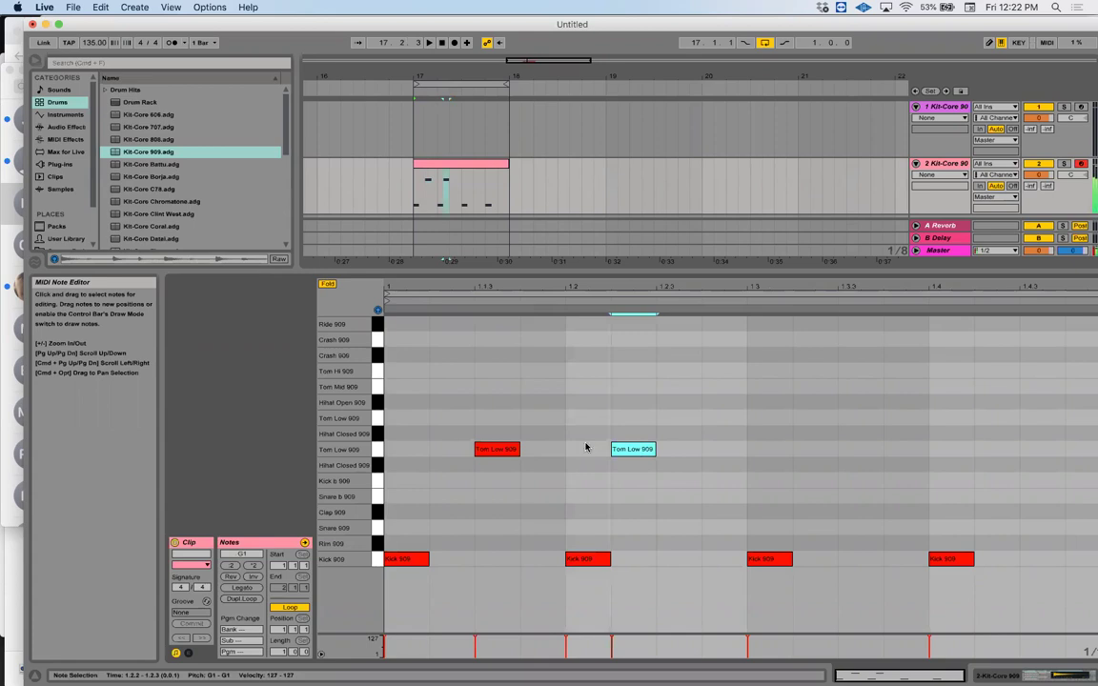
pyautogui.press('cmd+z')
pyautogui.click(506, 454)
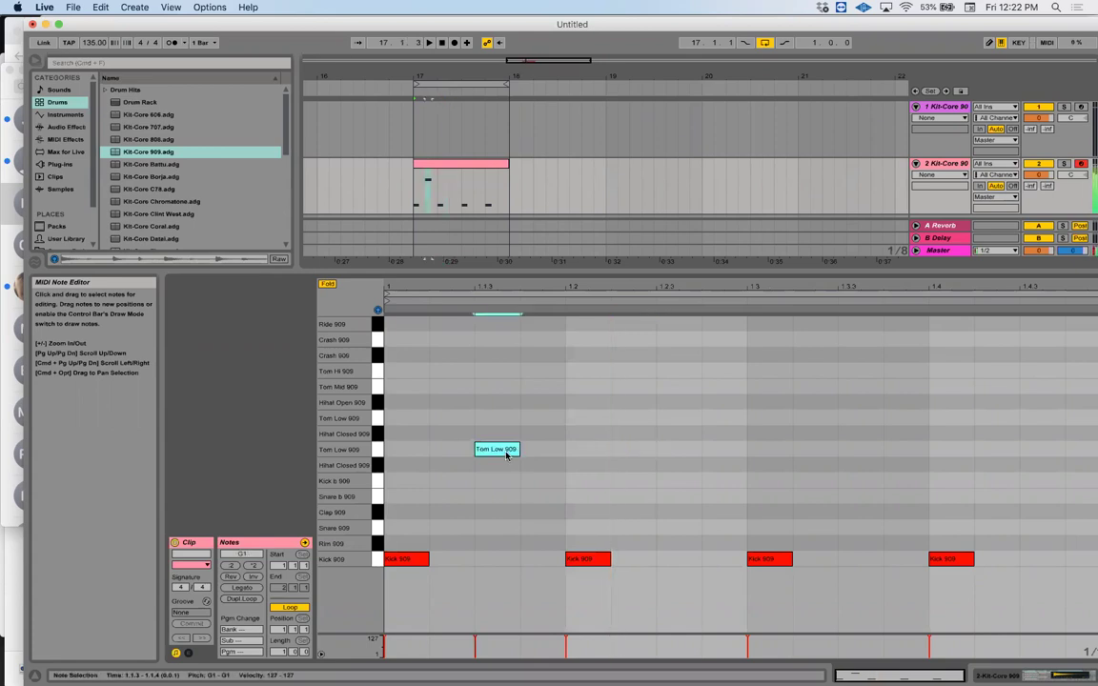
pyautogui.press('Left')
pyautogui.press('Right')
pyautogui.press('Right')
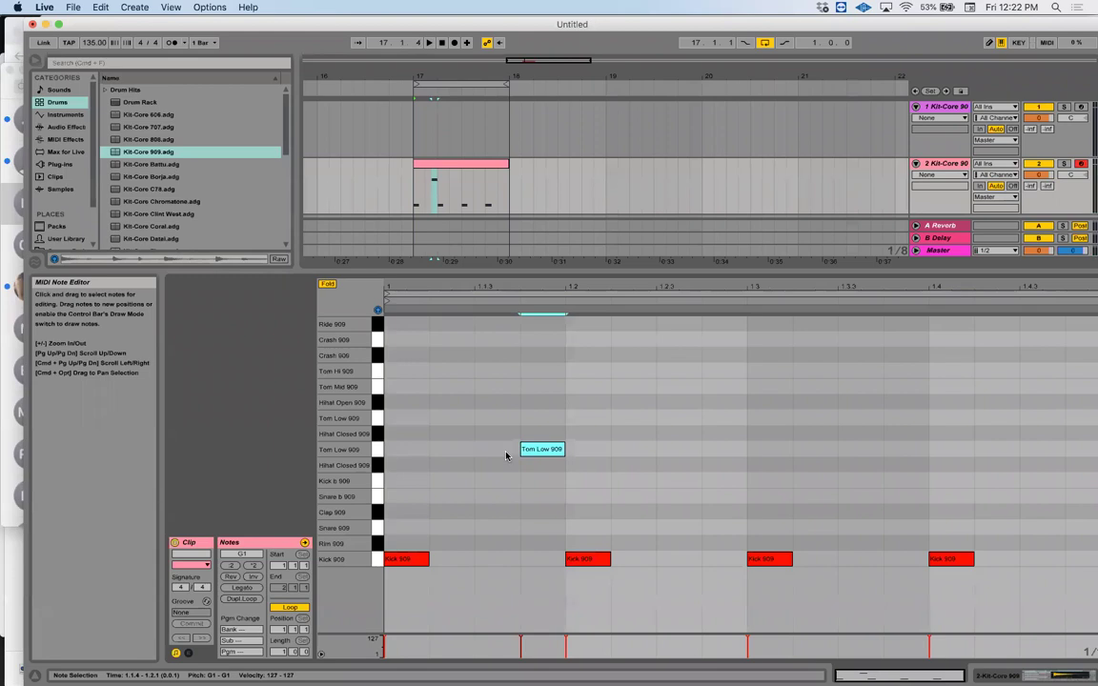
pyautogui.moveTo(507, 454); pyautogui.dragTo(456, 457)
pyautogui.press('space')
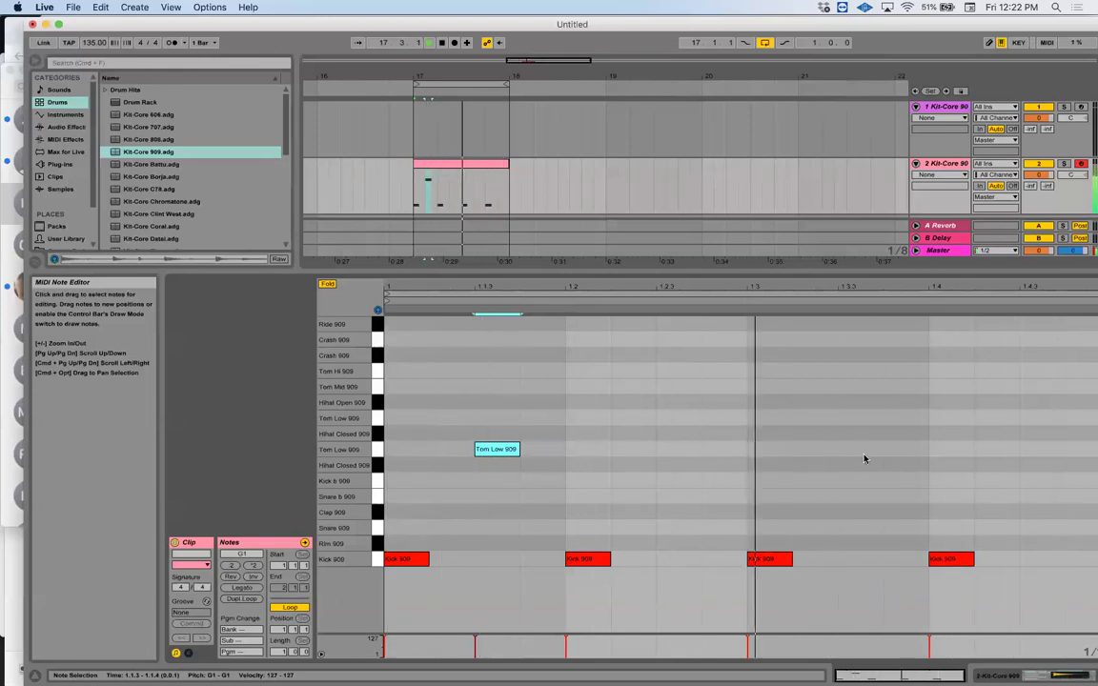
# Try lower-row Tom Low 909 notes at 1.3.2 and 1.3.4 during playback, and delete both
pyautogui.doubleClick(802, 449)
pyautogui.doubleClick(905, 449)
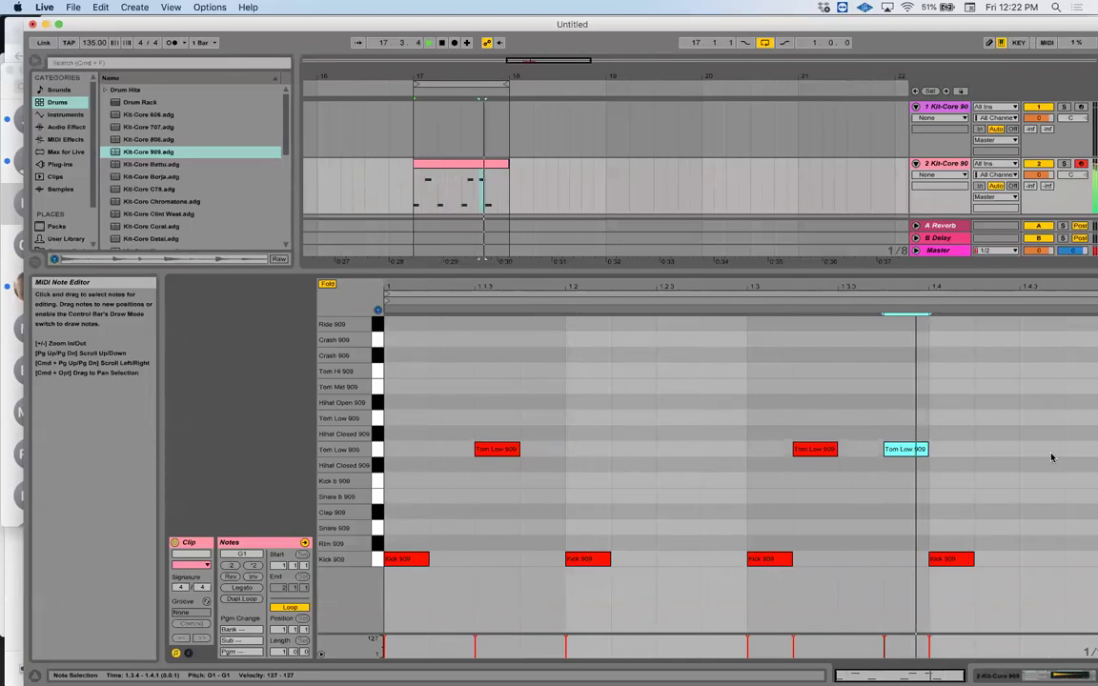
pyautogui.press('space')
pyautogui.moveTo(808, 424); pyautogui.dragTo(992, 482)
pyautogui.press('Delete')
pyautogui.press('space')
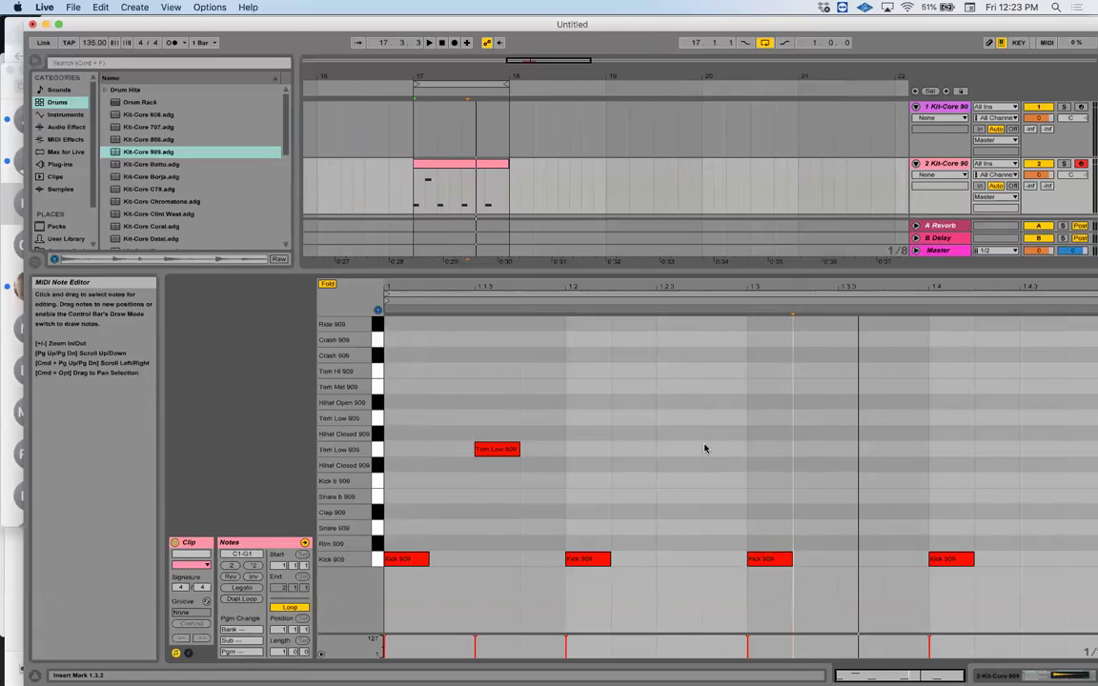
# Add lower-row Tom Low 909 notes at 1.2.4 and 1.3.3 and play the loop
pyautogui.press('space')
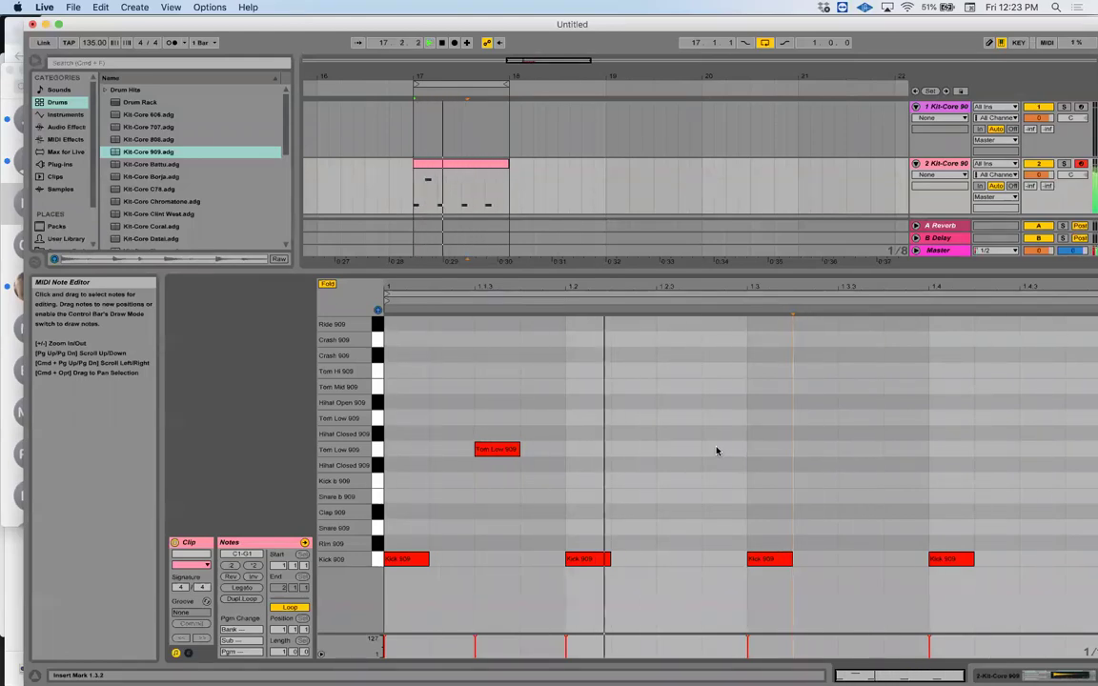
pyautogui.doubleClick(718, 451)
pyautogui.press('space')
pyautogui.doubleClick(854, 452)
pyautogui.press('space')
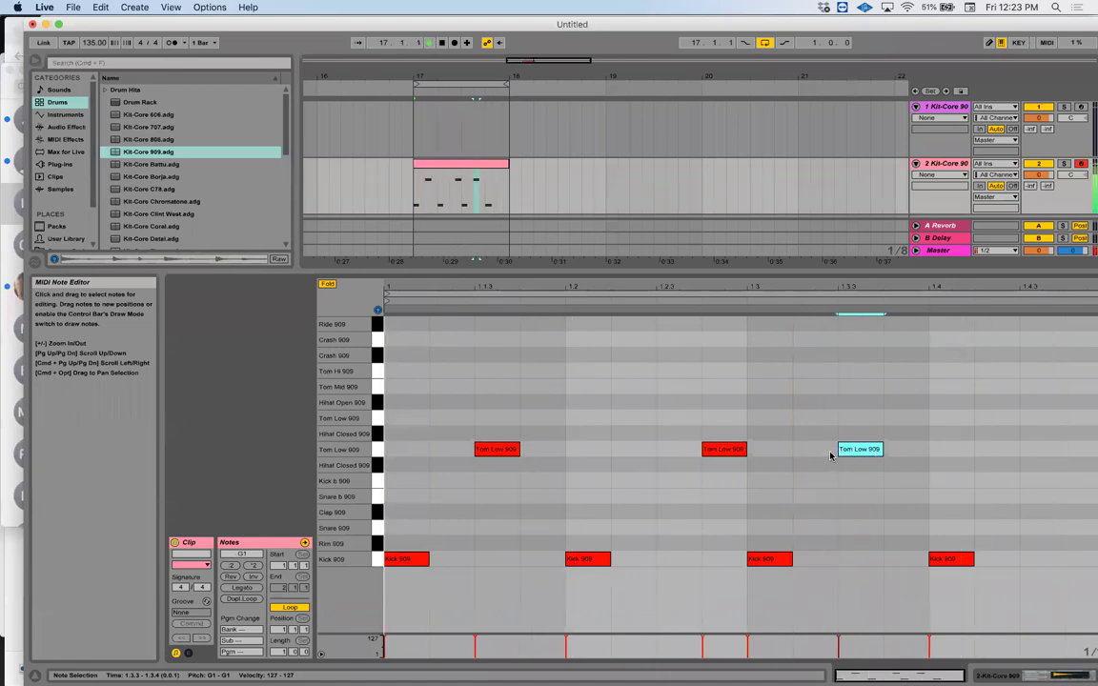
# Try a fourth lower-row Tom Low 909 note at 1.4.4, shift it to 1.4.2, and delete it
pyautogui.click(1070, 455)
pyautogui.doubleClick(1071, 455)
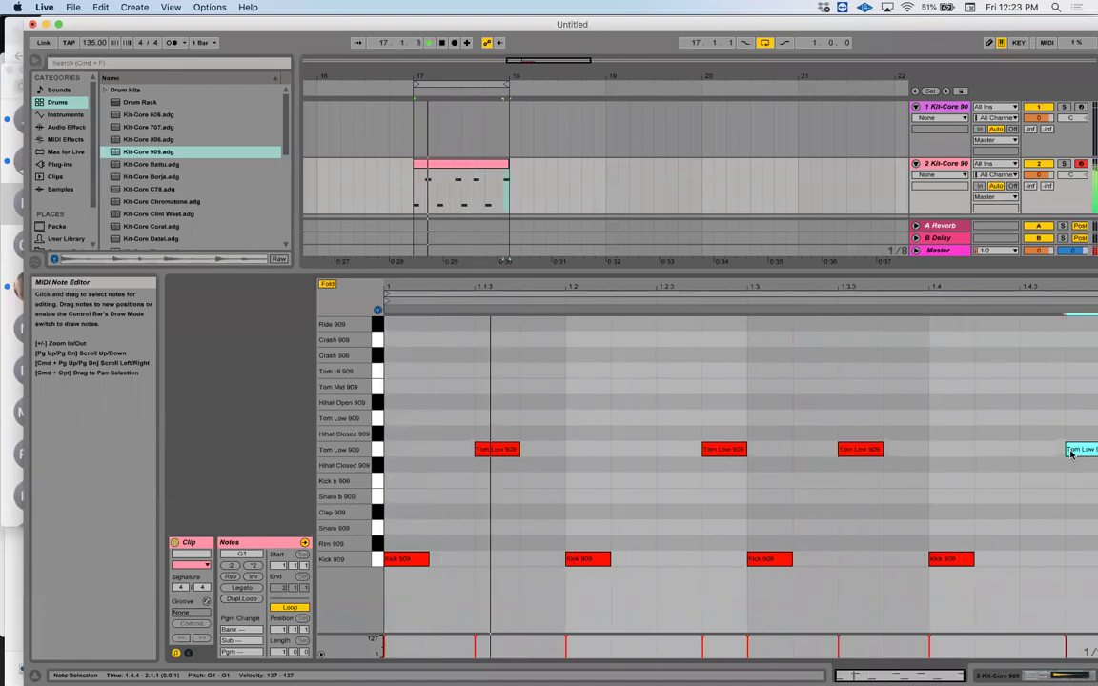
pyautogui.moveTo(1071, 455); pyautogui.dragTo(1040, 458)
pyautogui.press('Left')
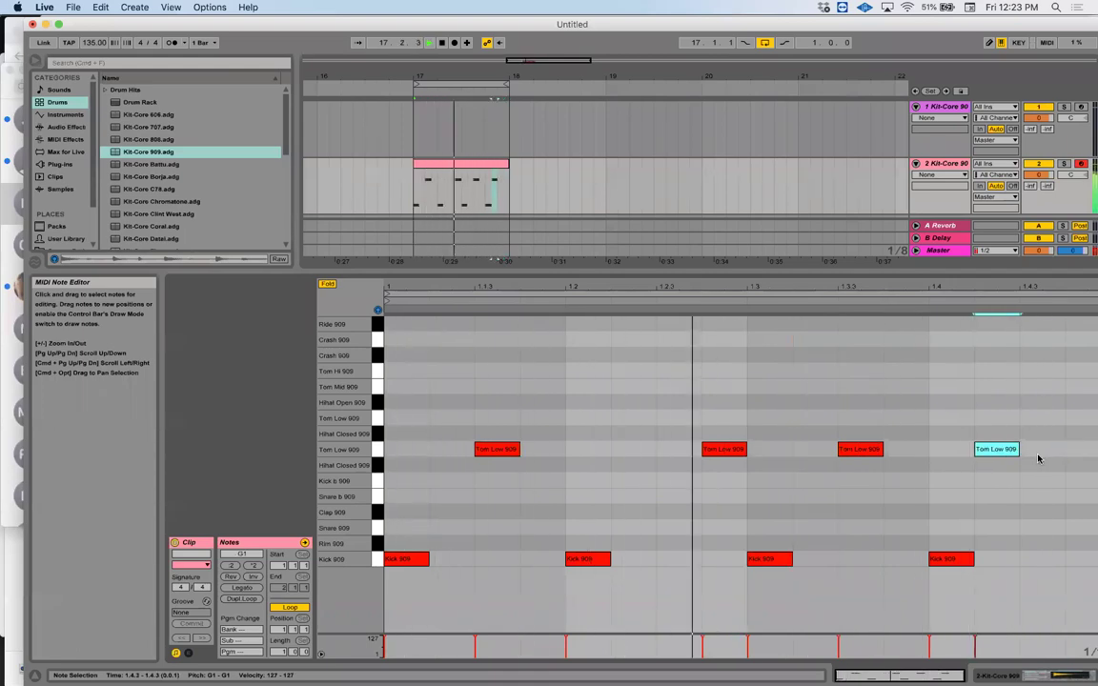
pyautogui.press('Delete')
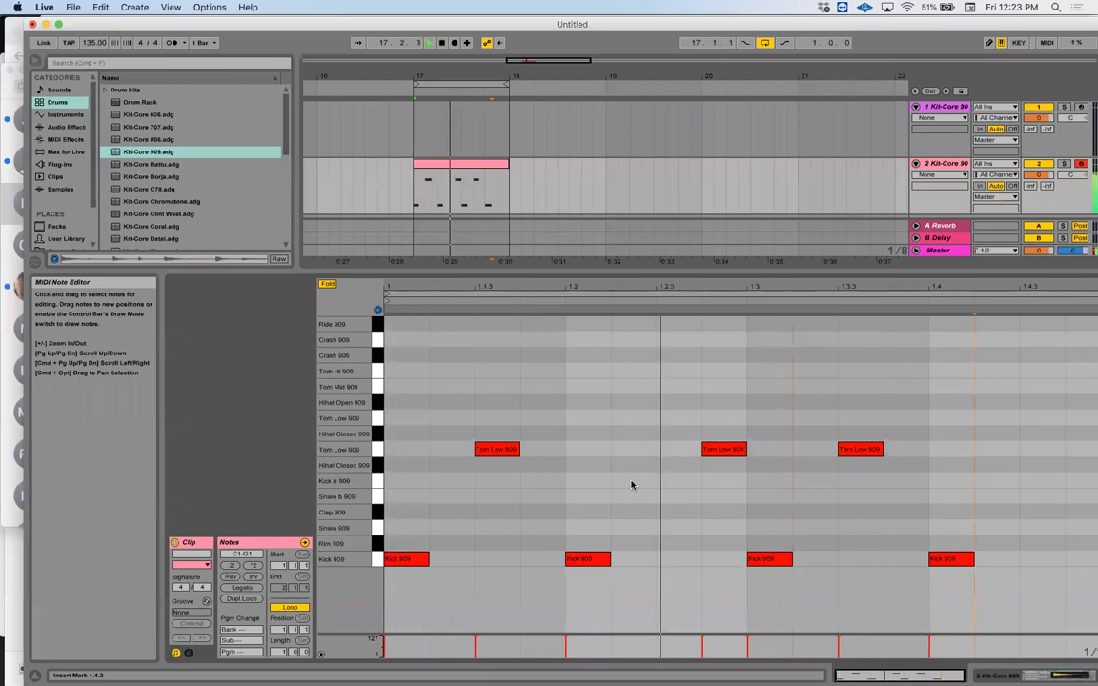
# Play back the looped clip with the four kicks and three Tom Low notes
pyautogui.press('space')
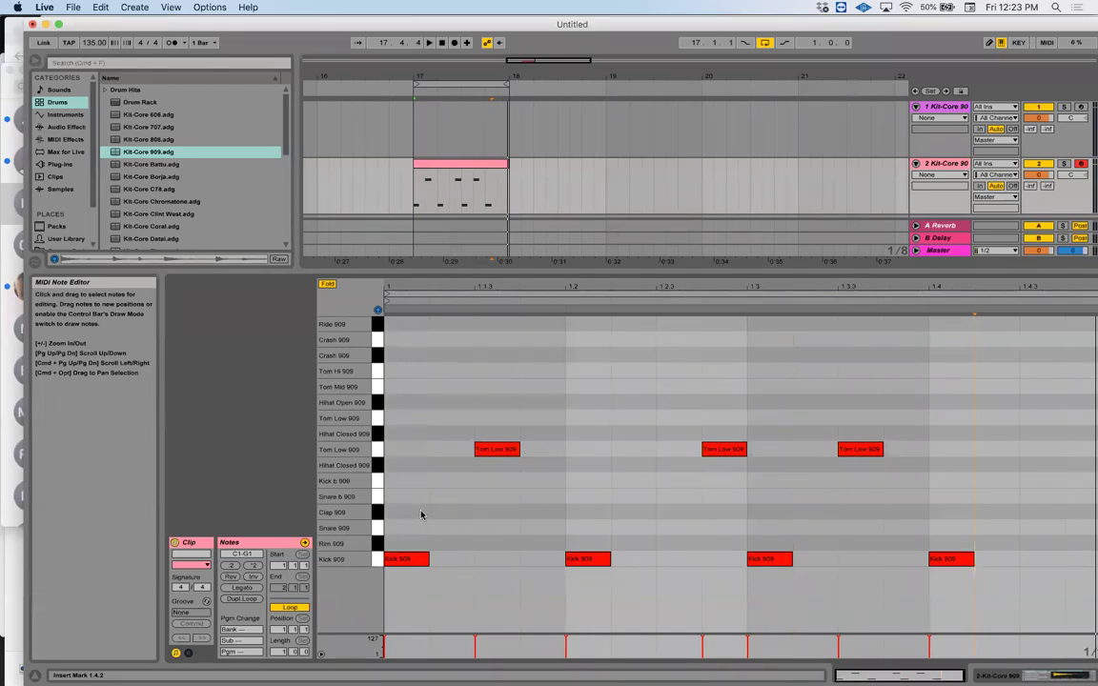
pyautogui.click(438, 170)
pyautogui.press('space')
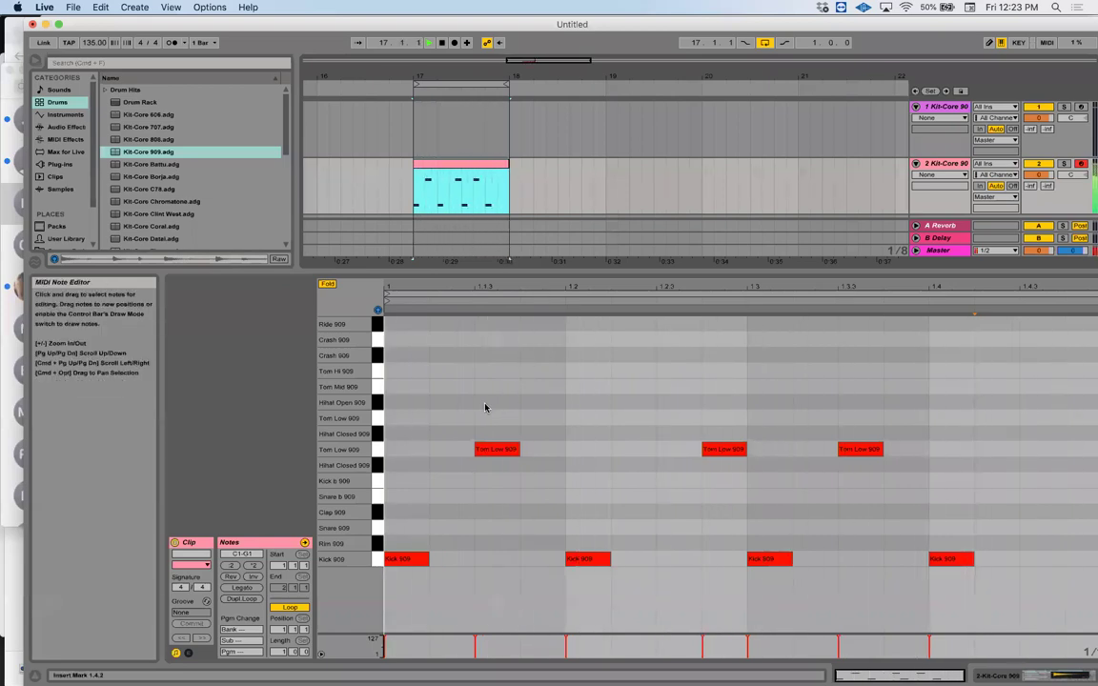
pyautogui.click(455, 439)
pyautogui.press('space')
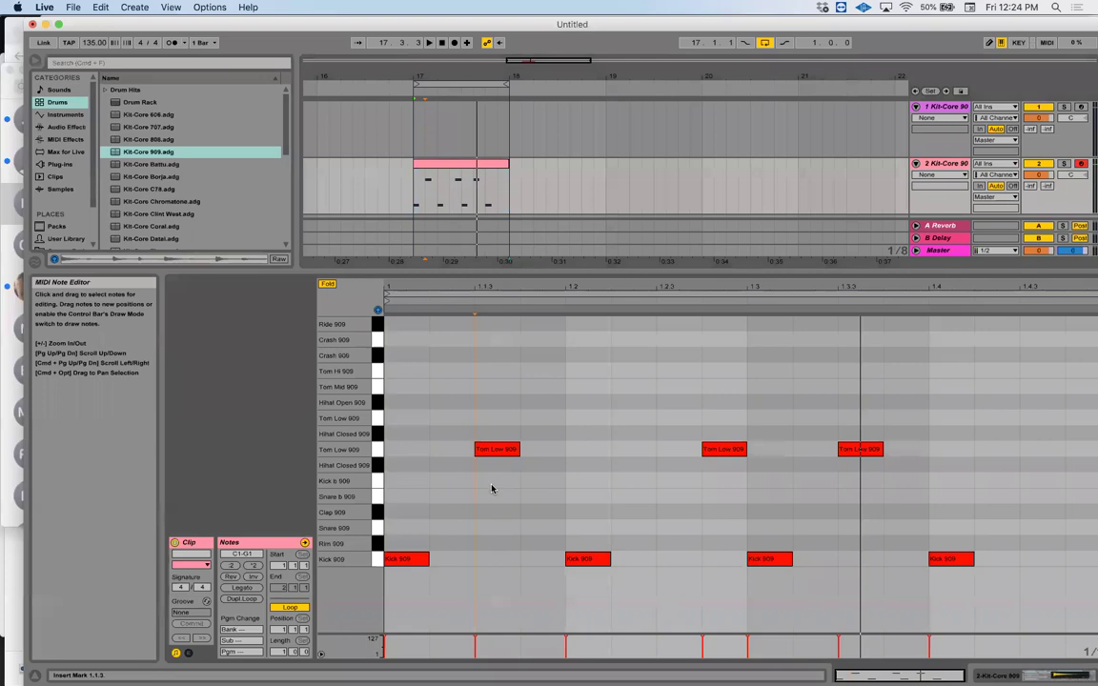
pyautogui.press('space')
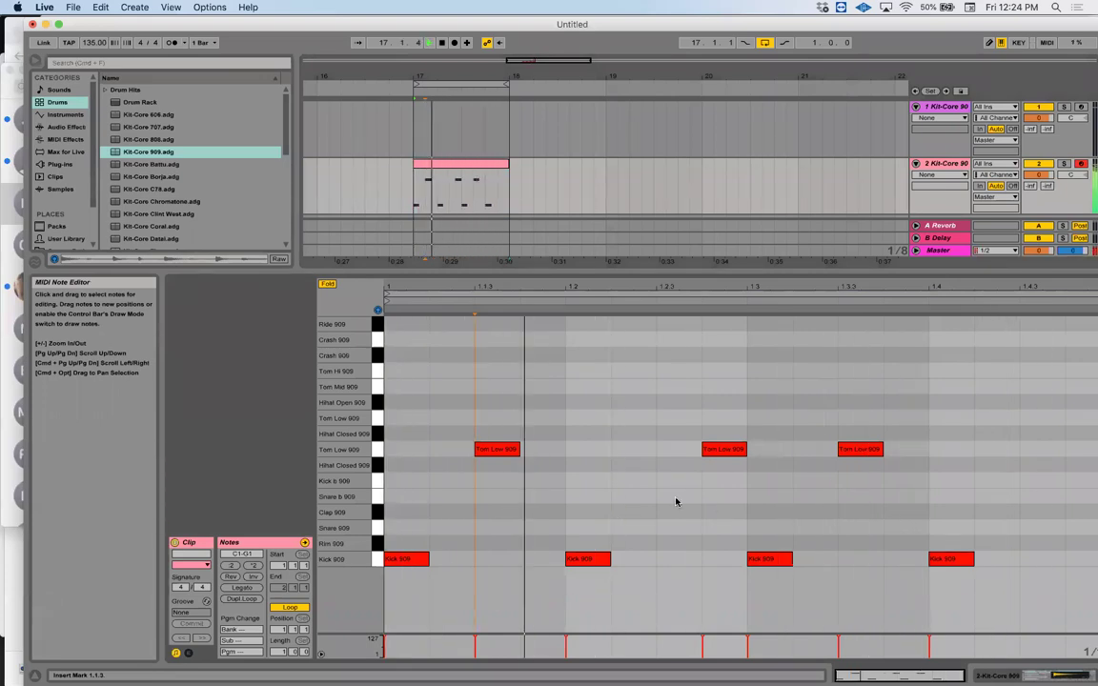
# Add Clap 909 notes at 1.4.3 and 1.1.1 and play the loop
pyautogui.doubleClick(1034, 512)
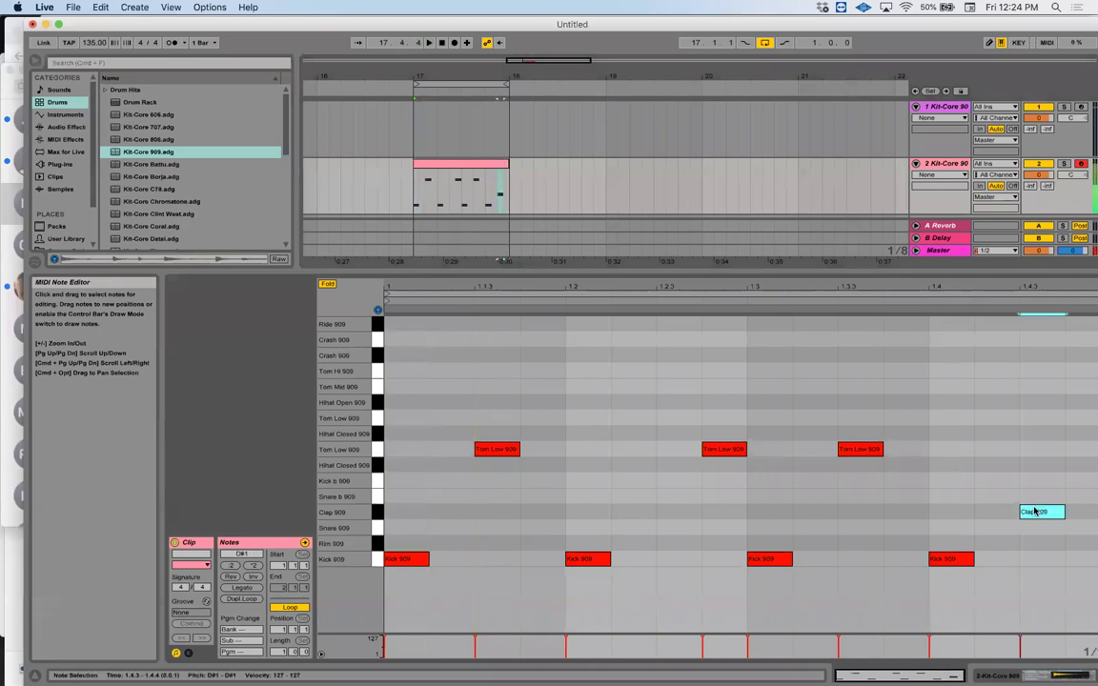
pyautogui.click(405, 516)
pyautogui.doubleClick(404, 517)
pyautogui.press('space')
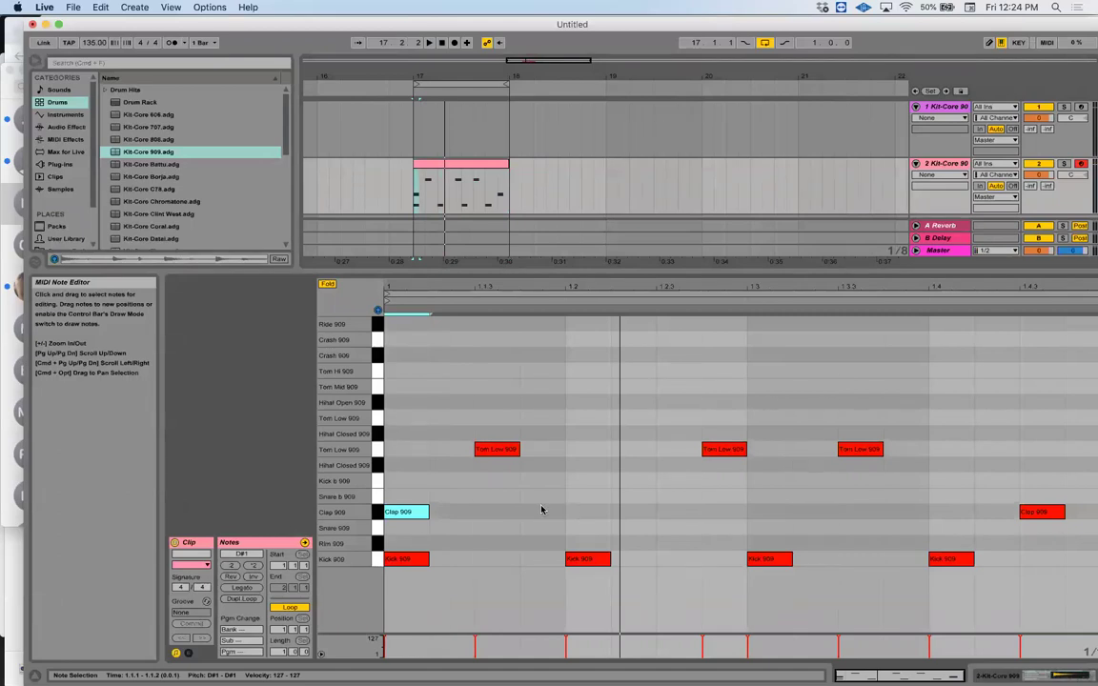
# Replace the two claps with Clap 909 notes at 1.2.1 and 1.4.1 and play the pattern
pyautogui.click(448, 186)
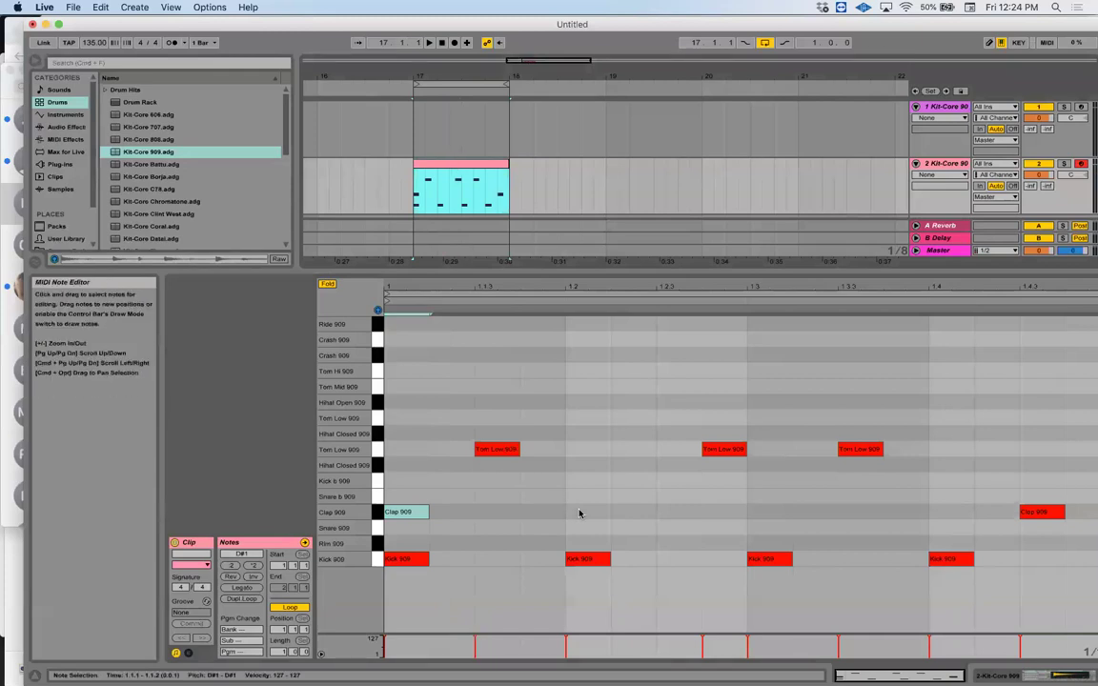
pyautogui.doubleClick(584, 513)
pyautogui.click(412, 512)
pyautogui.press('Delete')
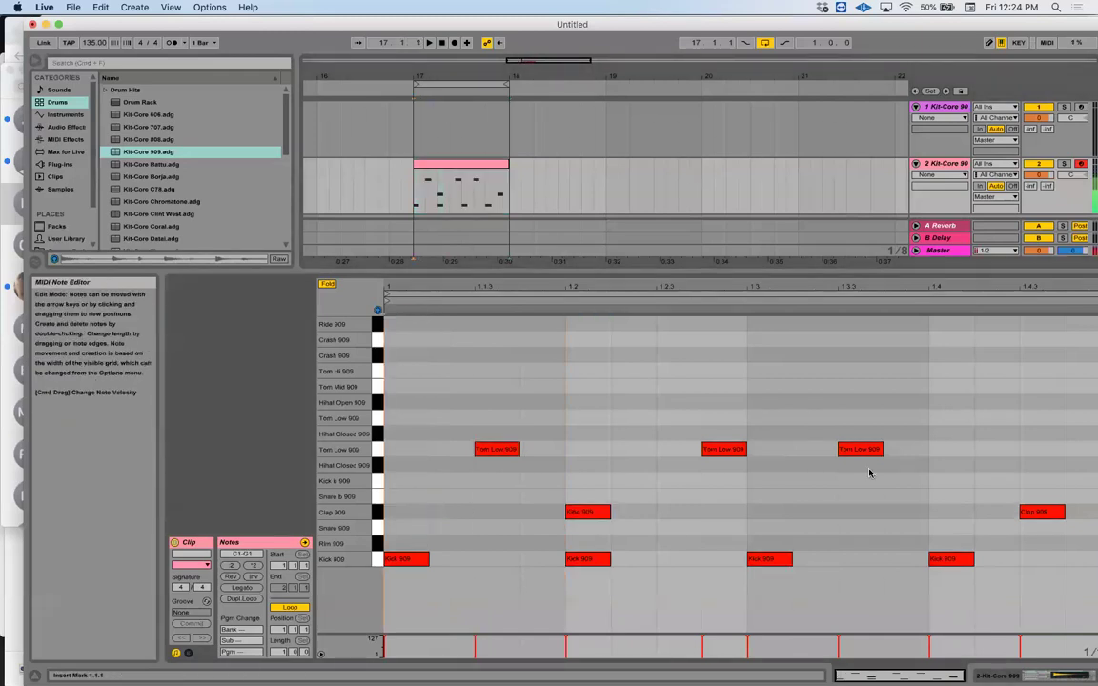
pyautogui.click(1042, 511)
pyautogui.press('Delete')
pyautogui.click(950, 517)
pyautogui.doubleClick(950, 517)
pyautogui.press('space')
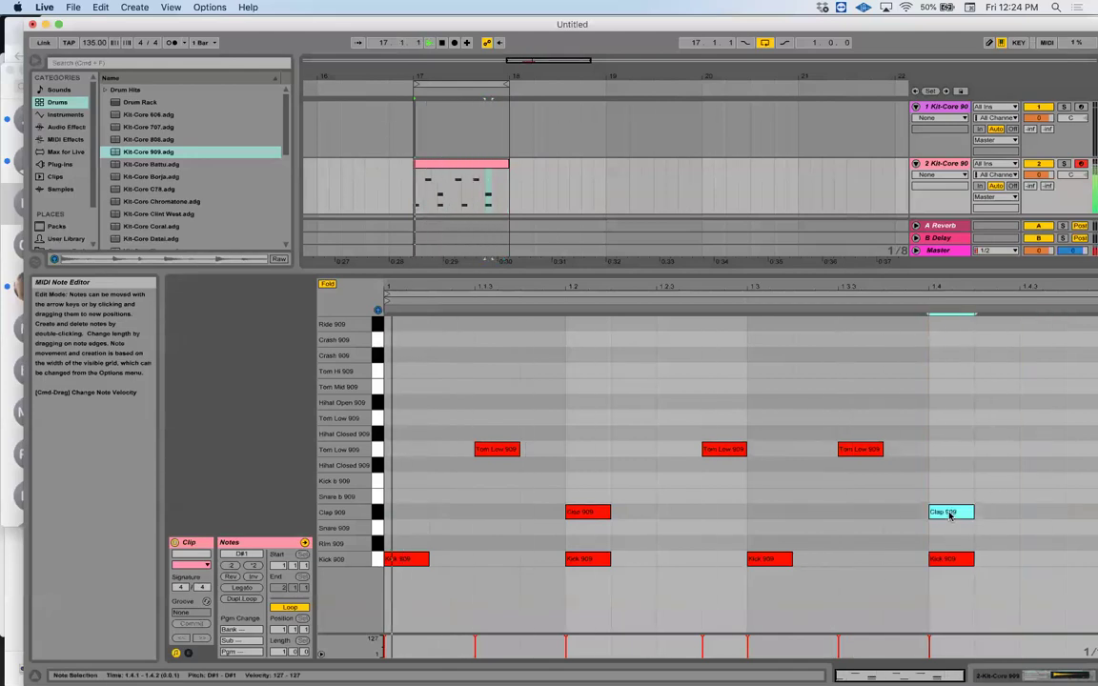
# Delete the claps at 1.2.1 and 1.4.1, and add Clap 909 notes at 1.1.1 and 1.4.3
pyautogui.press('space')
pyautogui.press('Delete')
pyautogui.doubleClick(600, 512)
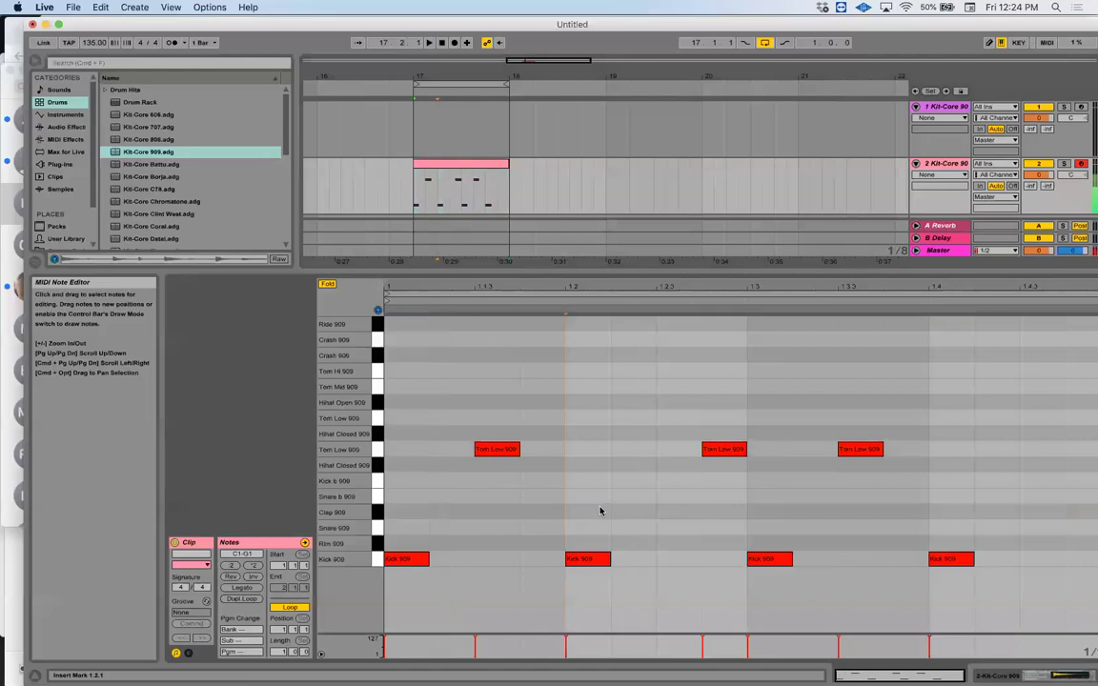
pyautogui.doubleClick(426, 512)
pyautogui.click(1038, 510)
pyautogui.doubleClick(1039, 510)
pyautogui.press('space')
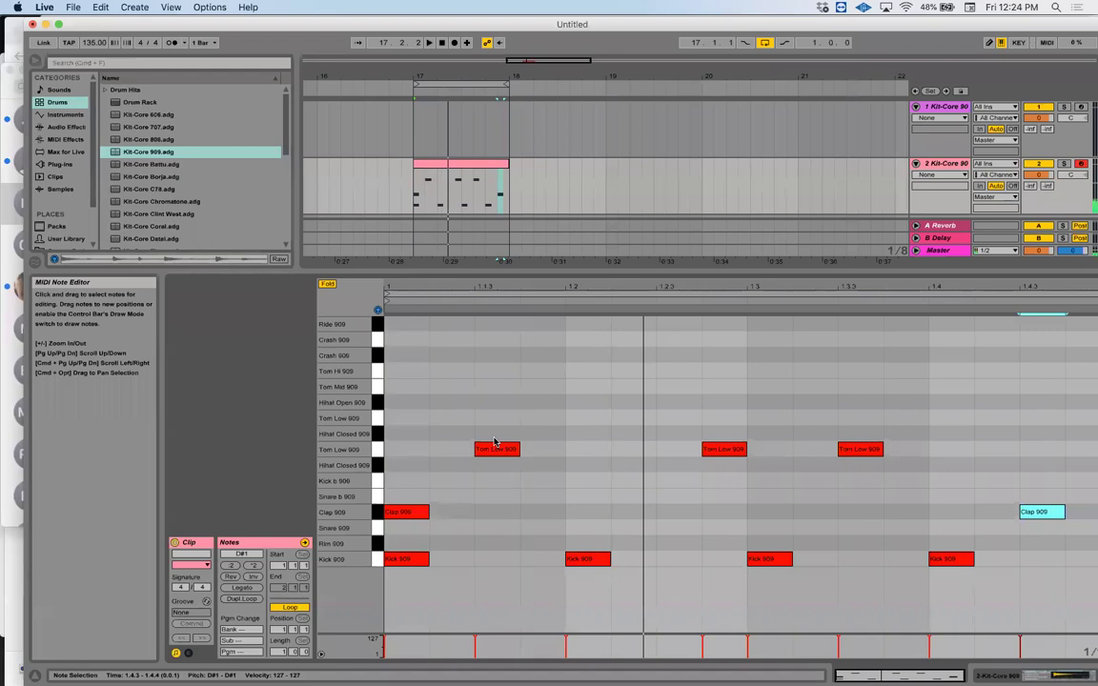
# Add Hihat Open 909 notes at 1.1.3, 1.2.3, 1.3.3 and 1.4.3 and play the beat
pyautogui.press('space')
pyautogui.click(412, 465)
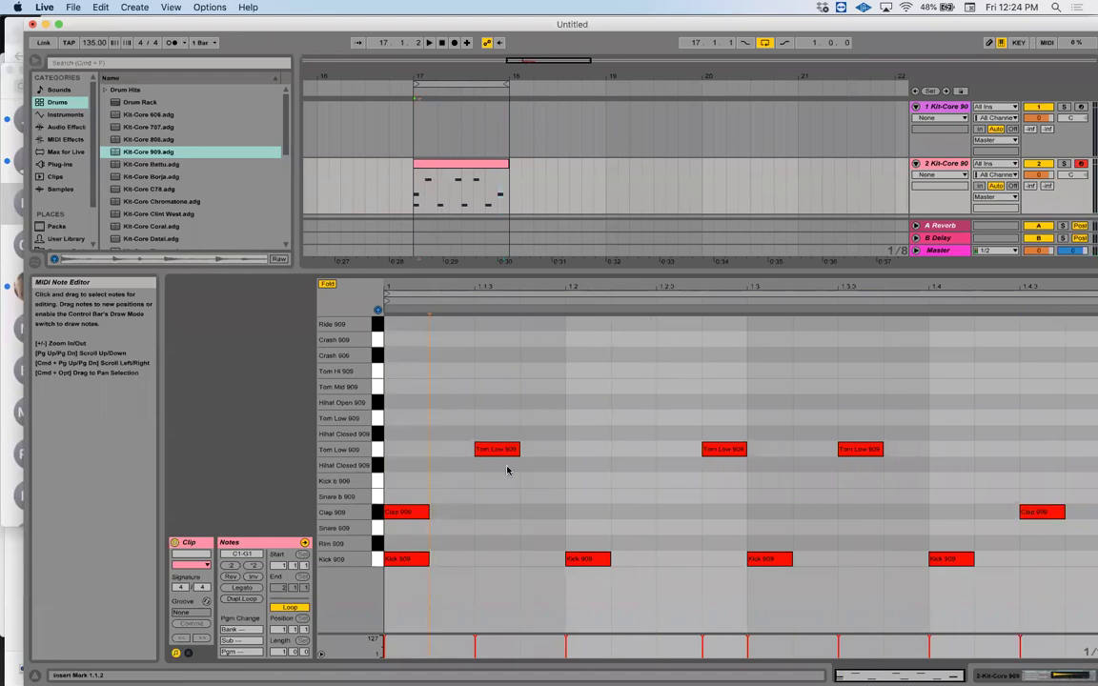
pyautogui.doubleClick(496, 403)
pyautogui.doubleClick(679, 402)
pyautogui.doubleClick(861, 403)
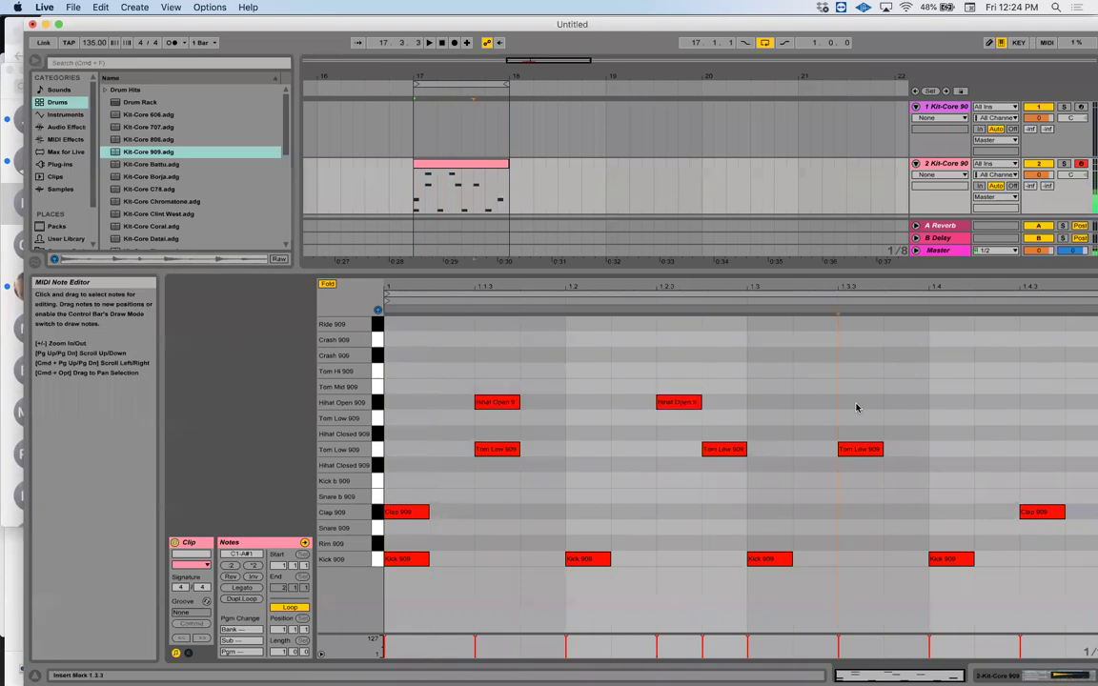
pyautogui.doubleClick(1042, 403)
pyautogui.press('space')
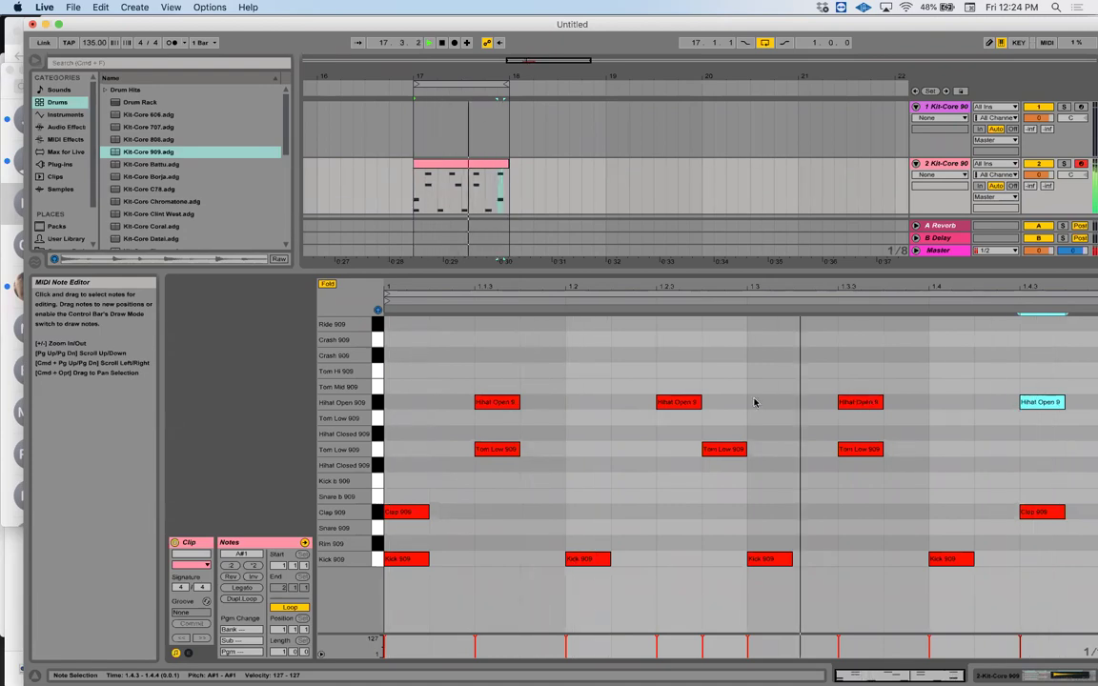
# Deactivate all the Tom Low 909 and Clap 909 notes and play the kicks with the open hi-hats
pyautogui.hscroll(-3, 431, 146)
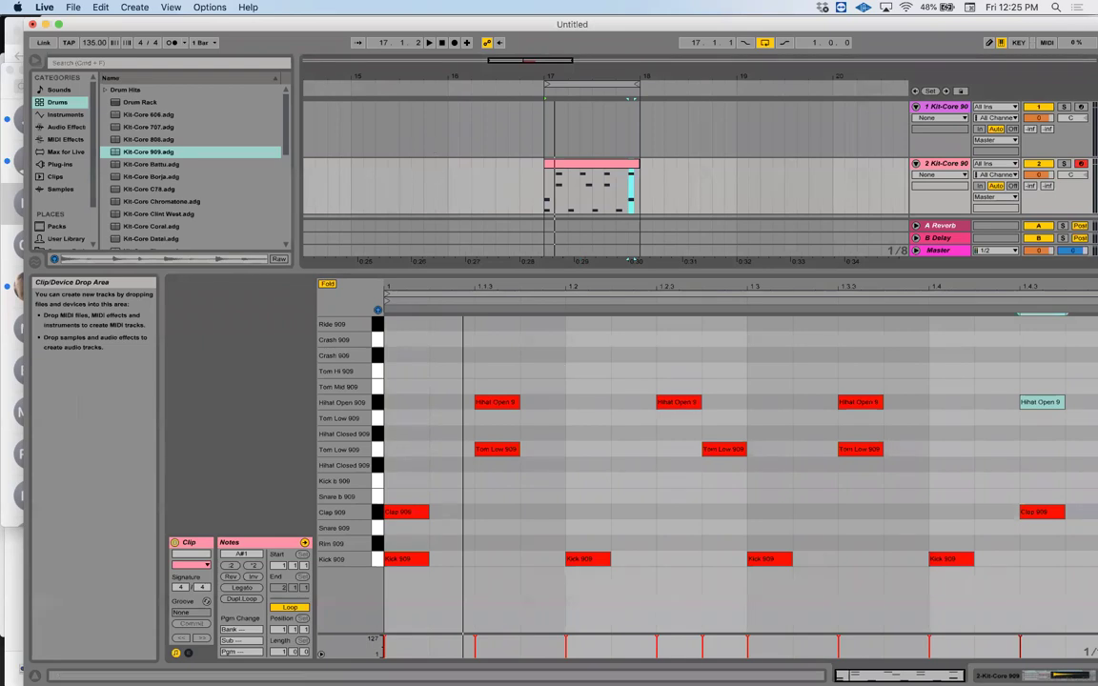
pyautogui.moveTo(491, 667)
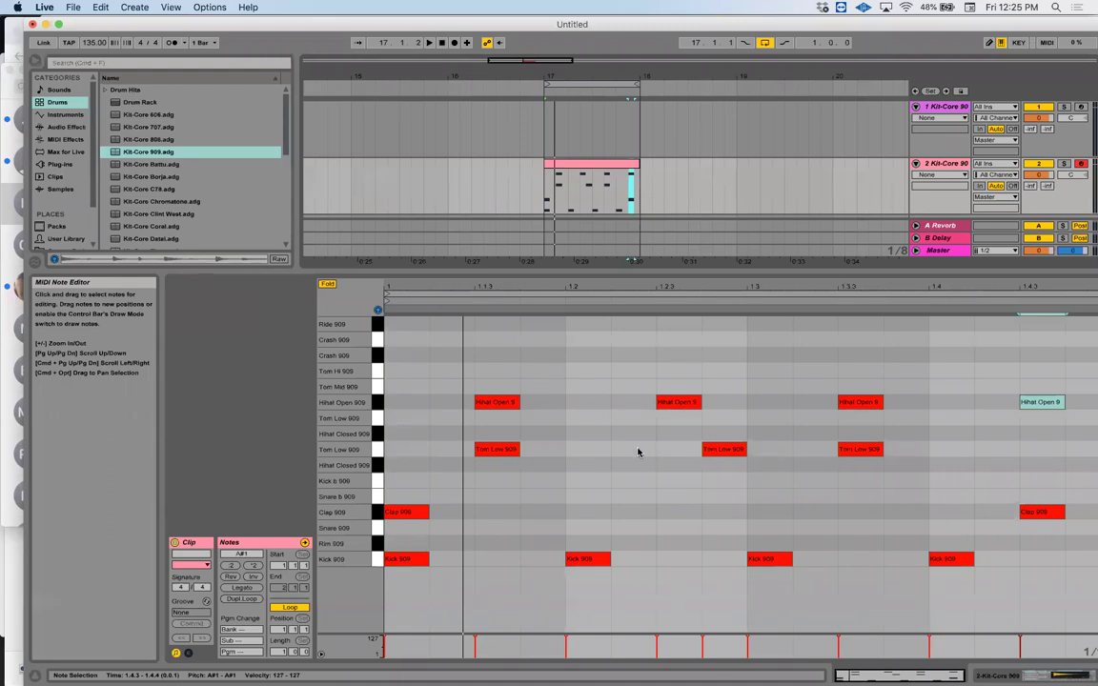
pyautogui.moveTo(419, 443); pyautogui.dragTo(906, 519)
pyautogui.click(1066, 534)
pyautogui.moveTo(1066, 538); pyautogui.dragTo(410, 443)
pyautogui.press('space')
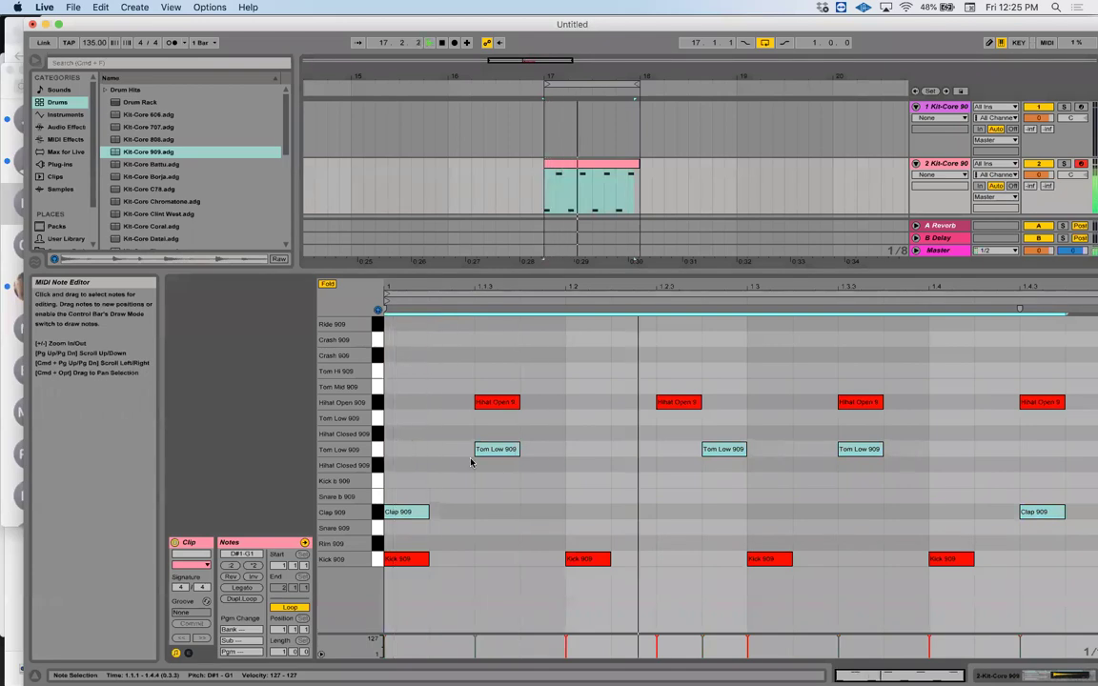
# Move the four Hihat Open 909 notes two grid steps earlier onto the kicks and play the beat
pyautogui.press('space')
pyautogui.moveTo(470, 381); pyautogui.dragTo(1046, 429)
pyautogui.press('Left')
pyautogui.press('Left')
pyautogui.press('space')
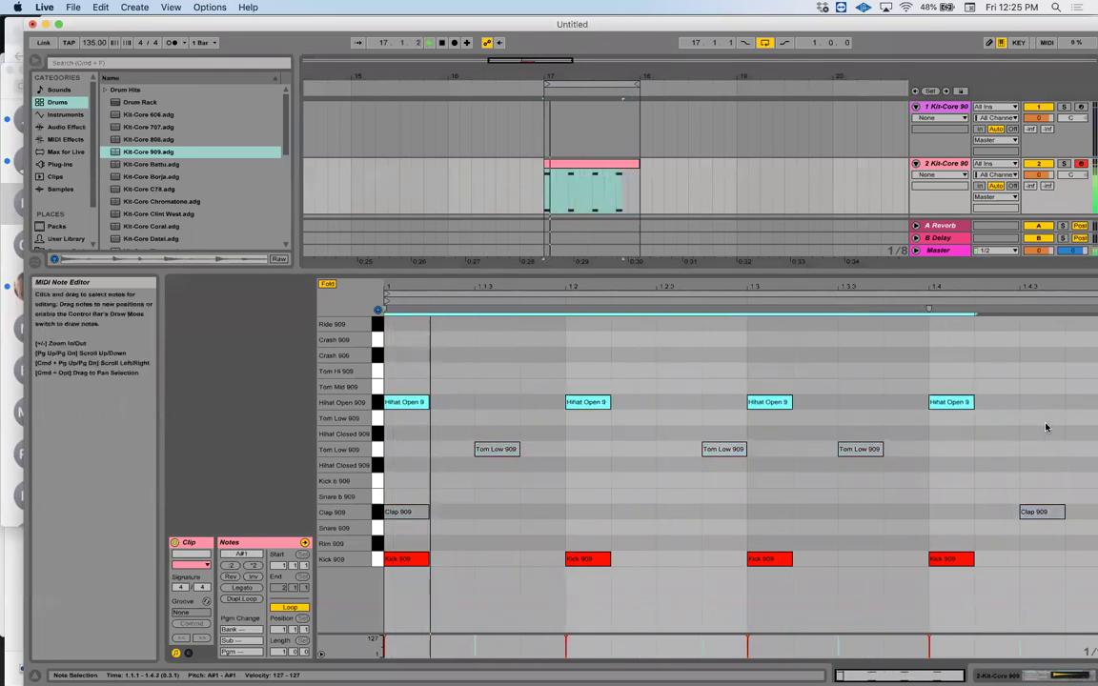
# Move the four open hi-hats back two grid steps to the offbeats and play the beat
pyautogui.press('space')
pyautogui.press('Right')
pyautogui.press('Right')
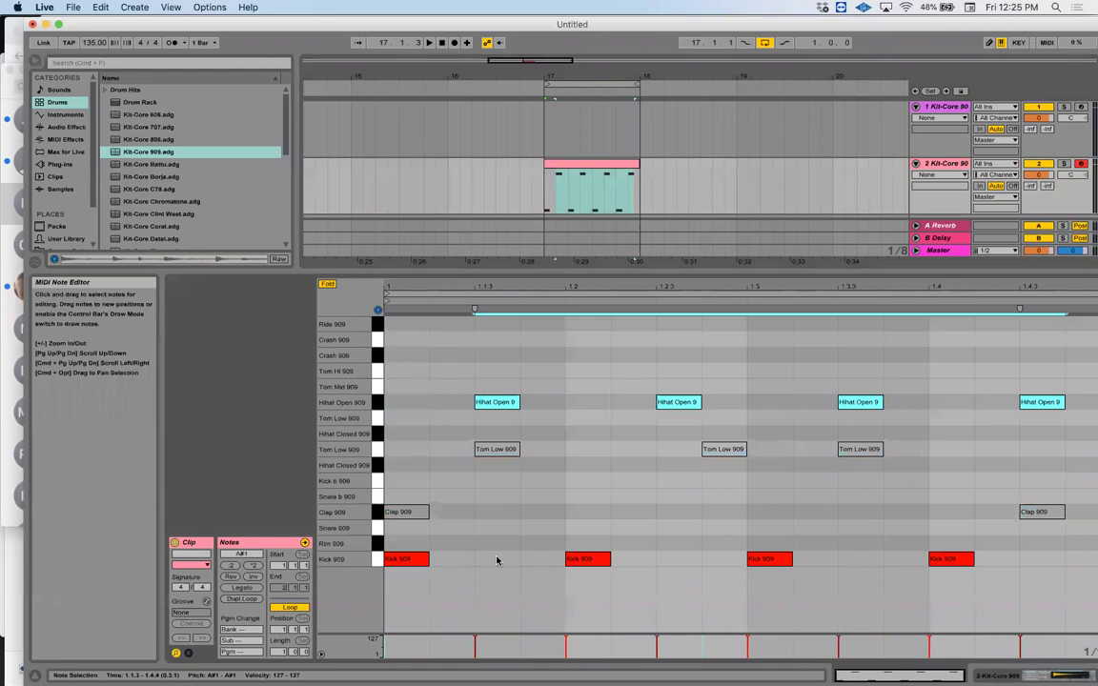
pyautogui.press('space')
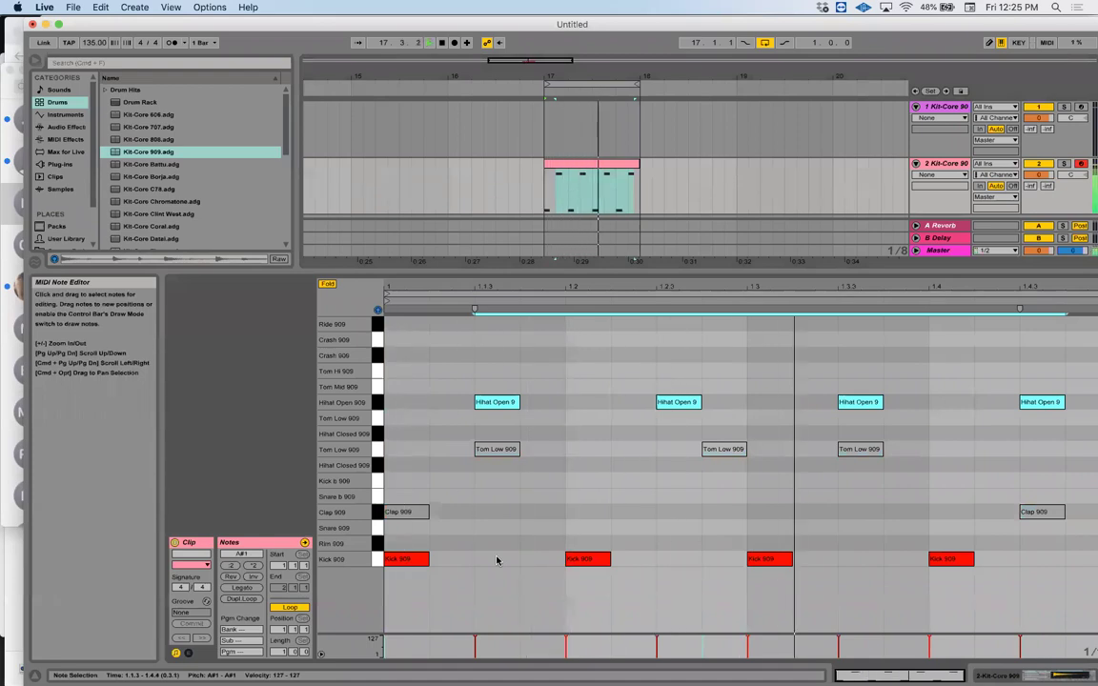
# Add an extra Hihat Open 909 note at 1.1.4, play the beat, and lower the note's velocity to 31
pyautogui.click(522, 466)
pyautogui.press('space')
pyautogui.click(610, 492)
pyautogui.click(554, 502)
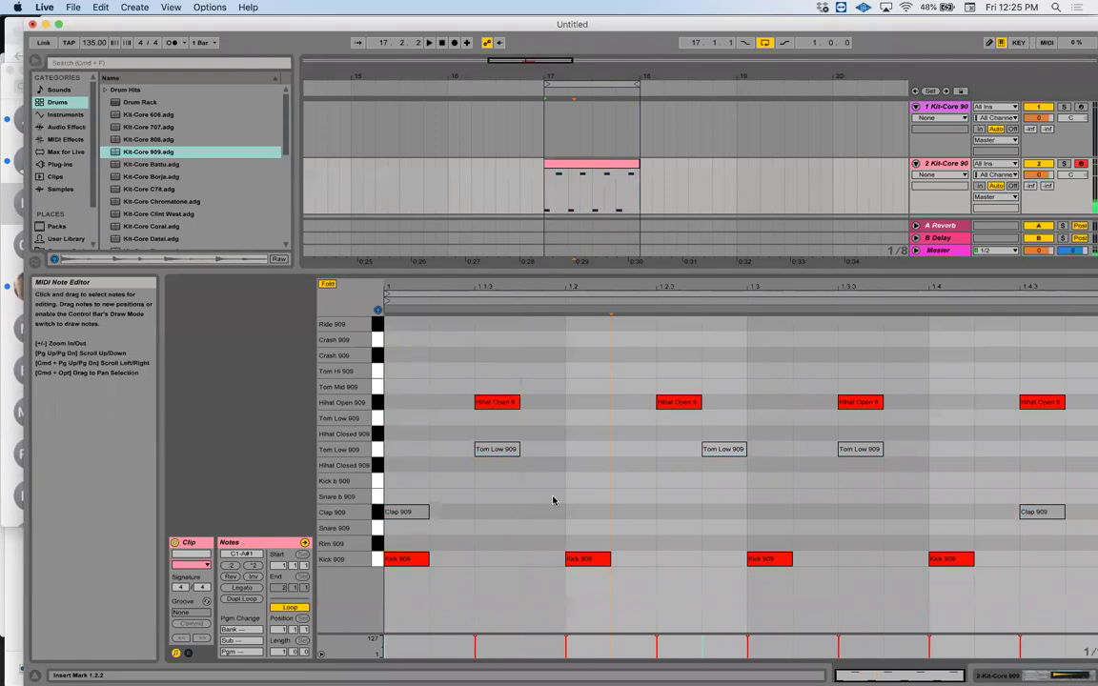
pyautogui.doubleClick(452, 404)
pyautogui.moveTo(451, 406); pyautogui.dragTo(535, 414)
pyautogui.press('space')
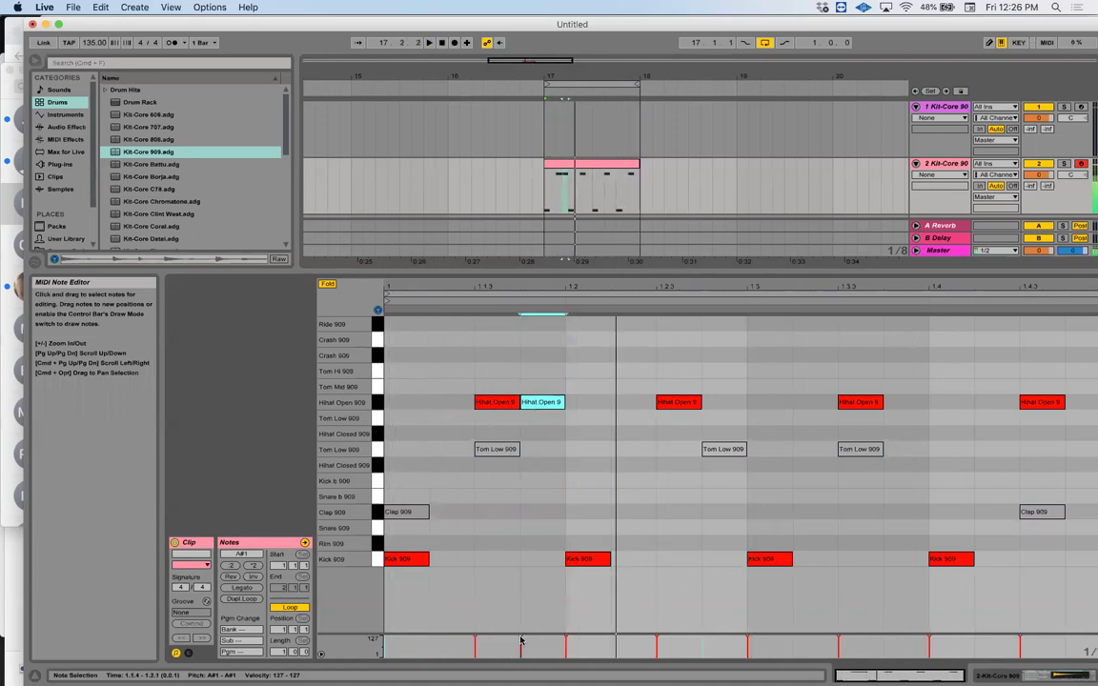
pyautogui.moveTo(521, 639); pyautogui.dragTo(521, 654)
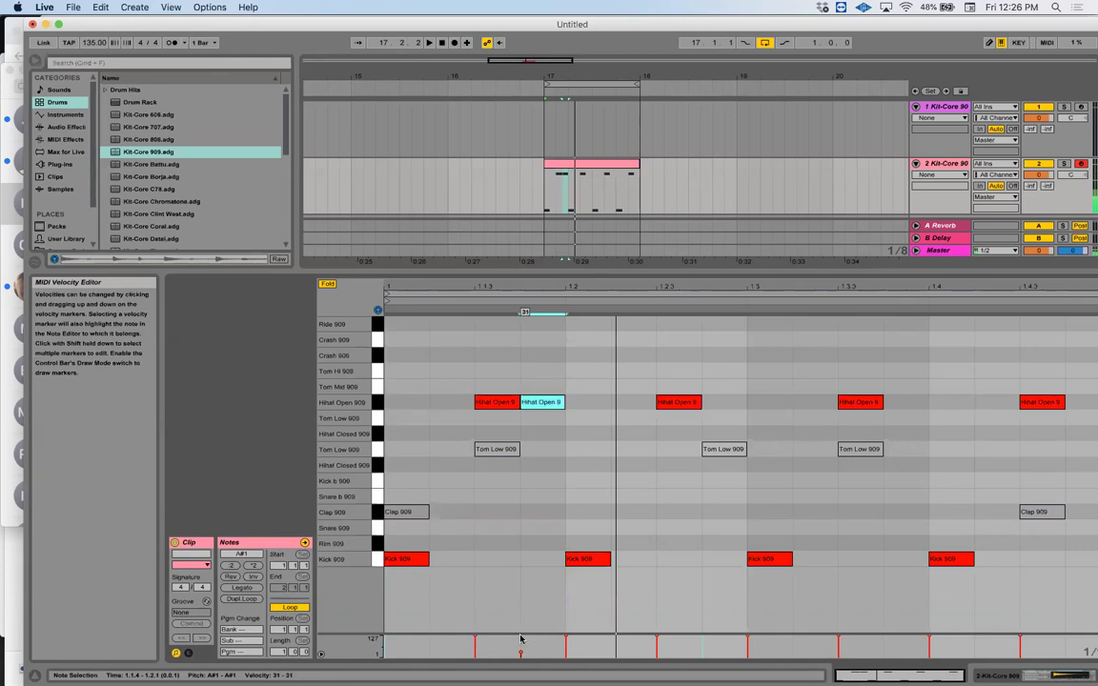
# Shift the extra open hi-hat to 1.1.2, set its velocity to 57 and play the beat
pyautogui.press('Left')
pyautogui.press('Left')
pyautogui.moveTo(429, 654); pyautogui.dragTo(429, 650)
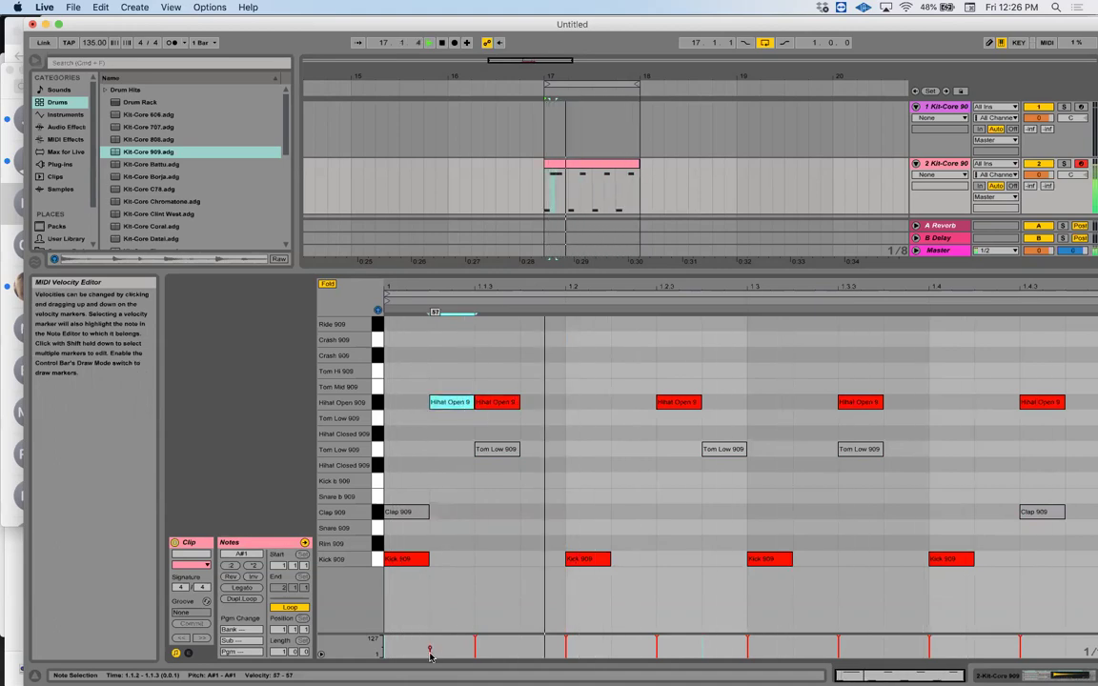
pyautogui.press('space')
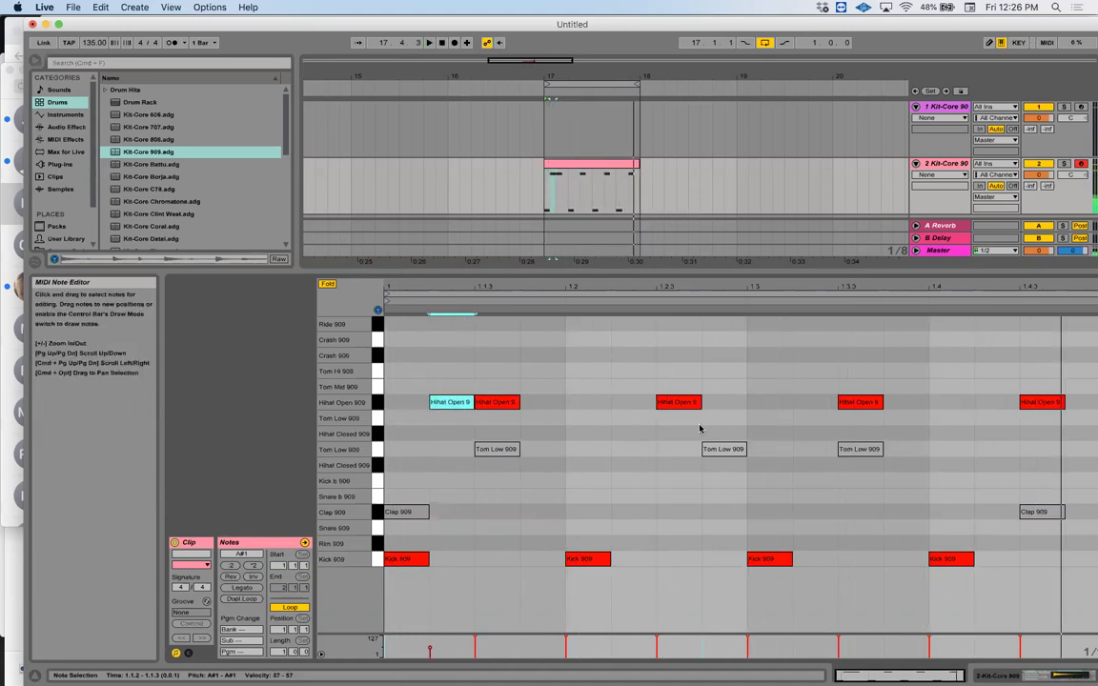
# Paste copies of the quiet open hi-hat at 1.2.4 and 1.3.2 and play the beat
pyautogui.click(710, 406)
pyautogui.press('super+v')
pyautogui.click(780, 417)
pyautogui.press('super+v')
pyautogui.press('space')
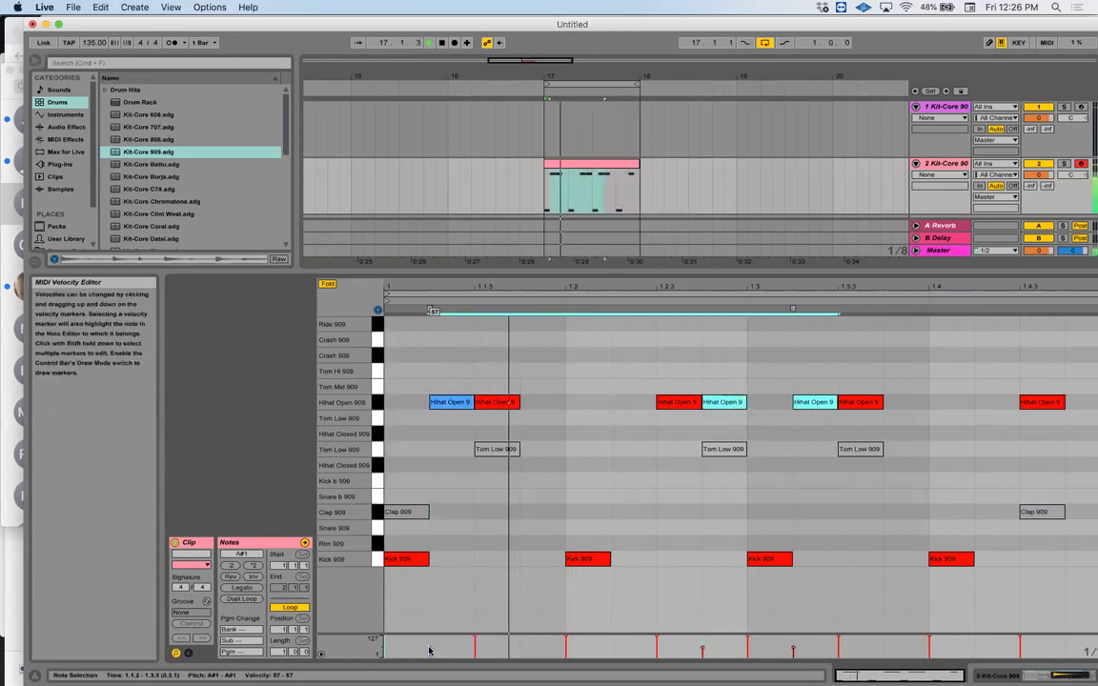
pyautogui.moveTo(429, 651)
pyautogui.mouseDown()
pyautogui.moveTo(429, 639)
pyautogui.moveTo(429, 651)
pyautogui.mouseUp()
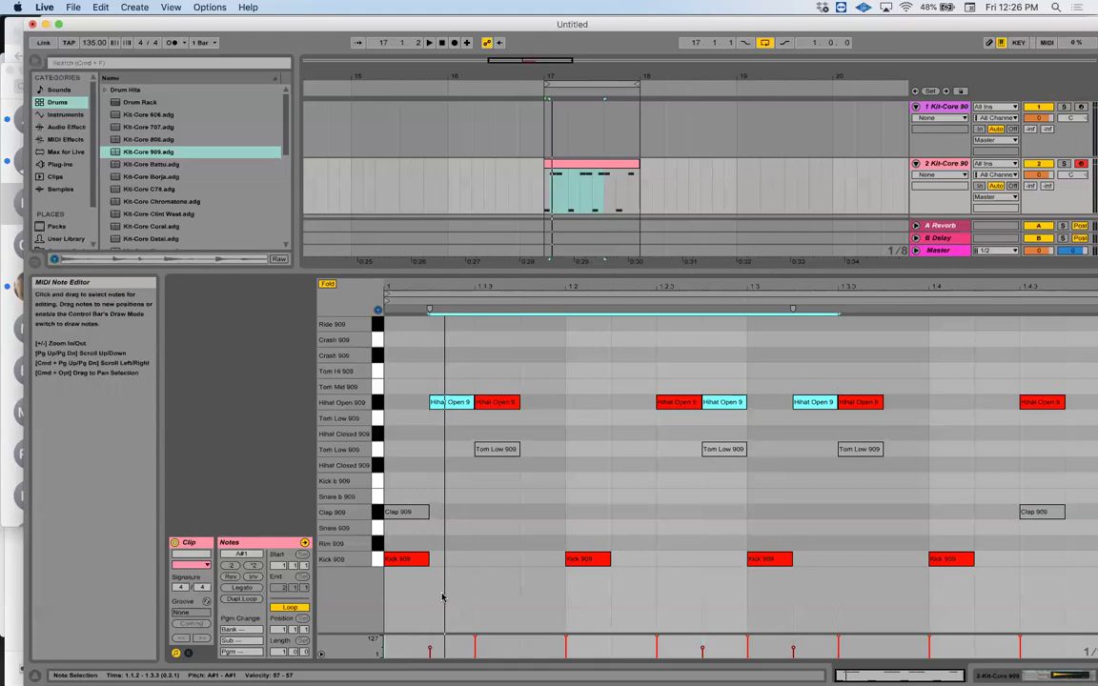
# Shorten the three quiet open hi-hats together by trimming their starts to slightly after the grid lines
pyautogui.click(496, 374)
pyautogui.click(450, 402)
pyautogui.keyDown('shift'); pyautogui.click(724, 401); pyautogui.keyUp('shift')
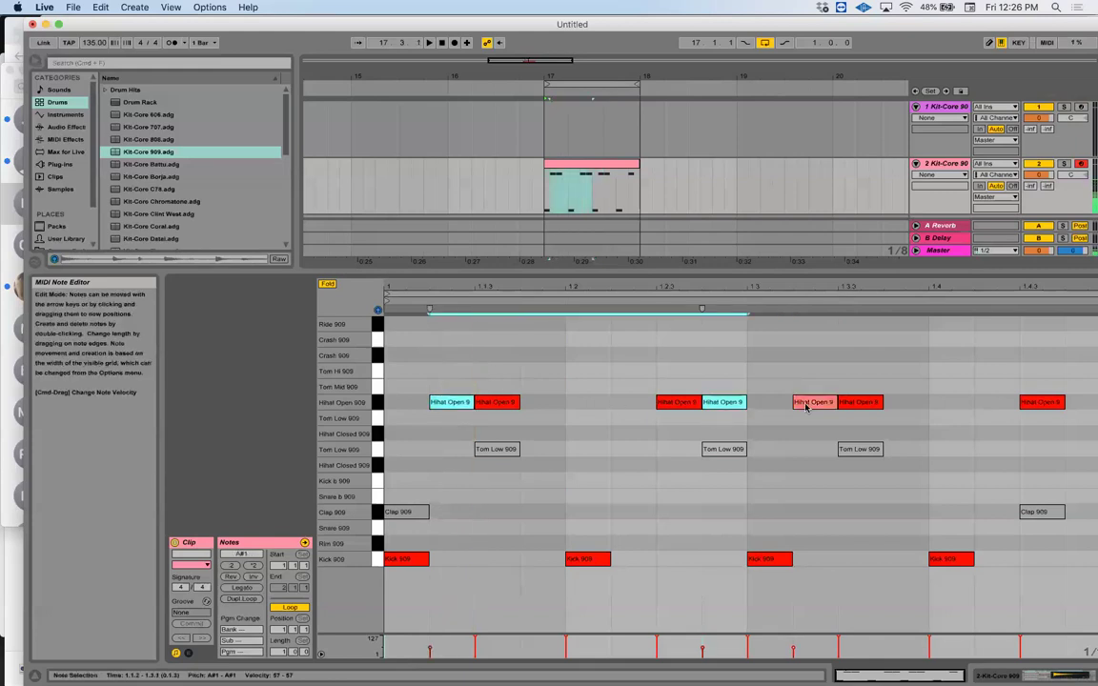
pyautogui.keyDown('shift'); pyautogui.click(806, 405); pyautogui.keyUp('shift')
pyautogui.moveTo(793, 403); pyautogui.dragTo(809, 402)
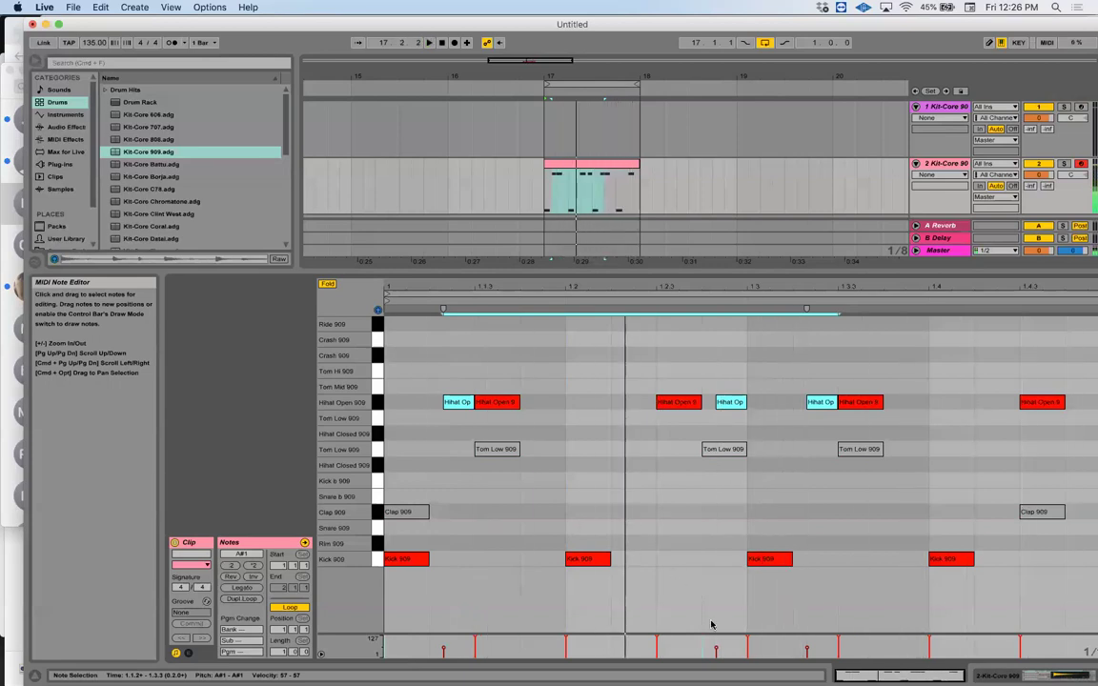
# Try the three quiet hi-hats as Hihat Closed 909 notes in playback, and delete them
pyautogui.press('Down')
pyautogui.press('Down')
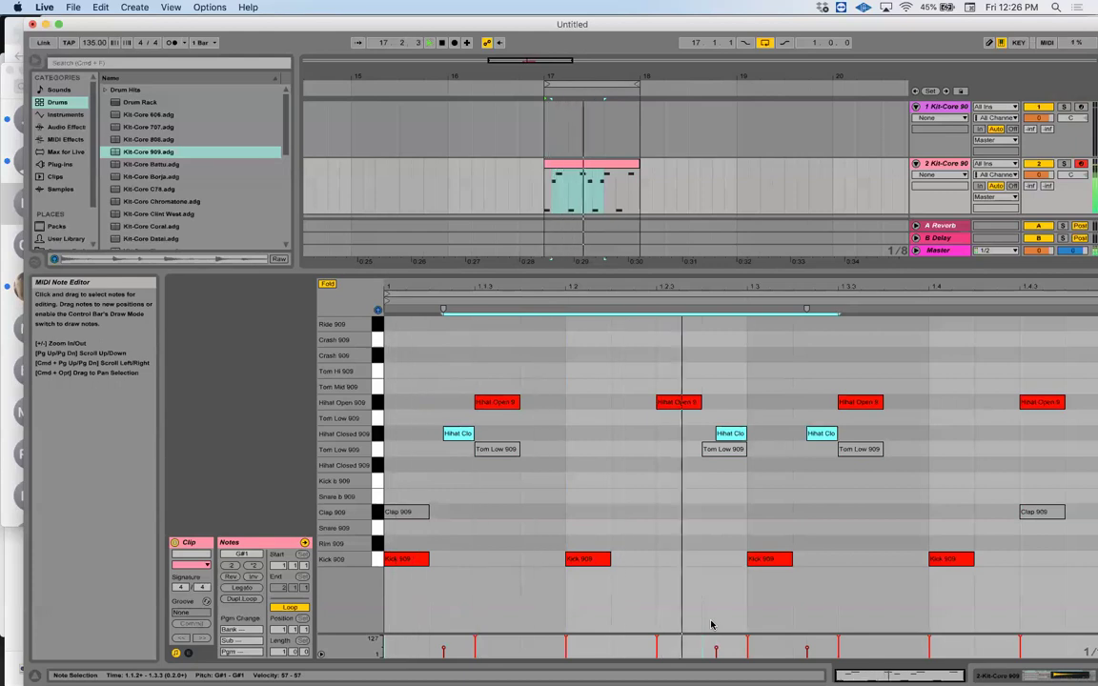
pyautogui.press('space')
pyautogui.press('Delete')
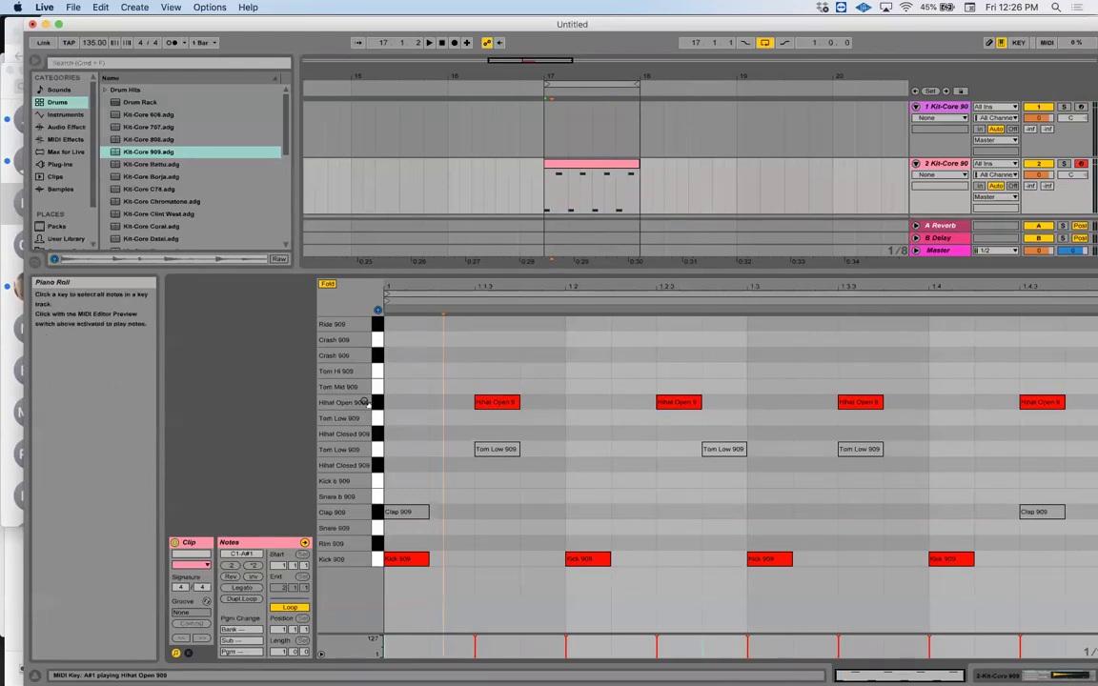
# Show the drum rack devices and try the Hihat Open 909 Decay macro while the clip plays
pyautogui.press('space')
pyautogui.hotkey('shift', 'Tab')
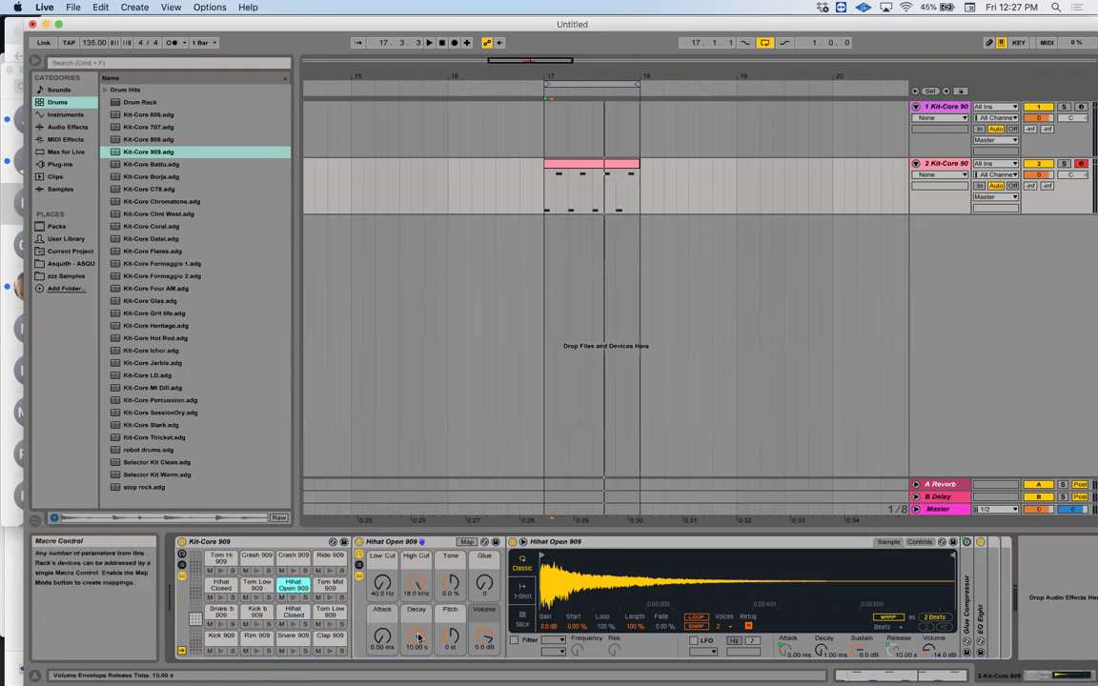
pyautogui.click(591, 191)
pyautogui.press('space')
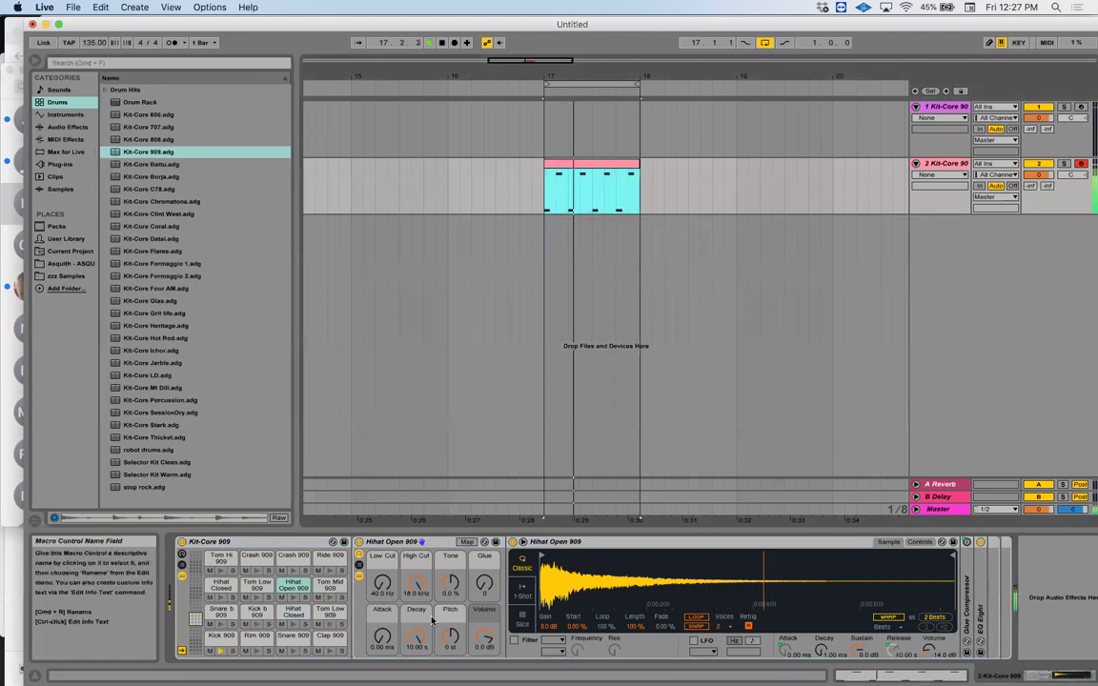
pyautogui.moveTo(417, 634); pyautogui.dragTo(417, 570)
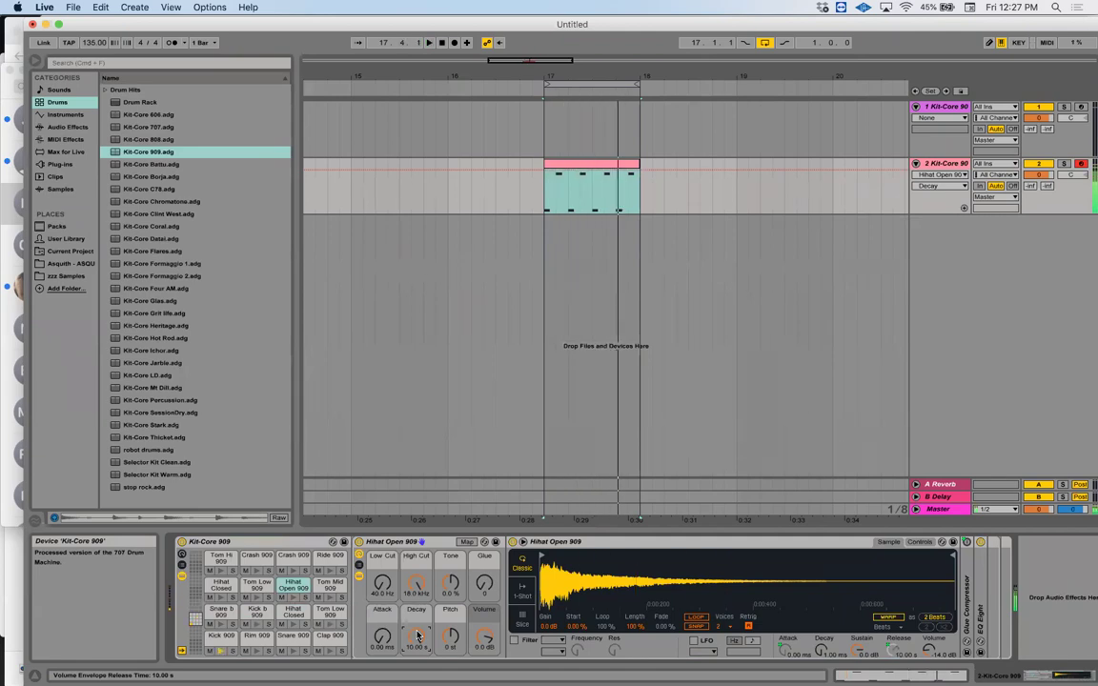
pyautogui.press('Tab')
pyautogui.press('Tab')
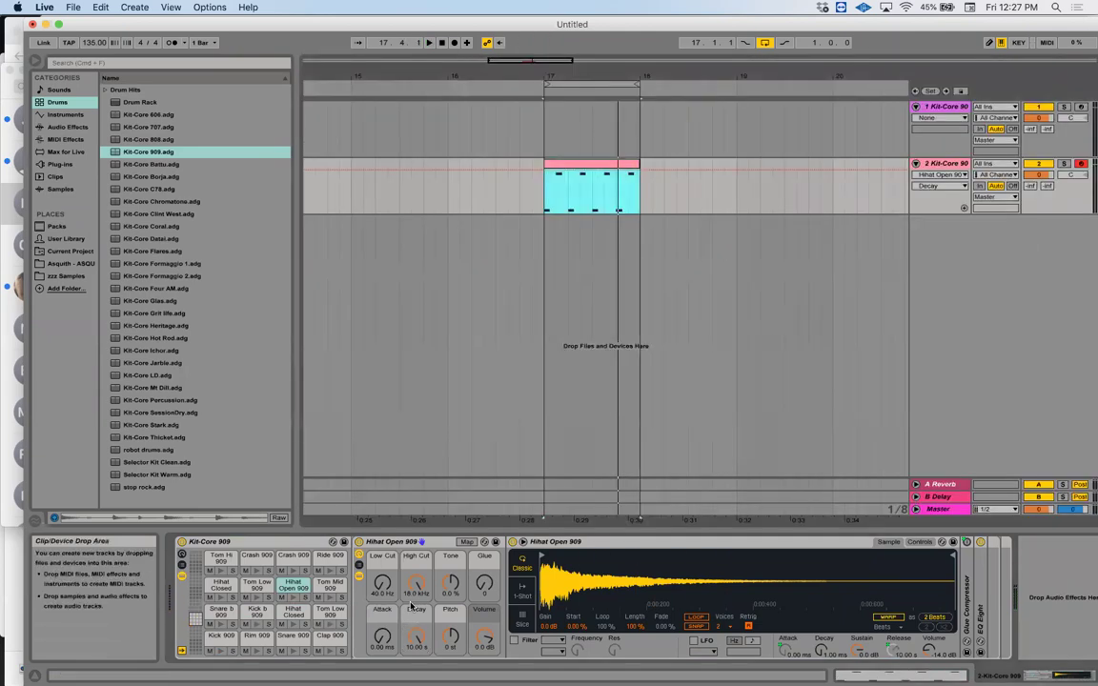
# Duplicate the one-bar drum clip to bar 16 and delete the kick notes from the copy
pyautogui.click(596, 167)
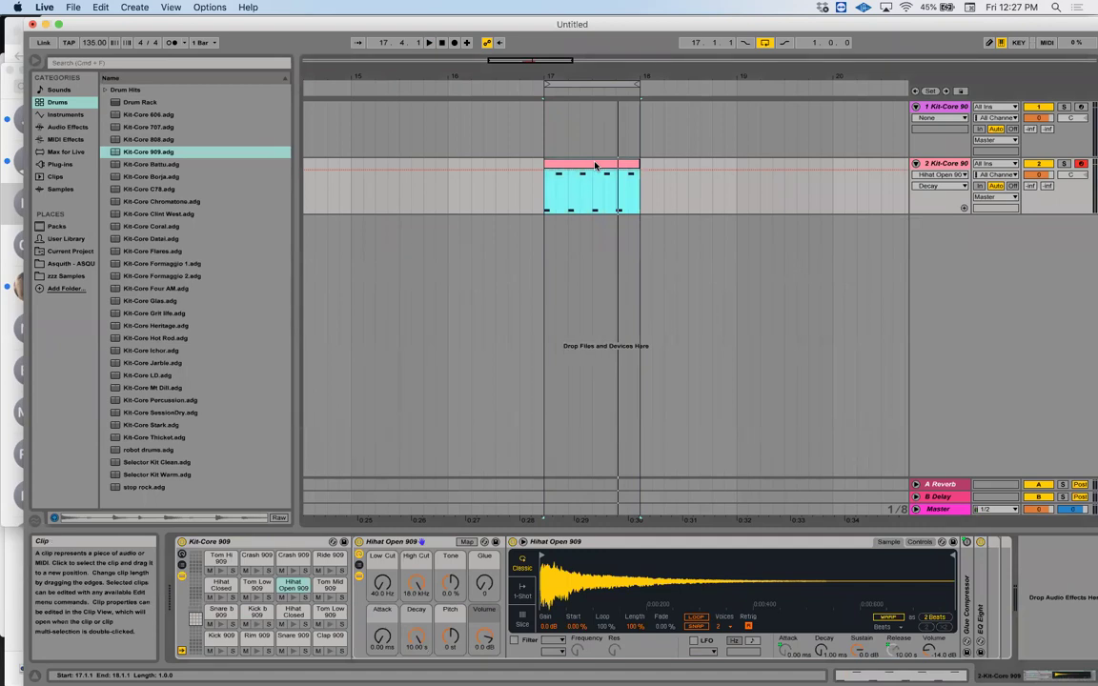
pyautogui.moveTo(592, 167); pyautogui.dragTo(495, 167)
pyautogui.doubleClick(494, 172)
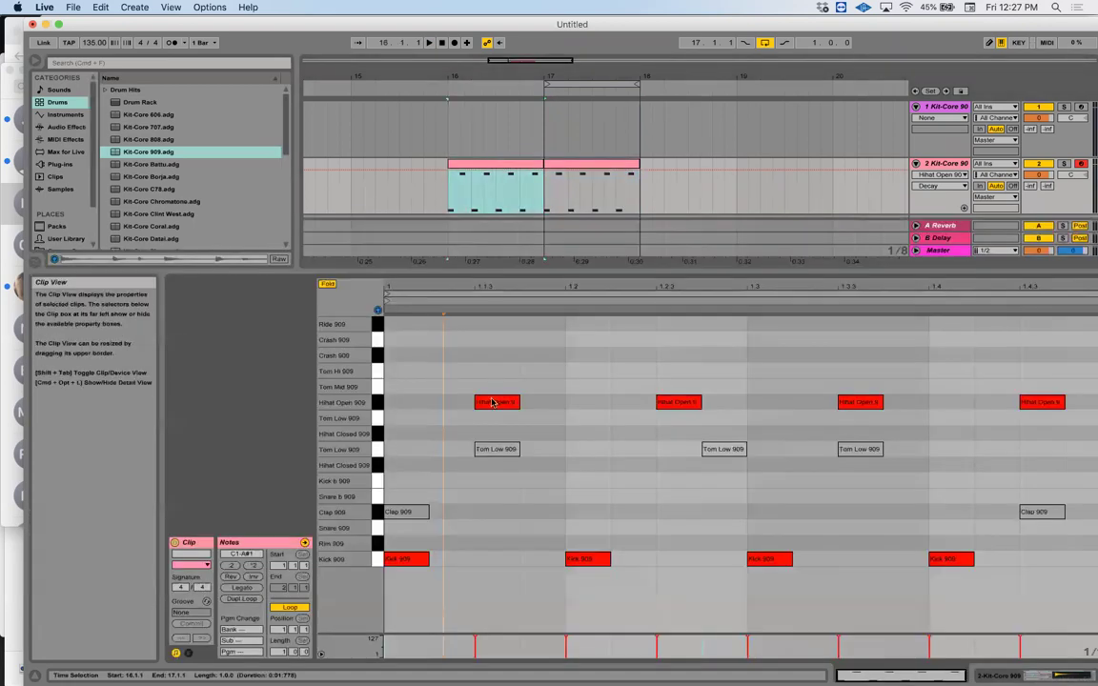
pyautogui.moveTo(382, 591); pyautogui.dragTo(1006, 532)
pyautogui.press('Delete')
# Copy the open hi-hats onto the four beats of the bar 16 clip and extend its start to bar 15
pyautogui.moveTo(434, 373); pyautogui.dragTo(956, 403)
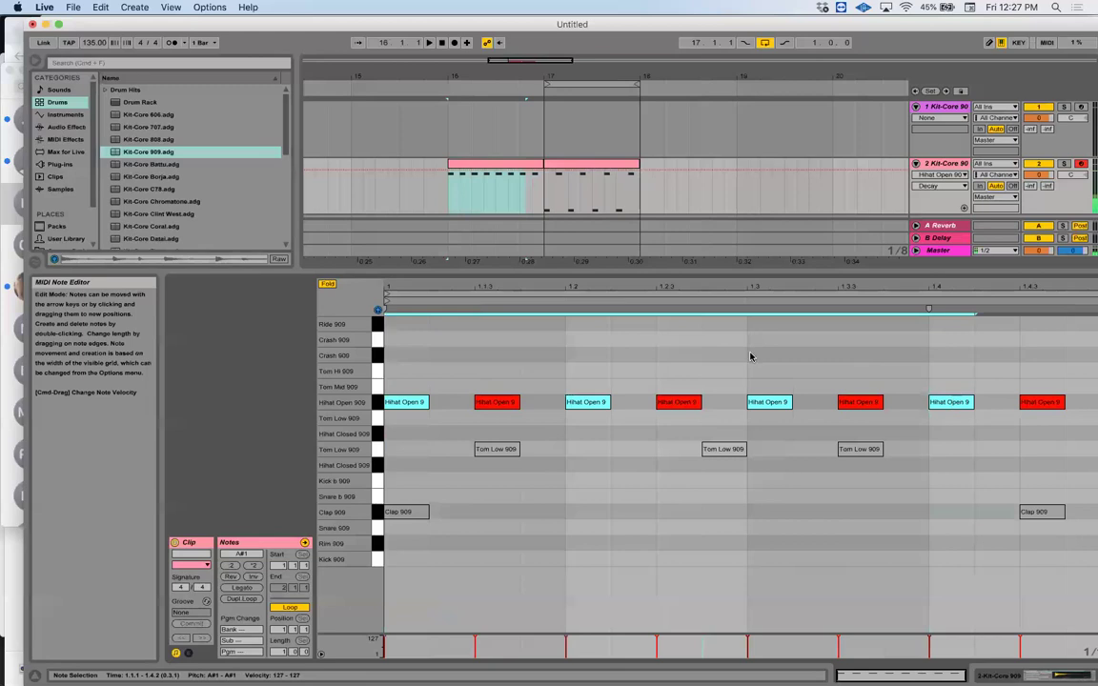
pyautogui.click(492, 165)
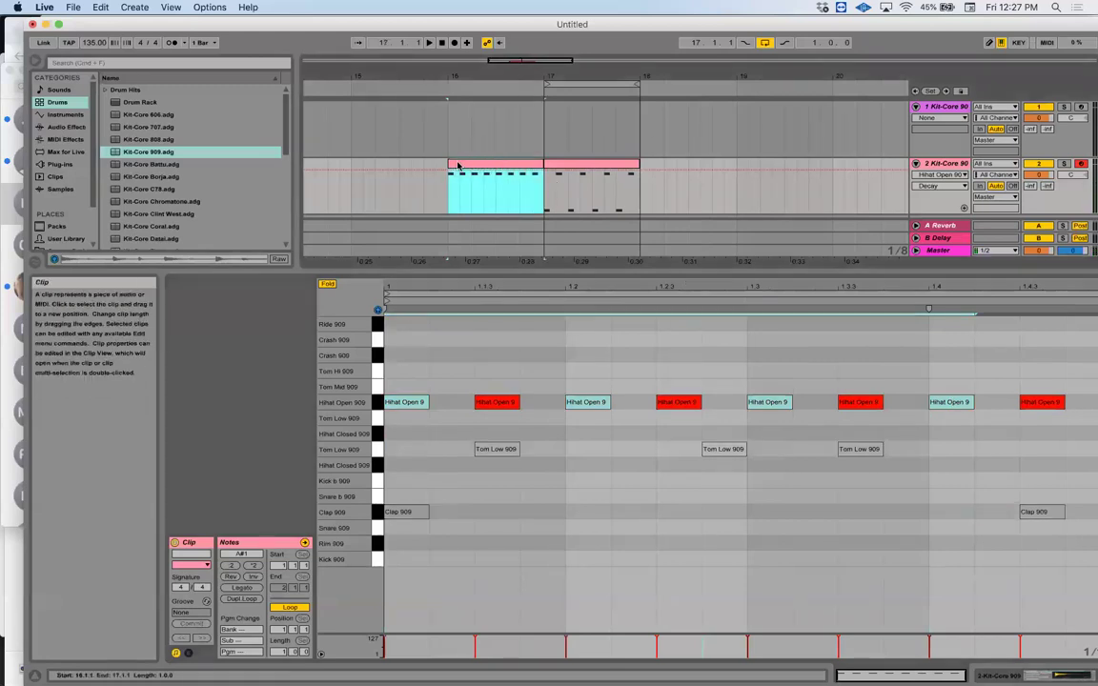
pyautogui.moveTo(448, 165); pyautogui.dragTo(322, 157)
pyautogui.click(458, 426)
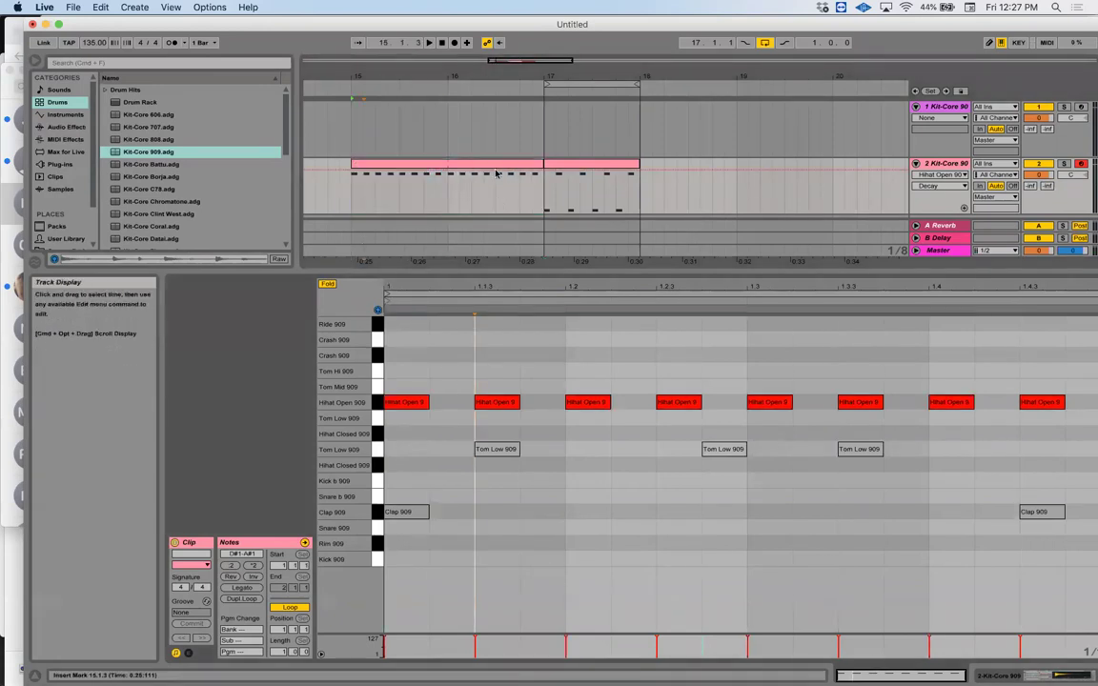
# Delete the open hi-hats on the four beats of the extended clip, keeping the offbeat ones
pyautogui.click(416, 402)
pyautogui.keyDown('shift'); pyautogui.click(587, 402); pyautogui.keyUp('shift')
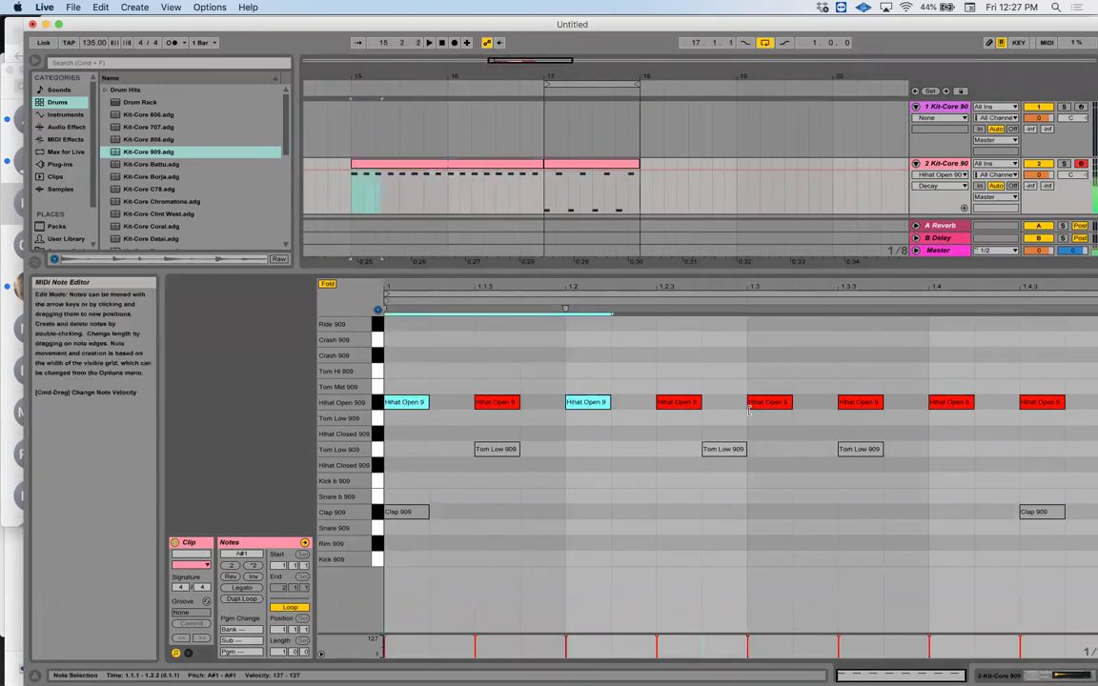
pyautogui.keyDown('shift'); pyautogui.click(770, 401); pyautogui.keyUp('shift')
pyautogui.keyDown('shift'); pyautogui.click(968, 404); pyautogui.keyUp('shift')
pyautogui.press('Delete')
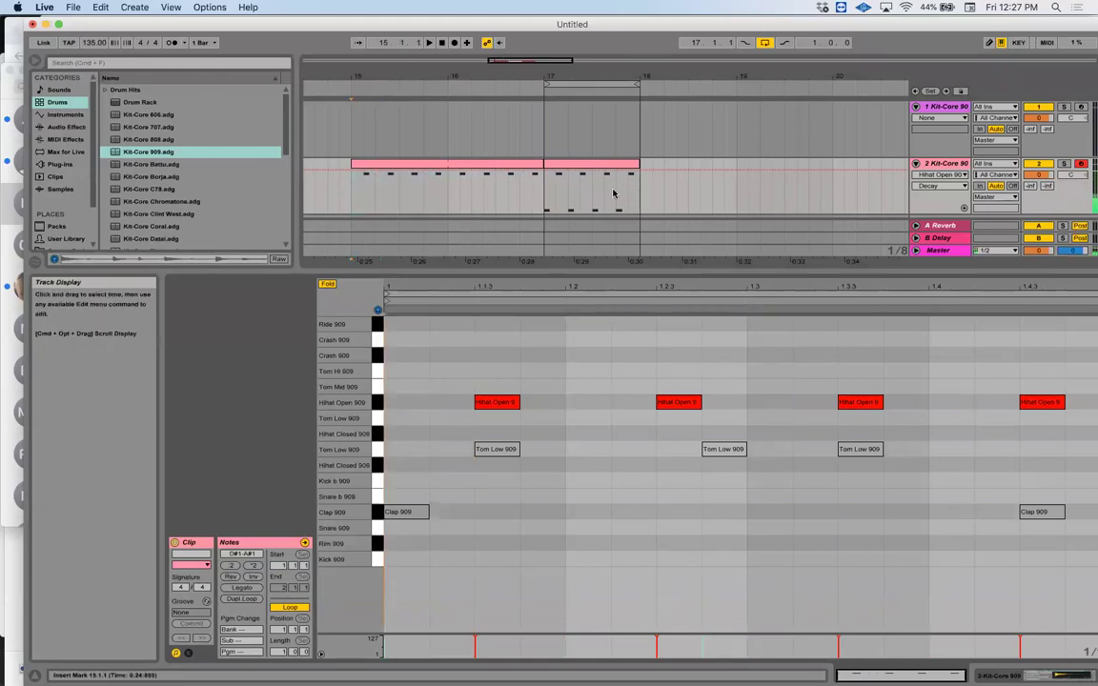
# Reactivate the three Tom Low 909 notes in the bar 17 clip
pyautogui.click(564, 164)
pyautogui.moveTo(450, 454); pyautogui.dragTo(936, 471)
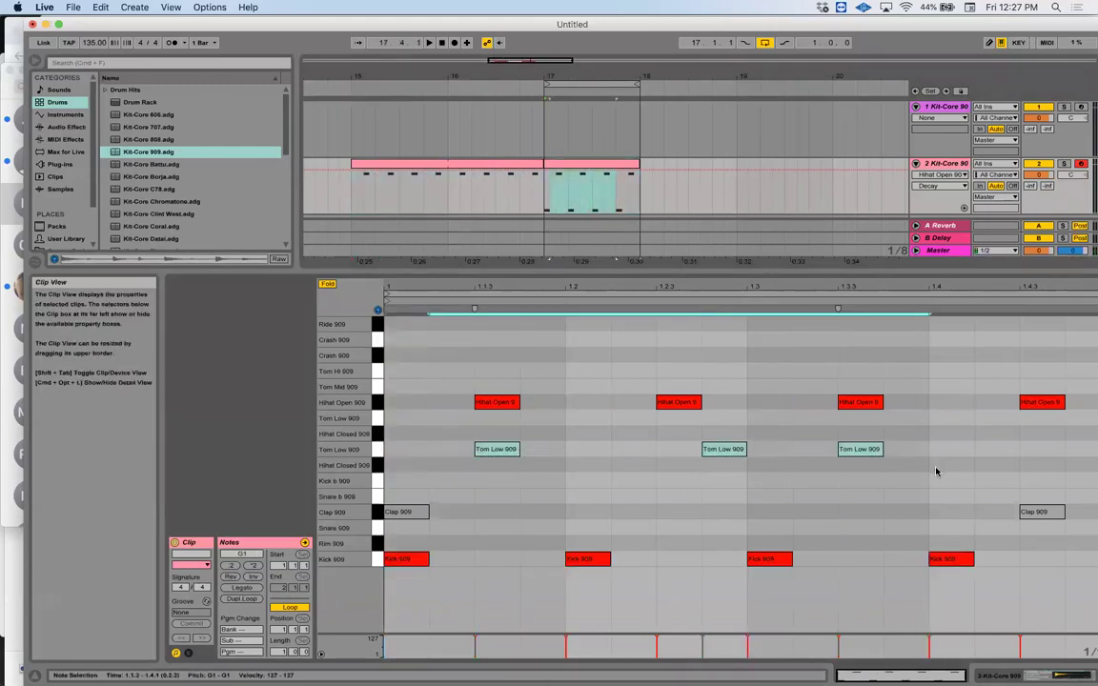
# Play the hi-hat-only clip from bar 15 while varying the Decay macro of Hihat Open 909
pyautogui.click(449, 164)
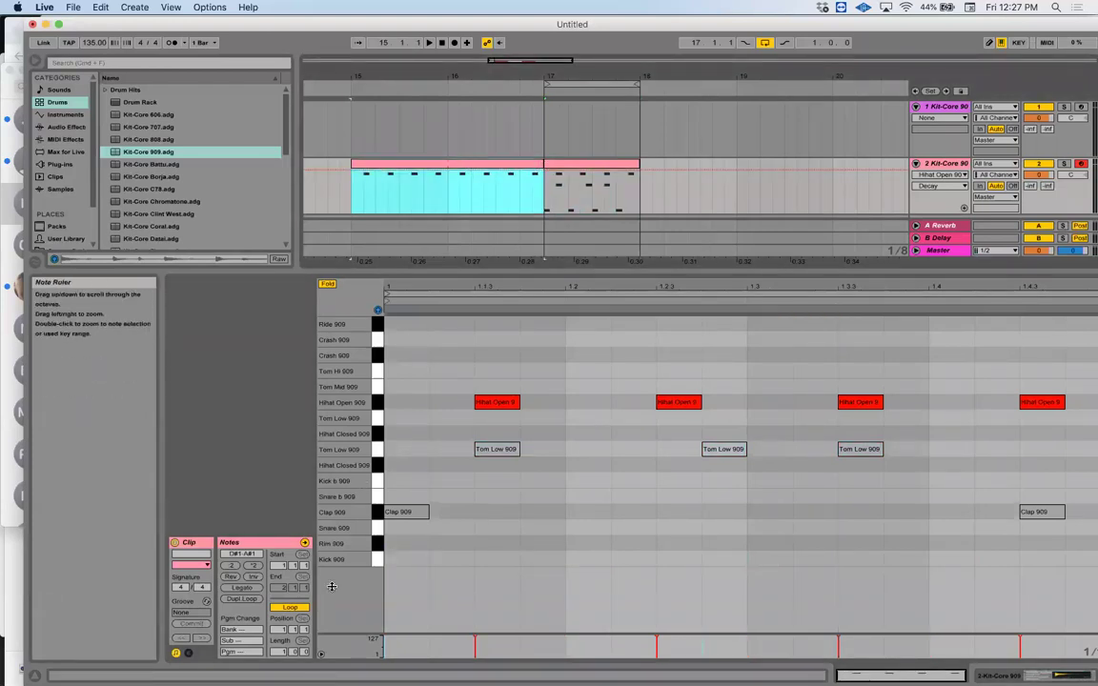
pyautogui.click(433, 582)
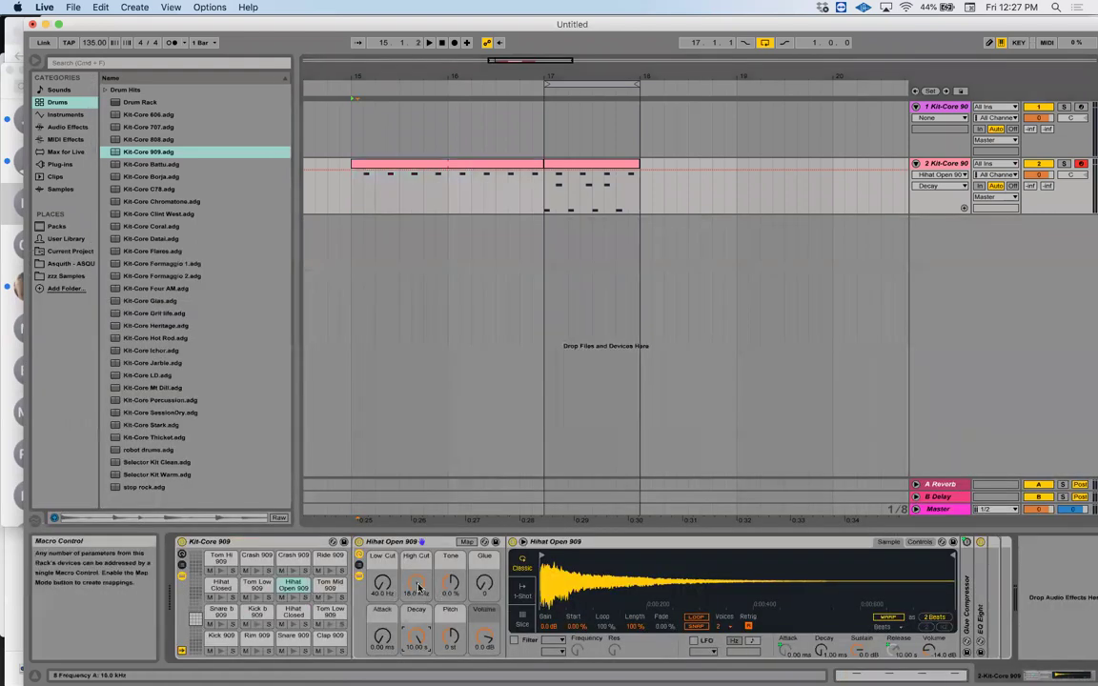
pyautogui.click(441, 168)
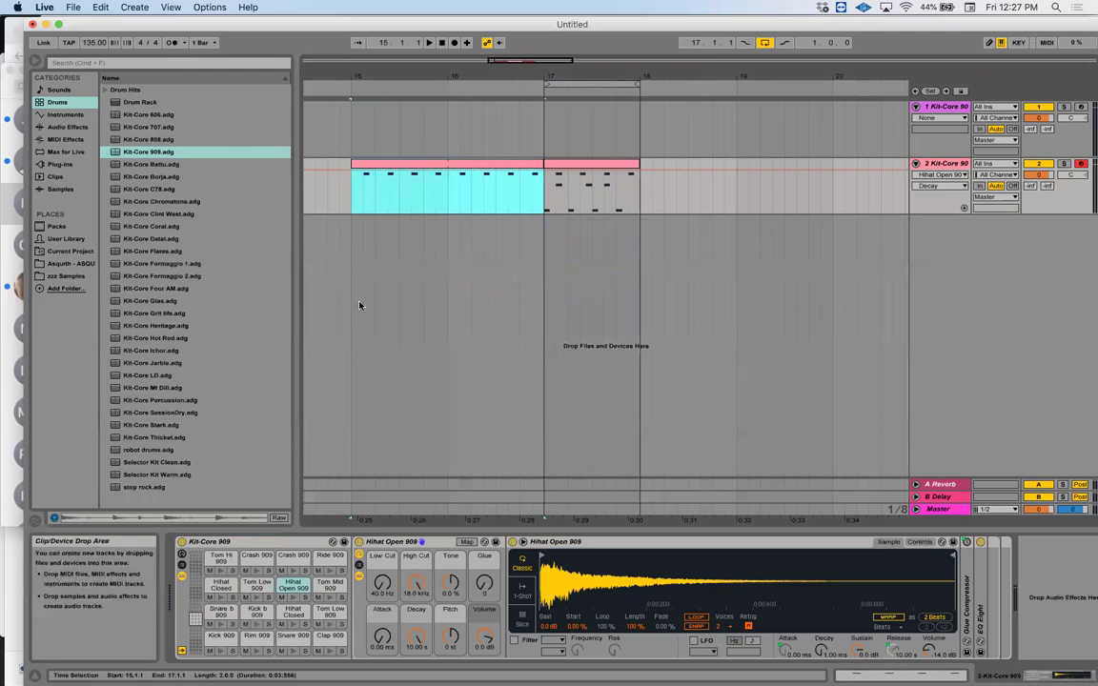
pyautogui.click(352, 205)
pyautogui.press('space')
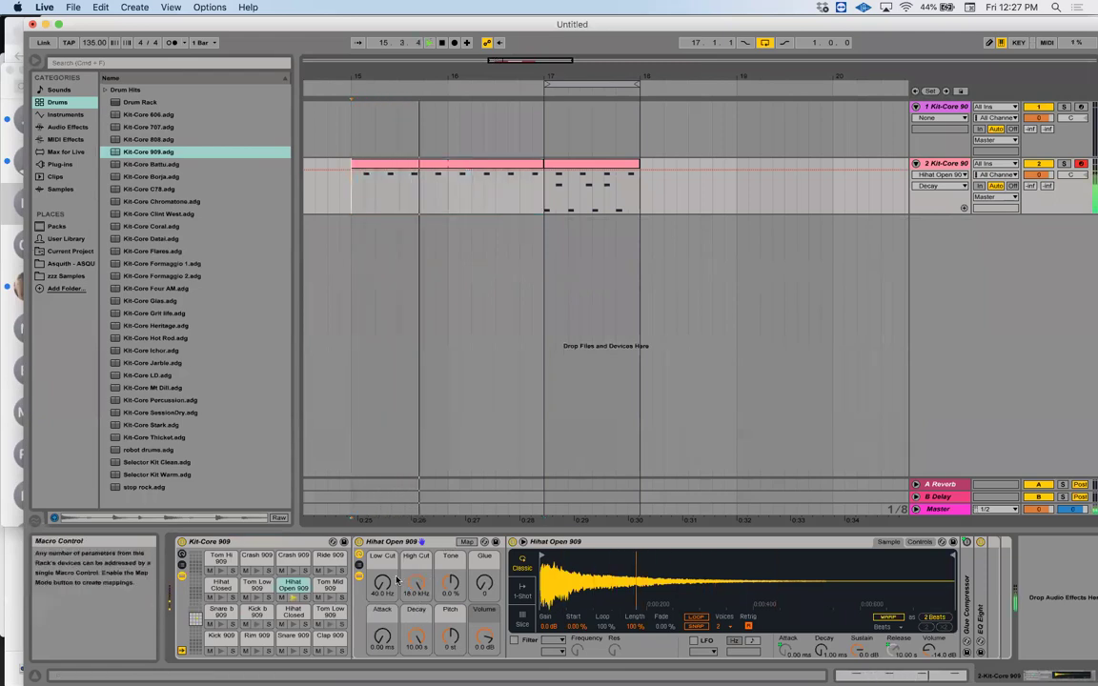
pyautogui.moveTo(428, 629); pyautogui.dragTo(417, 586)
pyautogui.click(496, 421)
pyautogui.press('space')
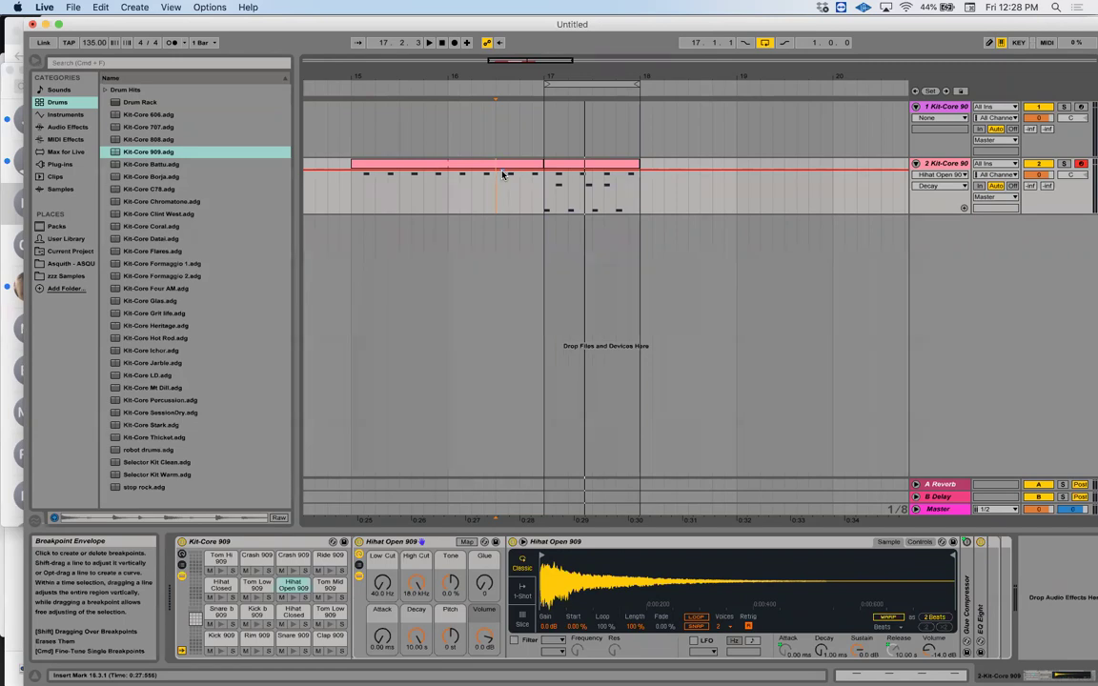
# Open the bar 17 clip's notes and audition the Tom Low 909 and Tom Mid 909 sounds
pyautogui.doubleClick(567, 191)
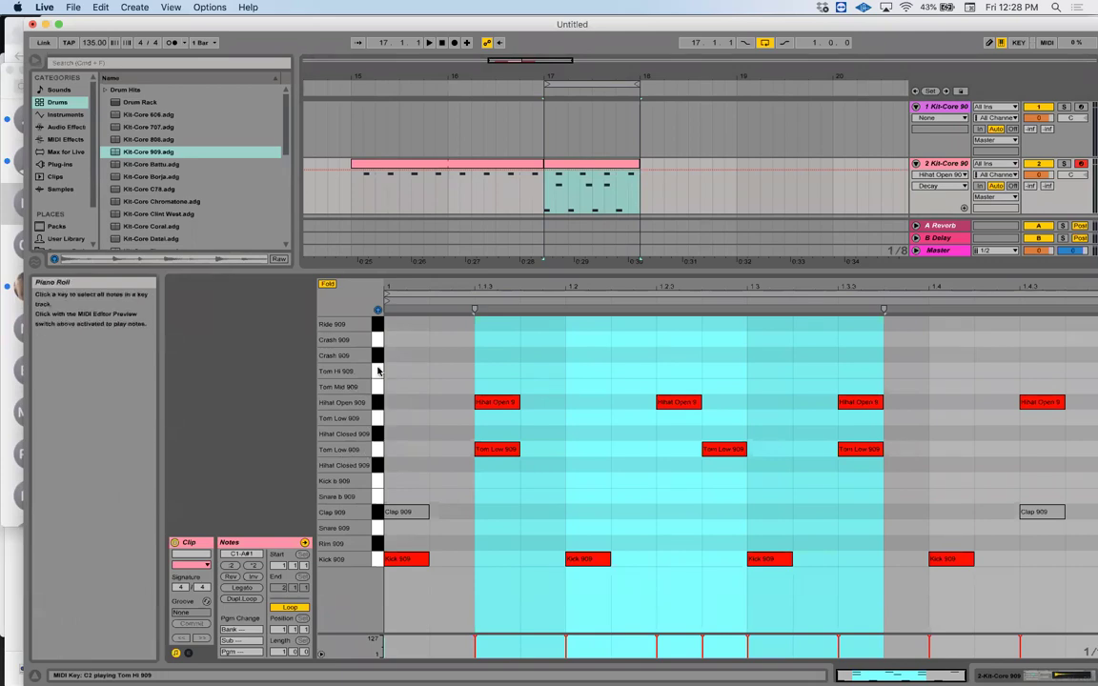
pyautogui.click(378, 455)
pyautogui.click(380, 386)
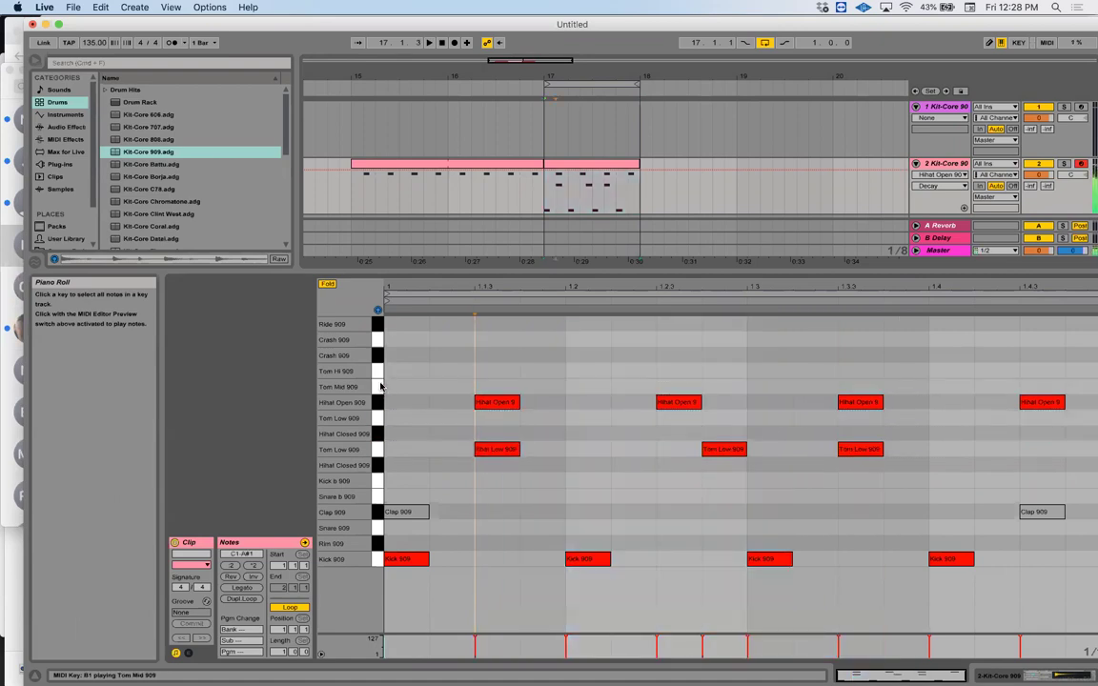
# Add a Tom Low 909 note on A1 at 1.3.4 and play the beat
pyautogui.click(724, 452)
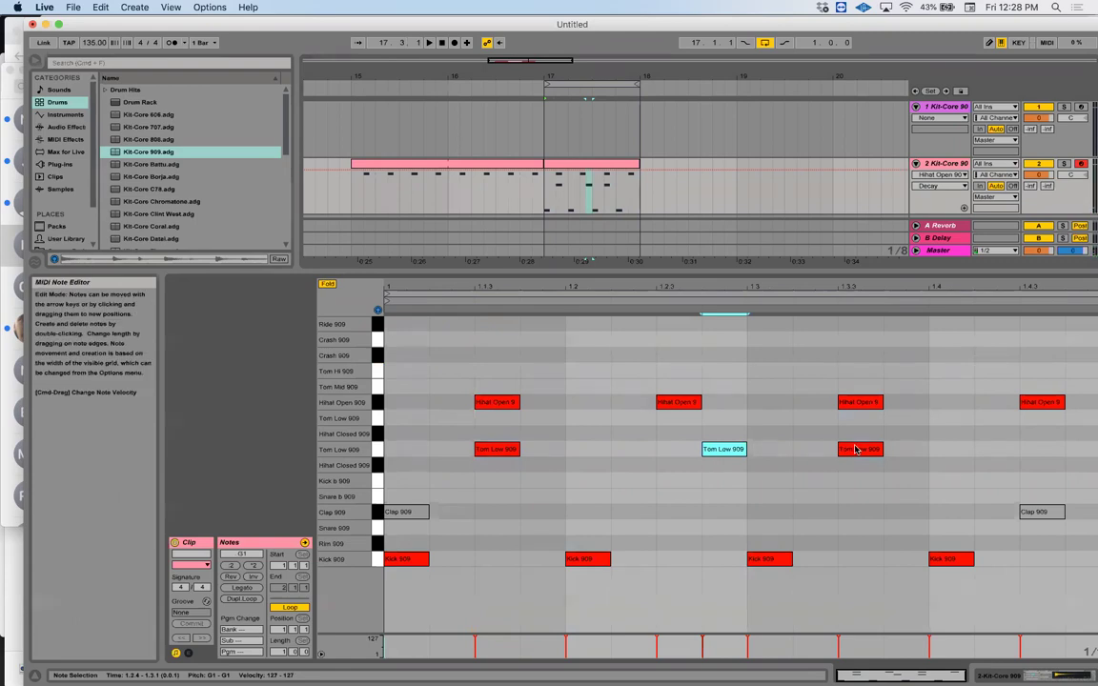
pyautogui.click(856, 450)
pyautogui.doubleClick(917, 417)
pyautogui.press('space')
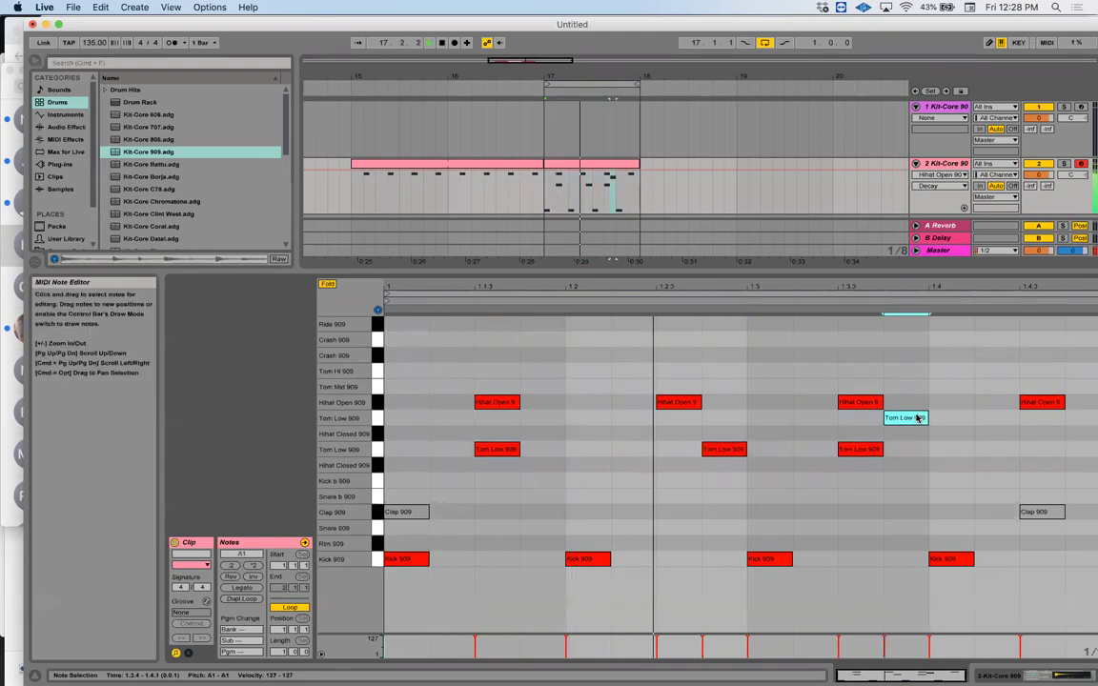
# Move the Tom Low 909 note on A1 earlier to 1.3.2, delete it, and stop playback
pyautogui.press('Left')
pyautogui.press('Left')
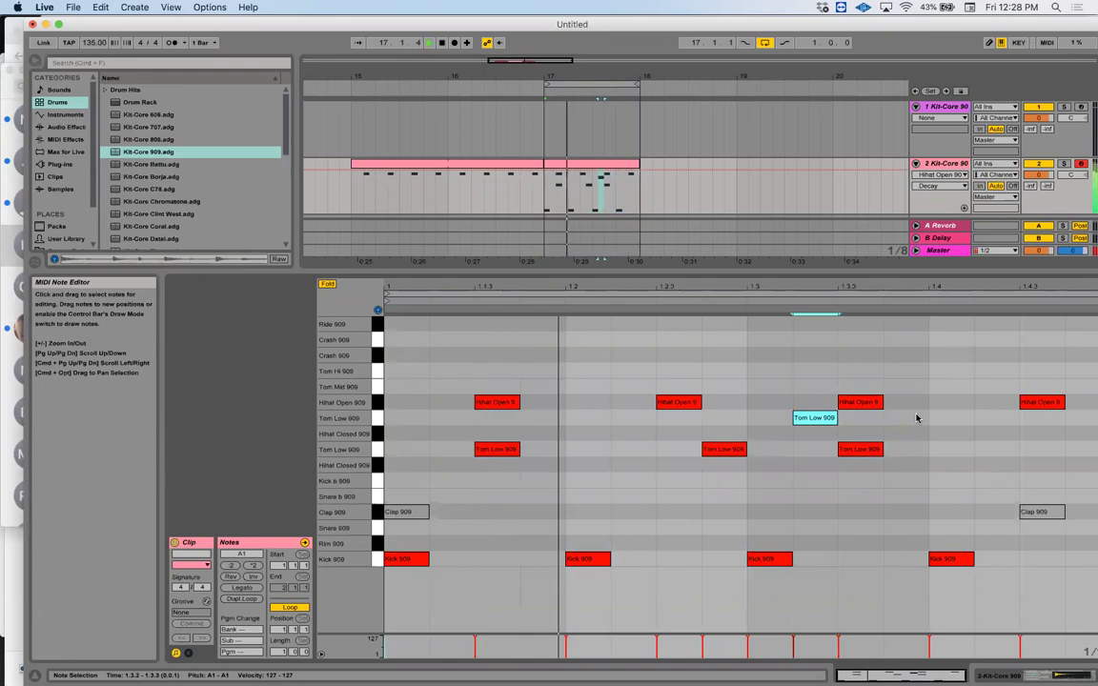
pyautogui.press('Delete')
pyautogui.press('space')
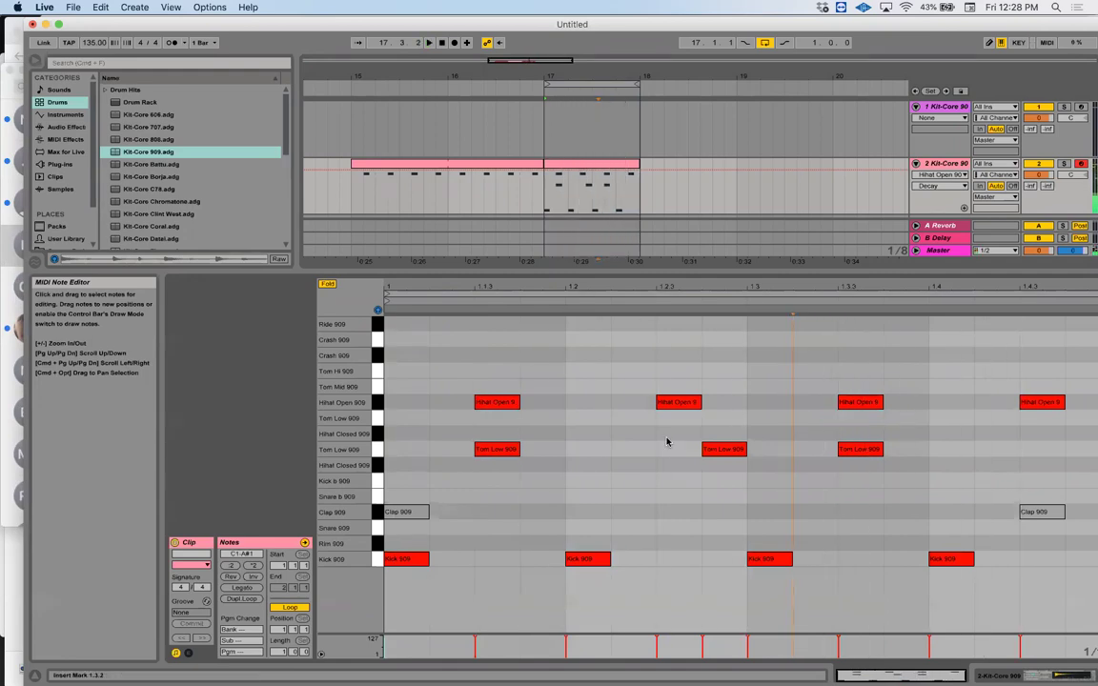
# Add a Tom Low 909 note on A1 at 1.2.2, play the beat, and lower the note's velocity
pyautogui.doubleClick(636, 424)
pyautogui.press('space')
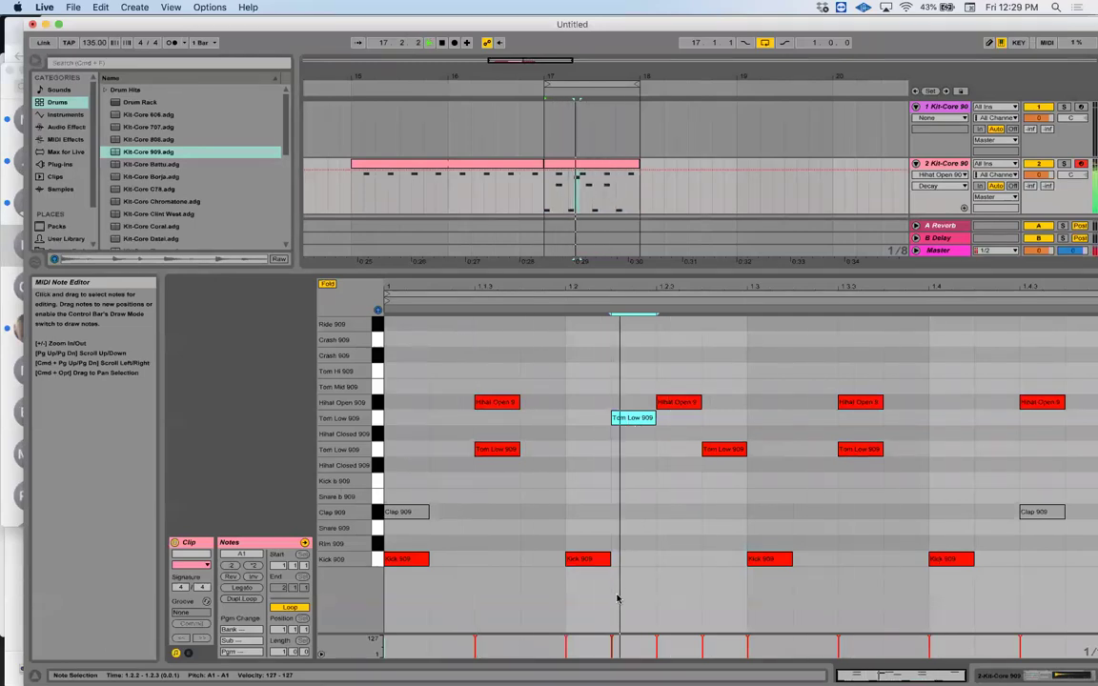
pyautogui.moveTo(612, 638); pyautogui.dragTo(612, 646)
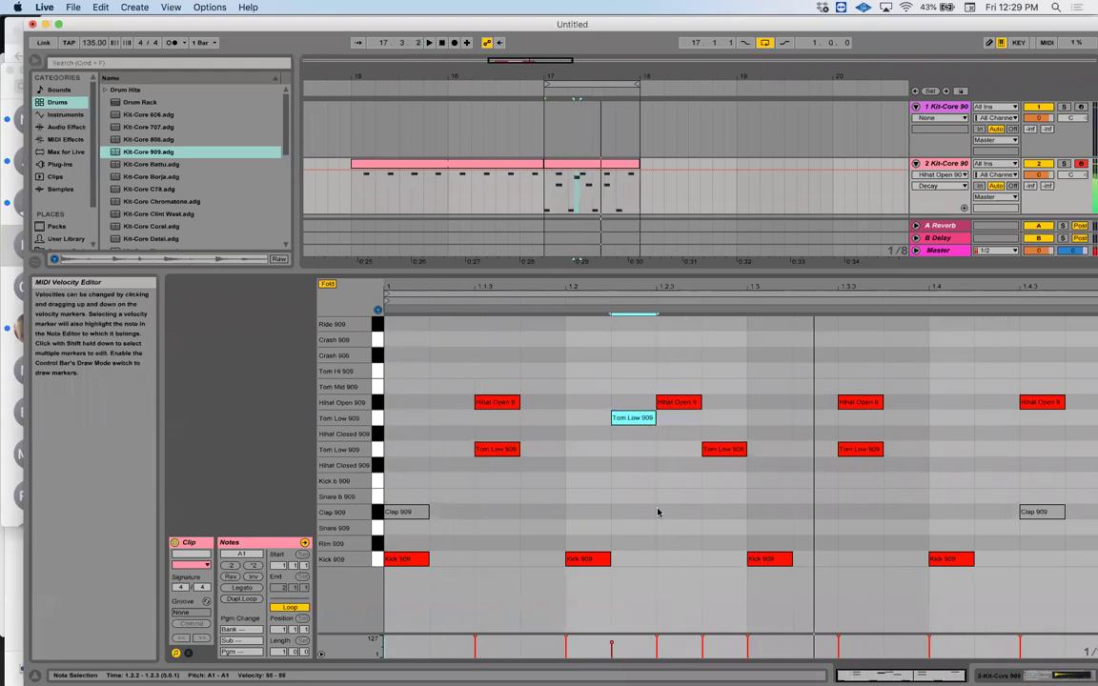
pyautogui.hotkey('shift', 'Tab')
pyautogui.press('Tab')
pyautogui.press('Tab')
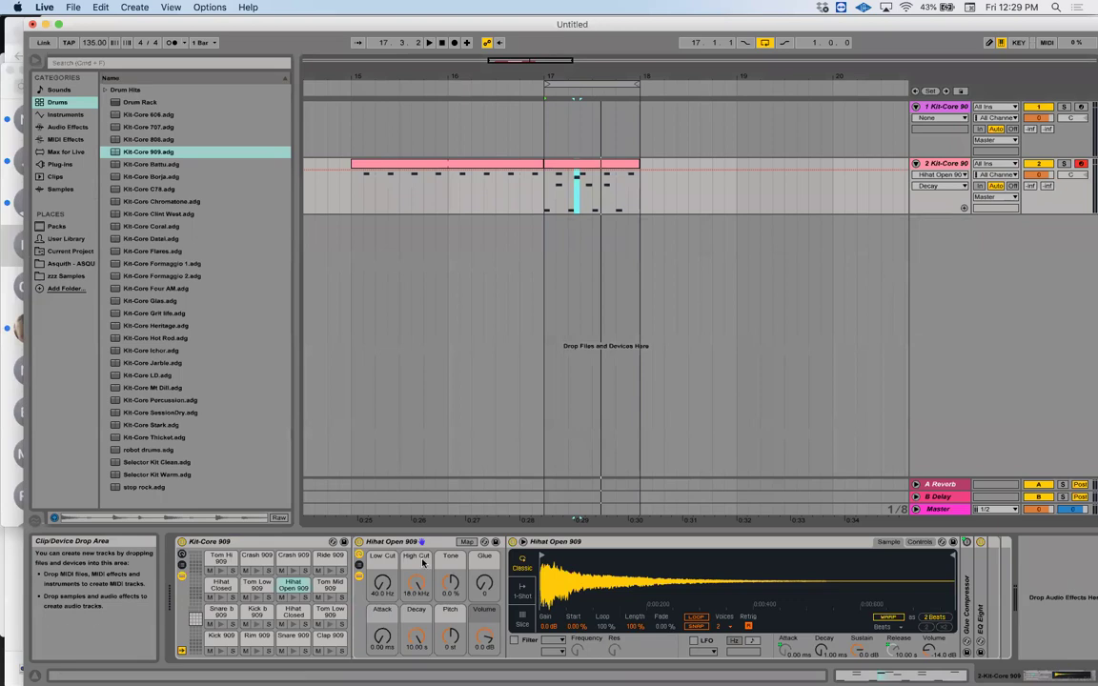
pyautogui.moveTo(353, 681)
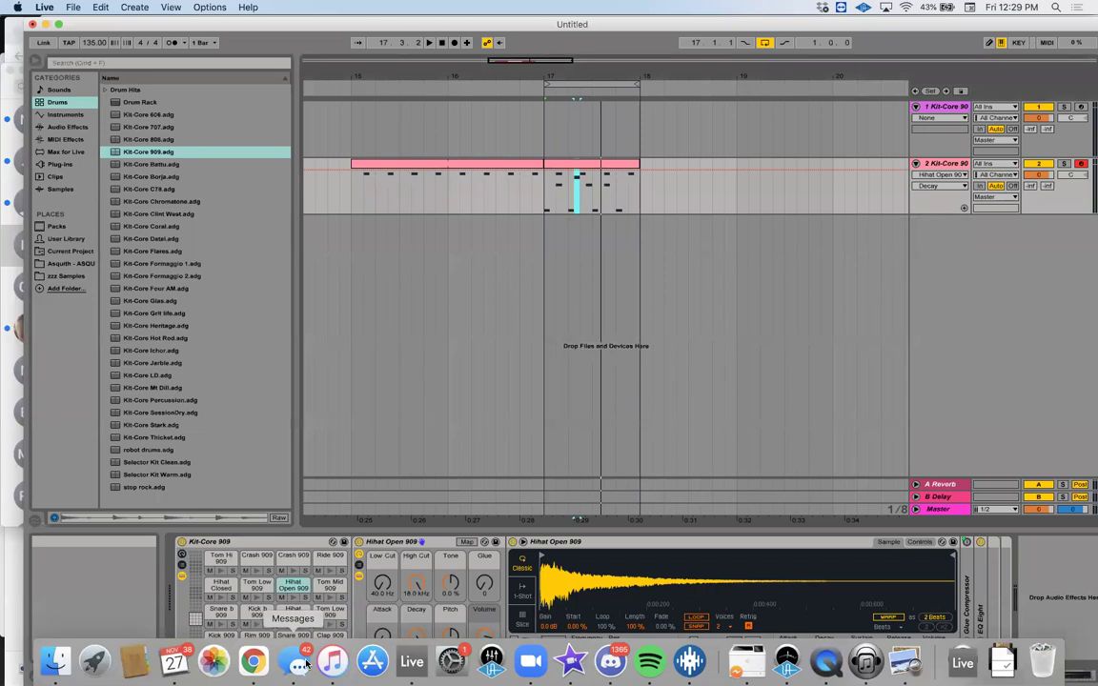
# Reactivate the two Clap 909 notes in the bar 17 clip and play the beat
pyautogui.click(565, 168)
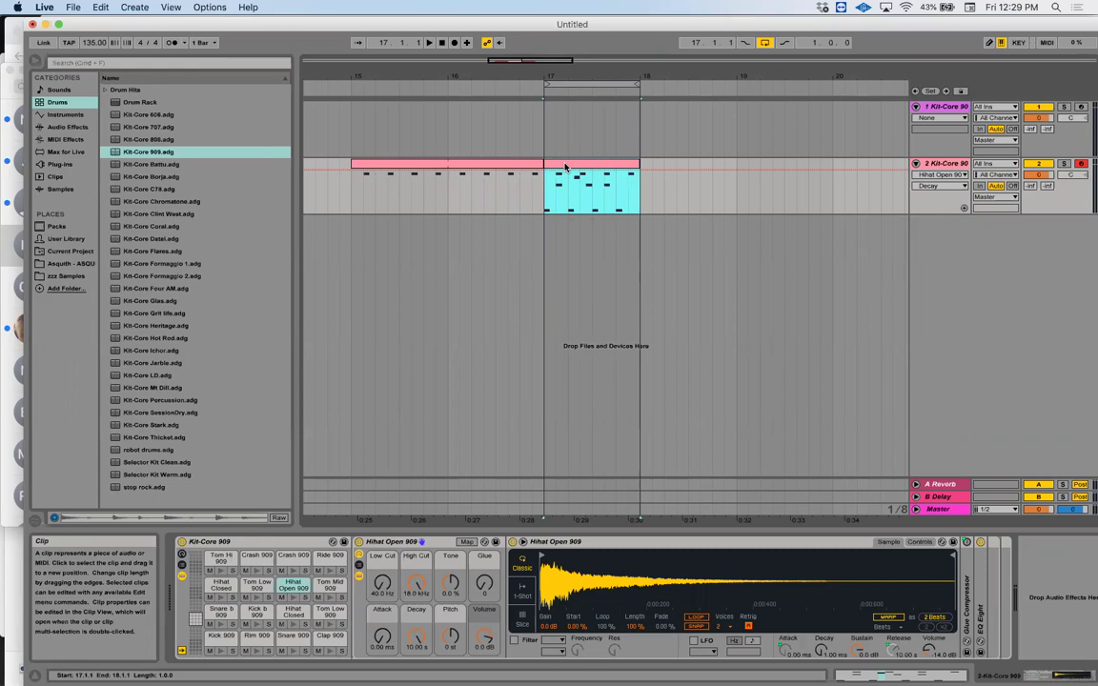
pyautogui.doubleClick(573, 168)
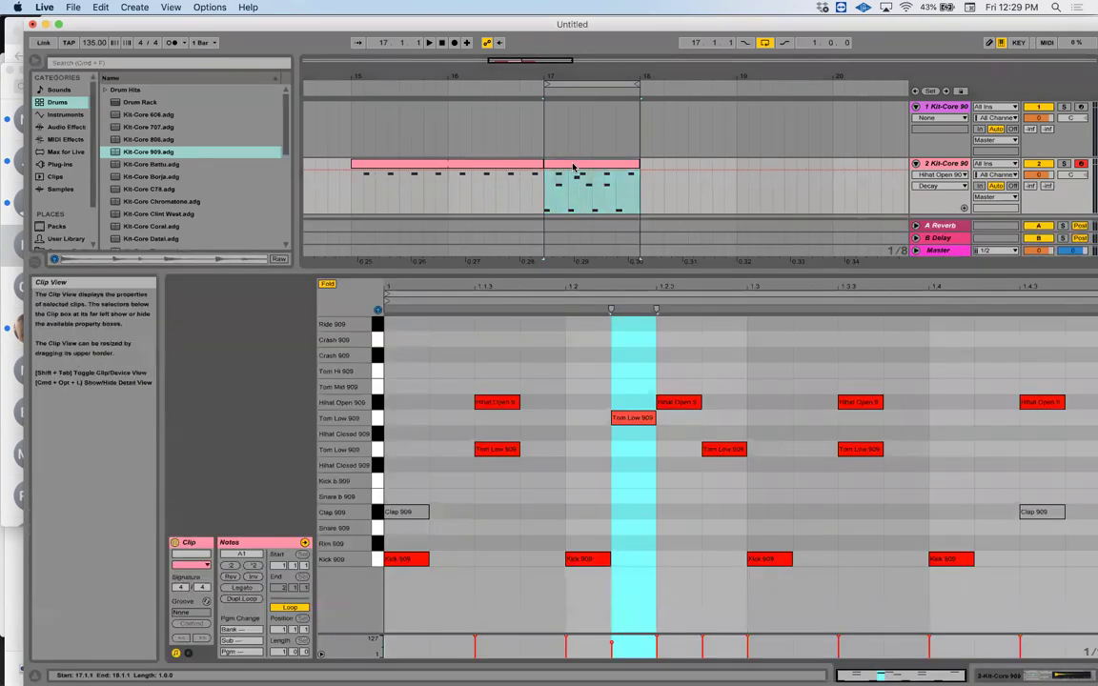
pyautogui.moveTo(405, 482); pyautogui.dragTo(1078, 518)
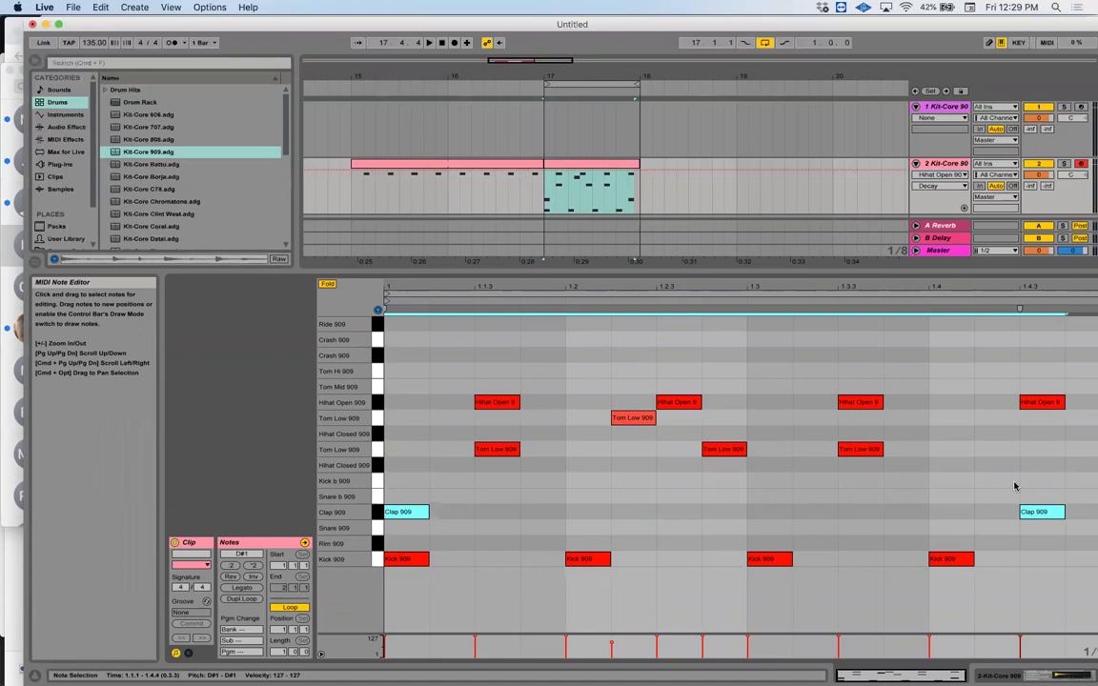
pyautogui.press('space')
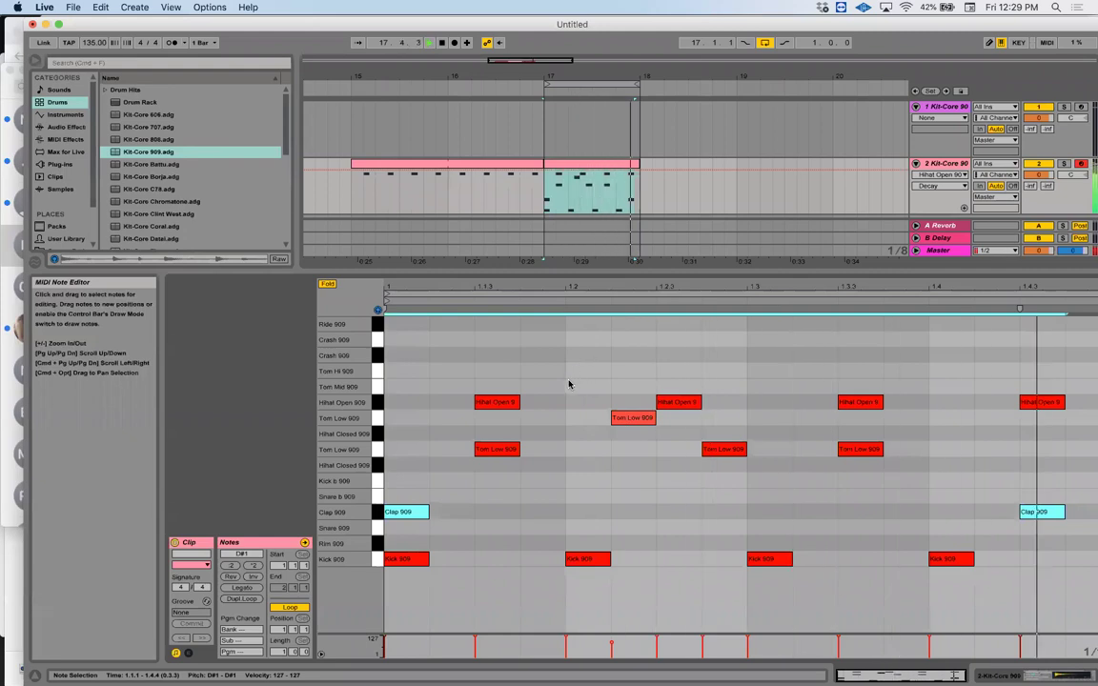
pyautogui.press('space')
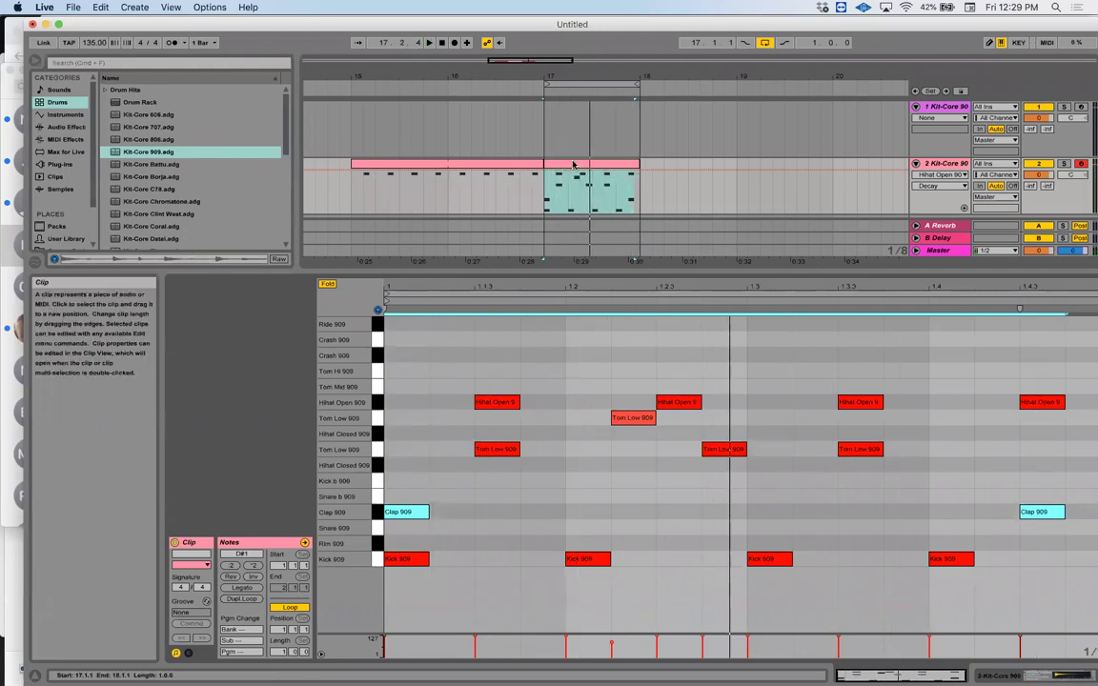
# Move all four Hihat Open 909 notes down to Hihat Closed 909 on F#1 and audition the hi-hat sounds
pyautogui.click(377, 403)
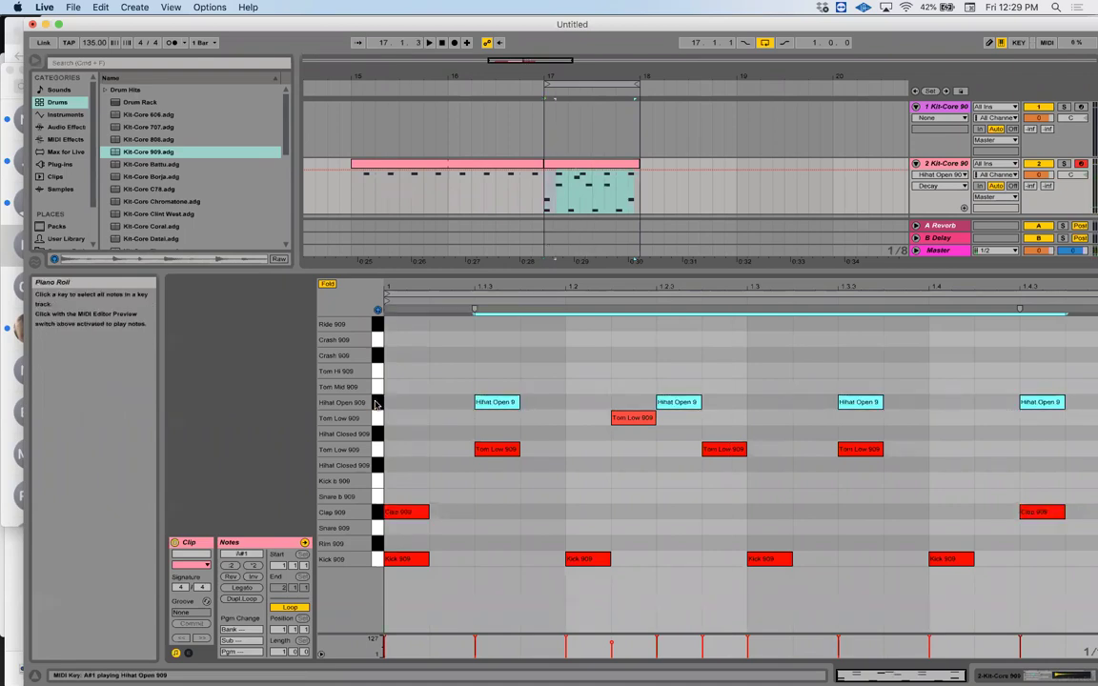
pyautogui.press('Down')
pyautogui.press('Down')
pyautogui.press('Down')
pyautogui.press('Down')
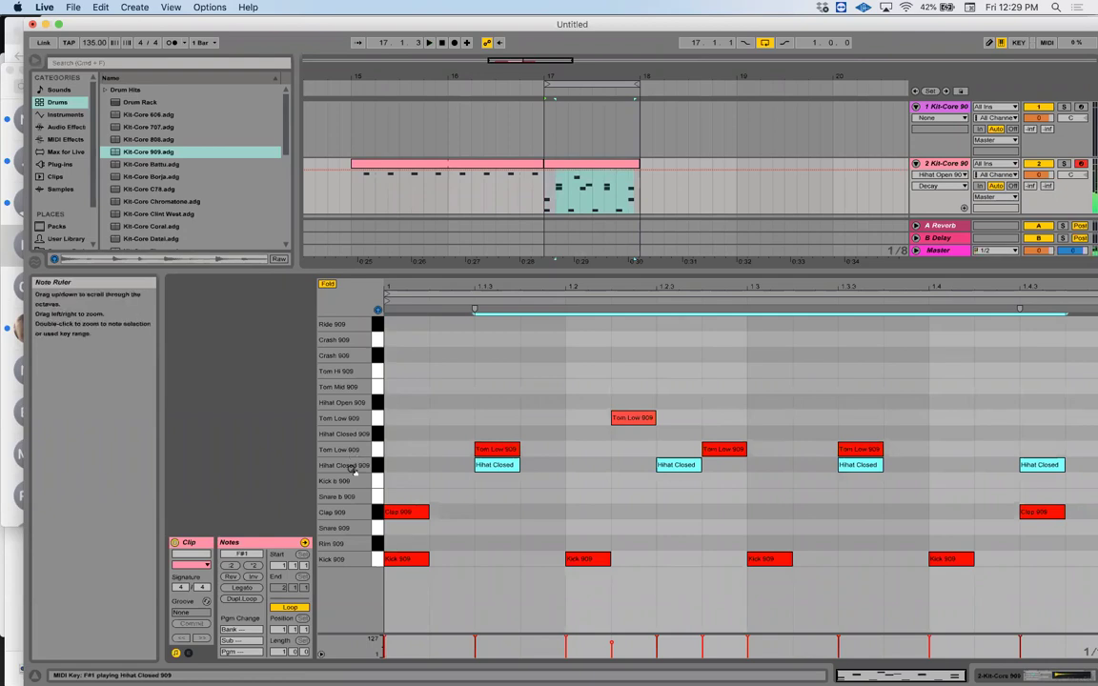
pyautogui.click(382, 431)
pyautogui.click(377, 465)
pyautogui.click(377, 403)
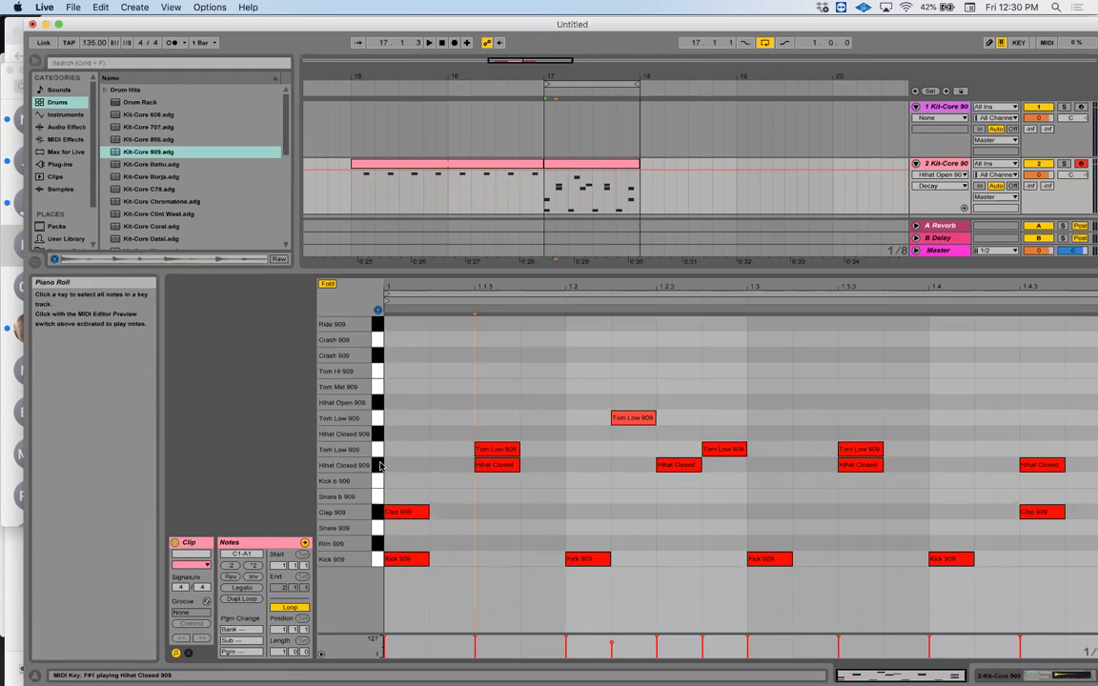
# Check the Hihat Open 909 device settings and play the beat with the closed hi-hats
pyautogui.press('Tab')
pyautogui.press('Tab')
pyautogui.hotkey('shift', 'Tab')
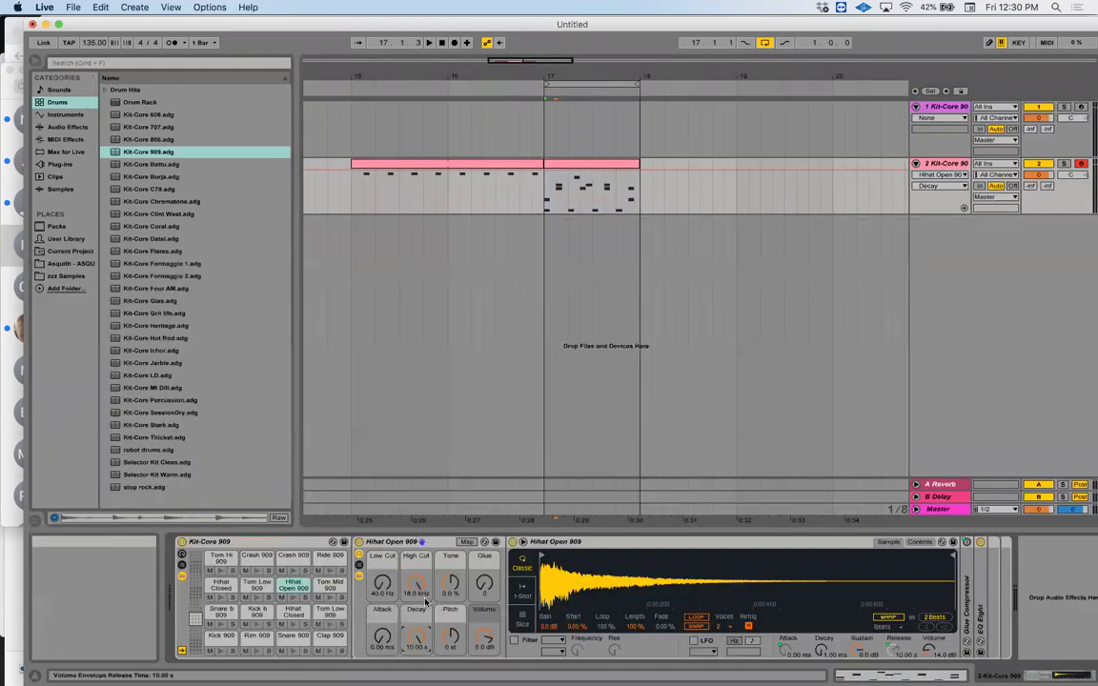
pyautogui.hotkey('shift', 'Tab')
pyautogui.press('space')
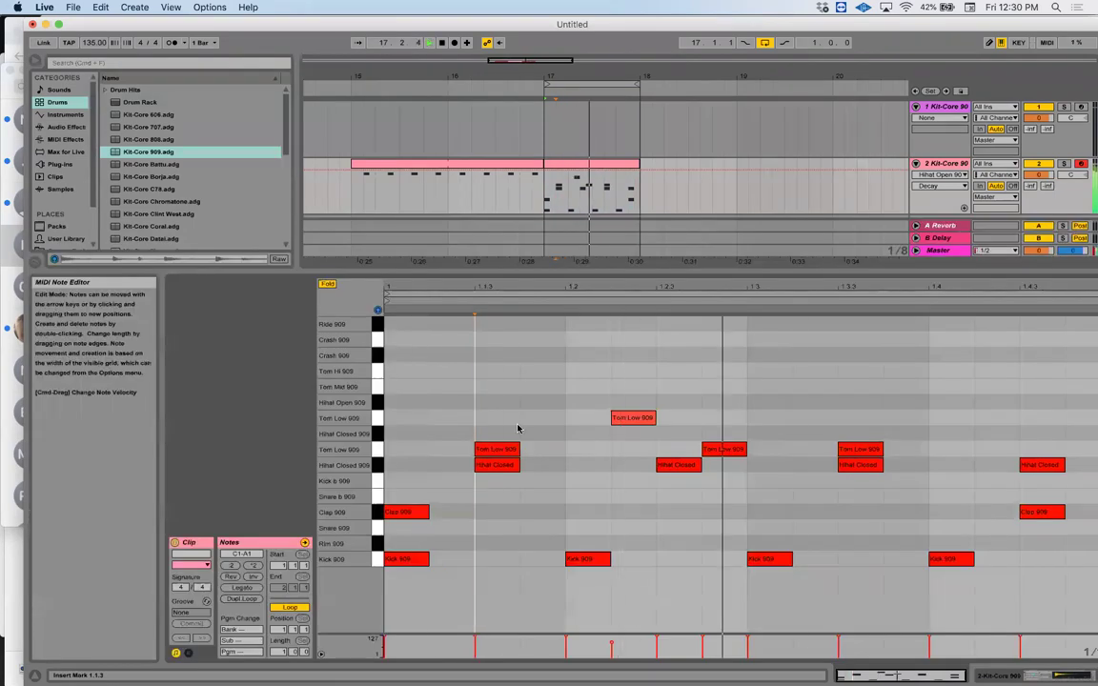
# Turn off arrangement looping and resize the beat clip so it starts at bar 13 and ends at bar 17
pyautogui.click(558, 176)
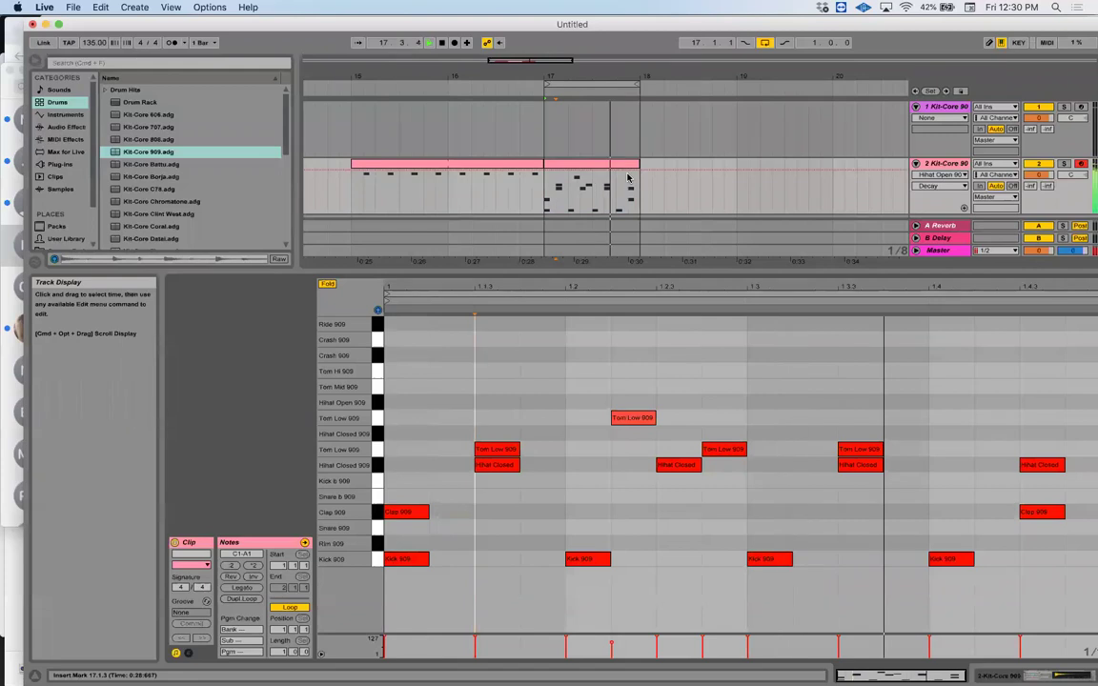
pyautogui.moveTo(546, 186); pyautogui.dragTo(639, 186)
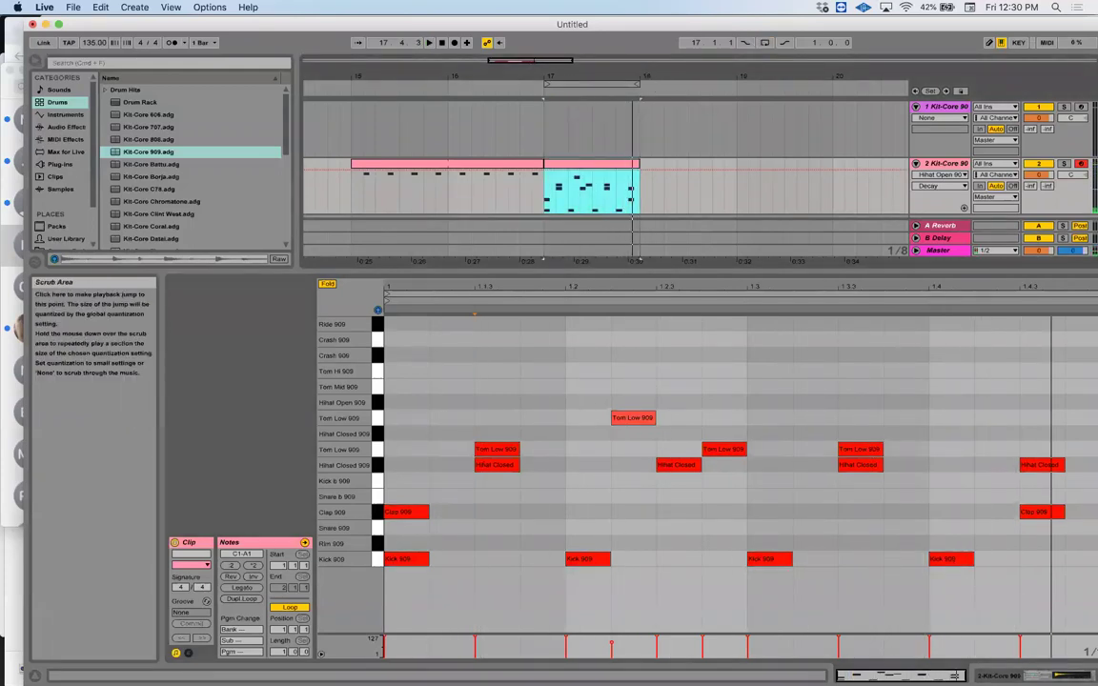
pyautogui.press('-')
pyautogui.press('-')
pyautogui.click(589, 174)
pyautogui.moveTo(598, 172); pyautogui.dragTo(416, 173)
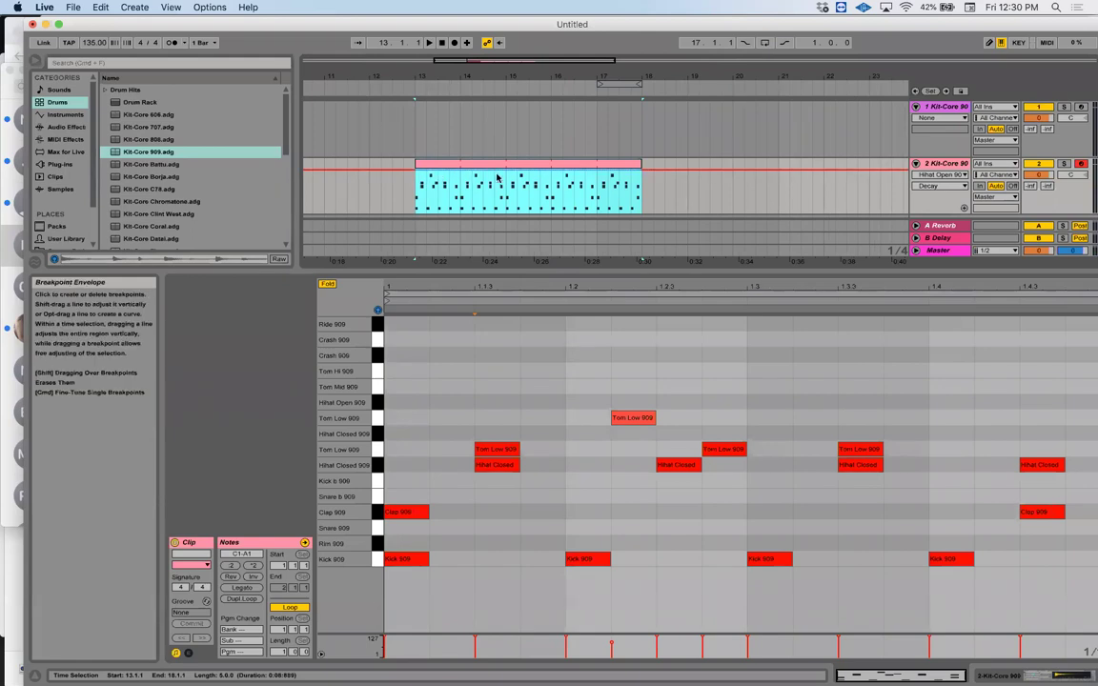
pyautogui.moveTo(641, 164); pyautogui.dragTo(594, 164)
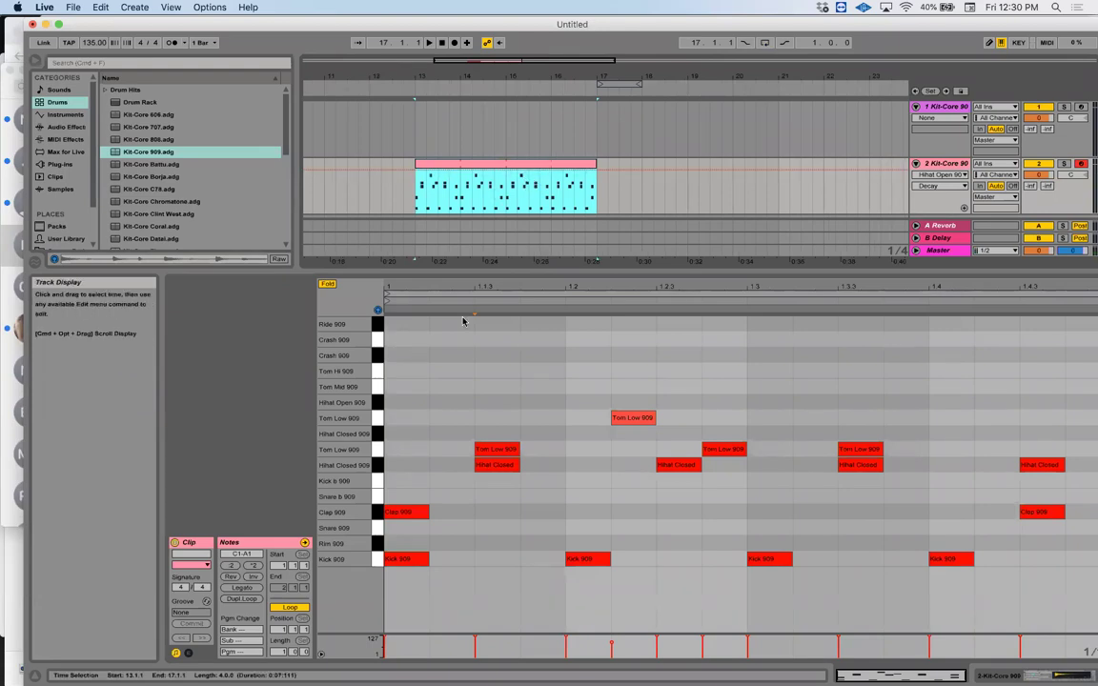
# Delete all Clap 909 notes from the four-bar clip and play it from bar 13
pyautogui.click(377, 512)
pyautogui.press('Delete')
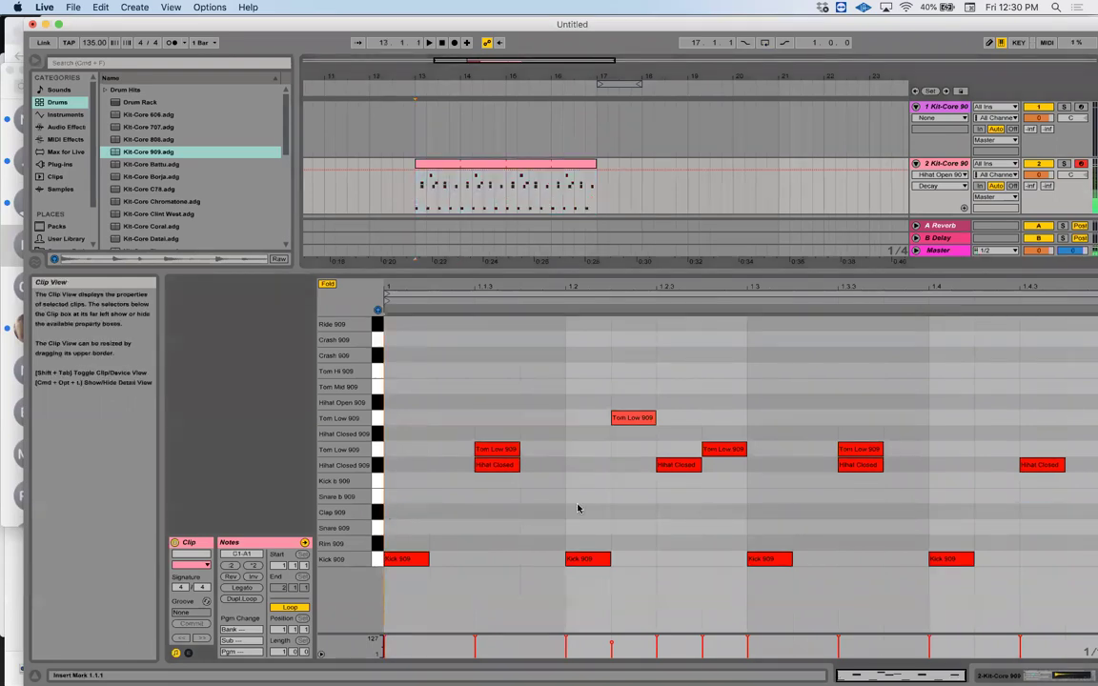
pyautogui.click(439, 164)
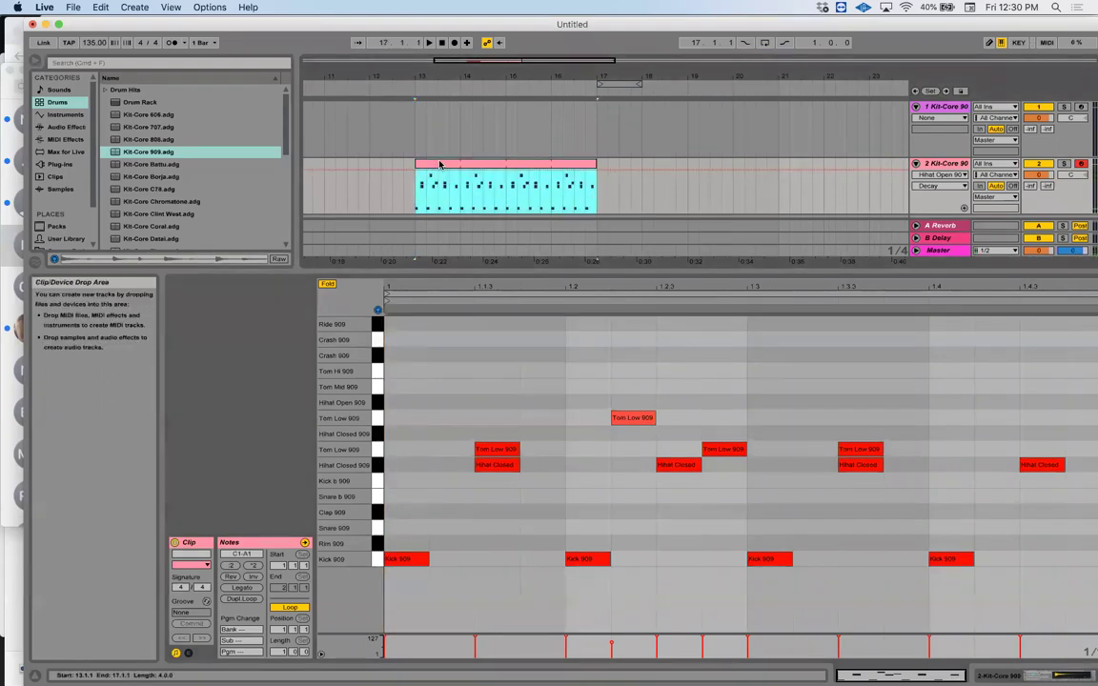
pyautogui.press('space')
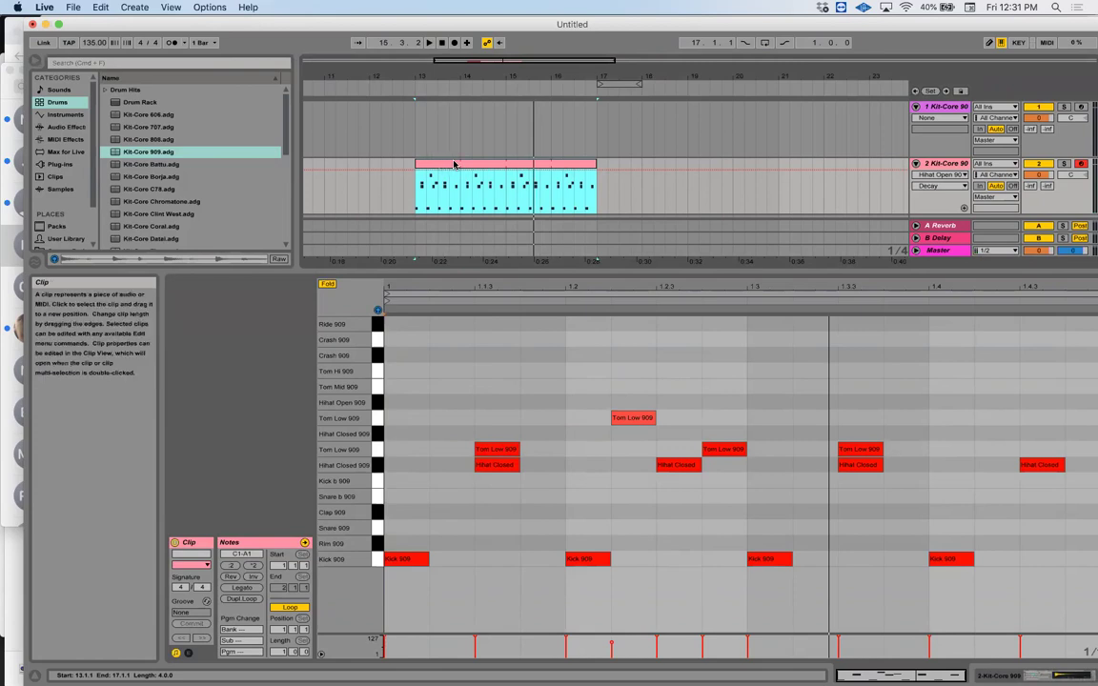
# Duplicate the four-bar clip to bar 17 and add Clap 909 notes on all four beats of the copy
pyautogui.press('super+d')
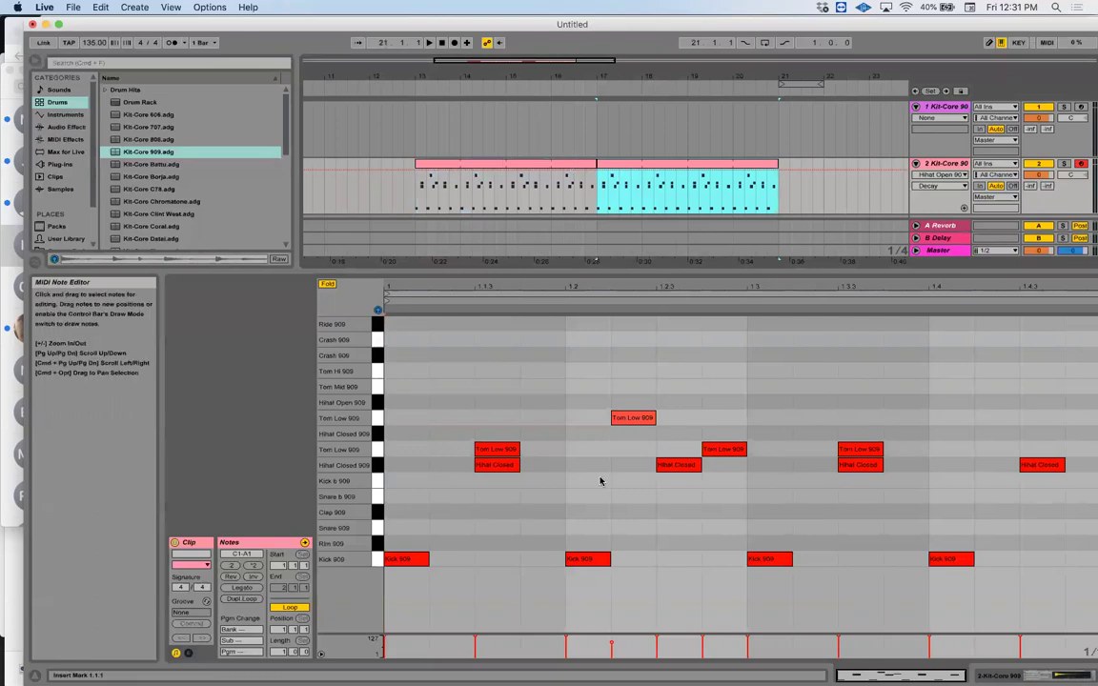
pyautogui.doubleClick(405, 513)
pyautogui.press('space')
pyautogui.press('super+d')
pyautogui.press('super+d')
pyautogui.press('super+d')
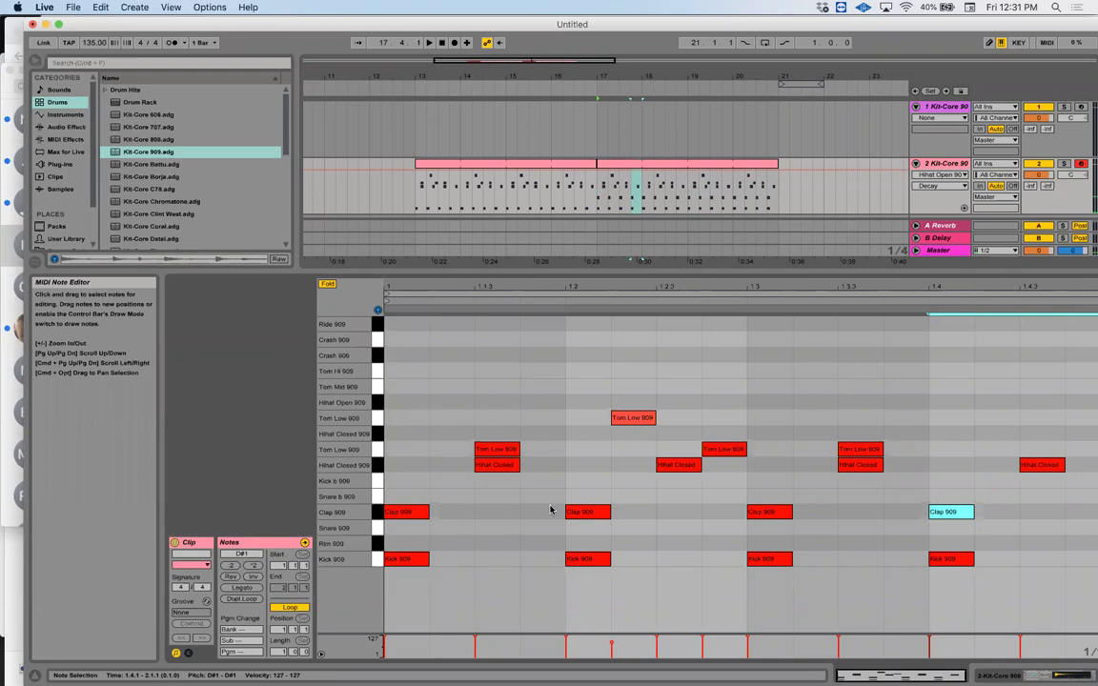
pyautogui.moveTo(424, 503); pyautogui.dragTo(560, 524)
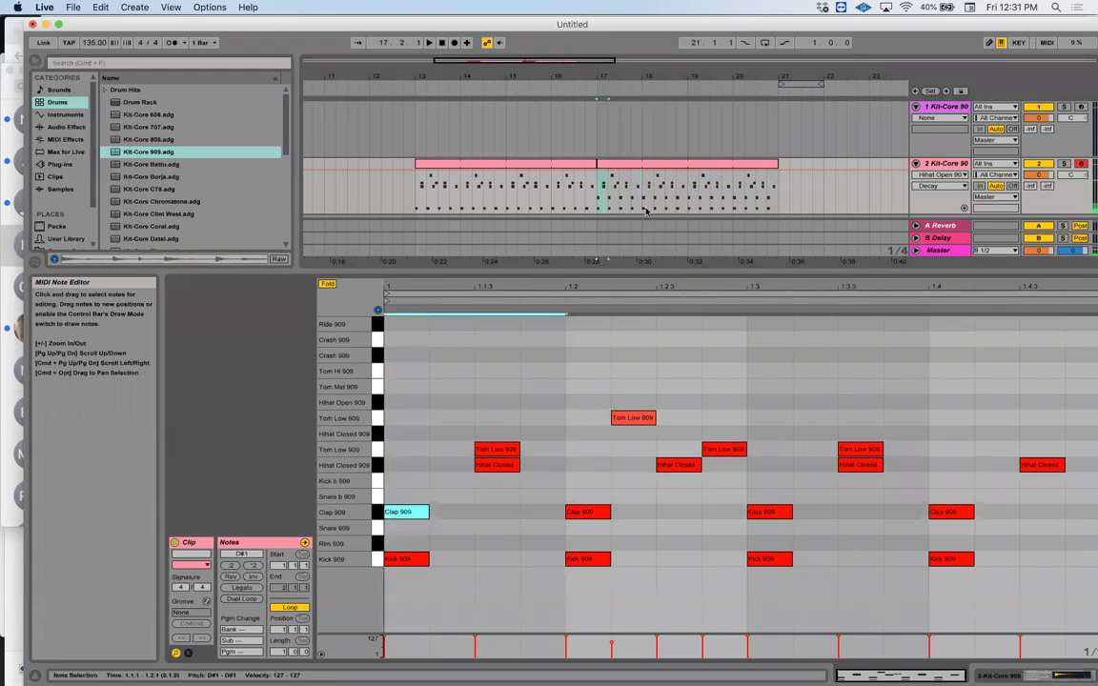
pyautogui.moveTo(626, 171); pyautogui.dragTo(778, 172)
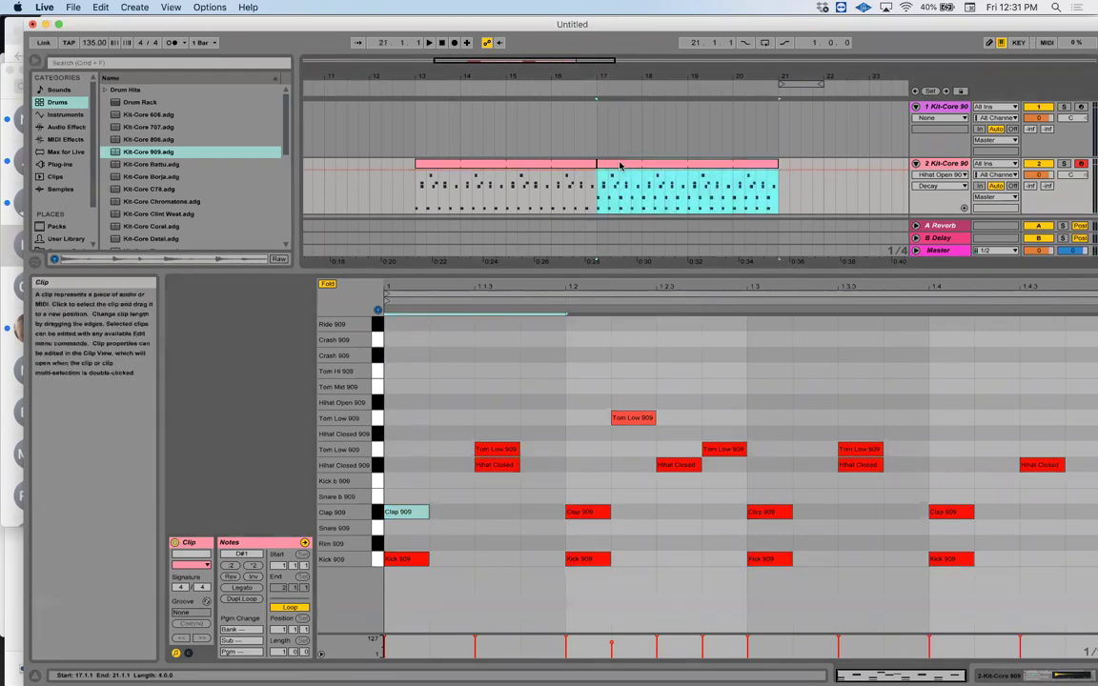
pyautogui.press('Delete')
pyautogui.click(492, 164)
pyautogui.press('super+z')
pyautogui.press('super+z')
pyautogui.press('super+z')
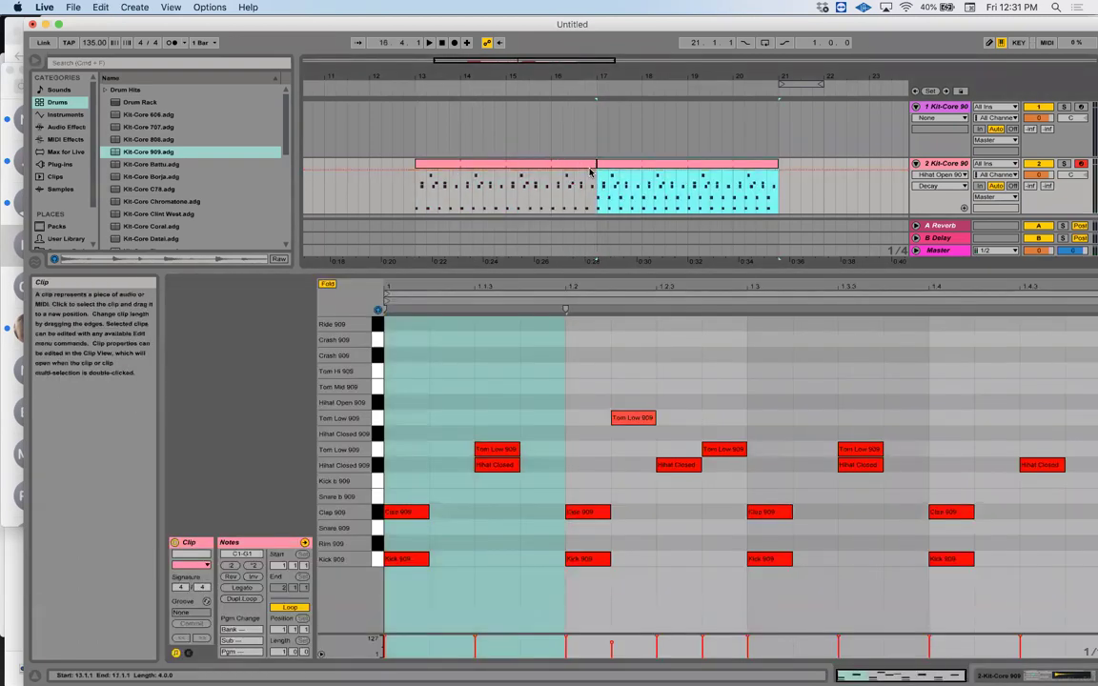
pyautogui.press('super+z')
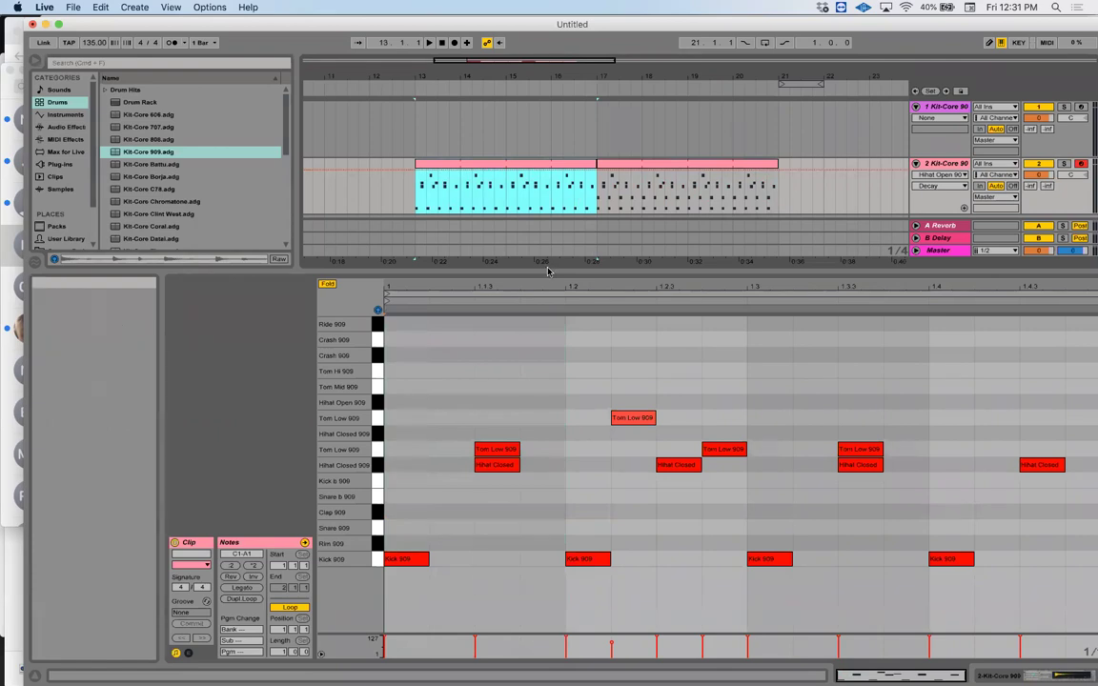
# Give the arrangement area slightly more height and play both clips from bar 13
pyautogui.moveTo(549, 268); pyautogui.dragTo(550, 280)
pyautogui.press('space')
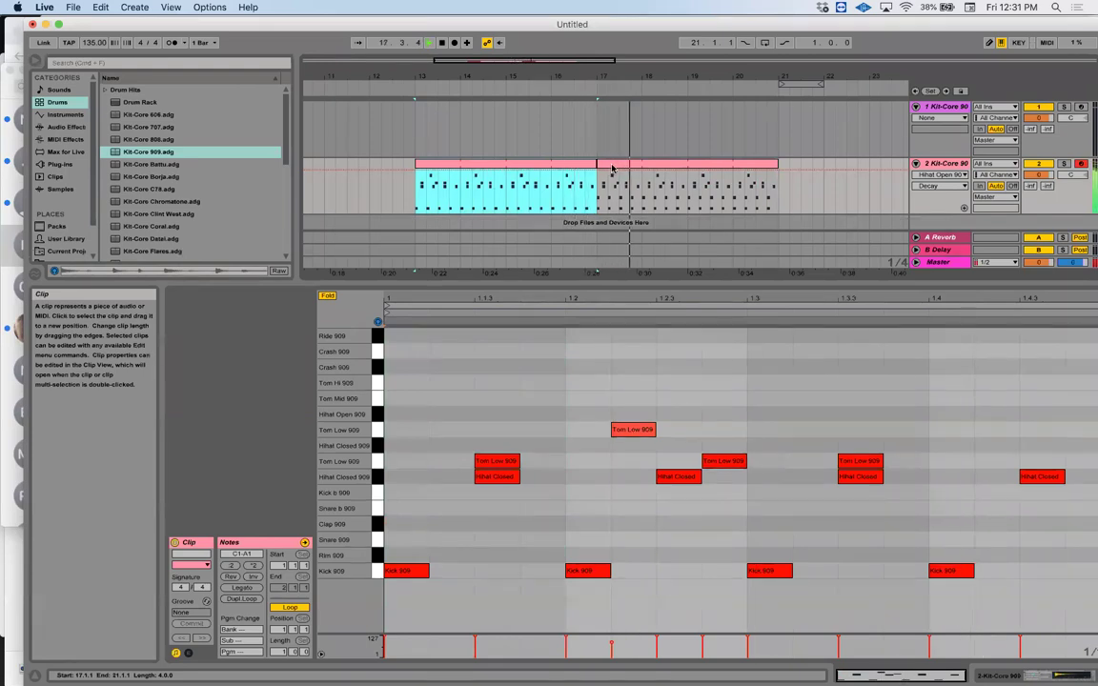
# Split the second clip at bar 19 and delete all Kick 909 notes from the part after the split
pyautogui.click(686, 199)
pyautogui.press('space')
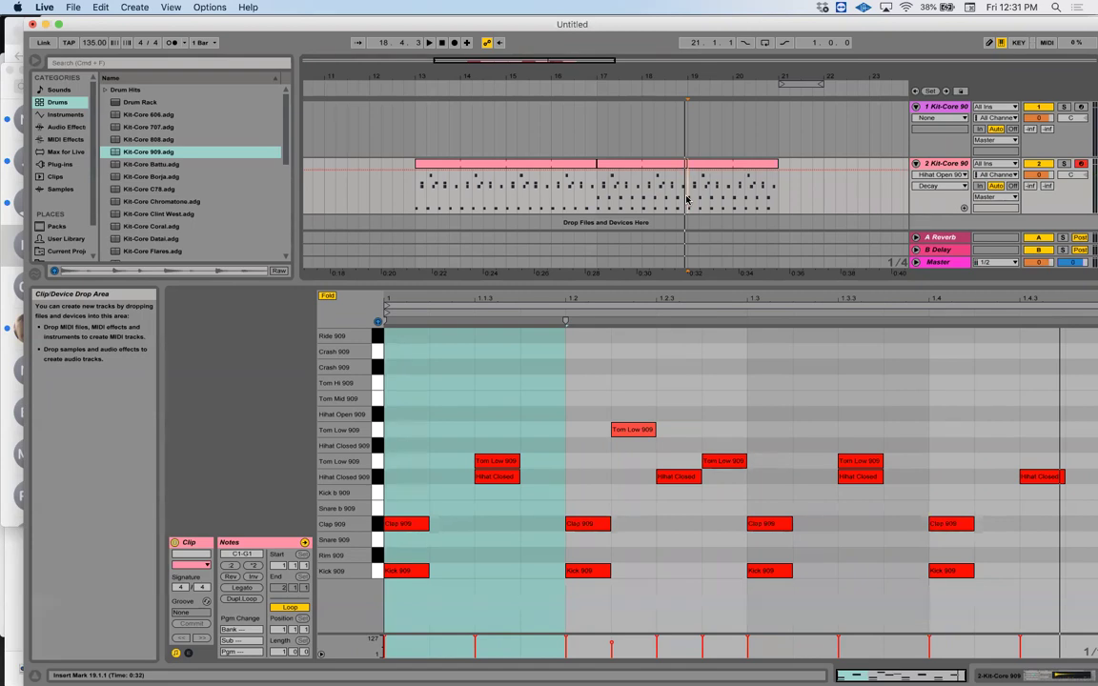
pyautogui.click(589, 436)
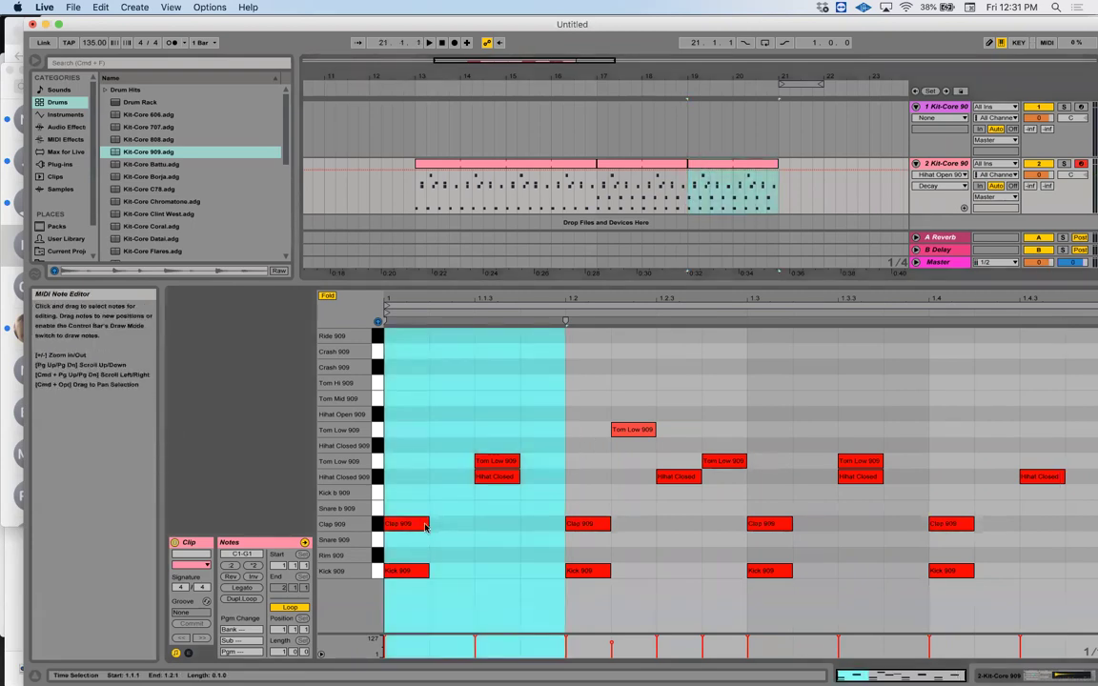
pyautogui.click(378, 570)
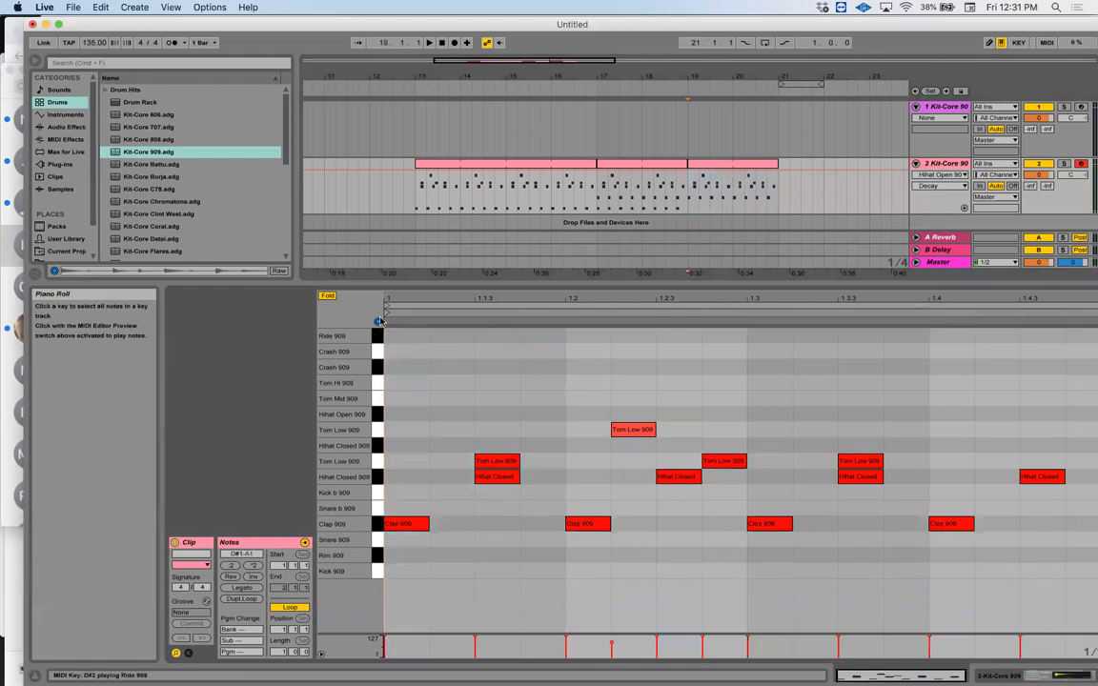
# Play the whole arrangement from bar 13
pyautogui.click(412, 197)
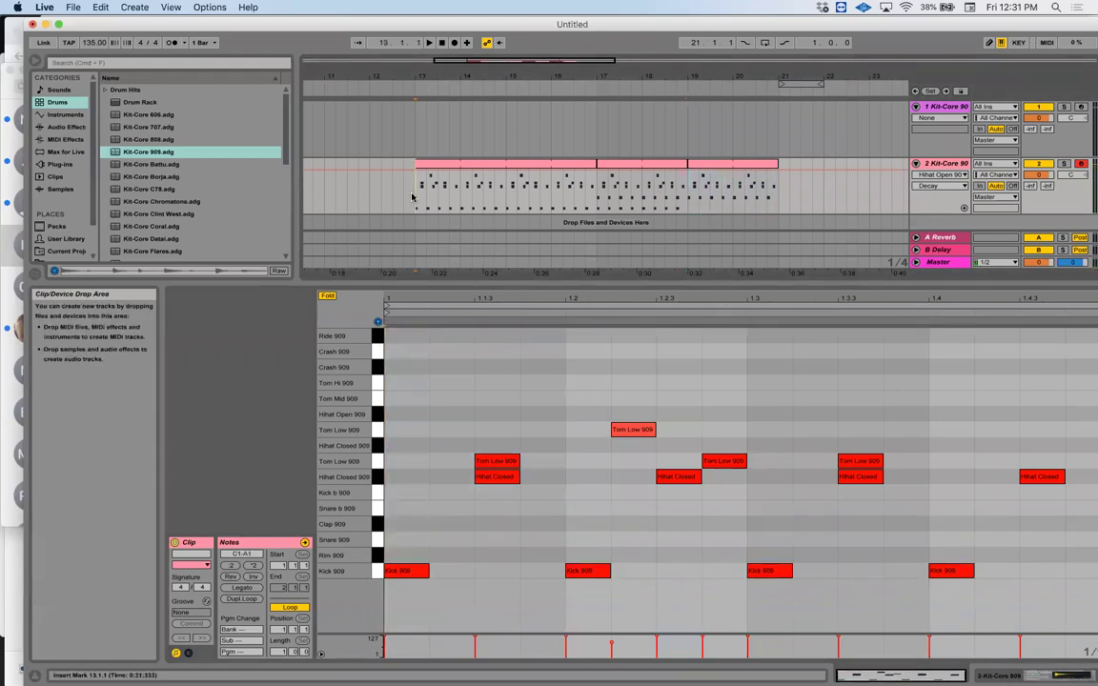
pyautogui.press('space')
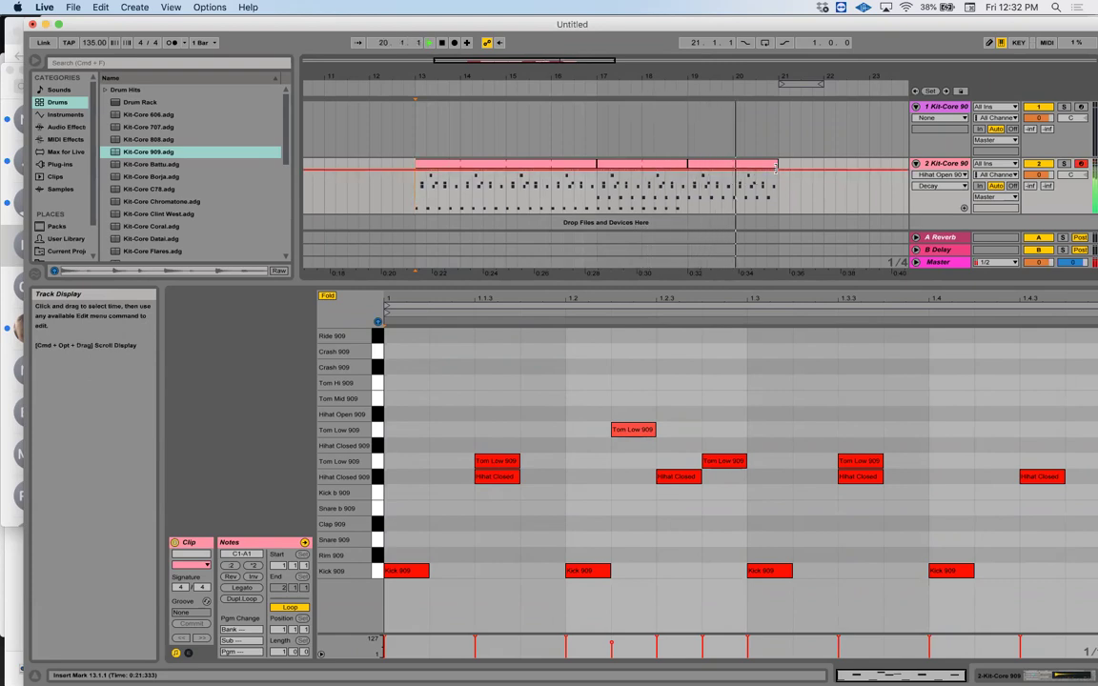
# Stop playback and copy the four-bar clip from bar 13 to bar 21
pyautogui.press('space')
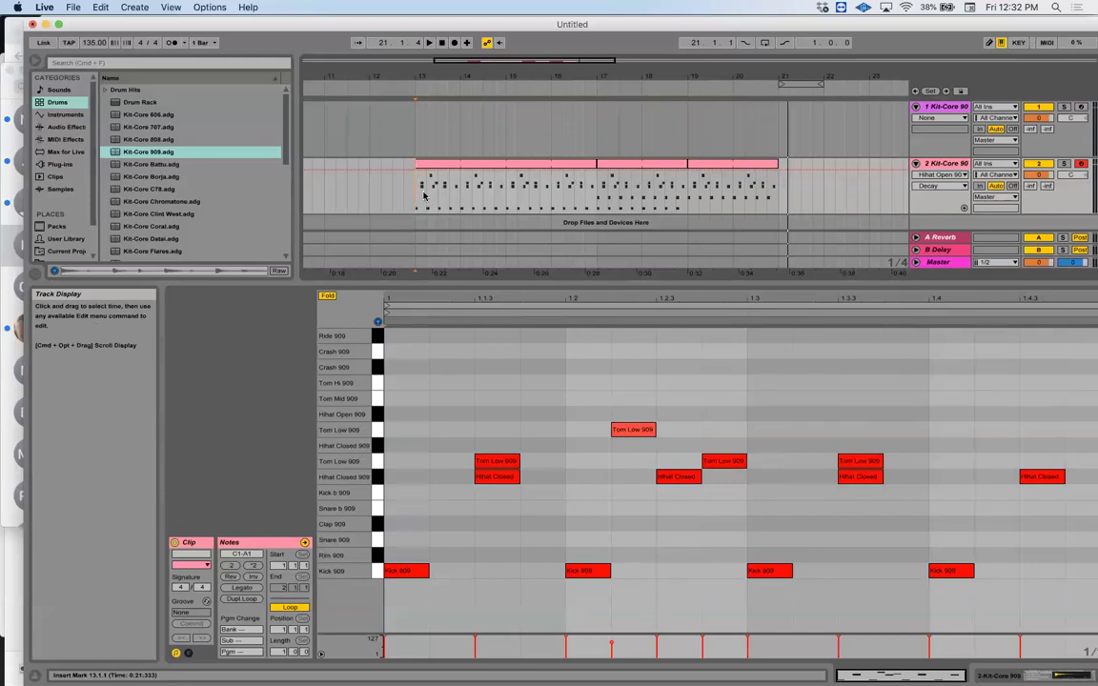
pyautogui.moveTo(425, 196); pyautogui.dragTo(594, 195)
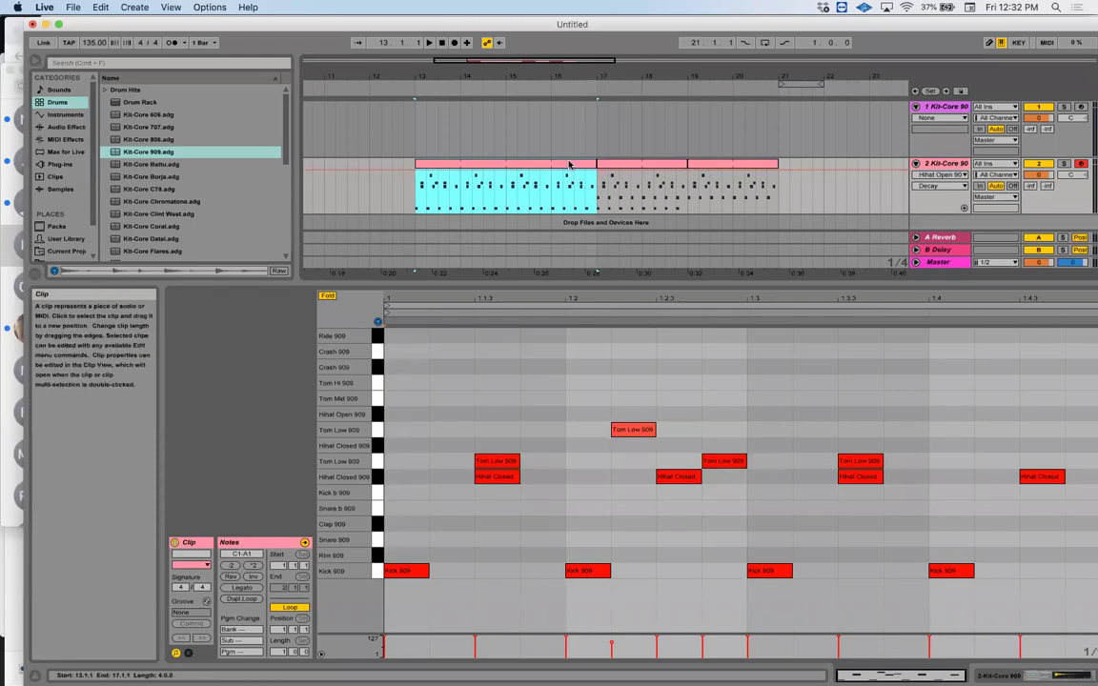
pyautogui.click(780, 195)
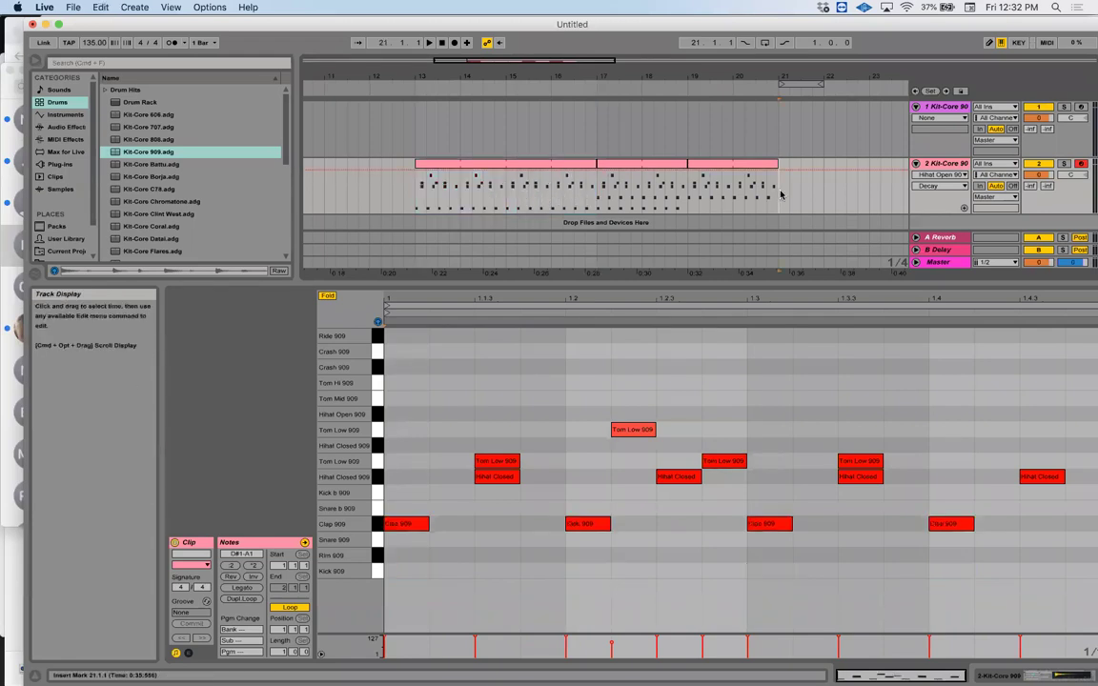
pyautogui.press('super+v')
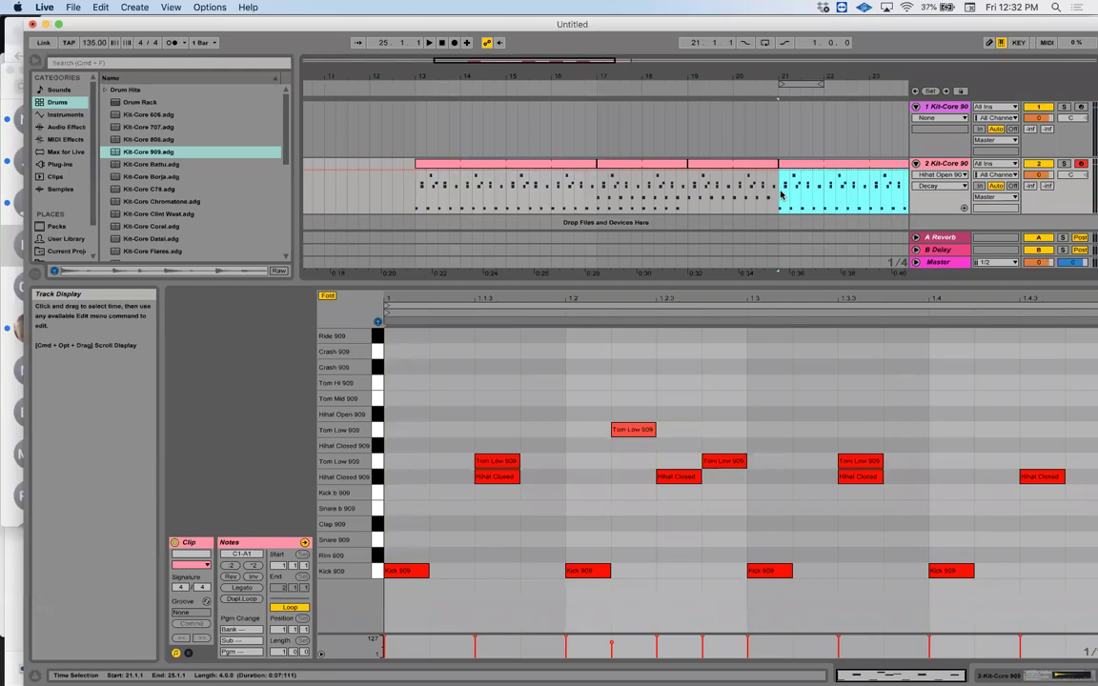
# Name the four-bar clip at bar 13 BEAT 1
pyautogui.hscroll(2, 723, 192)
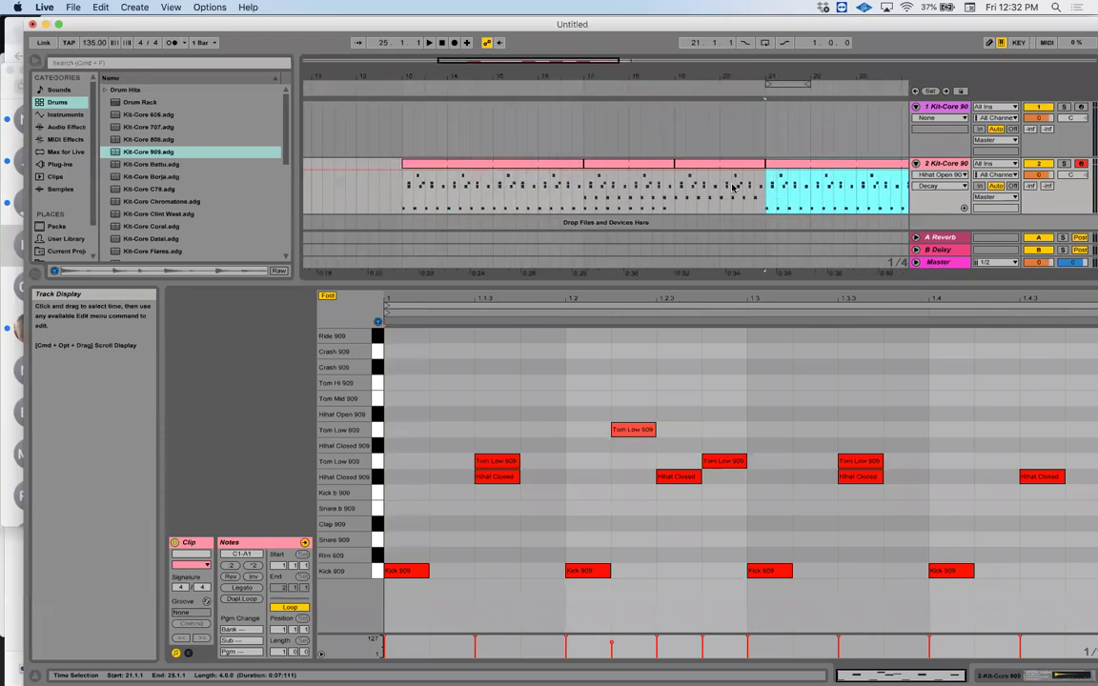
pyautogui.click(714, 170)
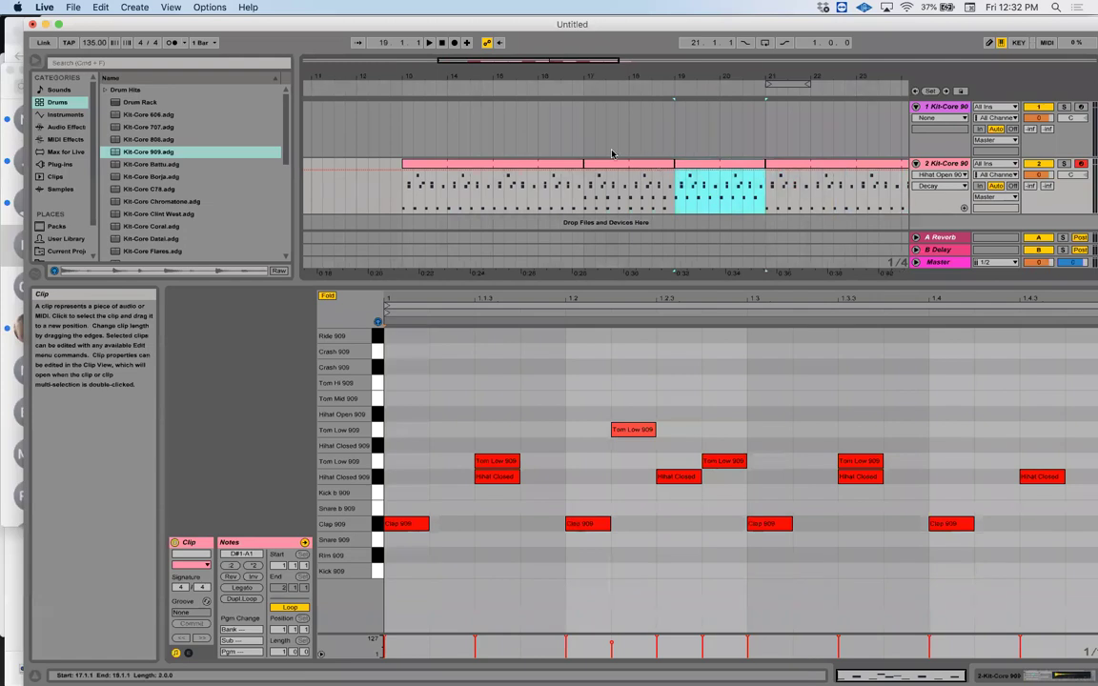
pyautogui.click(548, 168)
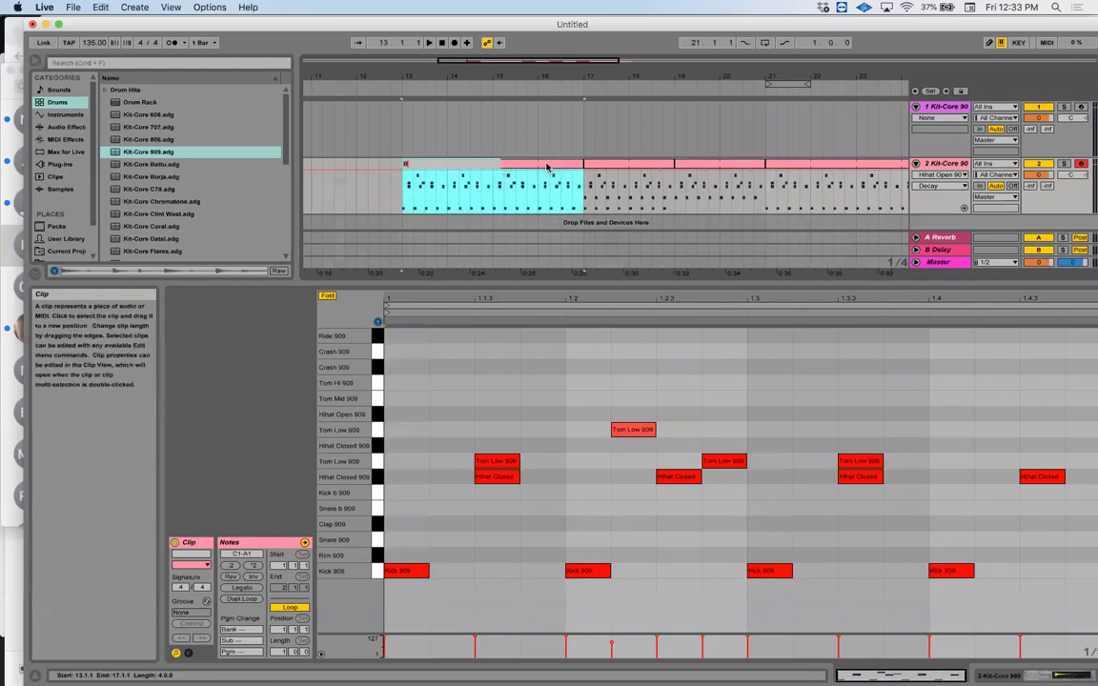
pyautogui.write('1')
pyautogui.press('Return')
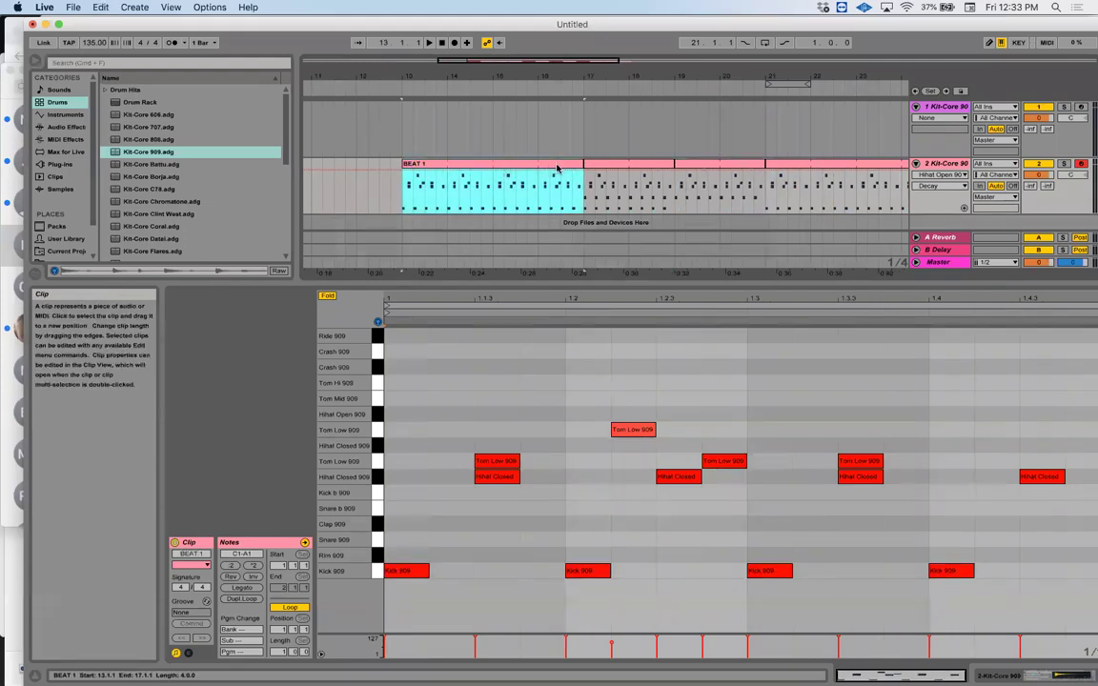
# Name the clip at bar 19 Break 1 and the copy at bar 21 Beat 2
pyautogui.click(615, 165)
pyautogui.press('super+r')
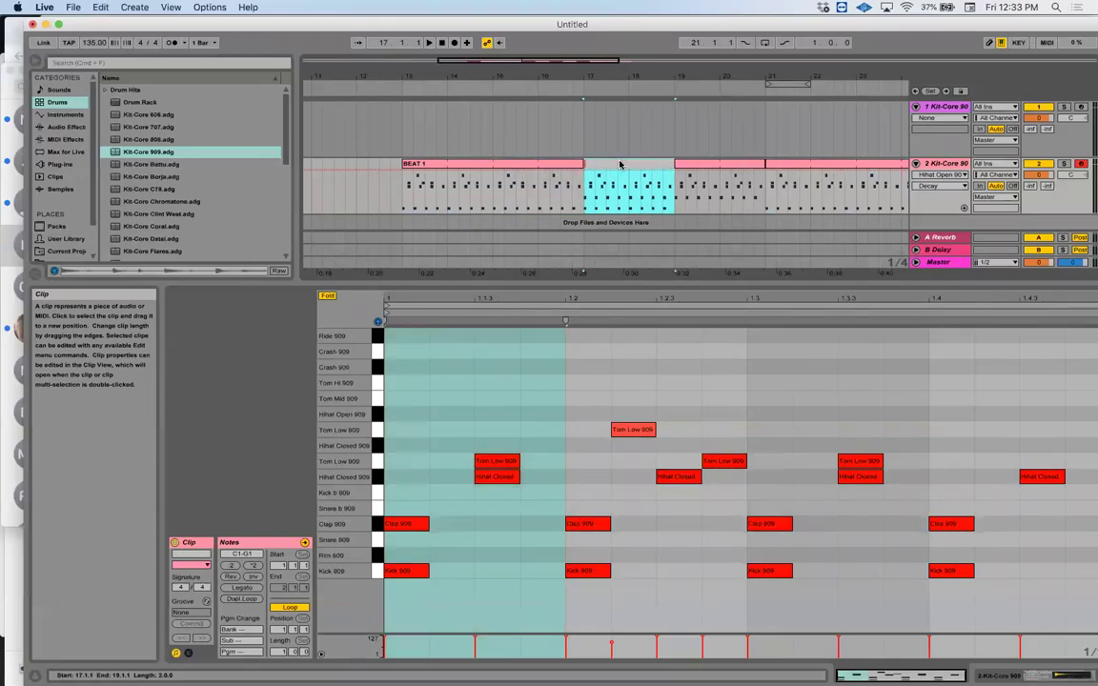
pyautogui.click(685, 165)
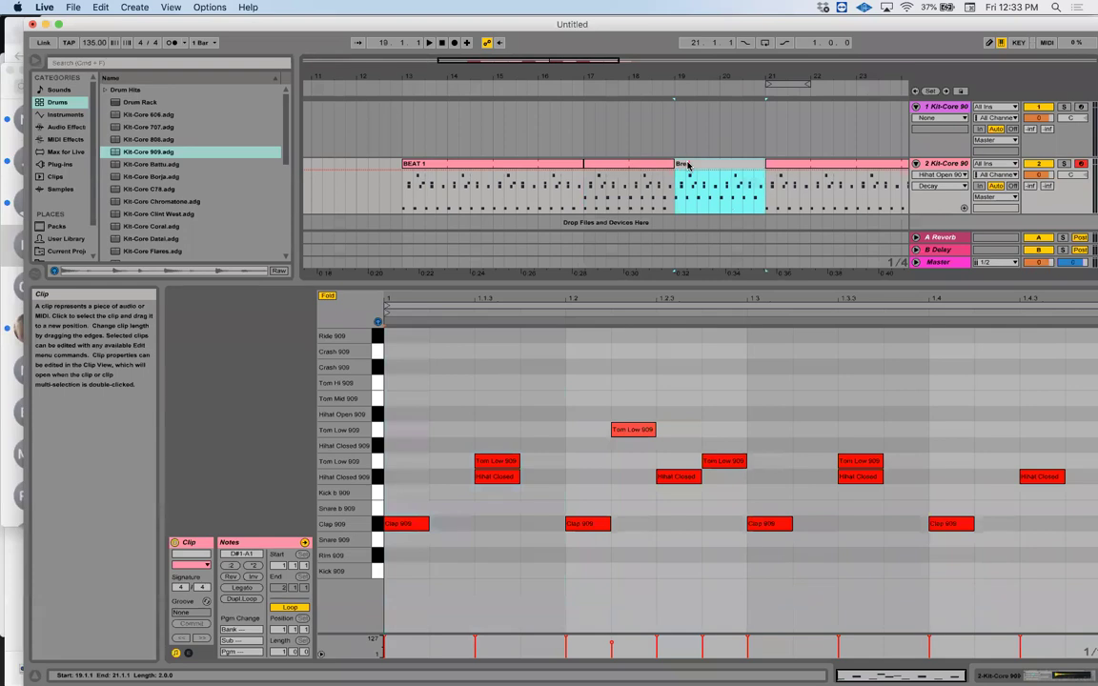
pyautogui.click(803, 165)
pyautogui.press('super+r')
pyautogui.write('Beat 2')
pyautogui.press('Return')
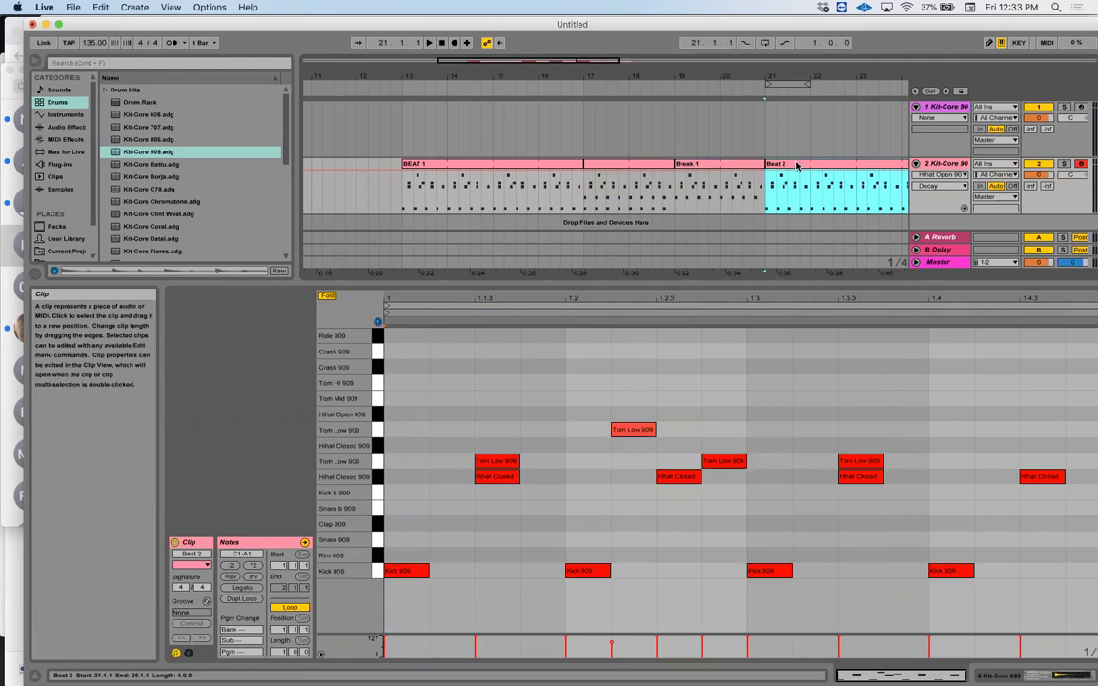
# Move all Hihat Closed 909 notes in Beat 2 up to the Hihat Open 909 lane
pyautogui.click(373, 477)
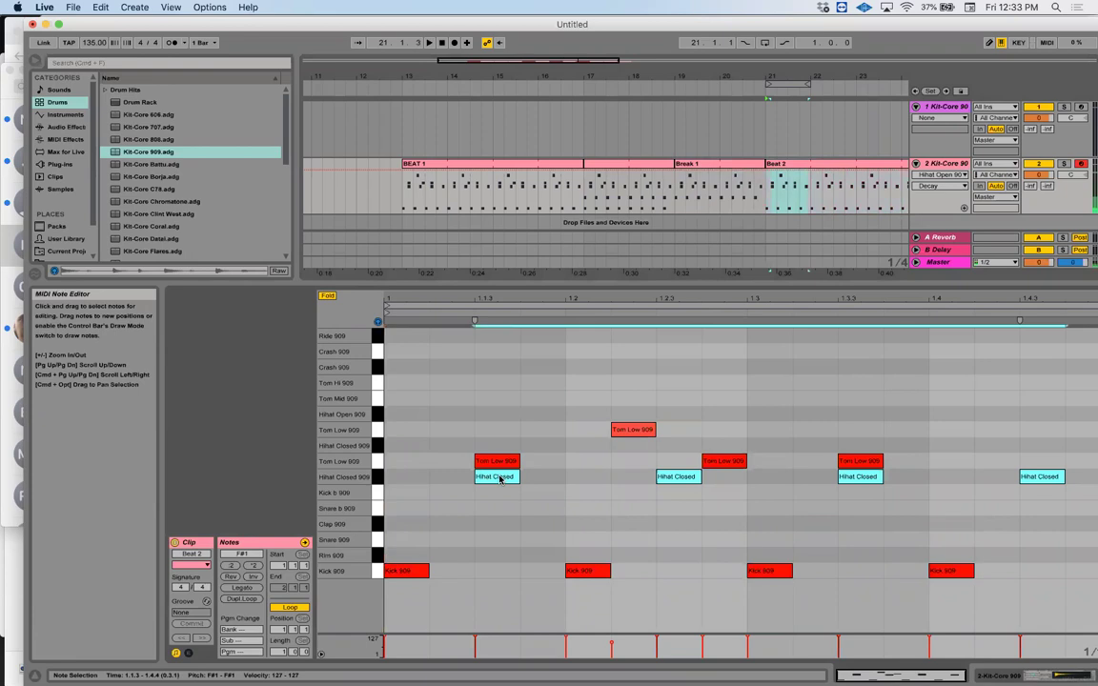
pyautogui.press('Up')
pyautogui.press('Up')
pyautogui.press('Up')
pyautogui.press('Up')
# Play the arrangement from bar 15 through the break into Beat 2
pyautogui.hscroll(3, 440, 204)
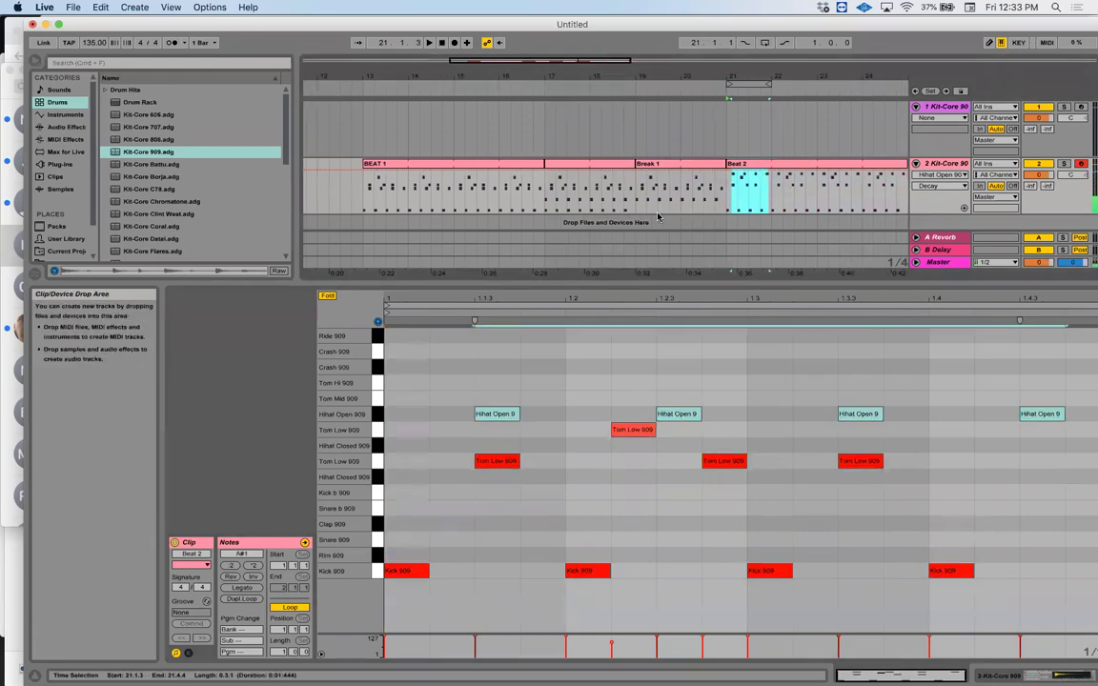
pyautogui.click(440, 204)
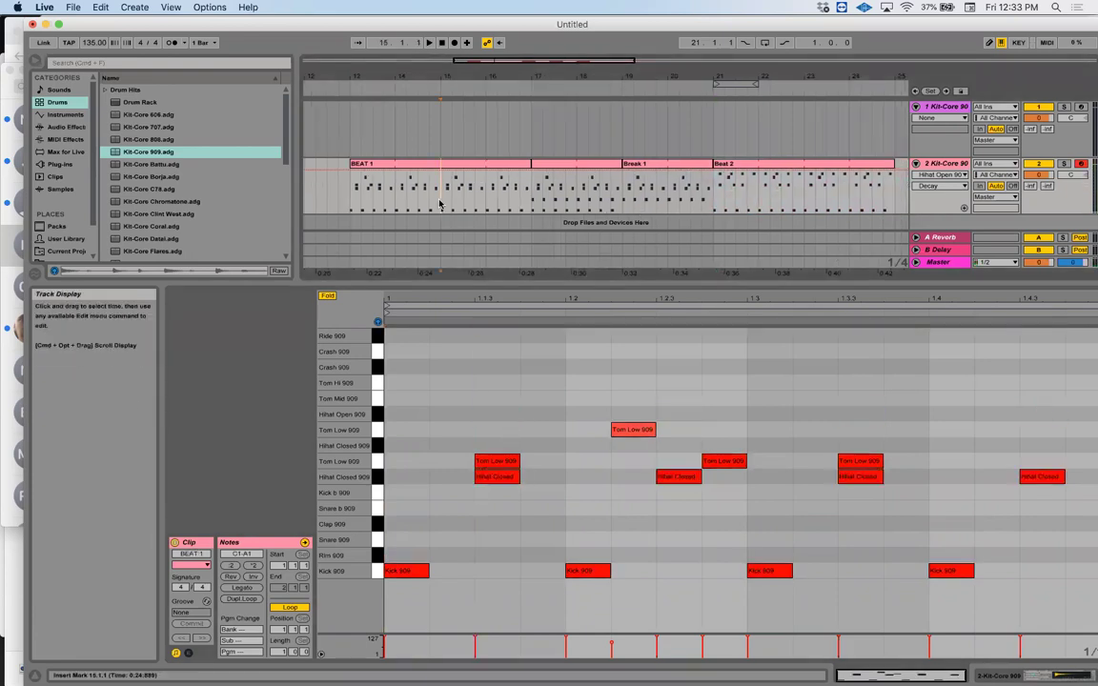
pyautogui.press('space')
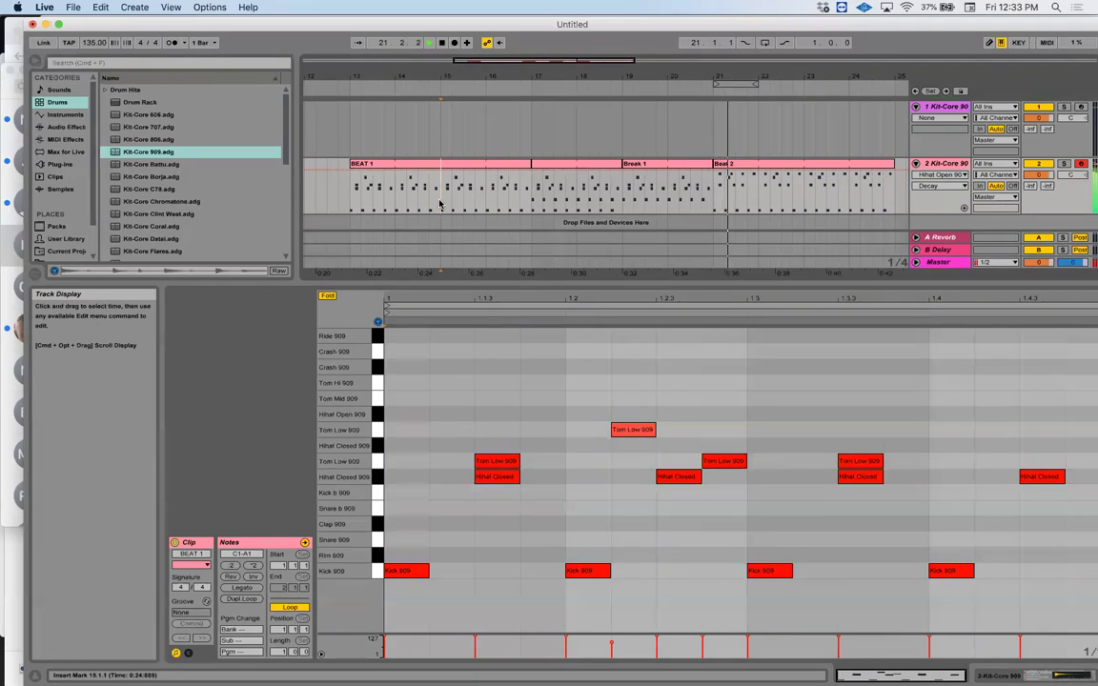
# Trim the end of Break 1 to about 20.4.3, leaving a short gap before Beat 2, and play the transition
pyautogui.click(629, 188)
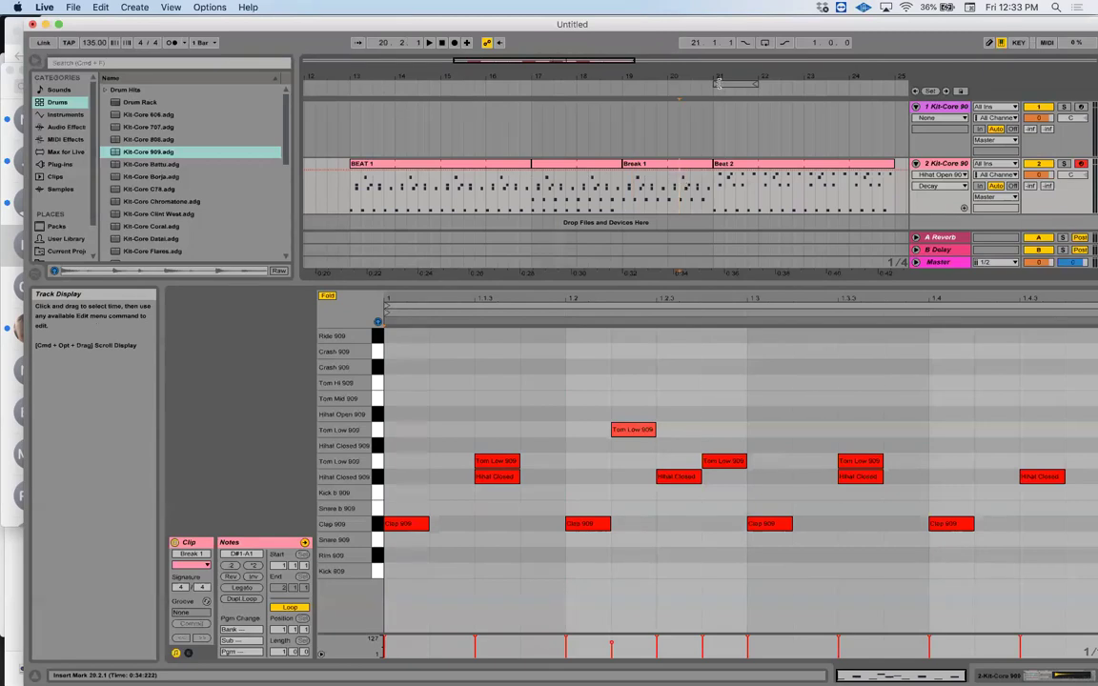
pyautogui.moveTo(717, 82); pyautogui.dragTo(683, 152)
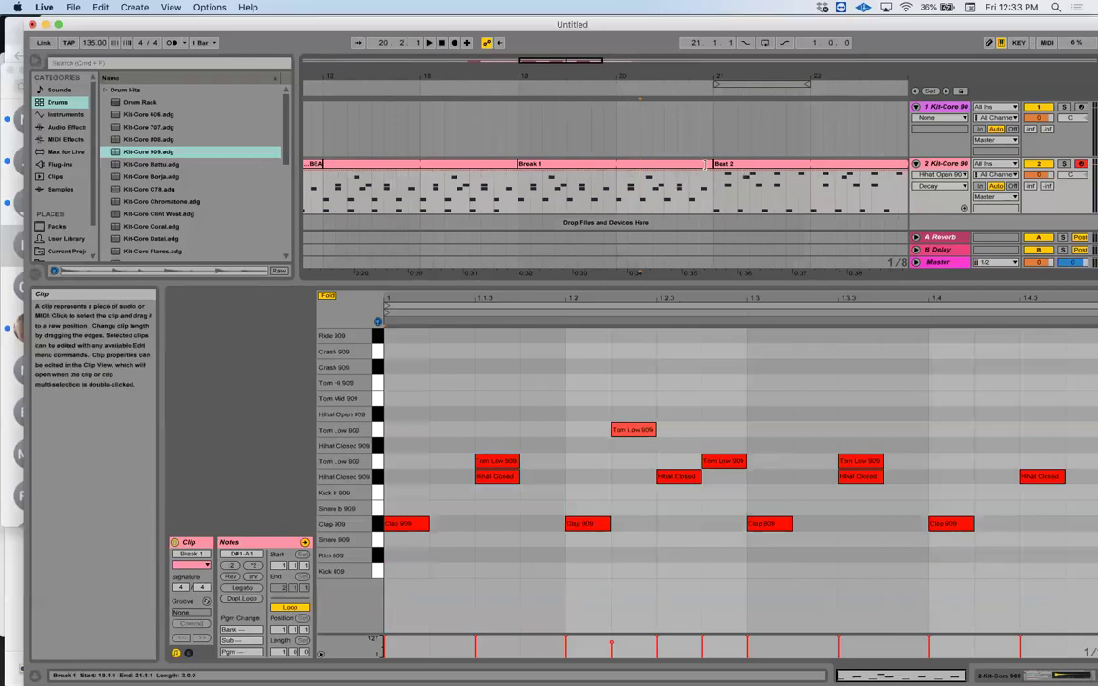
pyautogui.click(679, 196)
pyautogui.moveTo(712, 186); pyautogui.dragTo(805, 168)
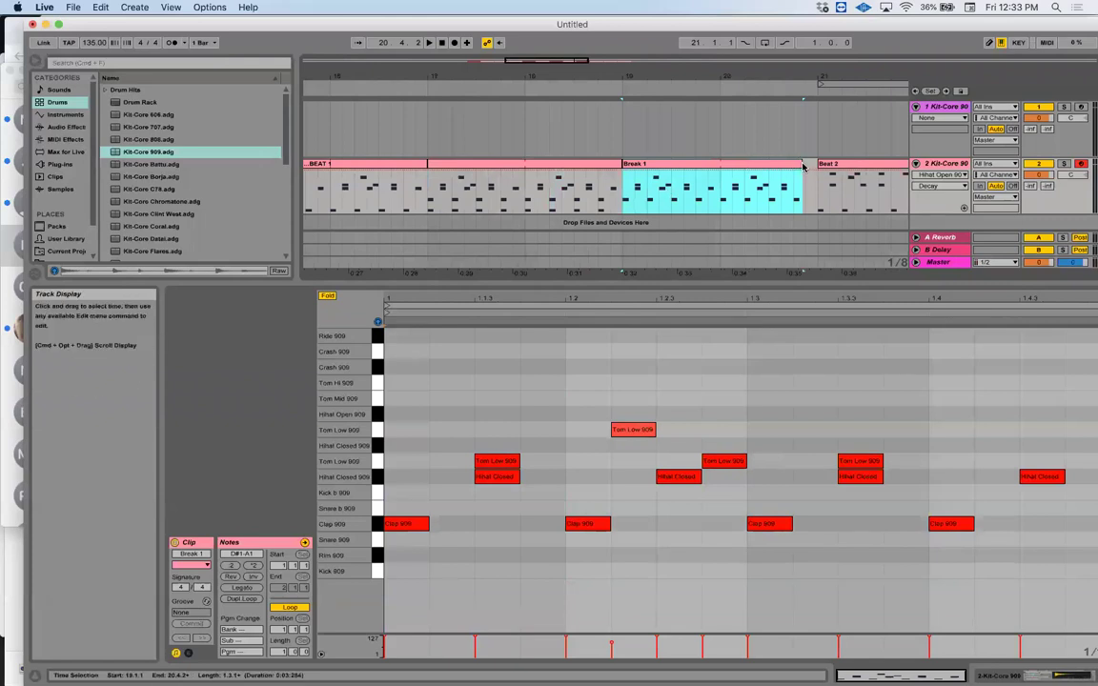
pyautogui.press('space')
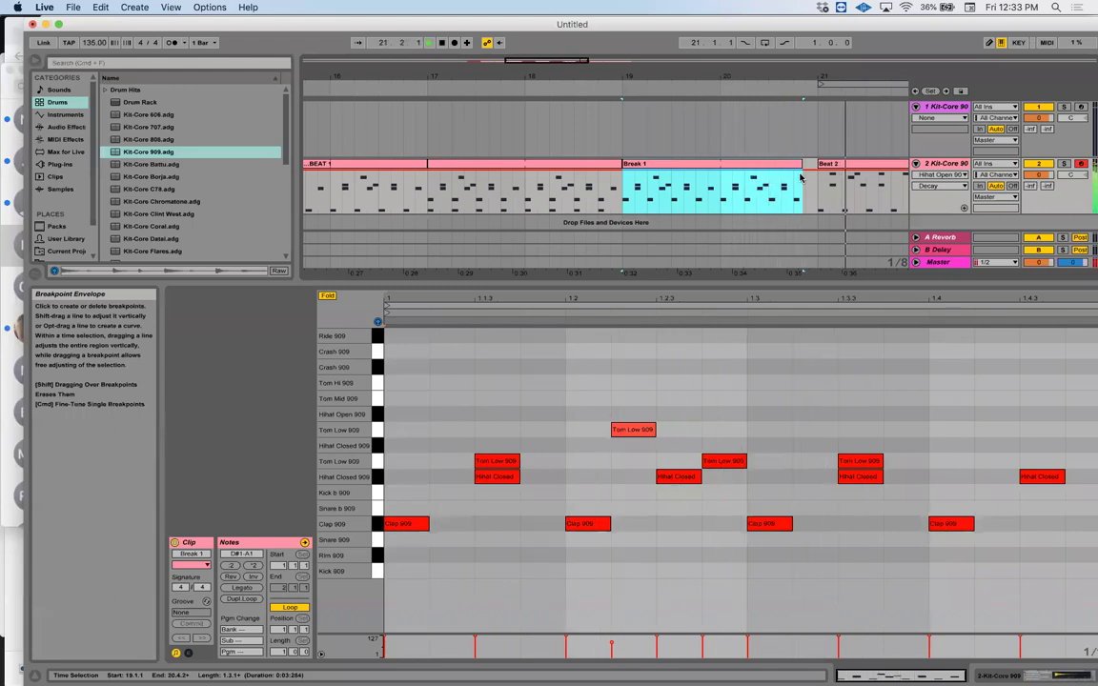
pyautogui.moveTo(669, 82); pyautogui.dragTo(668, 74)
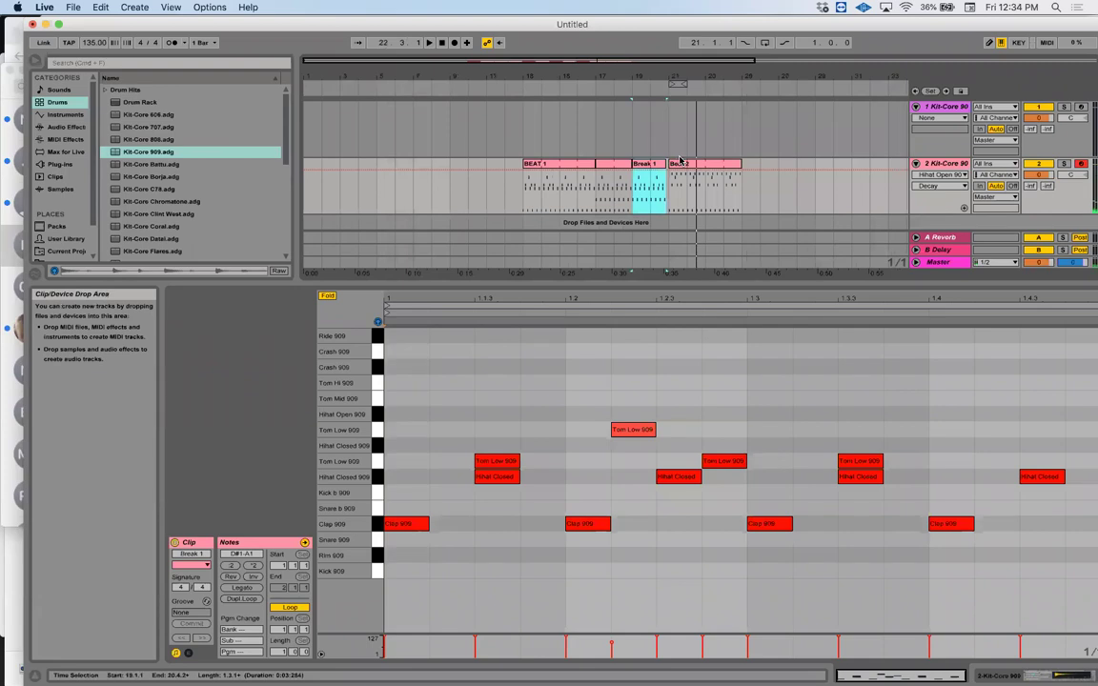
pyautogui.hscroll(2, 680, 157)
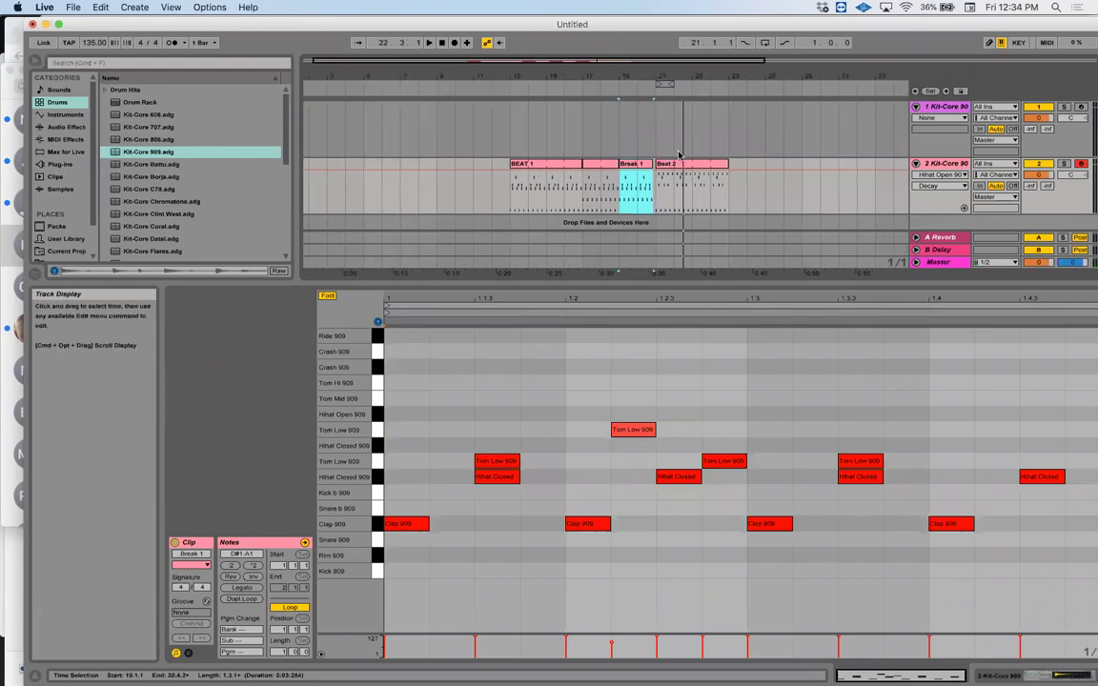
pyautogui.moveTo(658, 75); pyautogui.dragTo(656, 71)
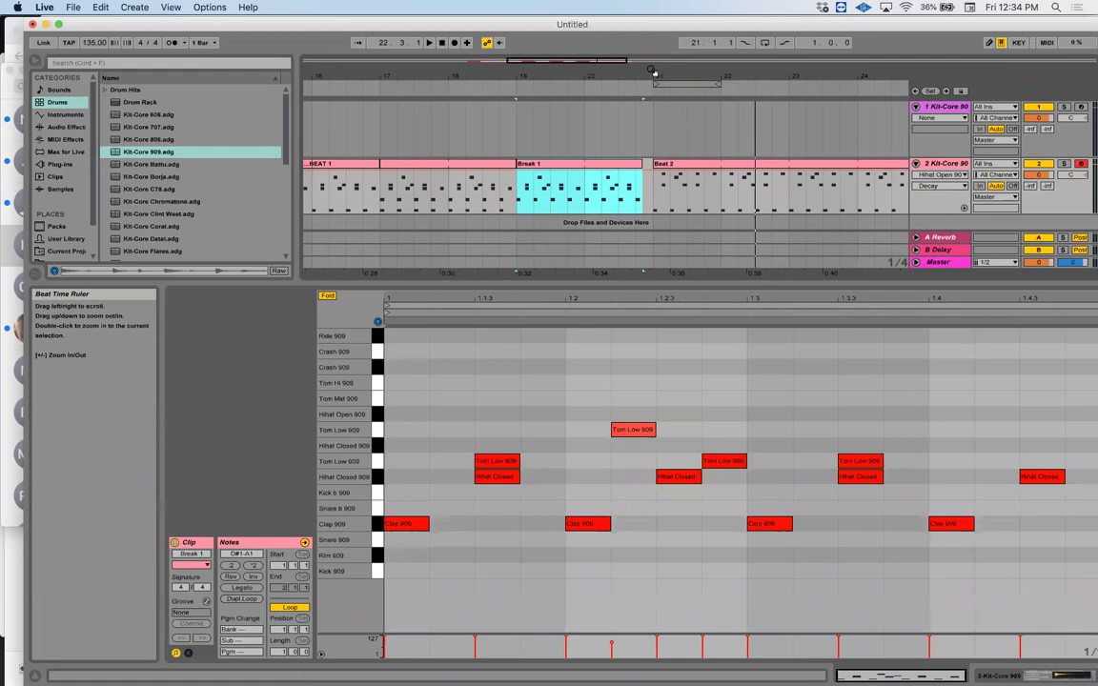
pyautogui.hscroll(-5, 625, 183)
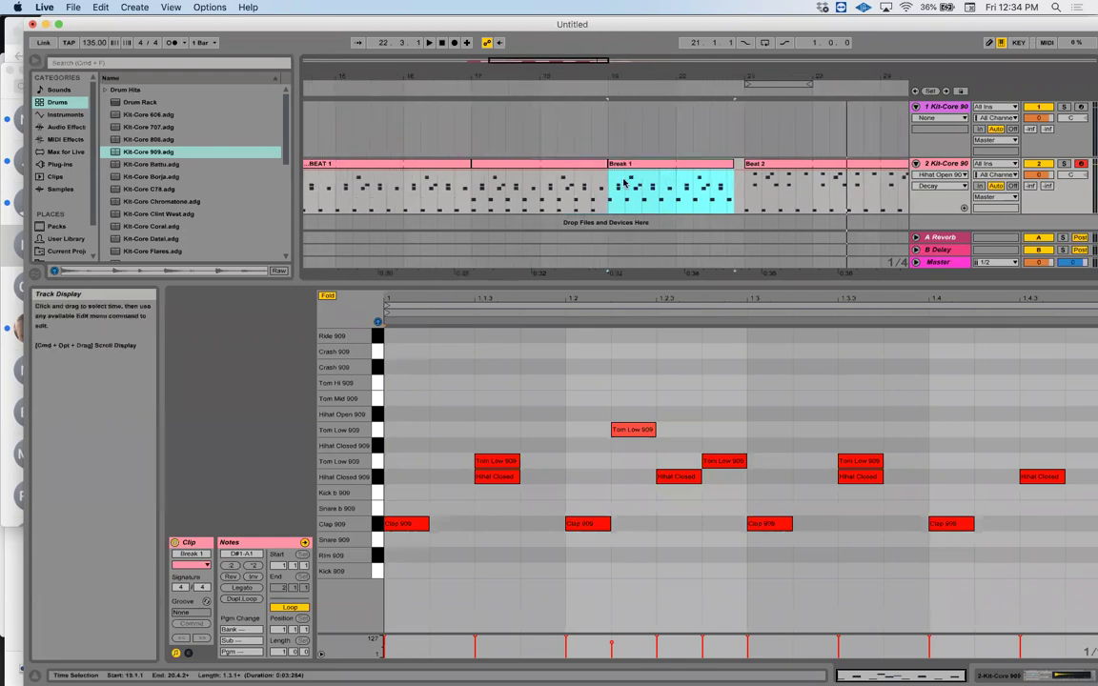
pyautogui.click(715, 188)
pyautogui.hscroll(6, 715, 189)
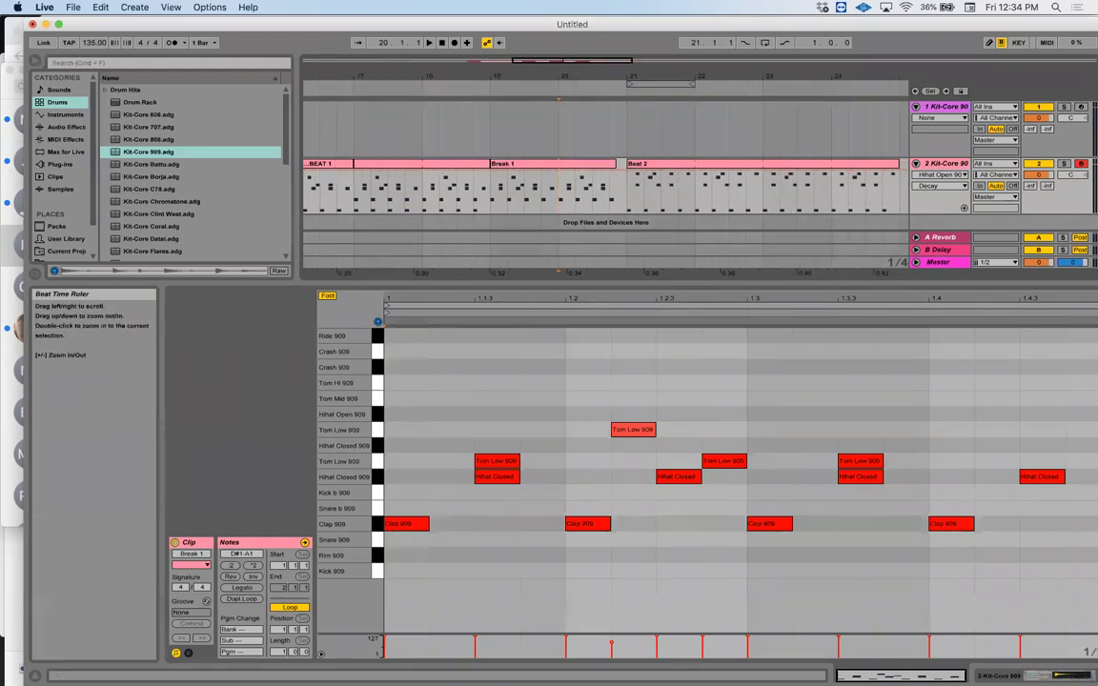
# Try shortening the end of Break 1 further to about 20.3.2 and play the transition
pyautogui.press('-')
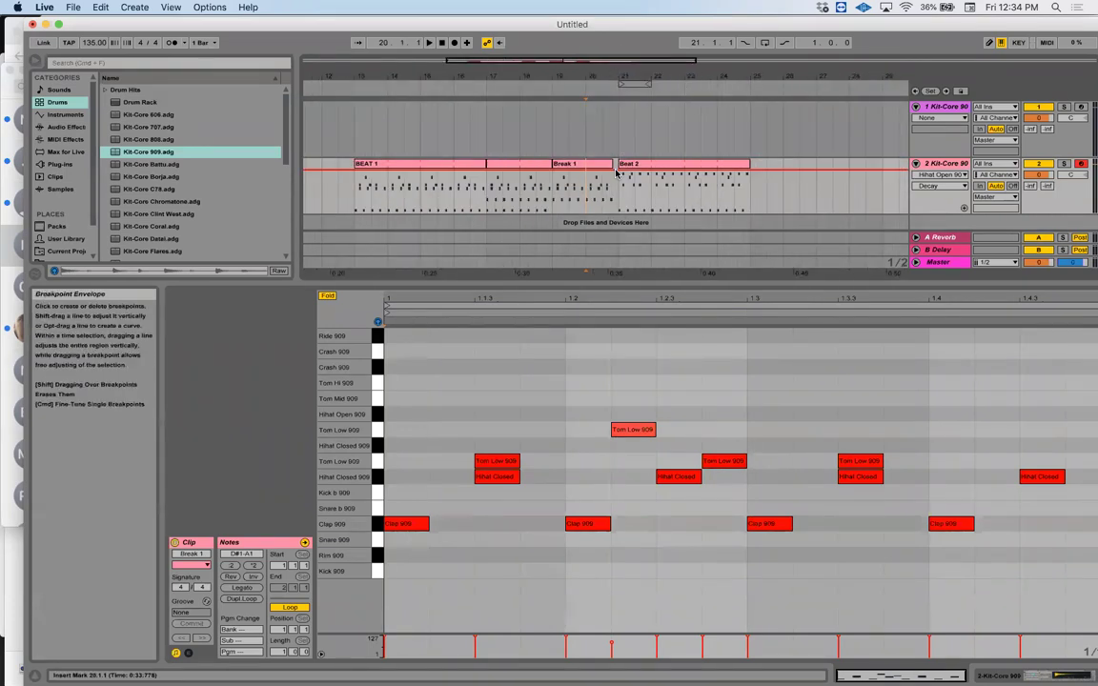
pyautogui.click(607, 164)
pyautogui.click(607, 164)
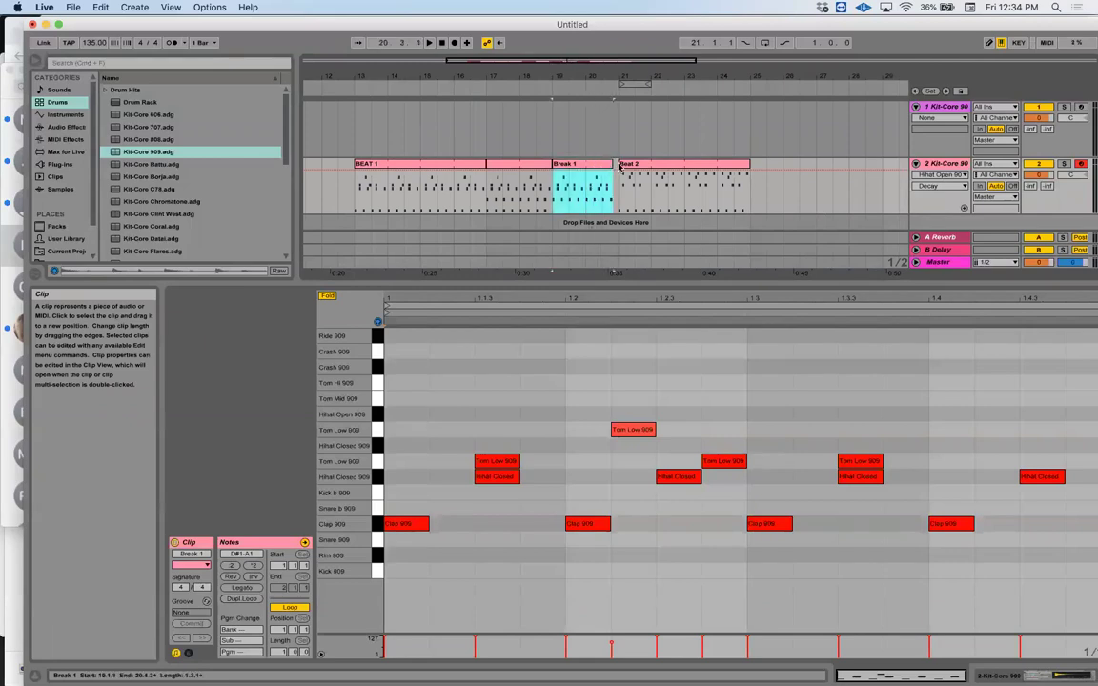
pyautogui.moveTo(612, 166); pyautogui.dragTo(605, 166)
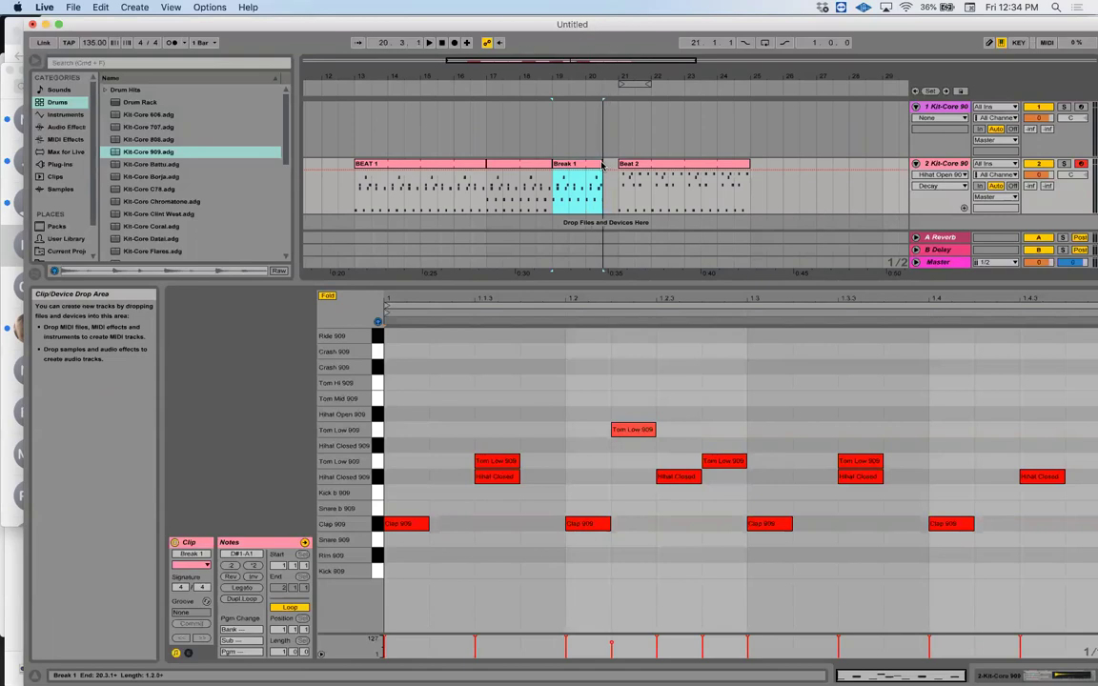
pyautogui.click(562, 197)
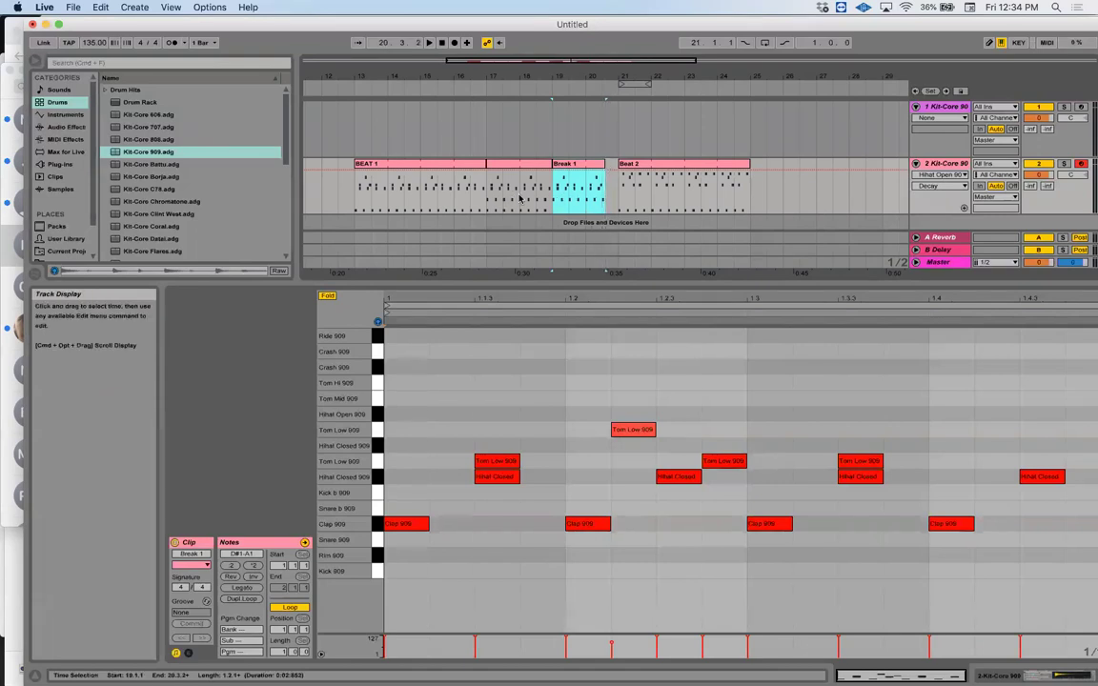
pyautogui.press('space')
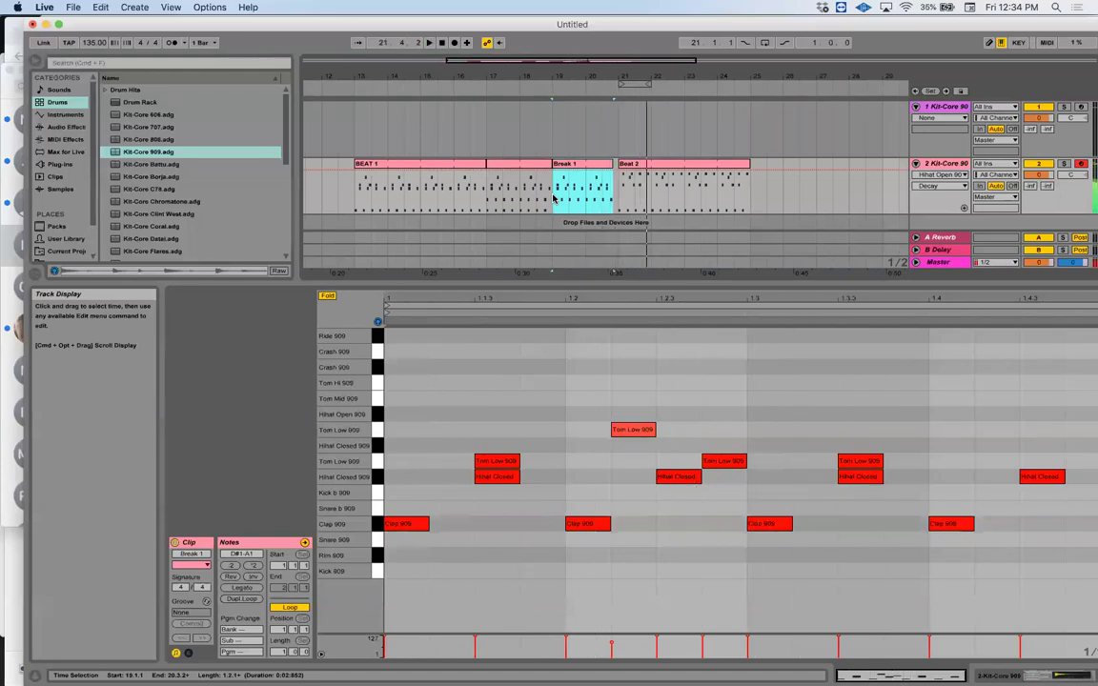
# Play Beat 2 and move its Hihat Open 909 notes down to the lower Hihat Closed 909 lane
pyautogui.click(636, 166)
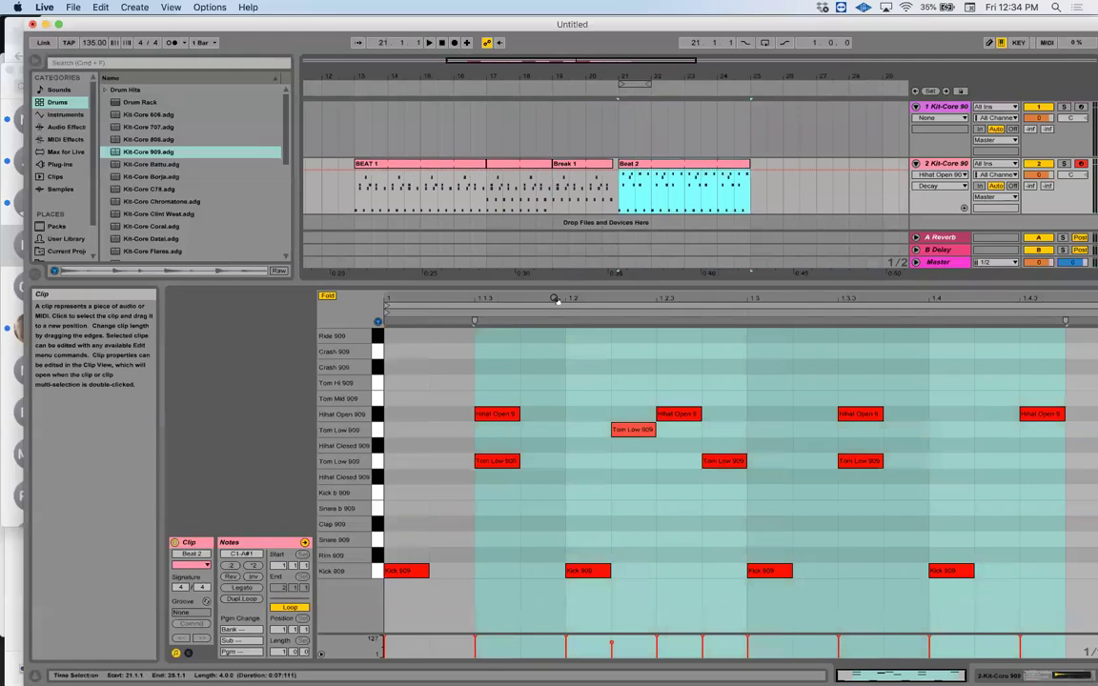
pyautogui.click(374, 414)
pyautogui.press('space')
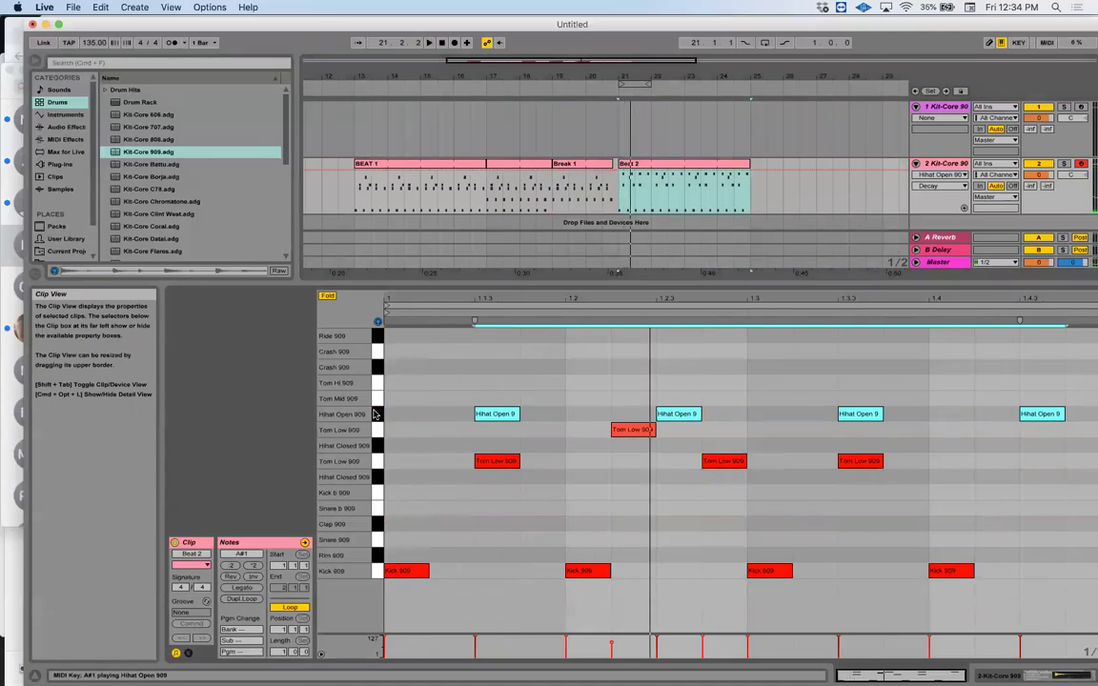
pyautogui.press('Down')
pyautogui.press('Down')
pyautogui.press('Down')
pyautogui.press('Down')
pyautogui.press('Down')
pyautogui.press('Down')
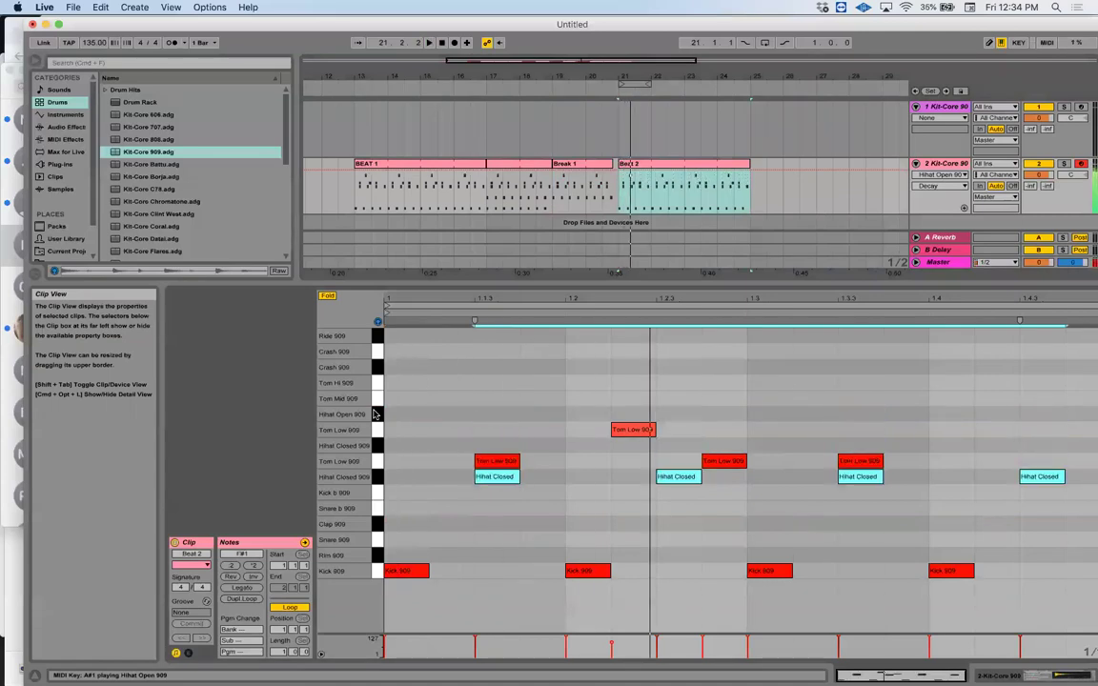
# Shift Beat 2's closed hi-hats two sixteenths earlier and delete all of them except the one on beat one
pyautogui.press('Up')
pyautogui.press('Up')
pyautogui.press('space')
pyautogui.press('Left')
pyautogui.press('Left')
pyautogui.click(553, 494)
pyautogui.moveTo(1020, 488); pyautogui.dragTo(476, 456)
pyautogui.press('Delete')
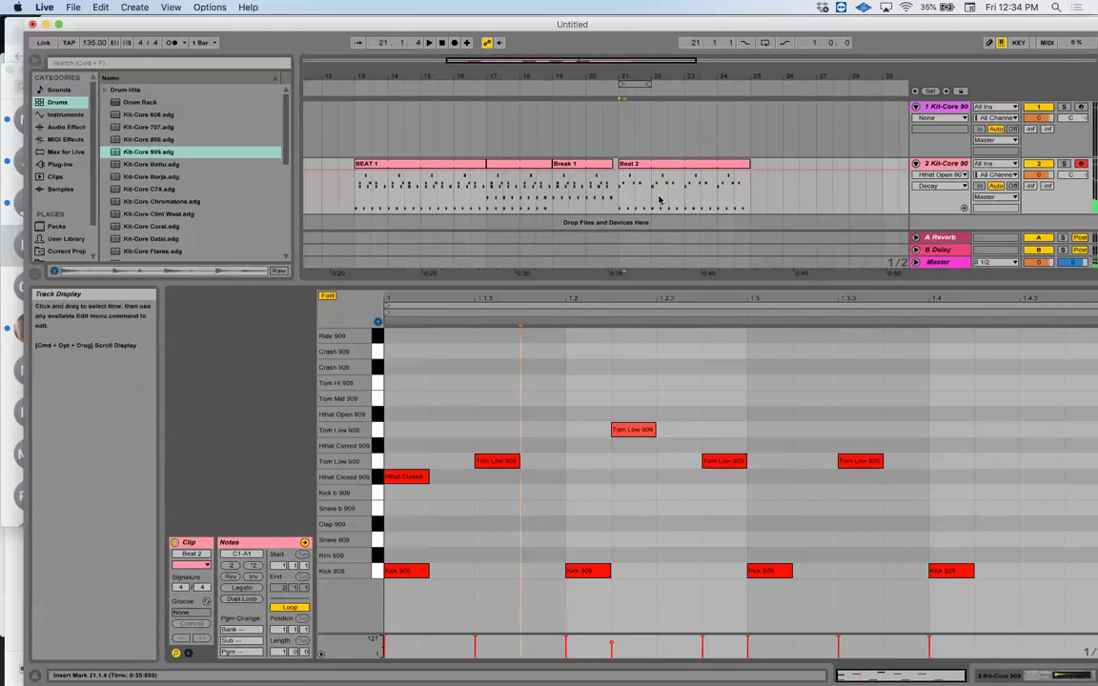
# Turn on looping for bar 21, delete the remaining Hihat Closed 909 note from Beat 2 and play the loop
pyautogui.moveTo(658, 198); pyautogui.dragTo(619, 198)
pyautogui.press('super+l')
pyautogui.press('space')
pyautogui.press('space')
pyautogui.doubleClick(408, 476)
pyautogui.press('space')
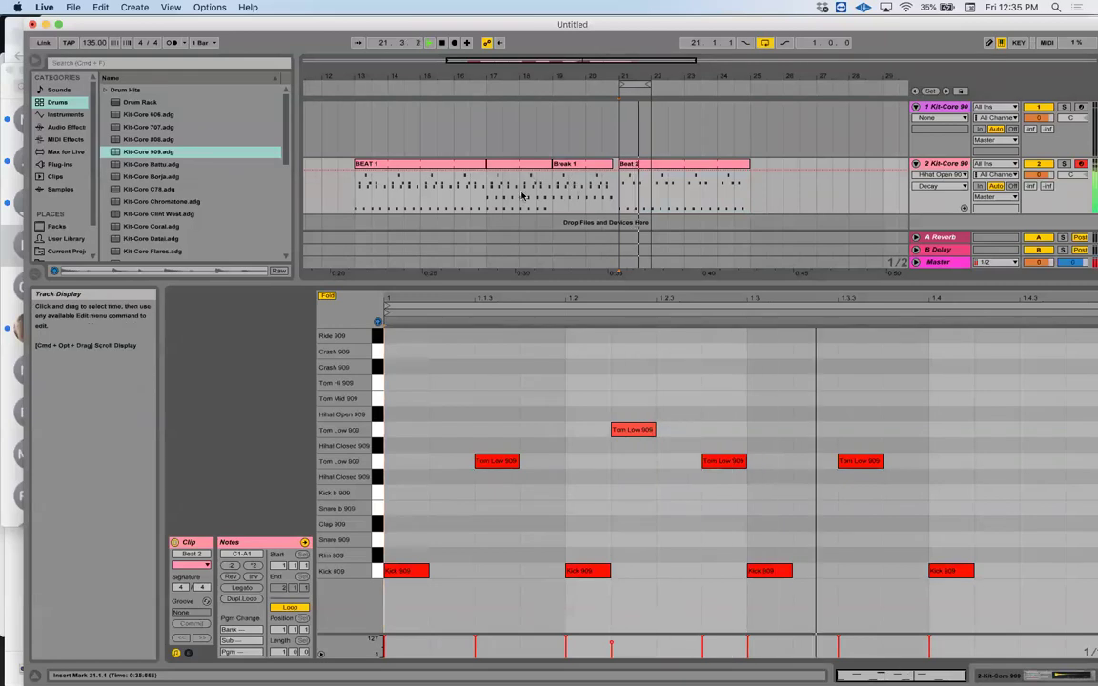
# Replace the Beat 2 clip at bar 21 with a copy of the BEAT 1 clip
pyautogui.click(637, 171)
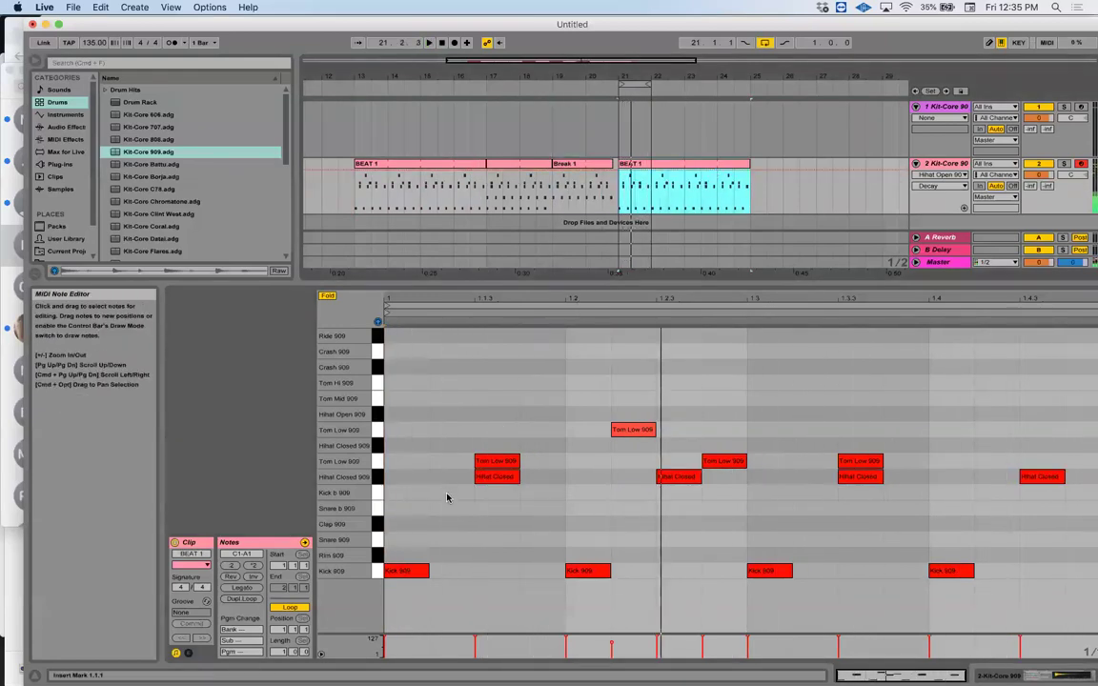
# Add Hihat Closed 909 notes on 1.1.1, 1.1.2 and 1.1.4 of the BEAT 1 clip at bar 21, auditioning the loop
pyautogui.doubleClick(411, 478)
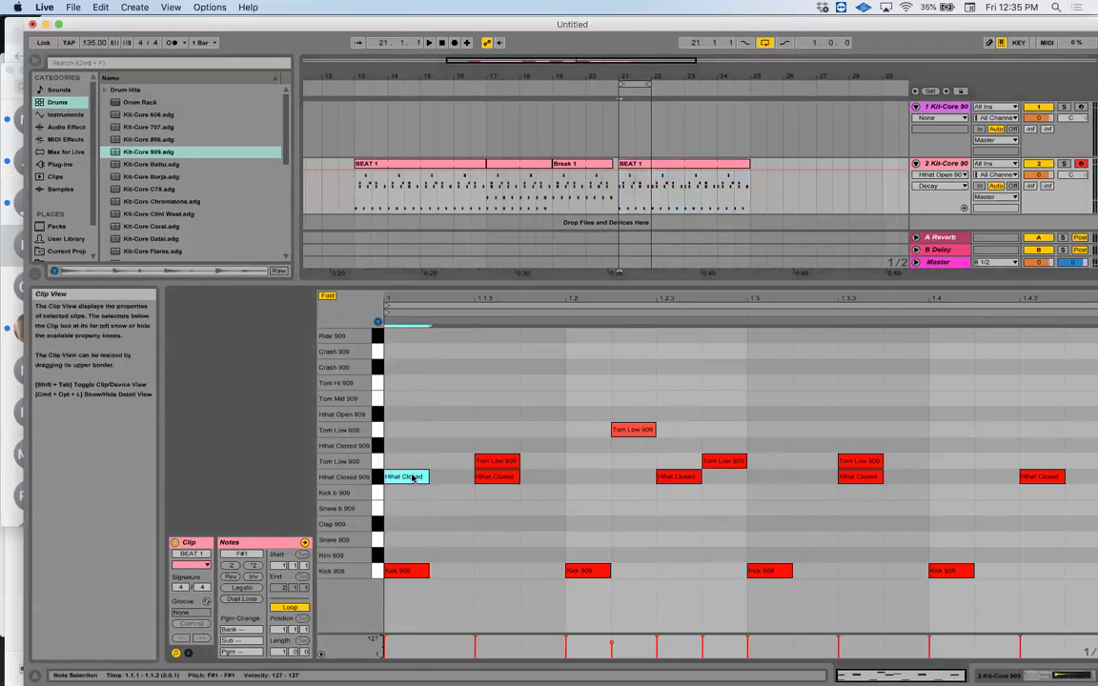
pyautogui.click(862, 451)
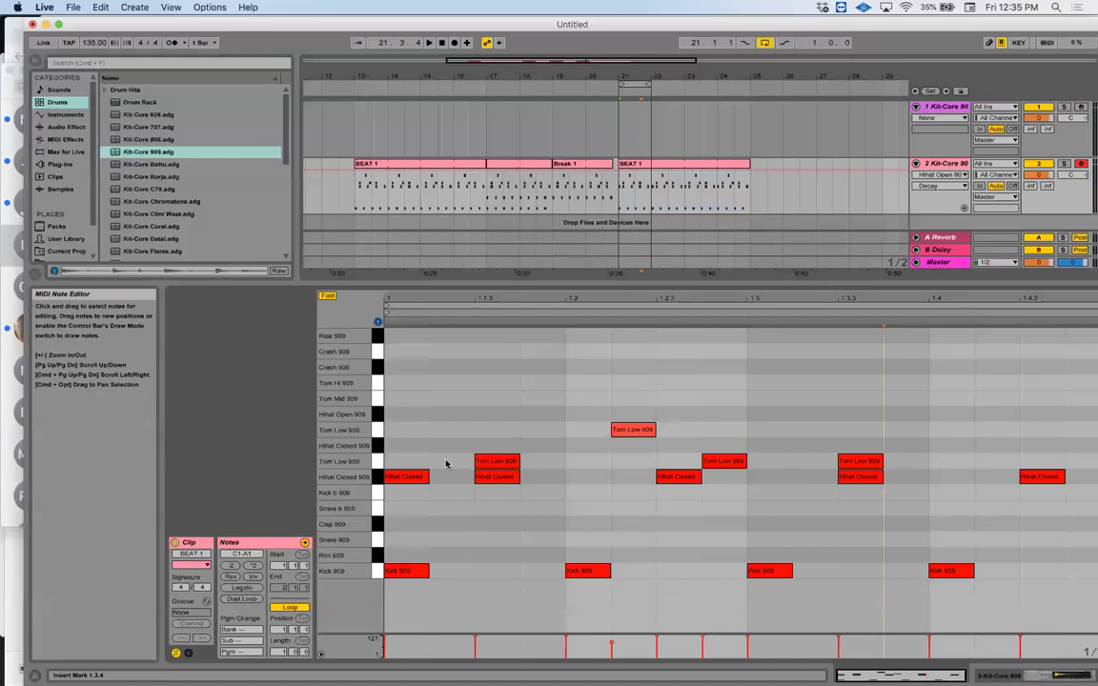
pyautogui.click(413, 478)
pyautogui.moveTo(412, 477); pyautogui.dragTo(462, 481)
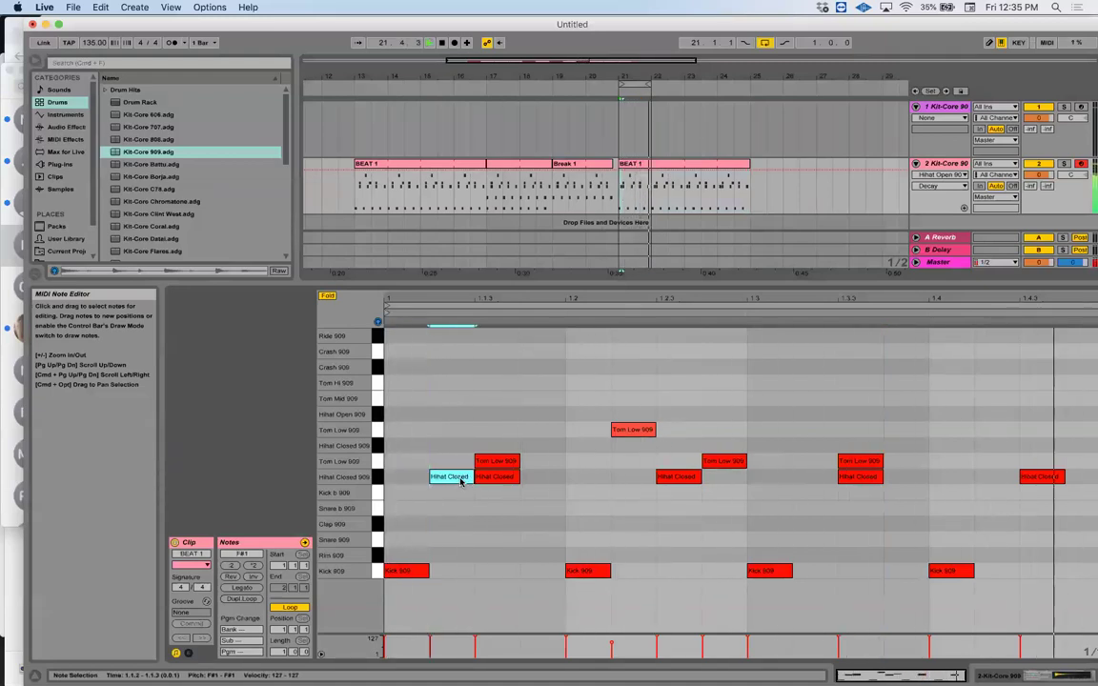
pyautogui.doubleClick(407, 480)
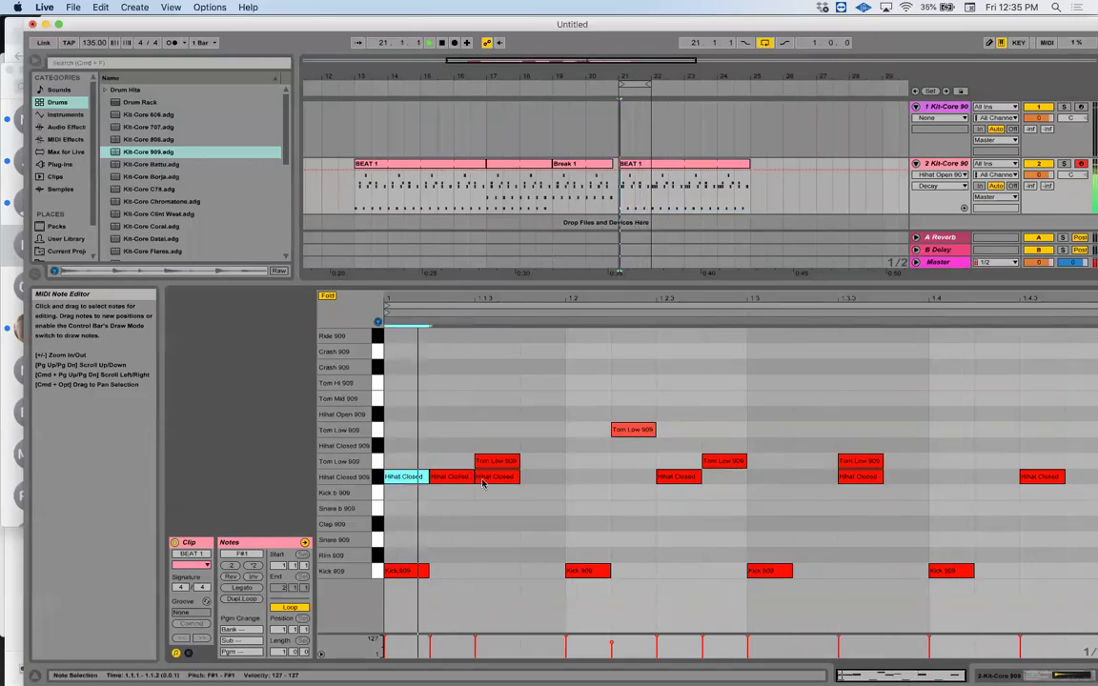
pyautogui.doubleClick(558, 480)
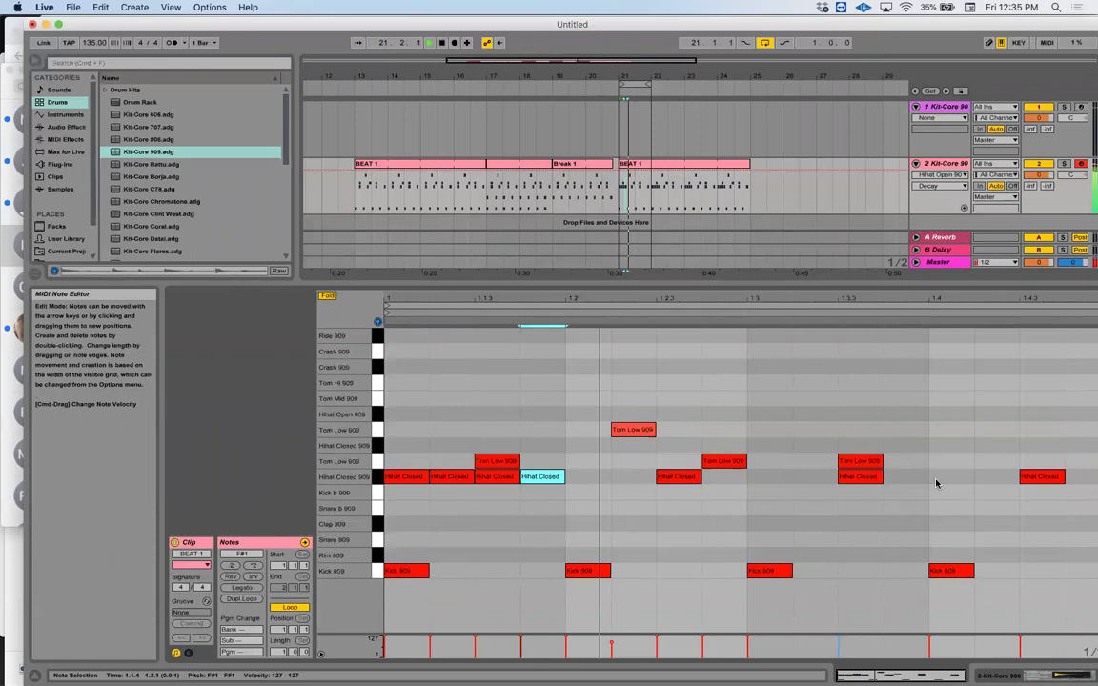
# Add a Hihat Closed 909 note on 1.4.4 and lower its velocity to 83
pyautogui.click(1076, 483)
pyautogui.doubleClick(1077, 484)
pyautogui.moveTo(1066, 639); pyautogui.dragTo(1066, 645)
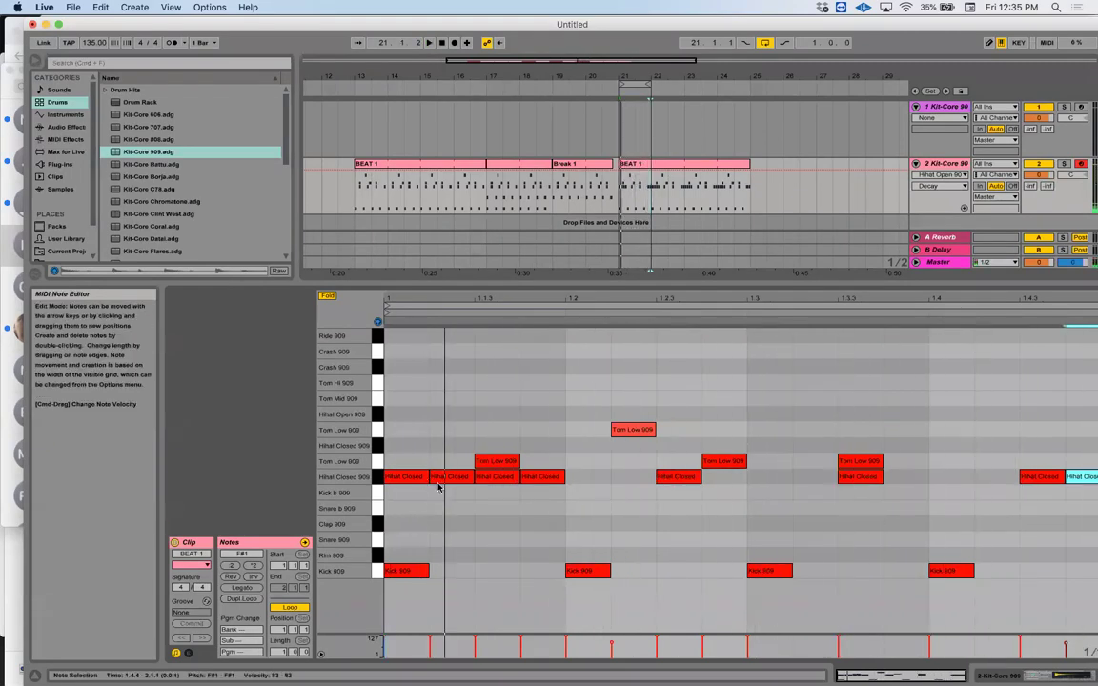
# Lower the velocities of the clip's first three closed hi-hats so they build up in volume, and play the loop
pyautogui.click(384, 641)
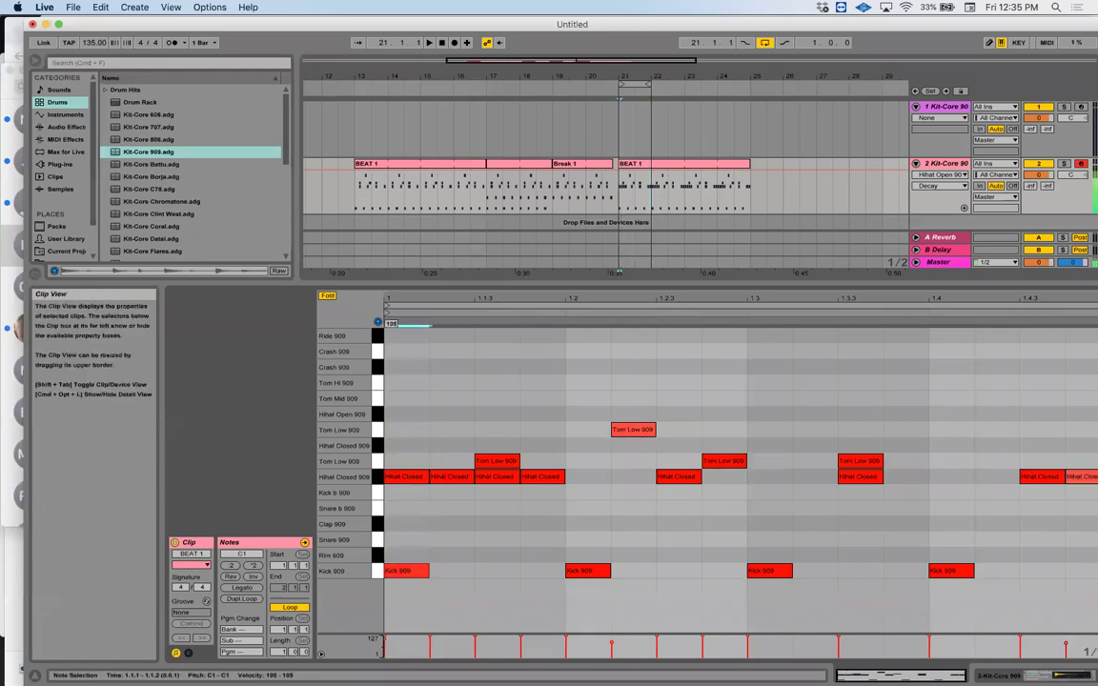
pyautogui.moveTo(400, 502); pyautogui.dragTo(492, 477)
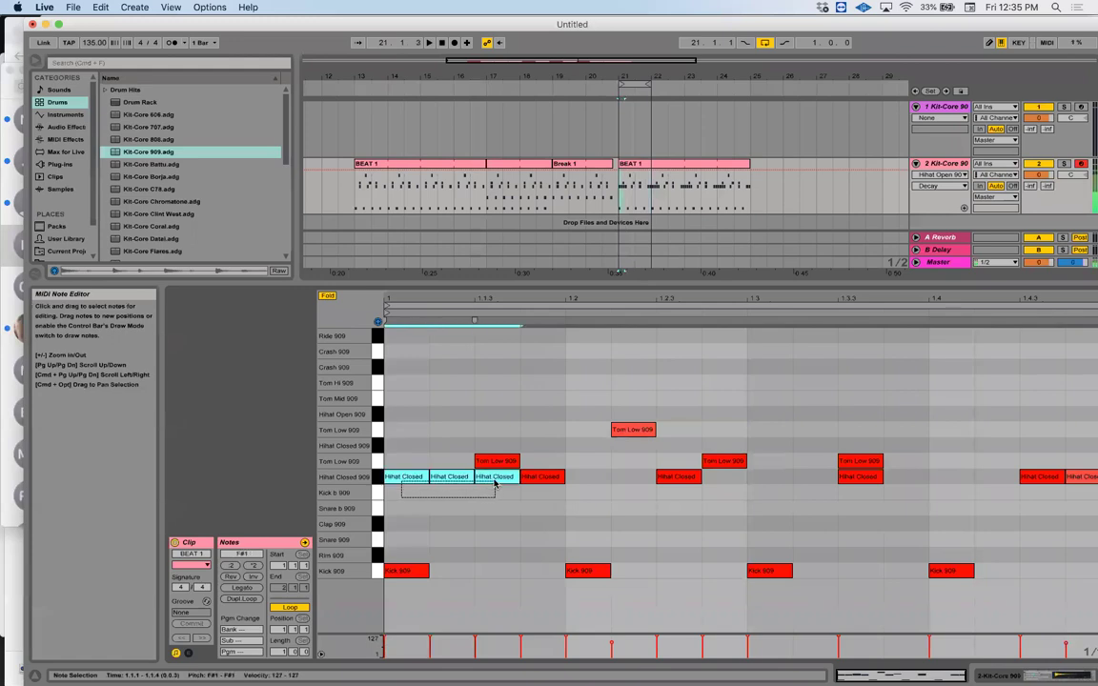
pyautogui.moveTo(428, 631)
pyautogui.mouseDown()
pyautogui.moveTo(428, 652)
pyautogui.moveTo(475, 646)
pyautogui.mouseUp()
pyautogui.click(452, 477)
pyautogui.press('space')
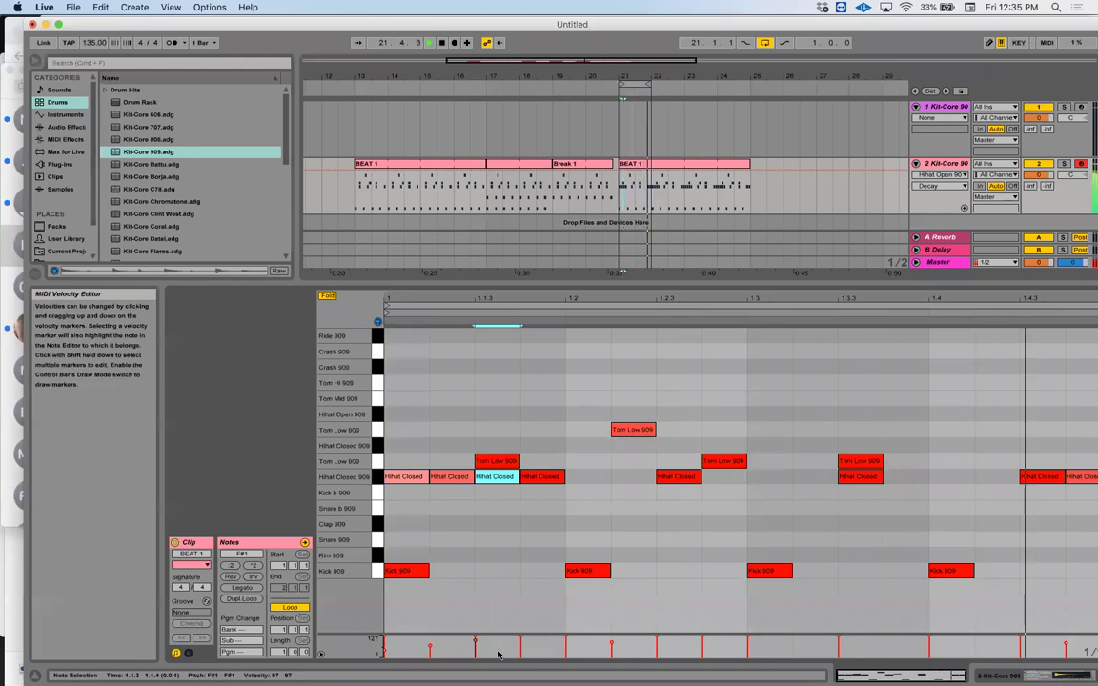
pyautogui.hotkey('alt', 'Left')
pyautogui.hotkey('alt', 'Left')
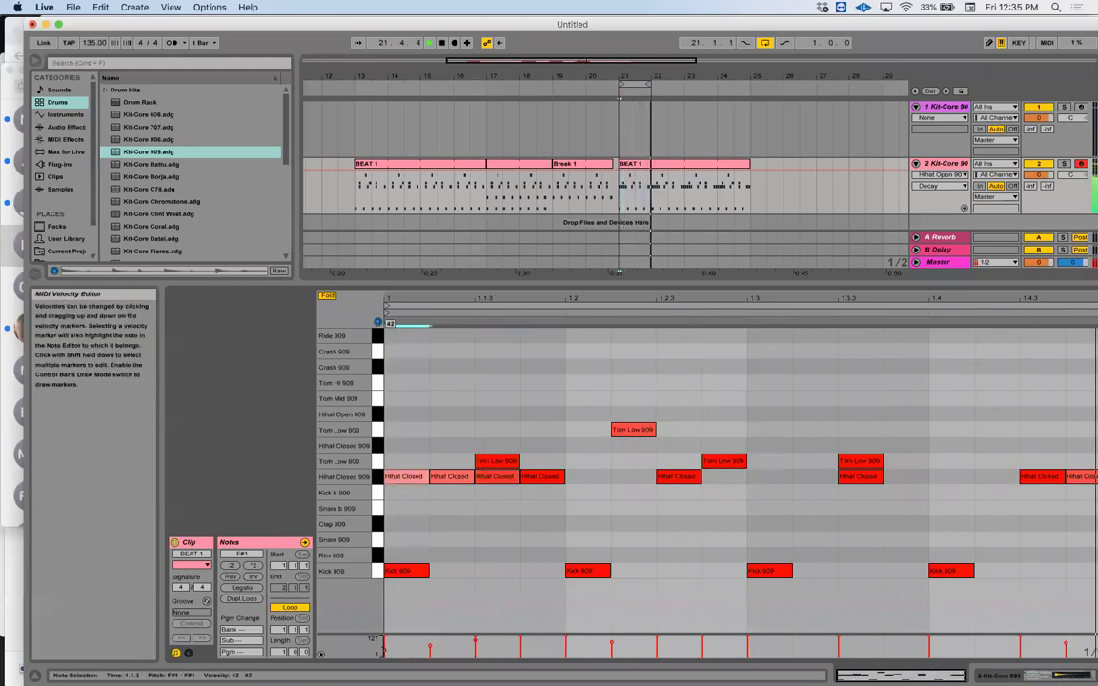
pyautogui.hotkey('alt', 'Right')
pyautogui.hotkey('alt', 'Right')
pyautogui.click(430, 591)
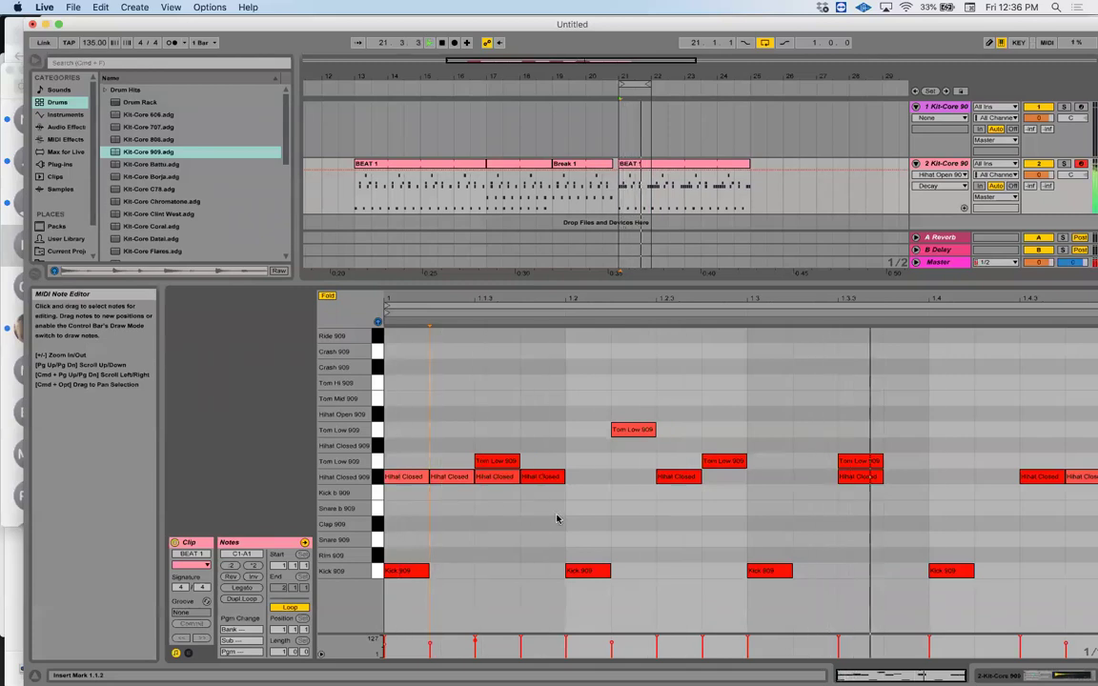
# Move all Hihat Closed 909 notes of the bar 21 clip down to the Clap 909 lane and audition them
pyautogui.click(488, 195)
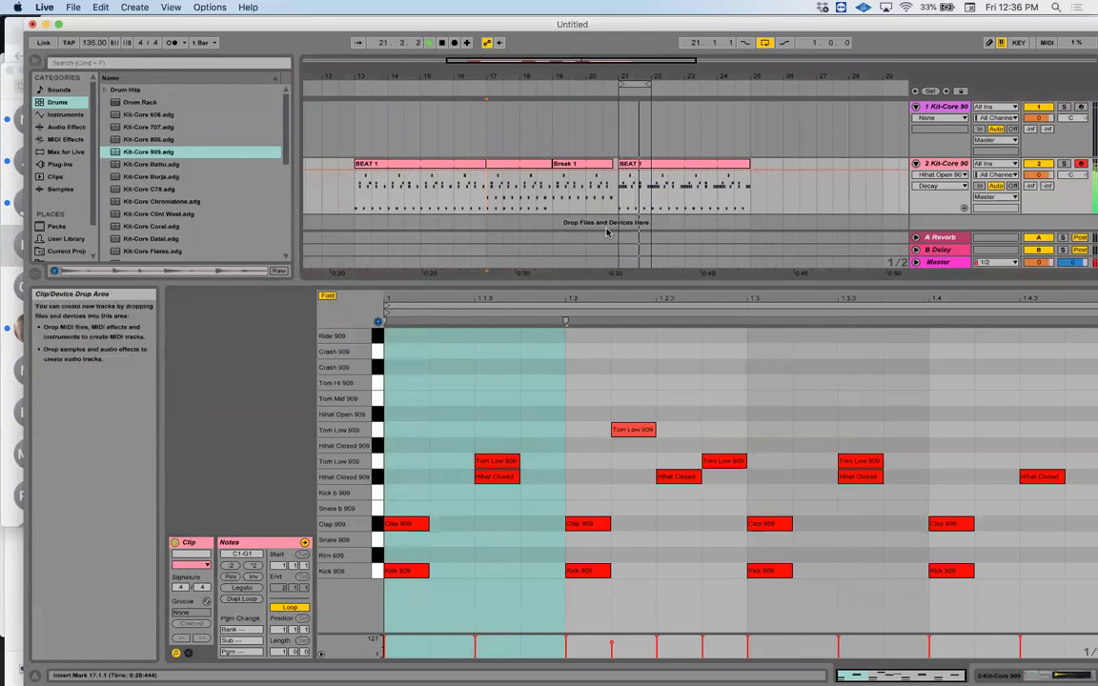
pyautogui.click(643, 165)
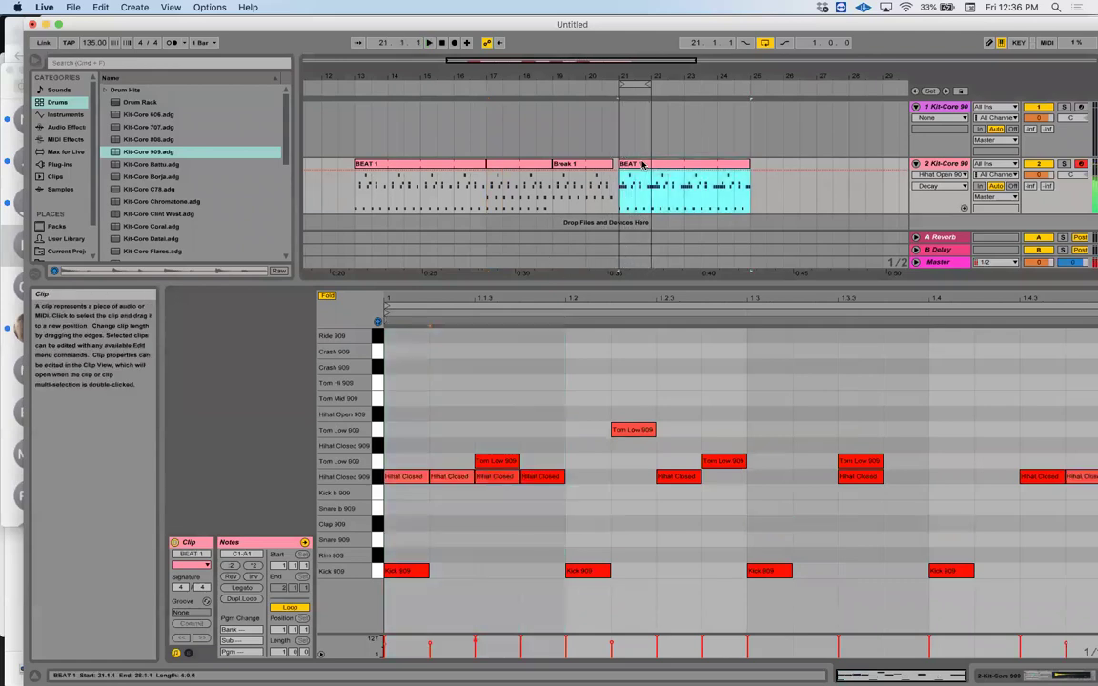
pyautogui.click(378, 477)
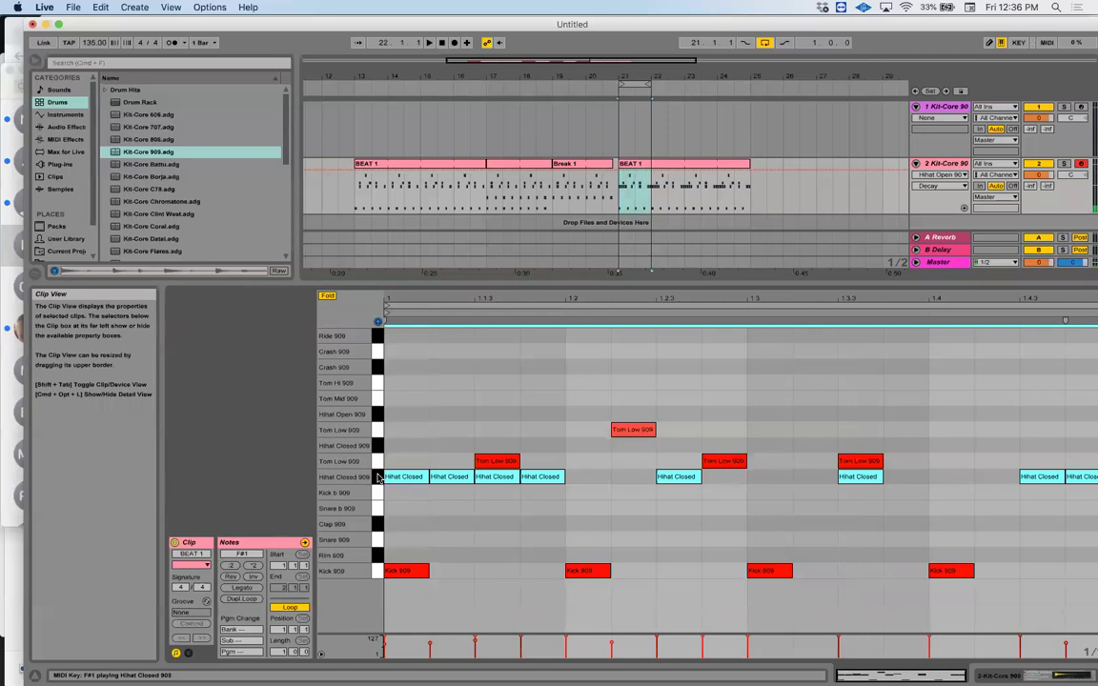
pyautogui.press('Down')
pyautogui.press('Down')
pyautogui.press('Down')
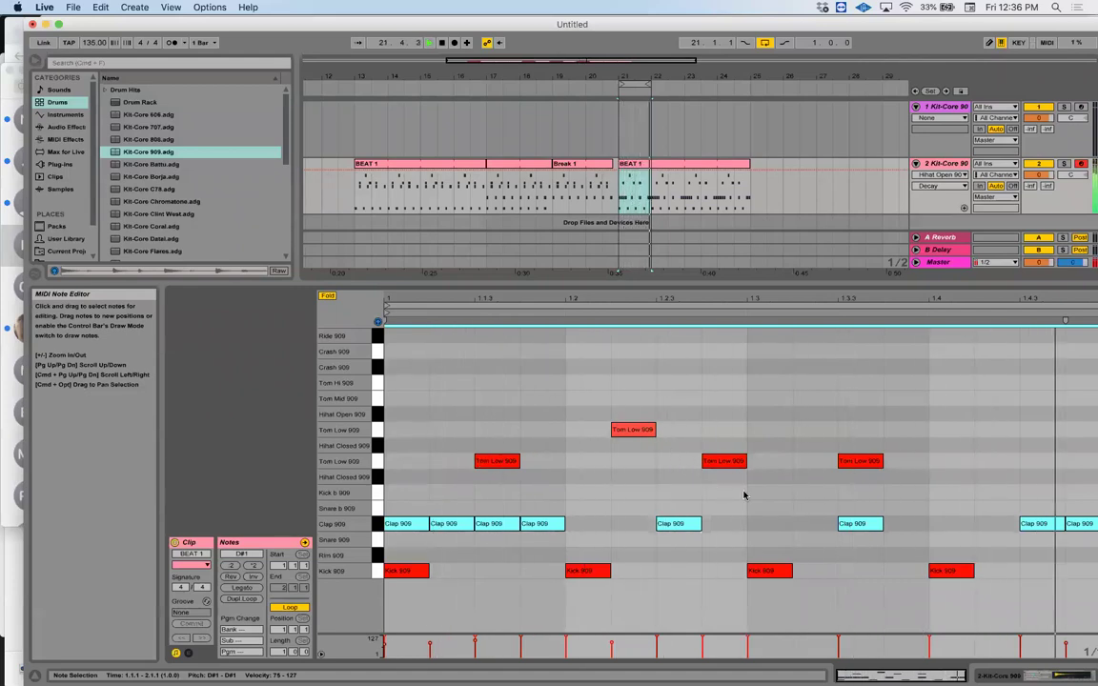
pyautogui.press('space')
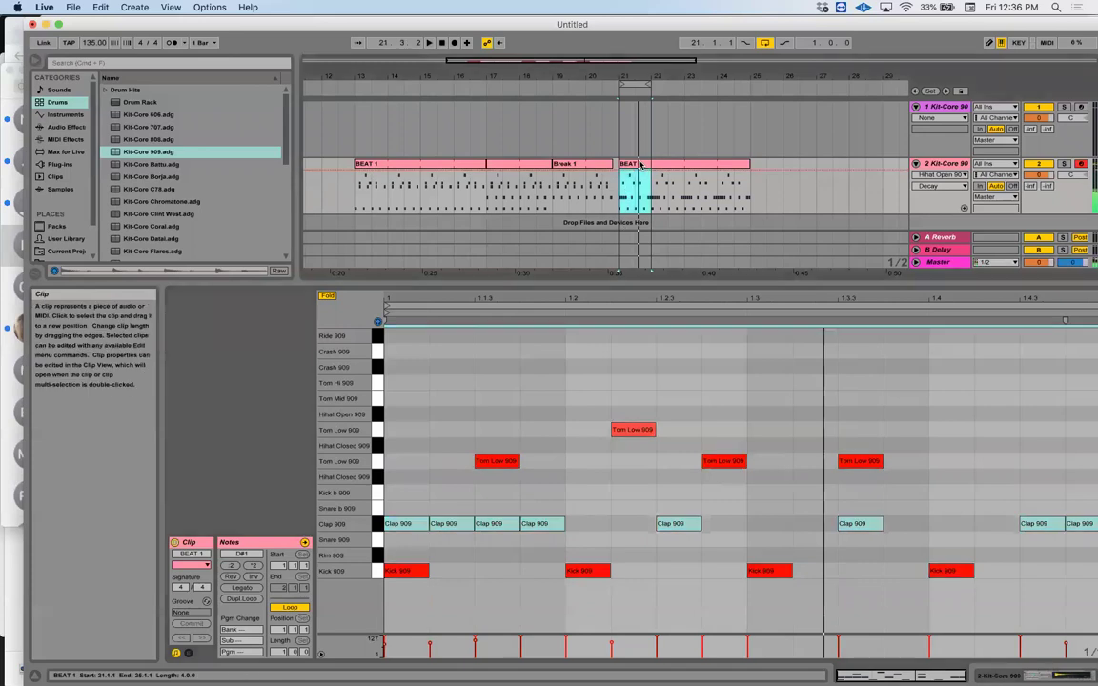
# Split the BEAT 1 clip at bar 23 and move the second half's claps back up to the Hihat Closed 909 lane
pyautogui.click(713, 181)
pyautogui.moveTo(706, 170); pyautogui.dragTo(750, 172)
pyautogui.click(377, 525)
pyautogui.press('Up')
pyautogui.press('Up')
pyautogui.press('Up')
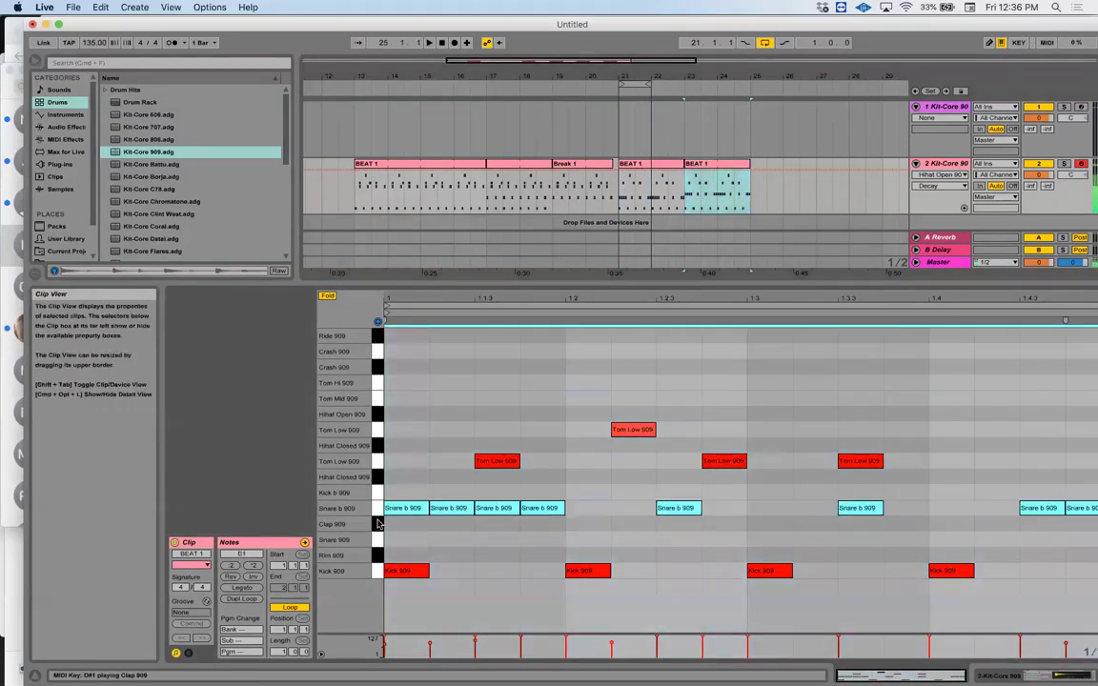
# Turn off arrangement looping and play the arrangement from bar 15 into the new section at bar 21
pyautogui.click(536, 189)
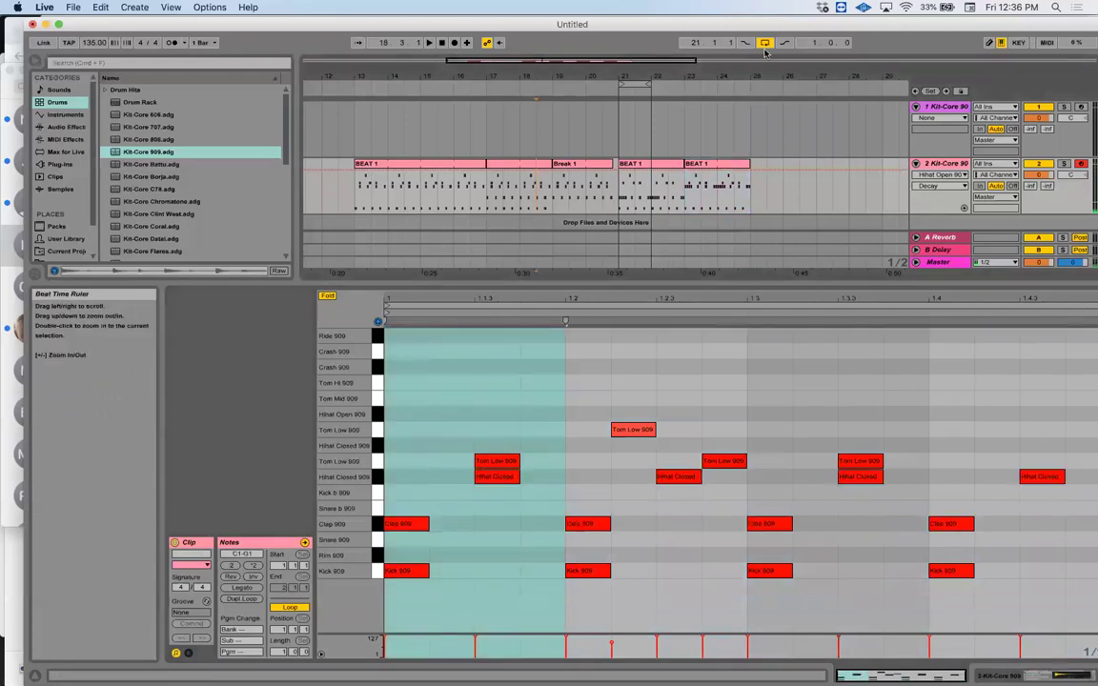
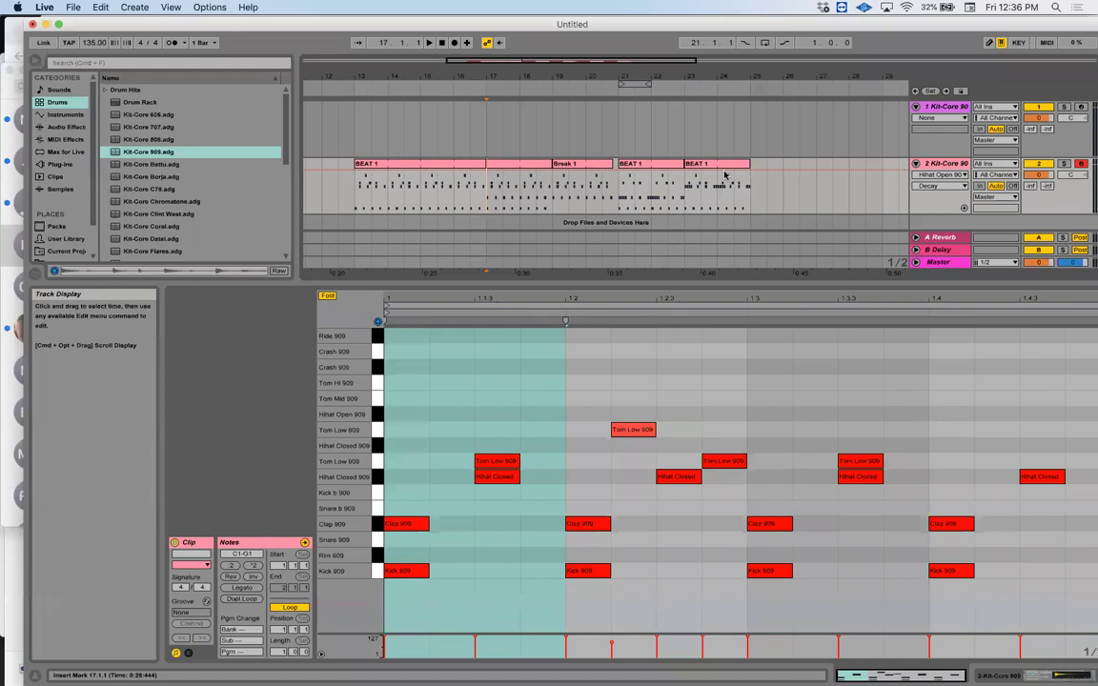
pyautogui.click(434, 201)
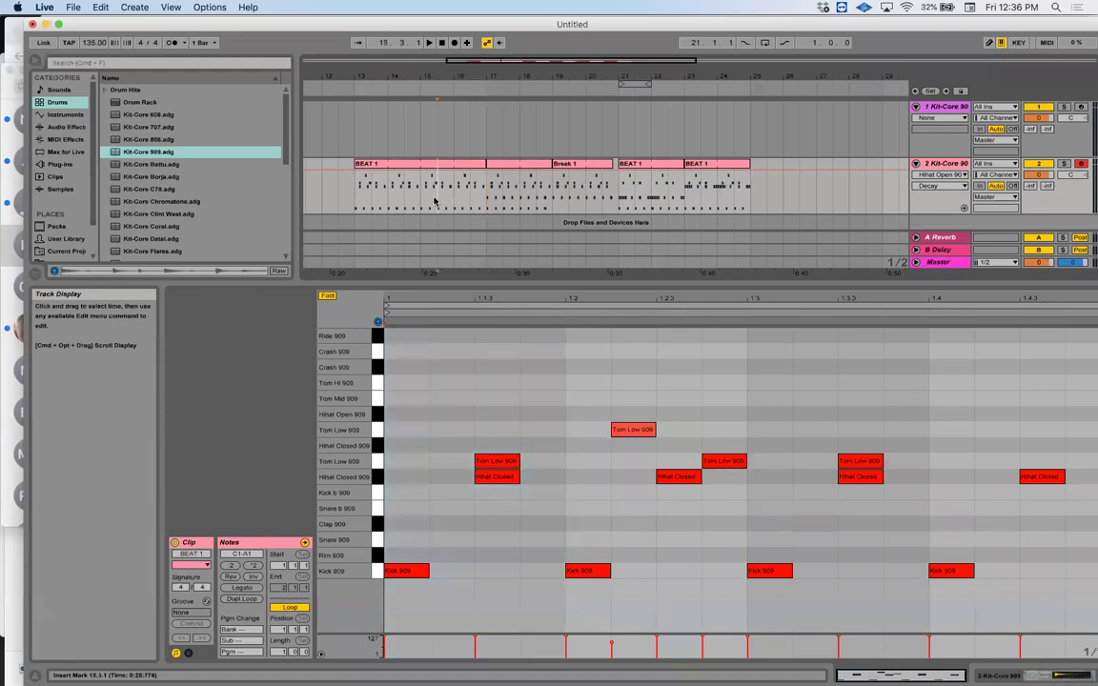
pyautogui.press('space')
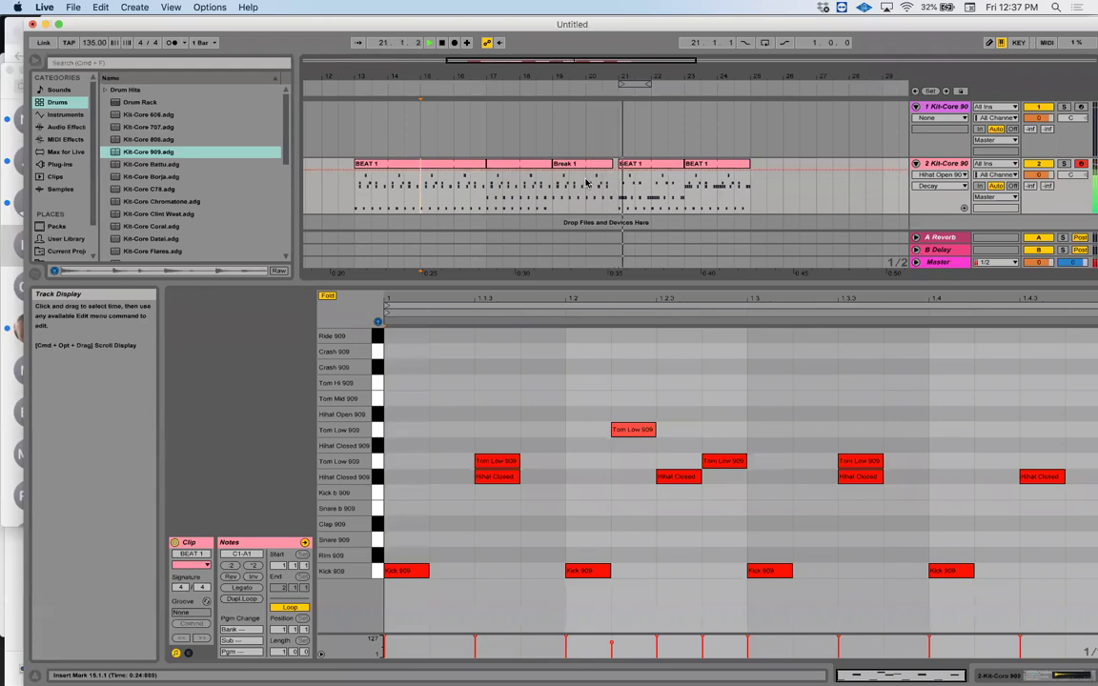
pyautogui.press('space')
# Insert a copy of the bar 21 clap clip at bar 23, and delete the claps after beat one in the bar 21 clip
pyautogui.click(652, 165)
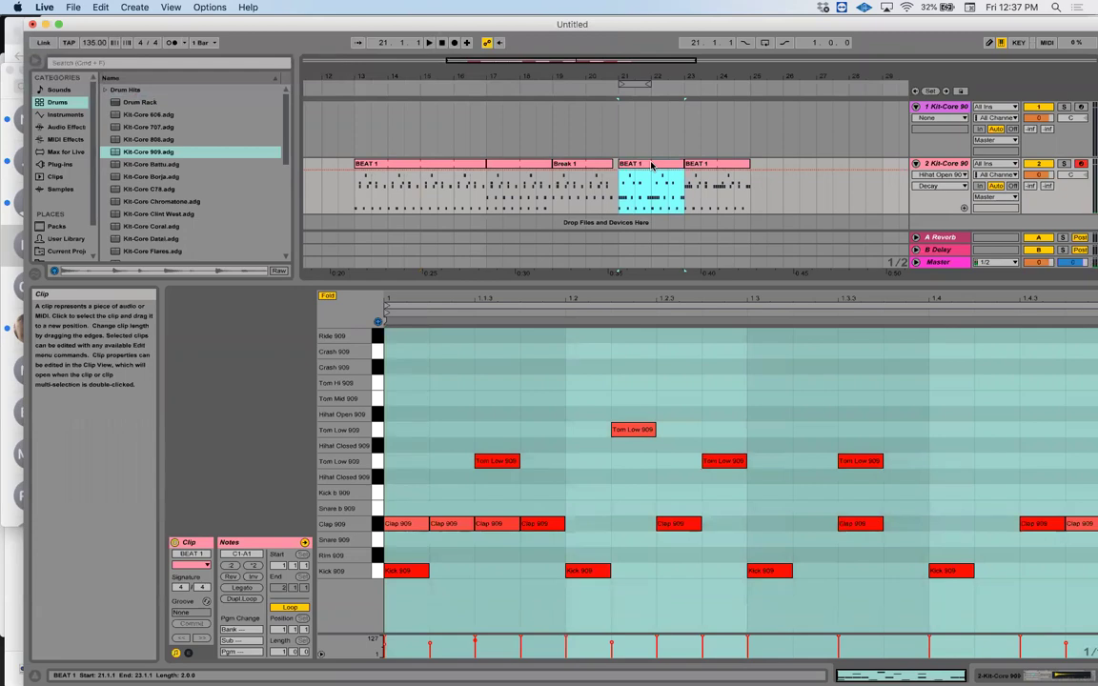
pyautogui.click(706, 168)
pyautogui.press('super+d')
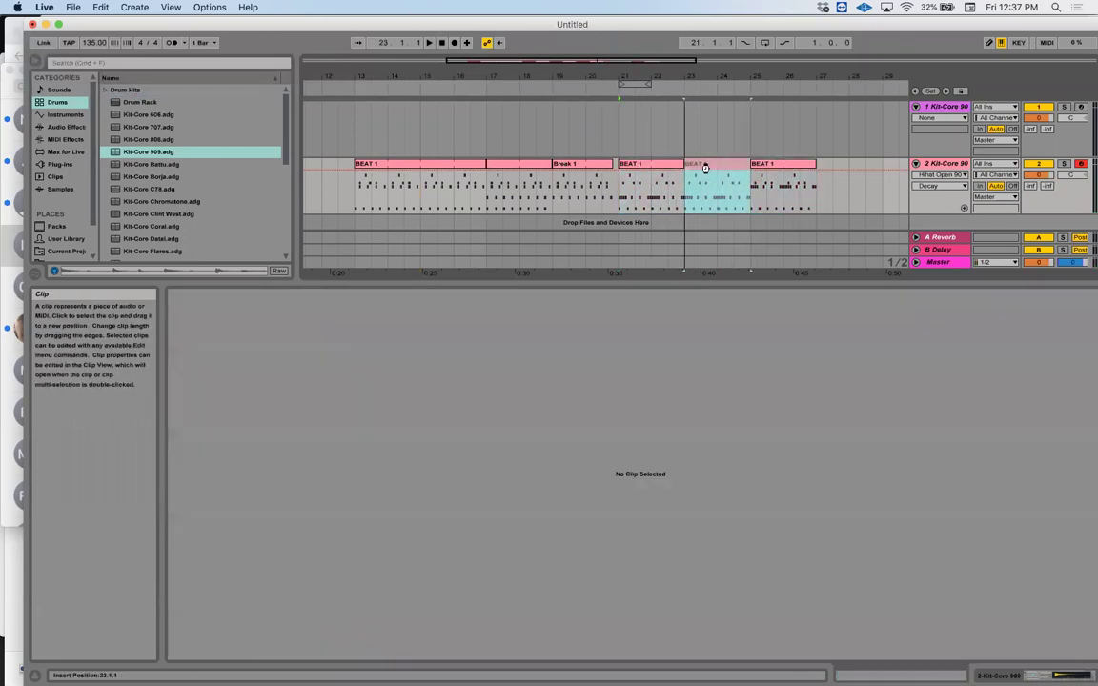
pyautogui.click(706, 167)
pyautogui.moveTo(601, 516); pyautogui.dragTo(1087, 530)
pyautogui.press('Delete')
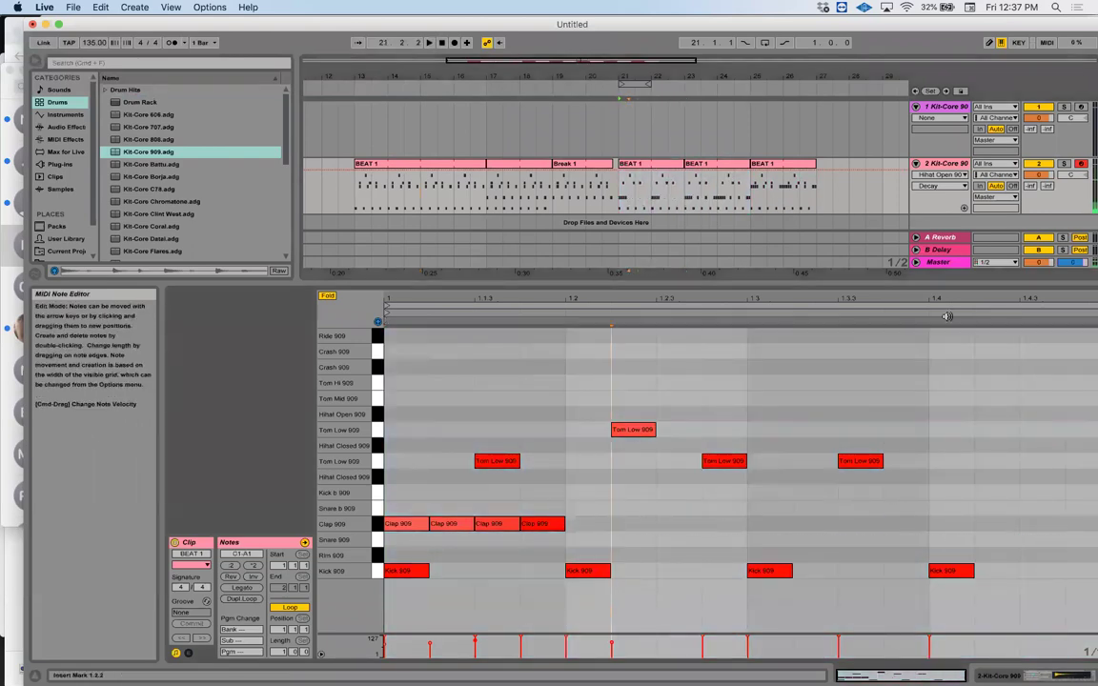
# Play from bar 19 and trim the end of the BEAT 1 clip at bar 23, leaving a short gap before bar 25
pyautogui.click(588, 197)
pyautogui.press('space')
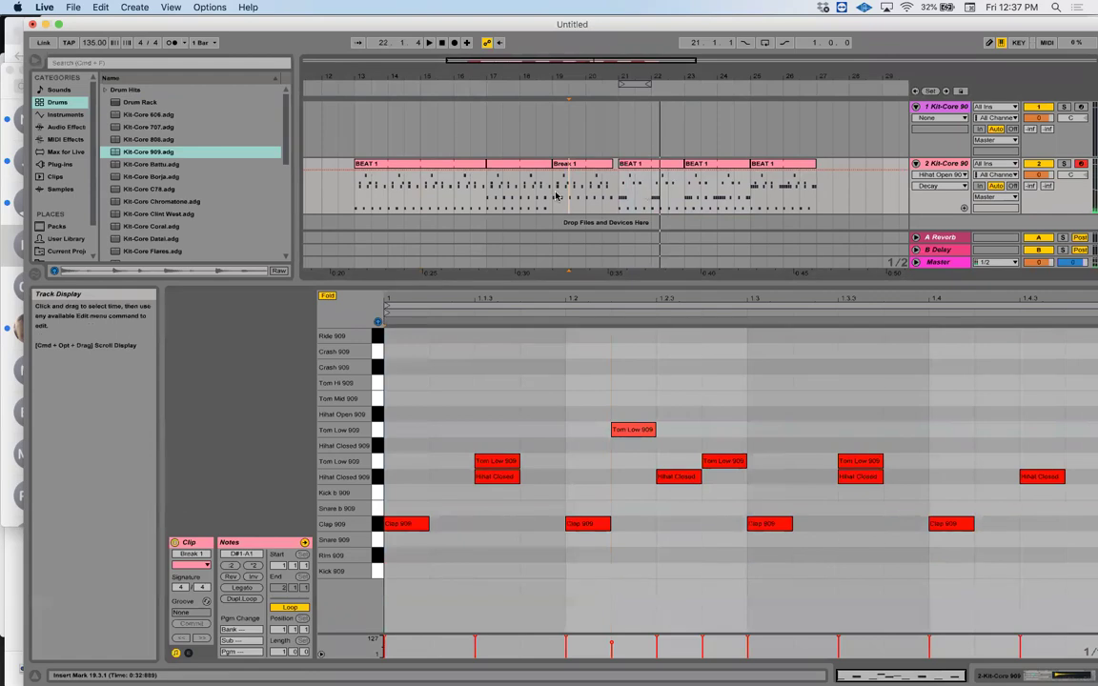
pyautogui.press('space')
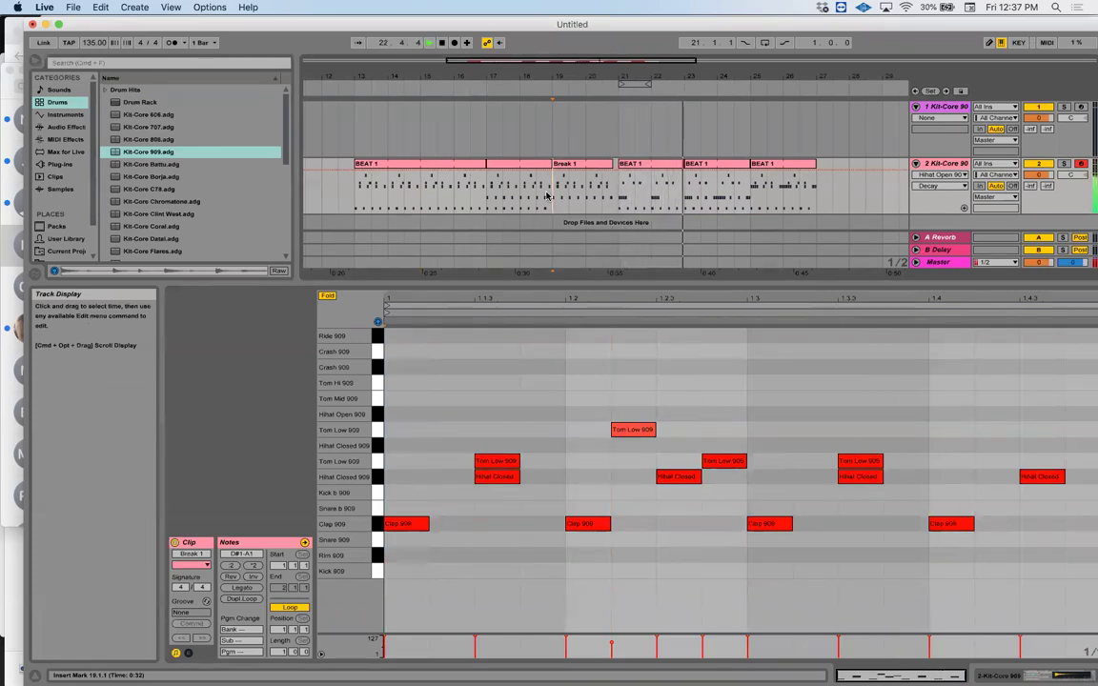
pyautogui.press('space')
pyautogui.click(734, 164)
pyautogui.press('Right')
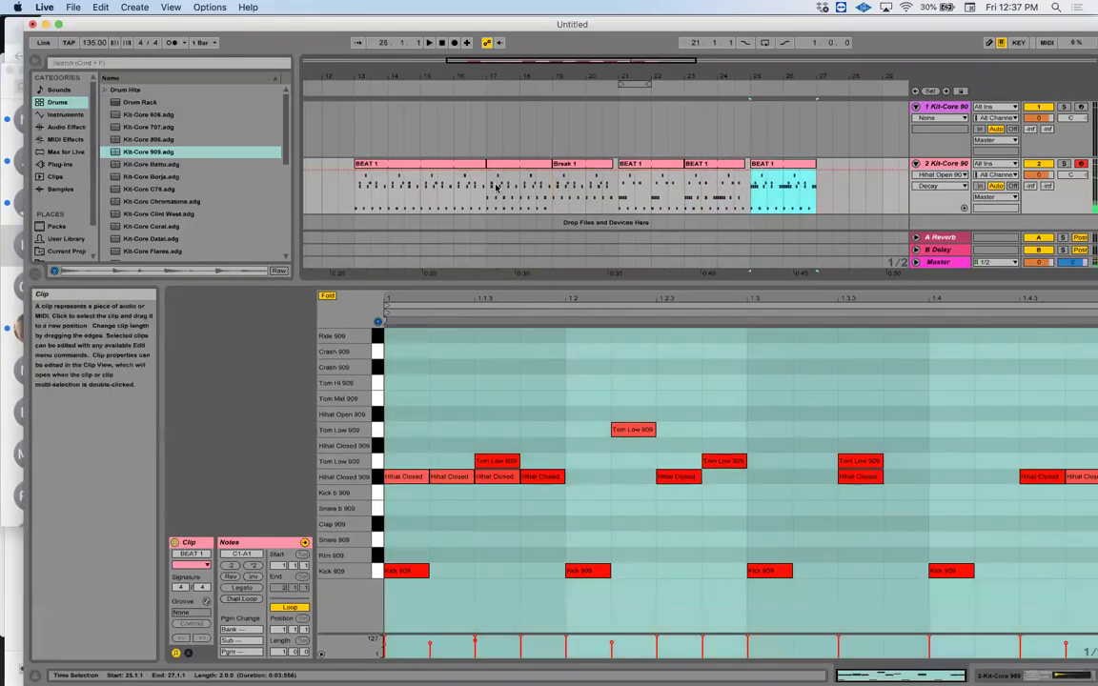
# Play the arrangement from the Break 1 clip at bar 19 to check the transition into the clap section
pyautogui.click(467, 193)
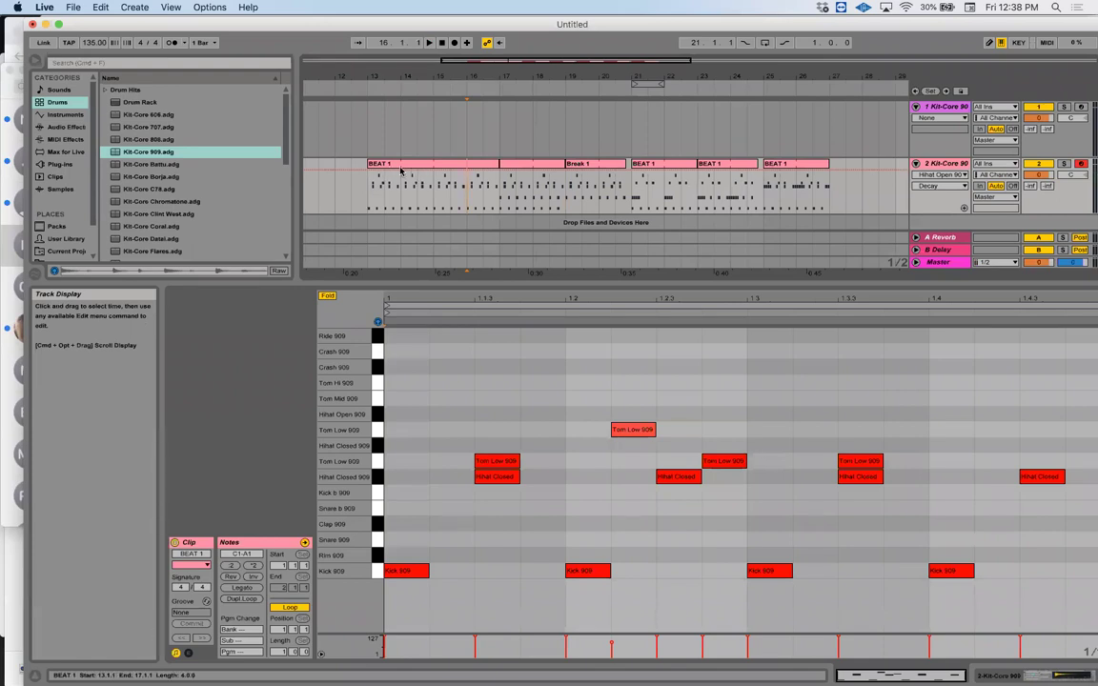
pyautogui.hscroll(3, 540, 194)
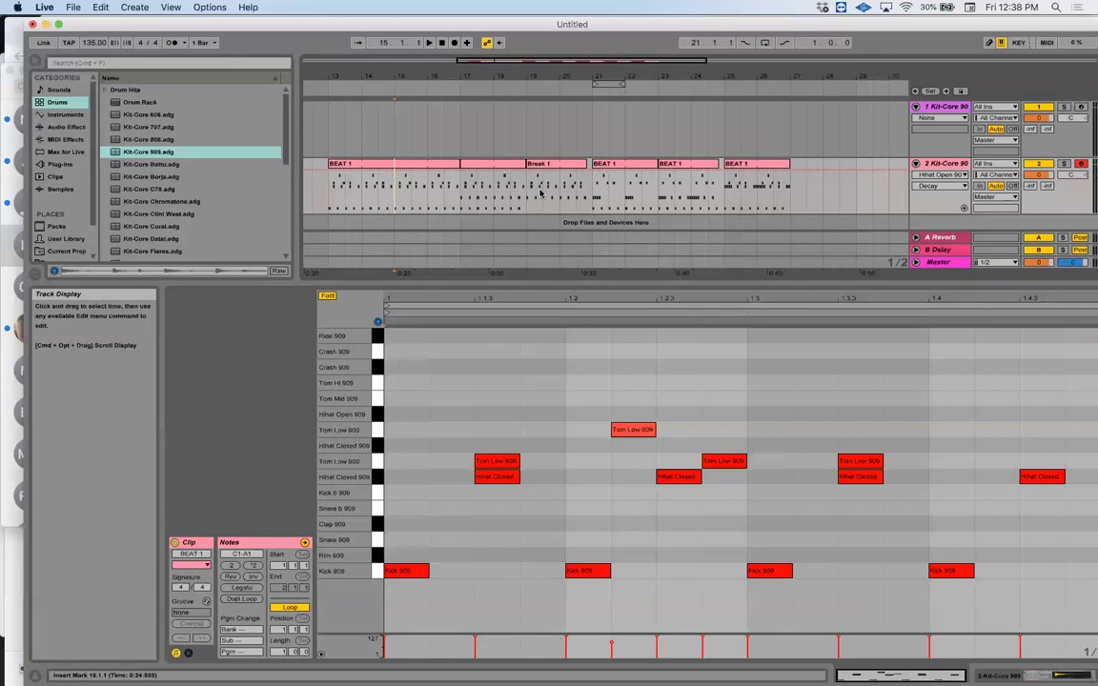
pyautogui.hscroll(4, 558, 197)
pyautogui.click(483, 196)
pyautogui.press('space')
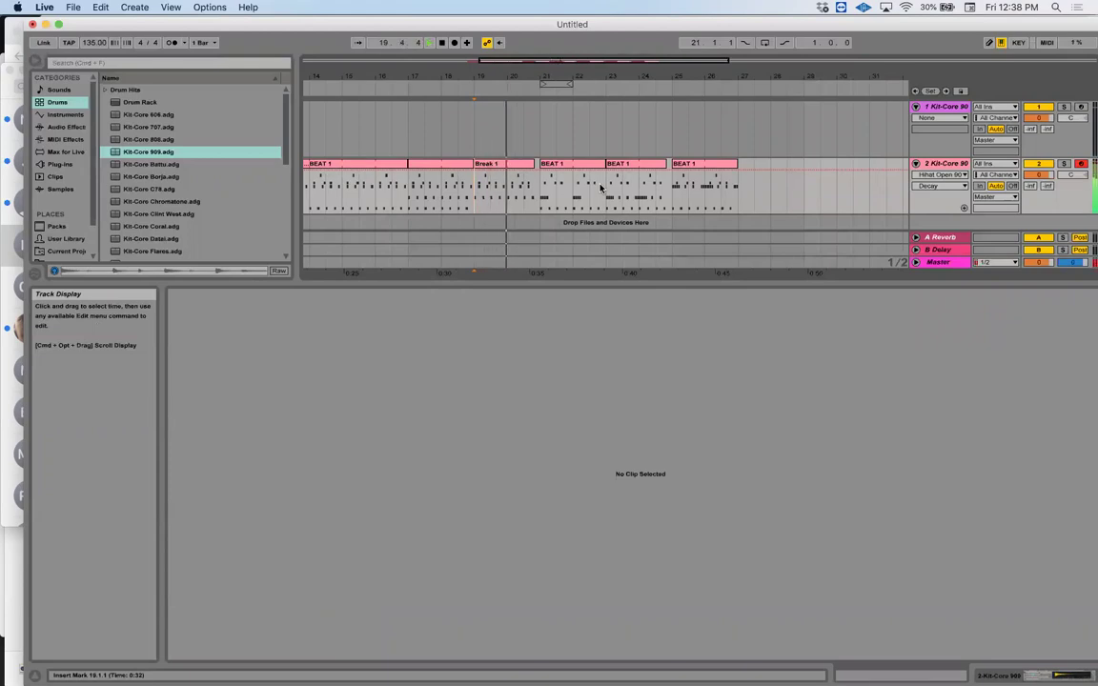
# Stop playback and move the three BEAT 1 variation clips from bar 21 so they start at bar 29
pyautogui.click(568, 173)
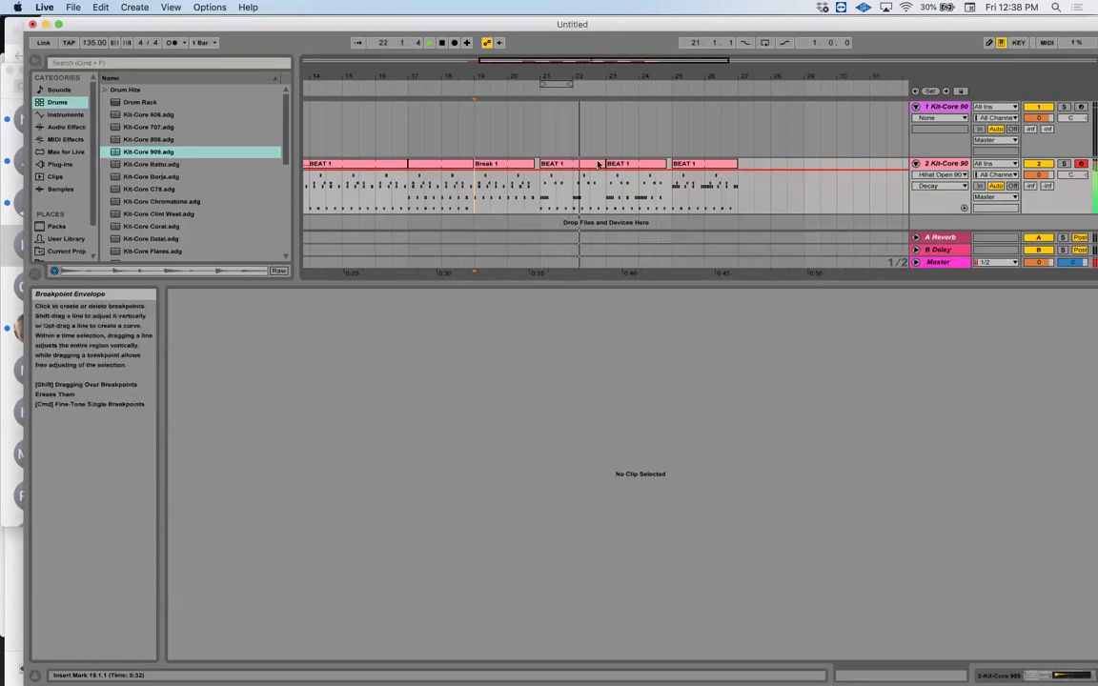
pyautogui.click(565, 166)
pyautogui.press('space')
pyautogui.keyDown('shift'); pyautogui.click(722, 166); pyautogui.keyUp('shift')
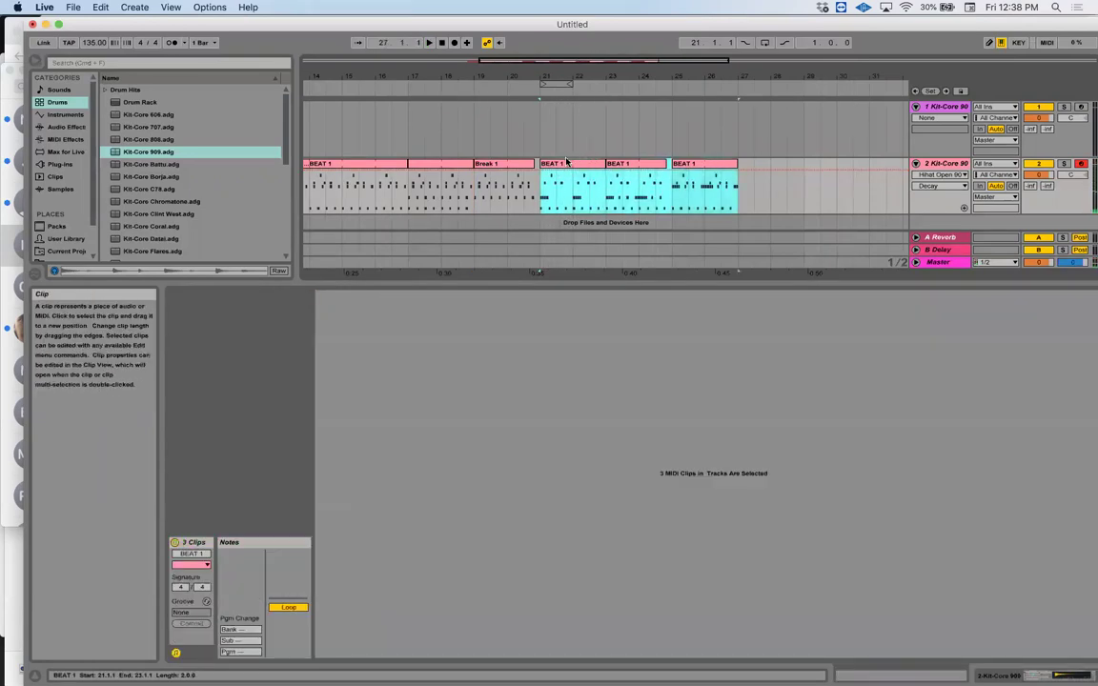
pyautogui.moveTo(591, 173); pyautogui.dragTo(856, 174)
# Paste a copy of the original four-bar BEAT 1 clip from bar 13 at bar 21
pyautogui.hscroll(-5, 477, 152)
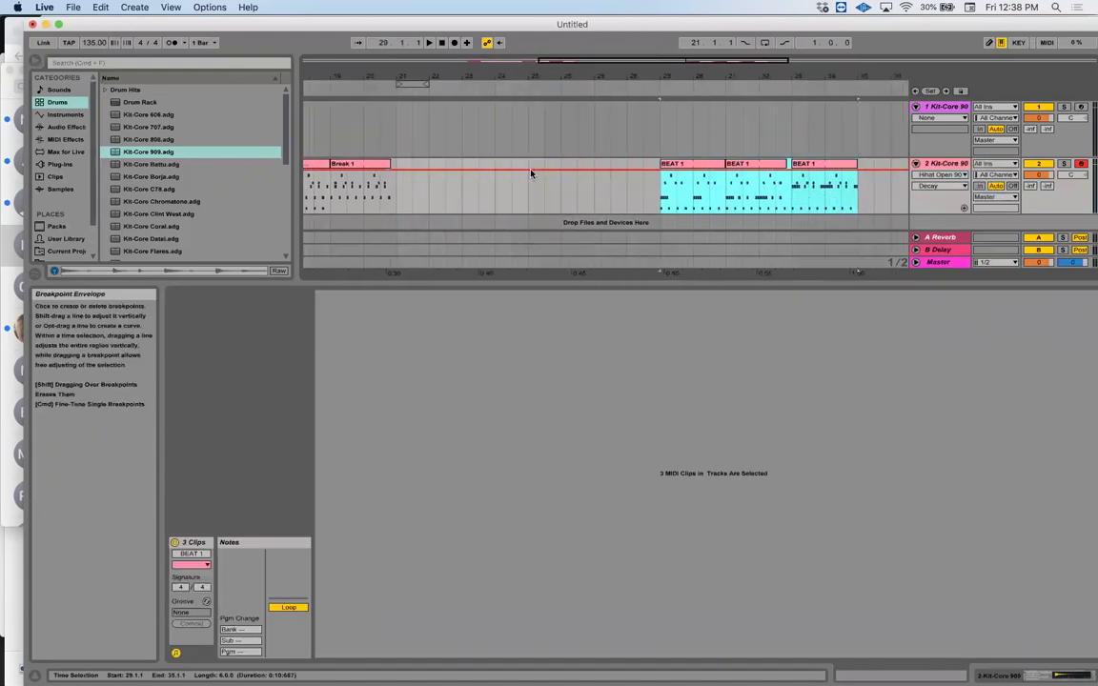
pyautogui.moveTo(410, 191); pyautogui.dragTo(667, 191)
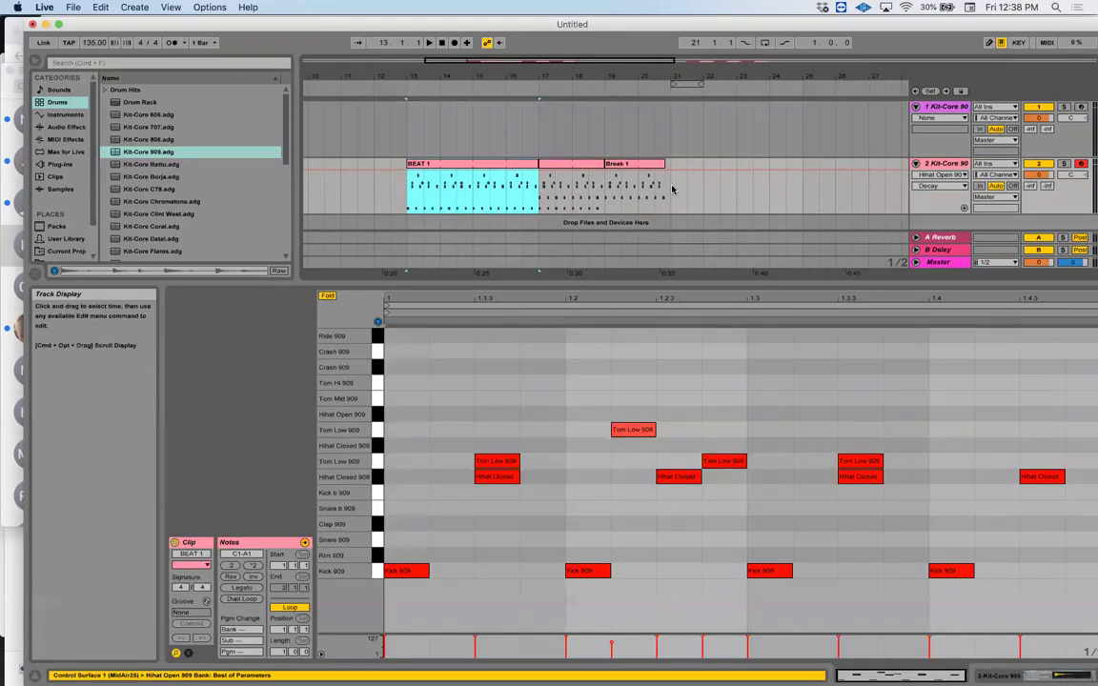
pyautogui.click(673, 189)
pyautogui.press('super+v')
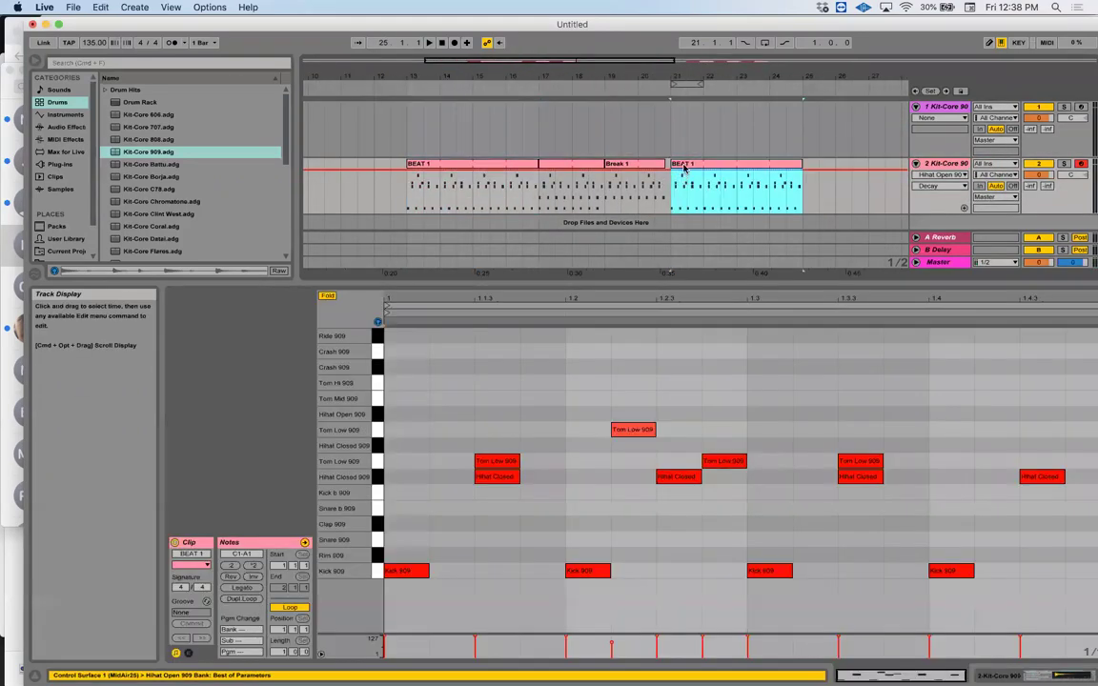
# Move the lower closed hi-hat notes in the BEAT 1 clip at bar 21 up to Hihat Open 909
pyautogui.click(378, 480)
pyautogui.press('Up')
pyautogui.press('Up')
pyautogui.press('Up')
pyautogui.press('Up')
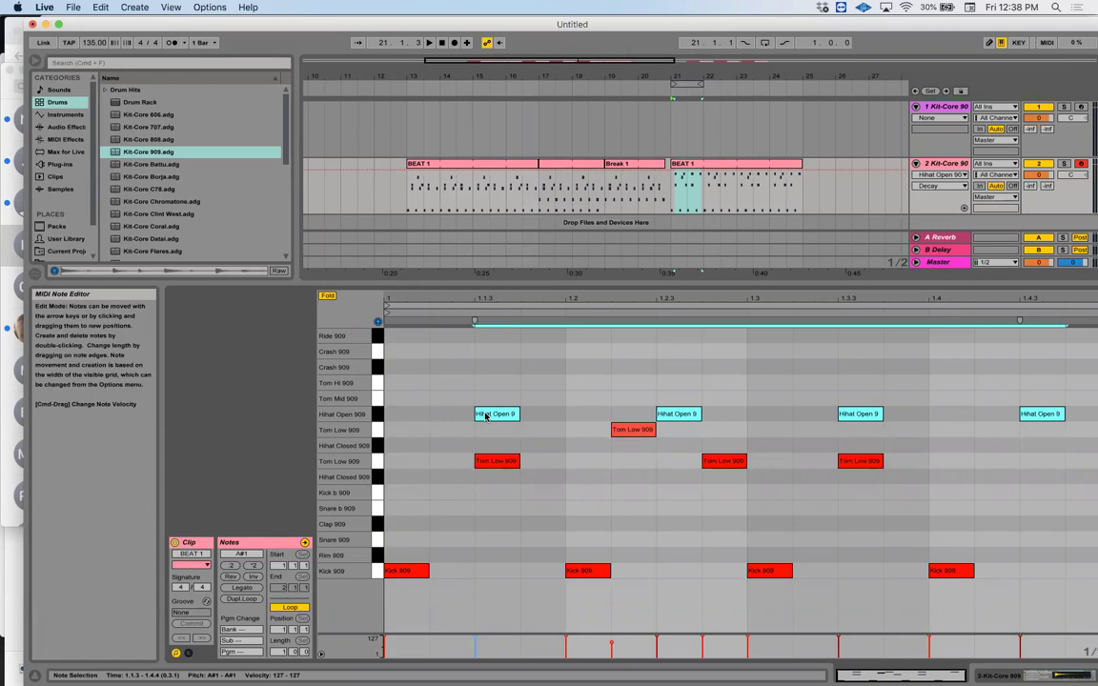
# Compare the BEAT 1 clip's note view with the kit's device view showing the Hihat Open 909 controls
pyautogui.click(675, 217)
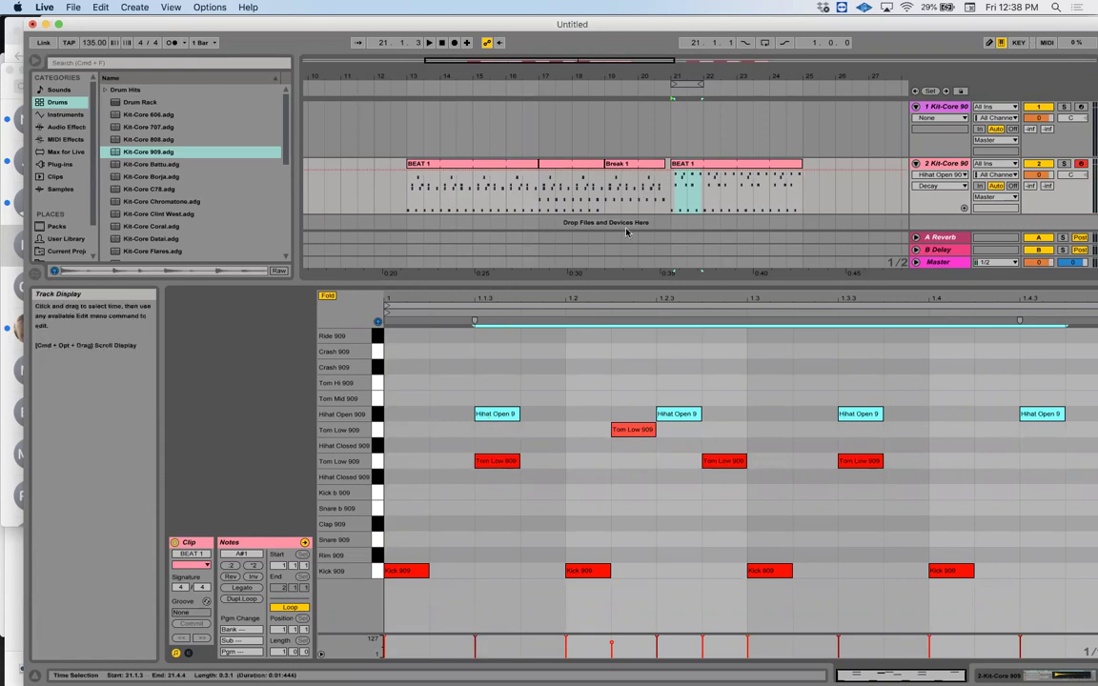
pyautogui.hotkey('shift', 'Tab')
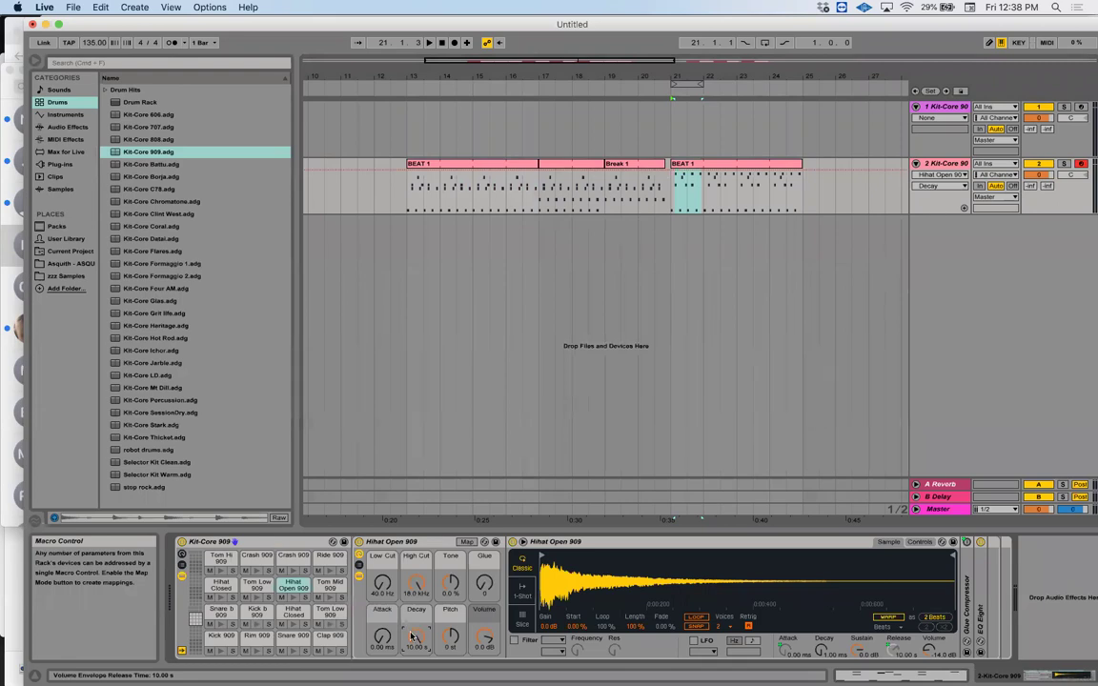
pyautogui.hotkey('shift', 'Tab')
pyautogui.hotkey('shift', 'Tab')
pyautogui.hotkey('shift', 'Tab')
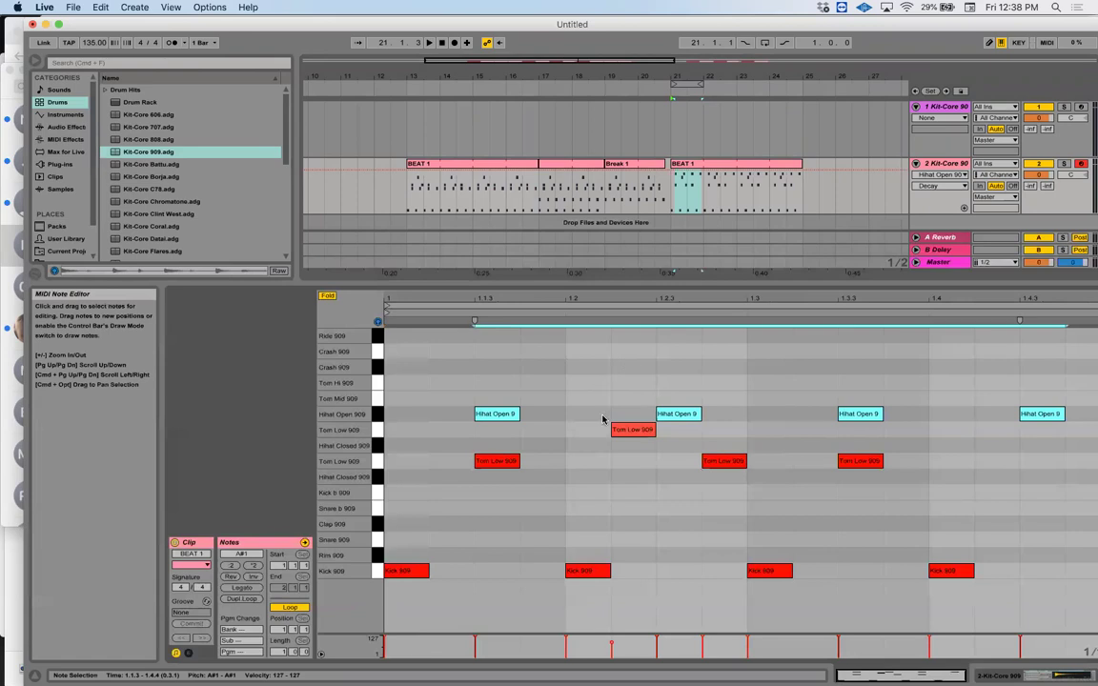
pyautogui.hotkey('shift', 'Tab')
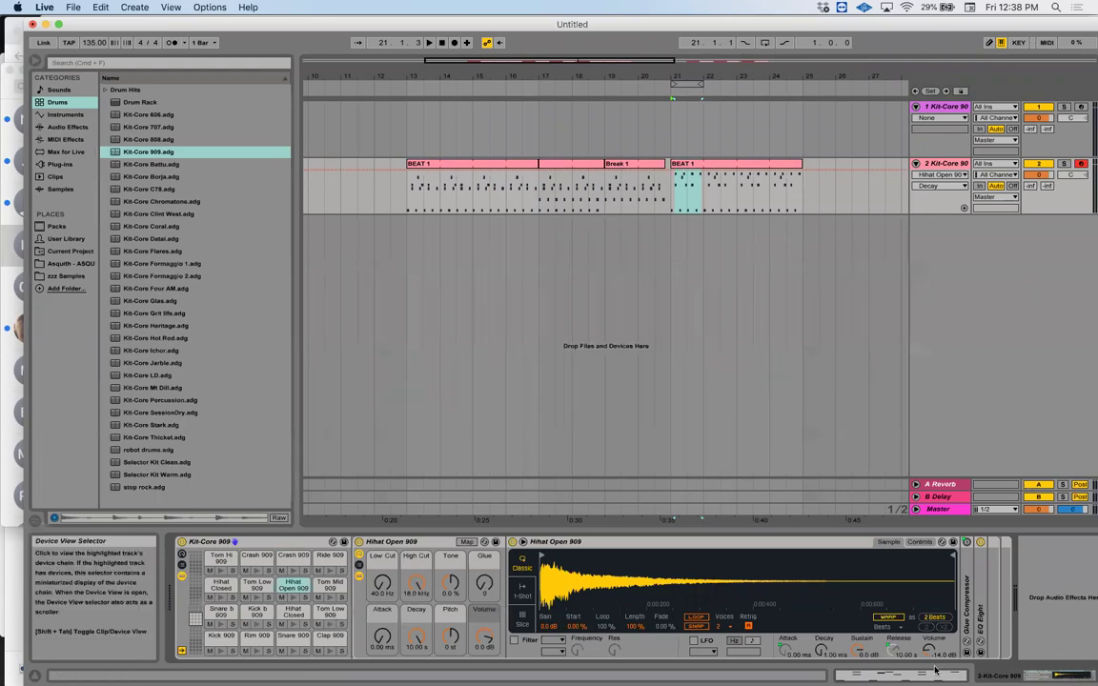
pyautogui.hotkey('shift', 'Tab')
pyautogui.hotkey('shift', 'Tab')
# Play from bar 21 and shorten the Hihat Open 909 Decay to 291 ms
pyautogui.click(707, 164)
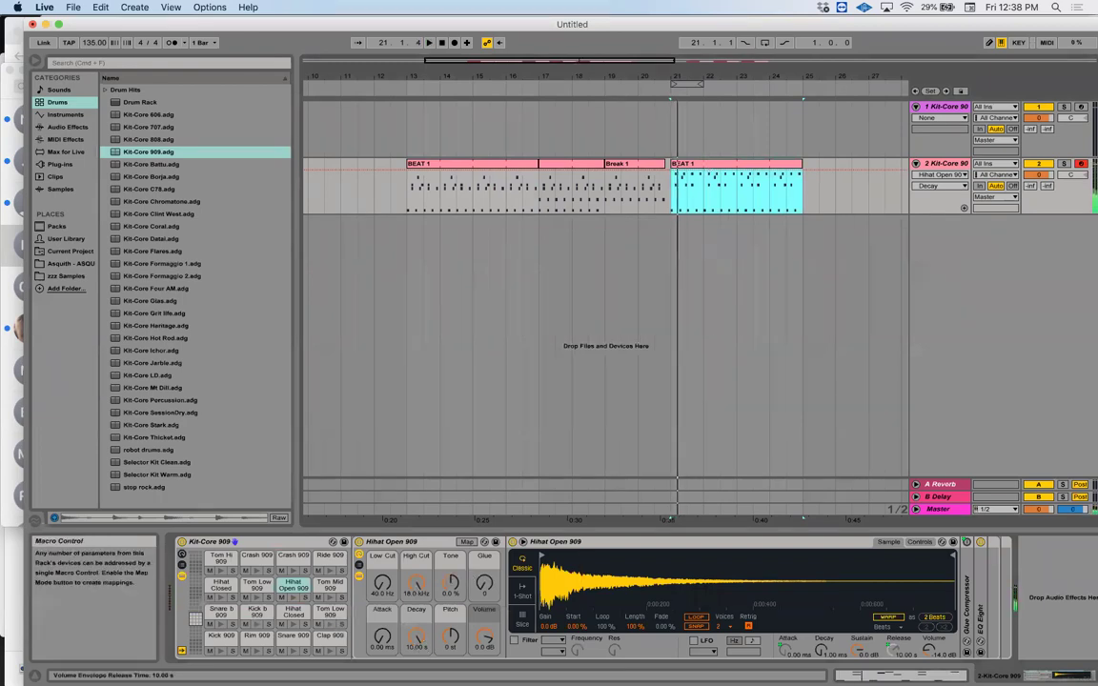
pyautogui.click(677, 191)
pyautogui.moveTo(417, 636); pyautogui.dragTo(416, 666)
pyautogui.press('space')
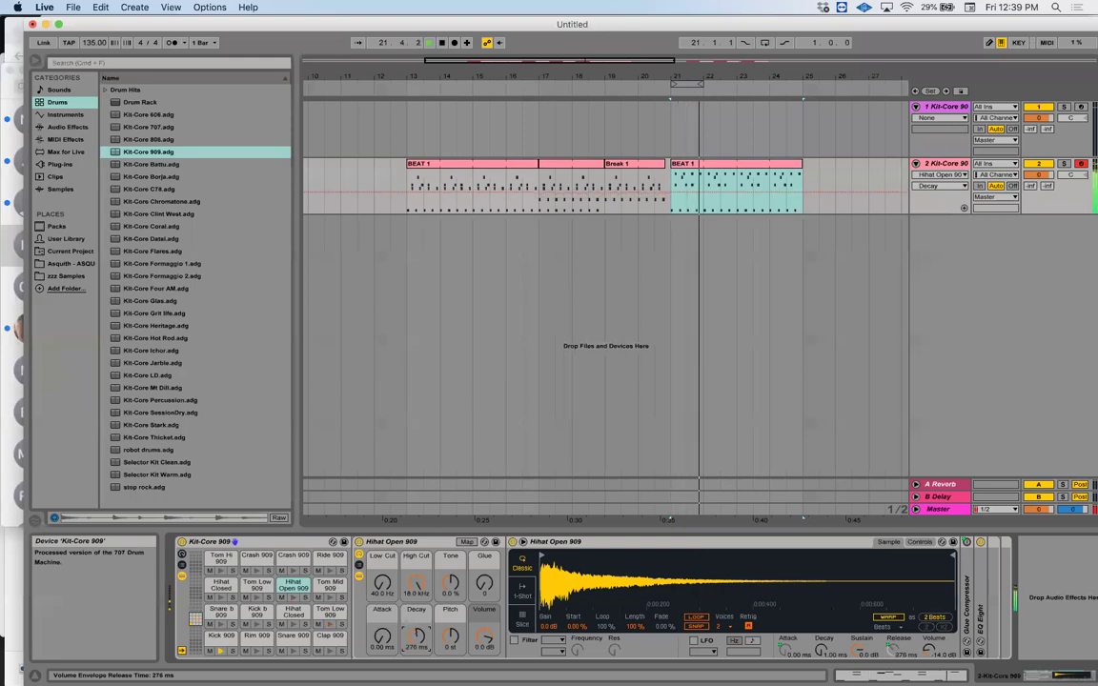
pyautogui.press('space')
# Split the BEAT 1 clip at bar 22 and add a Crash 909 note on the first beat of bar 21
pyautogui.click(710, 179)
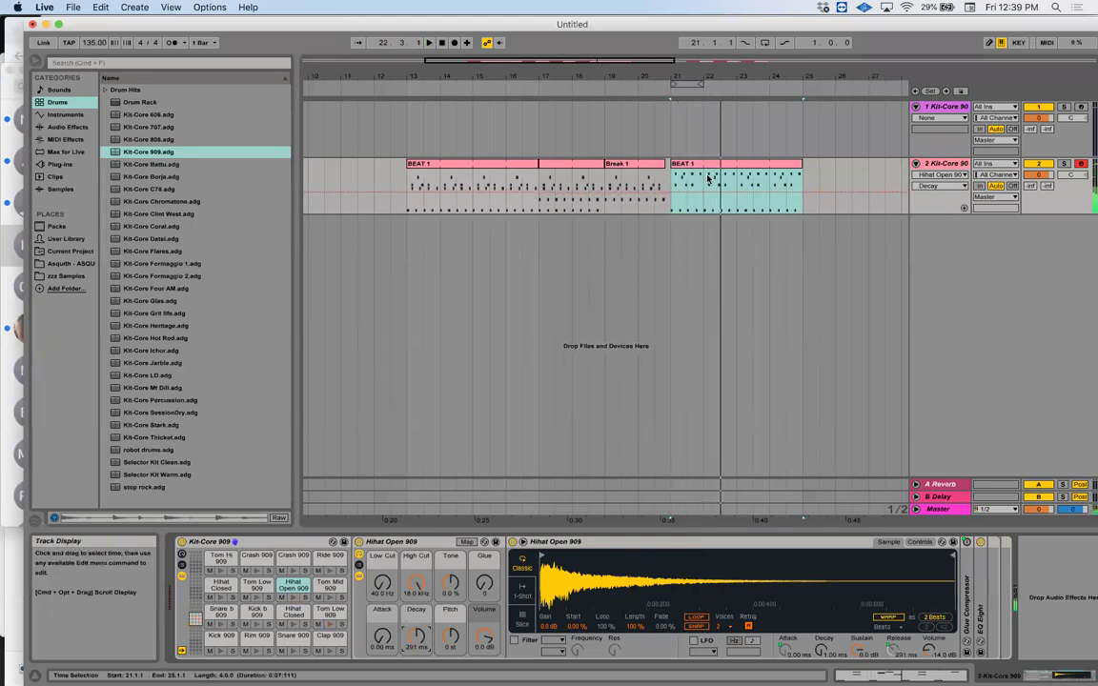
pyautogui.keyDown('ctrl'); pyautogui.scroll(5, 713, 167); pyautogui.keyUp('ctrl')
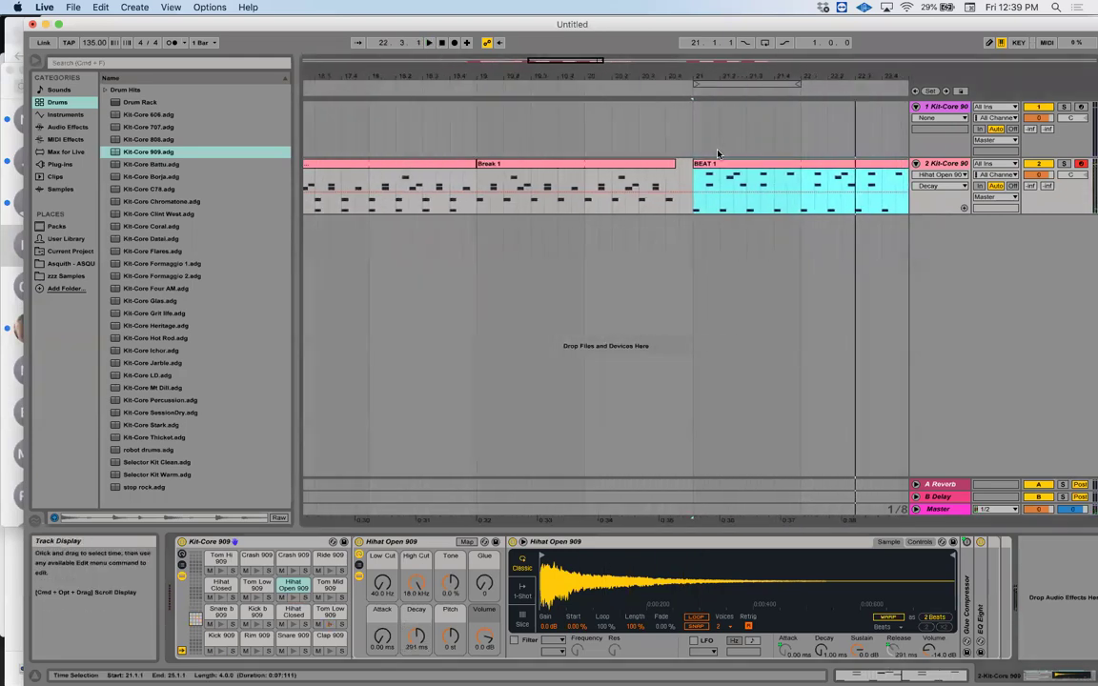
pyautogui.hscroll(3, 706, 162)
pyautogui.click(682, 180)
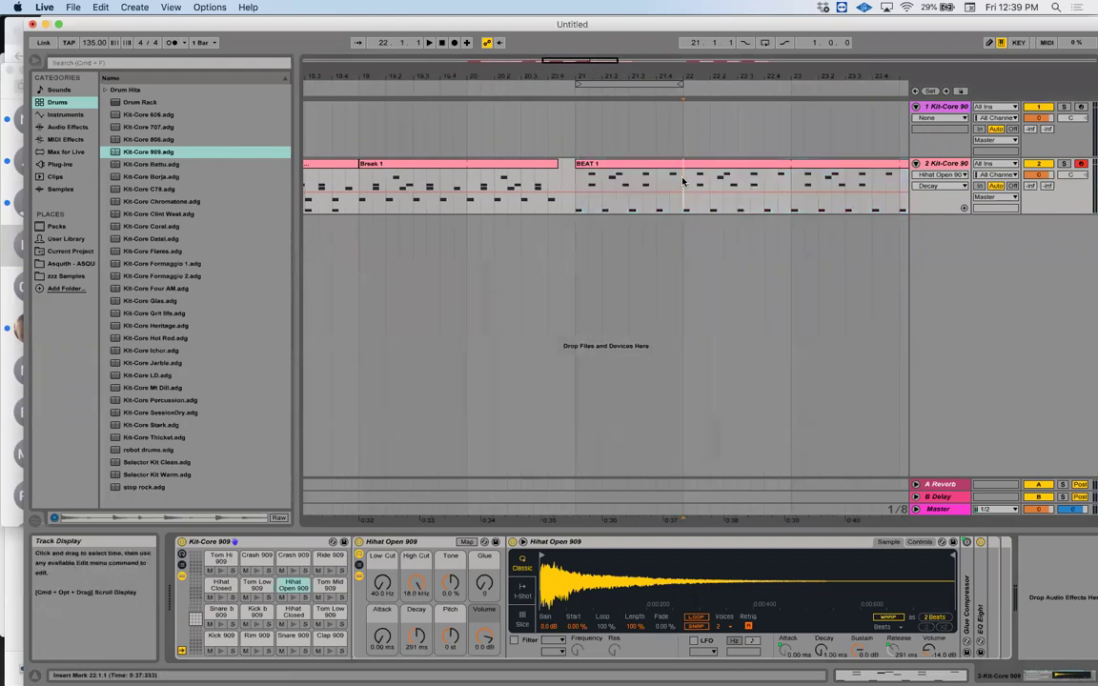
pyautogui.doubleClick(672, 170)
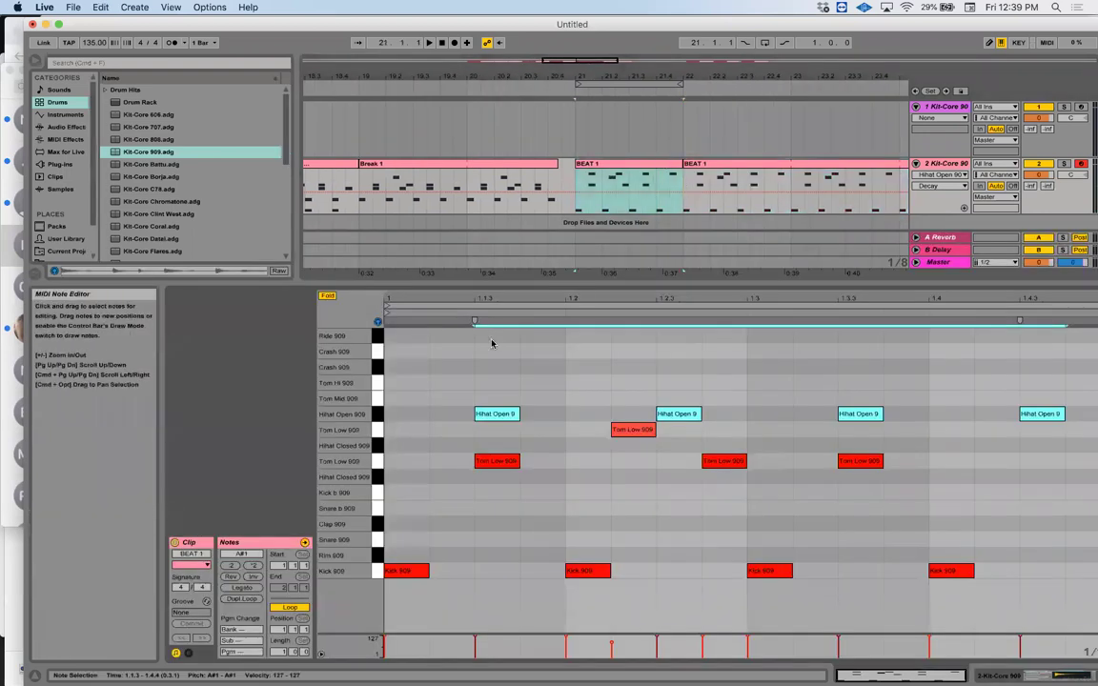
pyautogui.doubleClick(396, 352)
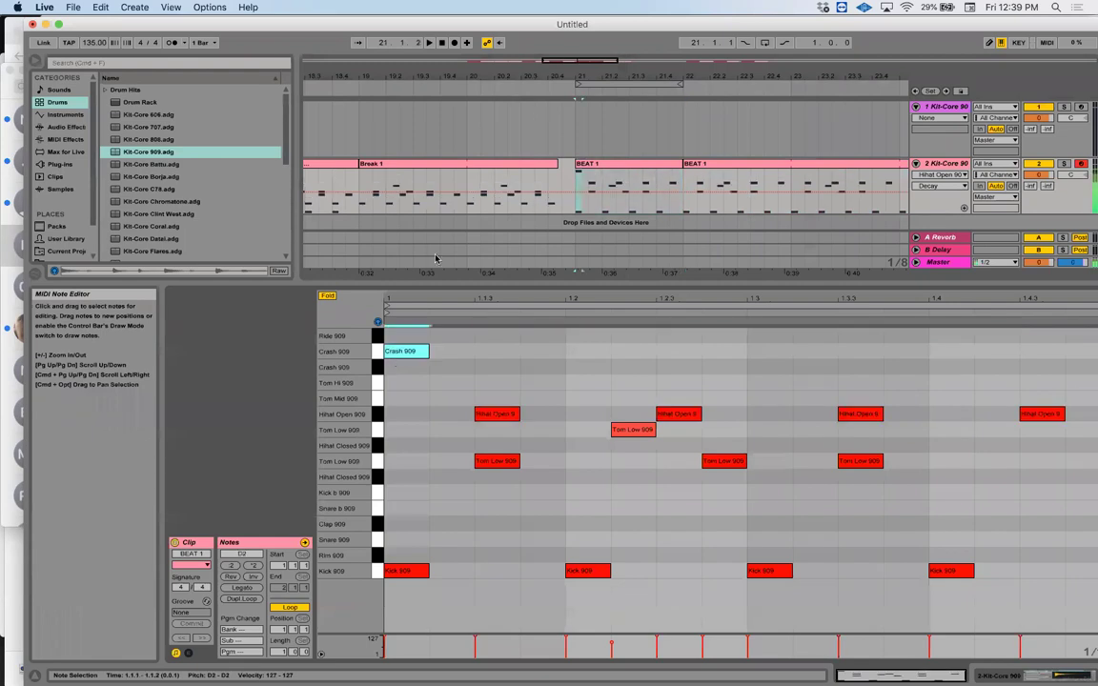
# Play the arrangement from bar 13 to check the break and the open hi-hat section starting at bar 21
pyautogui.moveTo(546, 81); pyautogui.dragTo(546, 43)
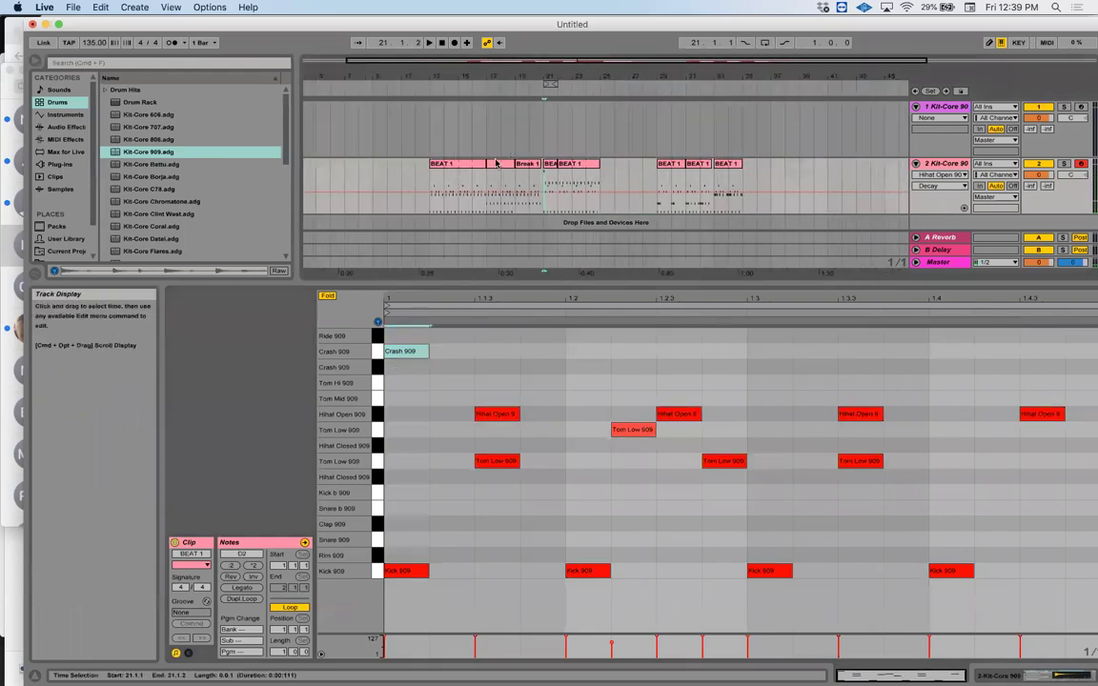
pyautogui.click(475, 163)
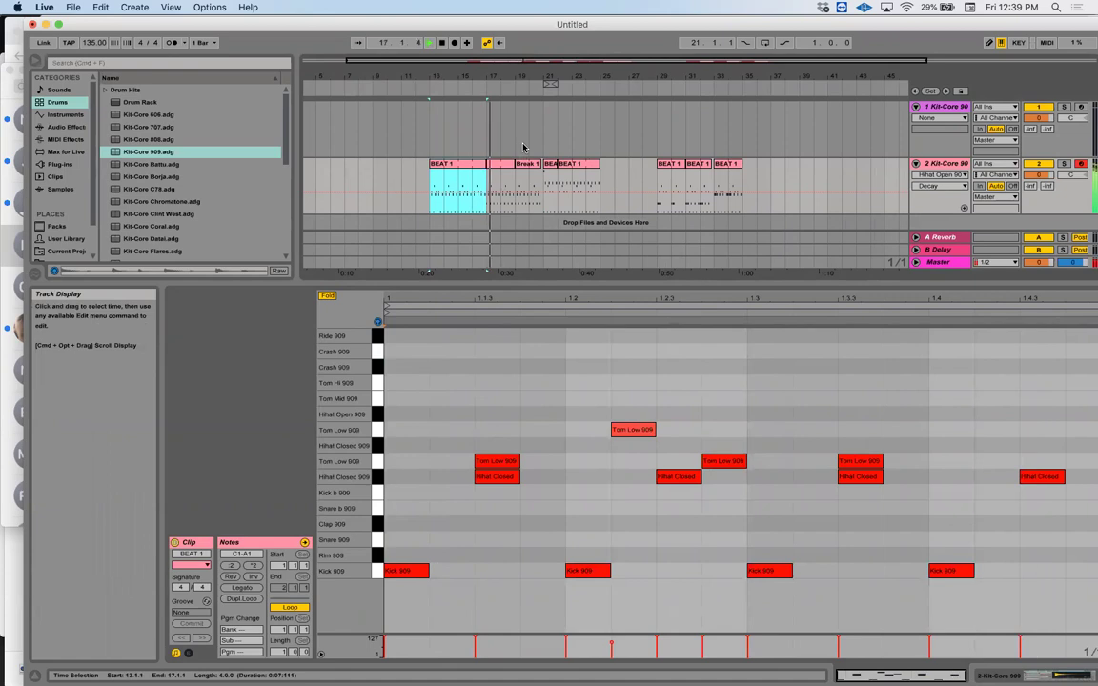
pyautogui.moveTo(563, 88); pyautogui.dragTo(560, 76)
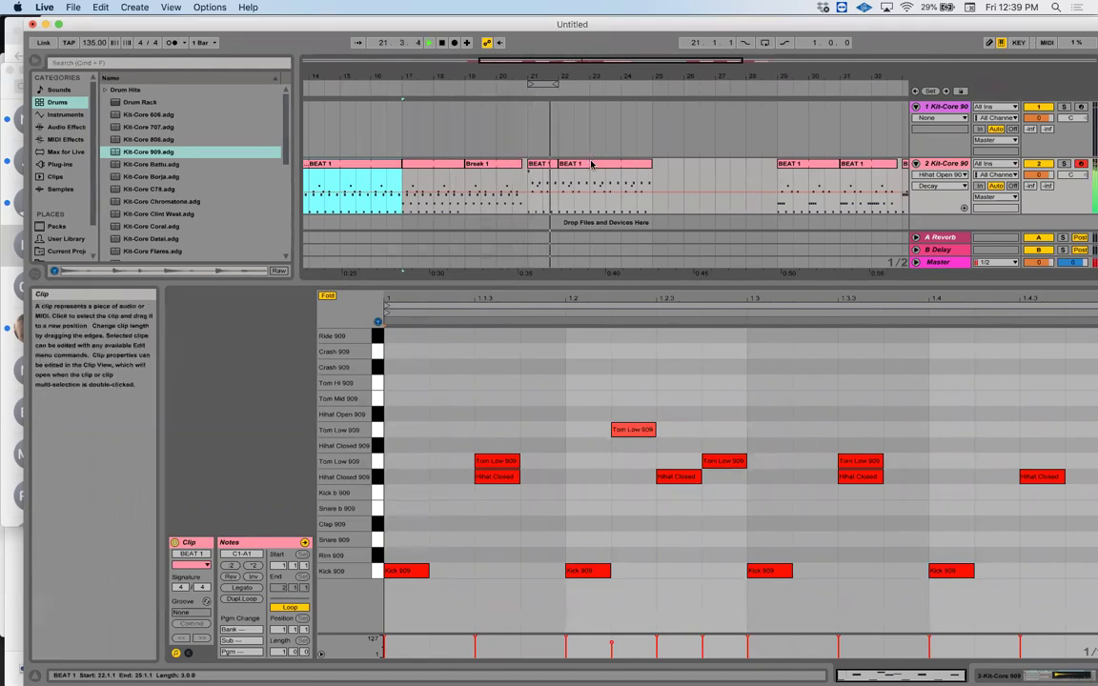
pyautogui.click(638, 168)
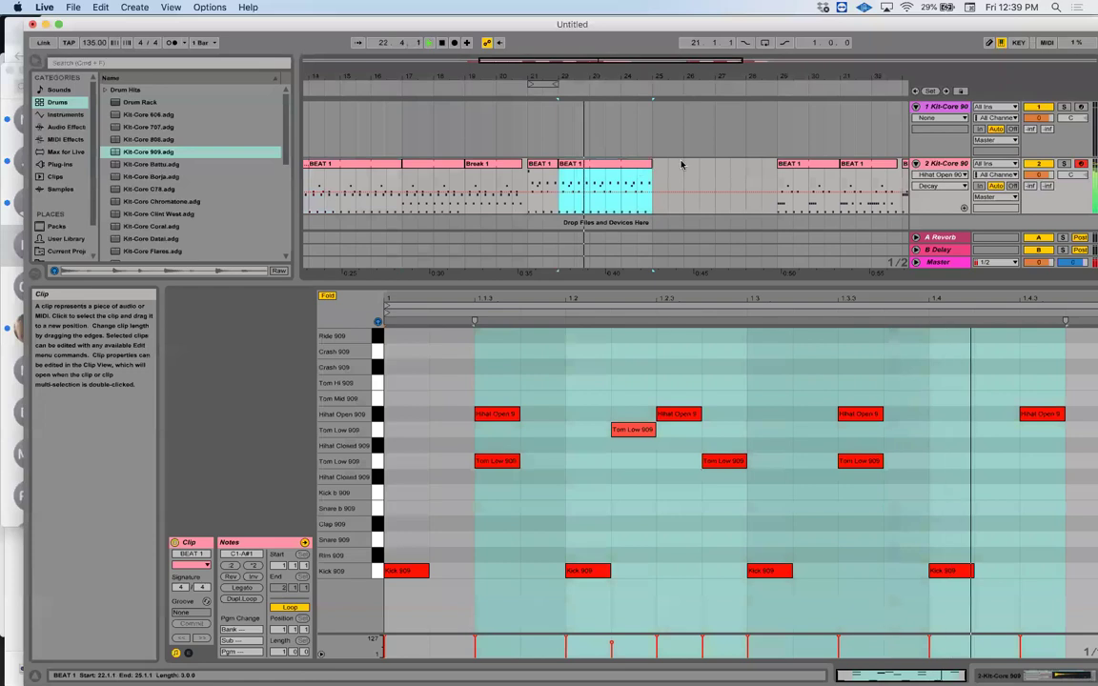
pyautogui.click(699, 172)
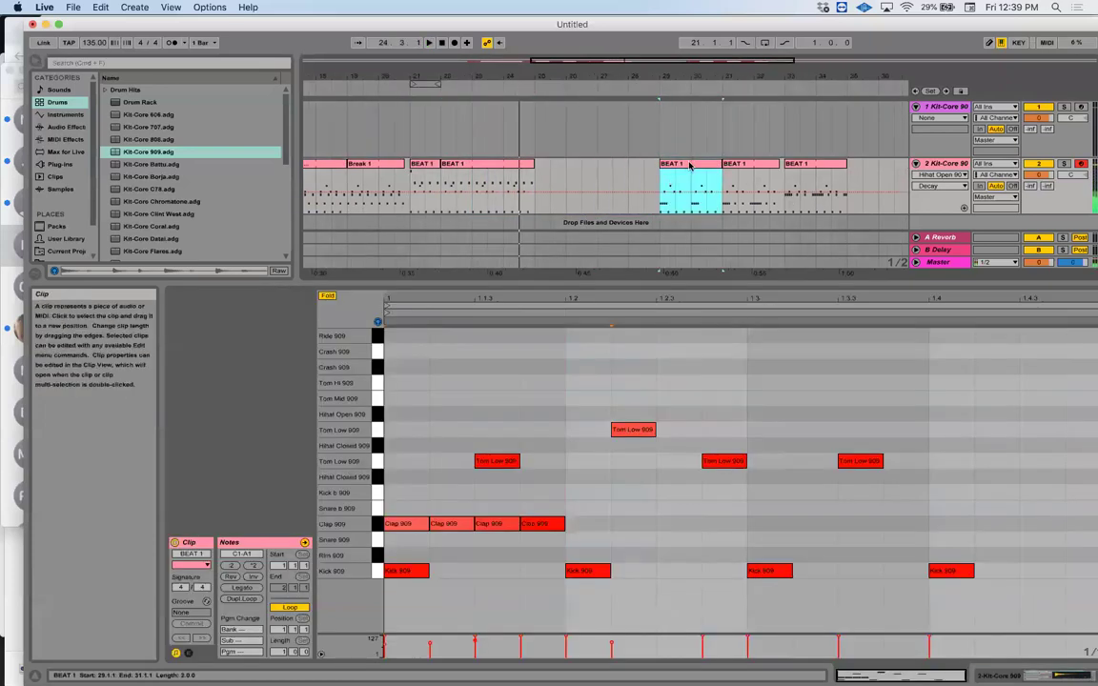
# Copy the clap clip from bar 29 to bar 25 and add the open hi-hat notes from the bar 22 clip
pyautogui.moveTo(690, 166); pyautogui.dragTo(547, 165)
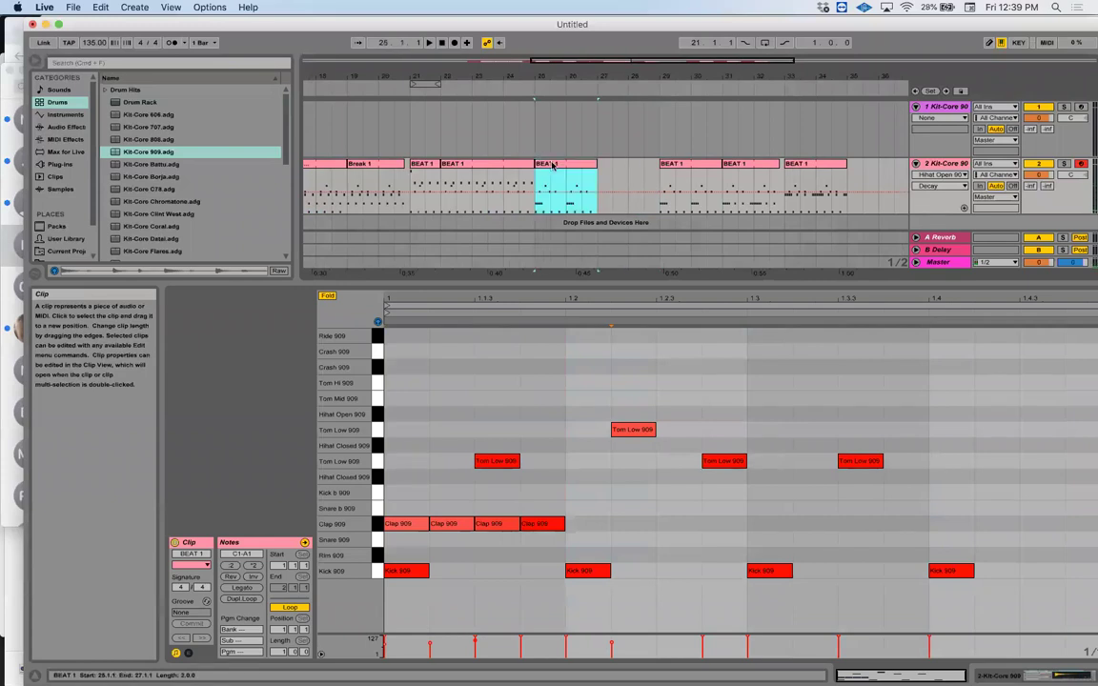
pyautogui.click(488, 173)
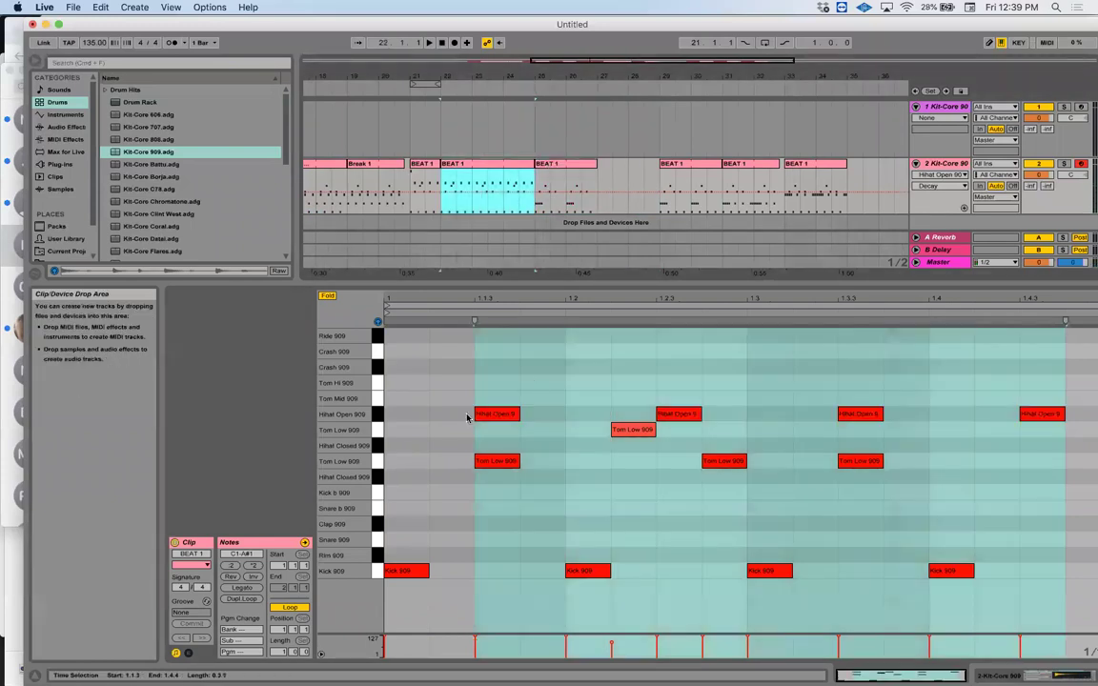
pyautogui.click(377, 414)
pyautogui.press('super+z')
pyautogui.press('super+z')
# Play from bar 24 and extend the clap and open hi-hat clip at bar 25 up to bar 29
pyautogui.click(503, 212)
pyautogui.press('space')
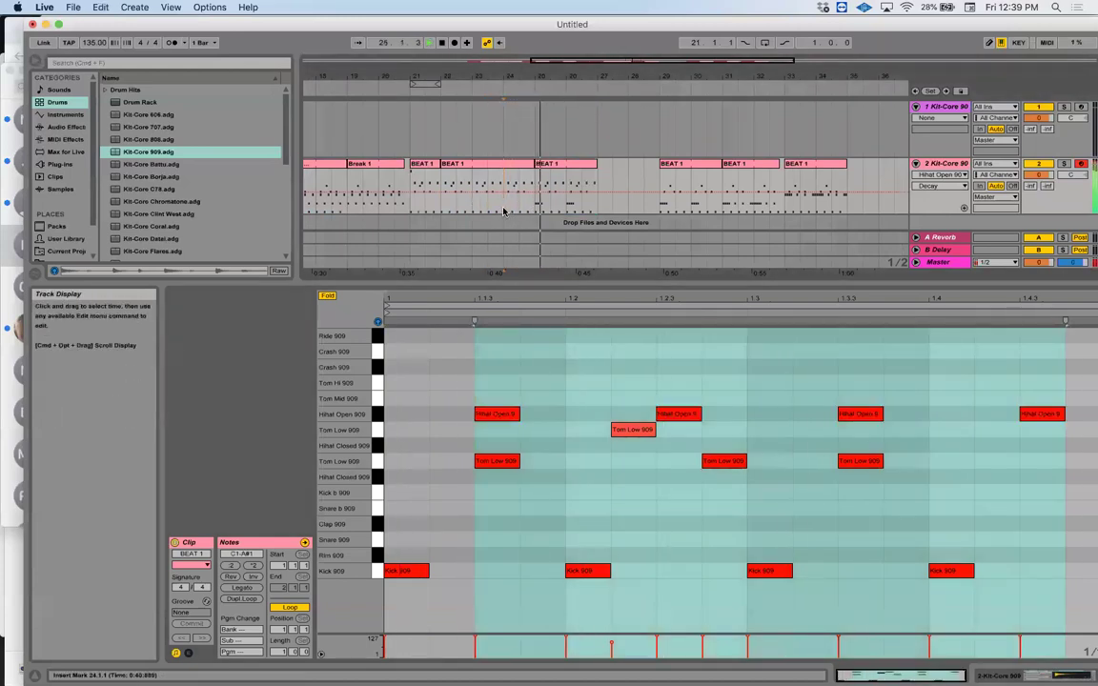
pyautogui.moveTo(598, 168); pyautogui.dragTo(657, 169)
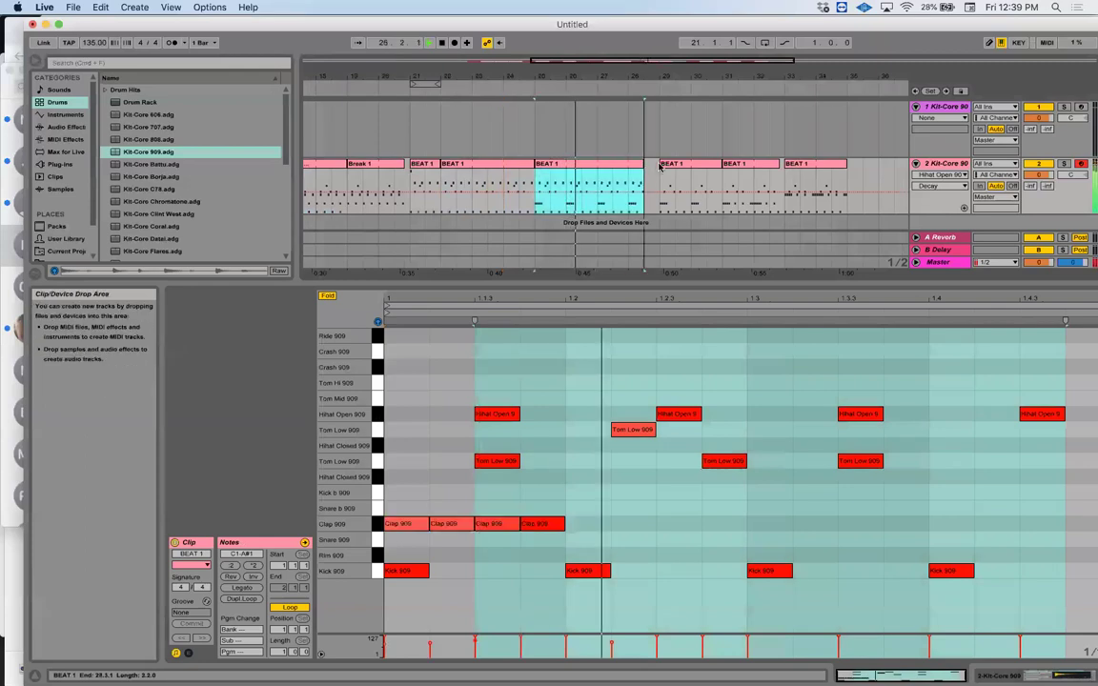
pyautogui.press('space')
# Split the clap clip at bar 28 and delete the kicks on beats two to four of that last bar
pyautogui.click(657, 570)
pyautogui.moveTo(453, 560); pyautogui.dragTo(992, 576)
pyautogui.press('Delete')
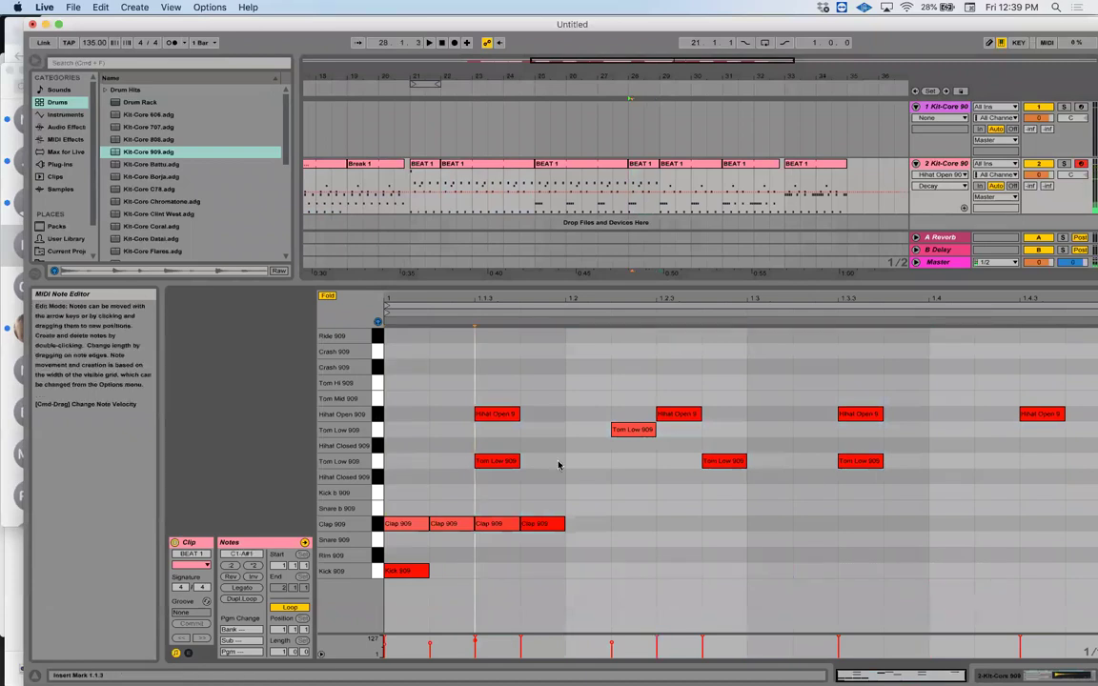
pyautogui.press('super+z')
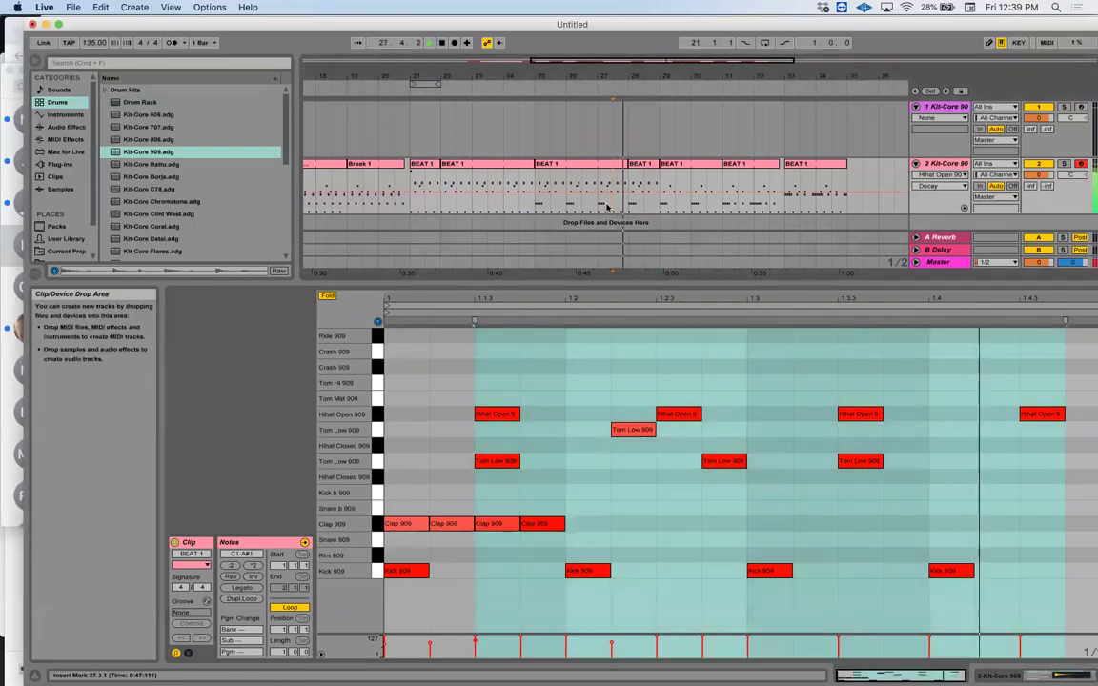
# Replace the clap clip at bar 29 with the closed hi-hat variation from bar 33 and clear everything after bar 31
pyautogui.click(677, 167)
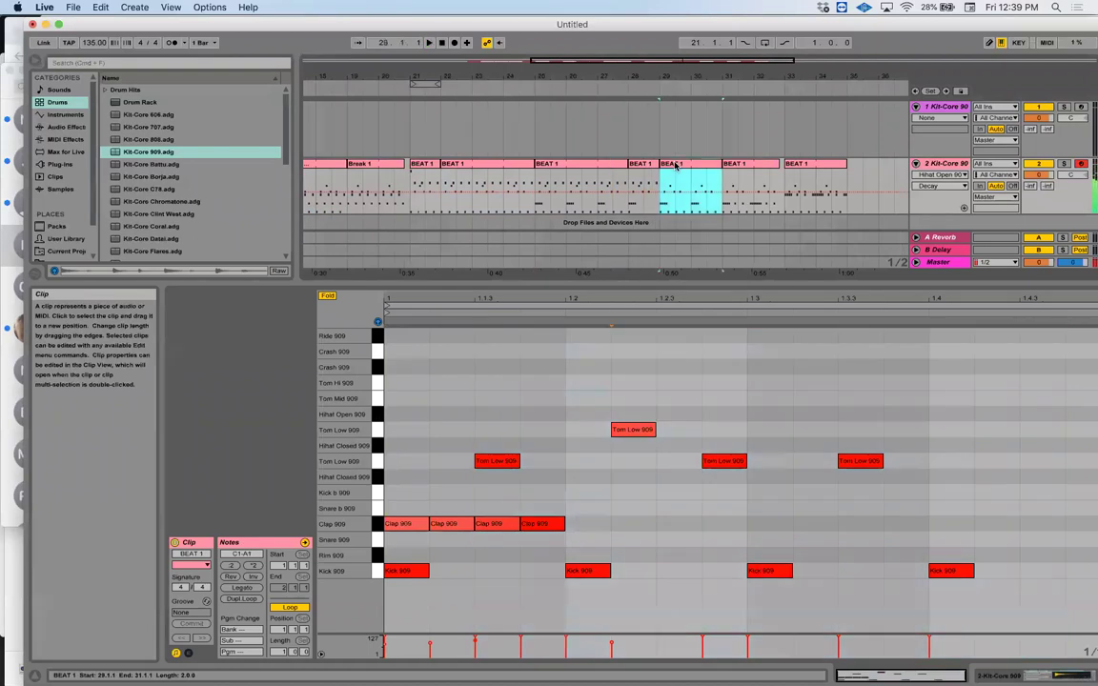
pyautogui.press('super+z')
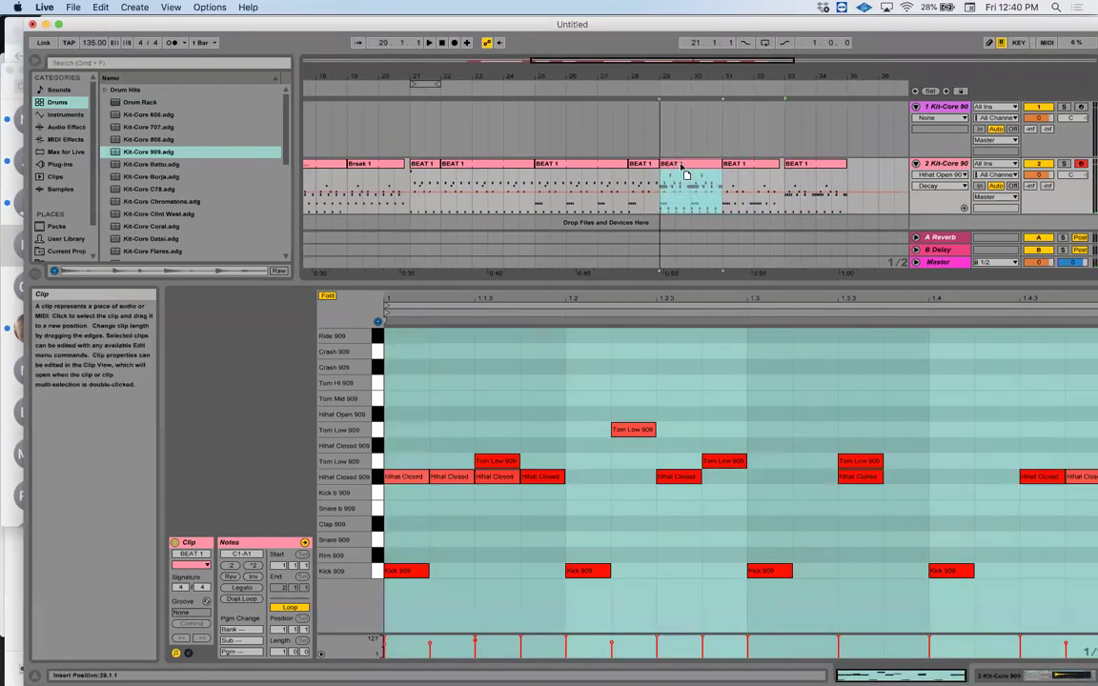
pyautogui.press('super+z')
pyautogui.press('super+z')
pyautogui.press('super+z')
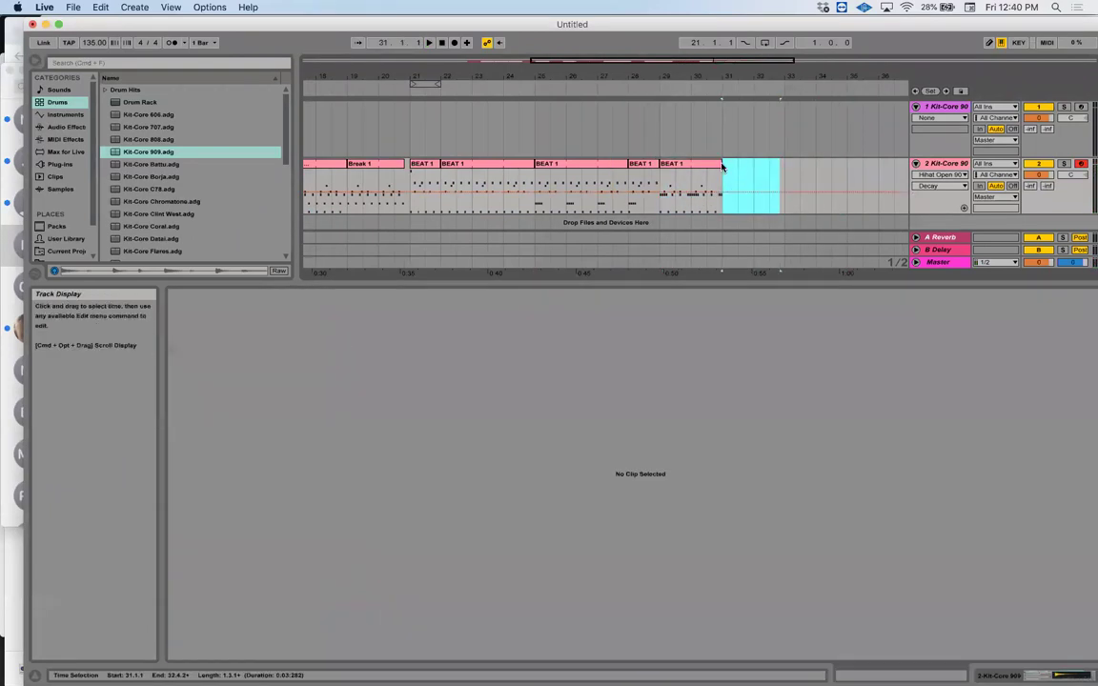
# Rename the clip at bar 29 as Hats and extend it to bar 35
pyautogui.click(710, 165)
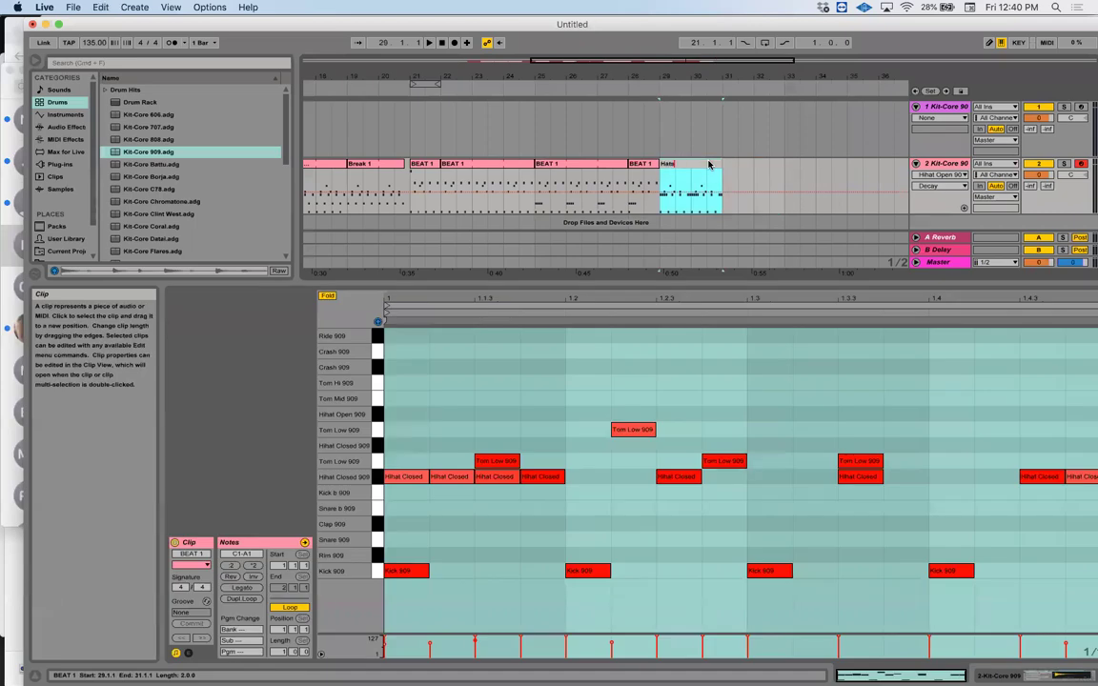
pyautogui.click(671, 198)
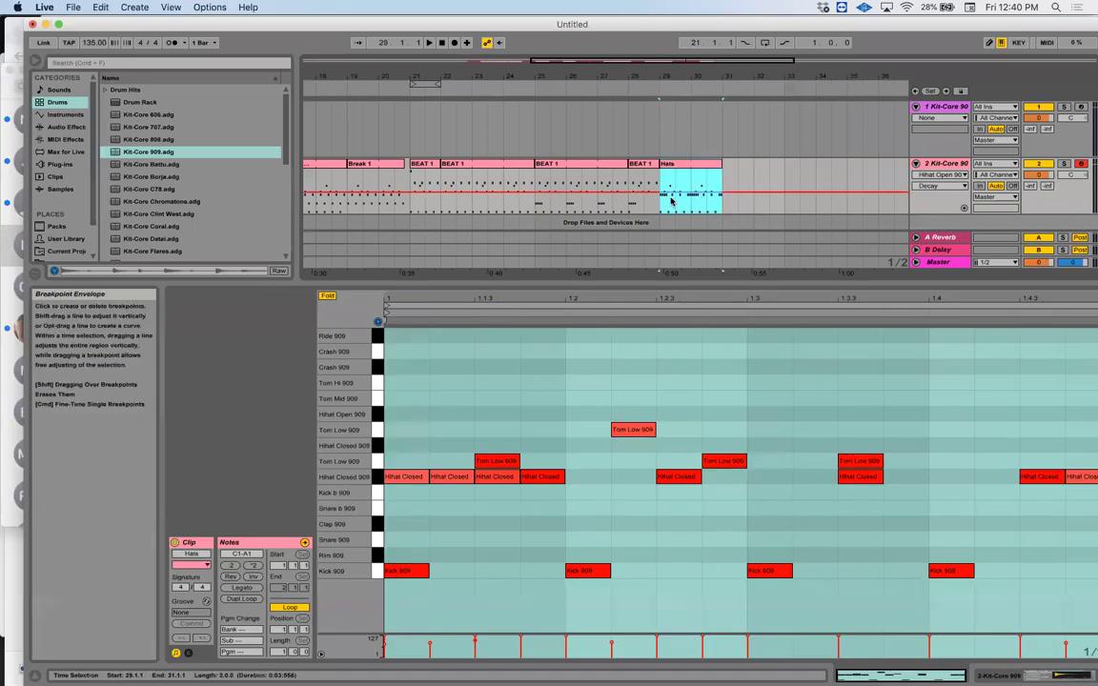
pyautogui.click(535, 208)
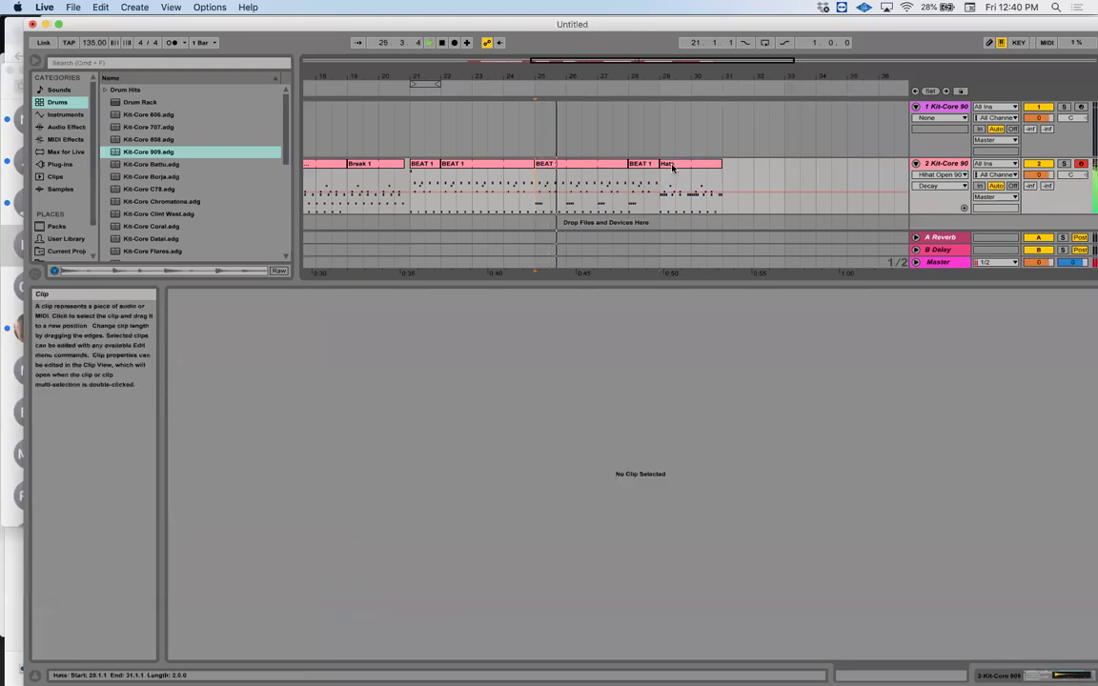
pyautogui.click(675, 167)
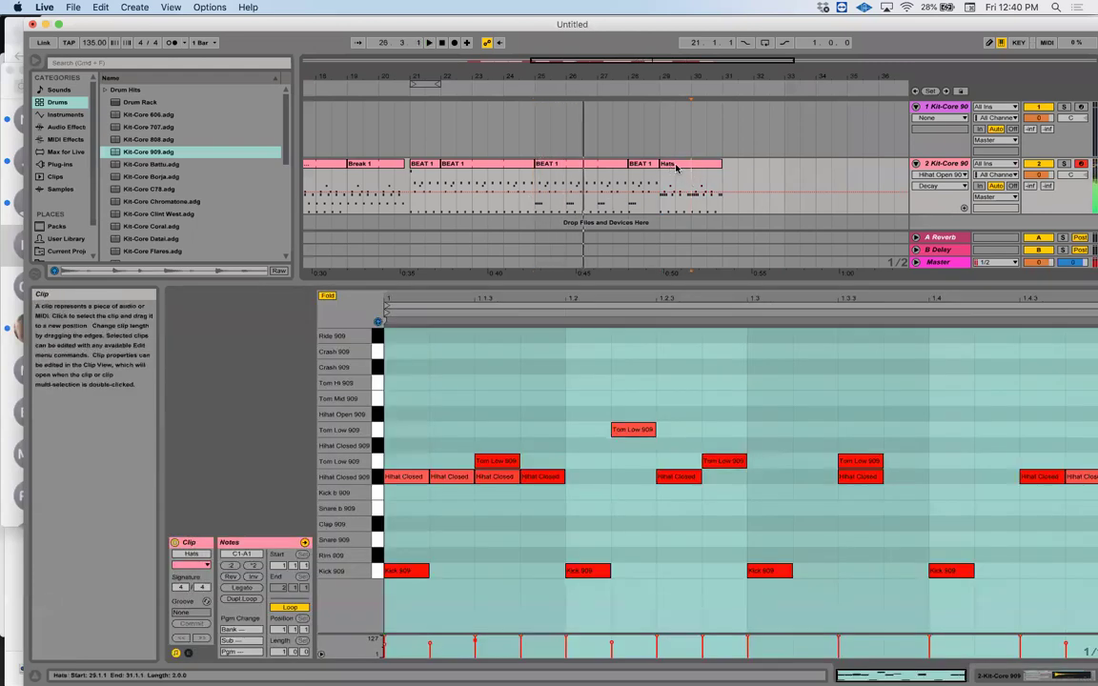
pyautogui.moveTo(722, 165); pyautogui.dragTo(847, 165)
# Split the Hats clip at bar 30 and add a Crash 909 note on the first beat of bar 29
pyautogui.click(679, 165)
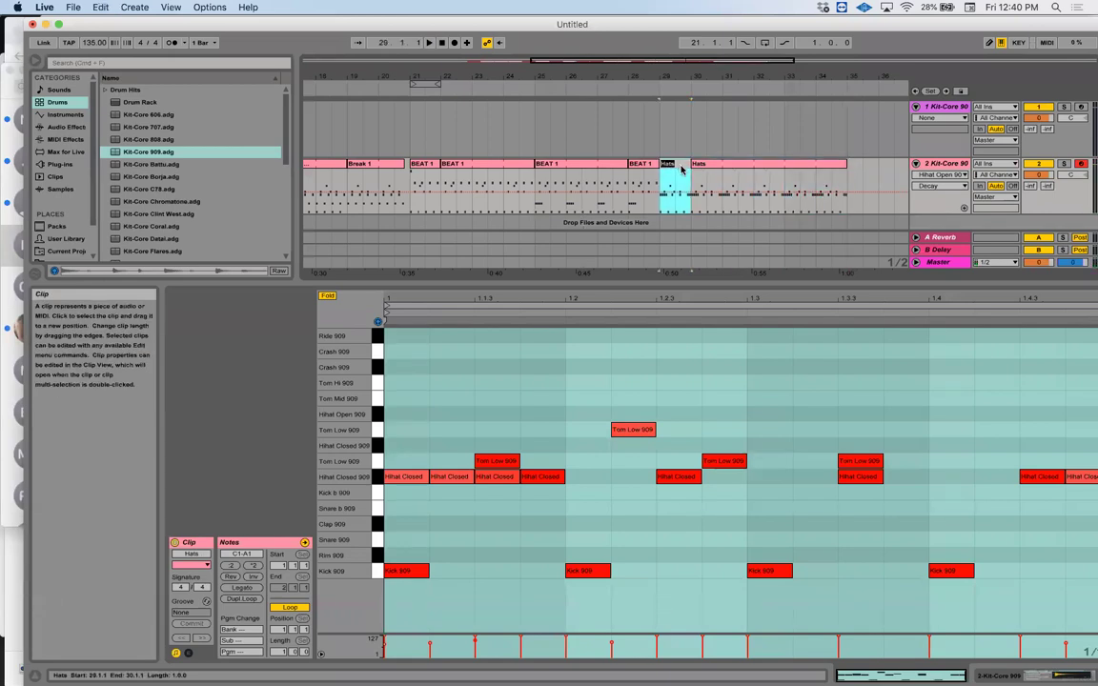
pyautogui.click(402, 351)
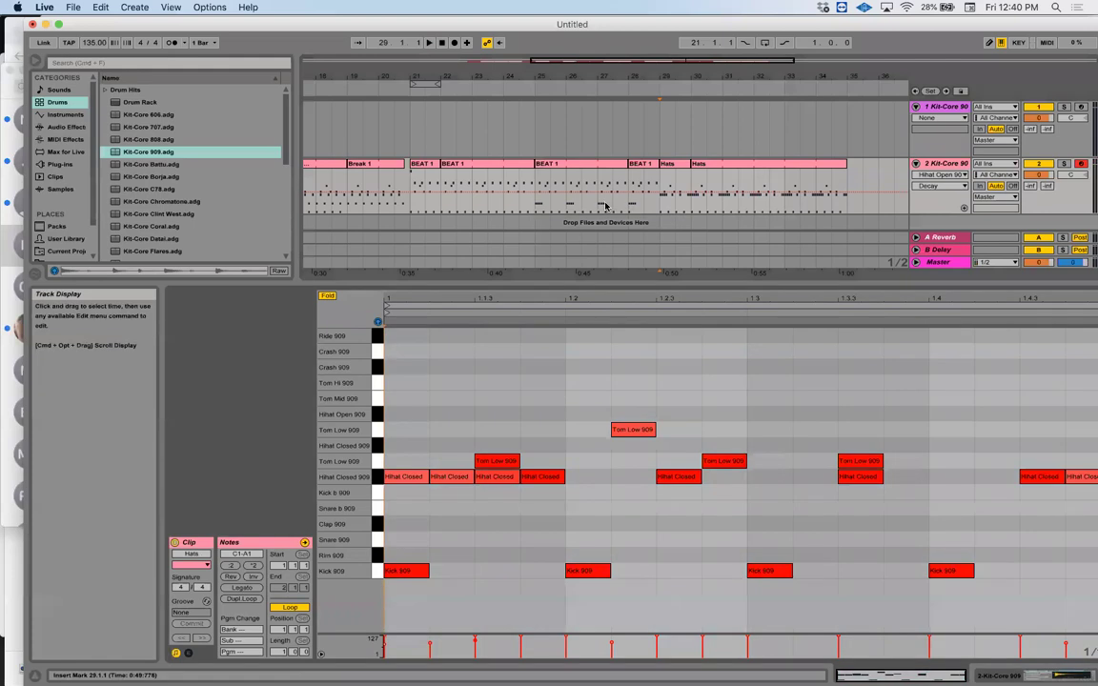
pyautogui.doubleClick(402, 359)
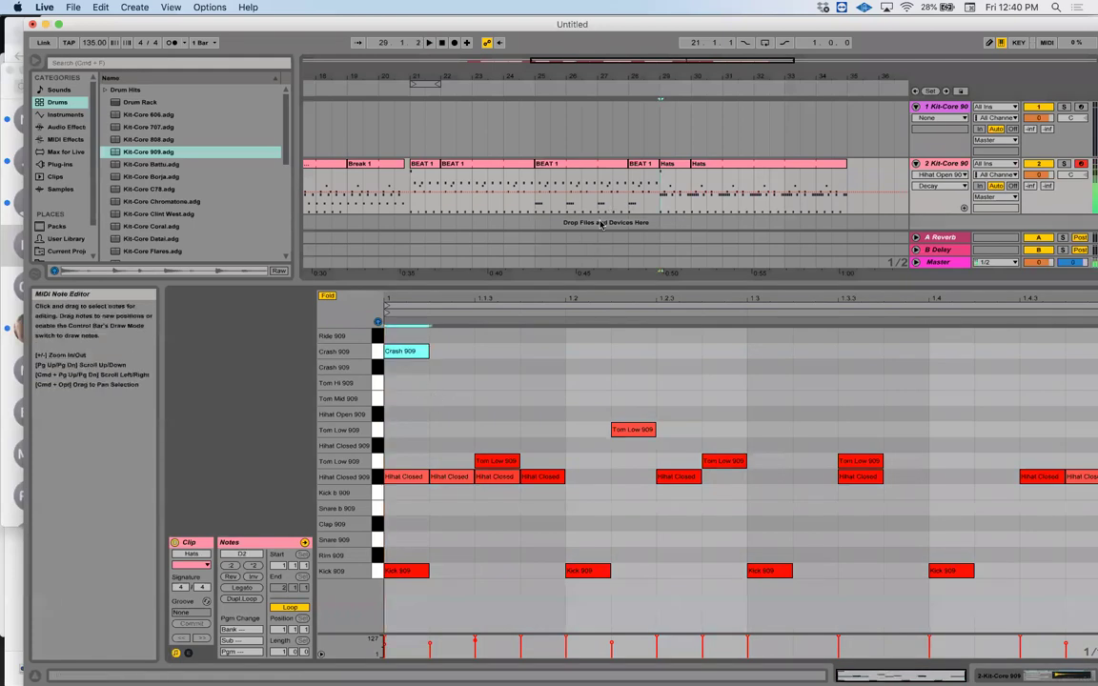
pyautogui.click(593, 203)
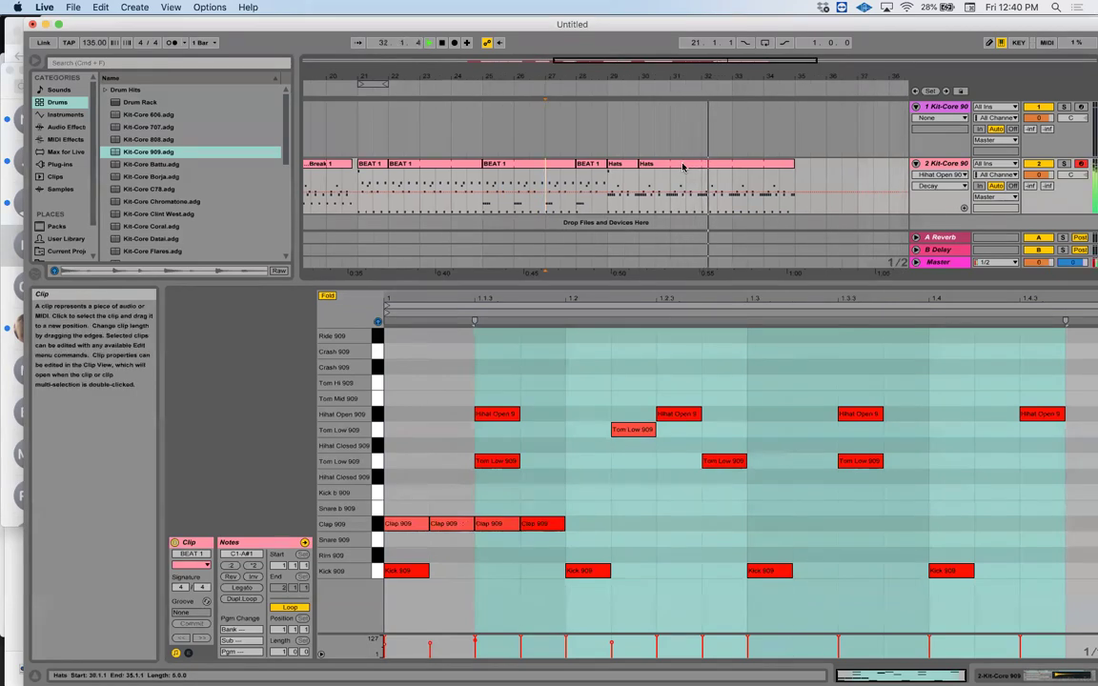
pyautogui.click(733, 179)
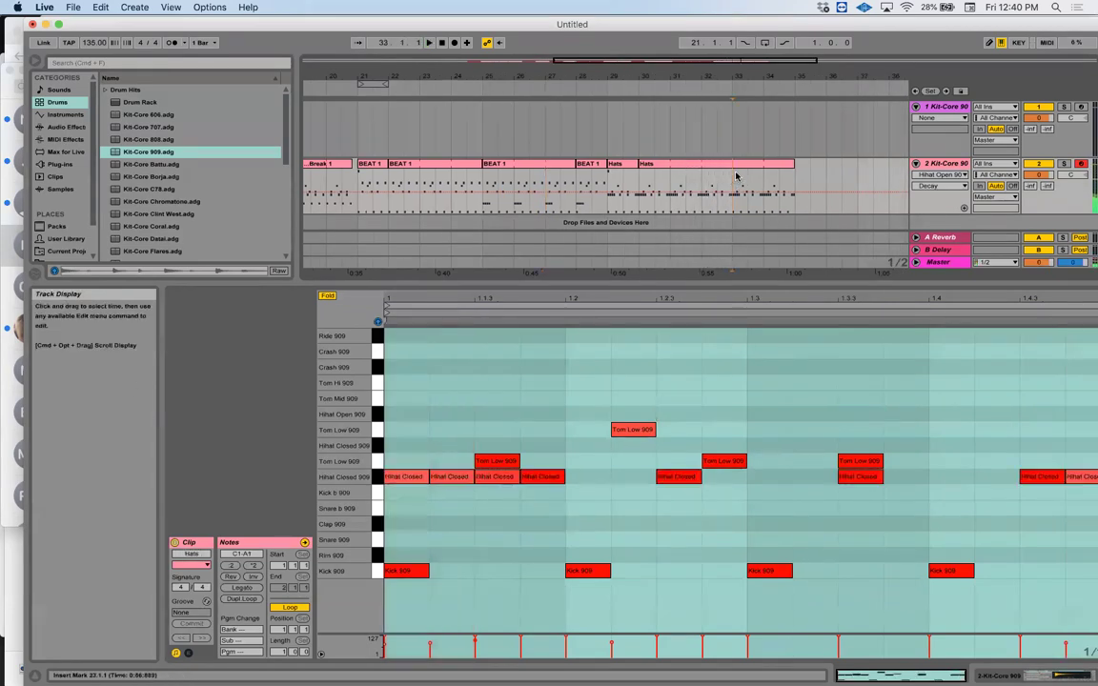
# Split the Hats clip at bar 33 and delete the higher Tom Low 909 note just after beat two in the new clip
pyautogui.press('super+e')
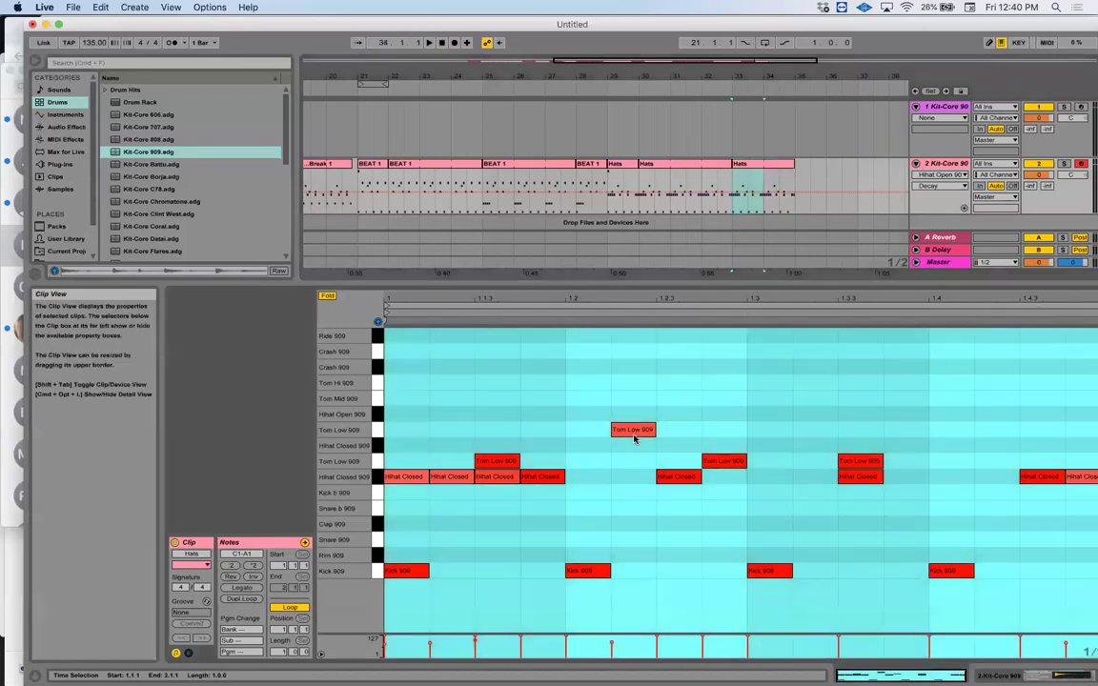
pyautogui.doubleClick(632, 430)
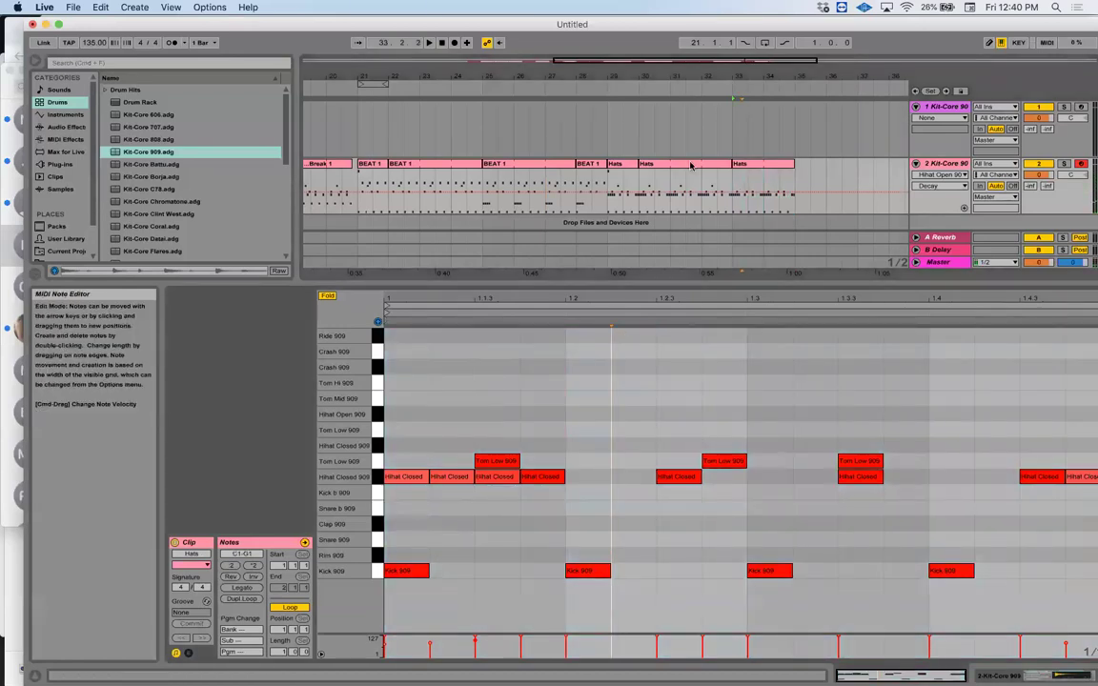
# Play the arrangement from bar 25 into the Hats section to check the transition
pyautogui.hscroll(-5, 691, 166)
pyautogui.click(457, 181)
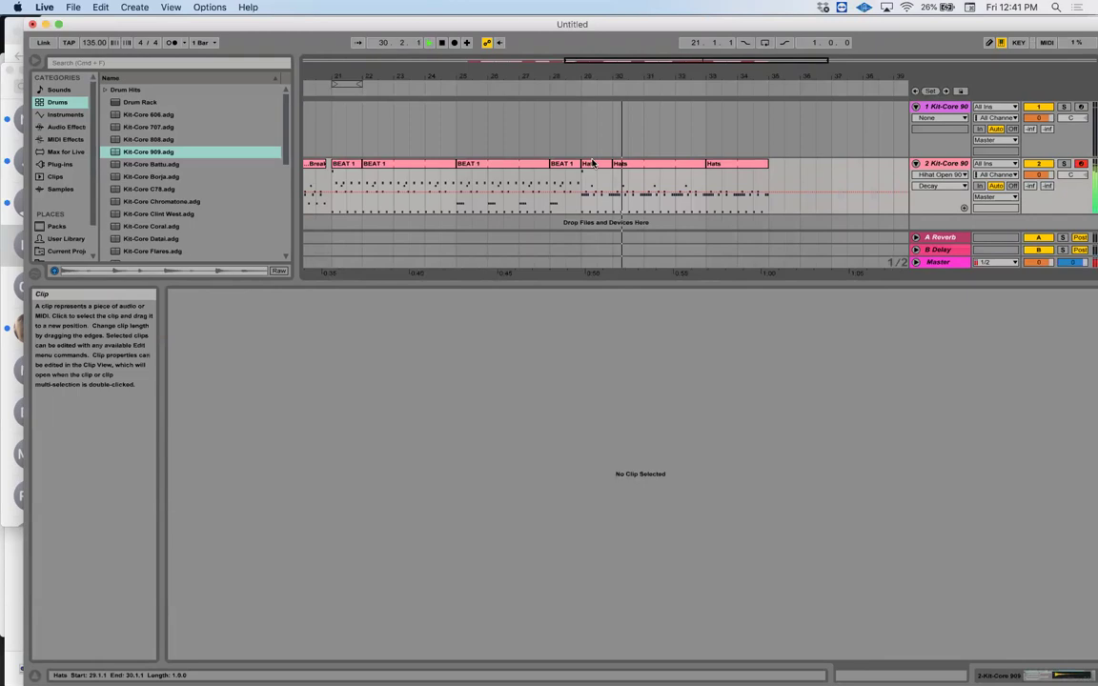
pyautogui.press('space')
# Try duplicating the time from bar 21 to bar 29, and undo the duplication
pyautogui.moveTo(581, 143); pyautogui.dragTo(461, 151)
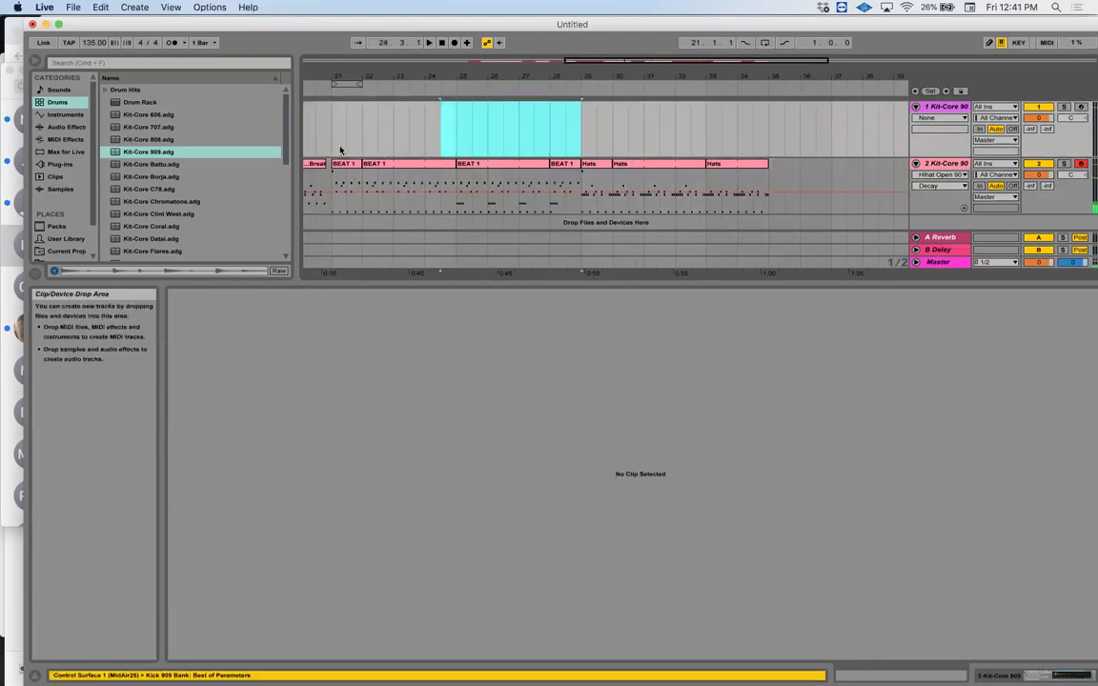
pyautogui.moveTo(340, 149); pyautogui.dragTo(329, 151)
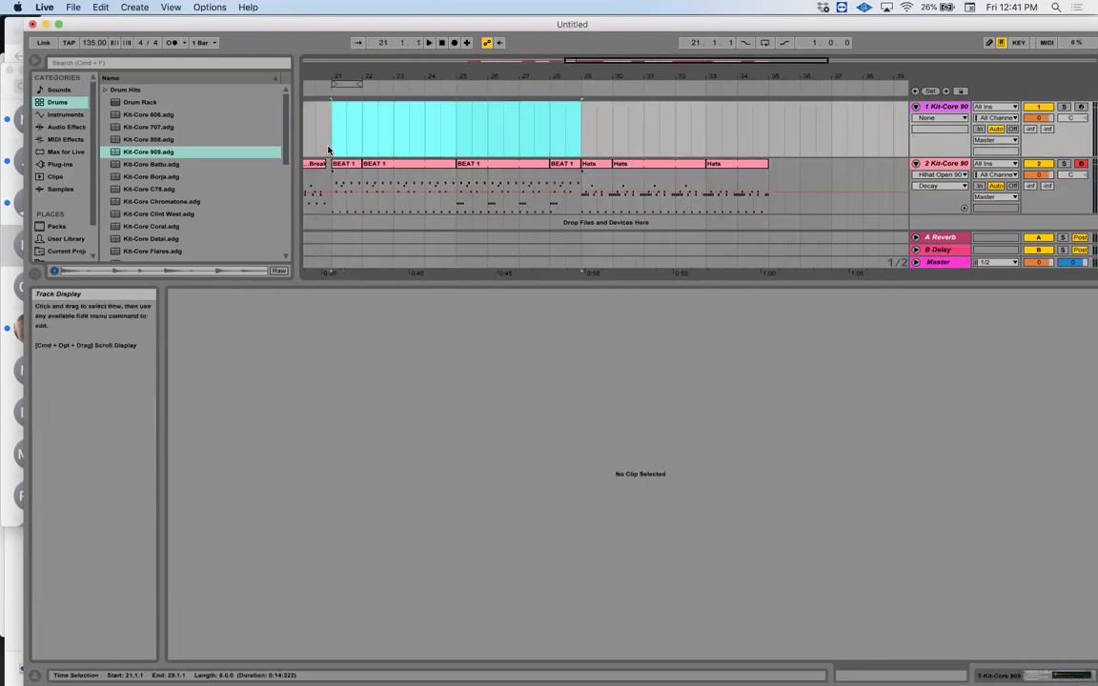
pyautogui.press('super+d')
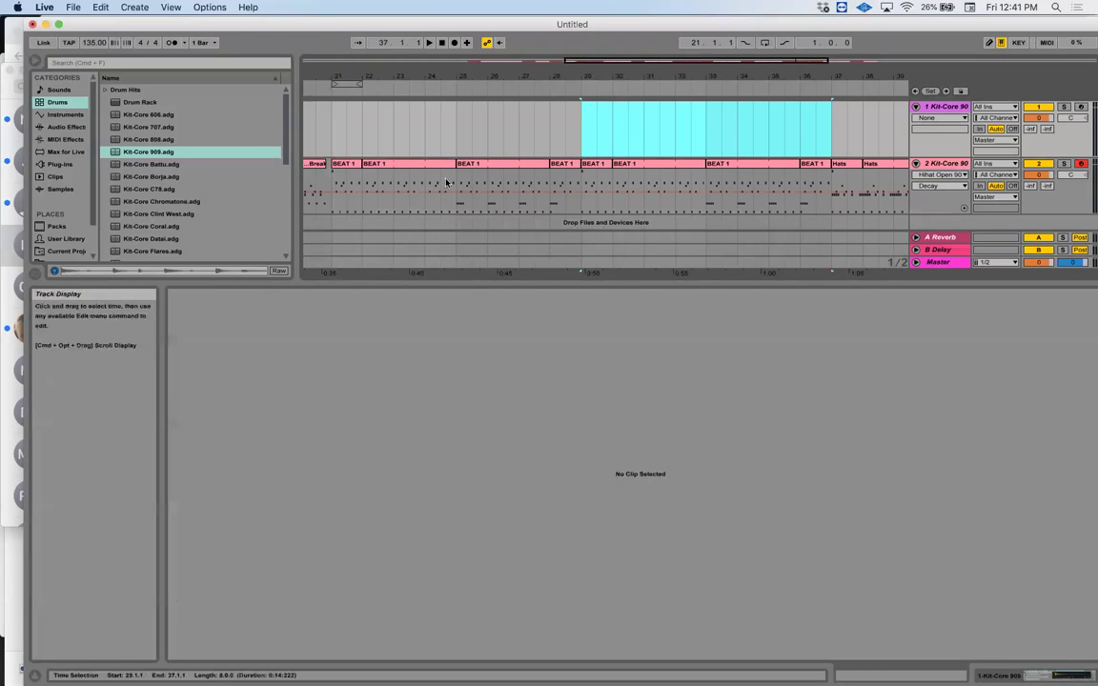
pyautogui.moveTo(807, 284); pyautogui.dragTo(801, 474)
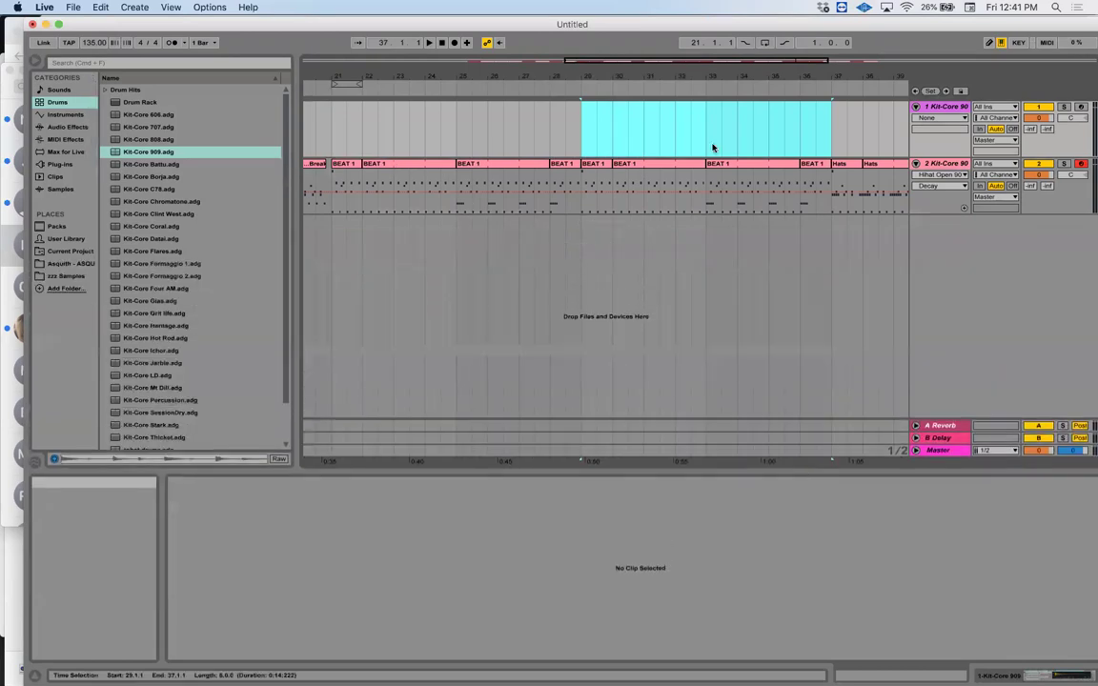
pyautogui.moveTo(698, 78); pyautogui.dragTo(486, 84)
pyautogui.press('super+z')
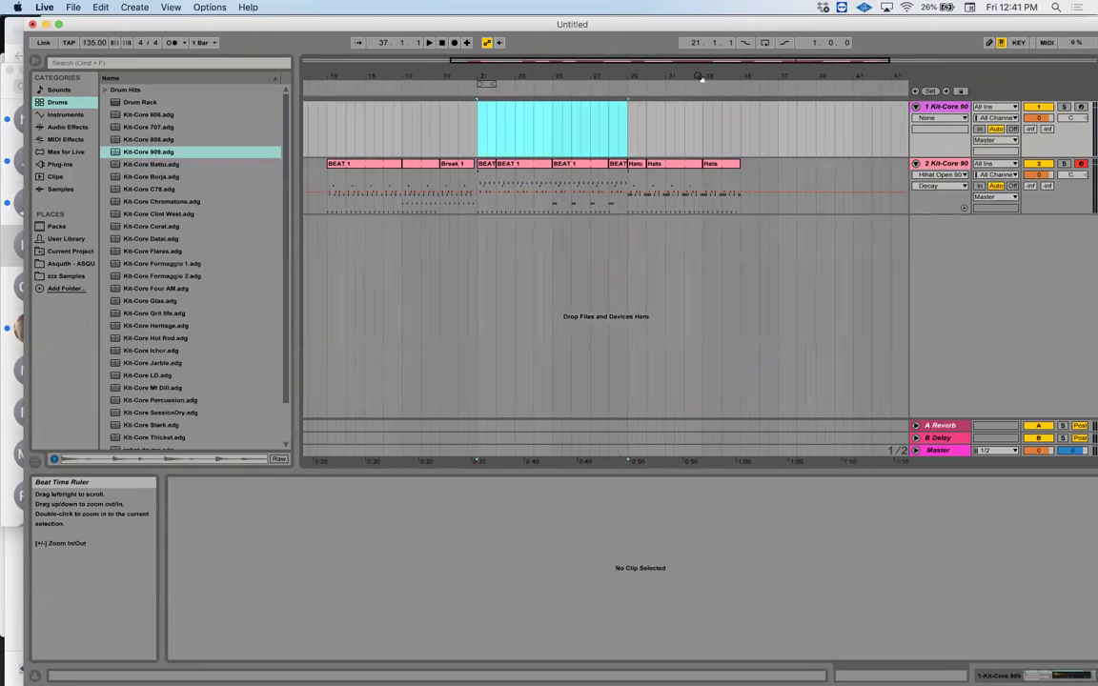
# Color the four BEAT 1 clips from bar 21 to bar 29 blue and play the section from bar 21
pyautogui.moveTo(477, 200); pyautogui.dragTo(627, 222)
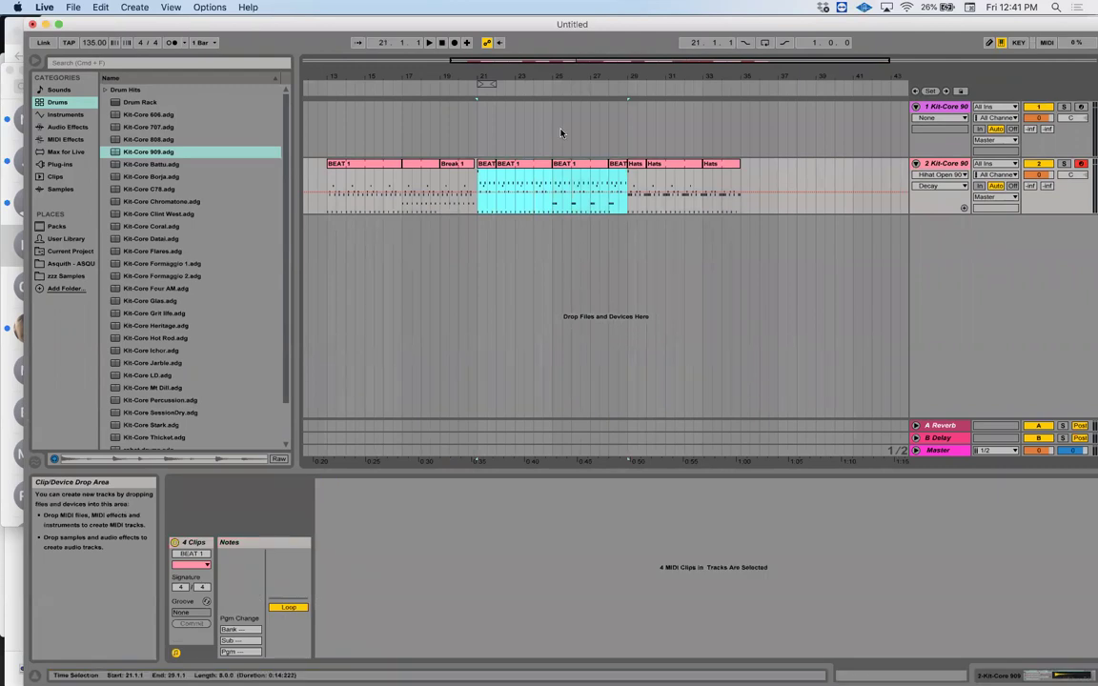
pyautogui.moveTo(533, 76); pyautogui.dragTo(536, 86)
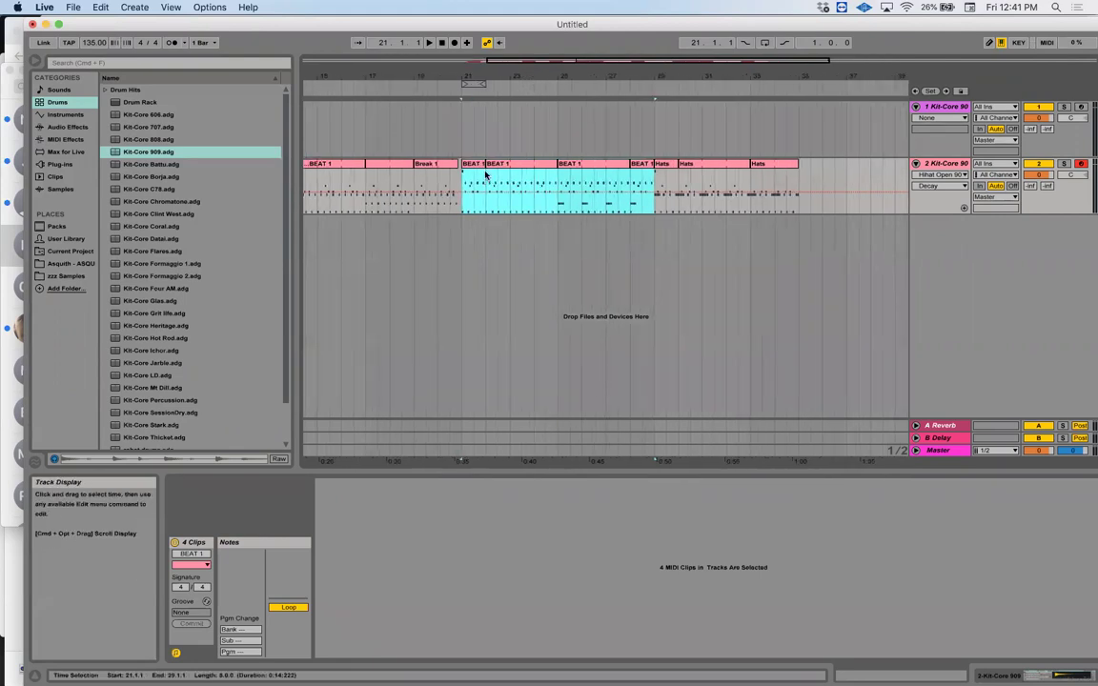
pyautogui.rightClick(496, 170)
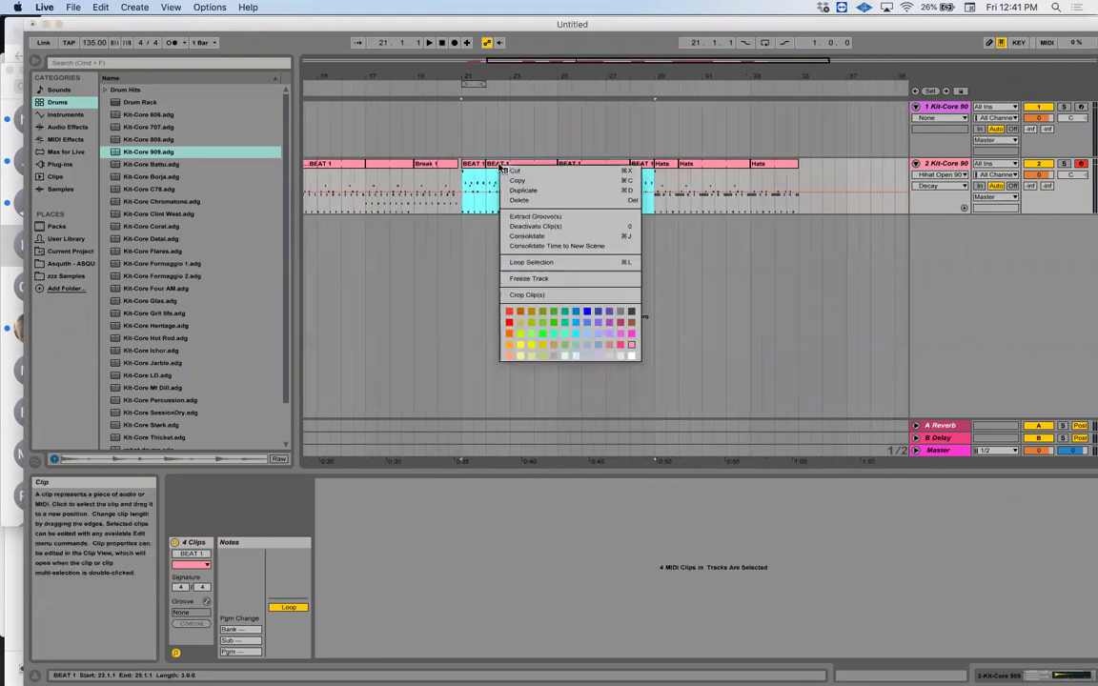
pyautogui.click(564, 314)
pyautogui.press('space')
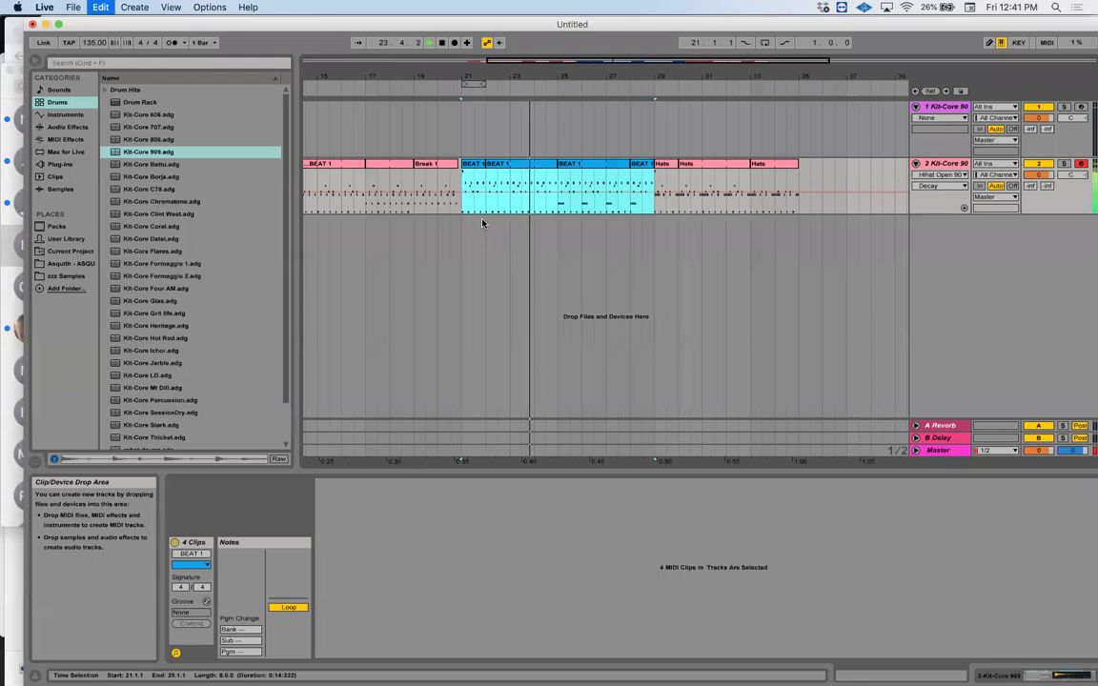
# Duplicate the selected eight-bar BEAT 1 section and open the notes of the first copied clip at bar 29
pyautogui.press('super+d')
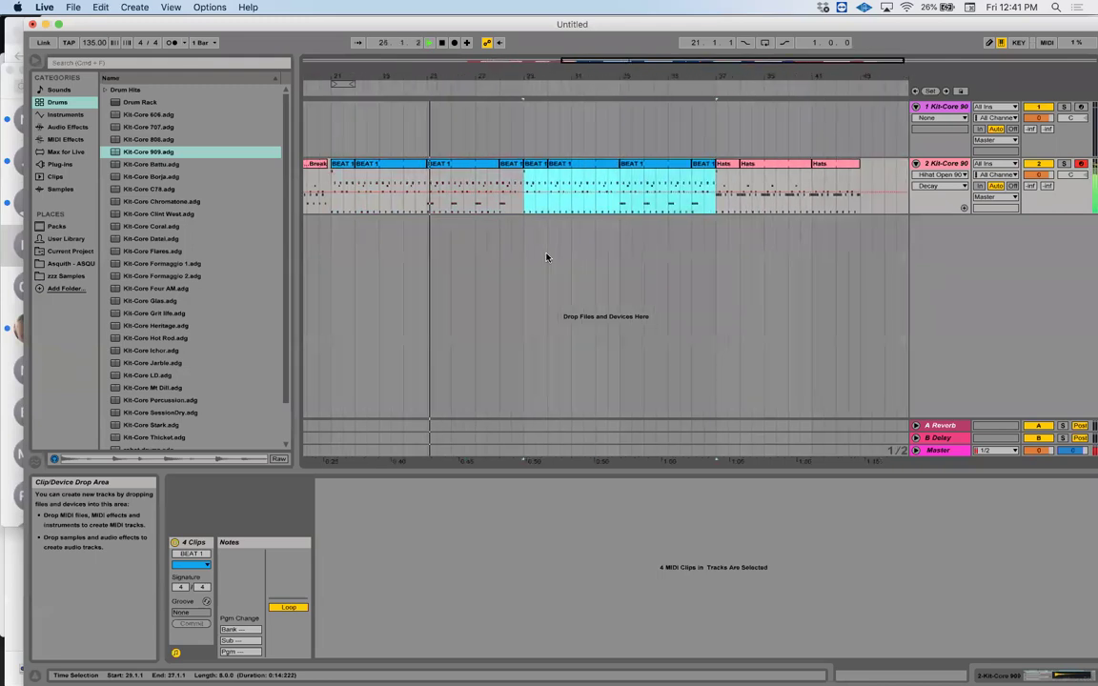
pyautogui.click(551, 203)
pyautogui.click(535, 167)
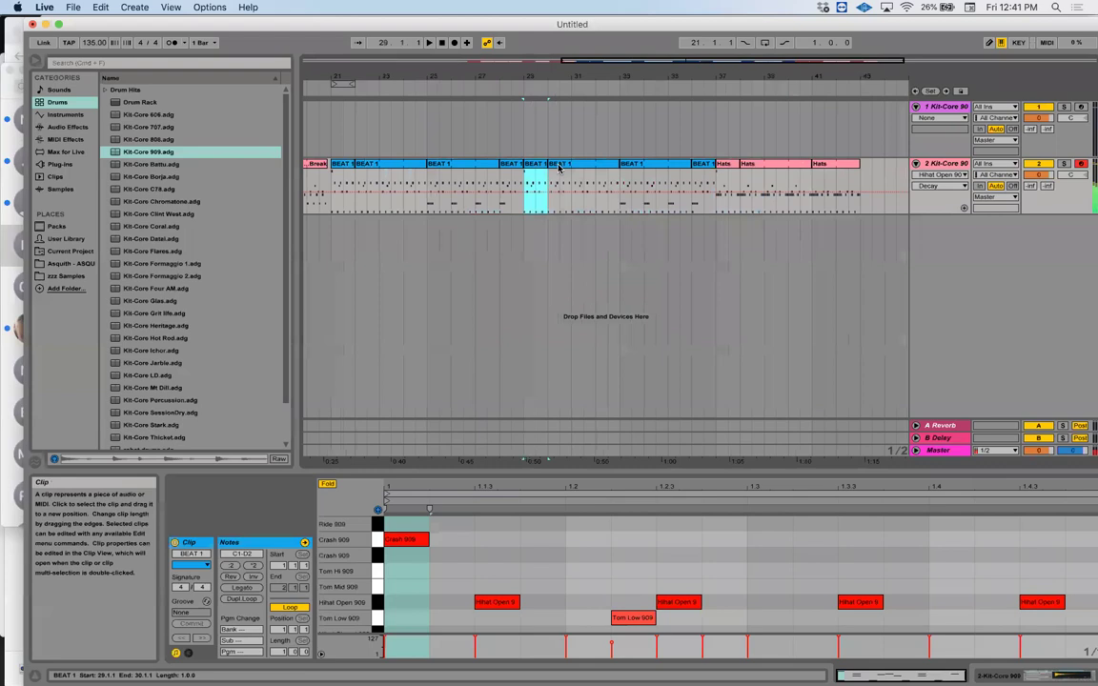
pyautogui.scroll(-5, 484, 525)
pyautogui.scroll(5, 457, 524)
# Add a Ride 909 note on the downbeat of the bar 29 clip and repeat it on every eighth note of the bar
pyautogui.click(411, 525)
pyautogui.doubleClick(412, 525)
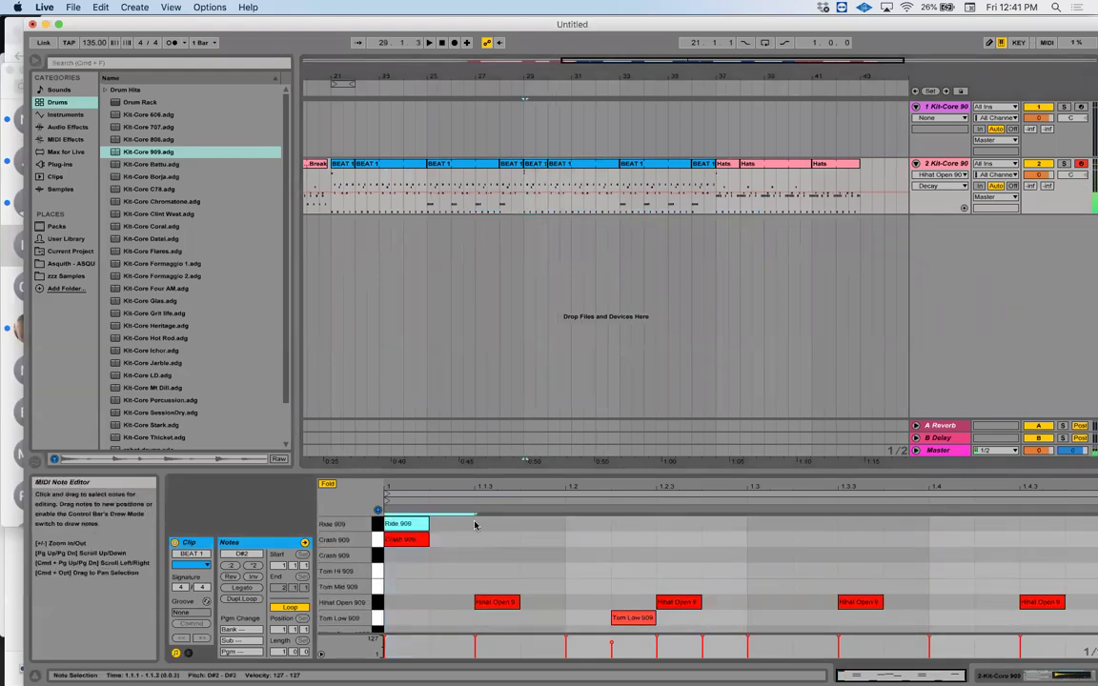
pyautogui.press('super+d')
pyautogui.press('super+d')
pyautogui.press('super+d')
pyautogui.press('super+d')
pyautogui.press('super+d')
pyautogui.press('super+d')
pyautogui.press('super+d')
# Delete the Crash 909 note from the bar 29 BEAT 1 clip and make the ride pattern run as one clip to bar 33
pyautogui.click(539, 168)
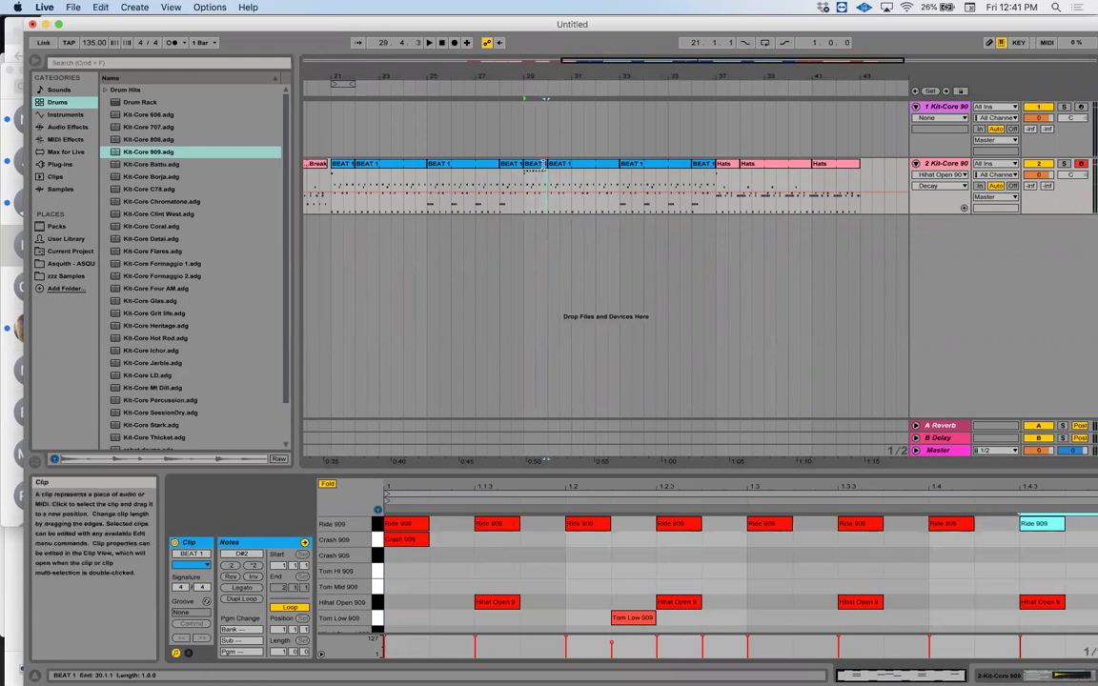
pyautogui.keyDown('shift'); pyautogui.click(582, 167); pyautogui.keyUp('shift')
pyautogui.press('super+j')
pyautogui.click(413, 538)
pyautogui.press('Delete')
pyautogui.press('space')
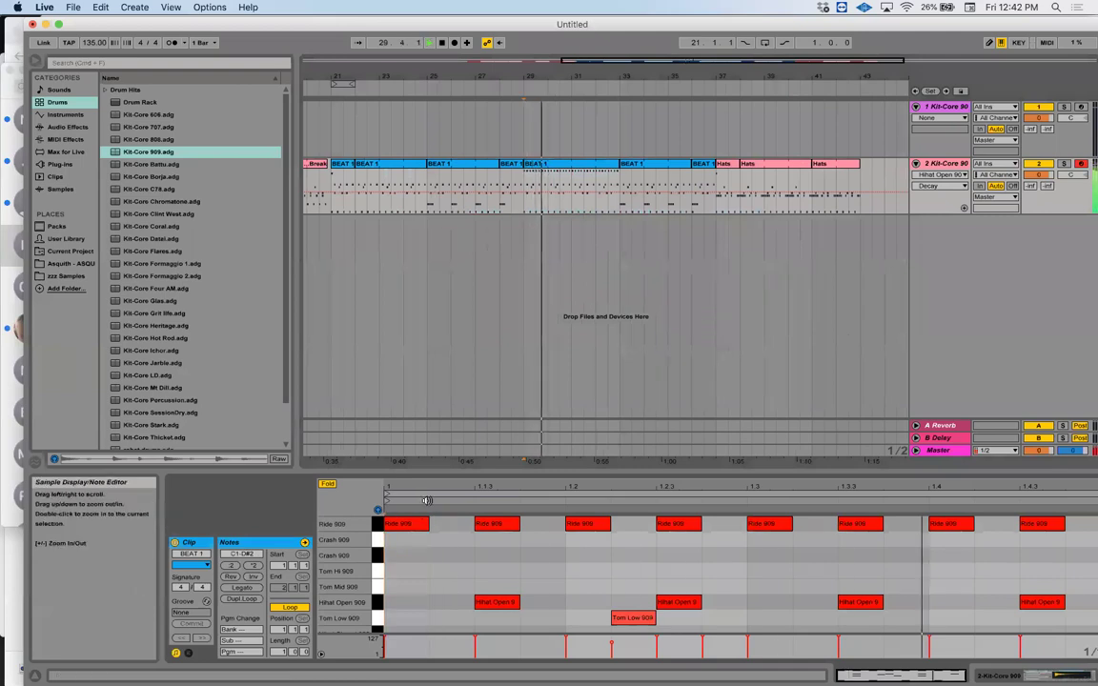
# Set the velocity of the four Ride 909 notes on the main beats of the bar 29 clip to 64
pyautogui.hotkey('shift', 'Tab')
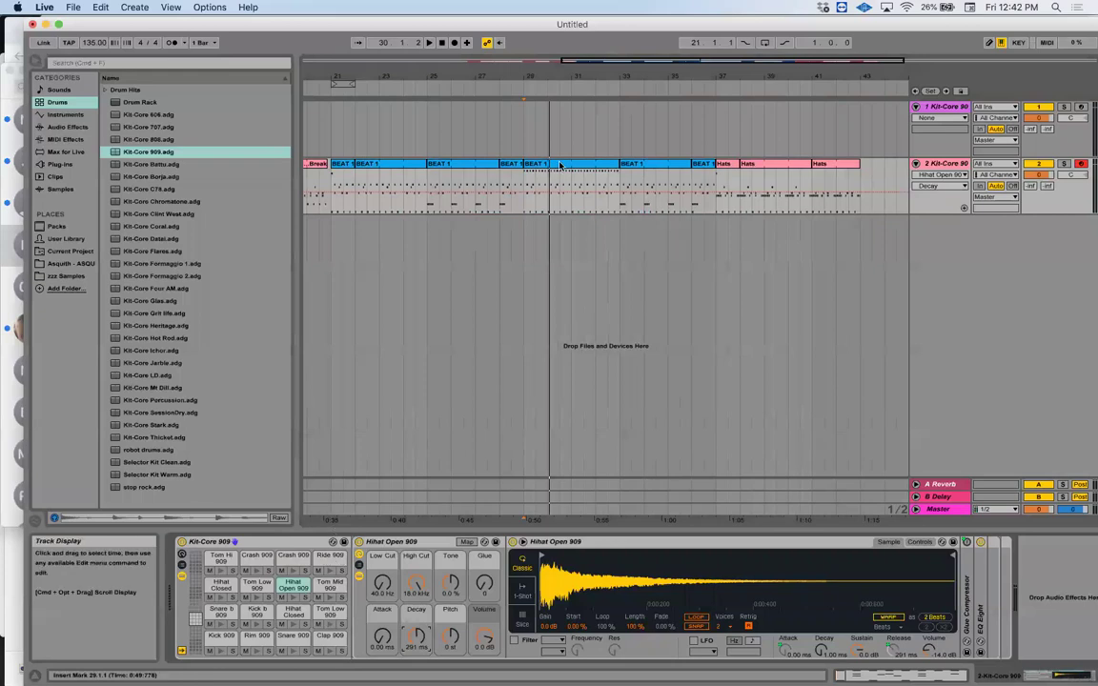
pyautogui.moveTo(335, 529); pyautogui.dragTo(335, 473)
pyautogui.hotkey('shift', 'Tab')
pyautogui.keyDown('shift'); pyautogui.click(602, 527); pyautogui.keyUp('shift')
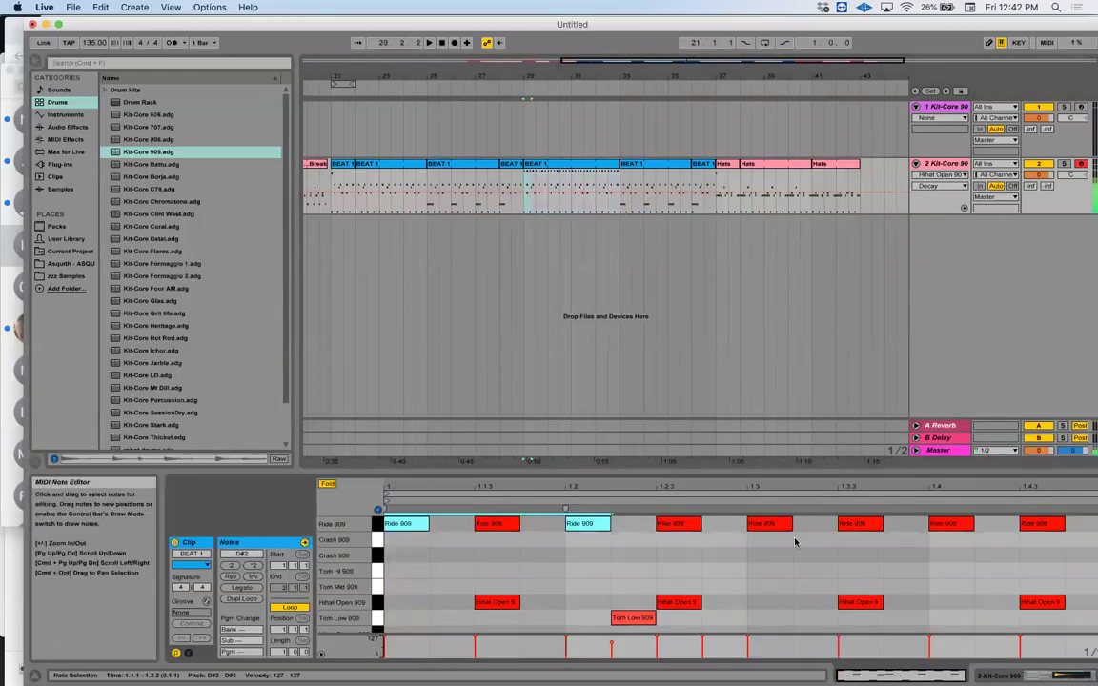
pyautogui.keyDown('shift'); pyautogui.click(777, 526); pyautogui.keyUp('shift')
pyautogui.keyDown('shift'); pyautogui.click(942, 526); pyautogui.keyUp('shift')
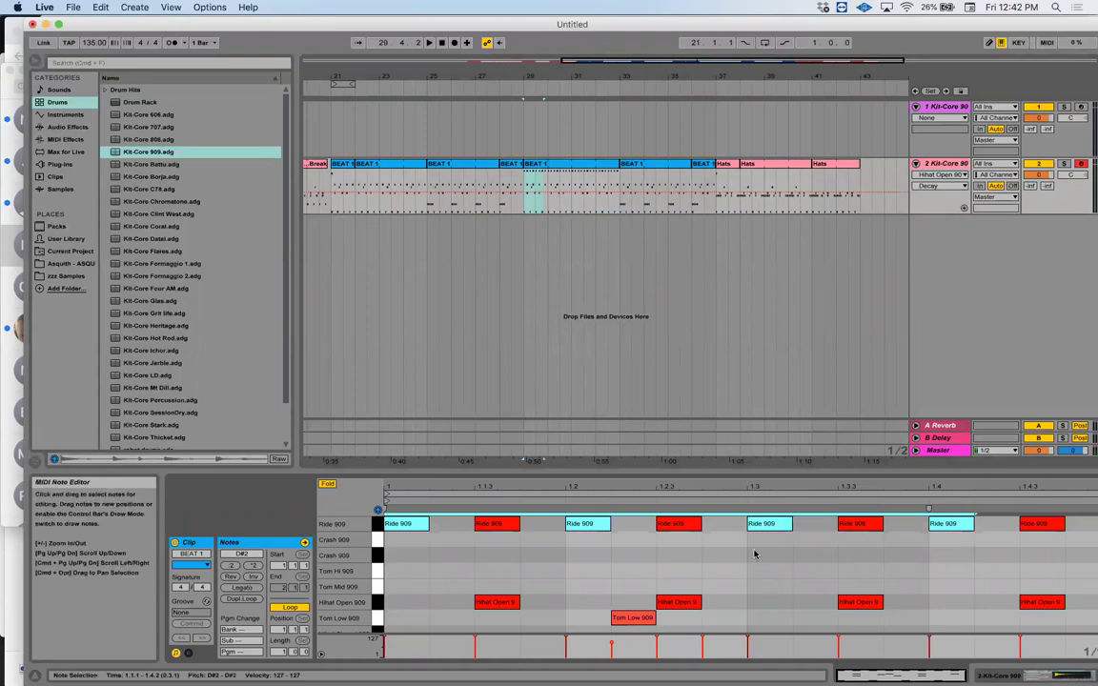
pyautogui.click(930, 641)
pyautogui.keyDown('shift'); pyautogui.click(777, 522); pyautogui.keyUp('shift')
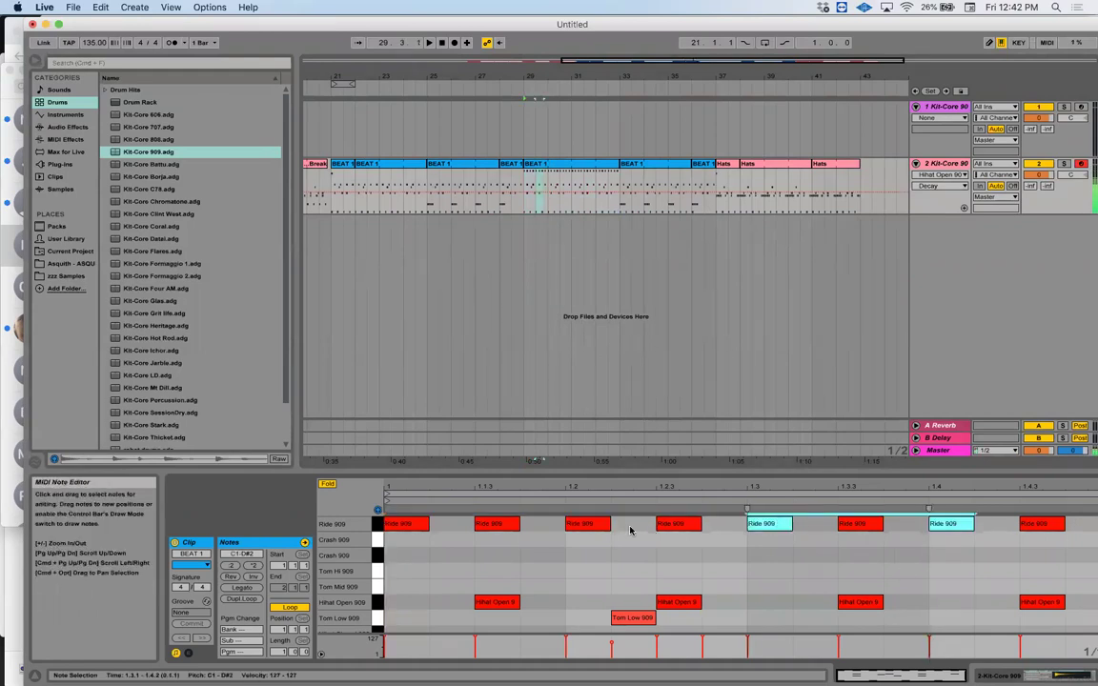
pyautogui.keyDown('shift'); pyautogui.click(588, 524); pyautogui.keyUp('shift')
pyautogui.keyDown('shift'); pyautogui.click(408, 524); pyautogui.keyUp('shift')
pyautogui.moveTo(388, 645)
pyautogui.mouseDown()
pyautogui.moveTo(388, 677)
pyautogui.moveTo(385, 641)
pyautogui.mouseUp()
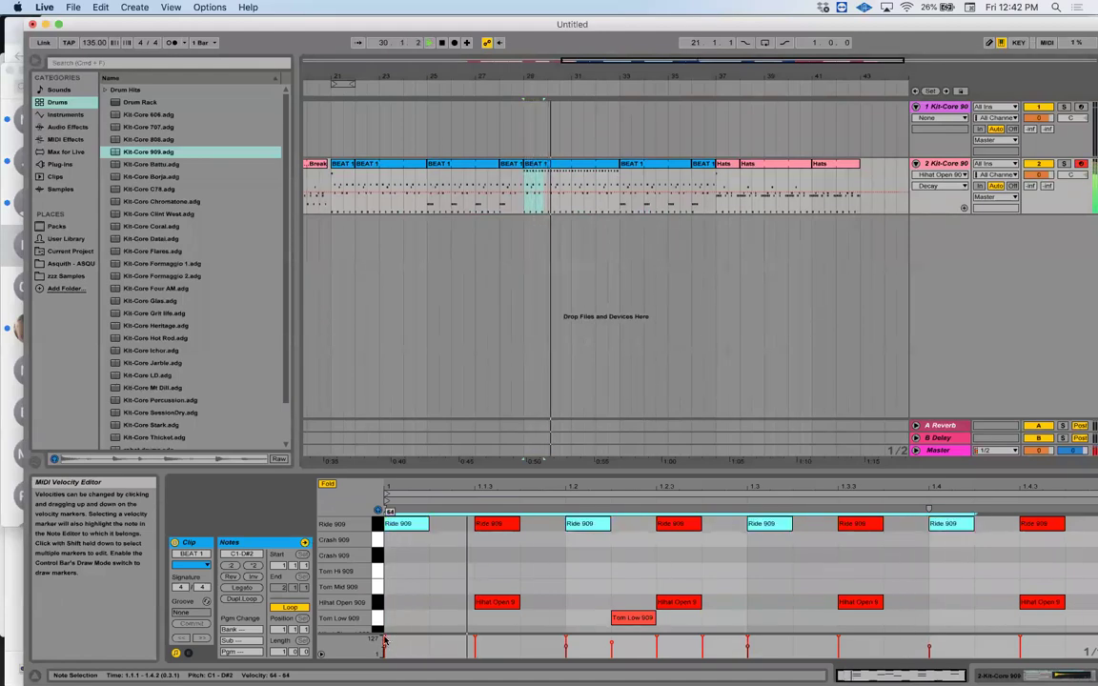
# Set the Crash 909 decay to 51.1 ms and the Ride 909 decay to 93.0 ms in the drum rack
pyautogui.click(494, 273)
pyautogui.press('space')
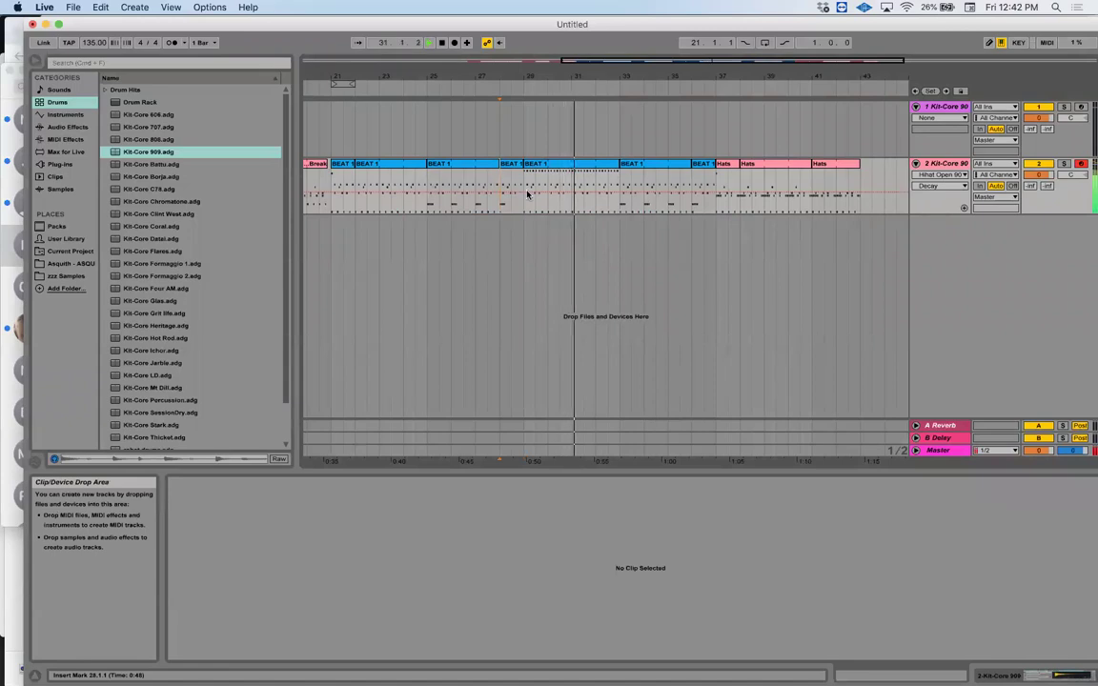
pyautogui.click(545, 167)
pyautogui.hotkey('shift', 'Tab')
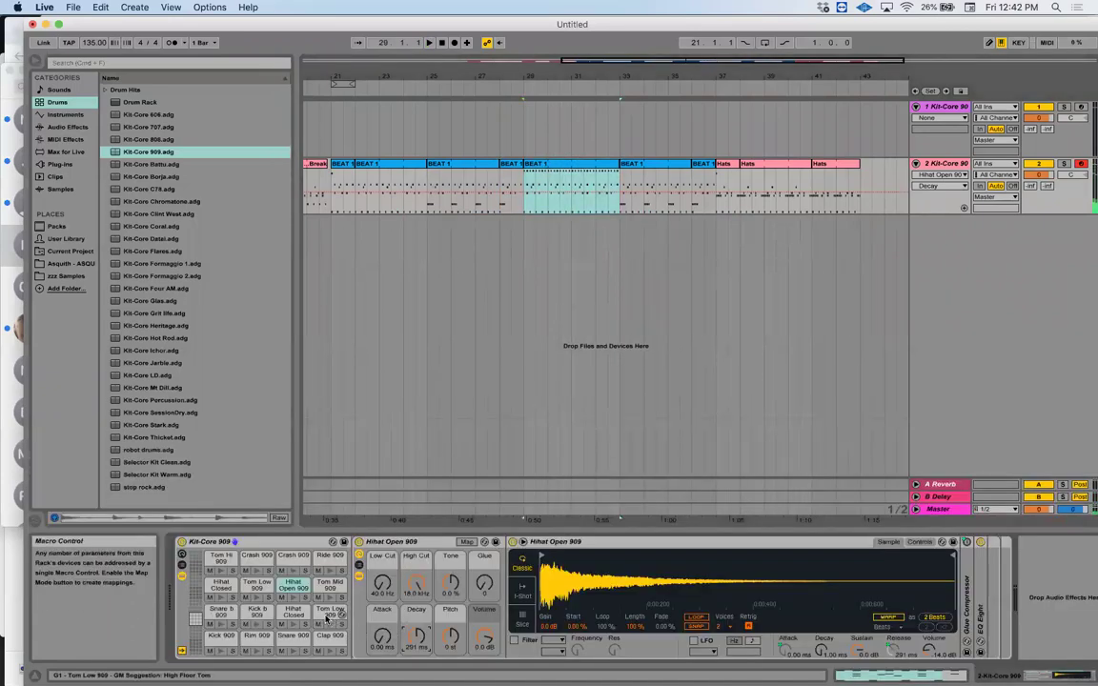
pyautogui.click(284, 559)
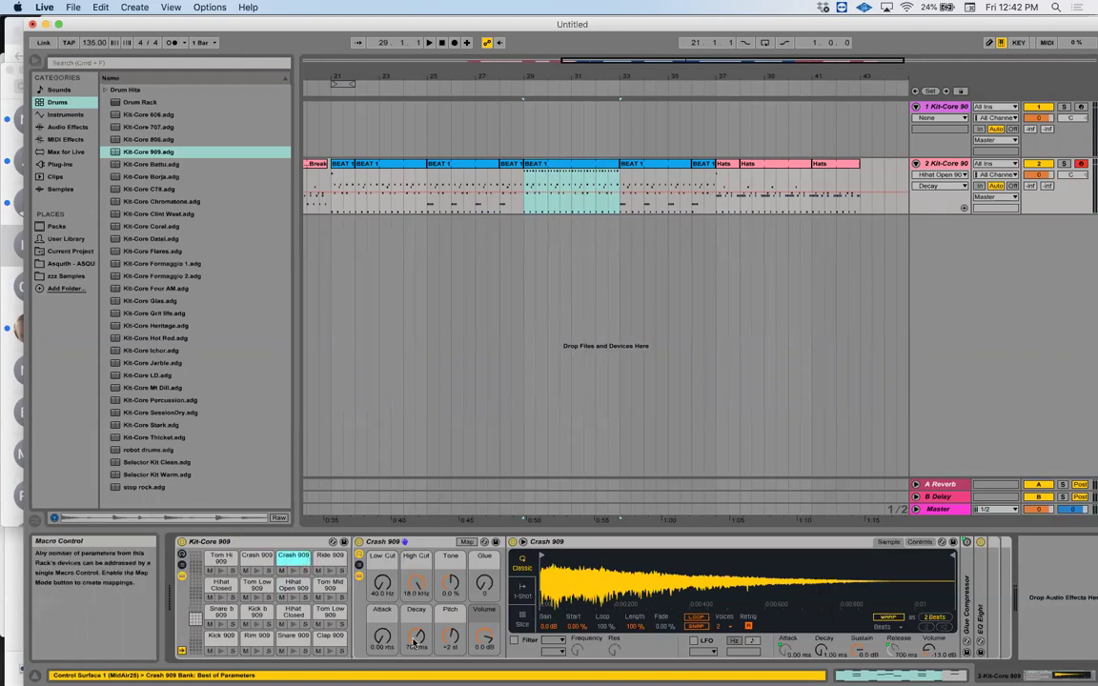
pyautogui.moveTo(417, 636); pyautogui.dragTo(417, 667)
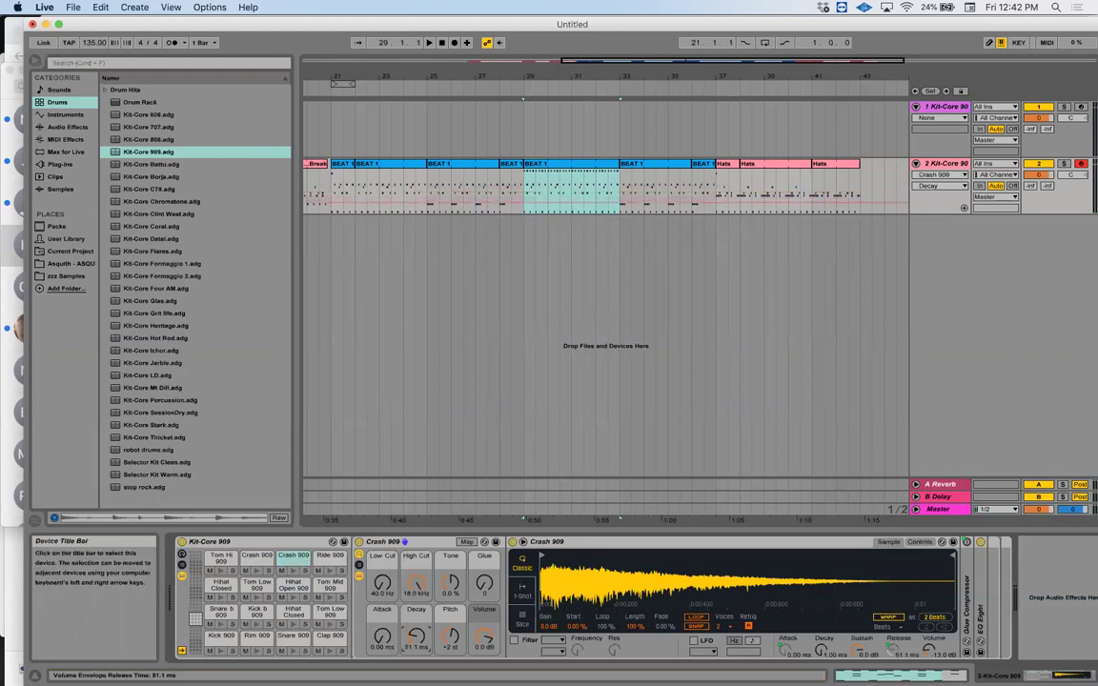
pyautogui.click(330, 557)
pyautogui.moveTo(419, 628); pyautogui.dragTo(419, 638)
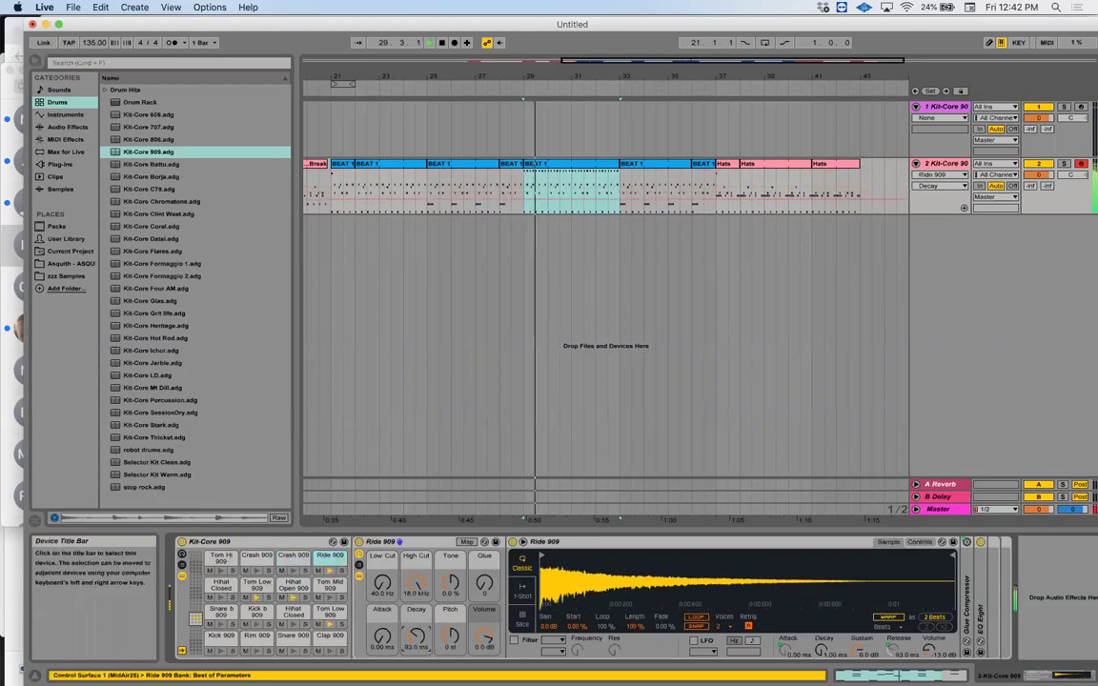
# Add an extra Ride 909 note on the last sixteenth of the first bar in the bar 29 clip, with velocity 75
pyautogui.doubleClick(549, 169)
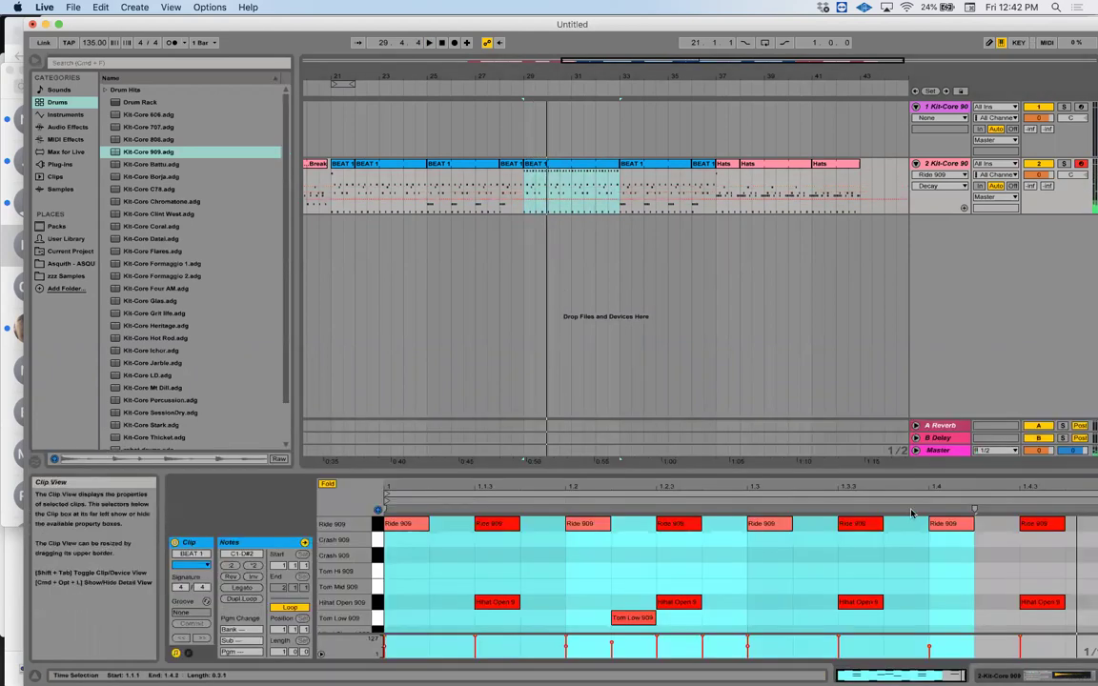
pyautogui.doubleClick(992, 524)
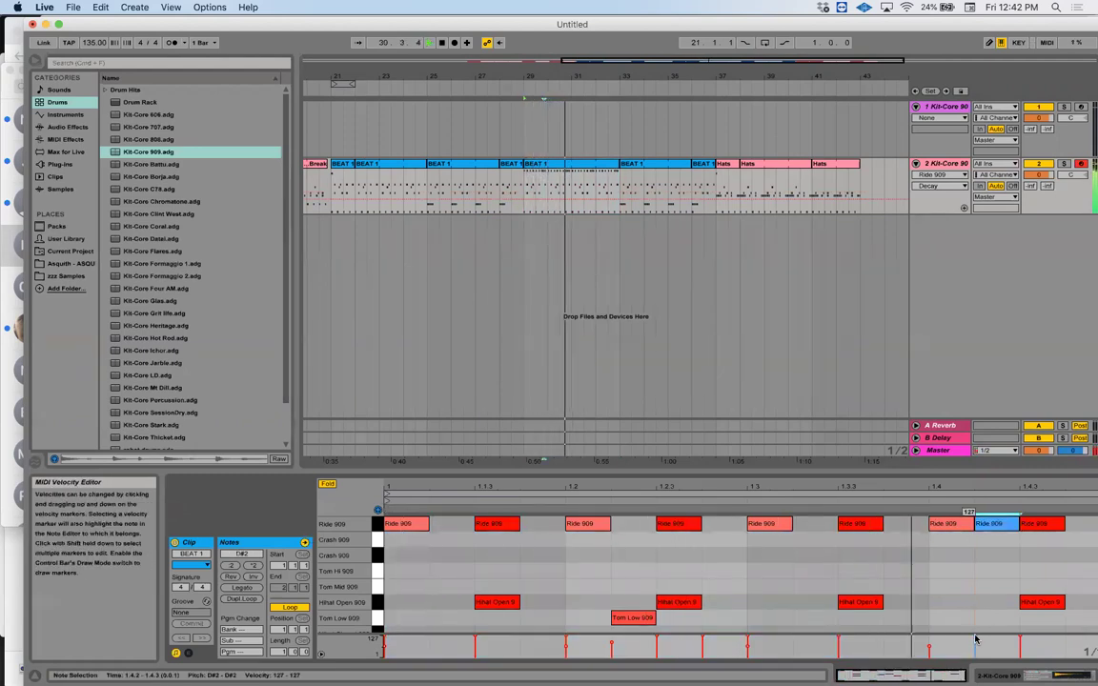
pyautogui.press('Right')
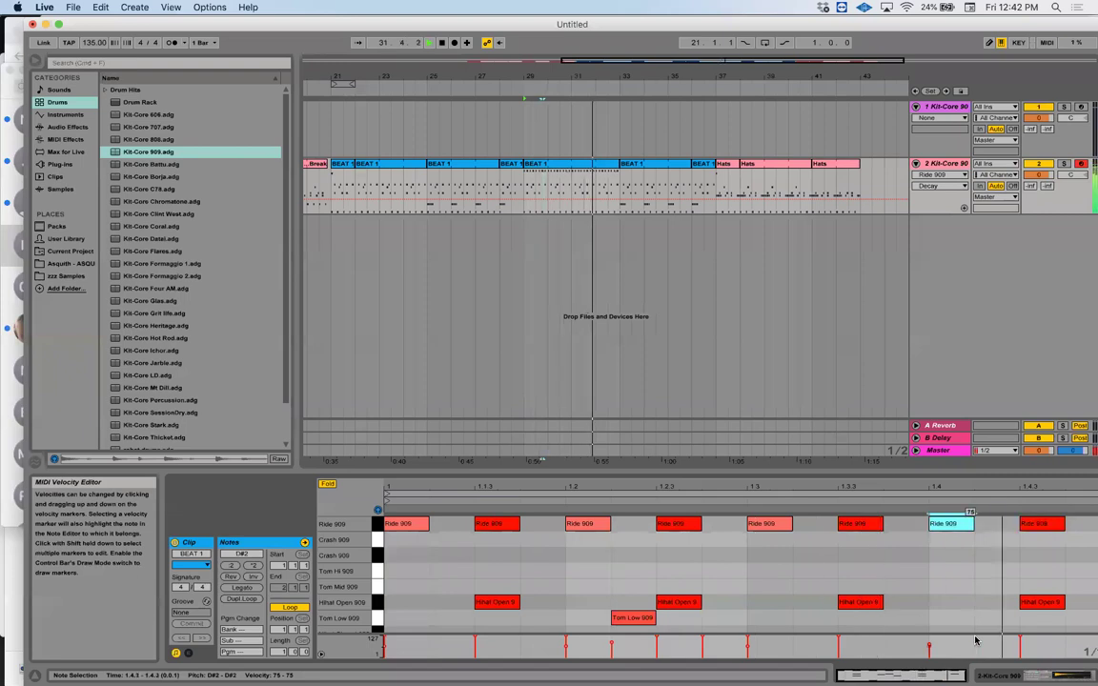
pyautogui.press('Right')
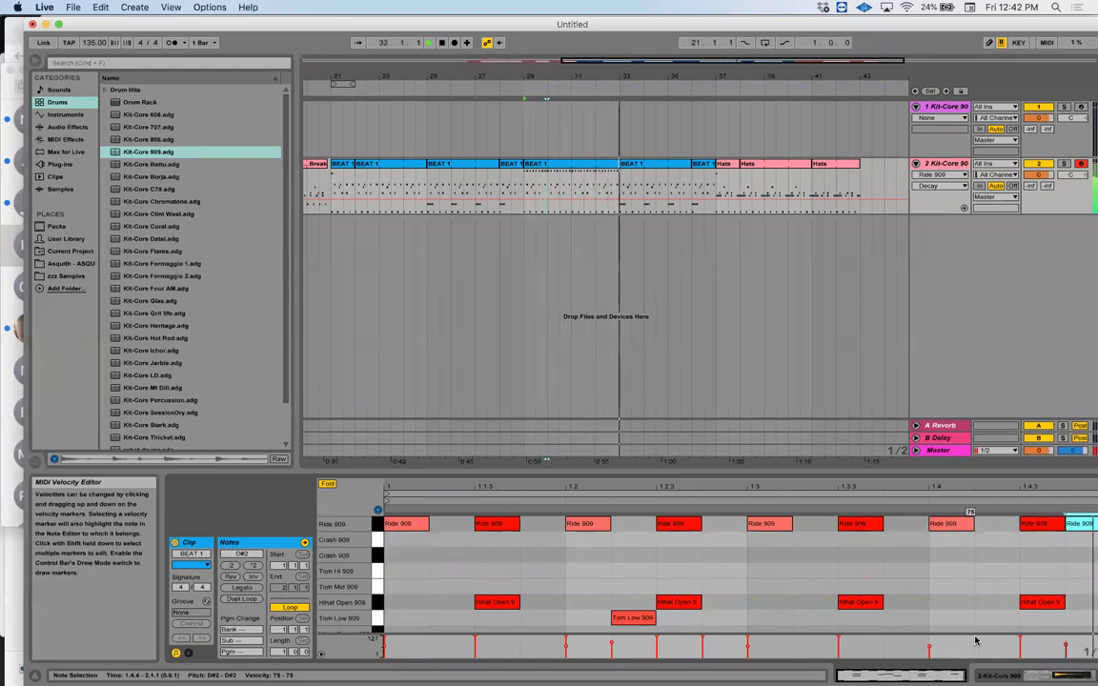
pyautogui.press('space')
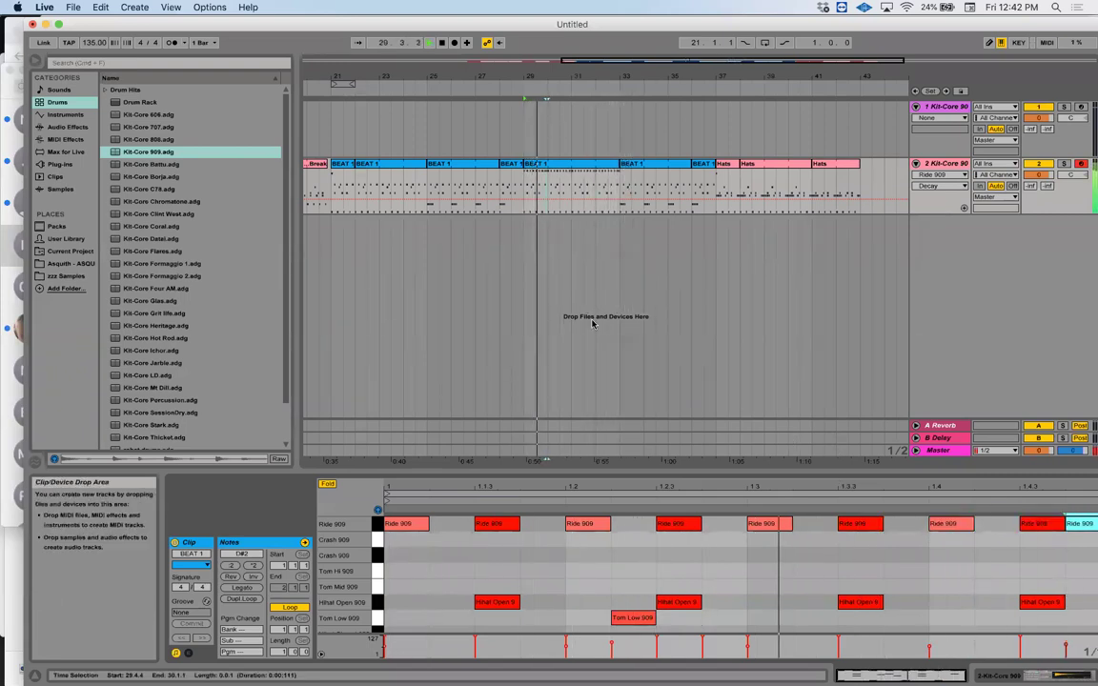
# Play the arrangement from bar 20 and set the tempo to 139.00 BPM
pyautogui.hscroll(-3, 448, 251)
pyautogui.click(374, 238)
pyautogui.press('space')
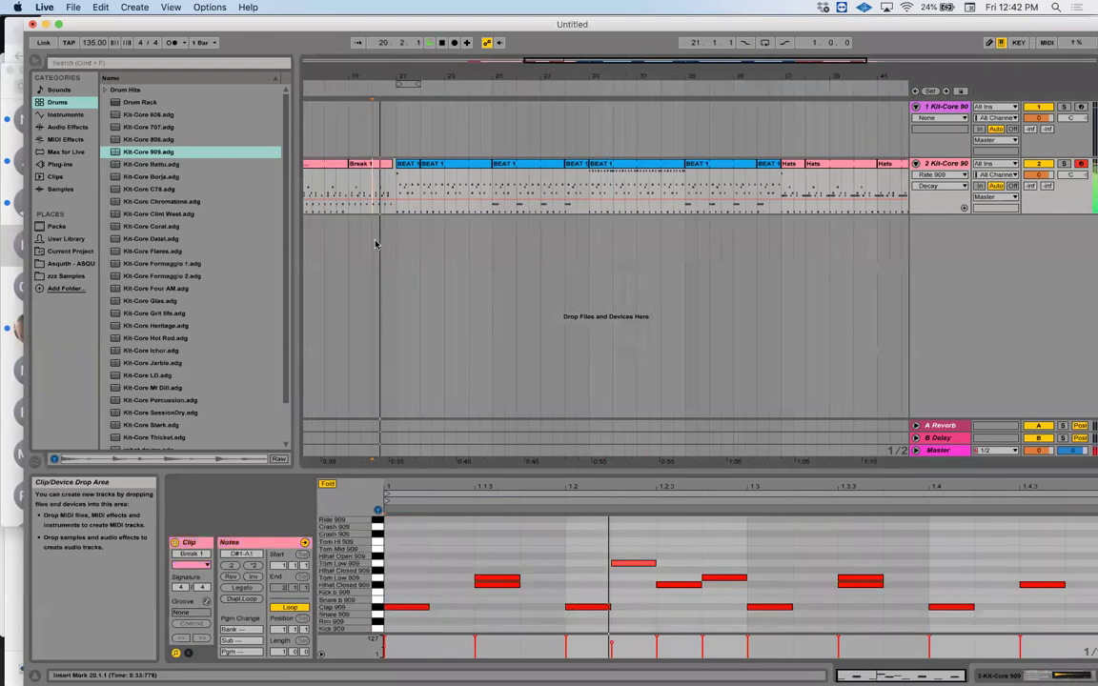
pyautogui.moveTo(94, 45)
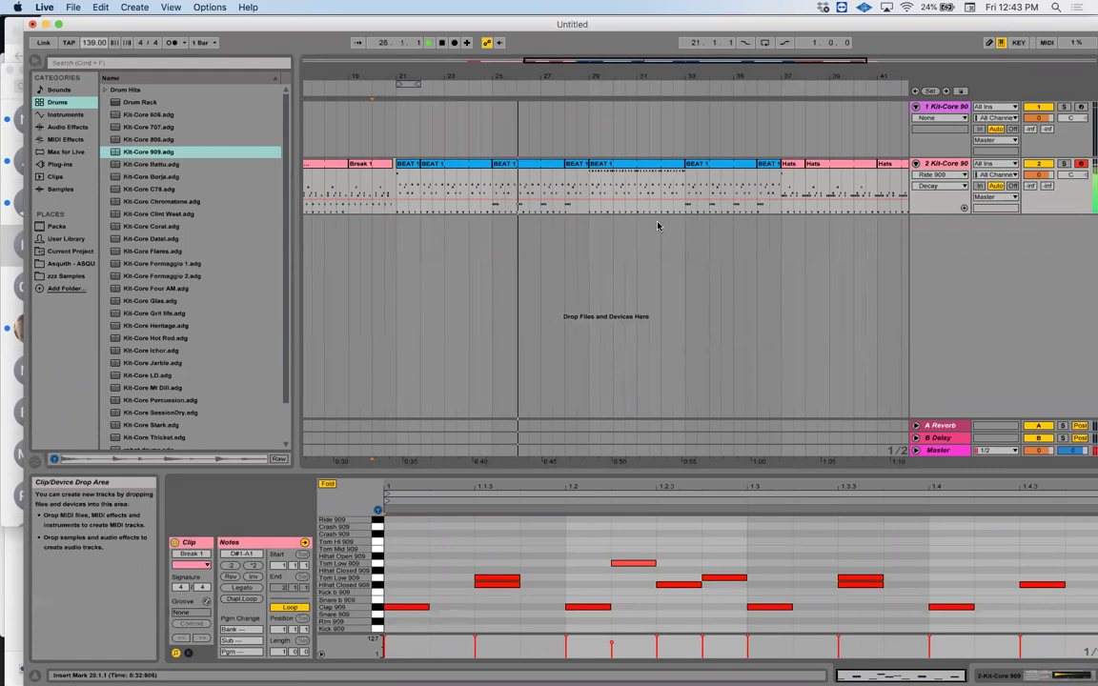
# Split the first bar off the BEAT 1 clip at bar 29 and add a Crash 909 note on its downbeat
pyautogui.click(608, 179)
pyautogui.click(600, 168)
pyautogui.click(405, 525)
pyautogui.doubleClick(405, 541)
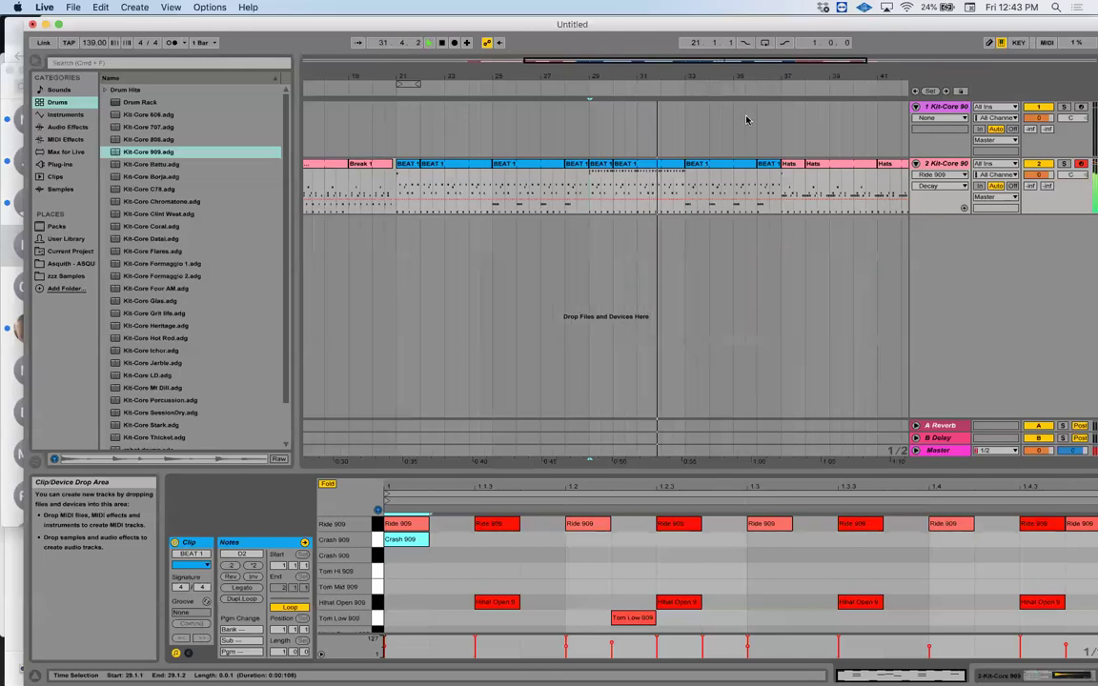
# Copy the Hihat Open 909 notes of the BEAT 1 clip at bar 33 onto its Ride 909 lane
pyautogui.click(536, 171)
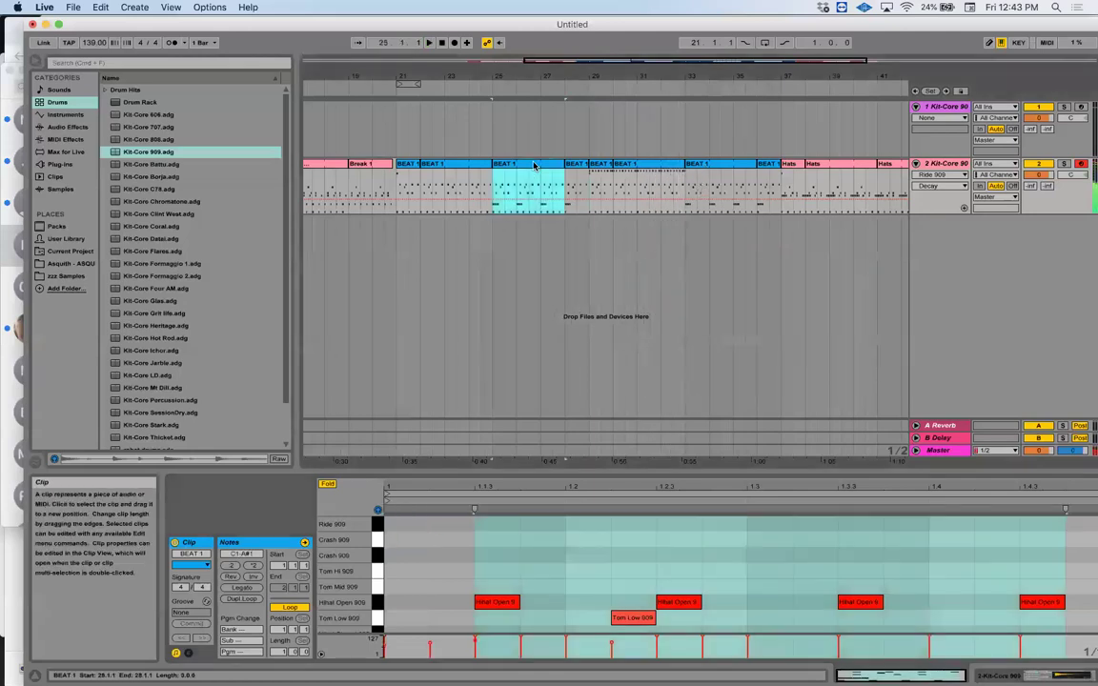
pyautogui.click(671, 190)
pyautogui.press('space')
pyautogui.press('space')
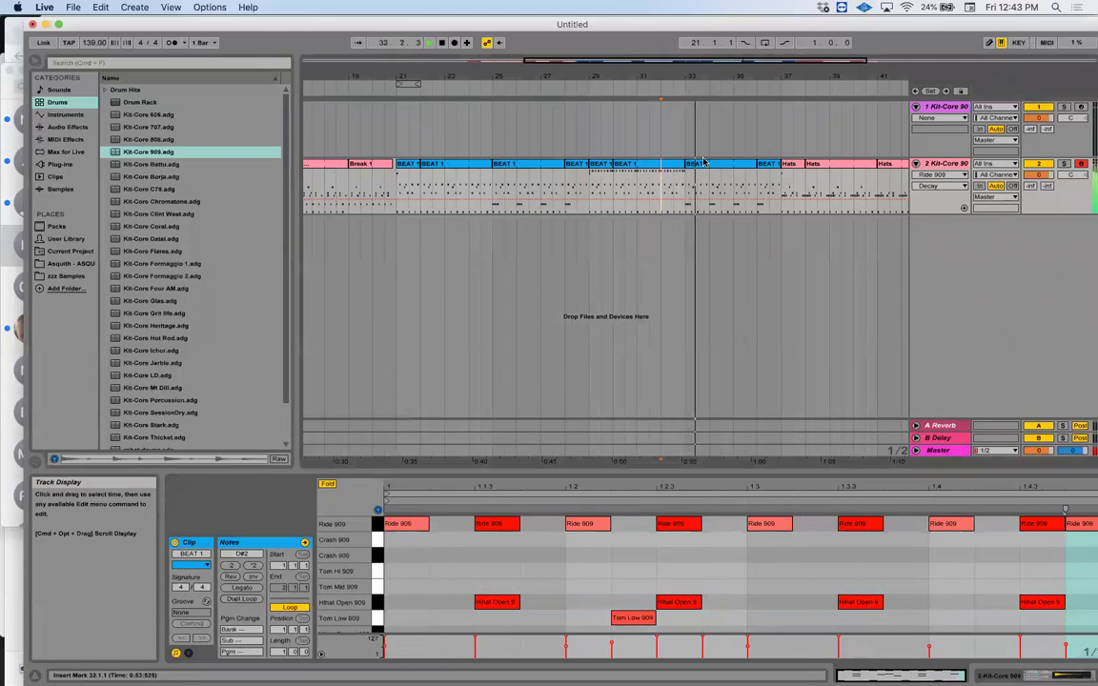
pyautogui.click(334, 523)
pyautogui.press('Delete')
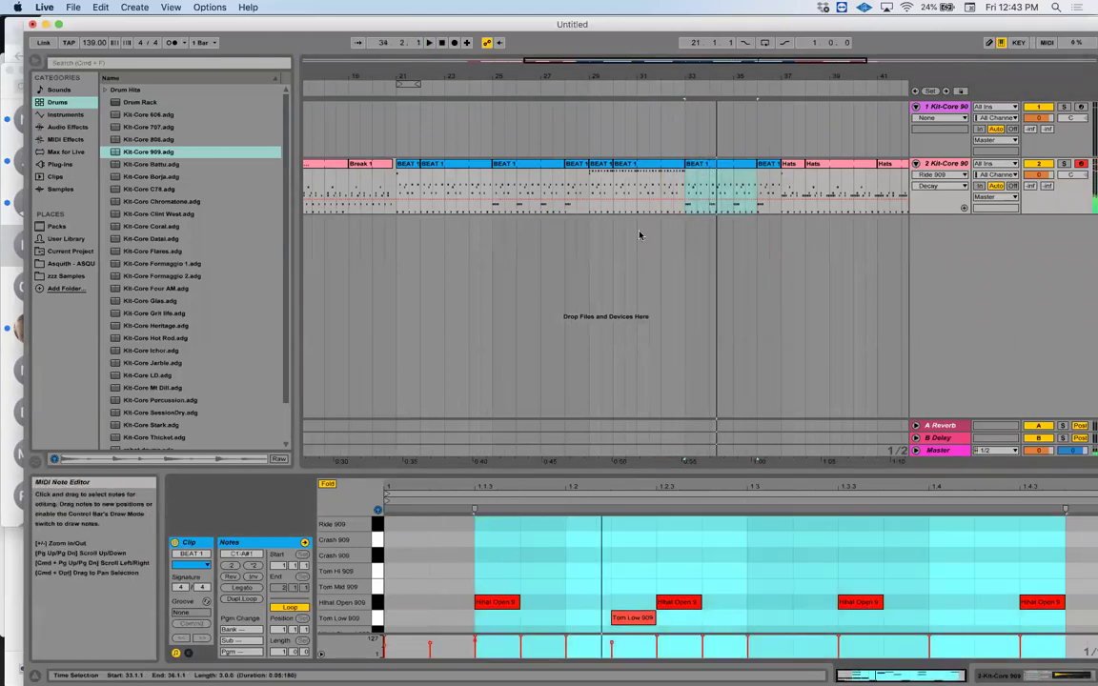
pyautogui.doubleClick(385, 594)
pyautogui.click(495, 557)
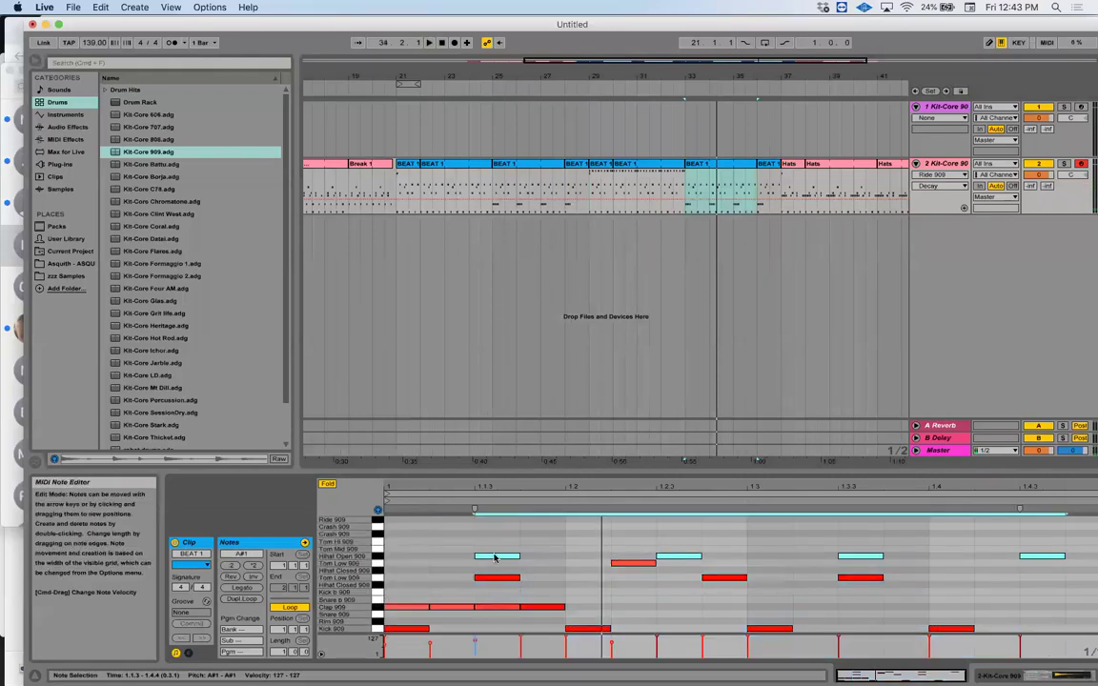
pyautogui.moveTo(496, 557); pyautogui.dragTo(498, 527)
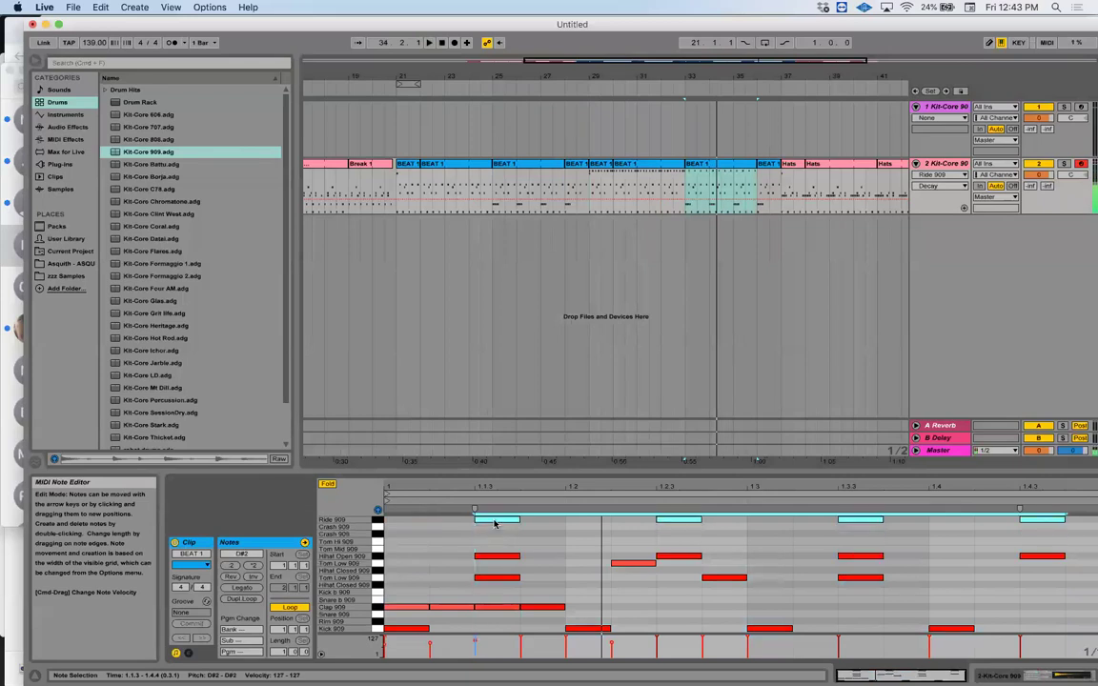
# Split the first bar off the BEAT 1 clip at bar 33 and add a Crash 909 note on its downbeat
pyautogui.click(655, 214)
pyautogui.press('space')
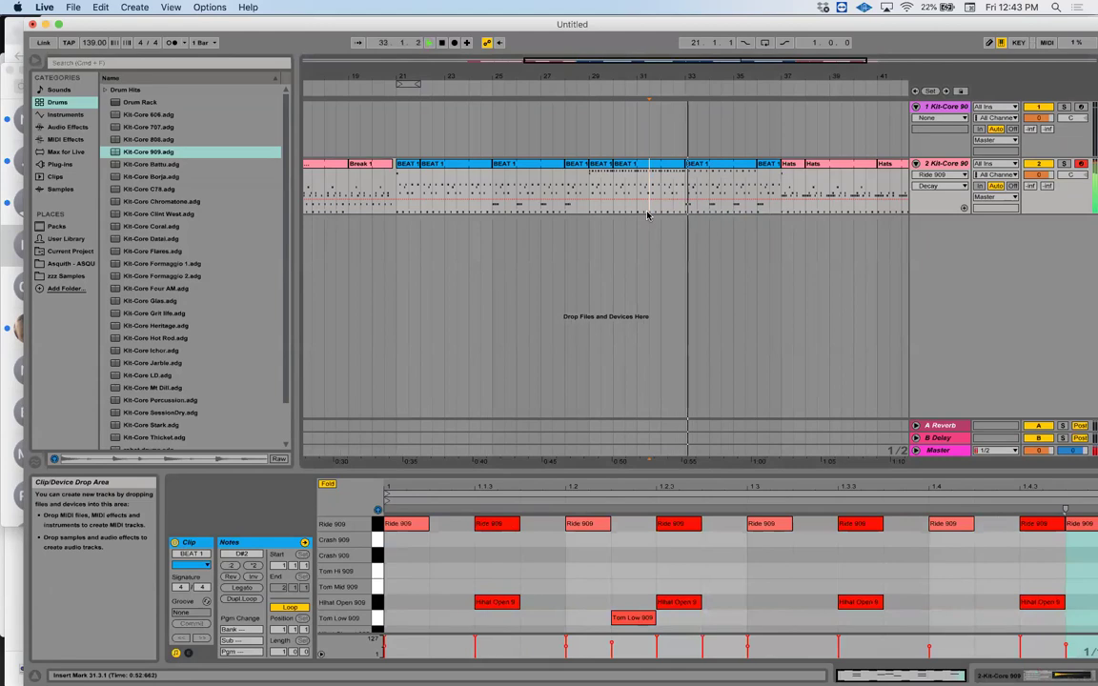
pyautogui.click(688, 185)
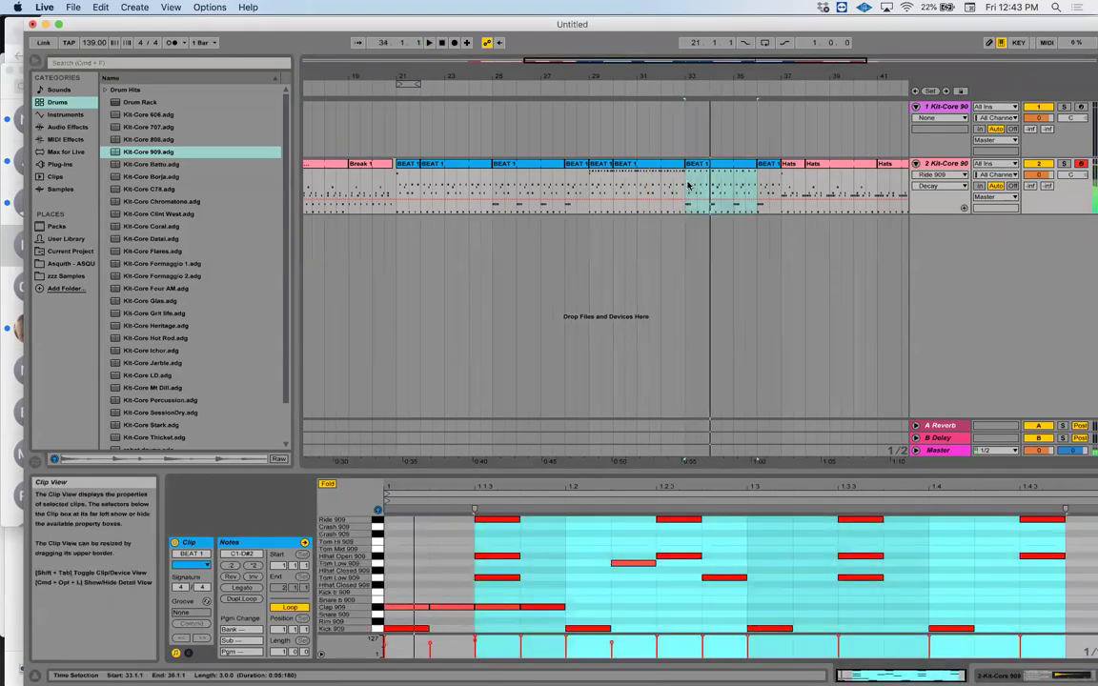
pyautogui.click(710, 181)
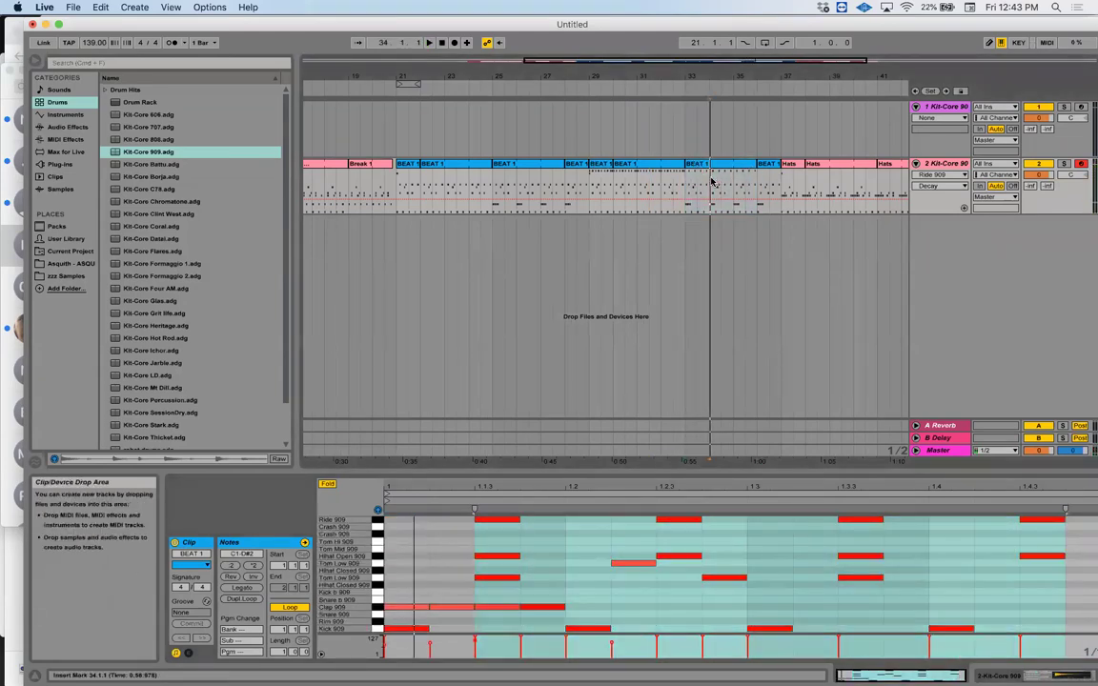
pyautogui.moveTo(710, 181); pyautogui.dragTo(688, 182)
pyautogui.click(397, 523)
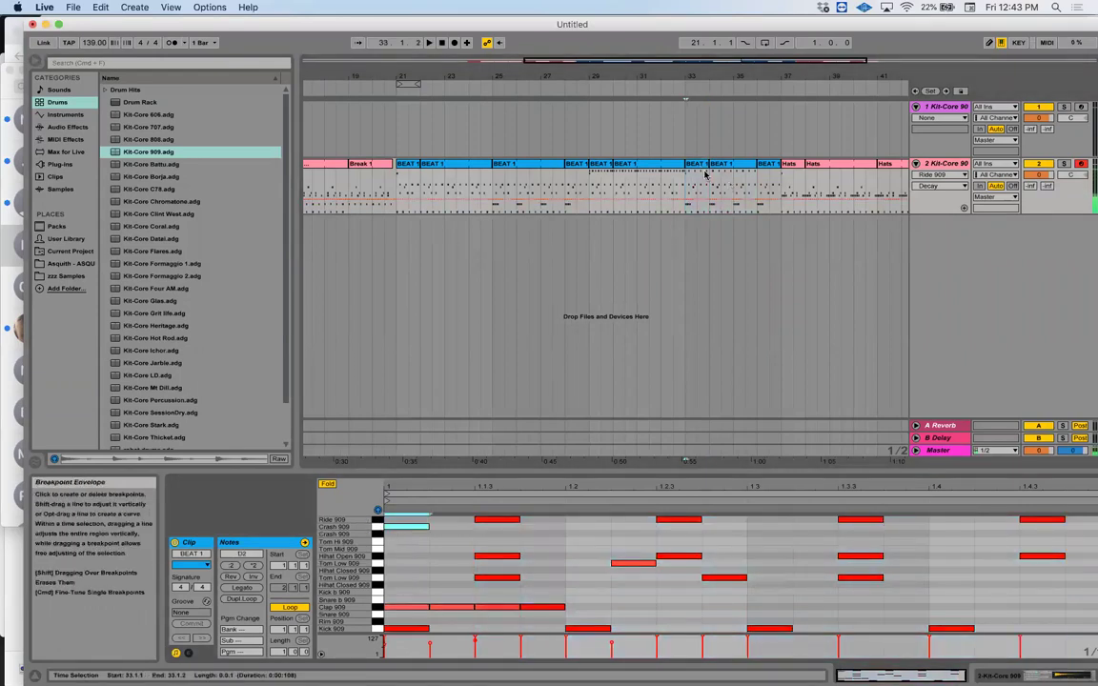
# Extend the BEAT 1 clip starting at bar 34 up to bar 37 and duplicate the four-bar section from bar 33
pyautogui.click(648, 183)
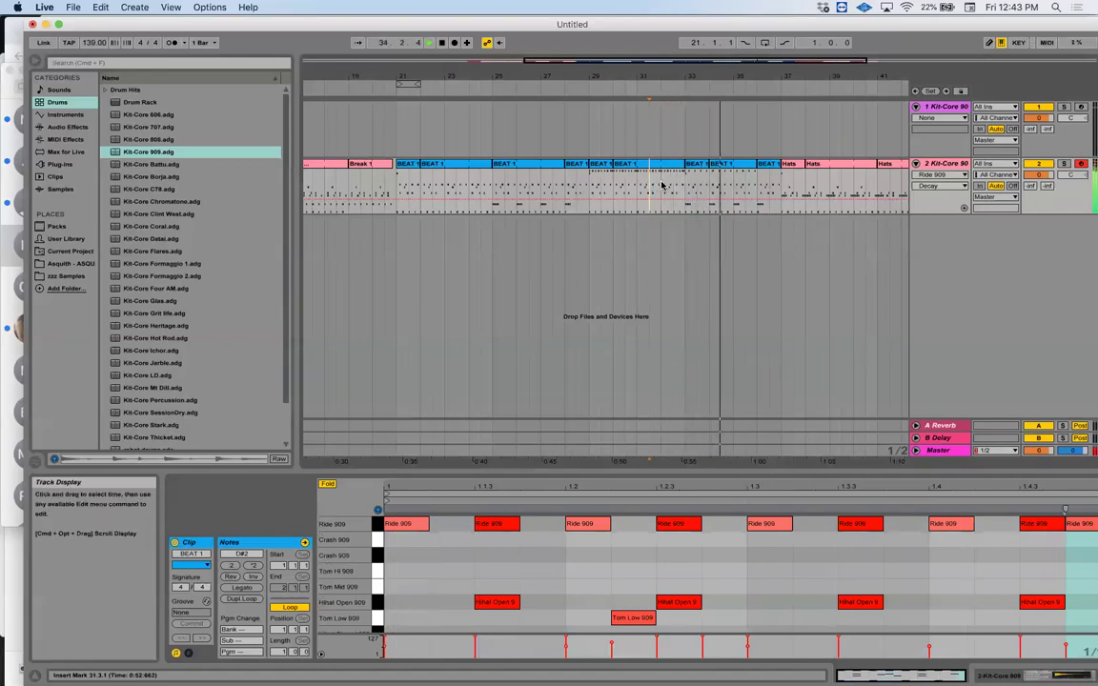
pyautogui.moveTo(727, 167); pyautogui.dragTo(780, 169)
pyautogui.keyDown('shift'); pyautogui.click(697, 169); pyautogui.keyUp('shift')
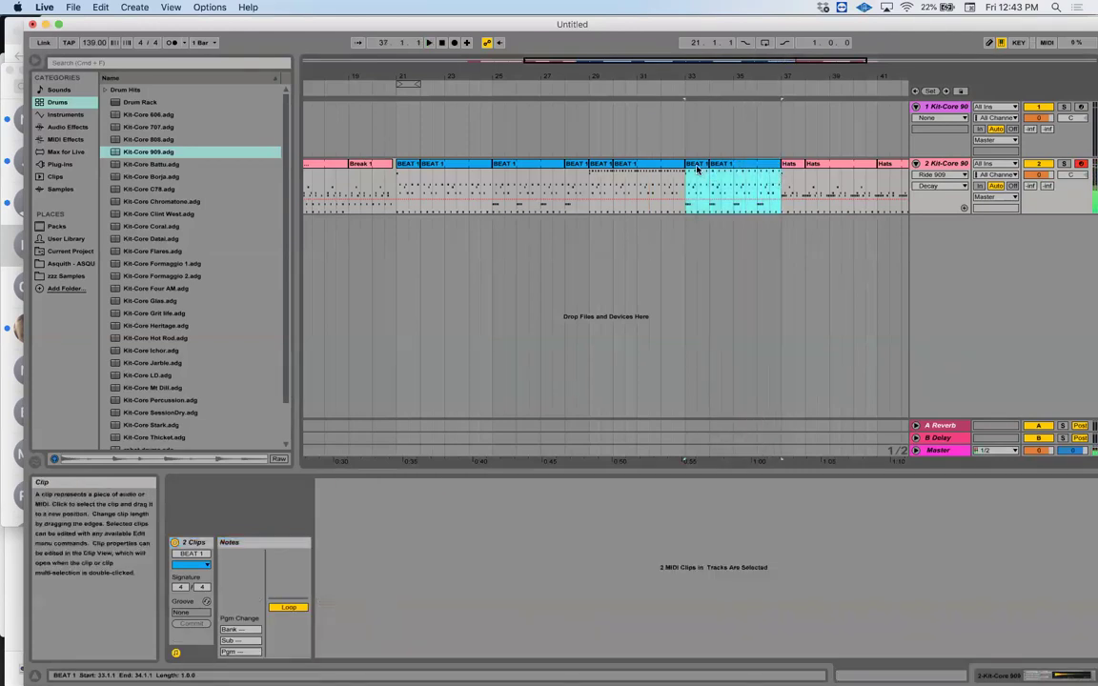
pyautogui.press('super+d')
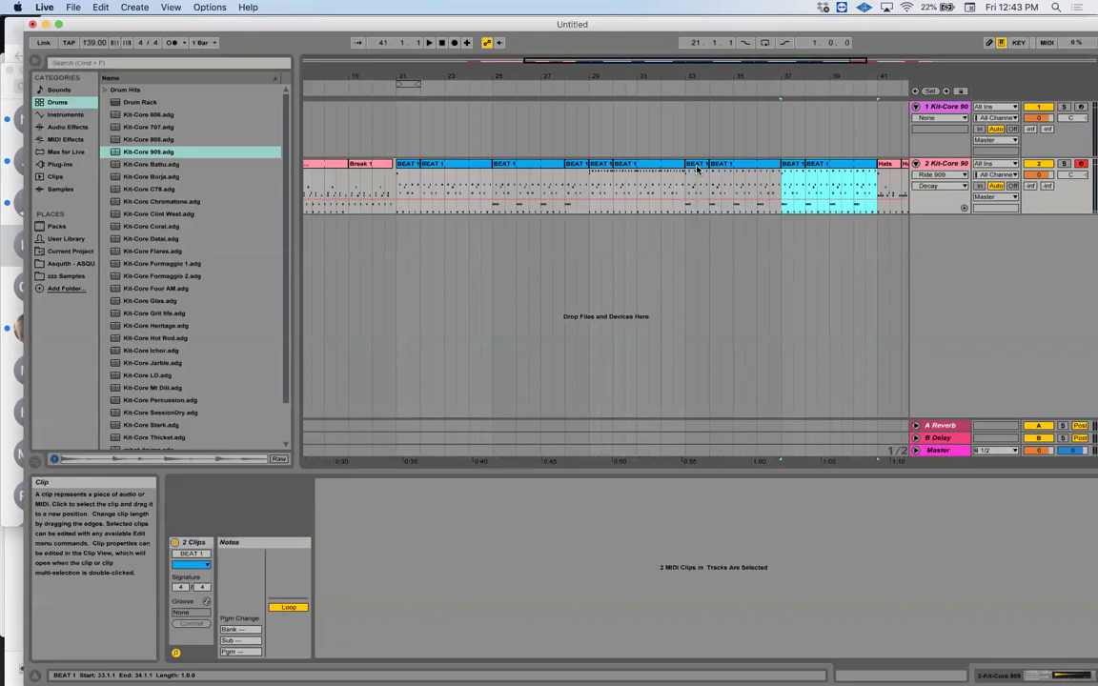
# Replace the duplicated section at bar 37 with a copy of the one-bar BEAT 1 clip from bar 33, and enlarge its note editor
pyautogui.hscroll(3, 697, 170)
pyautogui.press('Delete')
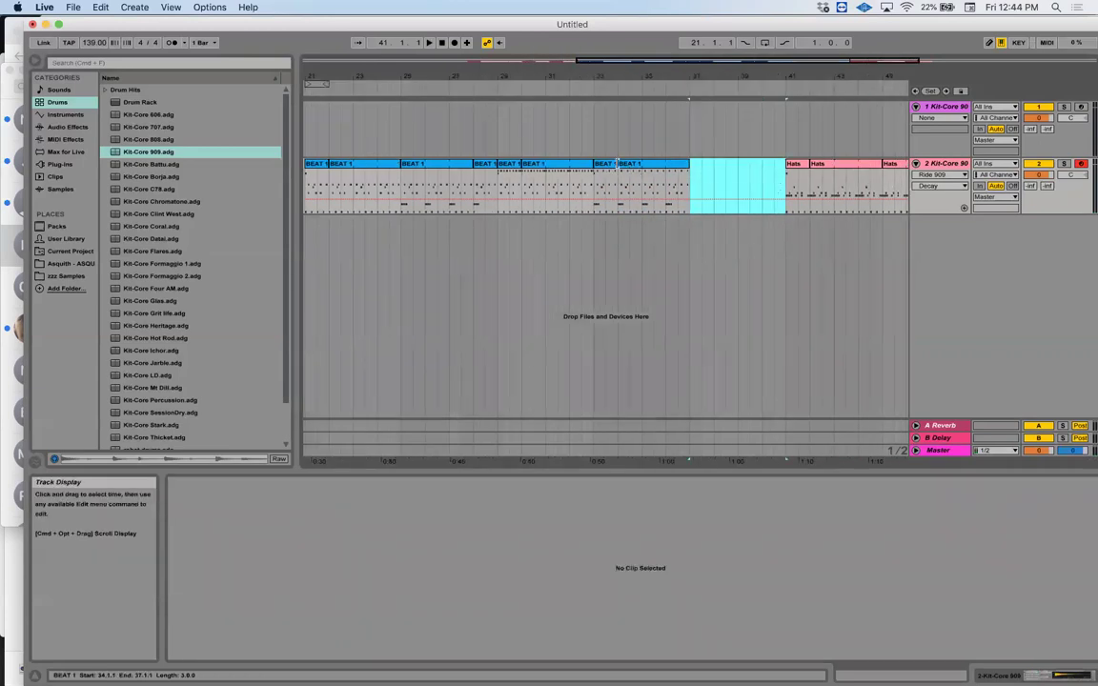
pyautogui.click(629, 165)
pyautogui.moveTo(610, 165); pyautogui.dragTo(708, 168)
pyautogui.click(602, 477)
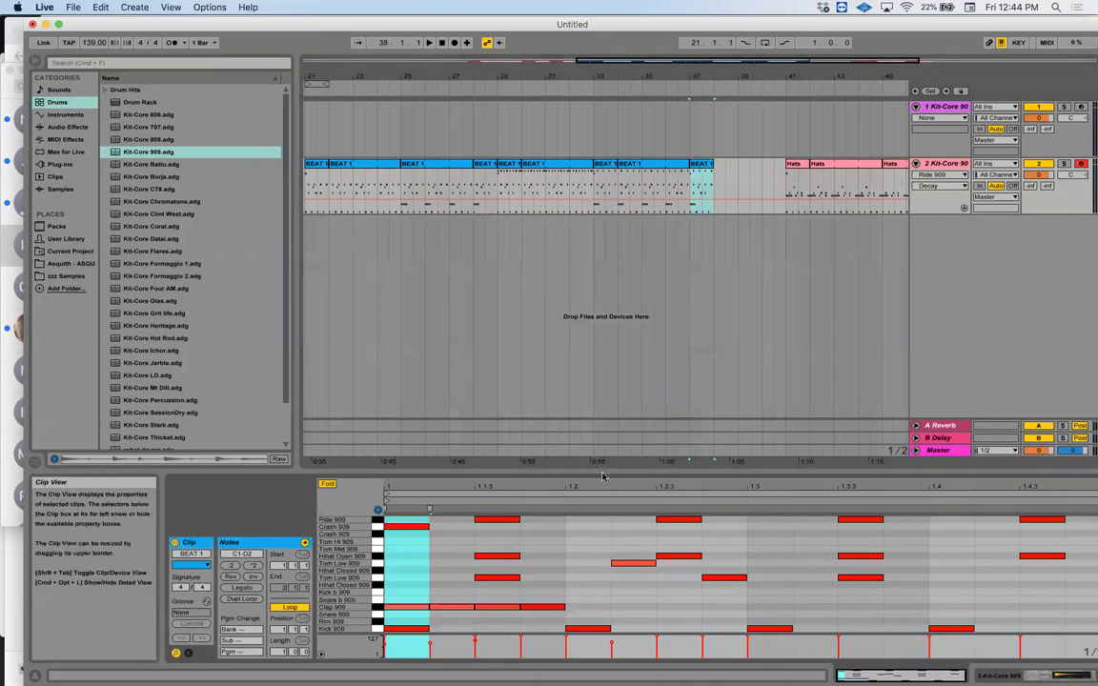
pyautogui.moveTo(596, 465); pyautogui.dragTo(592, 354)
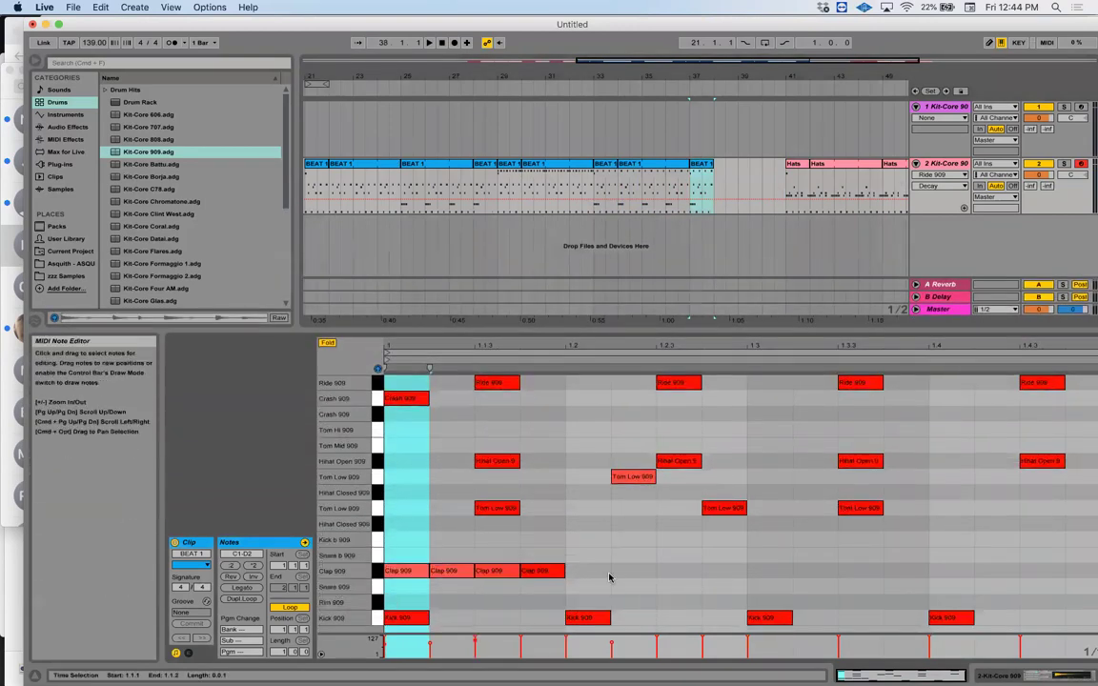
# Duplicate the downbeat Kick 909 note three times to fill the first beat of the bar 37 clip with sixteenths
pyautogui.click(405, 617)
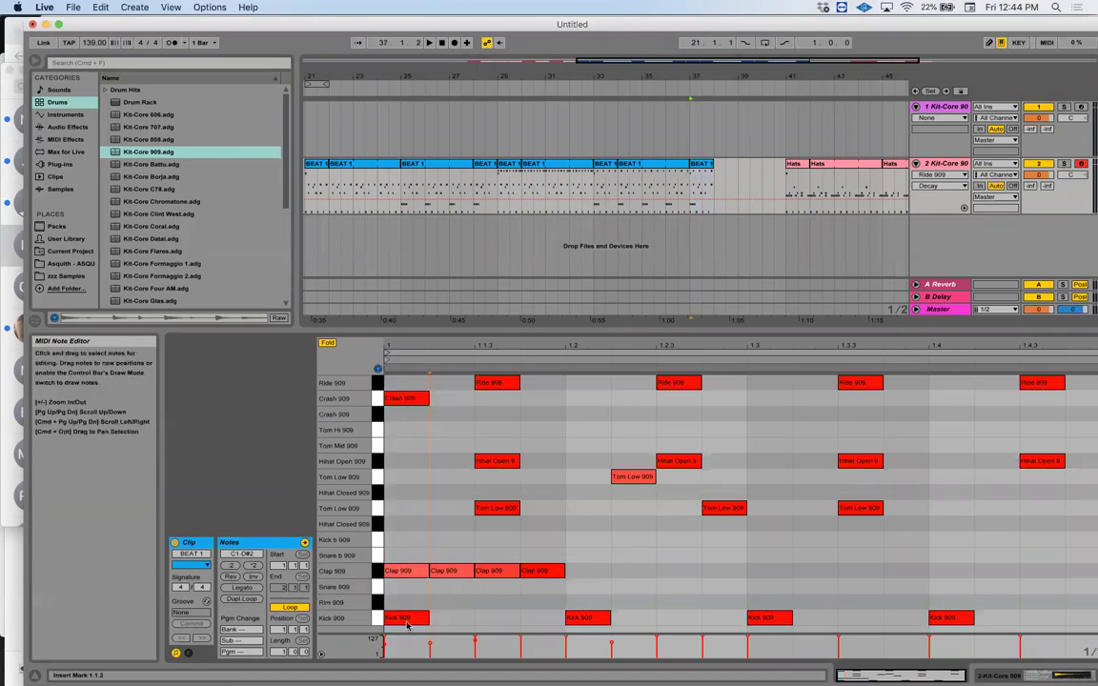
pyautogui.press('super+d')
pyautogui.press('super+d')
pyautogui.press('super+d')
pyautogui.click(564, 539)
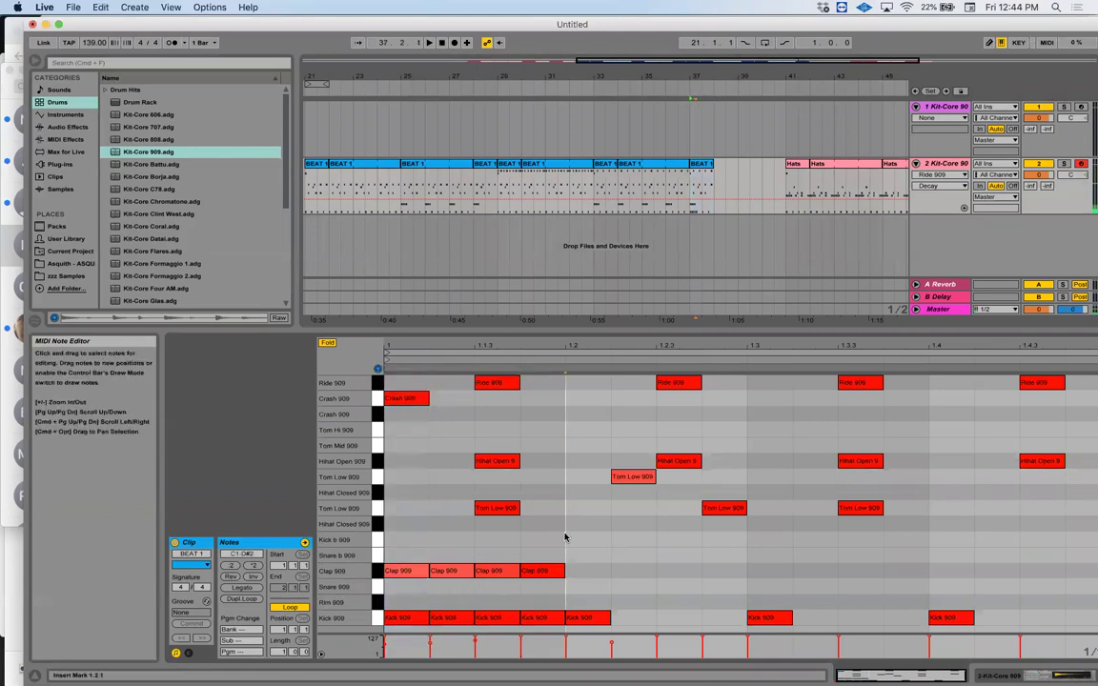
# Add a Hihat Open 909 note on the clip's downbeat and duplicate it three times across the first beat
pyautogui.doubleClick(405, 464)
pyautogui.press('super+d')
pyautogui.press('super+d')
pyautogui.press('super+d')
pyautogui.click(603, 528)
# Delete the Hihat Open, Tom Low and Kick 909 notes after the first beat, keeping the Ride 909 notes
pyautogui.moveTo(583, 436); pyautogui.dragTo(1023, 624)
pyautogui.press('Delete')
pyautogui.click(400, 399)
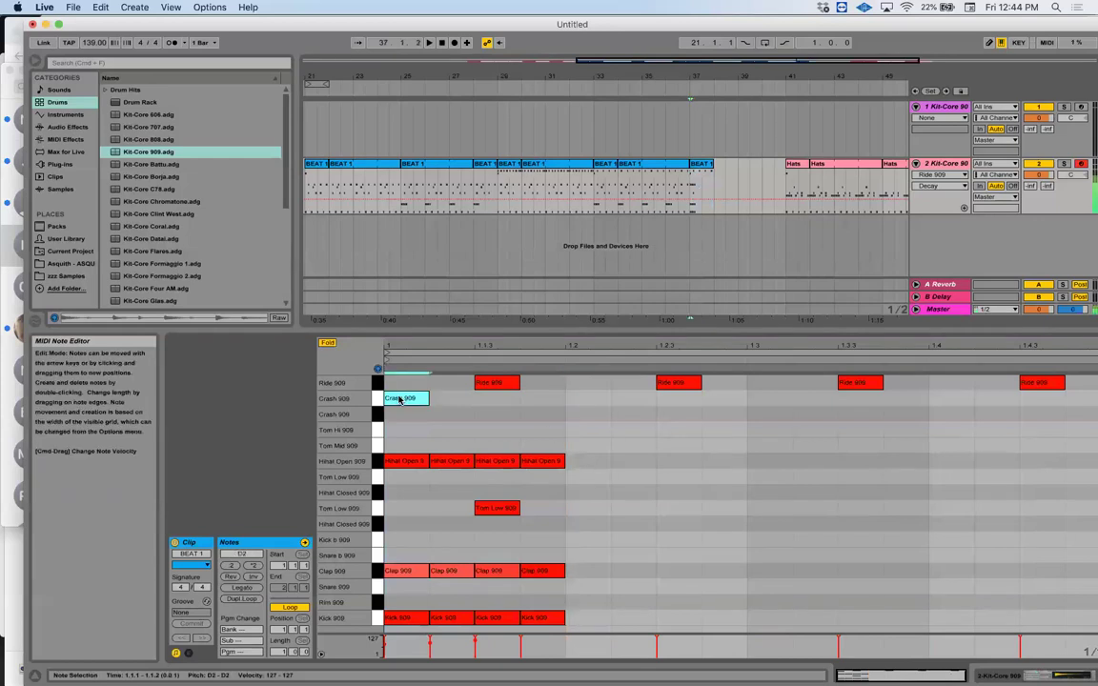
pyautogui.press('super+z')
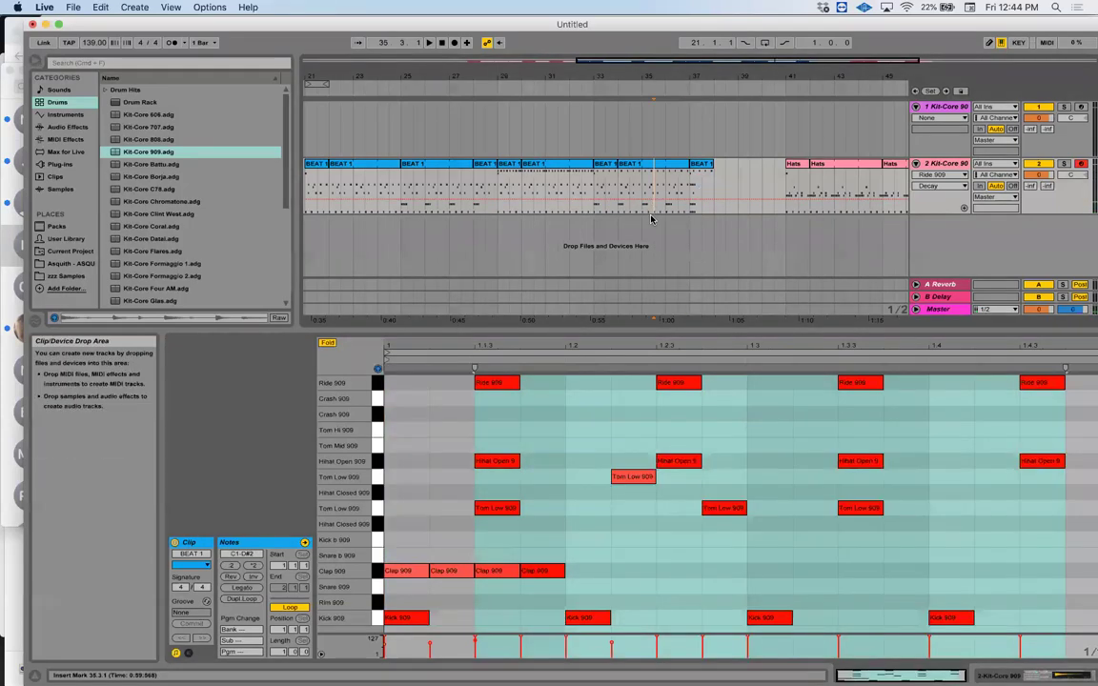
# Extend the BEAT 1 clip at bar 37 up to bar 41 and delete its Tom Low 909 note
pyautogui.press('space')
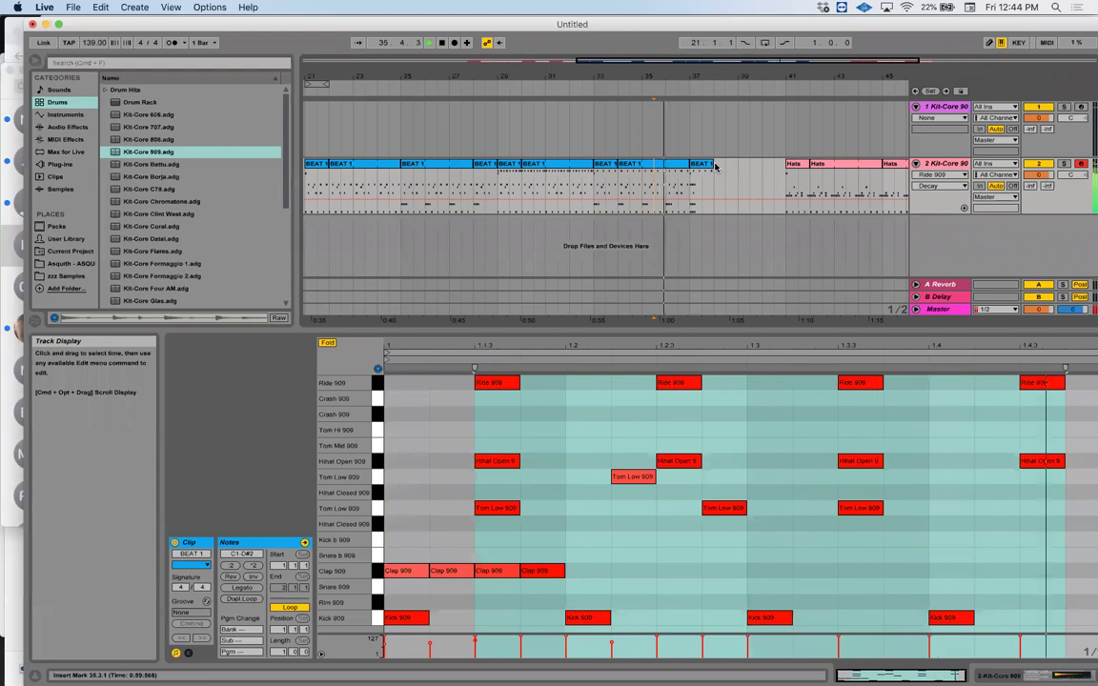
pyautogui.click(705, 164)
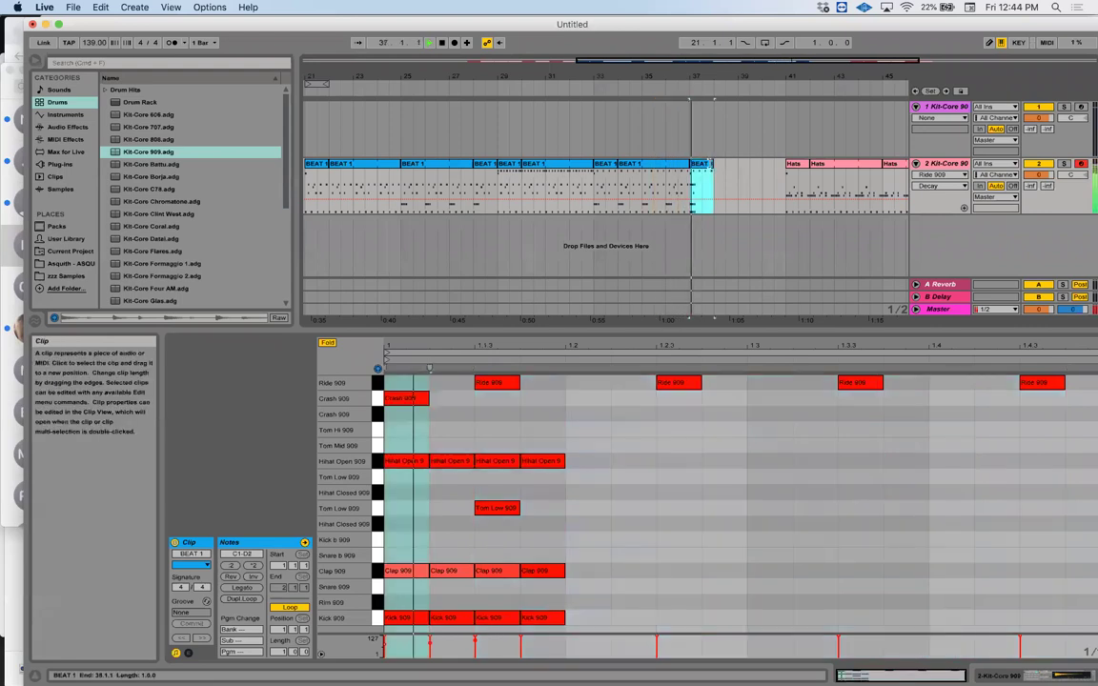
pyautogui.moveTo(712, 181); pyautogui.dragTo(787, 181)
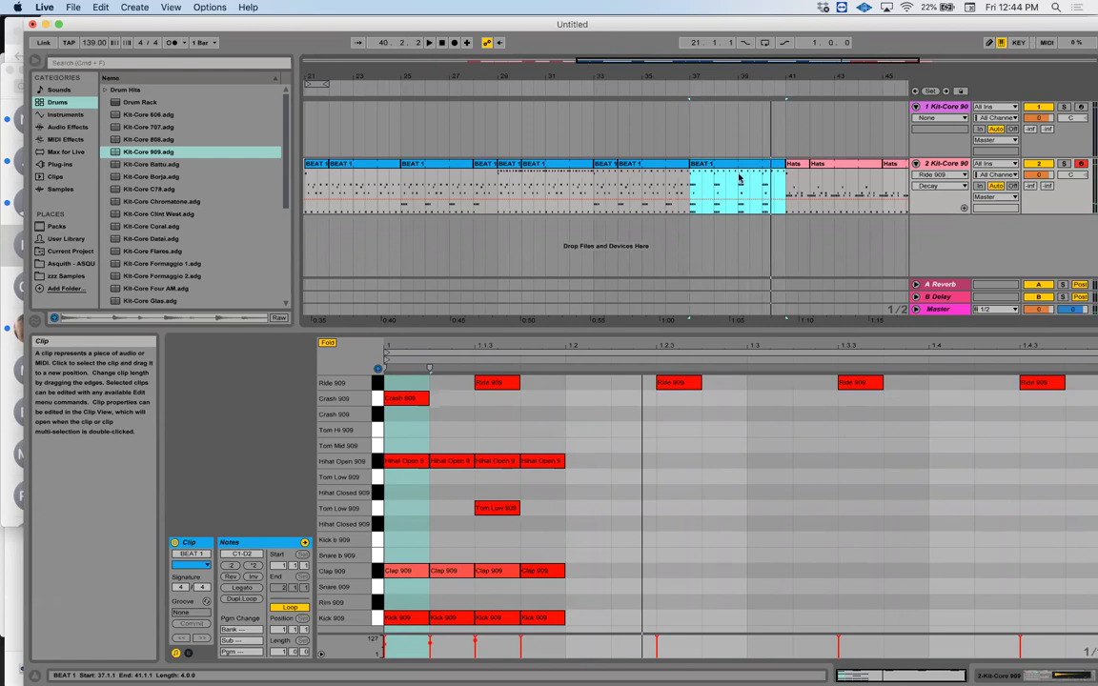
pyautogui.click(515, 510)
pyautogui.press('Delete')
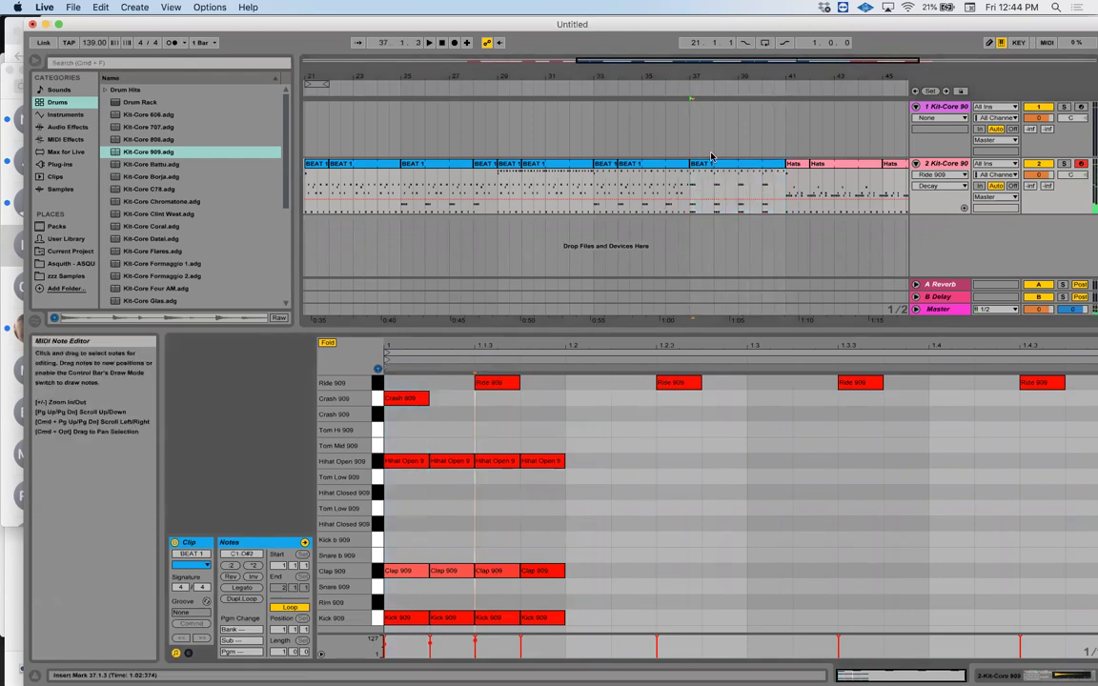
pyautogui.click(640, 183)
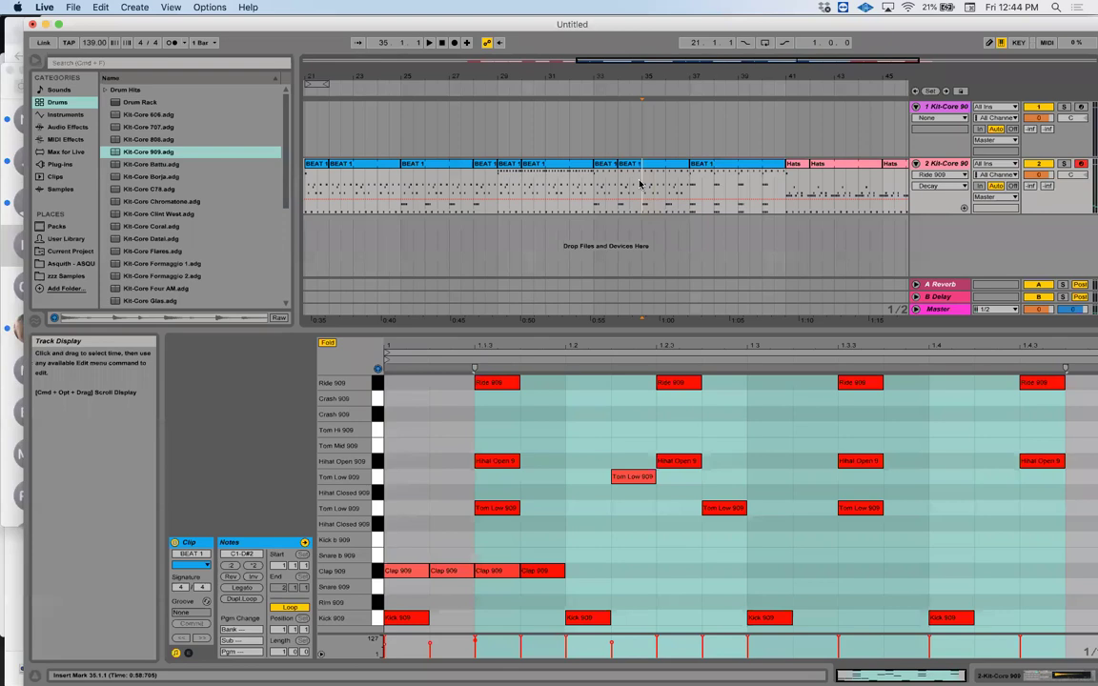
pyautogui.click(712, 164)
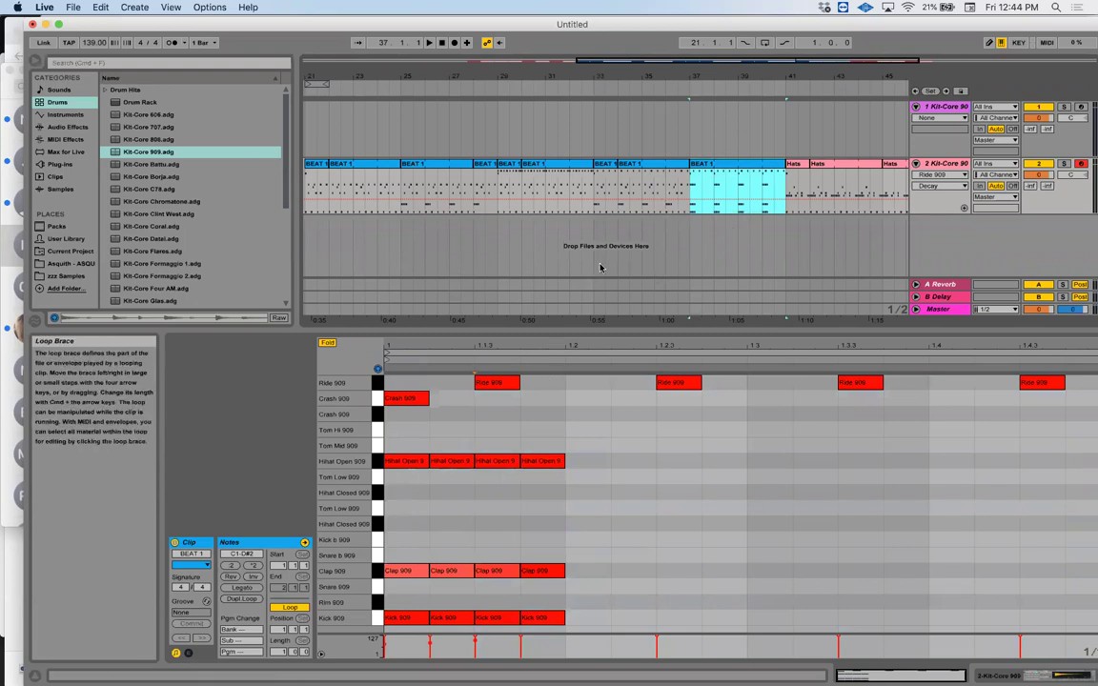
# Try to lengthen the clip's one-bar pattern to four bars by duplicating its loop twice
pyautogui.click(708, 176)
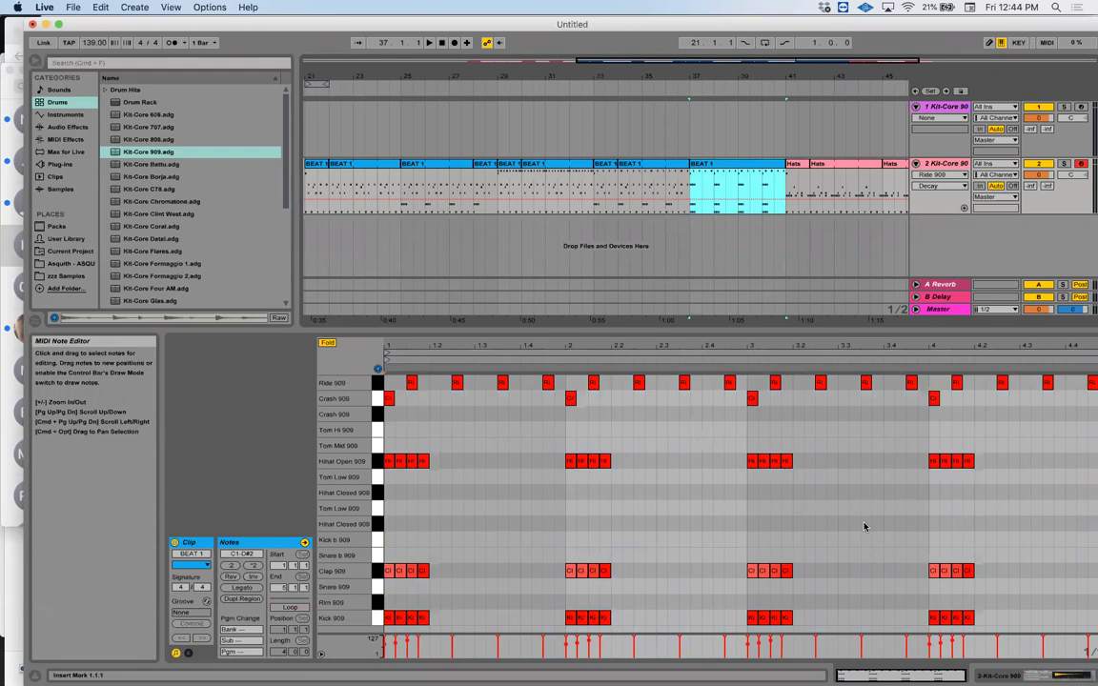
pyautogui.press('super+l')
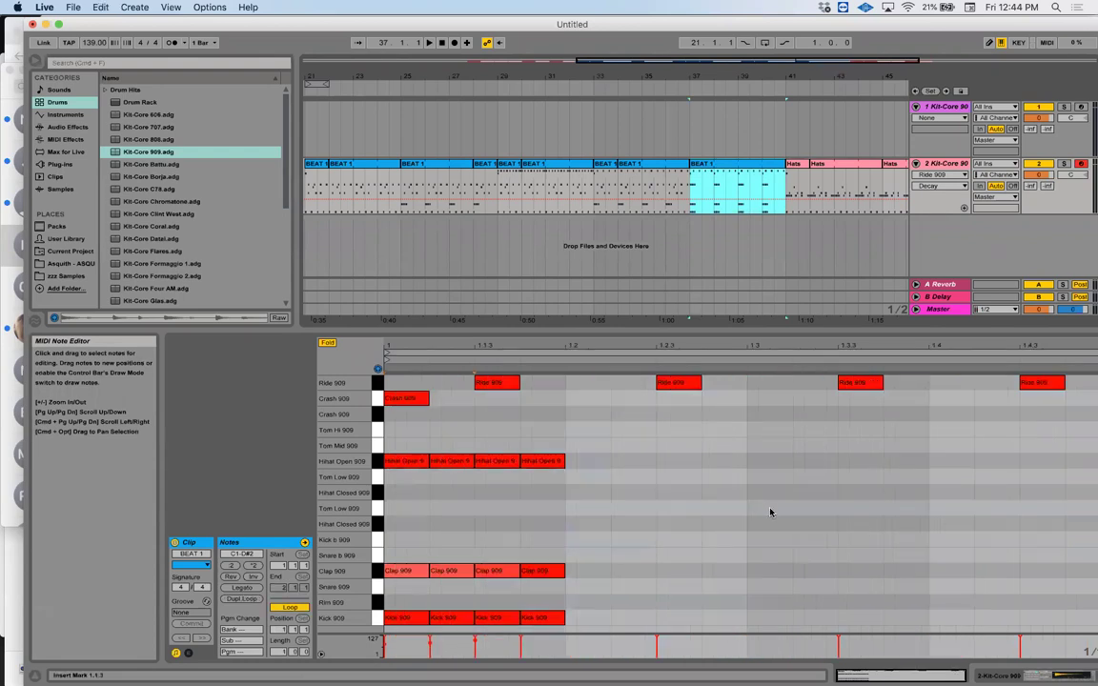
pyautogui.click(242, 600)
pyautogui.click(242, 600)
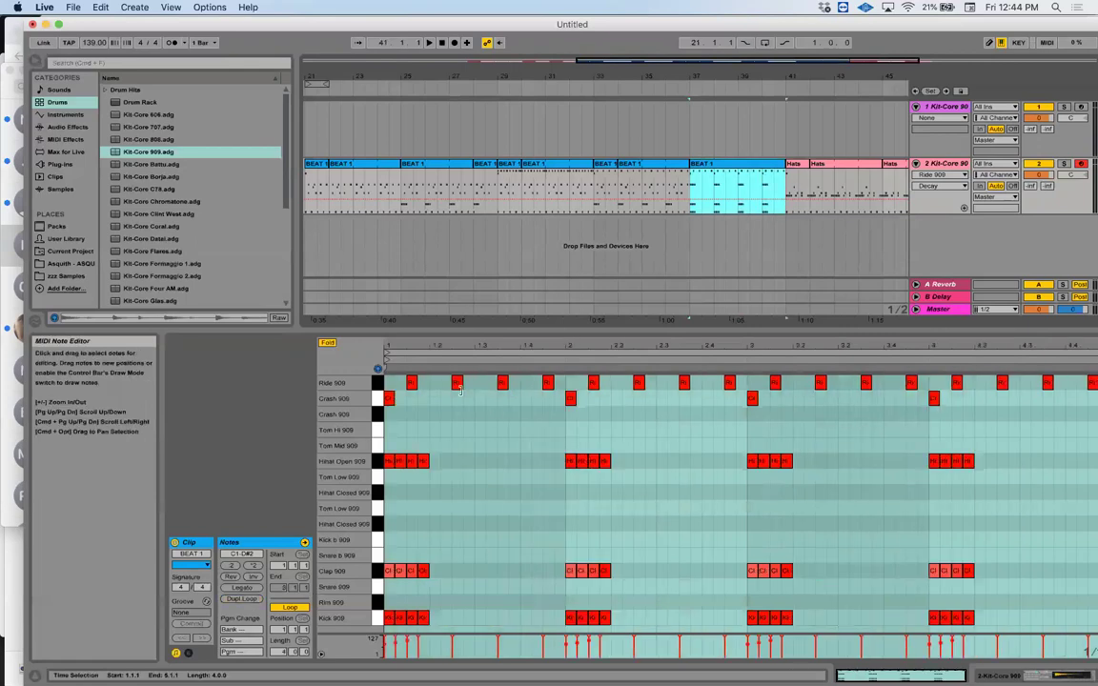
pyautogui.press('super+z')
pyautogui.press('super+z')
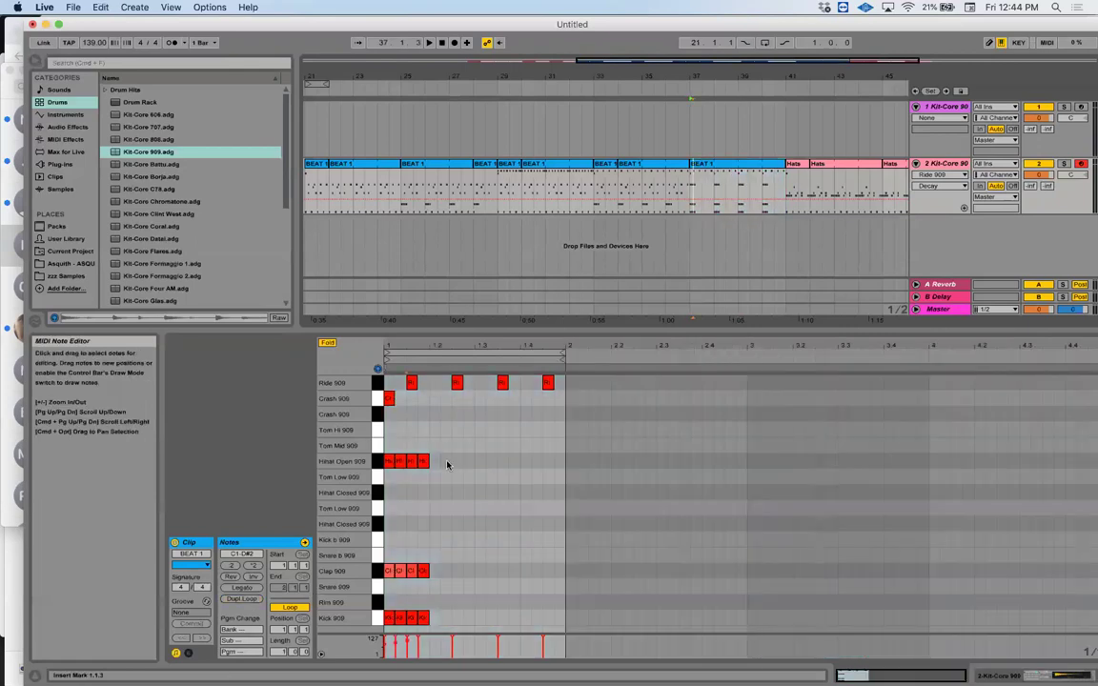
# Try duplicating the loop to two bars with an extra Ride 909 note at 2.4, and doubling it again to four bars
pyautogui.click(242, 600)
pyautogui.click(706, 385)
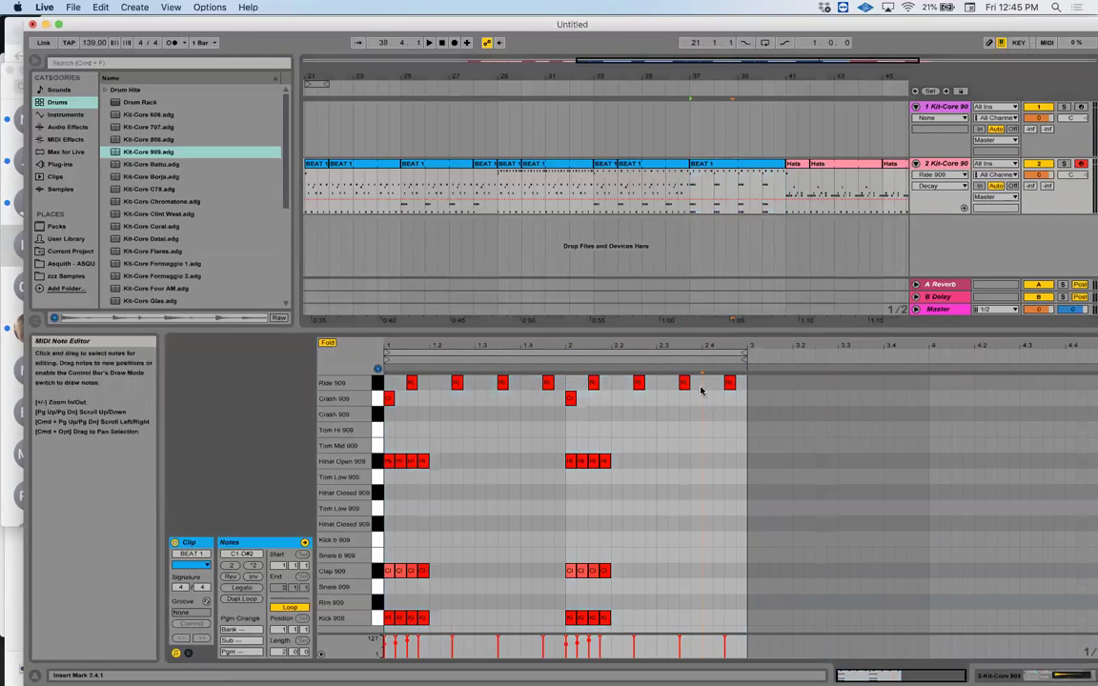
pyautogui.doubleClick(705, 383)
pyautogui.press('space')
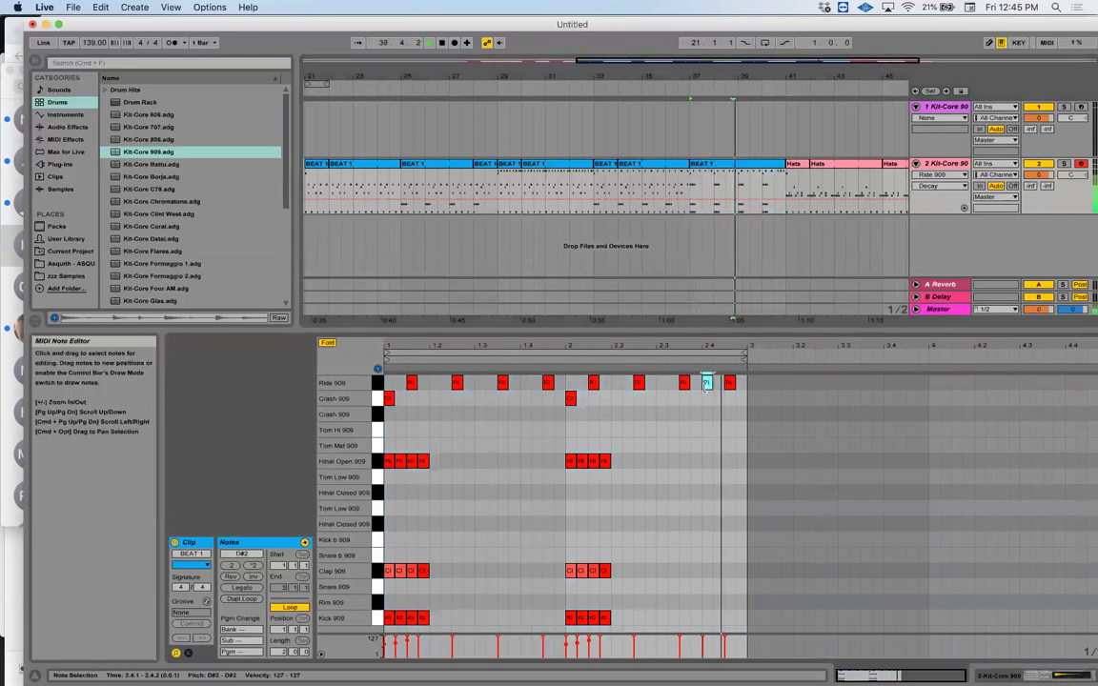
pyautogui.press('space')
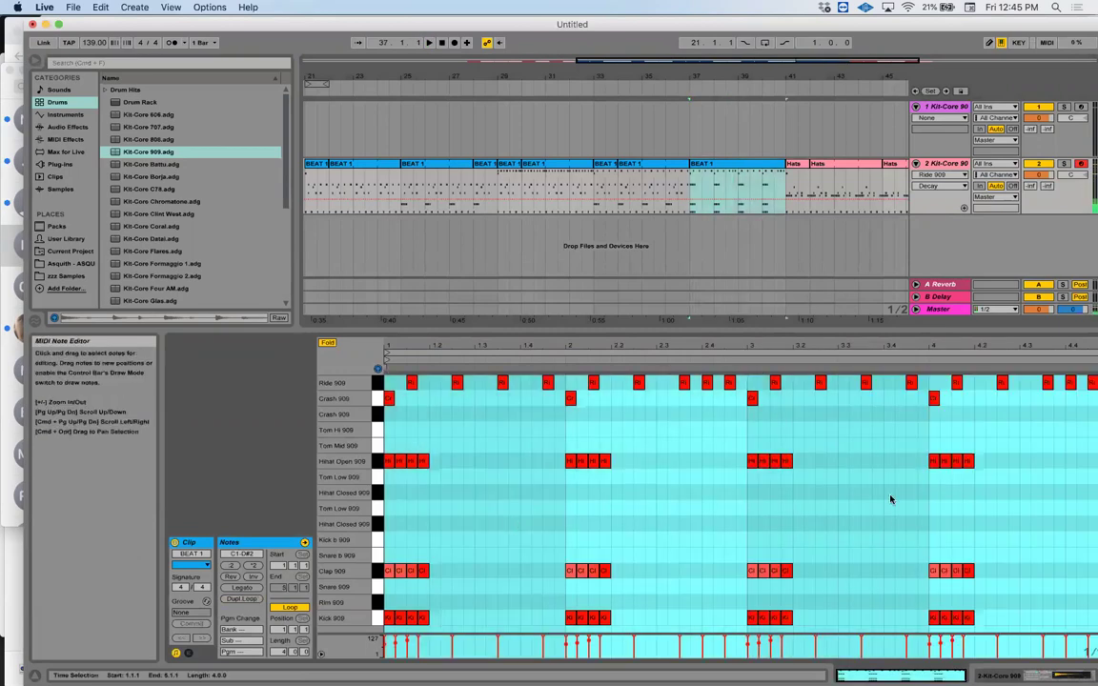
pyautogui.press('Delete')
pyautogui.press('super+z')
pyautogui.press('super+z')
pyautogui.press('super+z')
# Consolidate the BEAT 1 clip at bars 37–41, and delete the Hihat Open notes in its first bar and the Kick notes in its first two bars
pyautogui.click(749, 167)
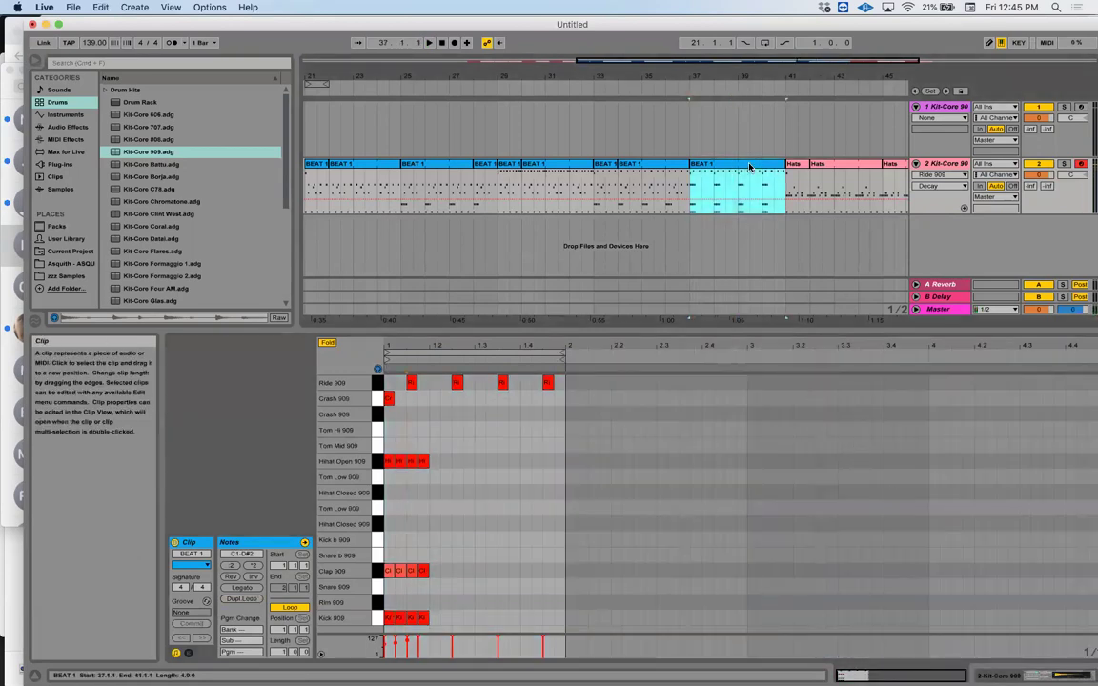
pyautogui.press('super+z')
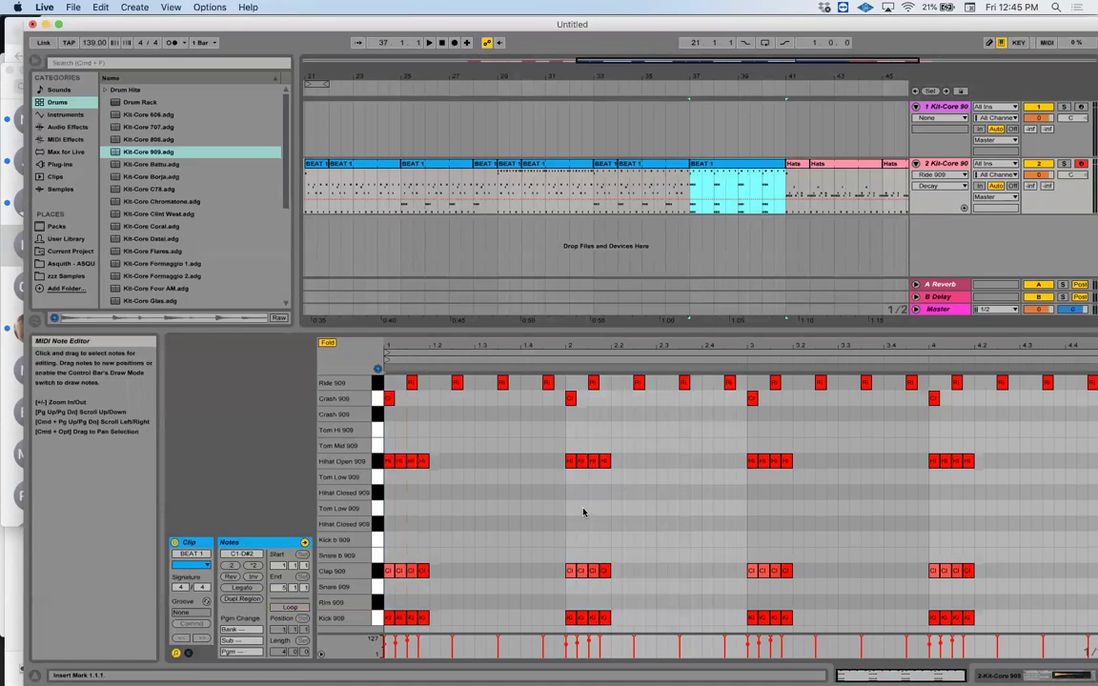
pyautogui.moveTo(449, 607); pyautogui.dragTo(382, 629)
pyautogui.press('Delete')
pyautogui.moveTo(462, 507); pyautogui.dragTo(382, 453)
pyautogui.press('Delete')
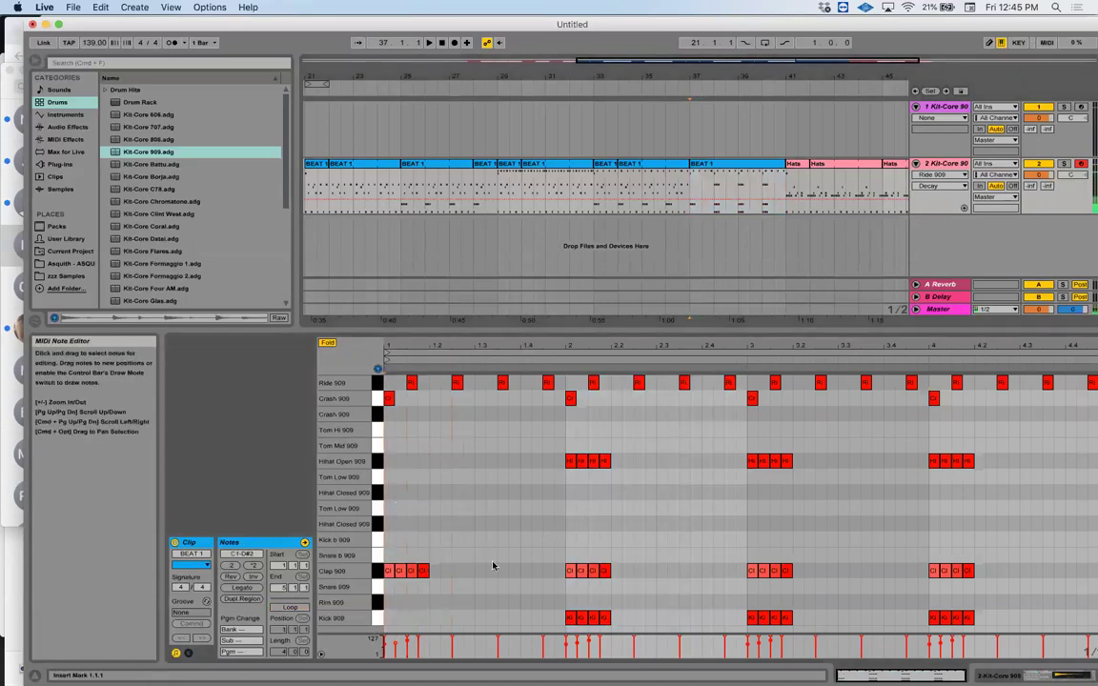
pyautogui.moveTo(534, 594); pyautogui.dragTo(641, 631)
pyautogui.press('Delete')
# Fill the first beat of the clip's fourth bar with Crash 909 sixteenths and add Snare b 909 sixteenths from 4.3.3
pyautogui.click(935, 398)
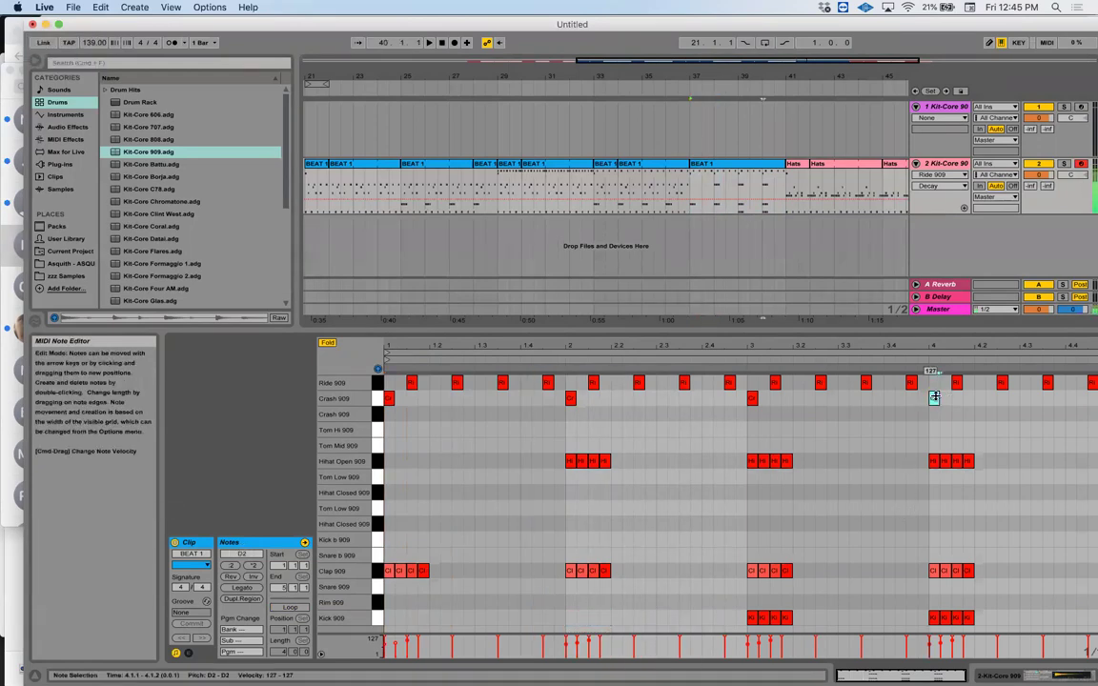
pyautogui.press('Right')
pyautogui.press('Right')
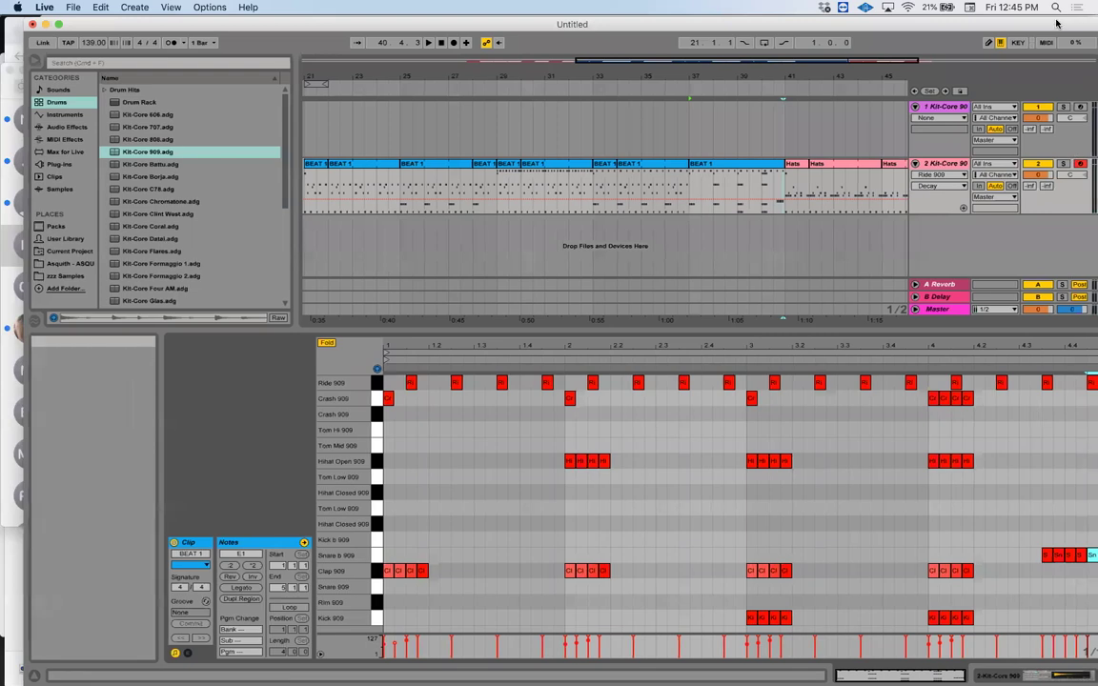
# Shorten the Snare b 909 note at 4.4 to half a sixteenth and repeat it up to the end of the clip
pyautogui.moveTo(1075, 17); pyautogui.dragTo(999, 19)
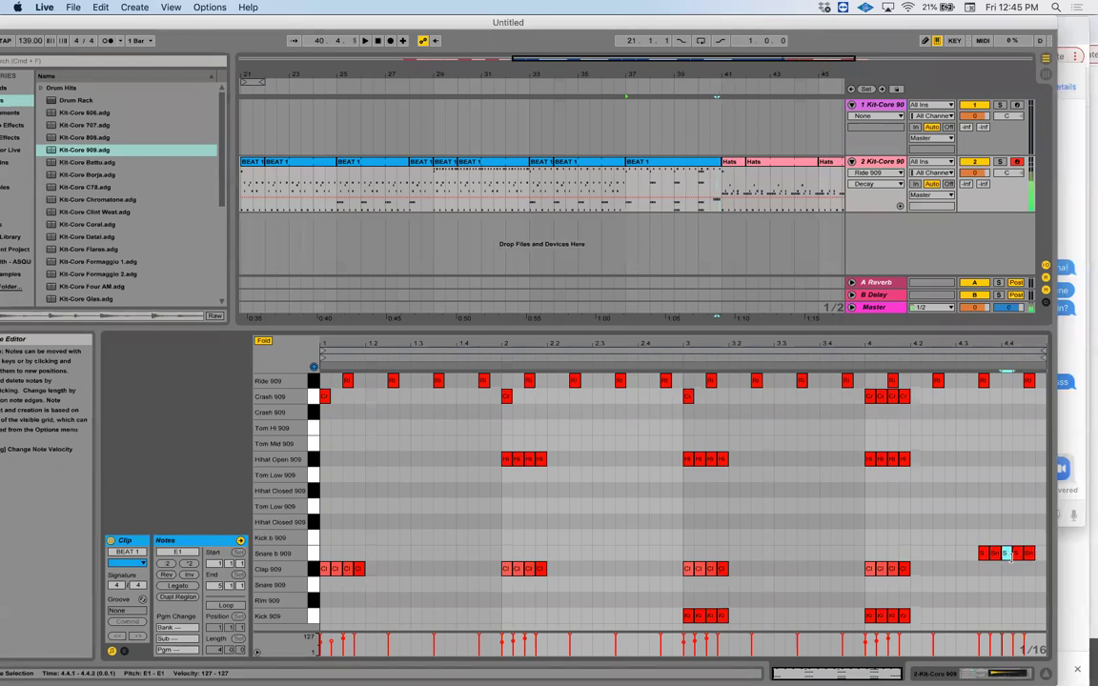
pyautogui.moveTo(1012, 554); pyautogui.dragTo(1008, 555)
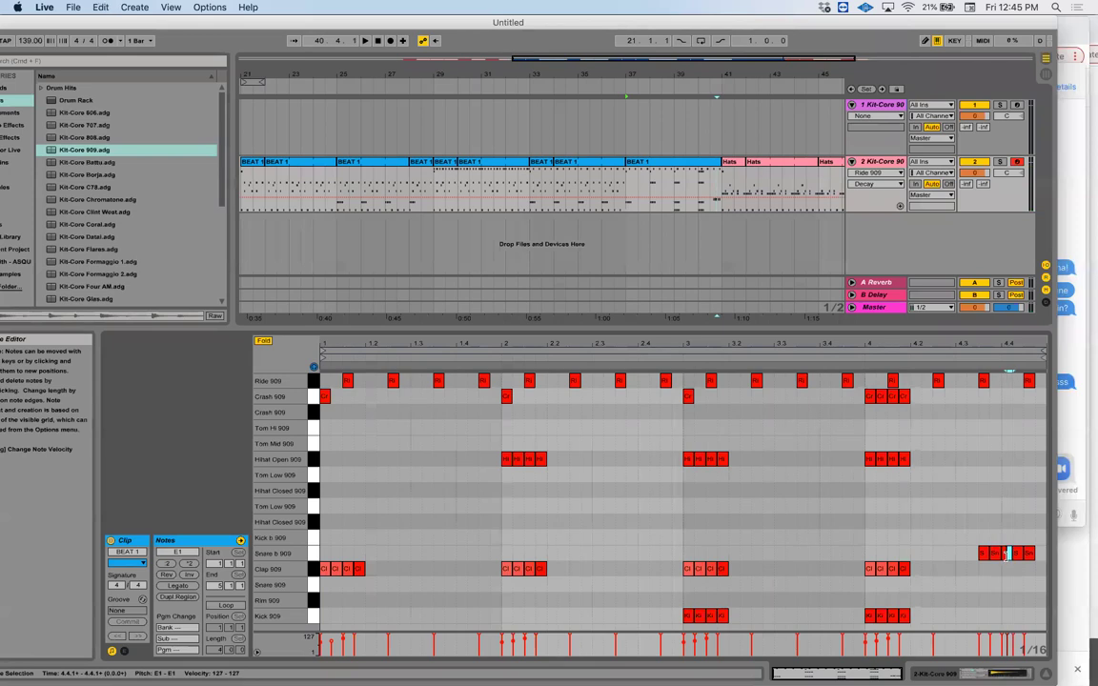
pyautogui.moveTo(1007, 556); pyautogui.dragTo(1045, 553)
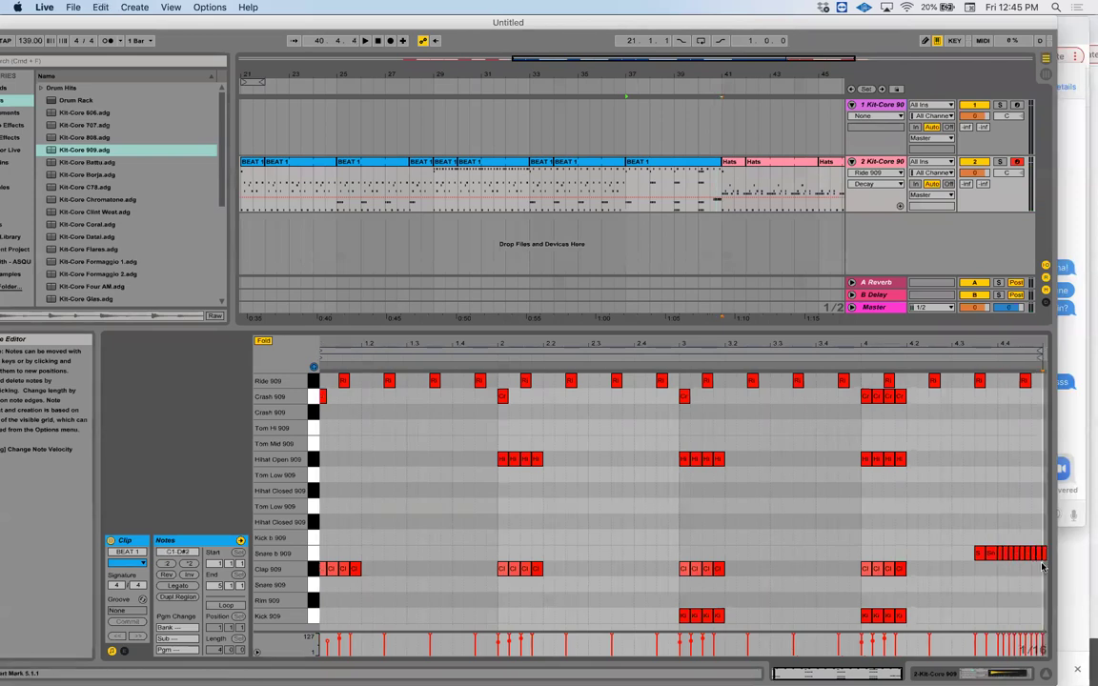
# Duplicate the whole BEAT 1 section from bar 21 to bar 41 directly after itself
pyautogui.hscroll(-3, 612, 183)
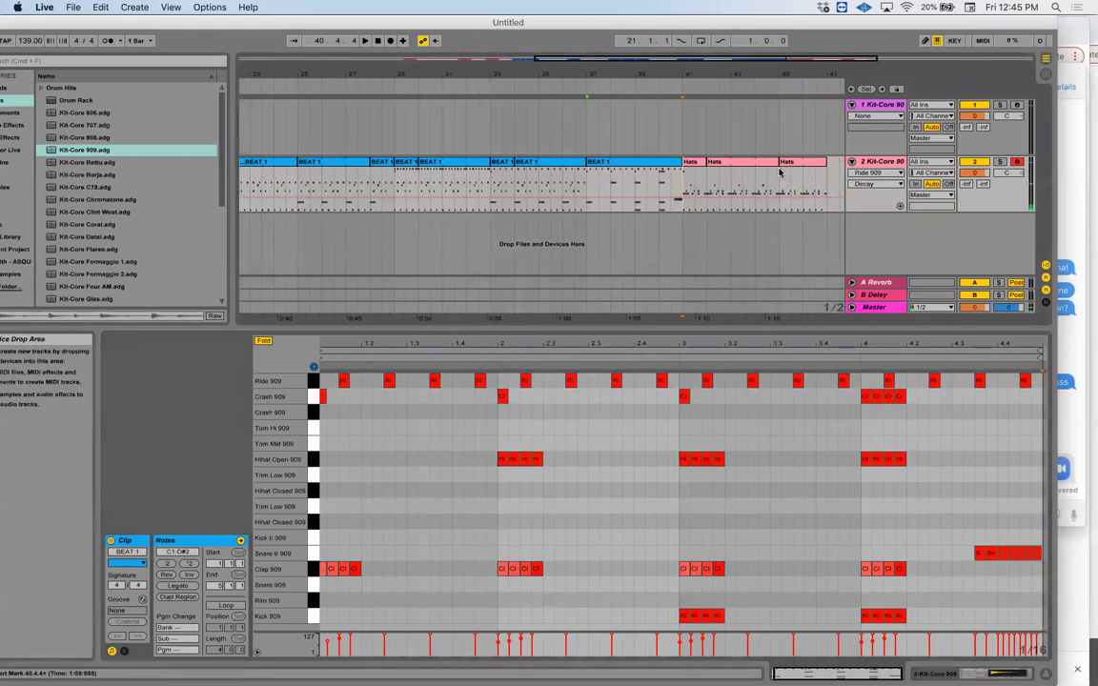
pyautogui.hscroll(-3, 612, 183)
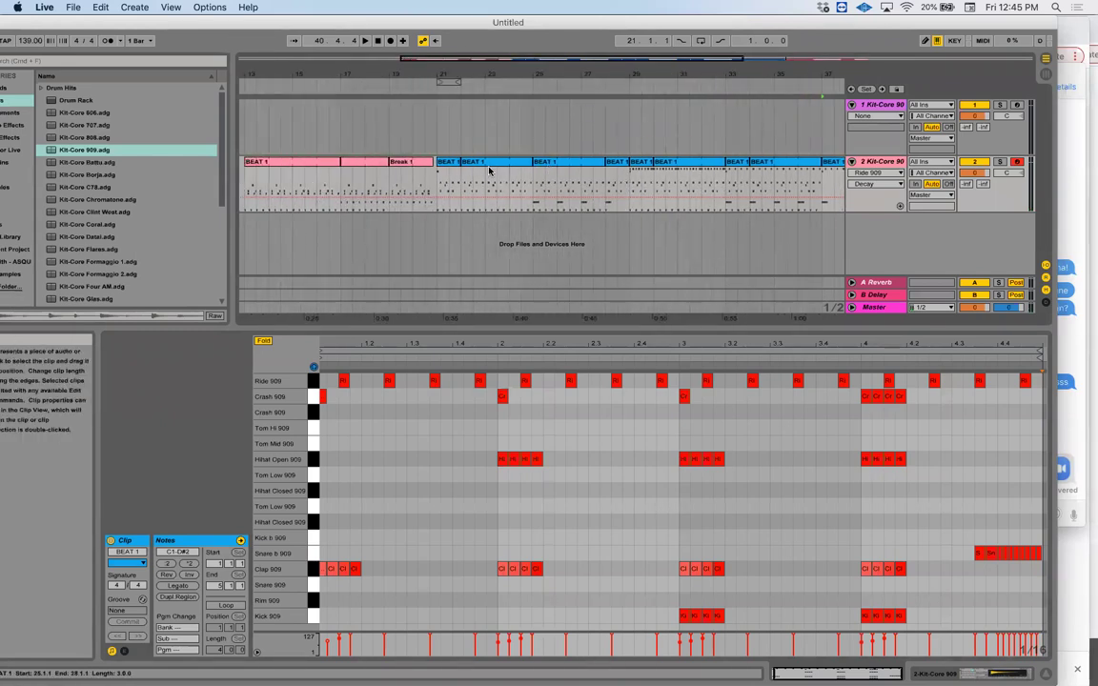
pyautogui.hscroll(5, 490, 176)
pyautogui.hscroll(-3, 742, 171)
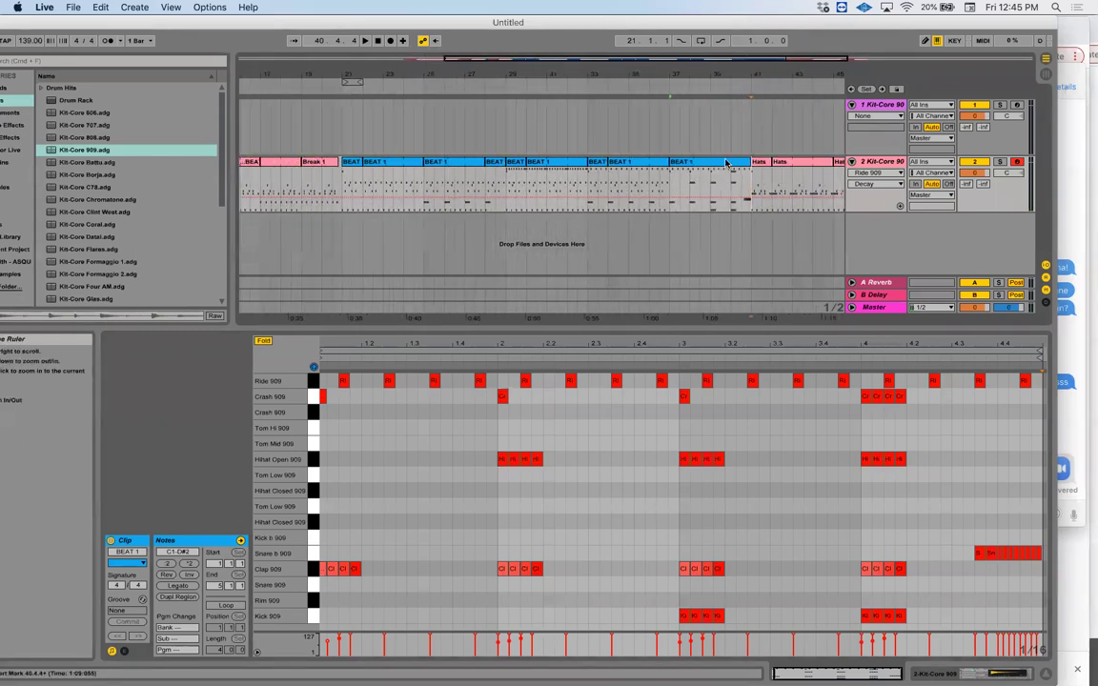
pyautogui.click(741, 171)
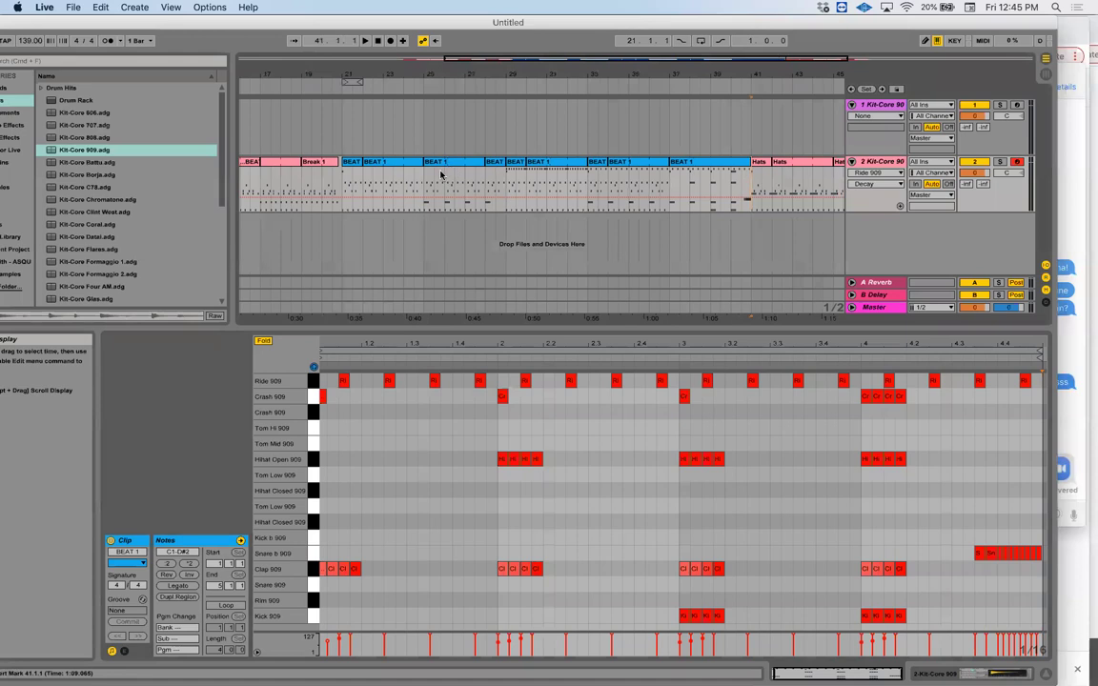
pyautogui.keyDown('shift'); pyautogui.click(343, 190); pyautogui.keyUp('shift')
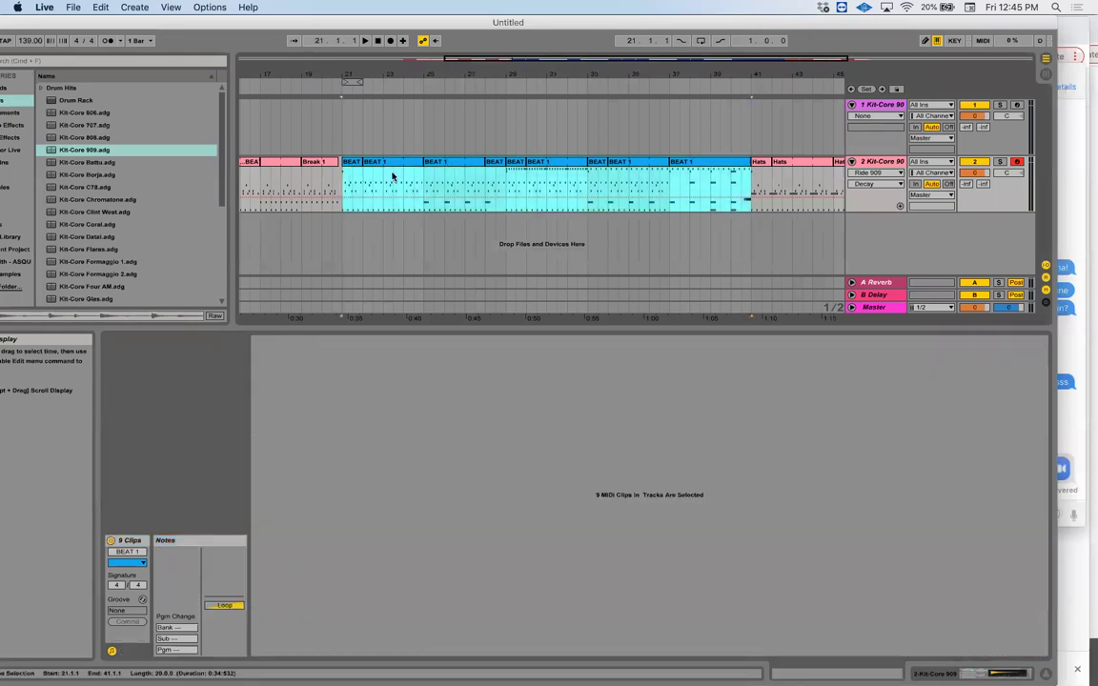
pyautogui.press('super+d')
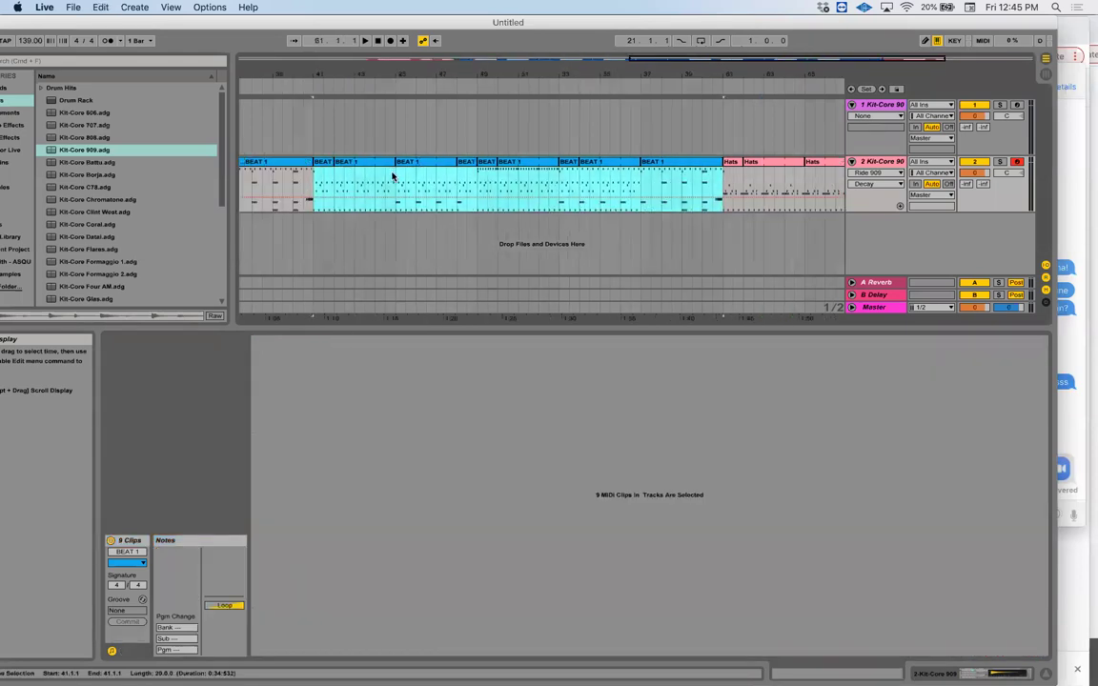
# Recolor the duplicated BEAT 1 clips from bar 41 to bar 61 purple
pyautogui.rightClick(364, 164)
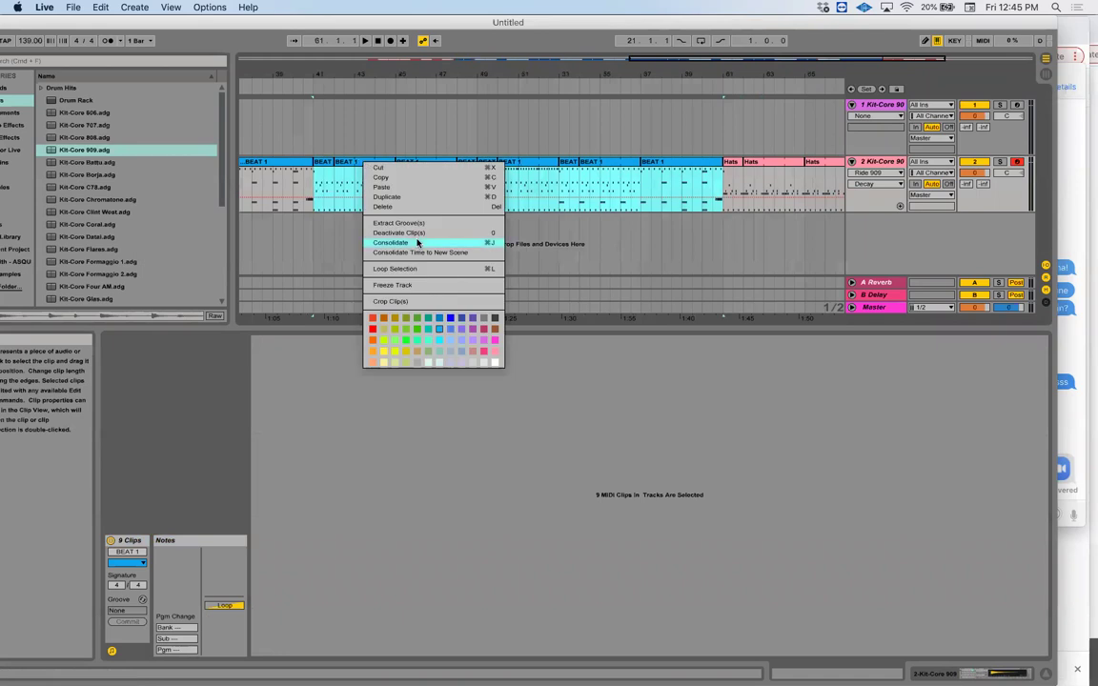
pyautogui.click(471, 328)
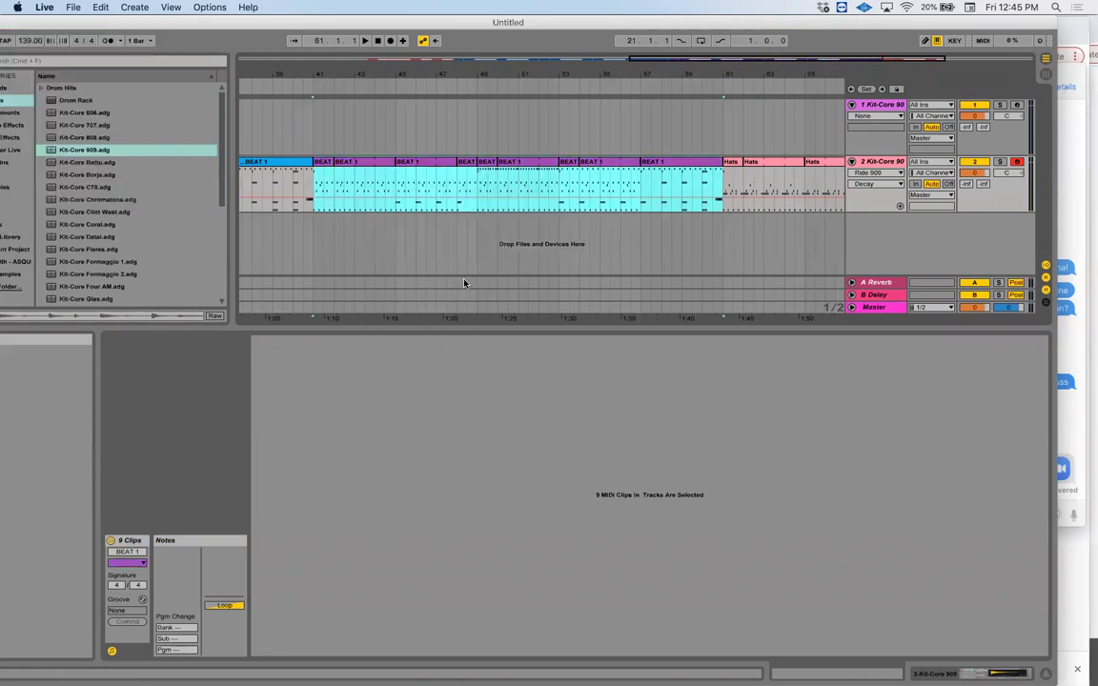
pyautogui.hscroll(-10, 467, 78)
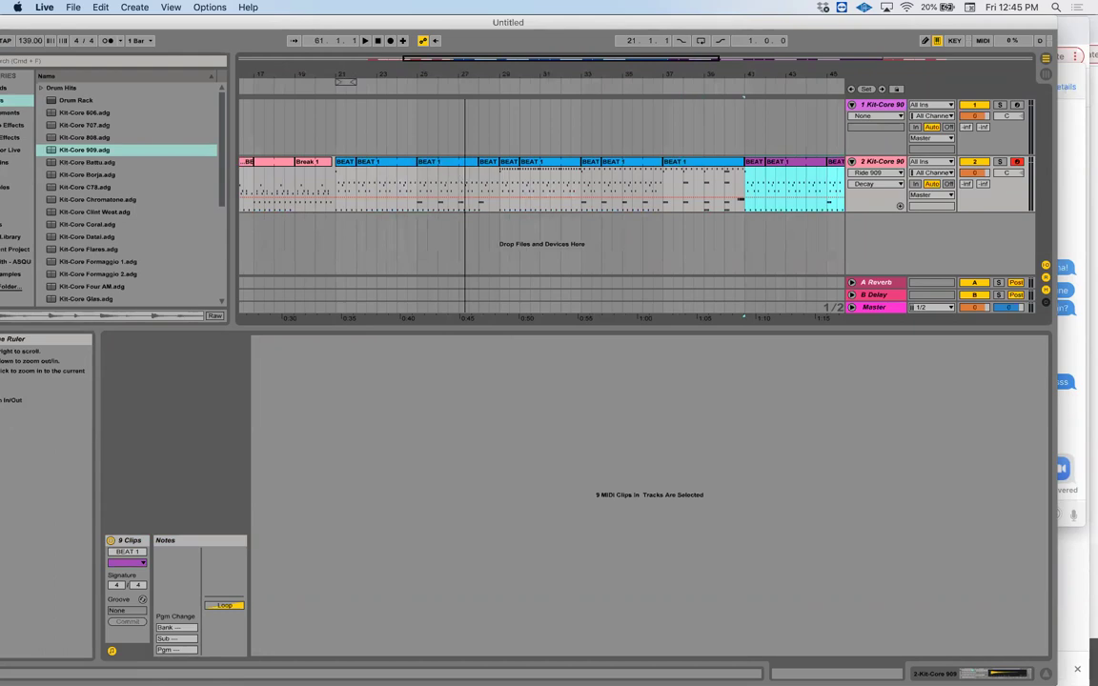
# Play back from bar 36, and delete the Ride 909 notes from 4.2.3 onward in the BEAT 1 clip at bars 37–41
pyautogui.click(626, 220)
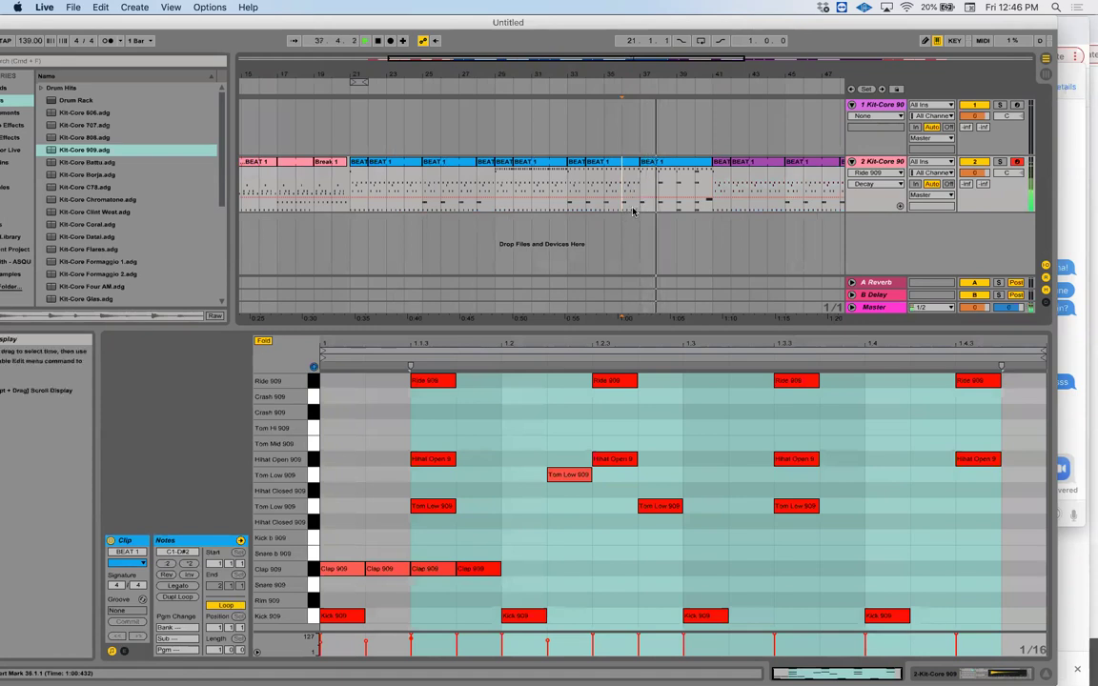
pyautogui.moveTo(716, 66); pyautogui.dragTo(713, 105)
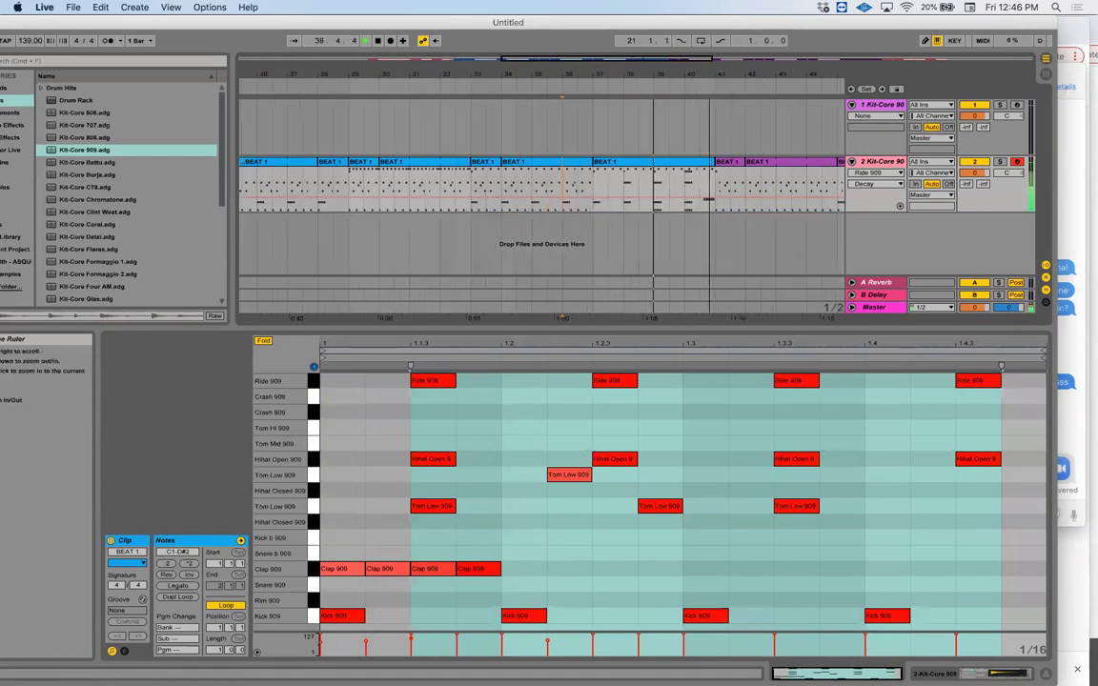
pyautogui.click(713, 162)
pyautogui.press('space')
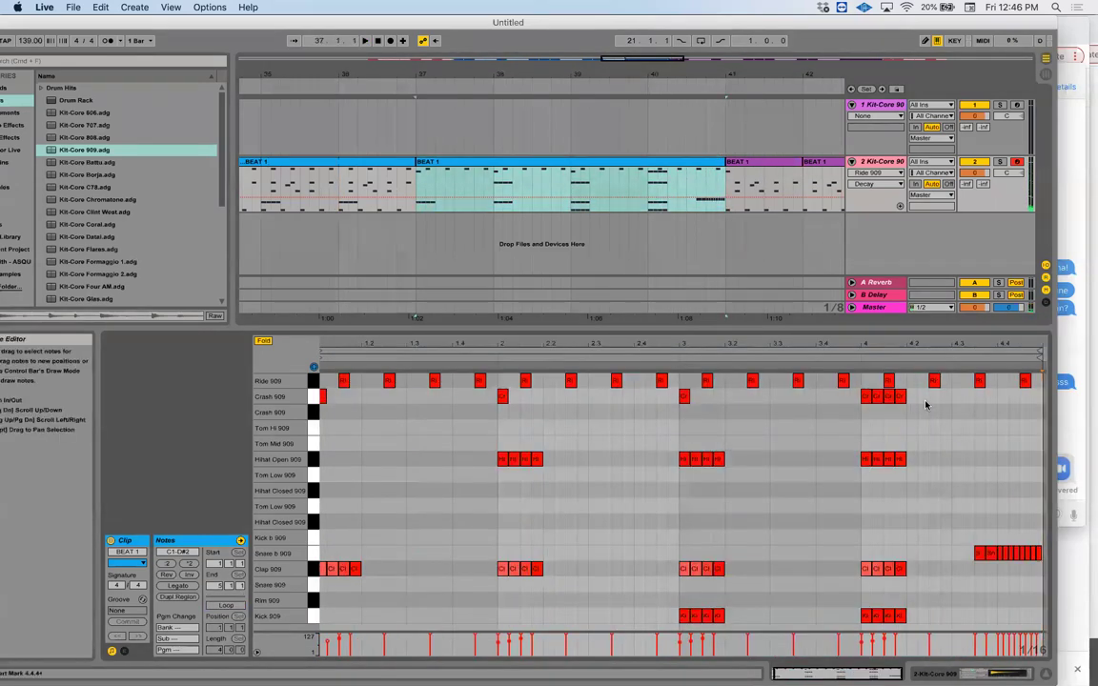
pyautogui.moveTo(927, 409); pyautogui.dragTo(1087, 368)
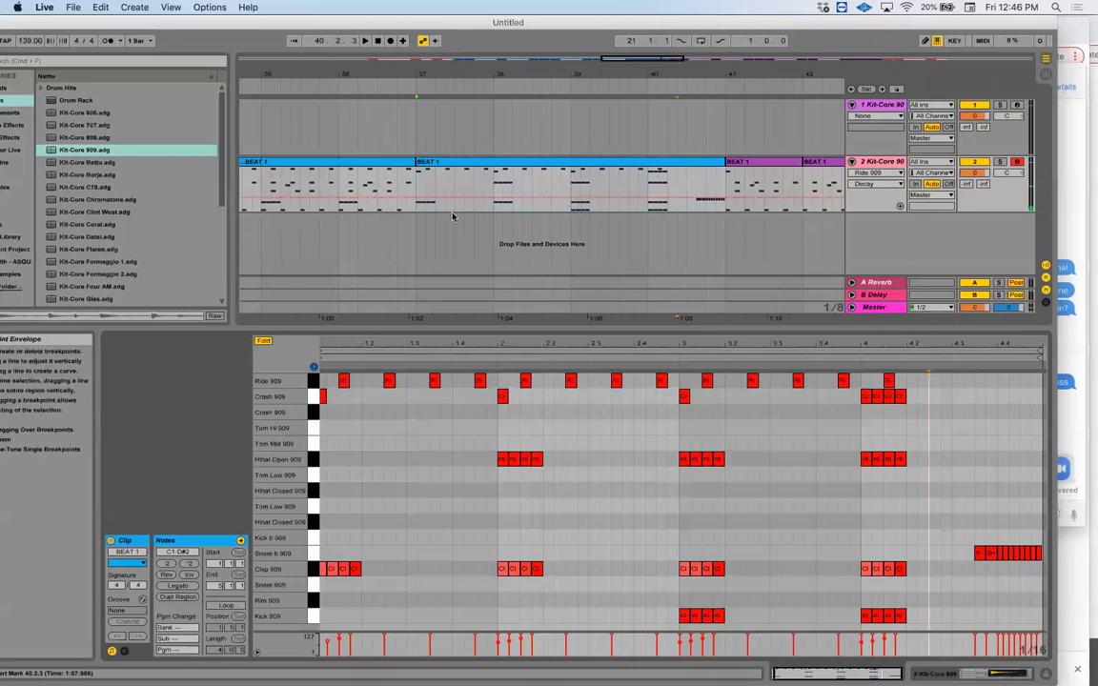
# Play back the transition into the BEAT 1 clip at bar 37 and inspect the Crash 909 note at the clip's start
pyautogui.click(368, 215)
pyautogui.press('space')
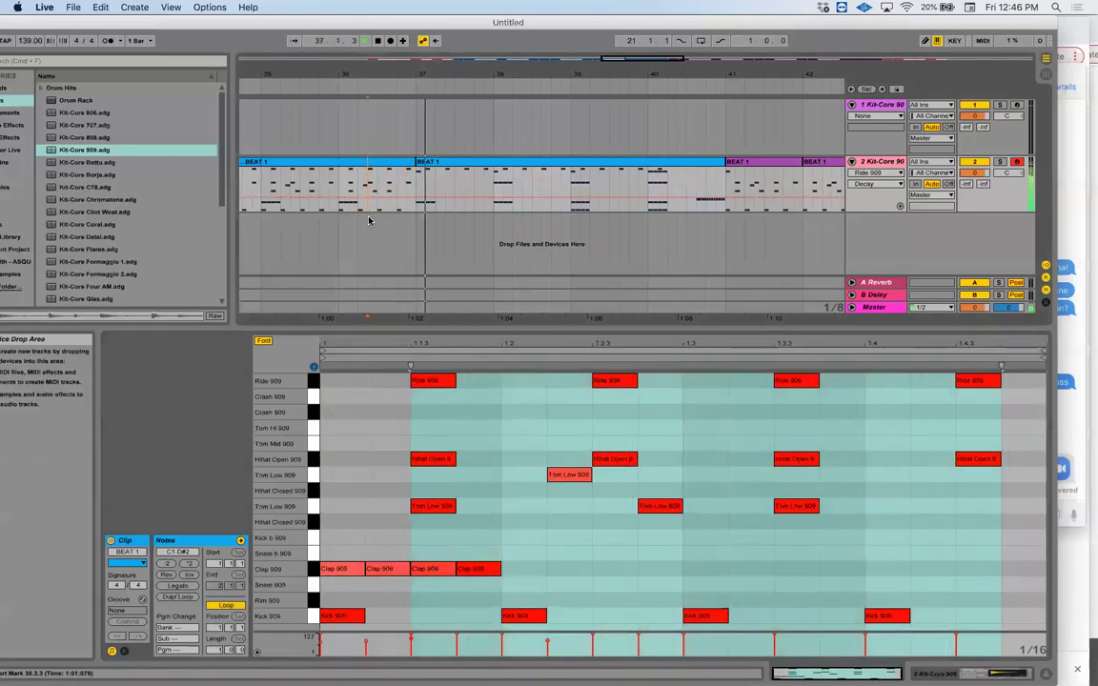
pyautogui.click(445, 179)
pyautogui.press('space')
pyautogui.click(322, 397)
pyautogui.doubleClick(322, 397)
pyautogui.click(338, 397)
pyautogui.press('space')
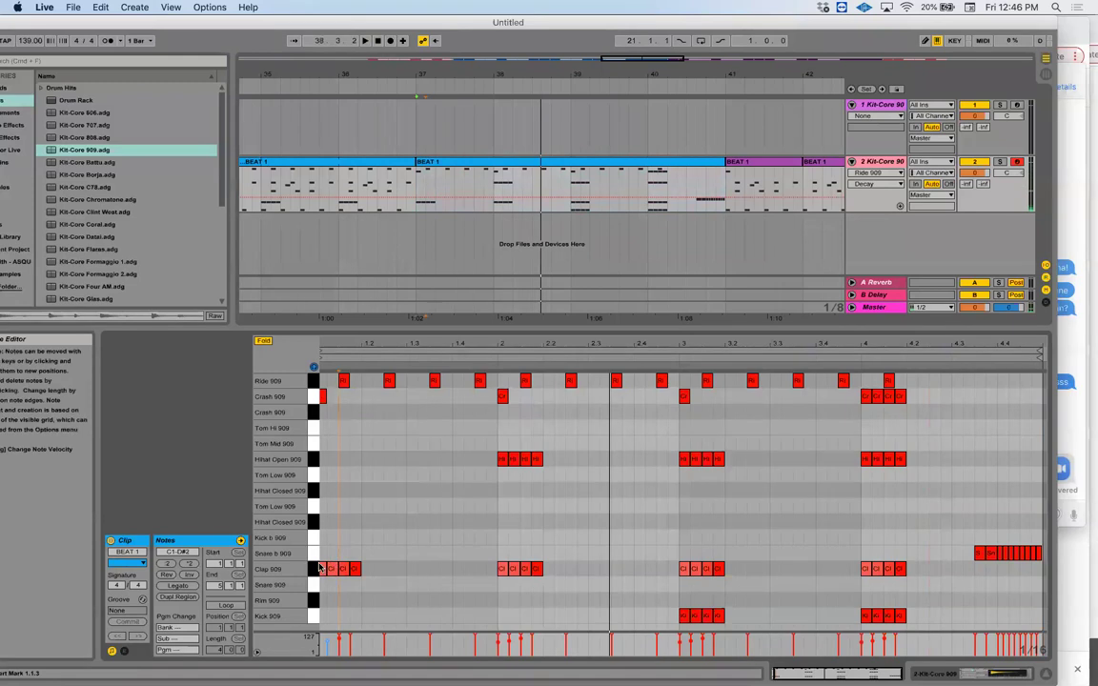
# Bring up the Ride 909 pad's controls in the Kit-Core 909 rack during playback and try its Decay at 10.0 s
pyautogui.click(363, 252)
pyautogui.hotkey('shift', 'Tab')
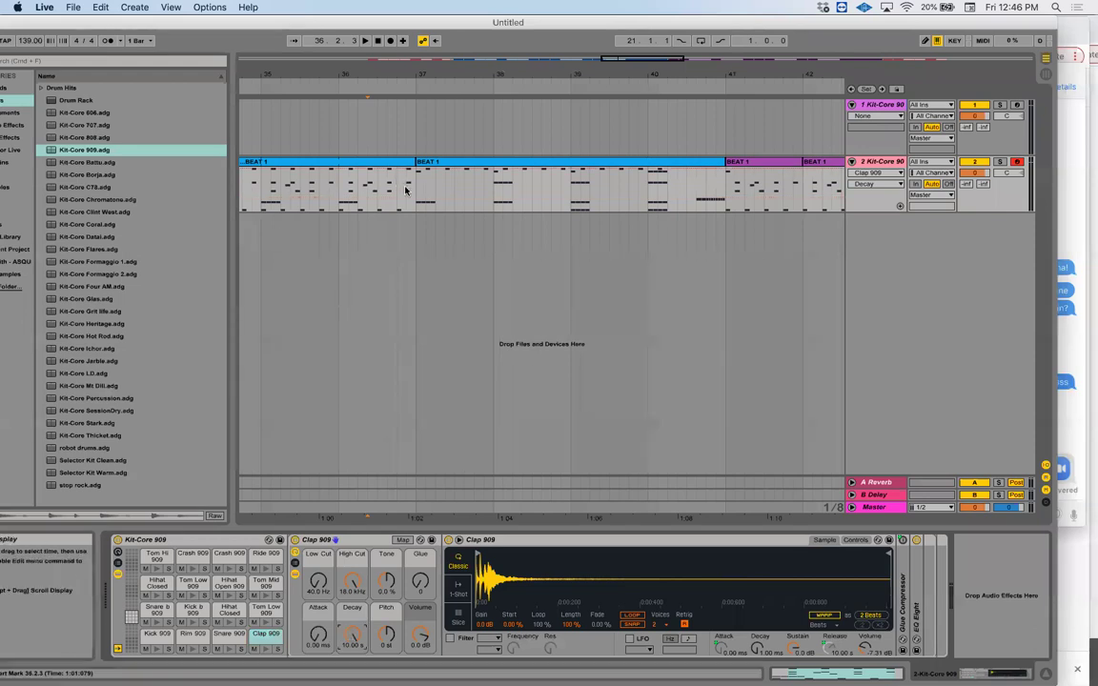
pyautogui.press('space')
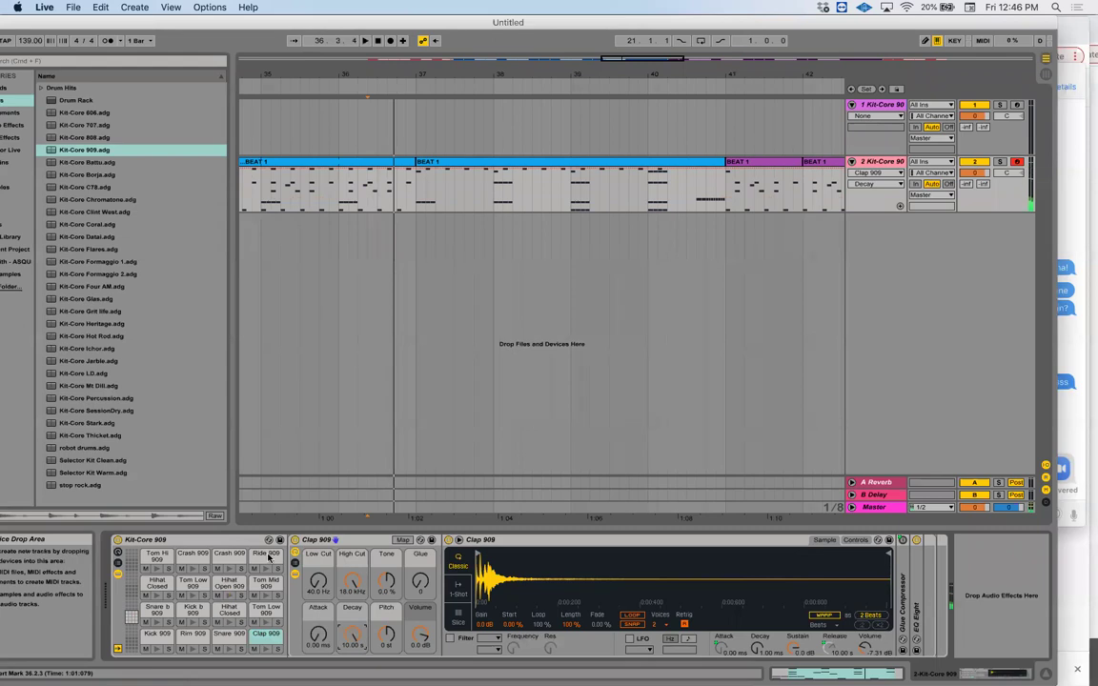
pyautogui.click(267, 556)
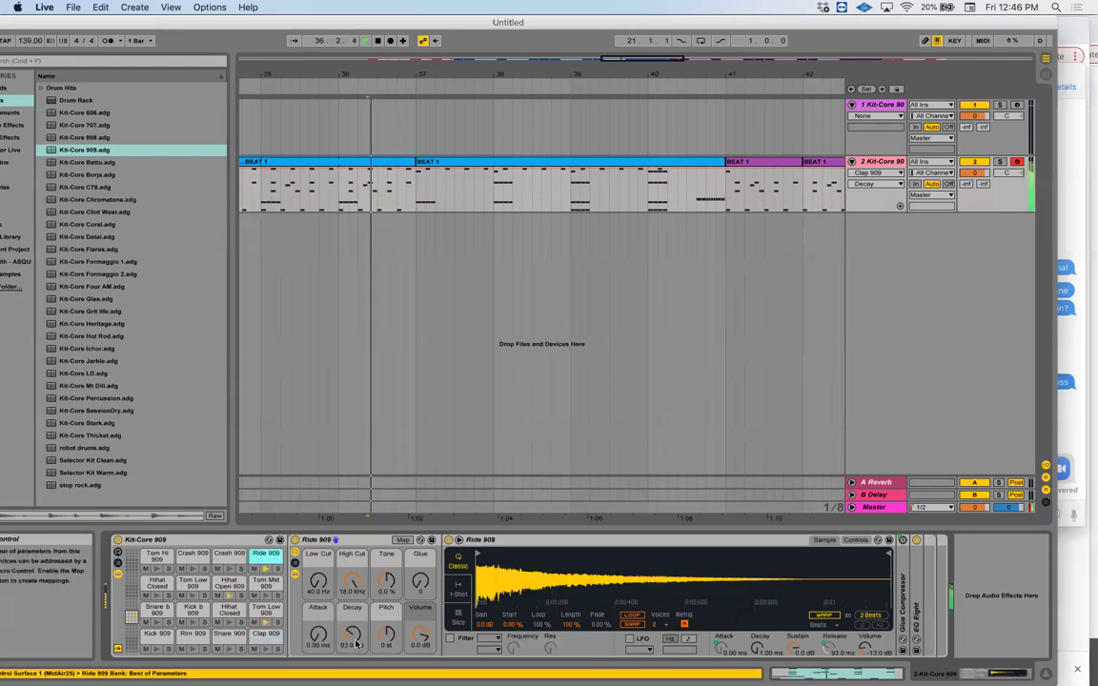
pyautogui.moveTo(356, 645); pyautogui.dragTo(355, 555)
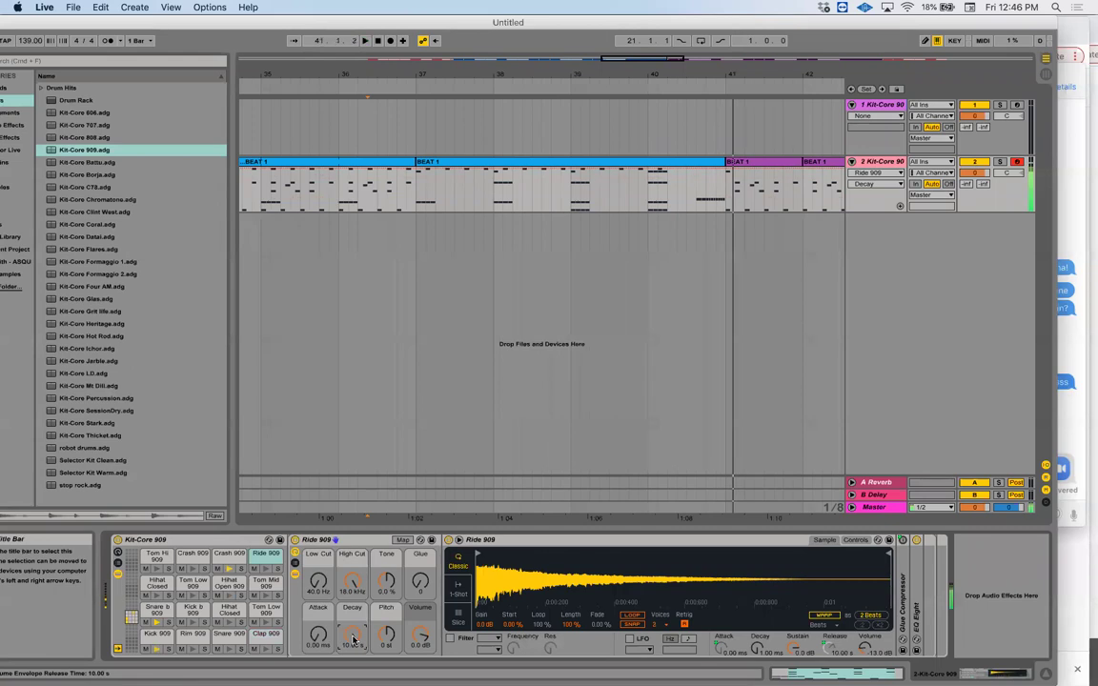
pyautogui.press('Delete')
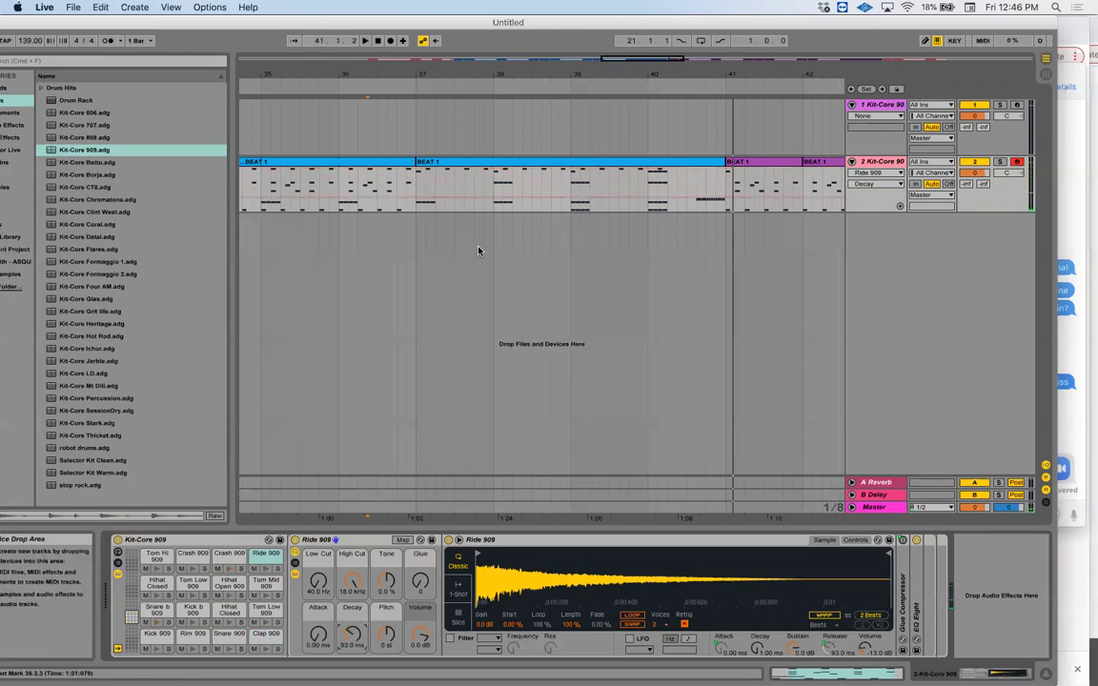
# Automate the Ride 909 Decay to ramp up from 37.1.1 to about 40.2, and play back the ramp from bar 36
pyautogui.click(447, 223)
pyautogui.press('Left')
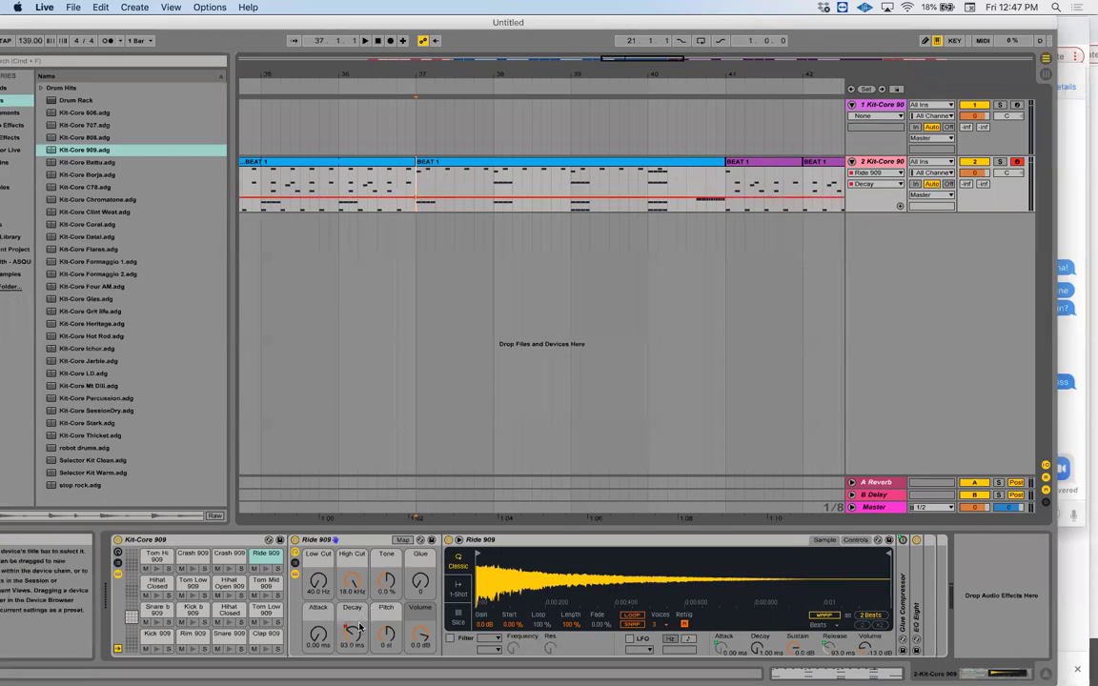
pyautogui.moveTo(658, 197); pyautogui.dragTo(658, 173)
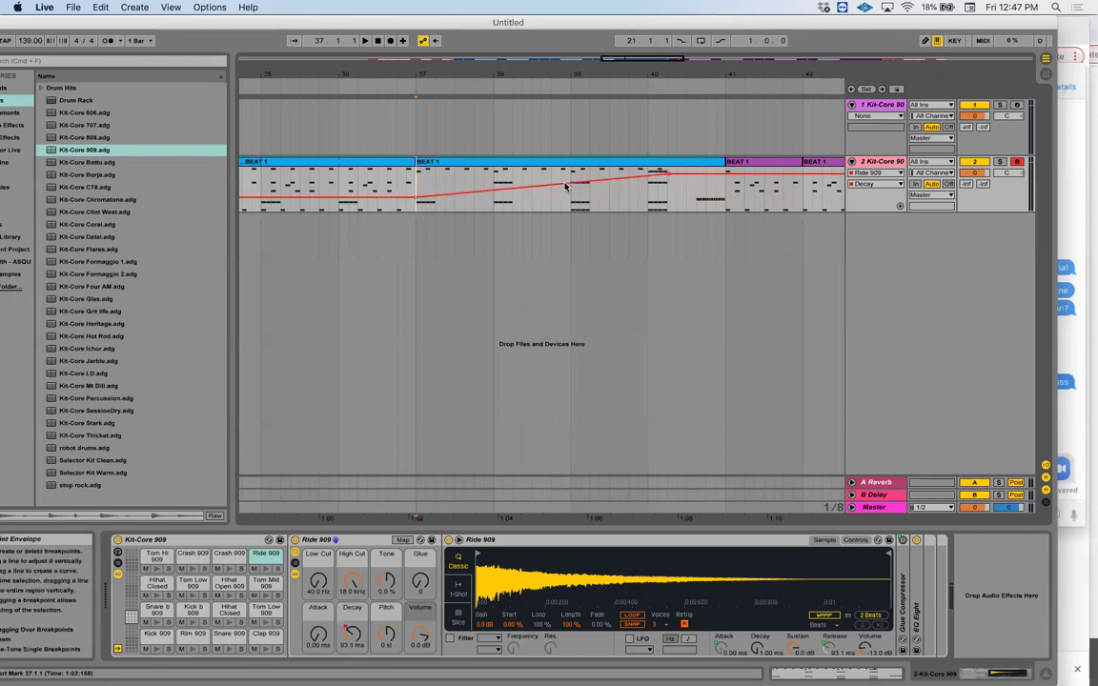
pyautogui.click(357, 177)
pyautogui.press('space')
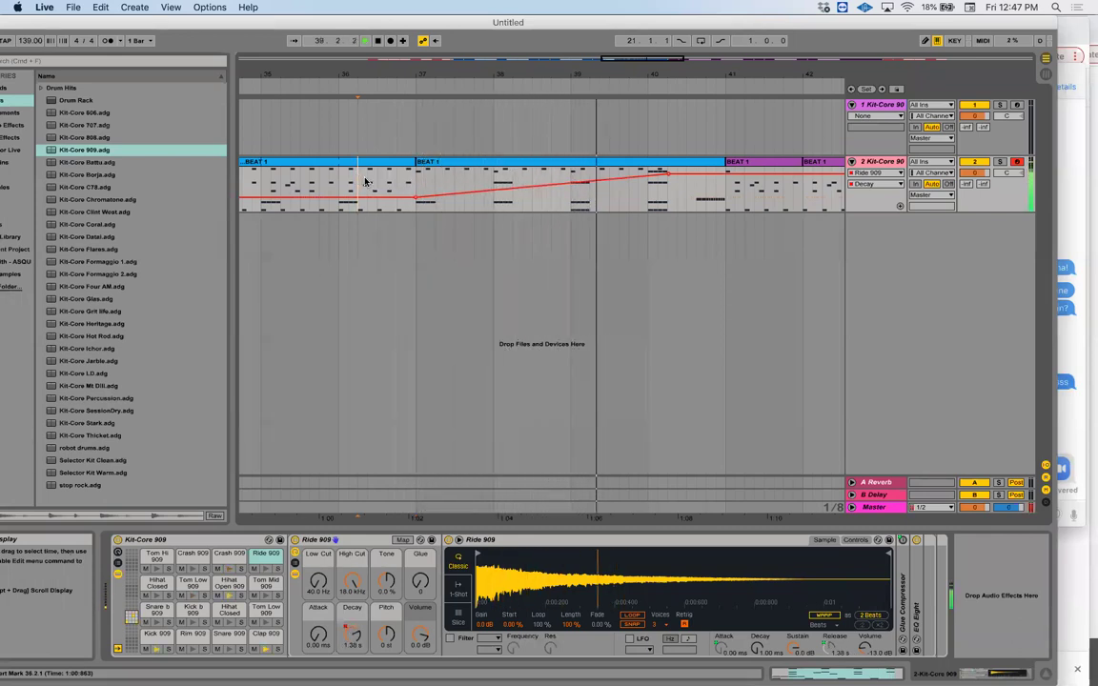
pyautogui.press('space')
# Set the Snare b 909 pad's Volume to 4.112 dB while playing back the snare roll at the end of bar 40
pyautogui.doubleClick(440, 204)
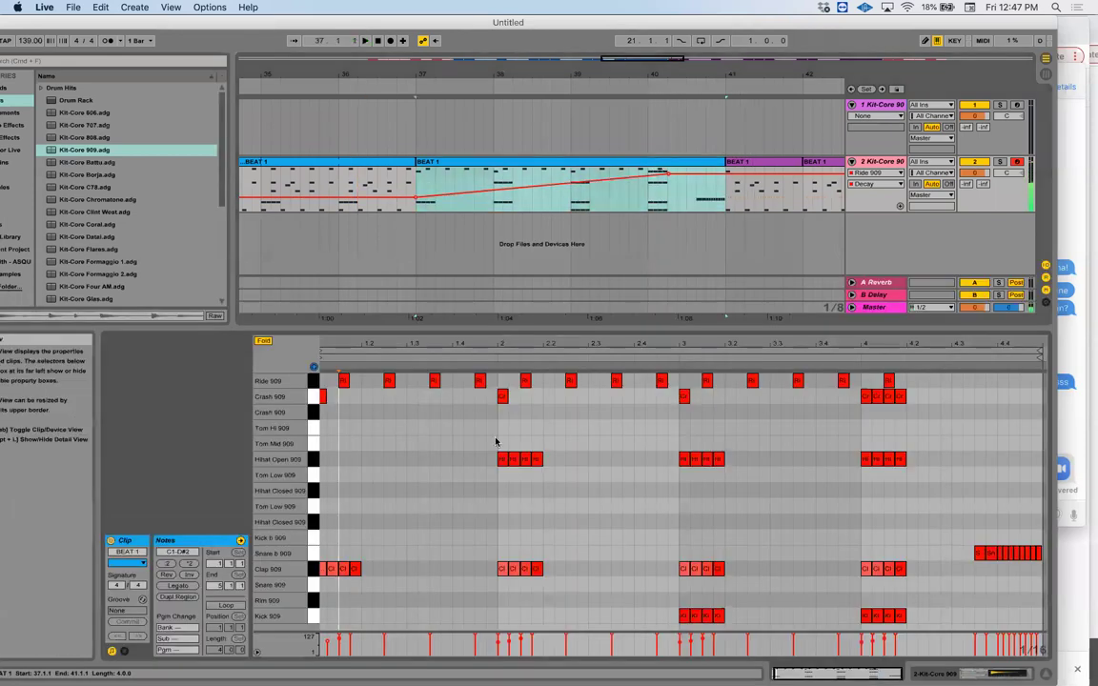
pyautogui.click(309, 554)
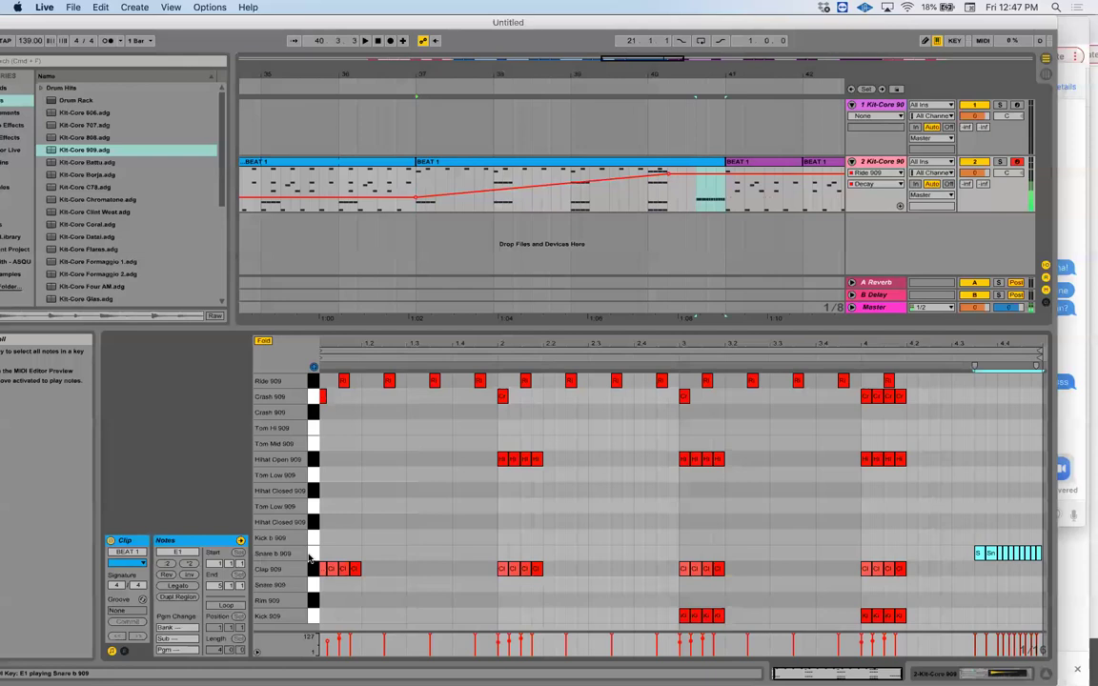
pyautogui.hotkey('shift', 'Tab')
pyautogui.press('space')
pyautogui.click(156, 610)
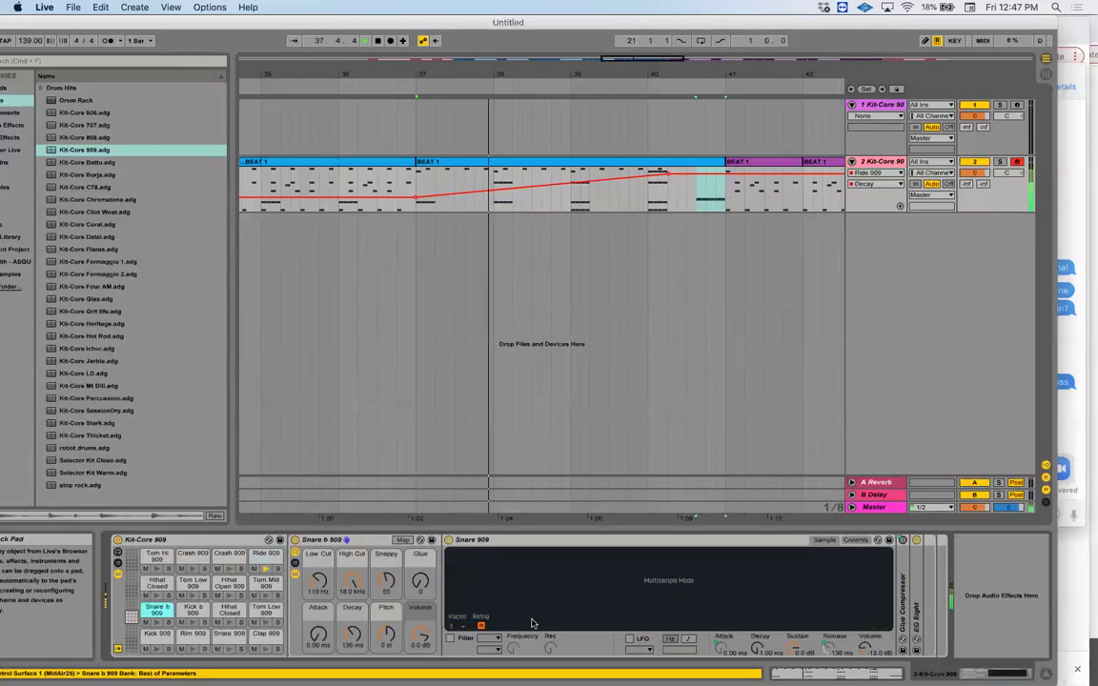
pyautogui.click(421, 636)
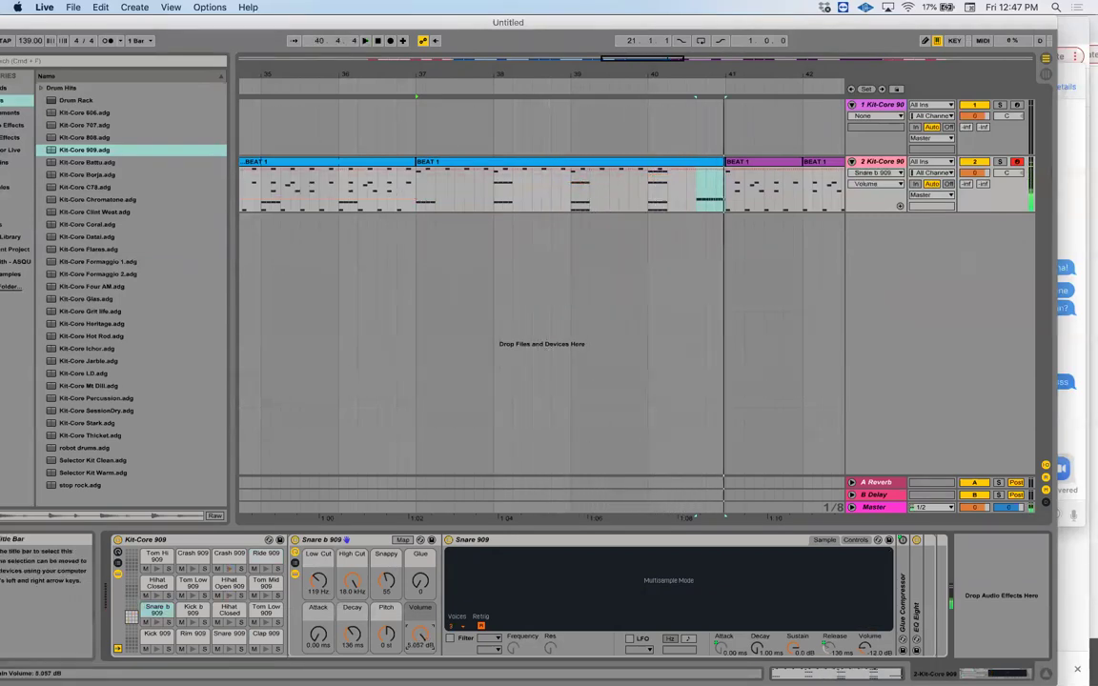
pyautogui.click(687, 203)
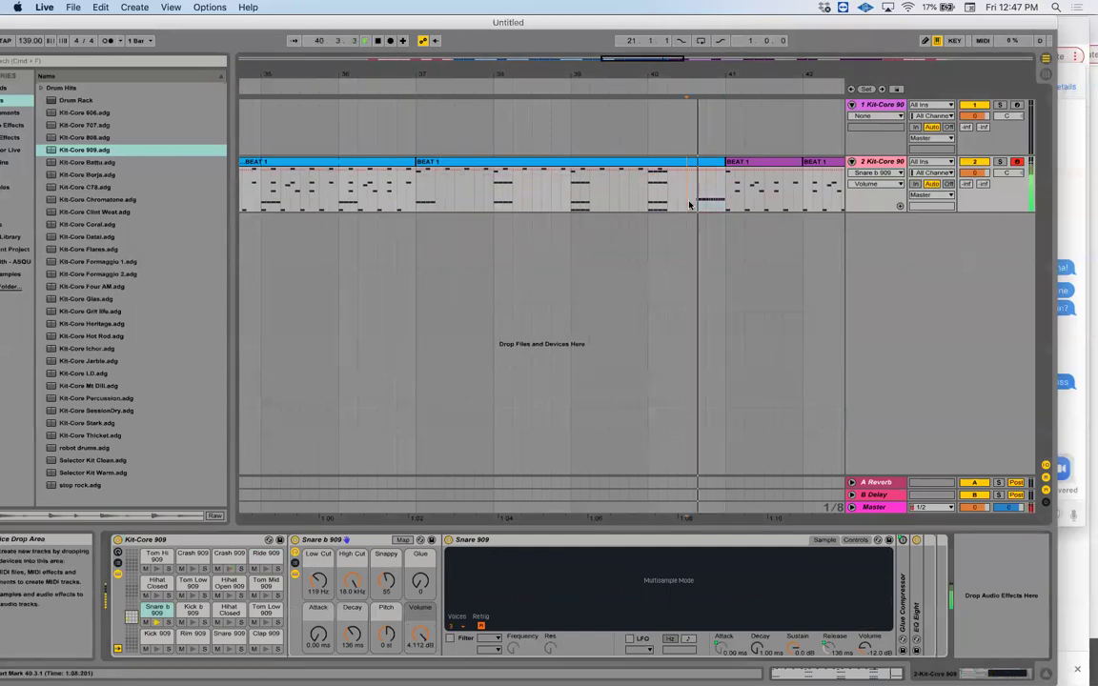
# Play back the arrangement from bar 13 through Break 1 and into the blue BEAT 1 section
pyautogui.moveTo(417, 93); pyautogui.dragTo(413, 81)
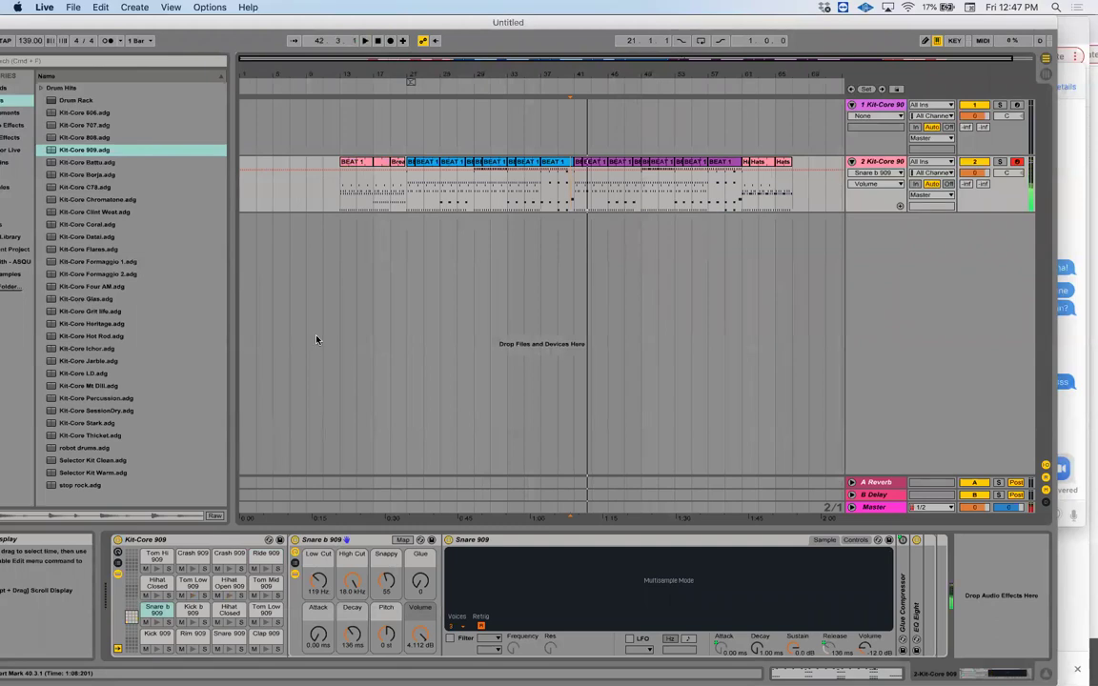
pyautogui.press('space')
pyautogui.click(358, 275)
pyautogui.press('space')
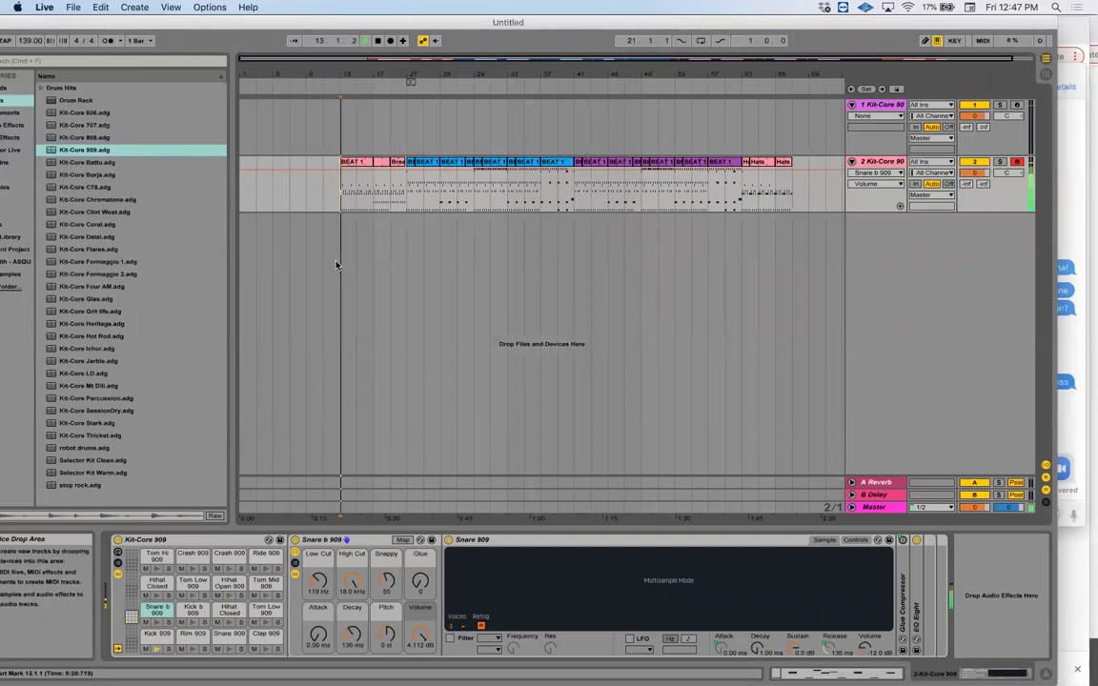
pyautogui.press('space')
pyautogui.click(377, 253)
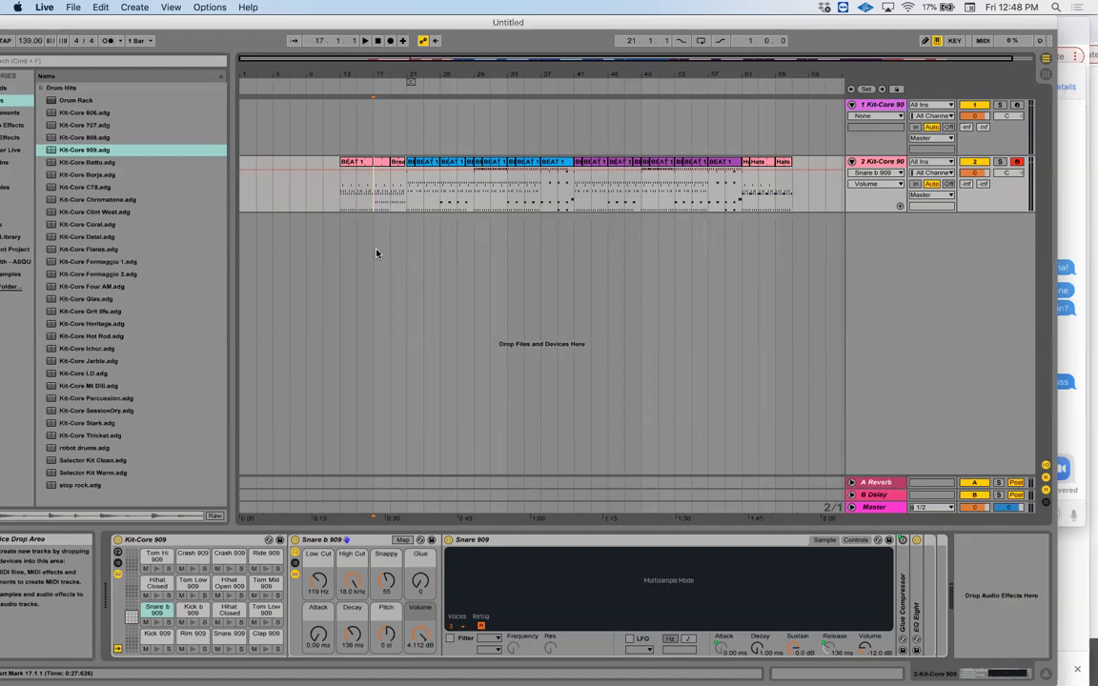
pyautogui.press('space')
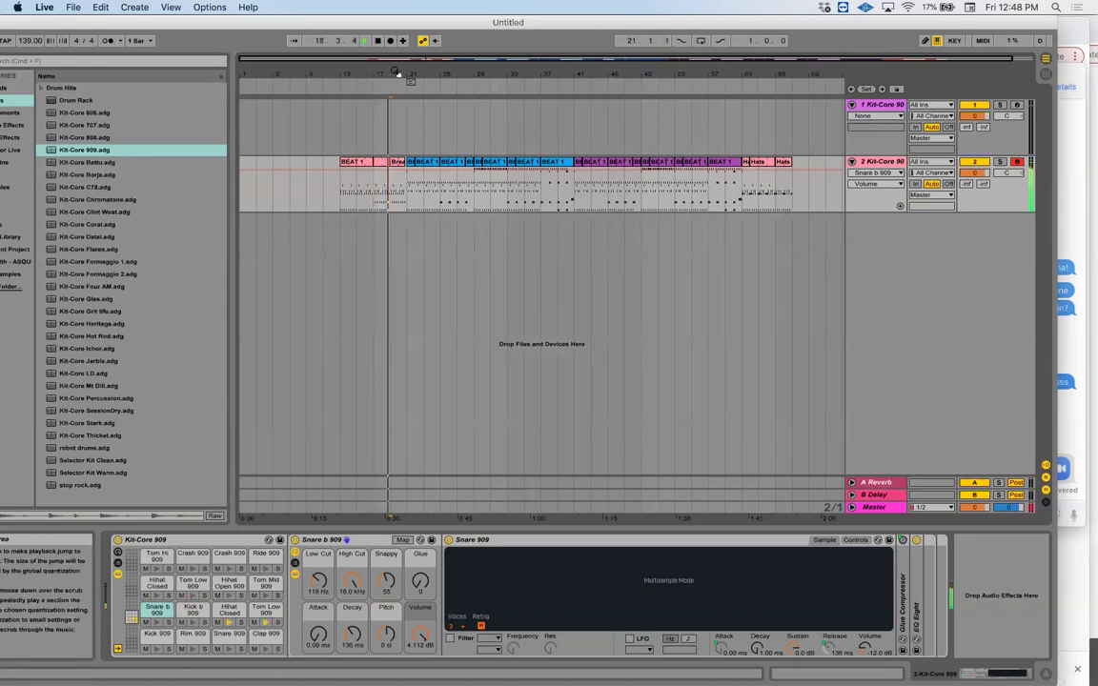
pyautogui.moveTo(355, 73); pyautogui.dragTo(358, 95)
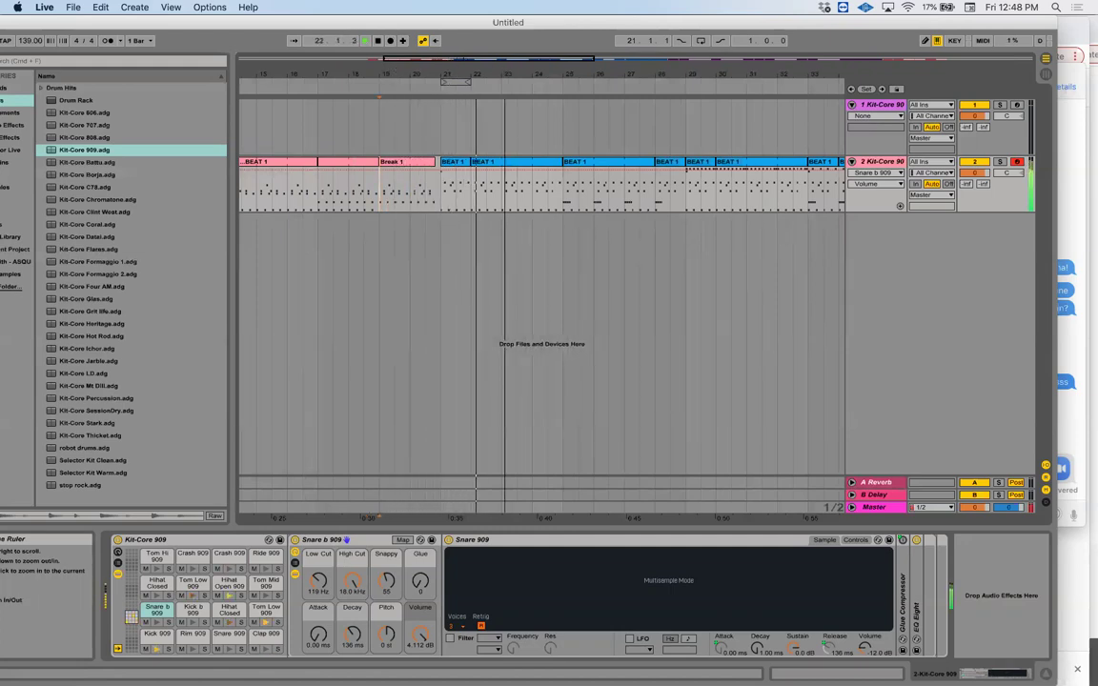
pyautogui.moveTo(505, 73); pyautogui.dragTo(505, 67)
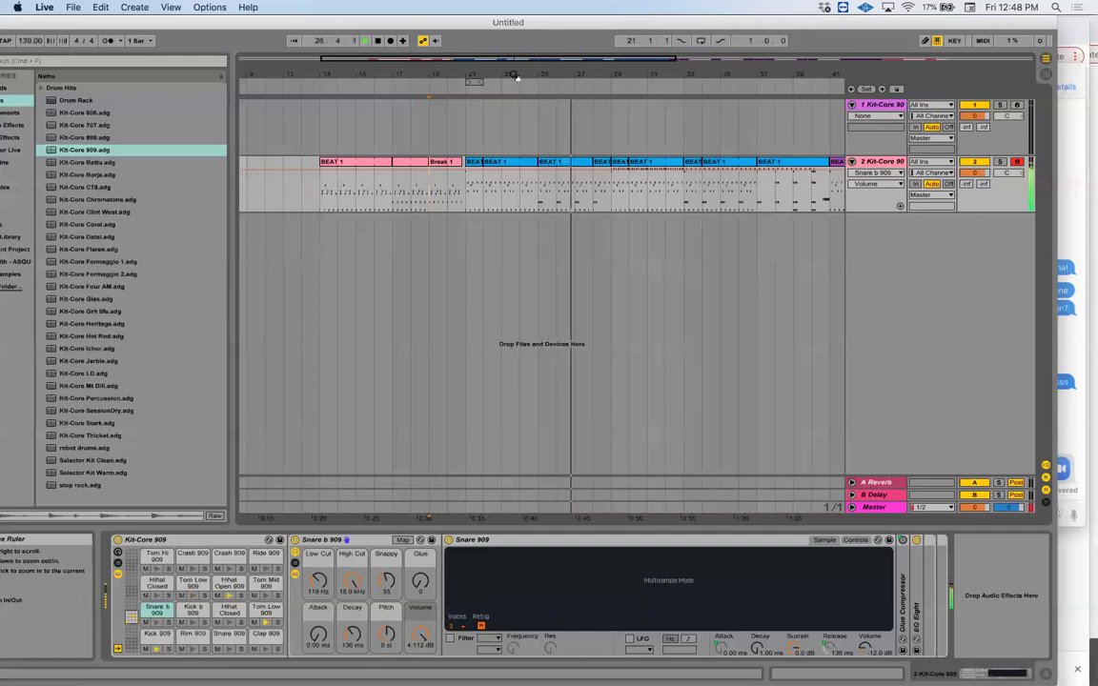
# Shorten the BEAT 1 clip at bar 28 so that it ends about one beat before bar 29
pyautogui.click(559, 129)
pyautogui.press('+')
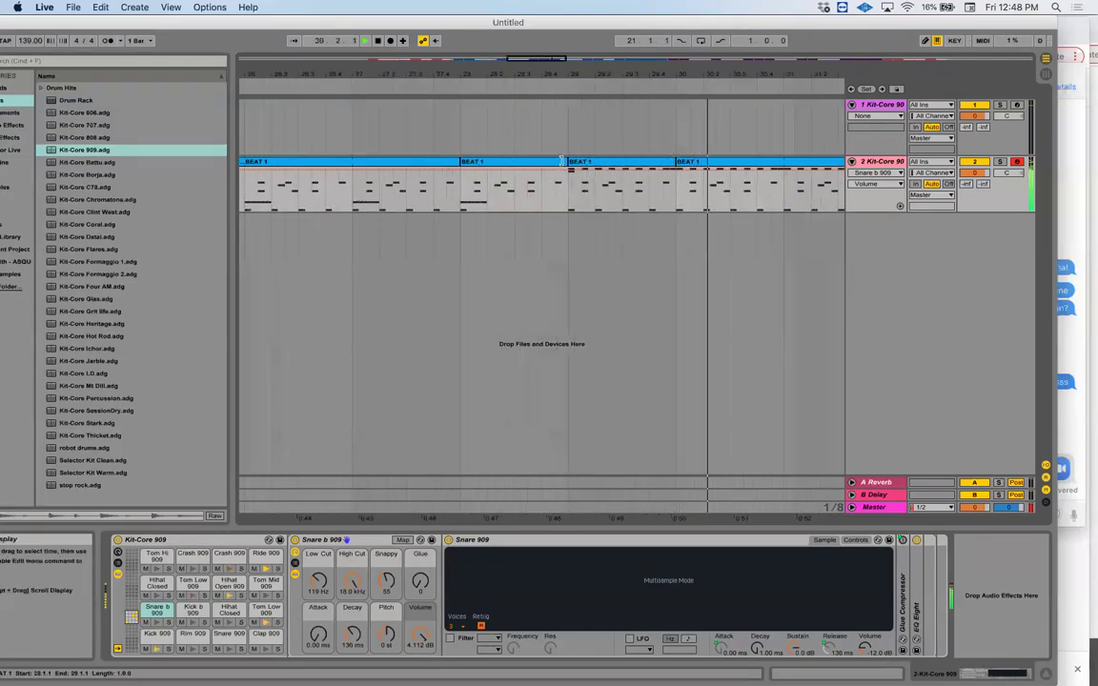
pyautogui.click(561, 162)
pyautogui.moveTo(668, 108); pyautogui.dragTo(668, 84)
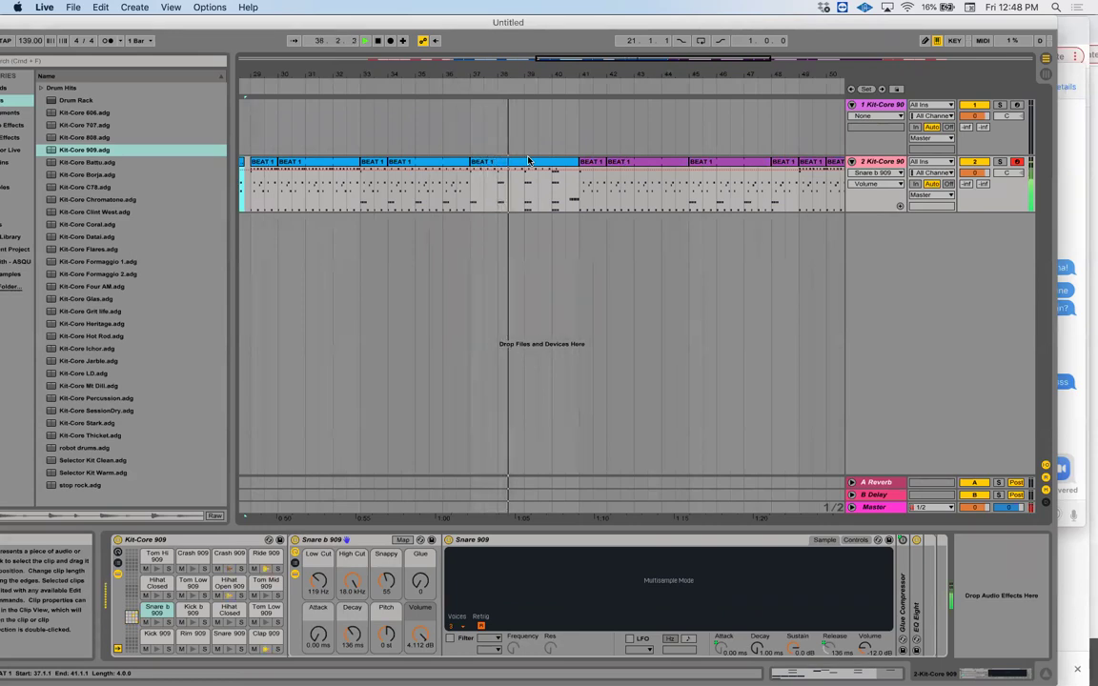
# Add Clap 909 notes on all four beats of the purple BEAT 1 clip at bar 41
pyautogui.doubleClick(593, 166)
pyautogui.press('space')
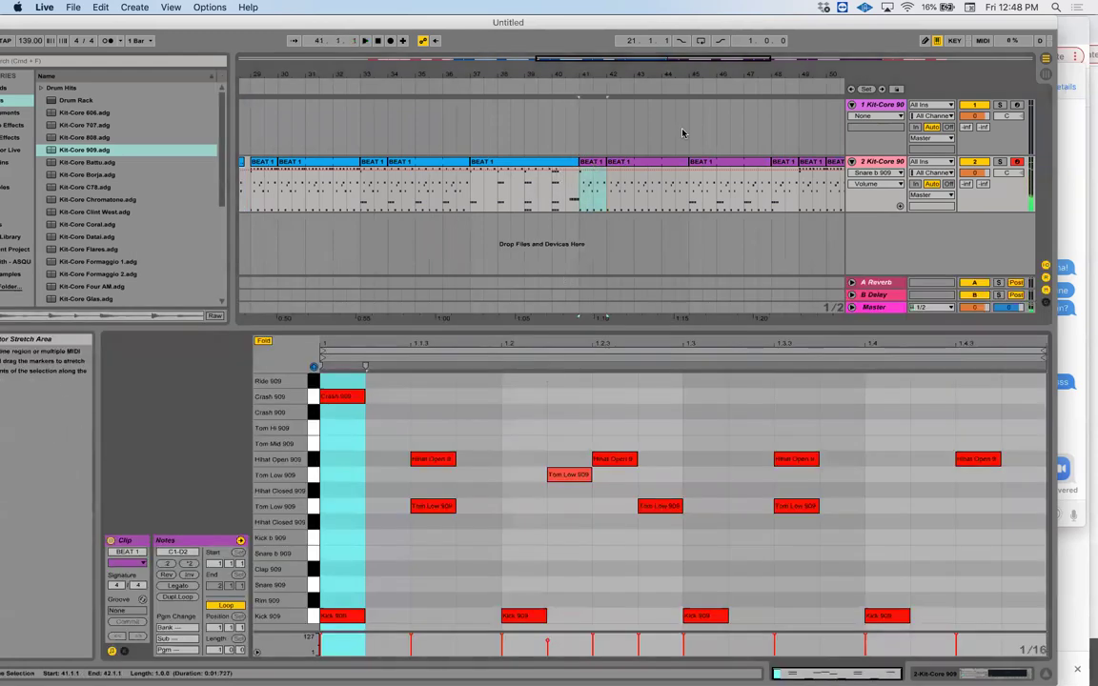
pyautogui.doubleClick(341, 569)
pyautogui.press('super+d')
pyautogui.press('super+d')
pyautogui.press('super+d')
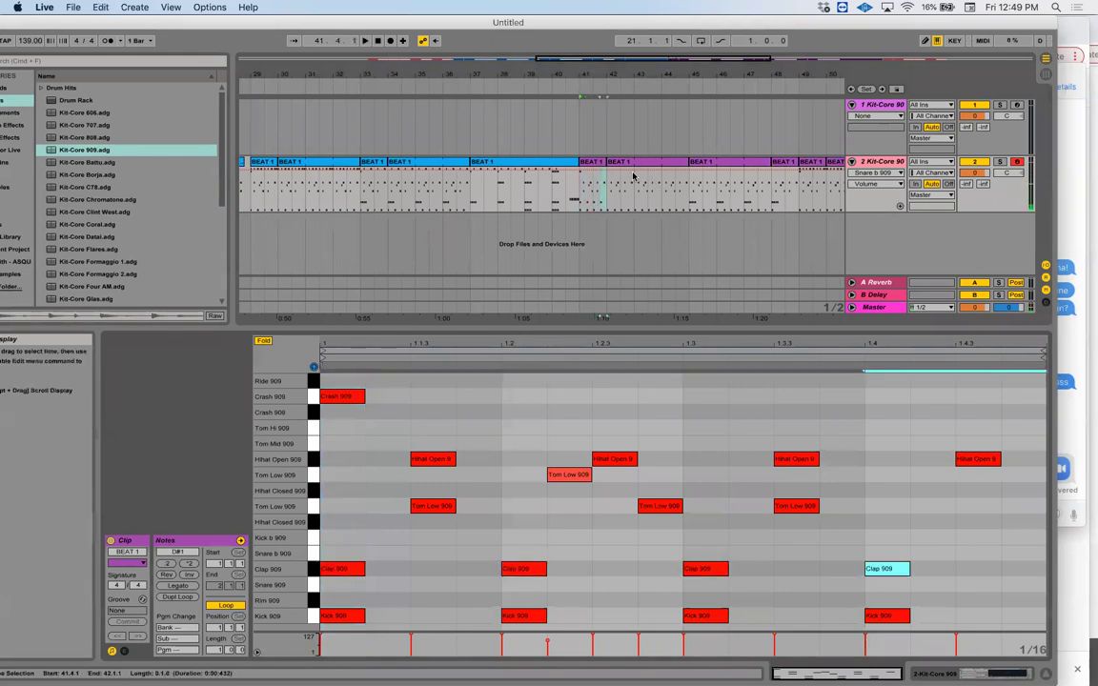
# Undo the last edits and place a Clap 909 note on every beat of the purple BEAT 1 clip starting at bar 42
pyautogui.press('super+z')
pyautogui.press('super+z')
pyautogui.press('super+z')
pyautogui.press('super+z')
pyautogui.press('super+z')
pyautogui.click(345, 572)
pyautogui.doubleClick(345, 572)
pyautogui.press('super+d')
pyautogui.press('super+d')
pyautogui.press('super+d')
pyautogui.press('super+d')
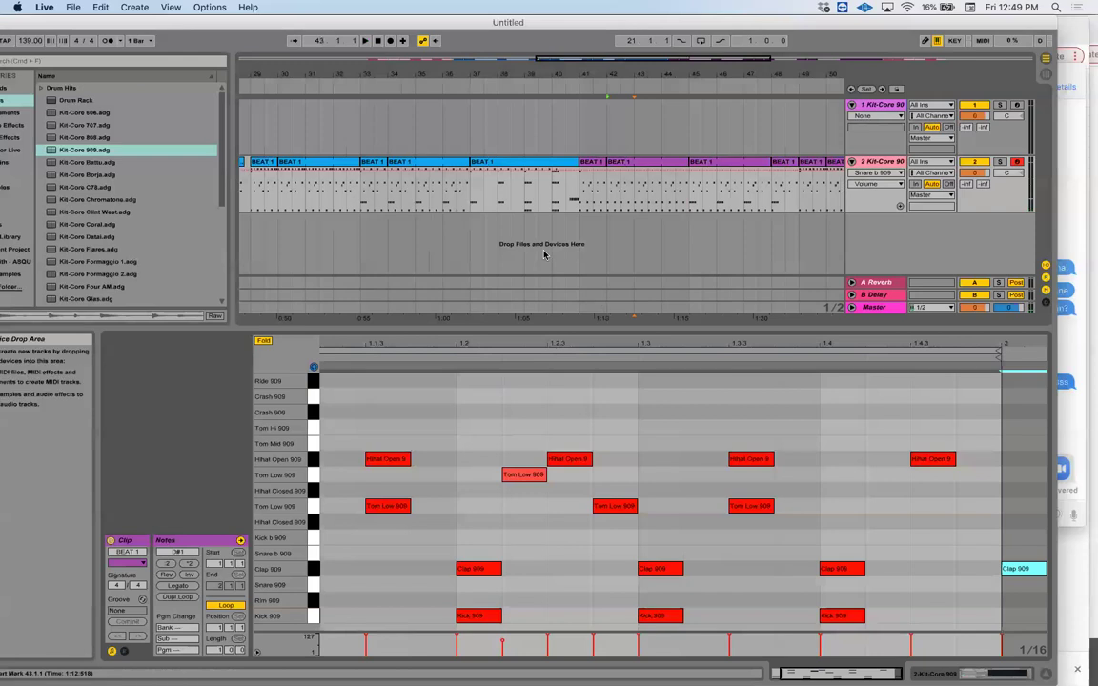
# Play back the transition from 39.3.1 through the snare roll into the purple BEAT 1 section
pyautogui.click(539, 184)
pyautogui.press('space')
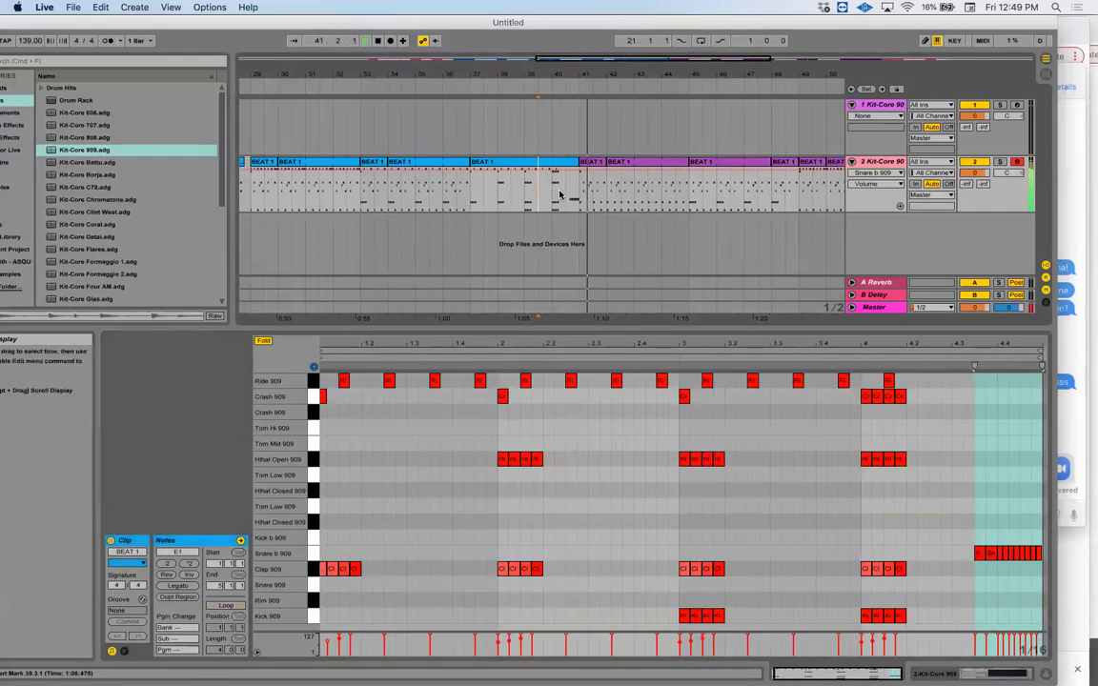
pyautogui.press('space')
pyautogui.scroll(-5, 589, 81)
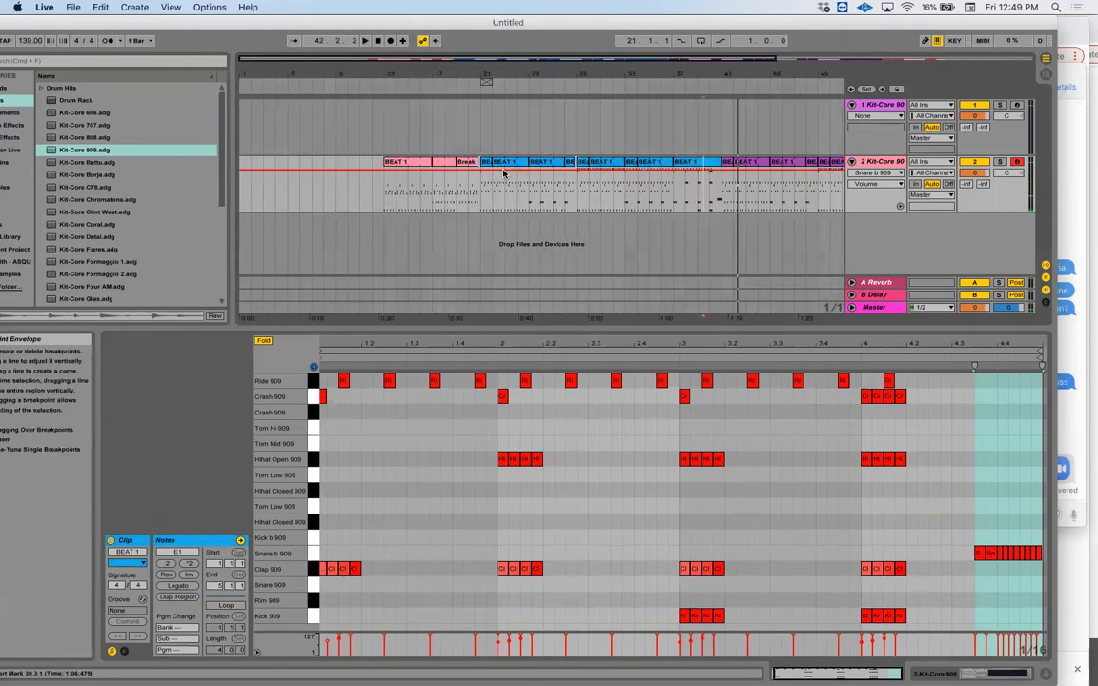
# Insert a new MIDI track below the second Kit-Core 909 track
pyautogui.click(879, 163)
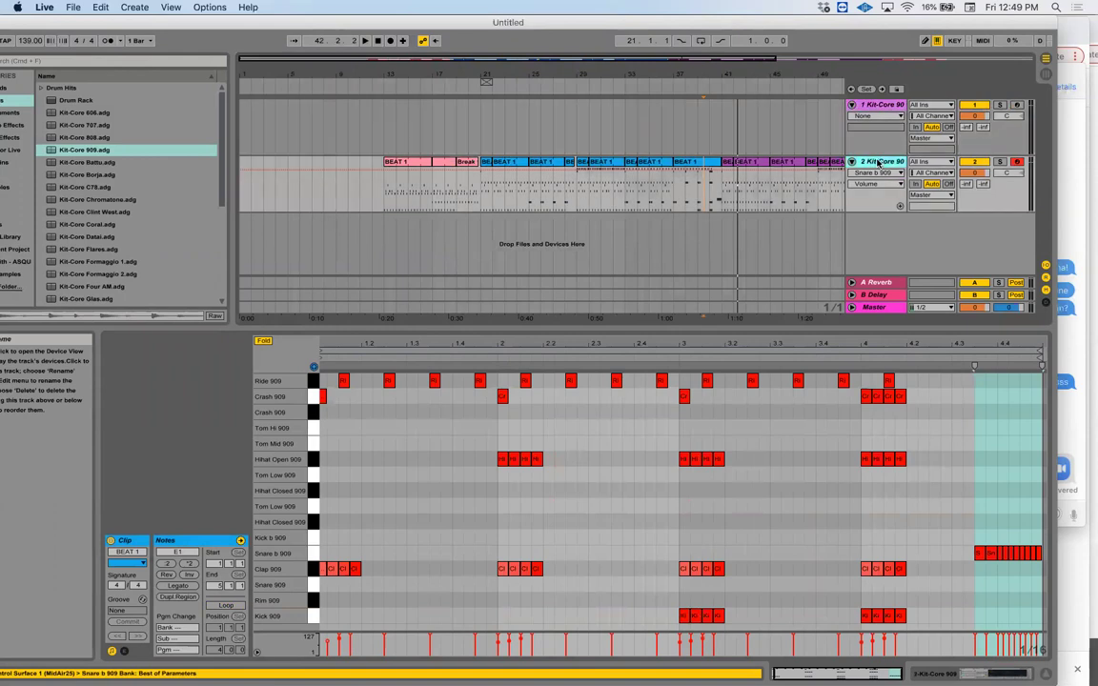
pyautogui.rightClick(880, 162)
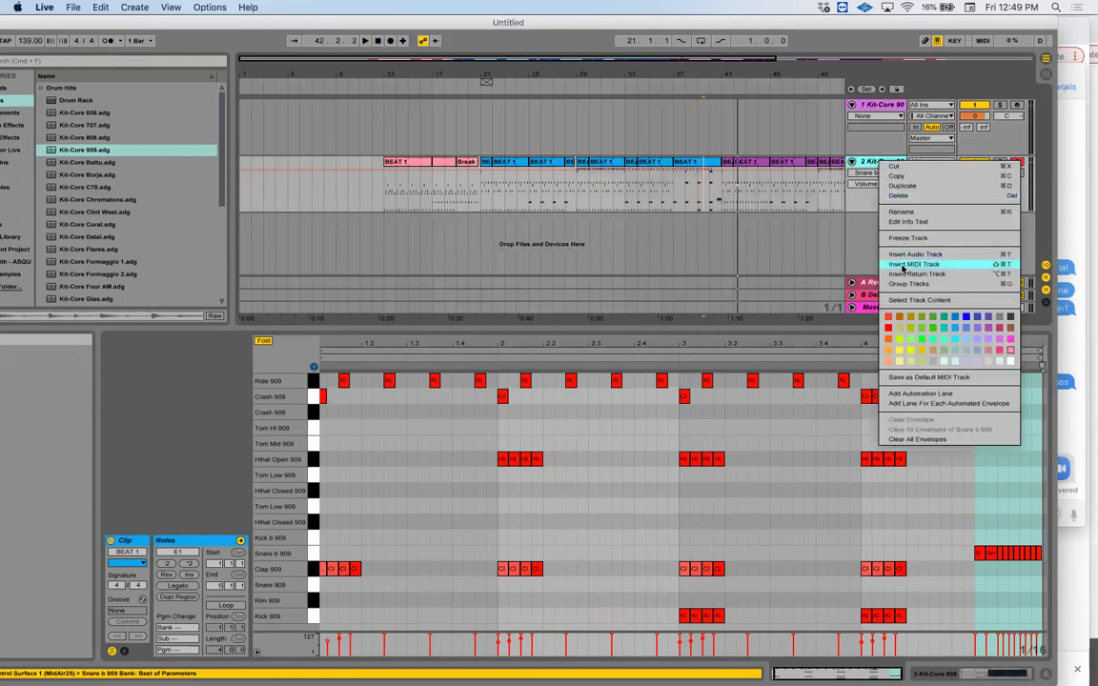
pyautogui.click(910, 265)
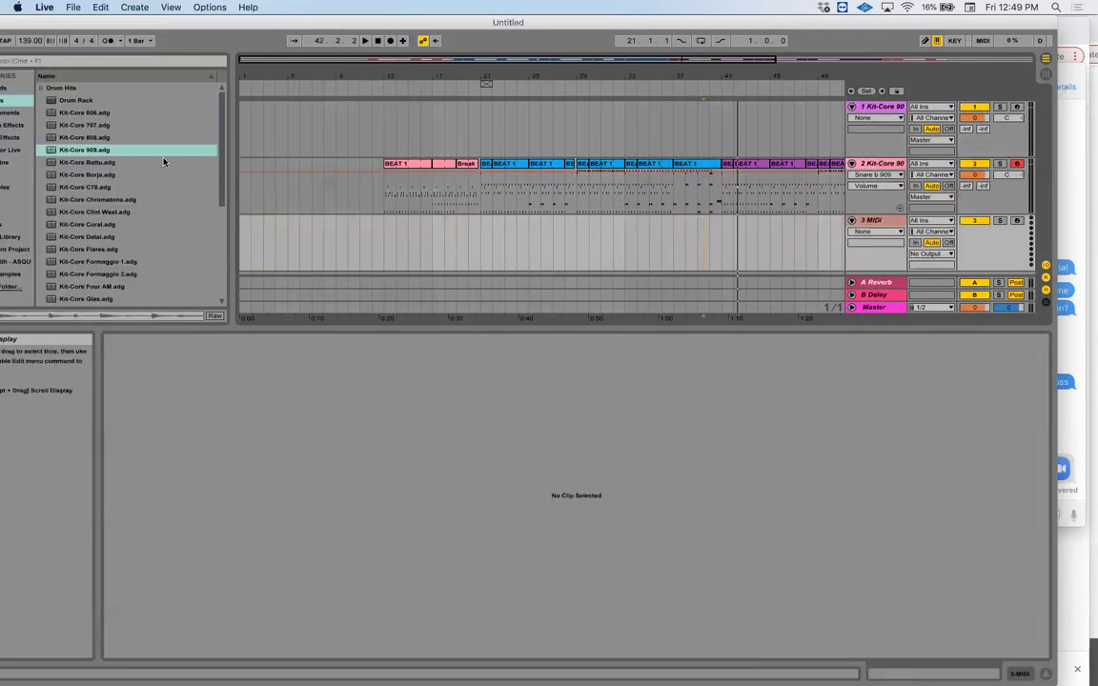
# Browse the Sounds, Drums and Instruments categories, including the Bass presets, for a sound to use on the new MIDI track
pyautogui.scroll(-1, 107, 168)
pyautogui.click(9, 112)
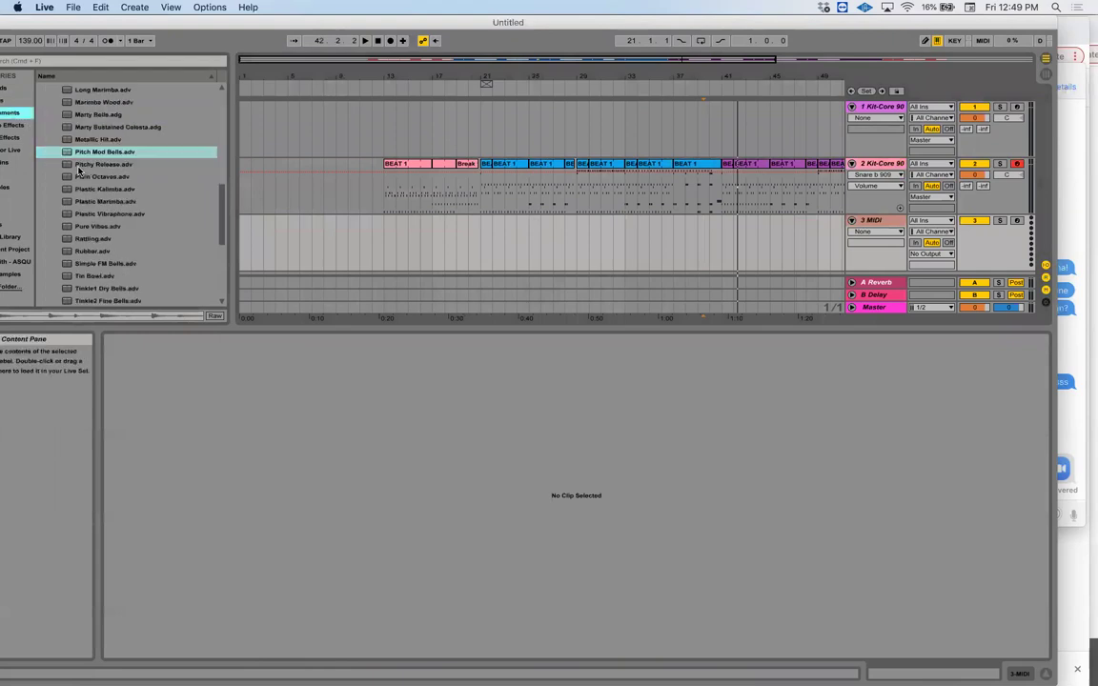
pyautogui.doubleClick(125, 25)
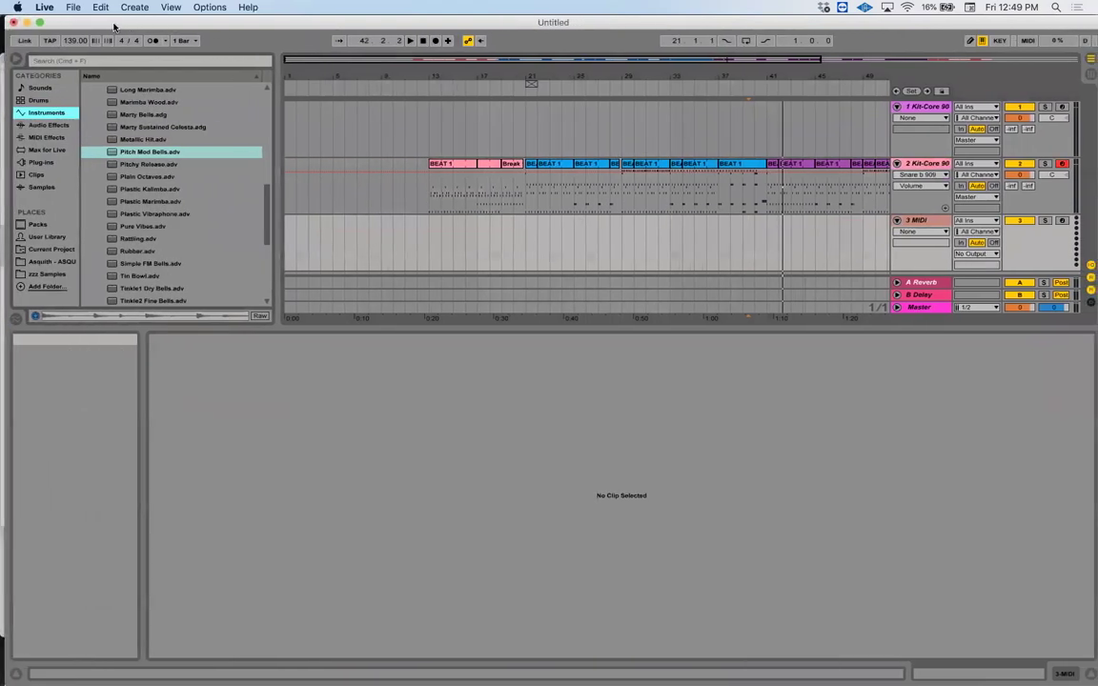
pyautogui.scroll(1, 130, 125)
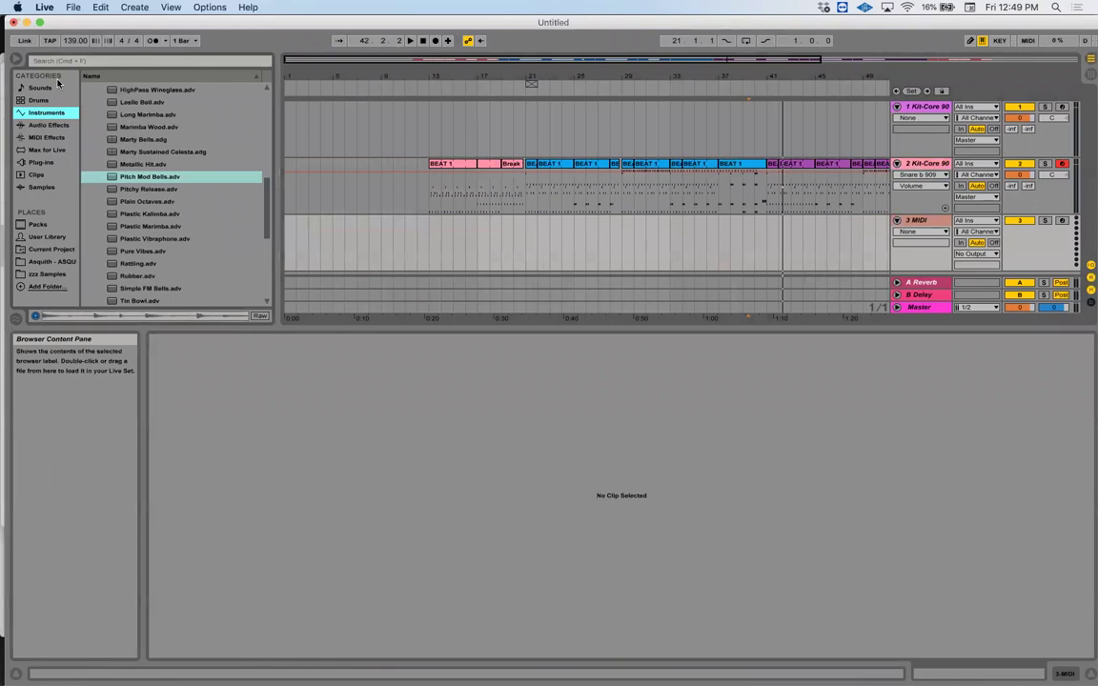
pyautogui.click(55, 88)
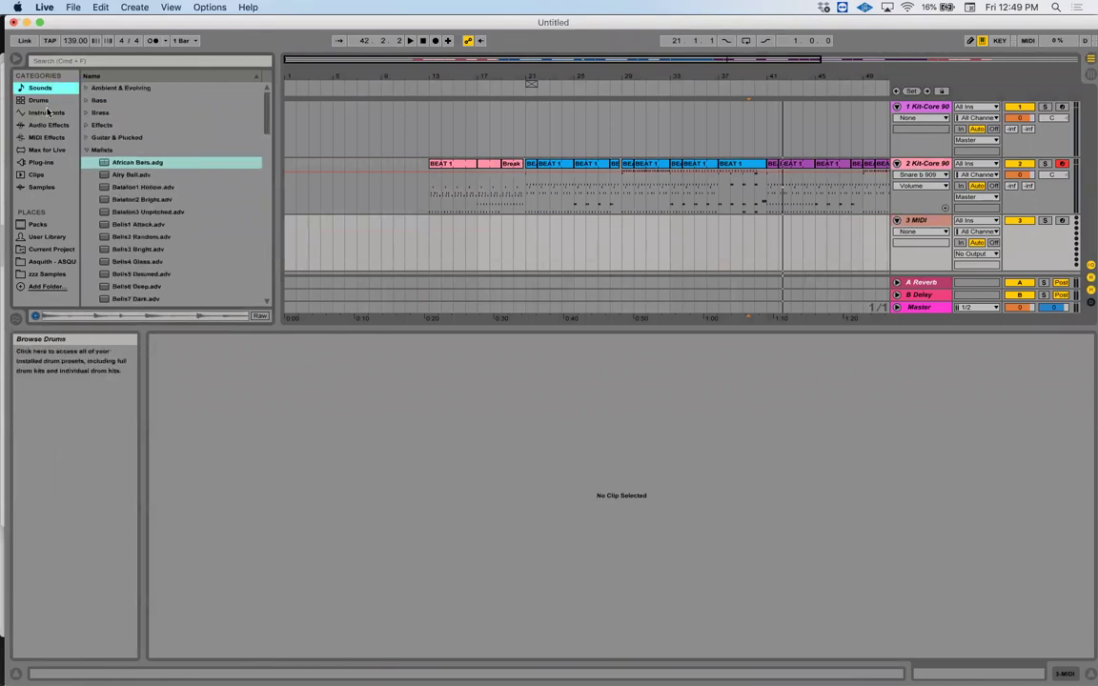
pyautogui.click(47, 113)
pyautogui.click(86, 175)
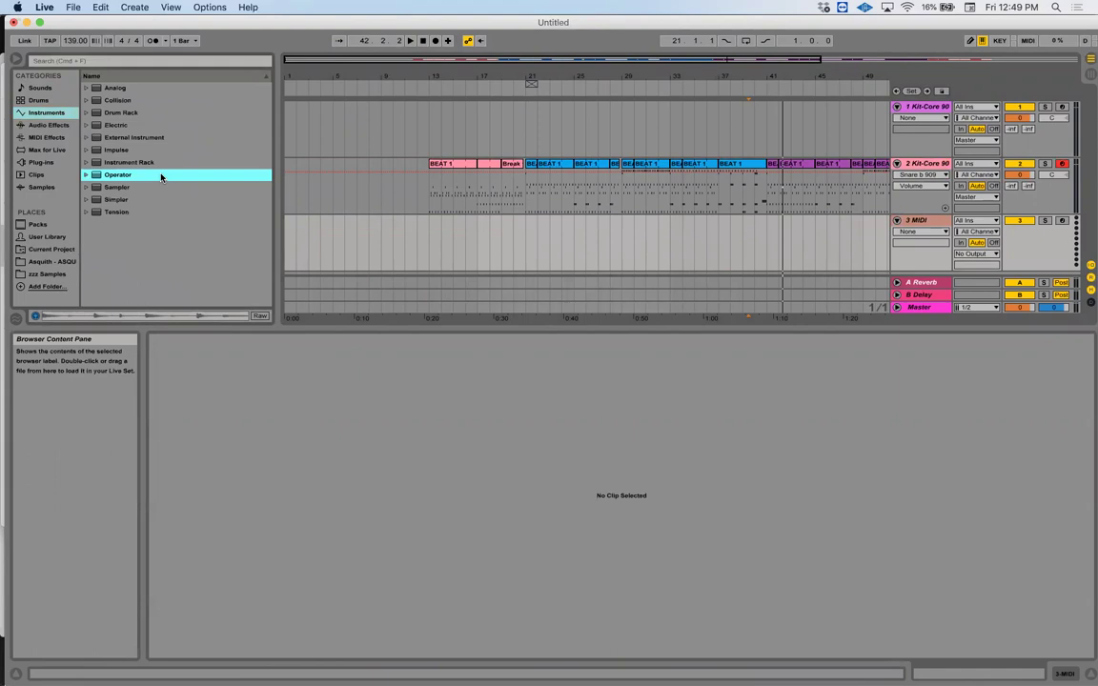
pyautogui.click(37, 101)
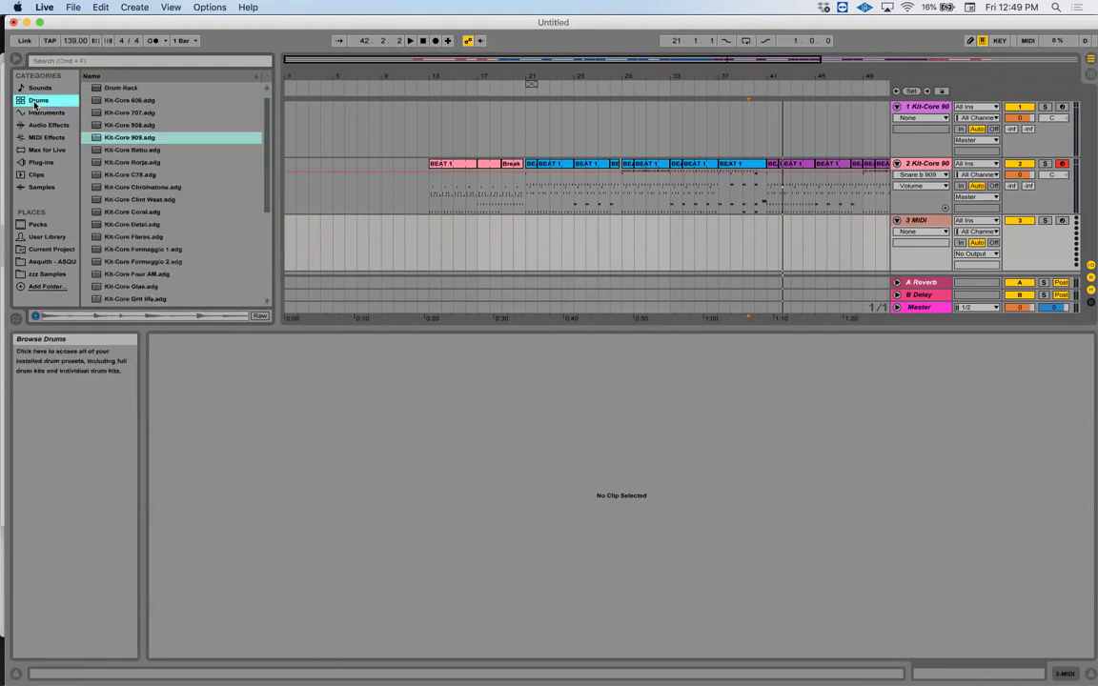
pyautogui.click(40, 88)
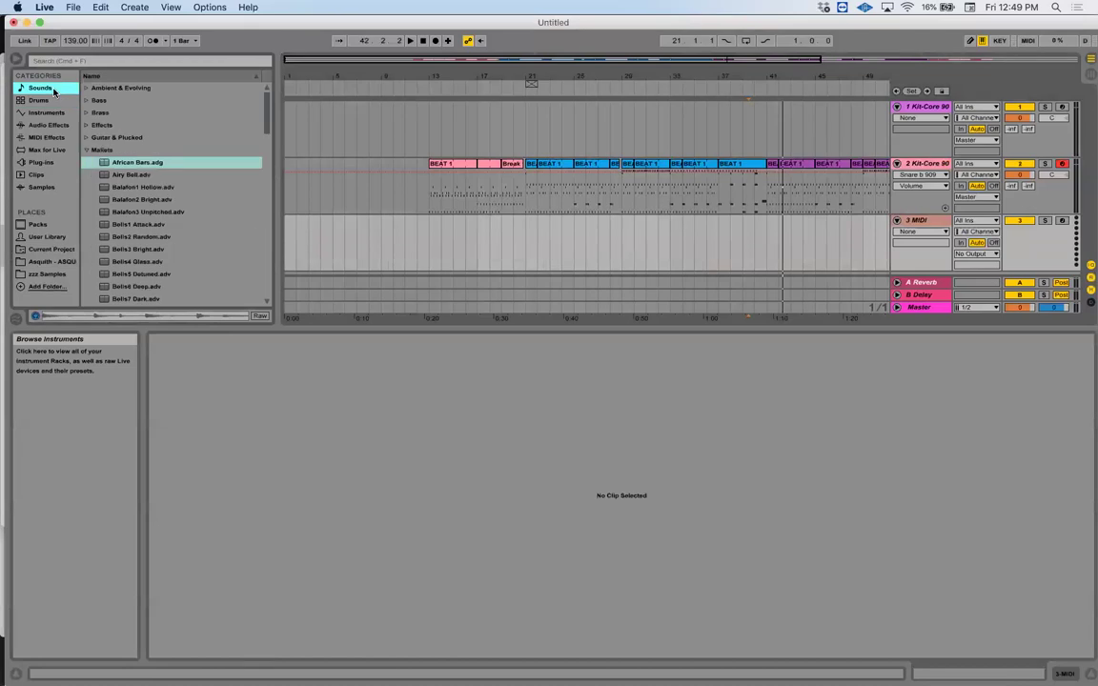
pyautogui.click(86, 101)
pyautogui.scroll(-3, 171, 221)
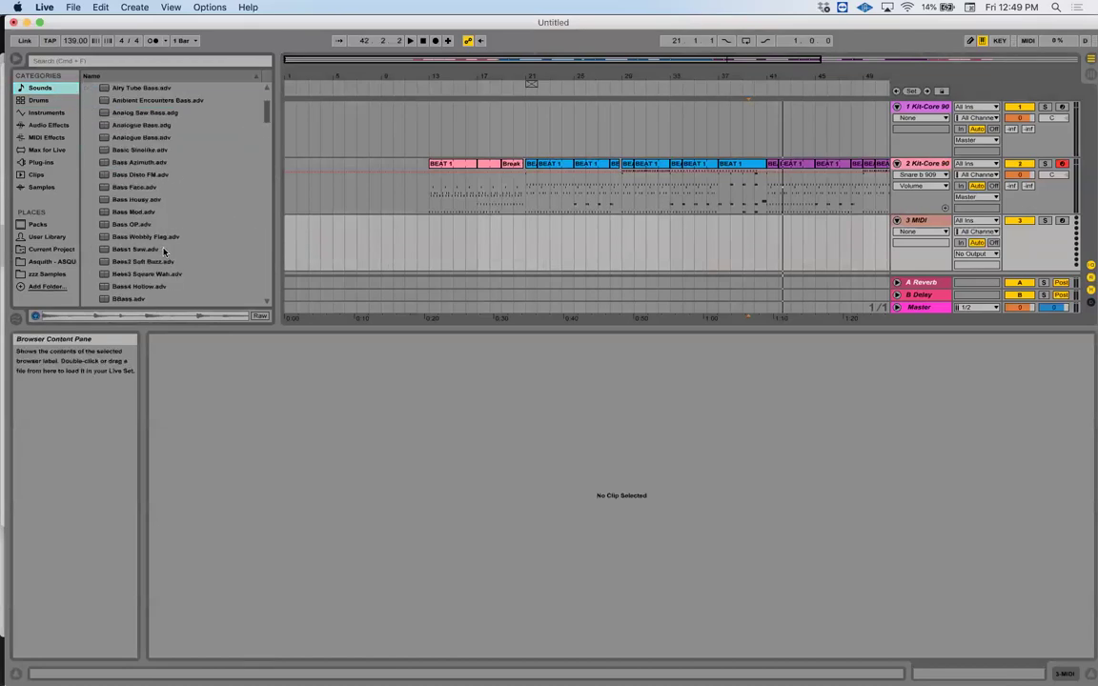
pyautogui.scroll(3, 167, 238)
pyautogui.scroll(-1, 163, 251)
pyautogui.scroll(-3, 165, 250)
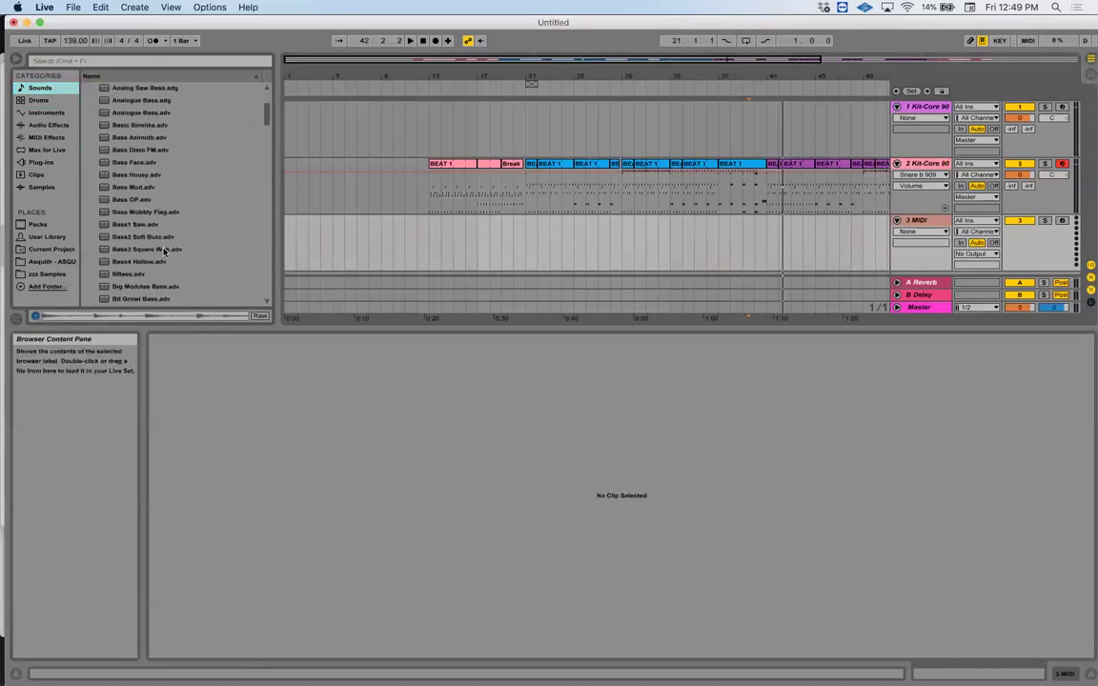
pyautogui.scroll(5, 167, 250)
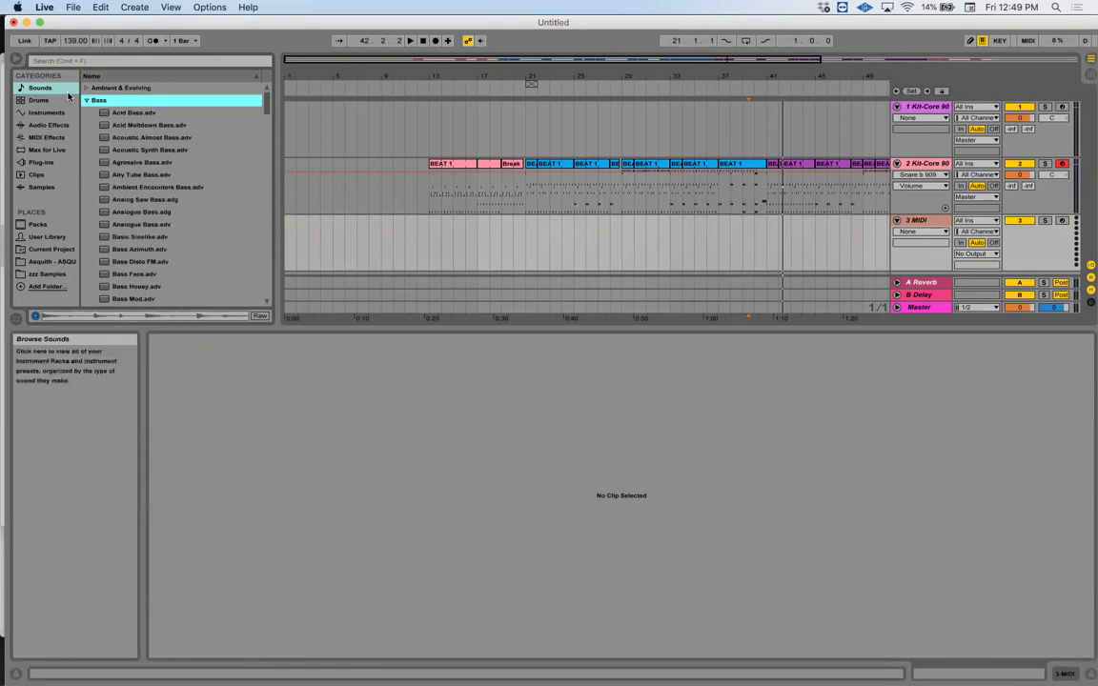
pyautogui.click(68, 99)
pyautogui.click(45, 113)
# Load the Analog bass preset Muted Bass1 Dark onto the new MIDI track and audition its sound
pyautogui.click(91, 87)
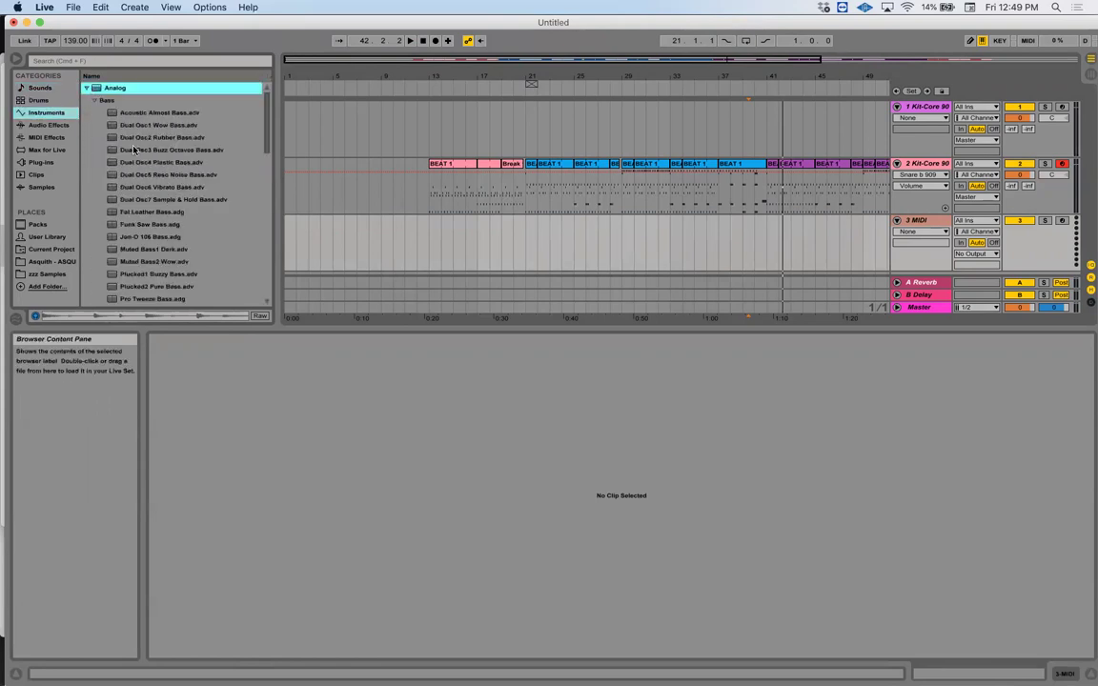
pyautogui.scroll(-5, 135, 149)
pyautogui.click(165, 114)
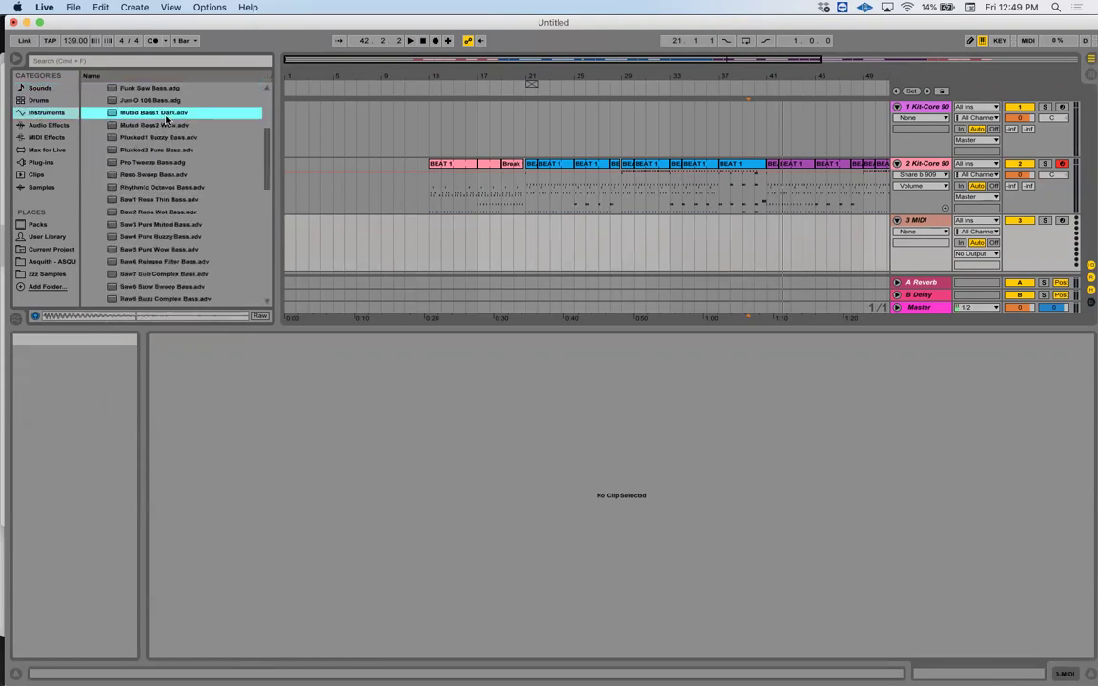
pyautogui.doubleClick(165, 113)
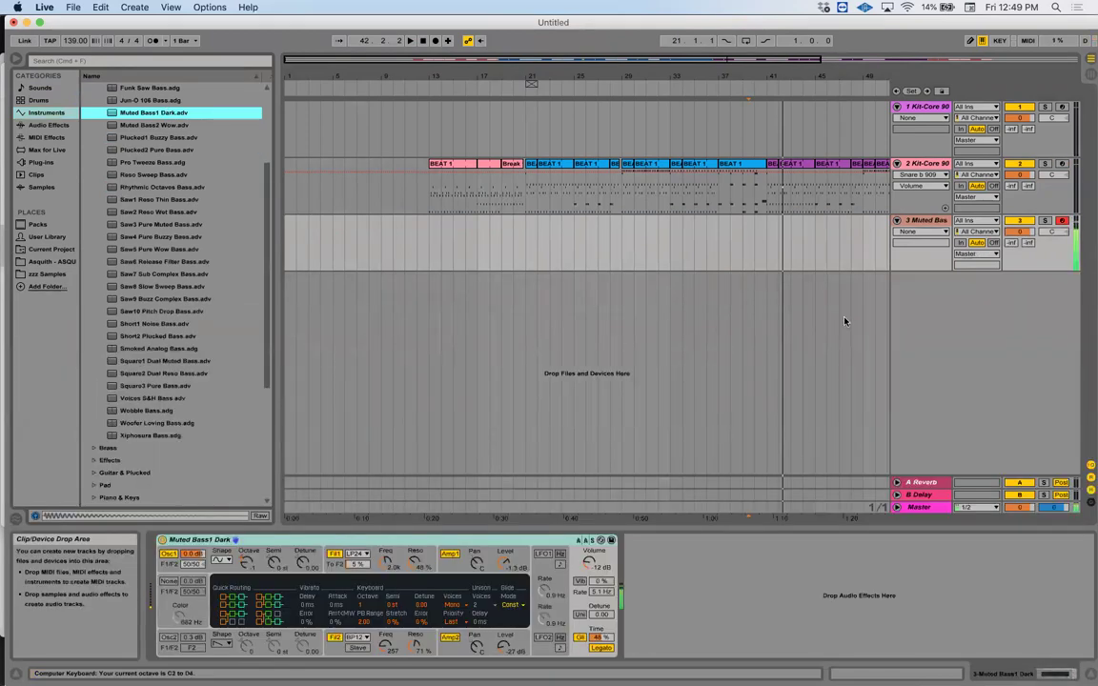
pyautogui.click(754, 243)
pyautogui.press('+')
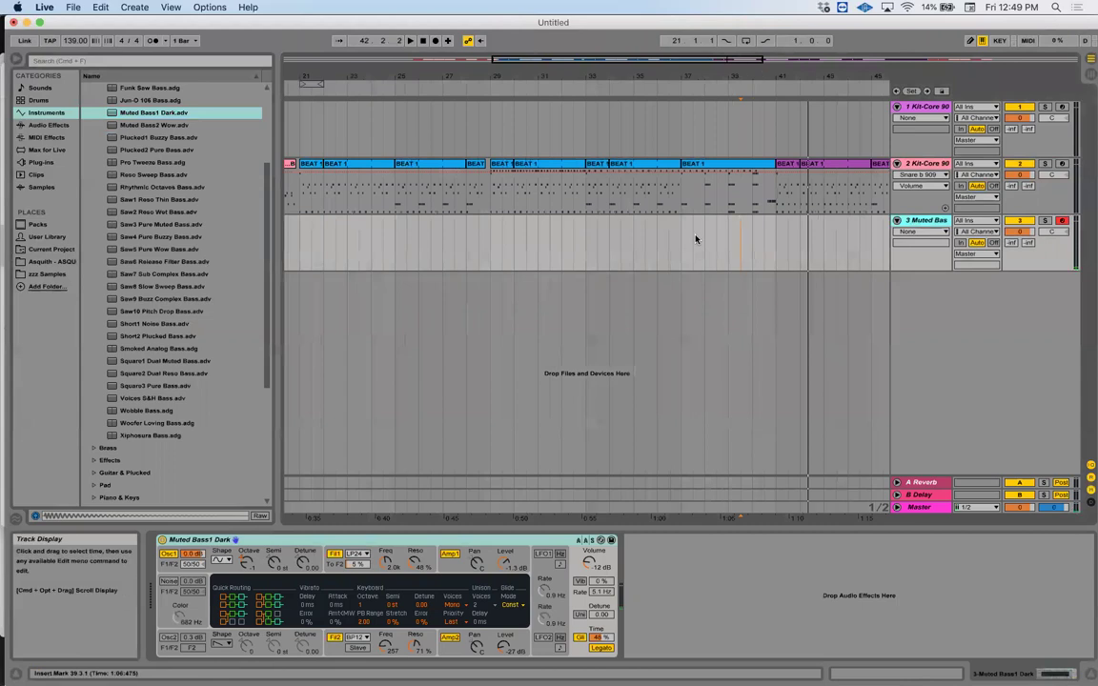
pyautogui.press('a')
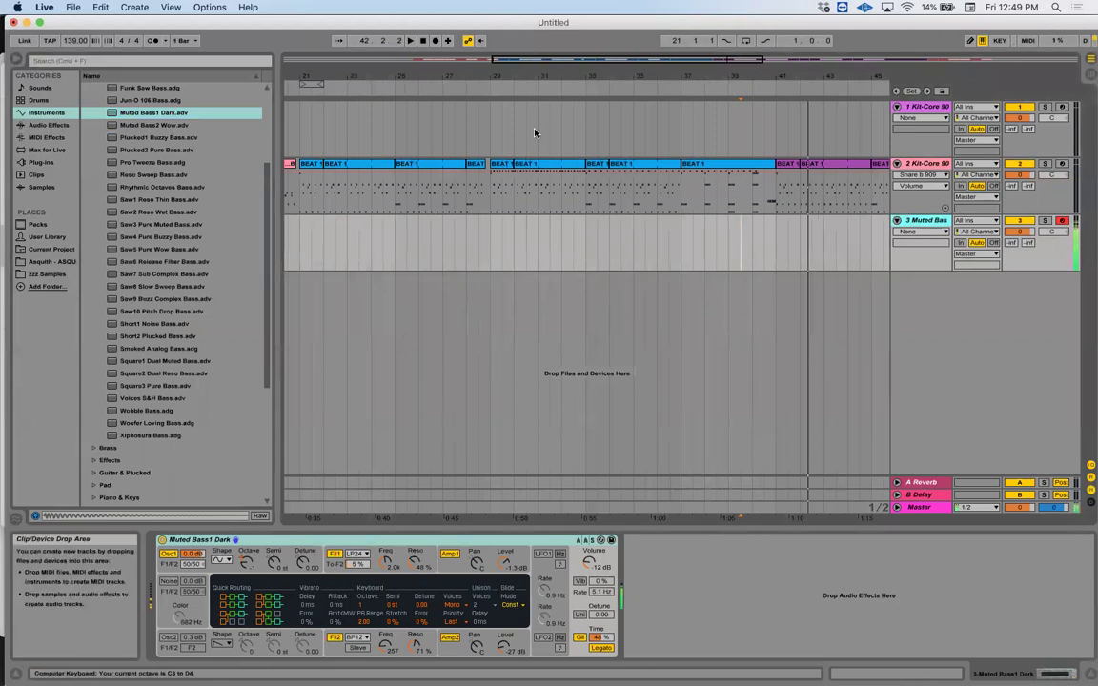
pyautogui.moveTo(508, 88); pyautogui.dragTo(515, 80)
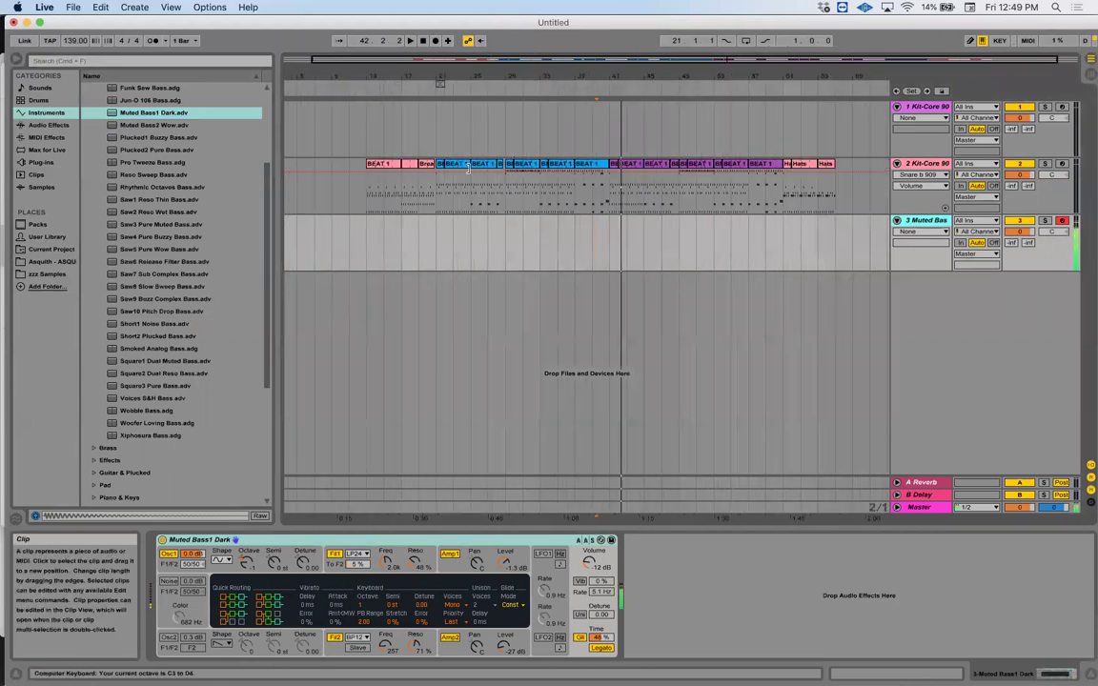
# Replace the Muted Bass1 Dark instrument on track 3 with a default Operator and set the track volume to 3.7
pyautogui.click(41, 125)
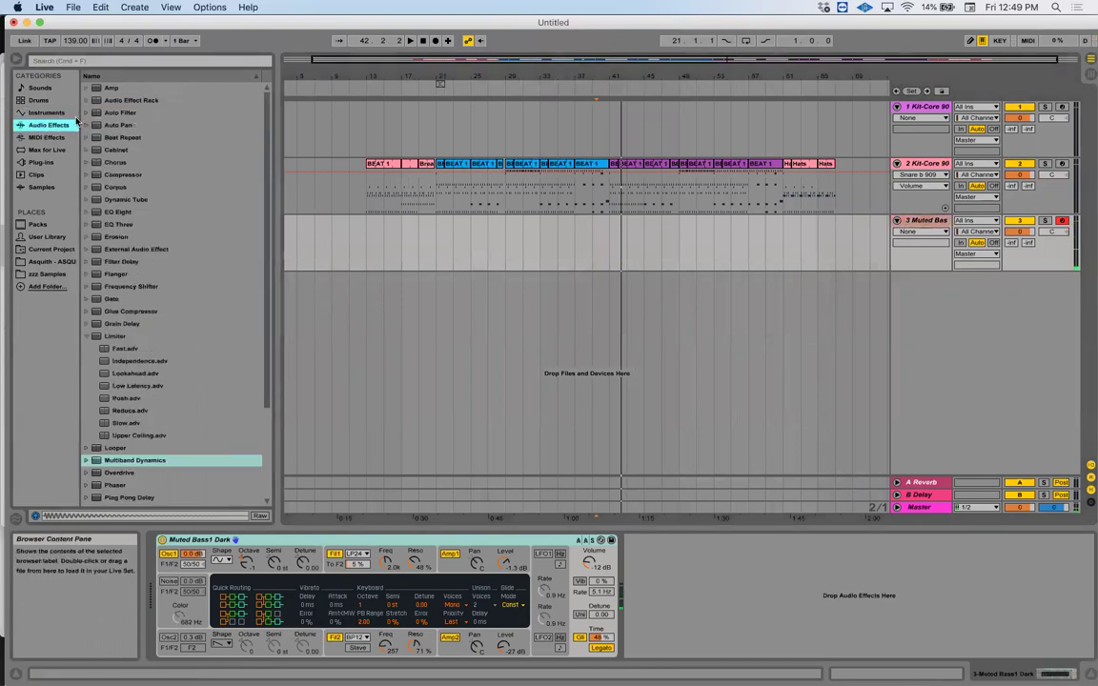
pyautogui.click(47, 100)
pyautogui.click(50, 112)
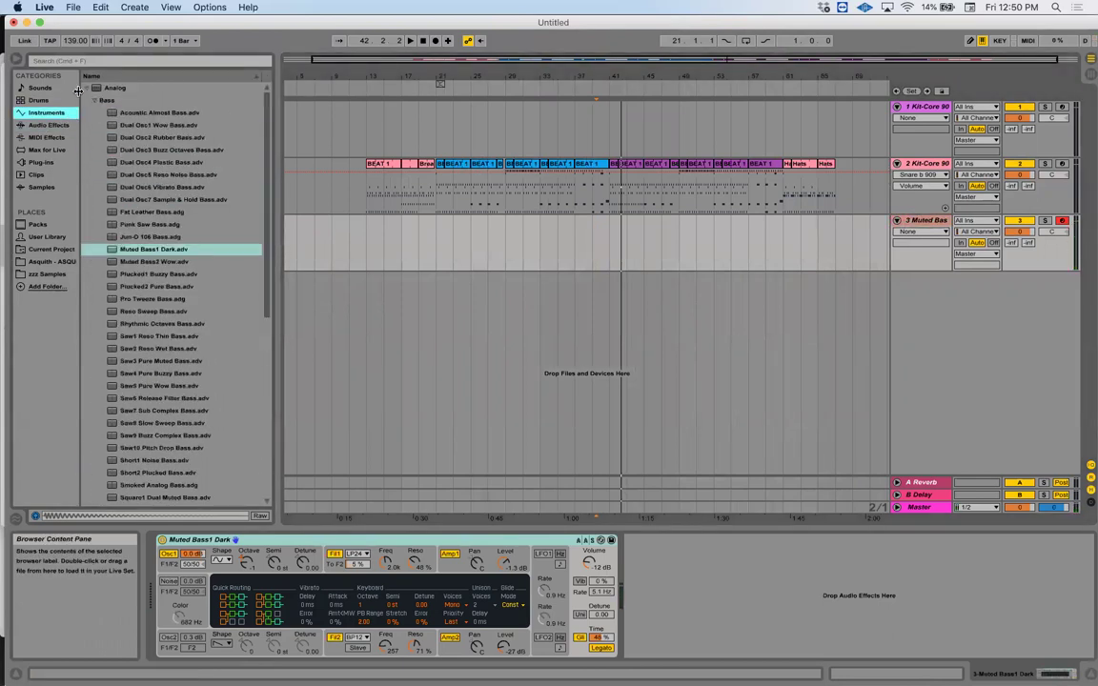
pyautogui.click(43, 88)
pyautogui.click(47, 113)
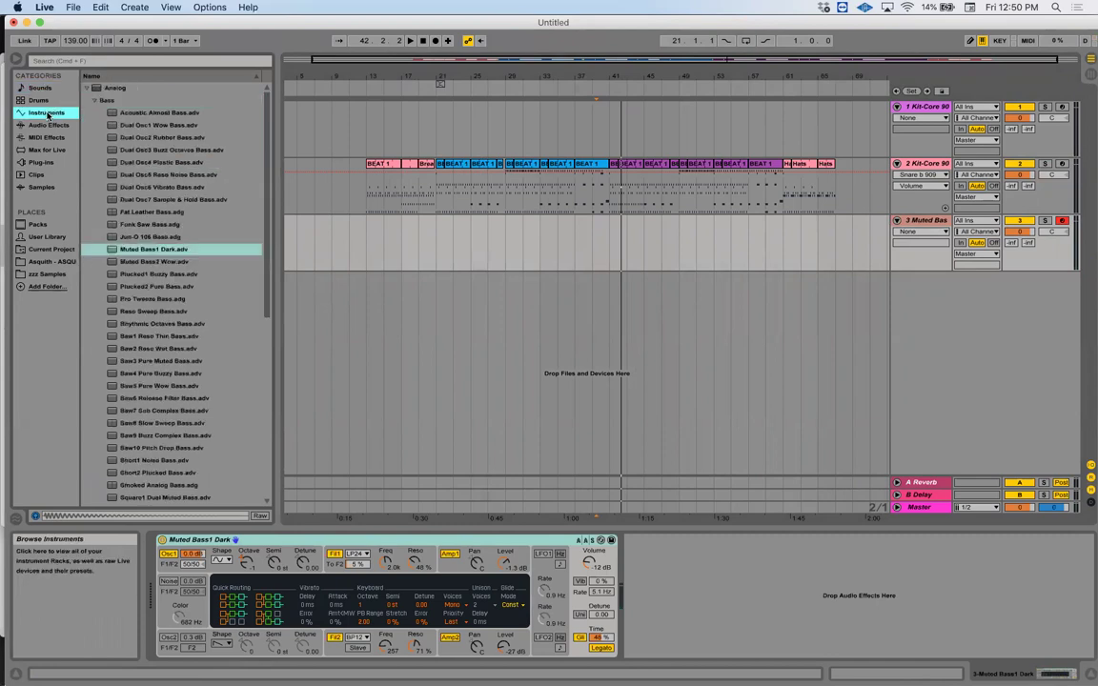
pyautogui.click(85, 88)
pyautogui.doubleClick(122, 175)
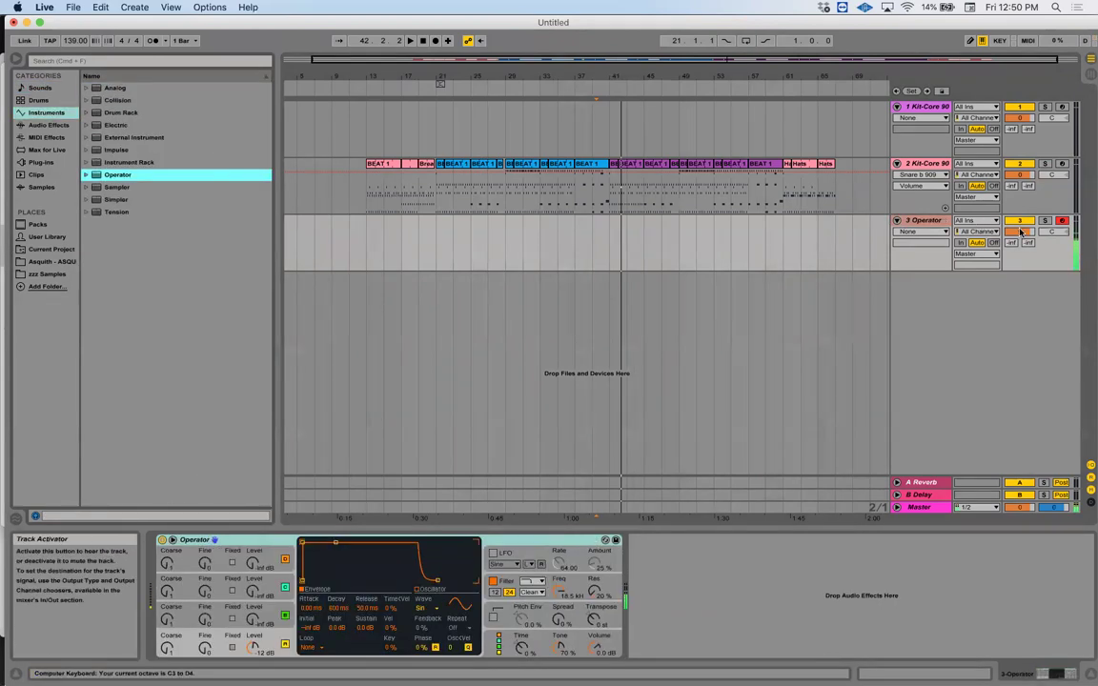
pyautogui.click(885, 223)
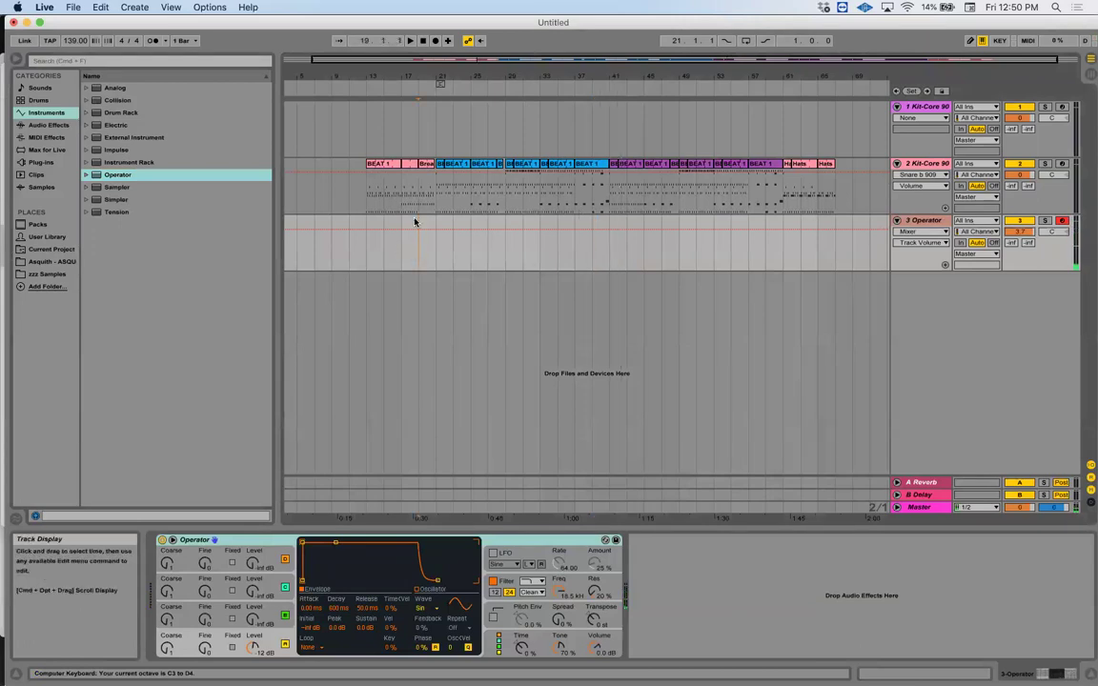
# Play back from bar 21, insert a one-bar MIDI clip on the Operator track at bar 22, and open it for editing
pyautogui.moveTo(419, 76)
pyautogui.mouseDown()
pyautogui.moveTo(419, 96)
pyautogui.moveTo(502, 130)
pyautogui.moveTo(470, 263)
pyautogui.mouseUp()
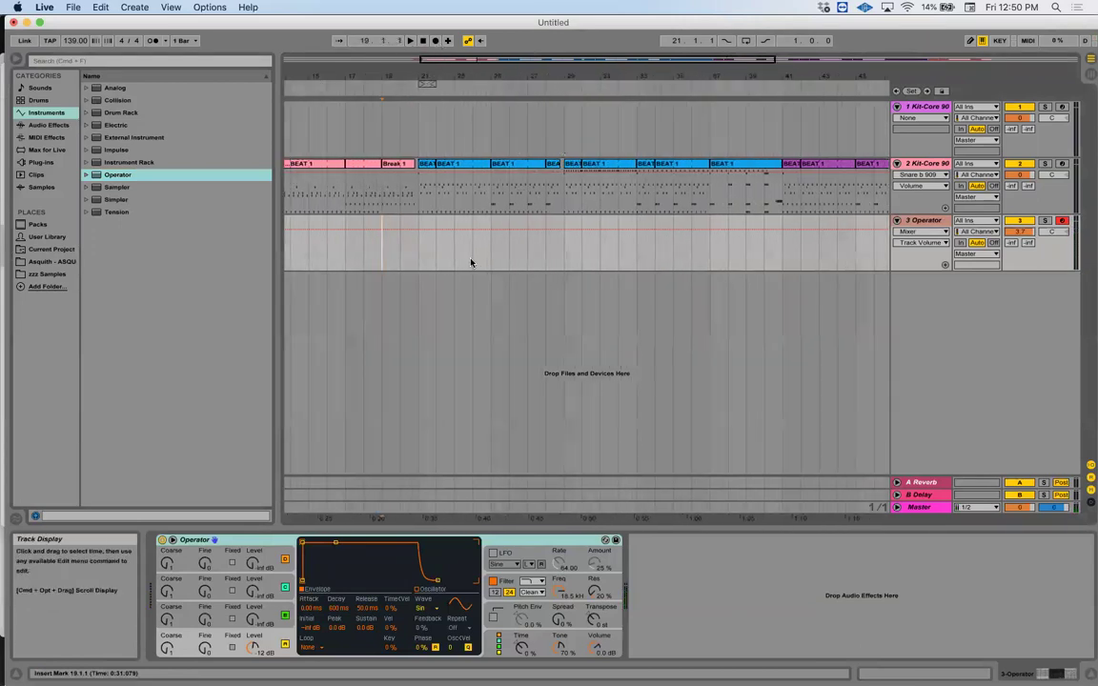
pyautogui.press('space')
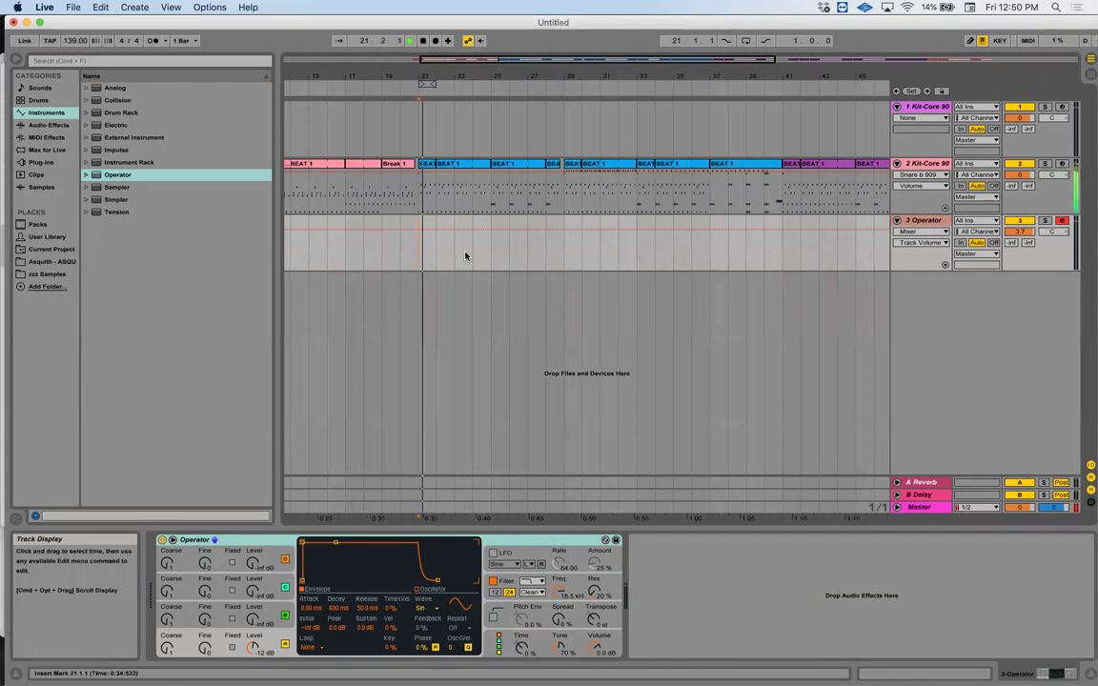
pyautogui.press('space')
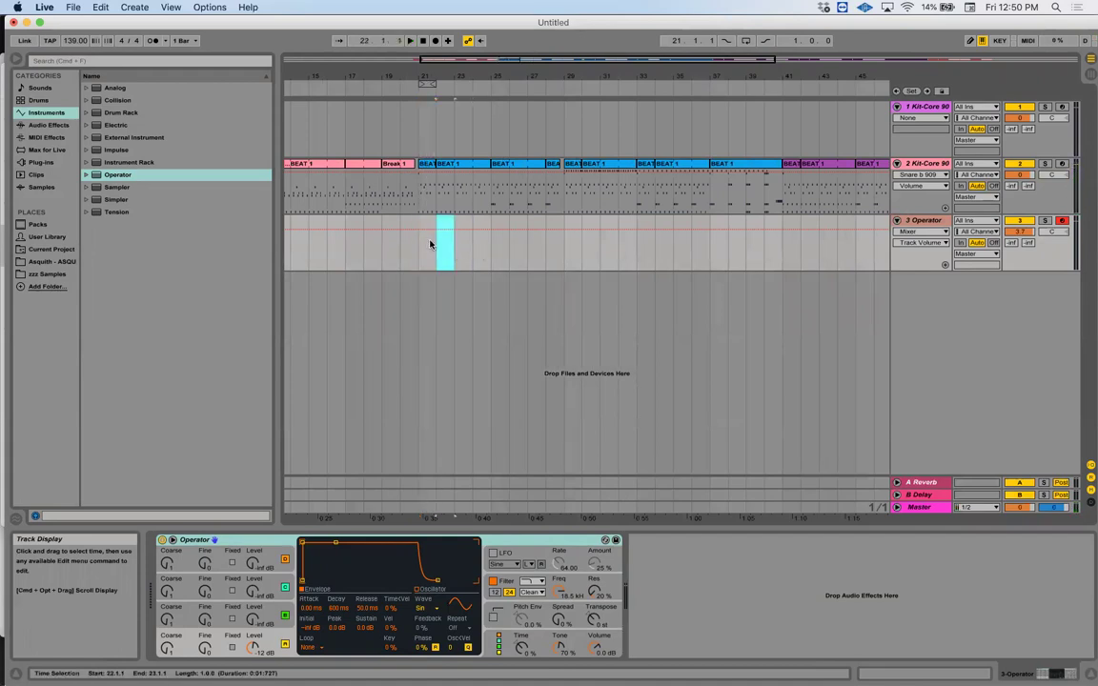
pyautogui.rightClick(444, 246)
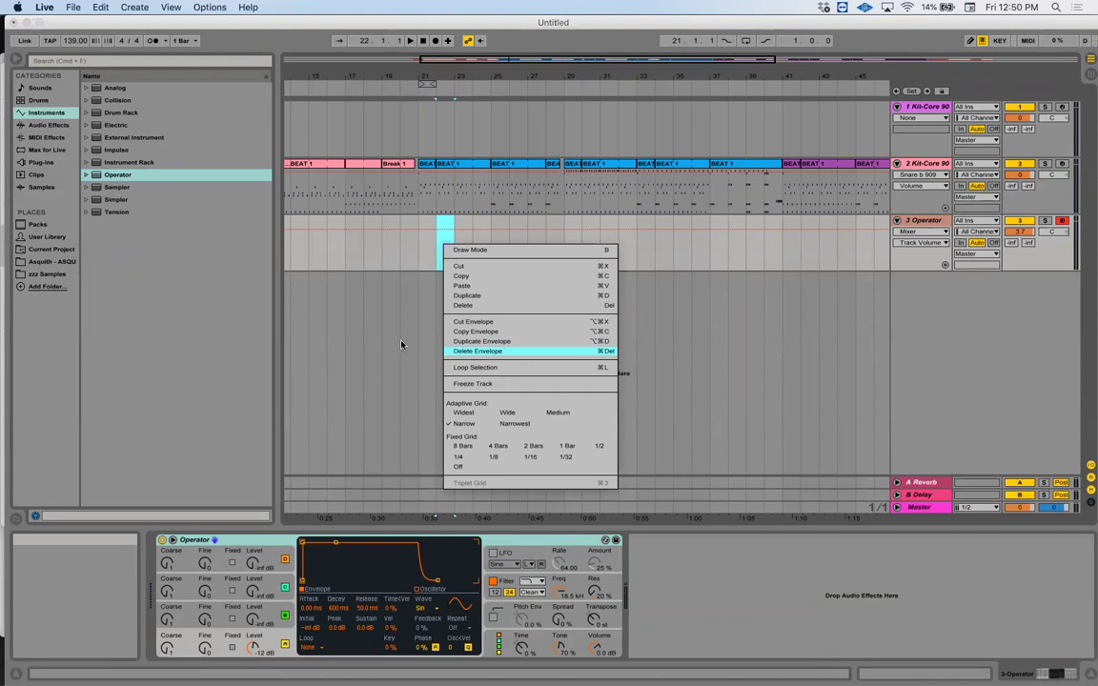
pyautogui.click(432, 286)
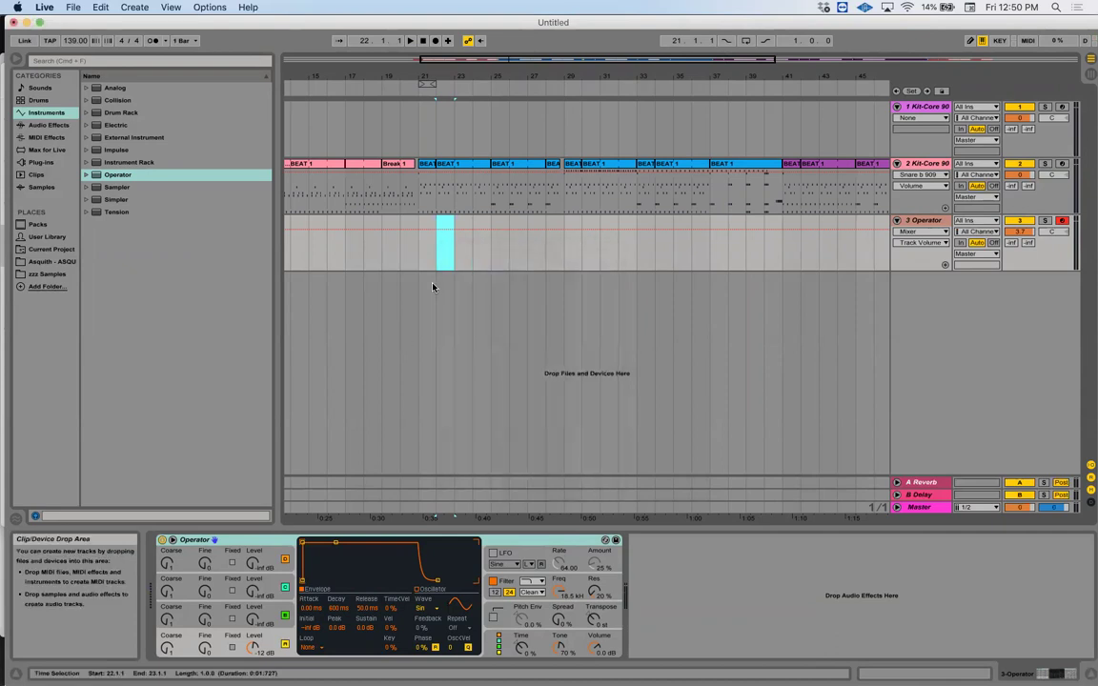
pyautogui.press('super+shift+m')
pyautogui.doubleClick(446, 220)
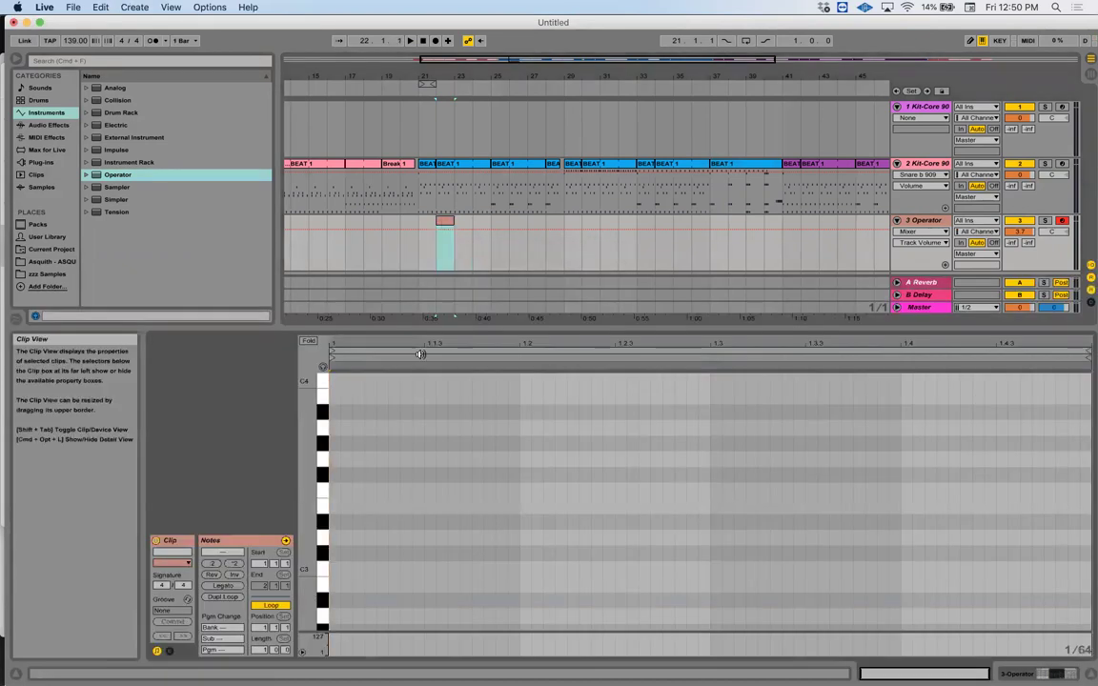
# Add a sixteenth-long E3 note at 1.1.3 in the Operator clip using a 1/16 grid, and play it back with the drums
pyautogui.doubleClick(368, 463)
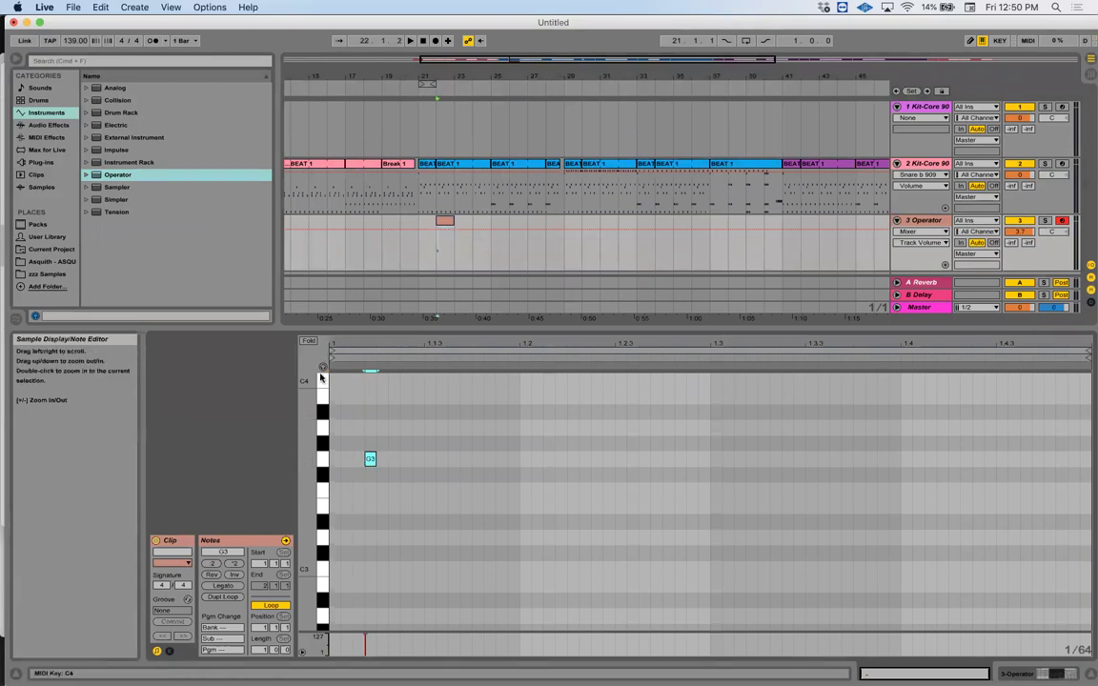
pyautogui.moveTo(370, 459); pyautogui.dragTo(524, 511)
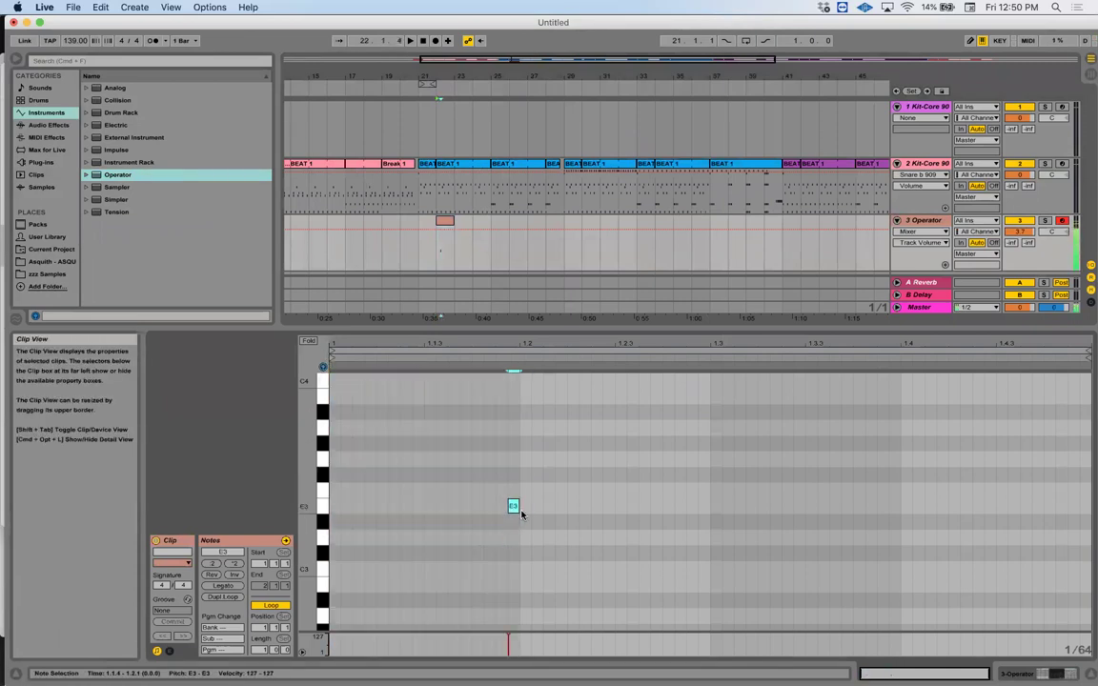
pyautogui.rightClick(522, 514)
pyautogui.click(550, 419)
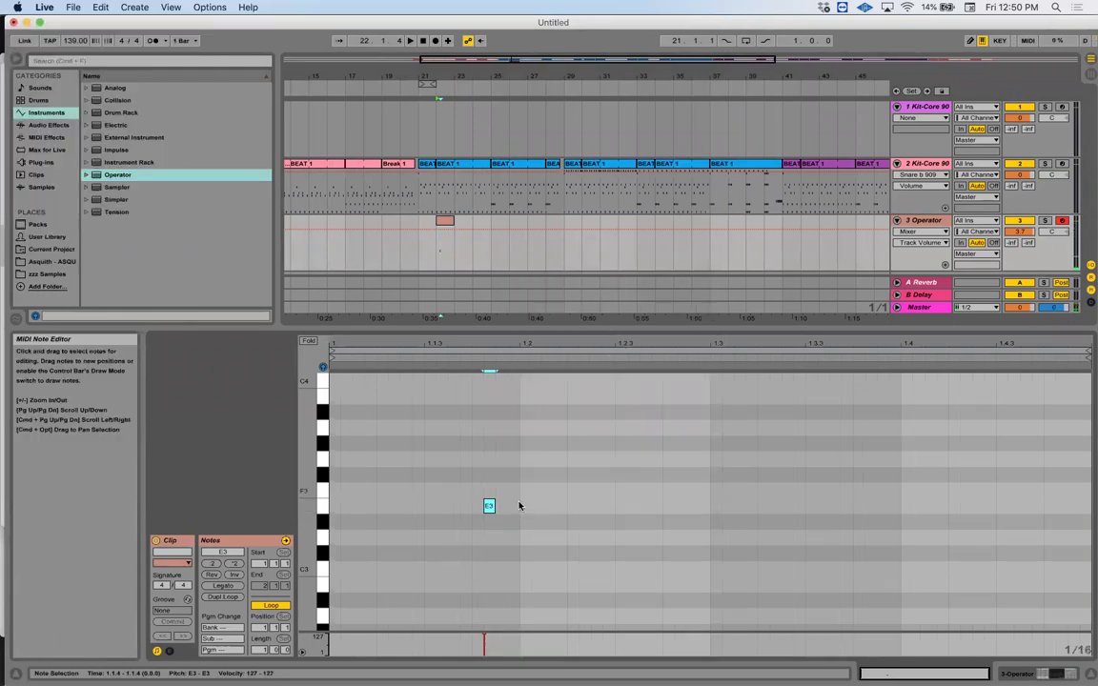
pyautogui.moveTo(489, 505)
pyautogui.mouseDown()
pyautogui.moveTo(477, 506)
pyautogui.moveTo(529, 507)
pyautogui.moveTo(498, 510)
pyautogui.mouseUp()
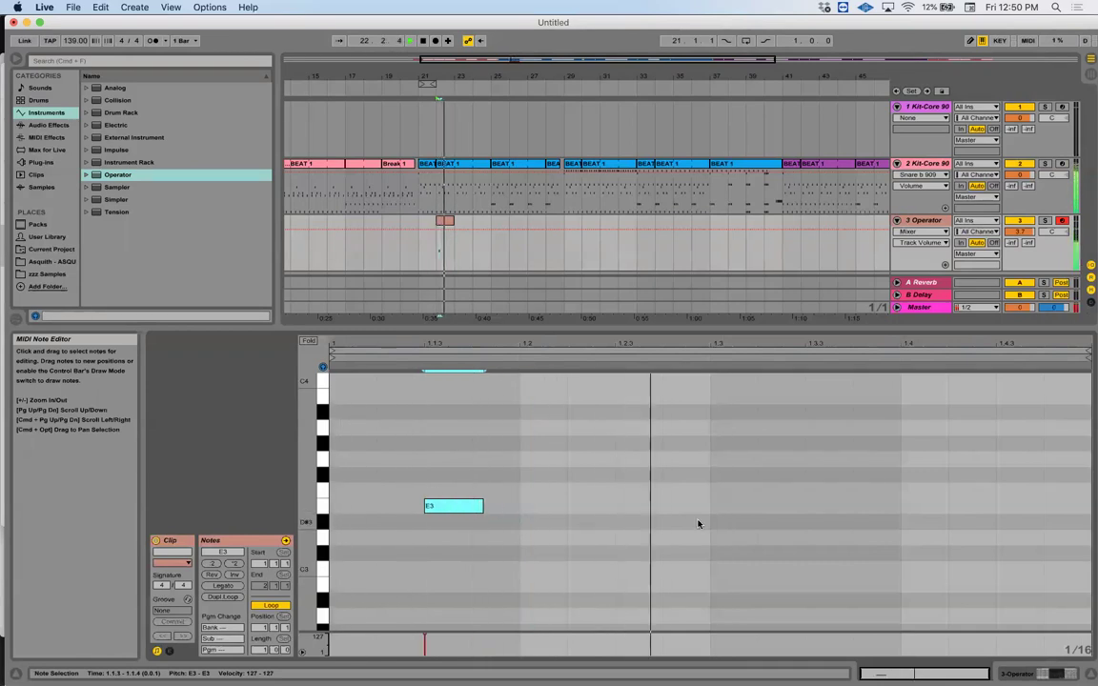
pyautogui.click(447, 225)
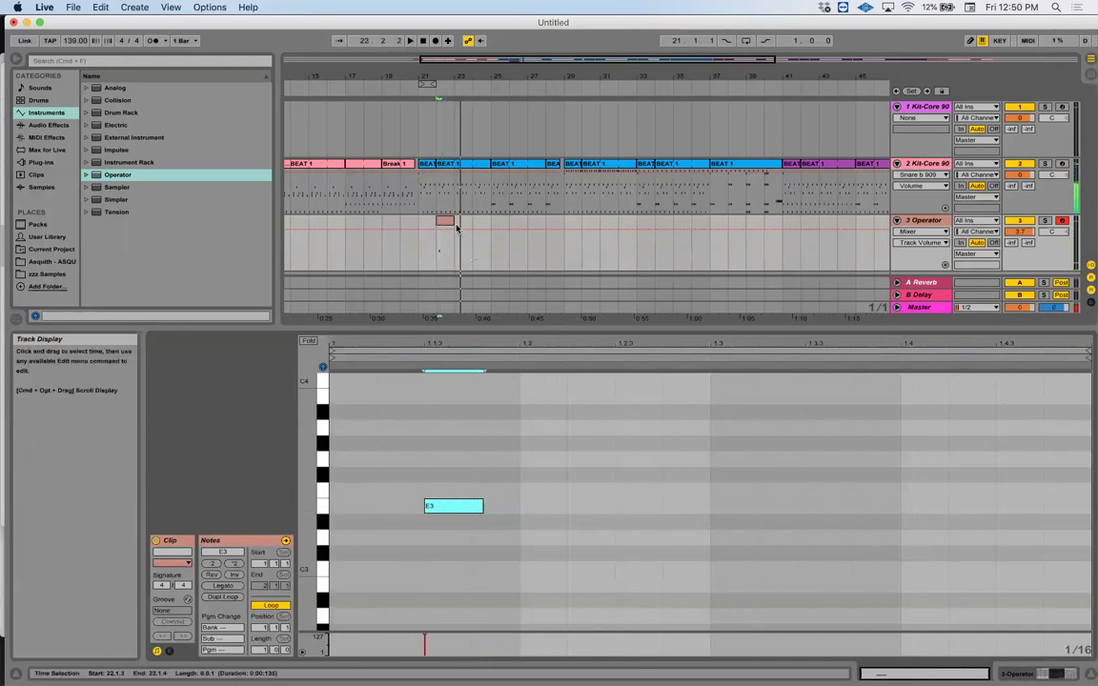
# Extend the Operator clip to bar 49 and shape its amplitude envelope to about 458 ms decay and -69 dB sustain while playing back
pyautogui.moveTo(437, 238); pyautogui.dragTo(887, 227)
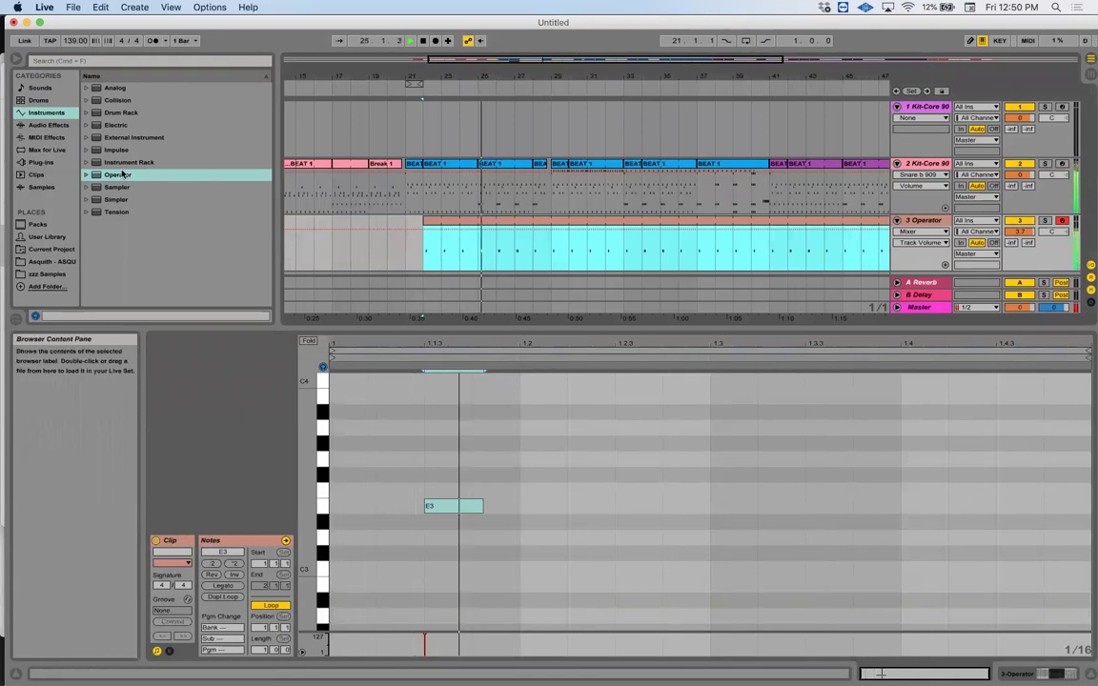
pyautogui.hotkey('shift', 'Tab')
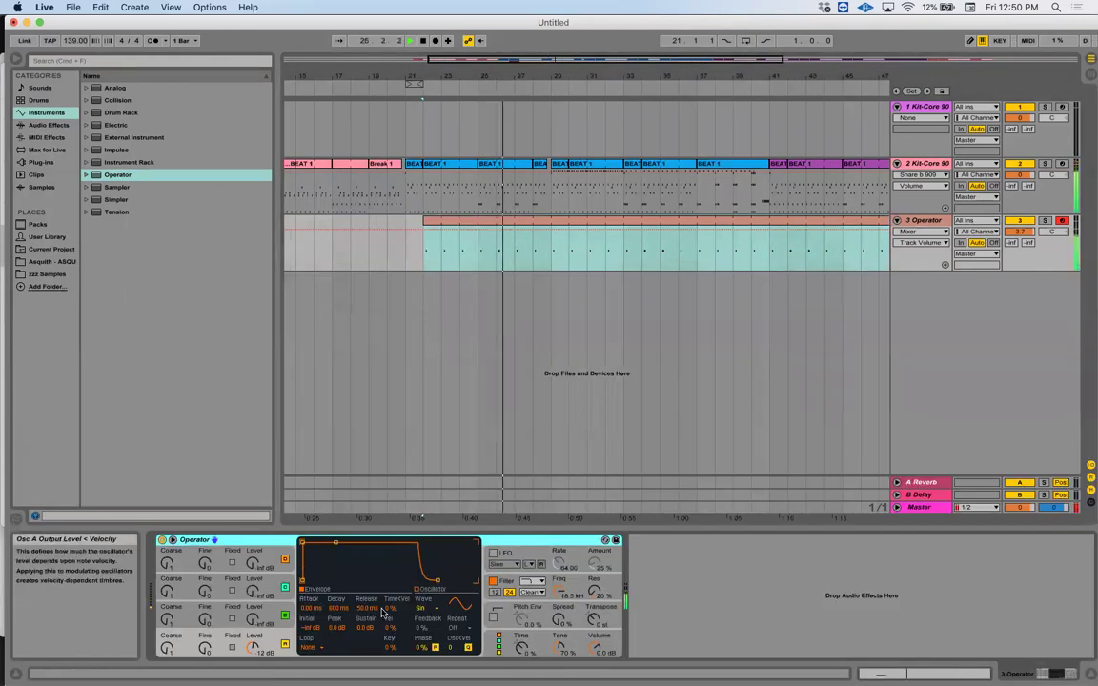
pyautogui.click(335, 543)
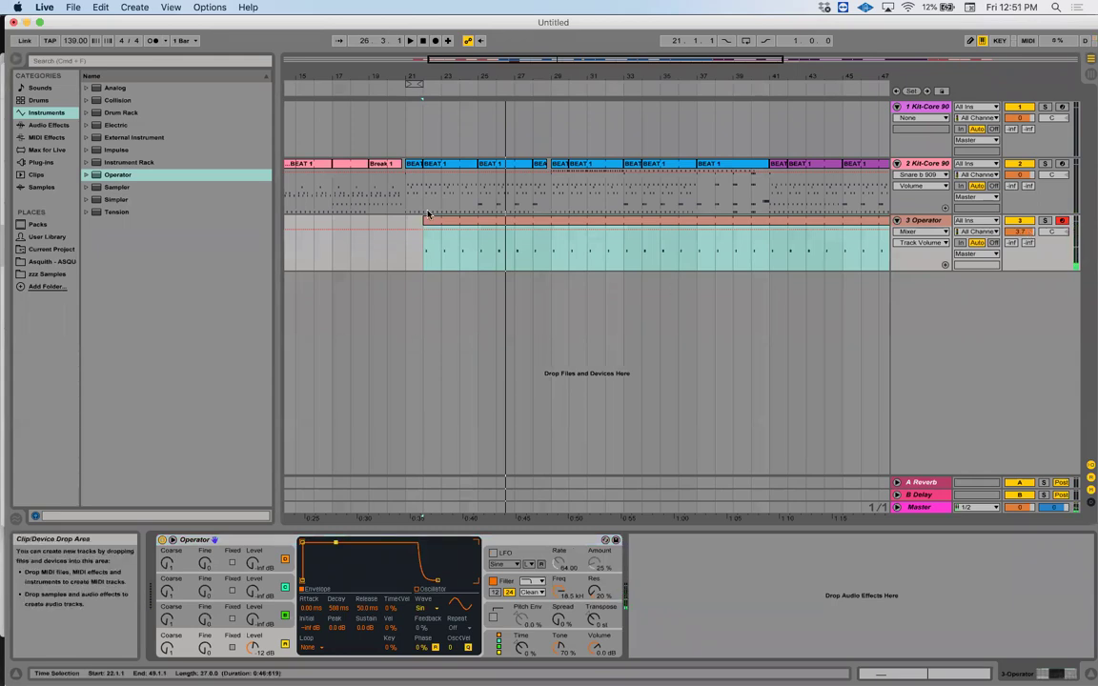
pyautogui.moveTo(422, 218)
pyautogui.mouseDown()
pyautogui.moveTo(395, 219)
pyautogui.moveTo(426, 221)
pyautogui.mouseUp()
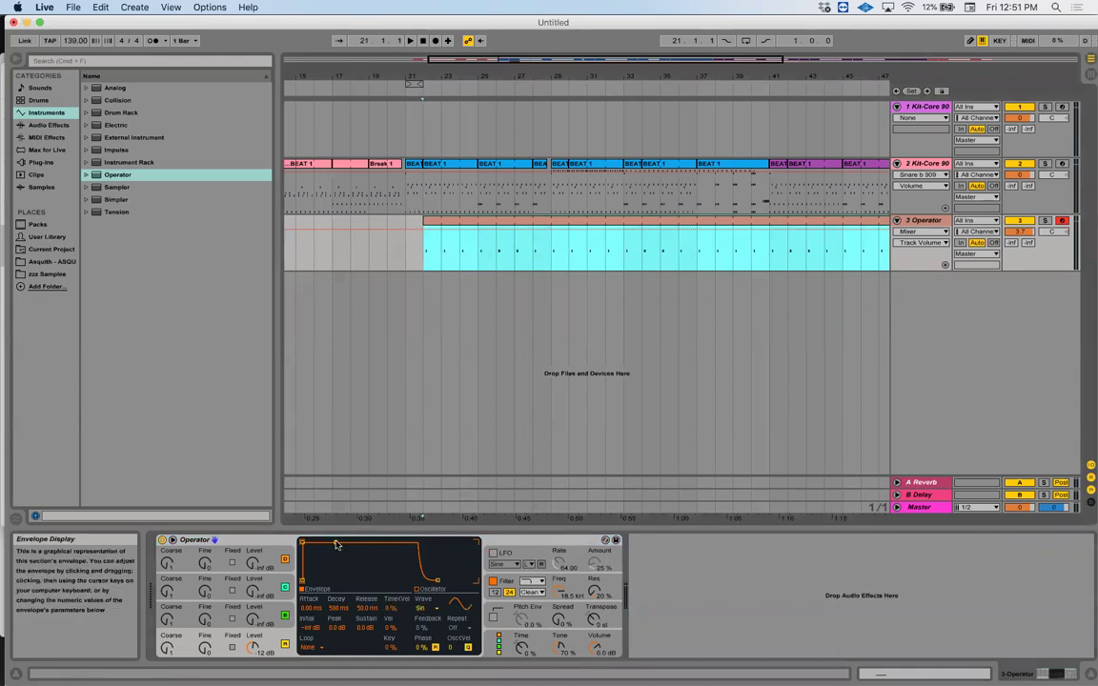
pyautogui.moveTo(335, 545); pyautogui.dragTo(341, 575)
pyautogui.press('space')
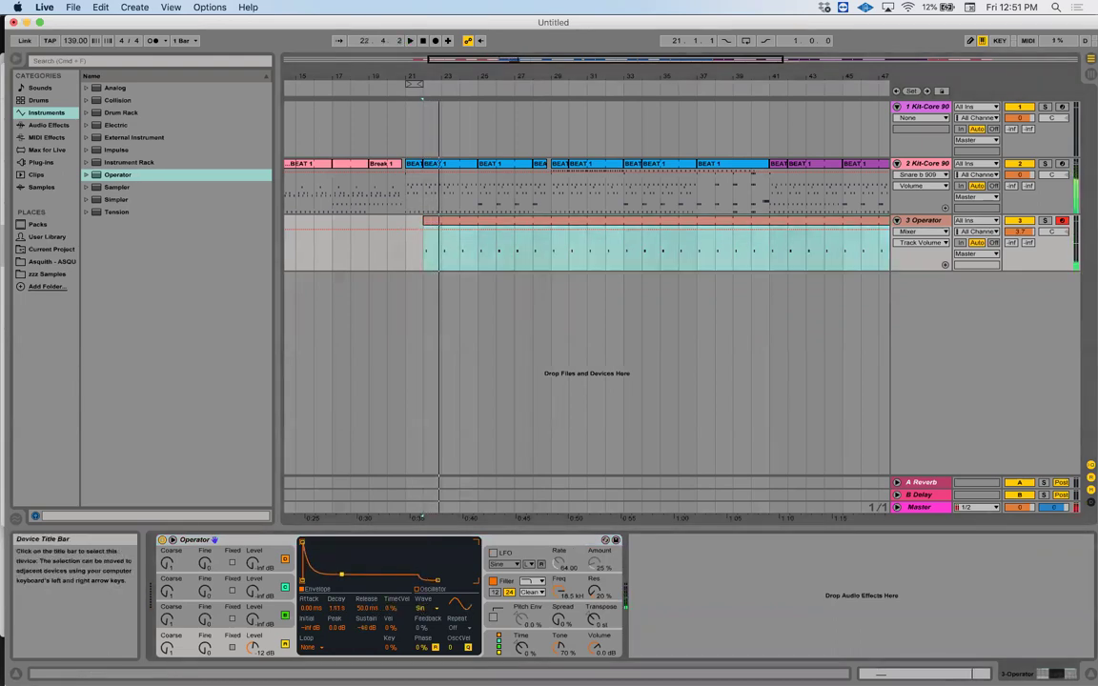
pyautogui.moveTo(341, 573); pyautogui.dragTo(335, 580)
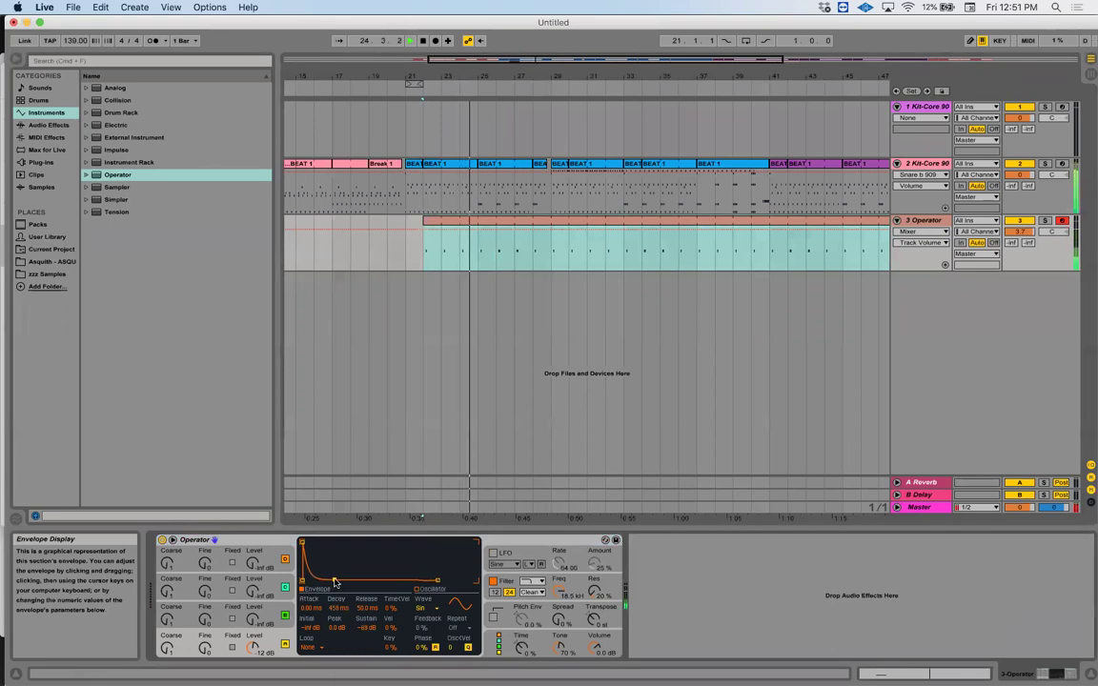
# Try lengthening the E3 note to end at 1.3.3, play it back, and undo the change
pyautogui.doubleClick(465, 224)
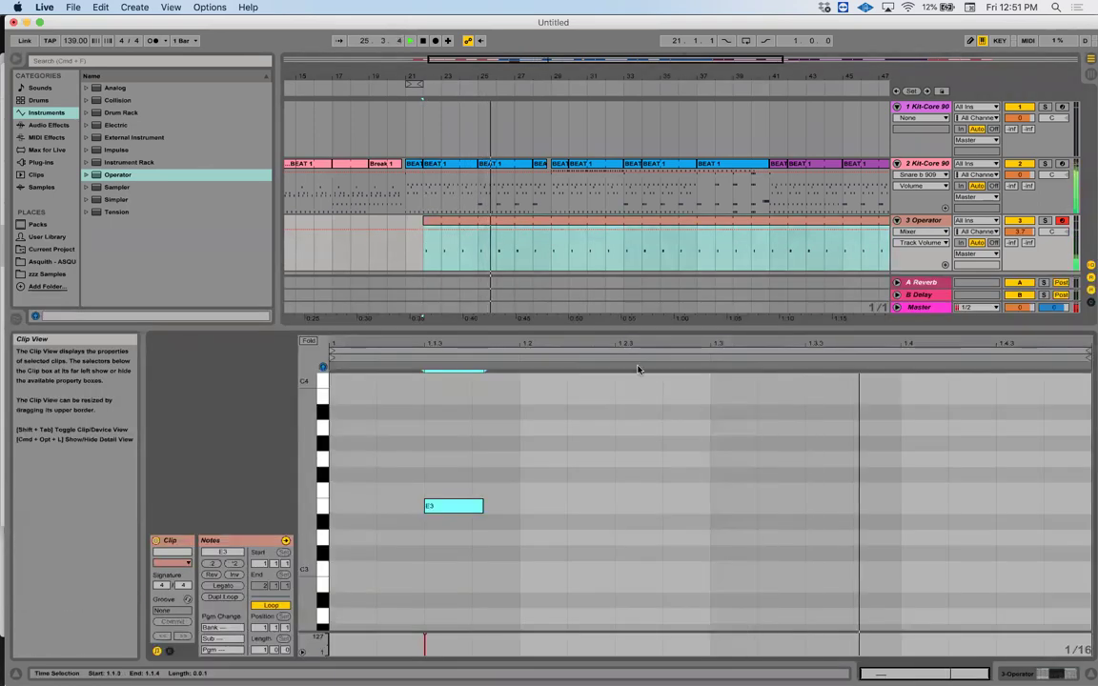
pyautogui.click(510, 493)
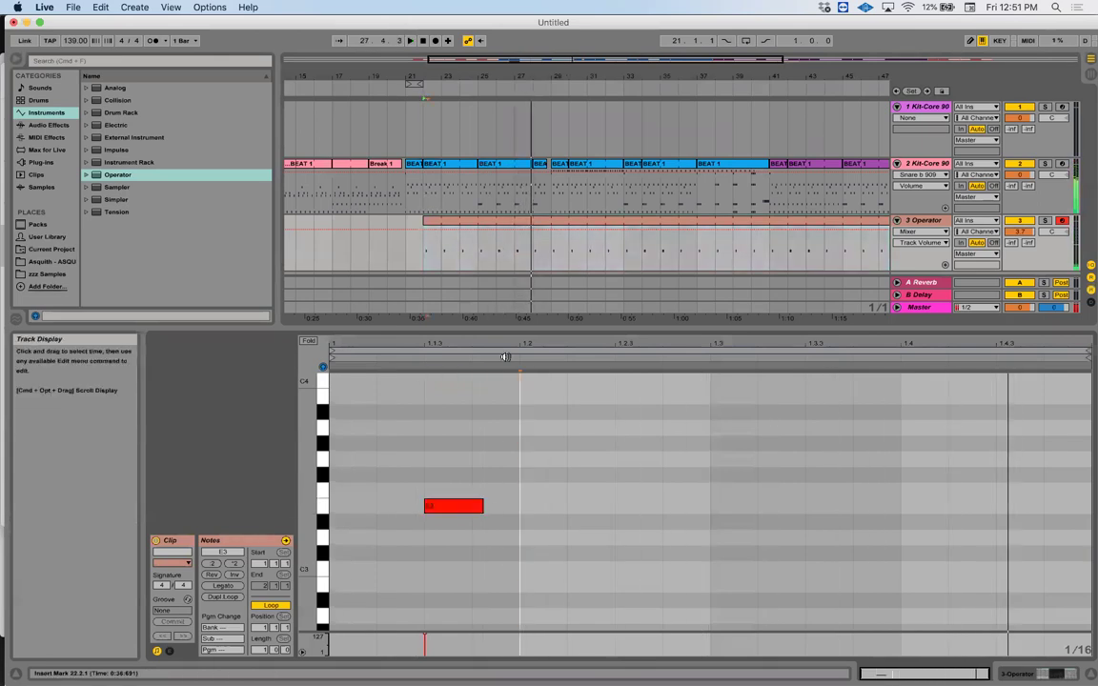
pyautogui.moveTo(483, 507); pyautogui.dragTo(801, 506)
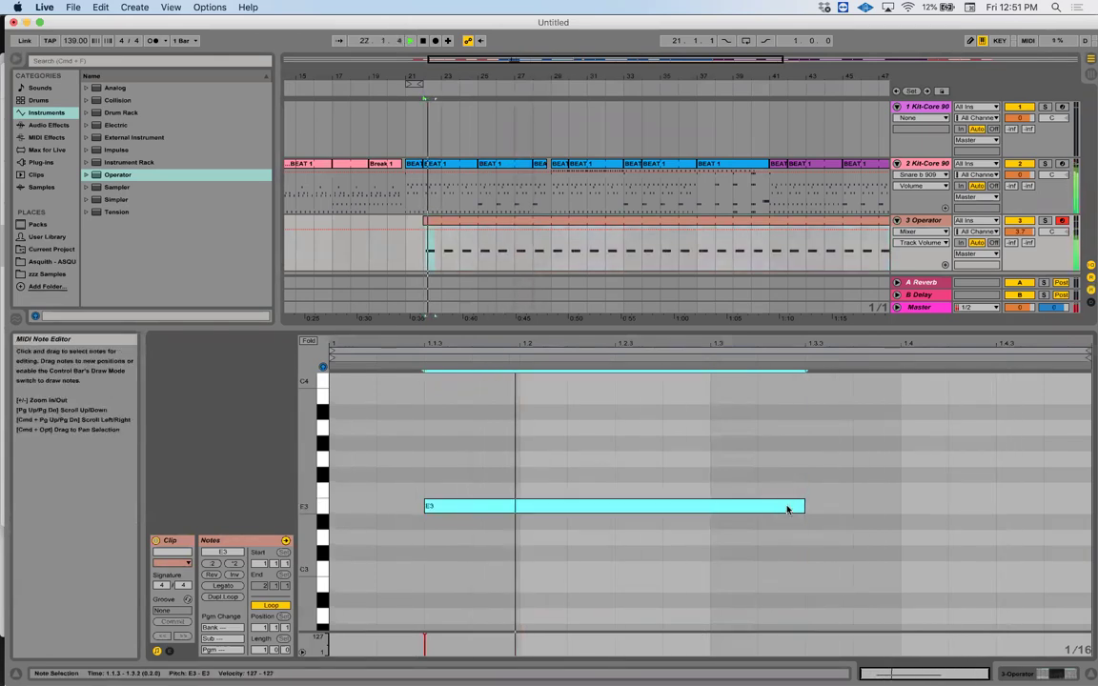
pyautogui.press('cmd+z')
# Extend the start of the Operator clip back to bar 21 and draw a raised Ae Decay automation step over bar 22
pyautogui.hotkey('shift', 'Tab')
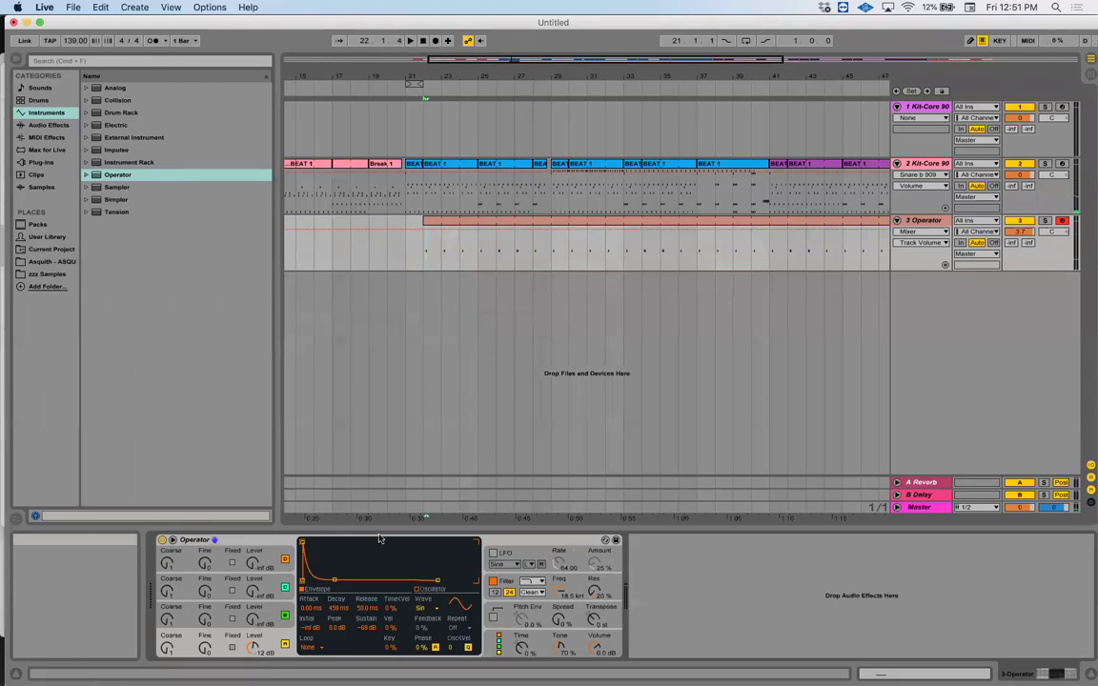
pyautogui.click(430, 225)
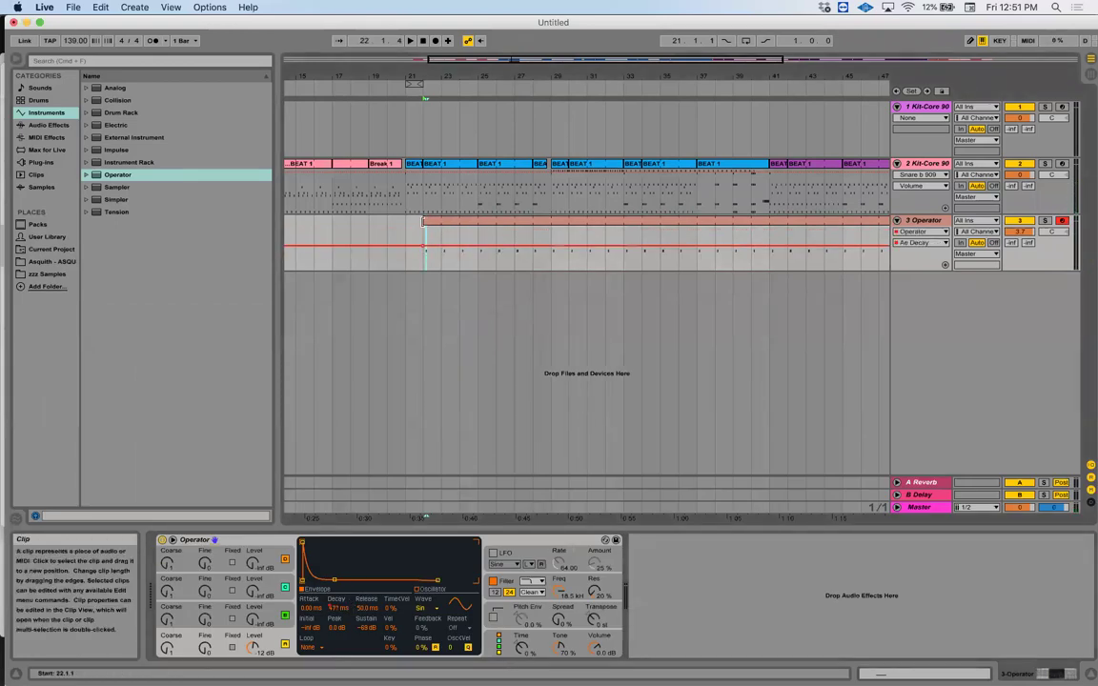
pyautogui.moveTo(424, 222); pyautogui.dragTo(409, 224)
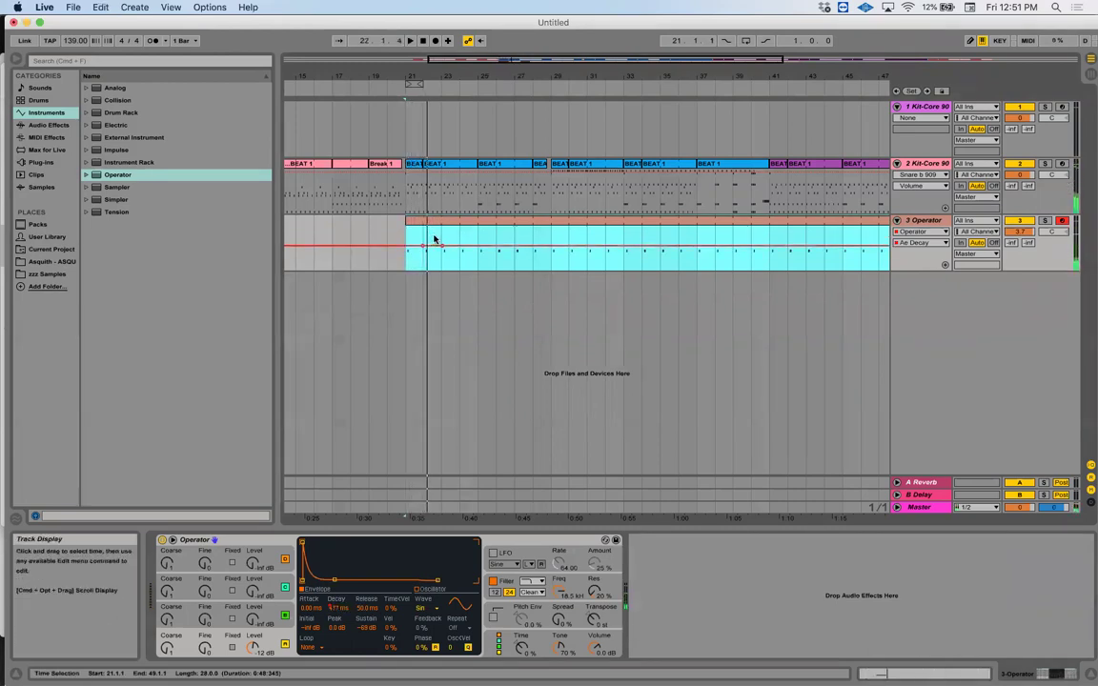
pyautogui.press('b')
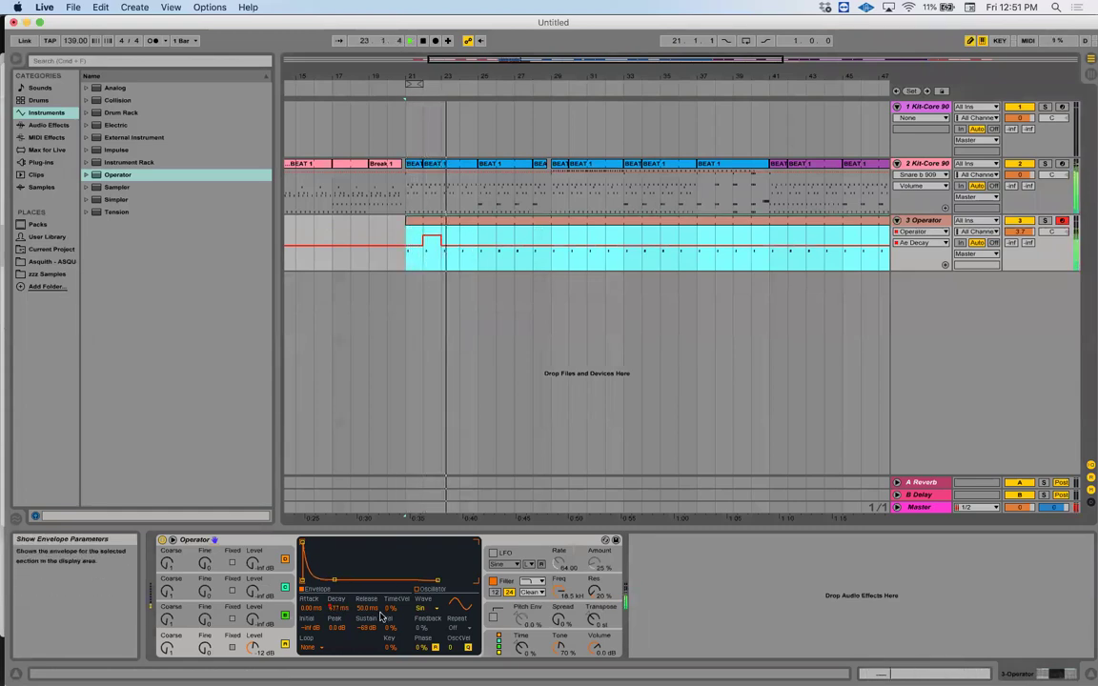
# Draw Ae Release automation in varied one-bar steps from bar 22 through bar 28, auditioning it with the drums
pyautogui.click(448, 249)
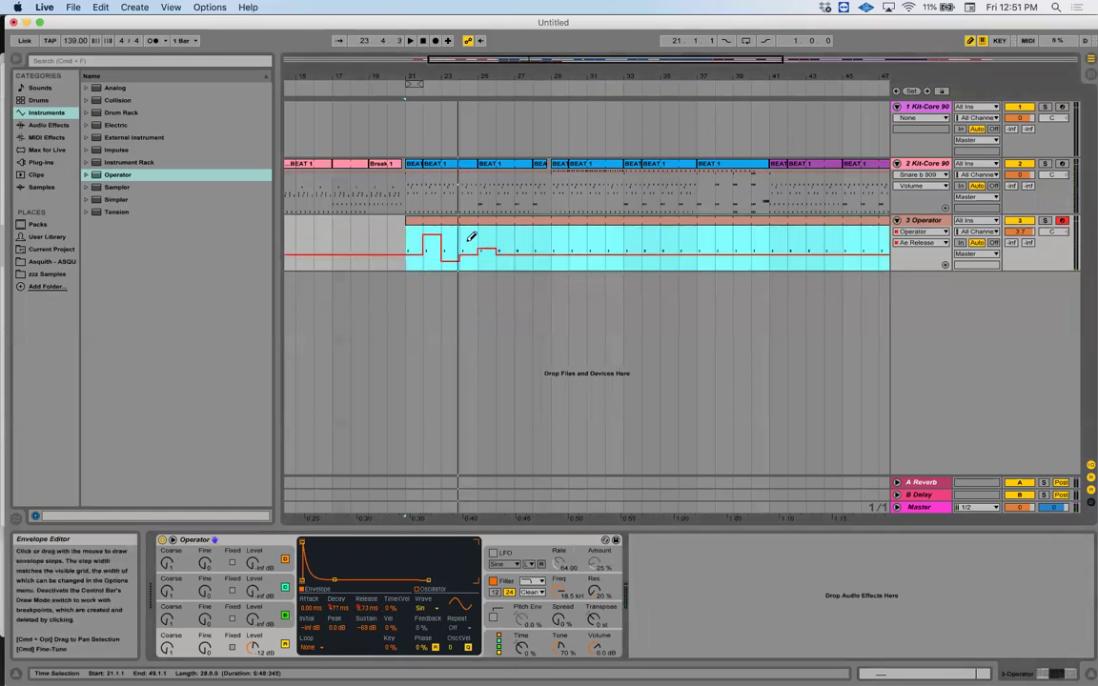
pyautogui.moveTo(469, 241); pyautogui.dragTo(492, 254)
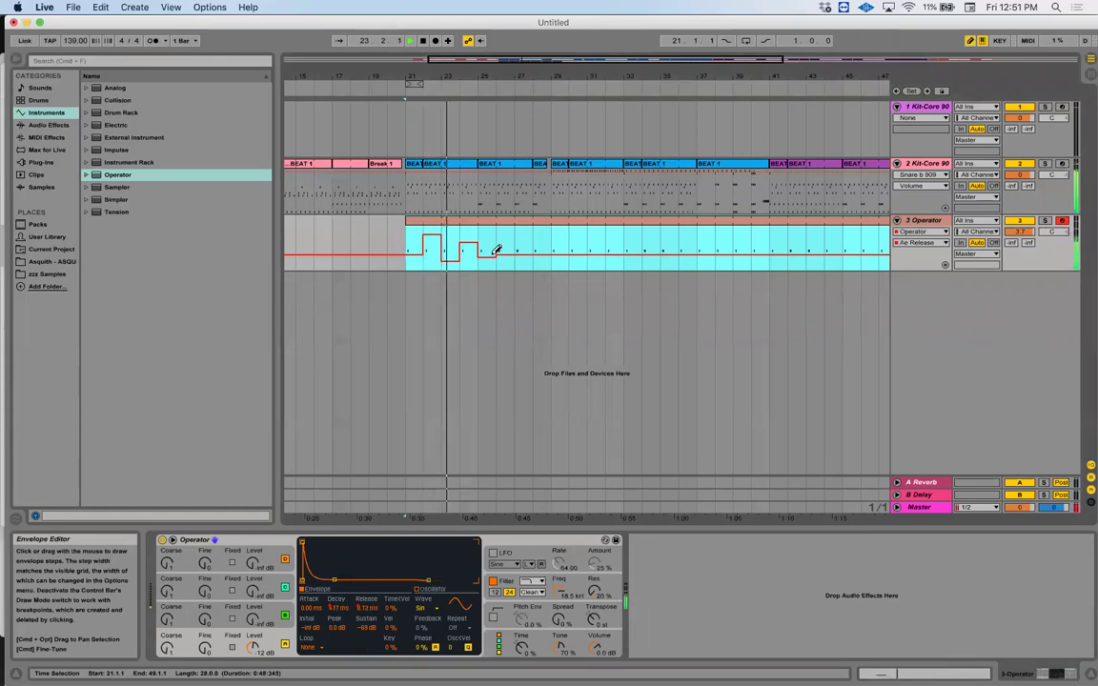
pyautogui.moveTo(466, 246); pyautogui.dragTo(494, 246)
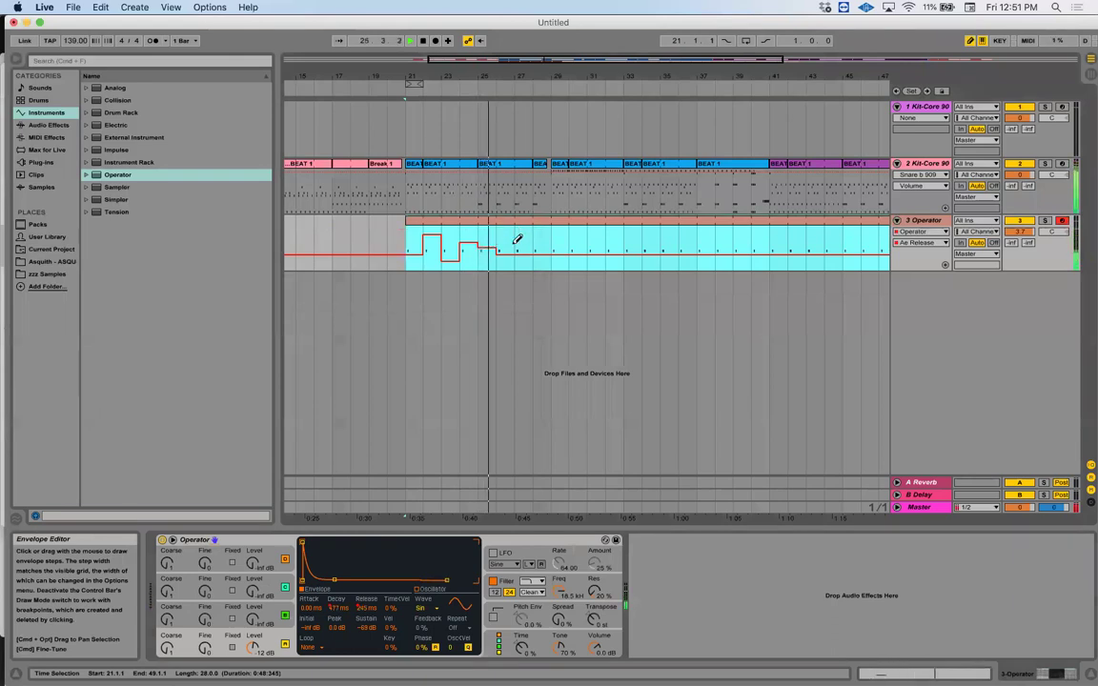
pyautogui.moveTo(519, 236); pyautogui.dragTo(546, 228)
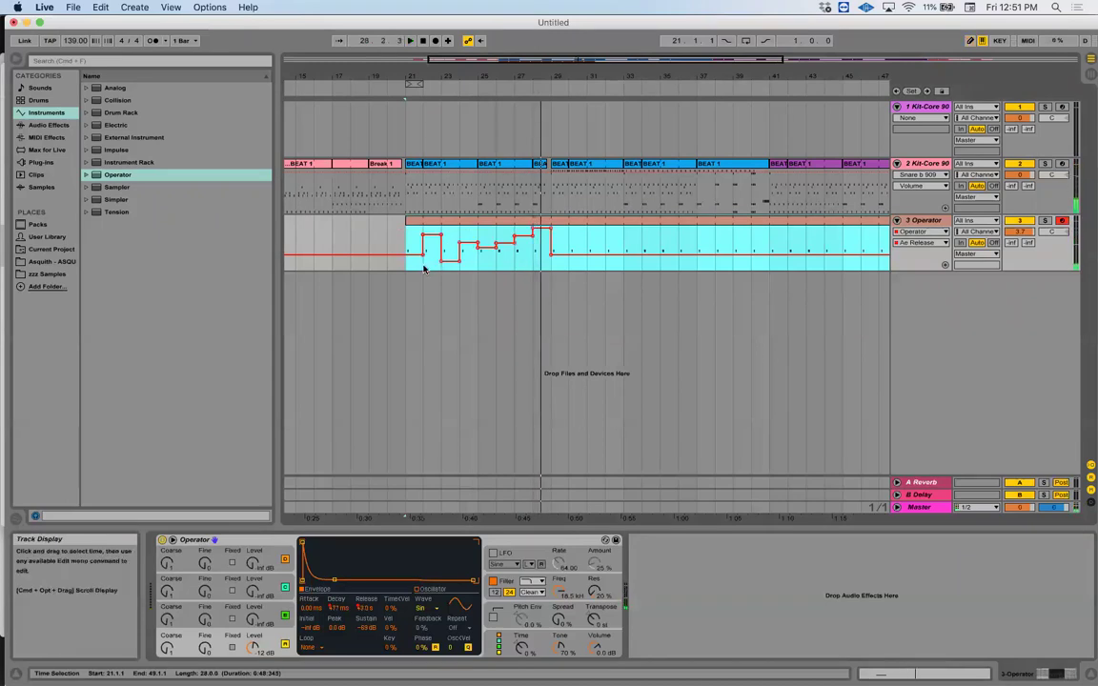
# Copy bar 22 of the Operator track with its automation onto bar 28, and delete the clip from bar 29 onward
pyautogui.moveTo(424, 265); pyautogui.dragTo(438, 269)
pyautogui.hotkey('ctrl', 'c')
pyautogui.click(539, 265)
pyautogui.hotkey('ctrl', 'v')
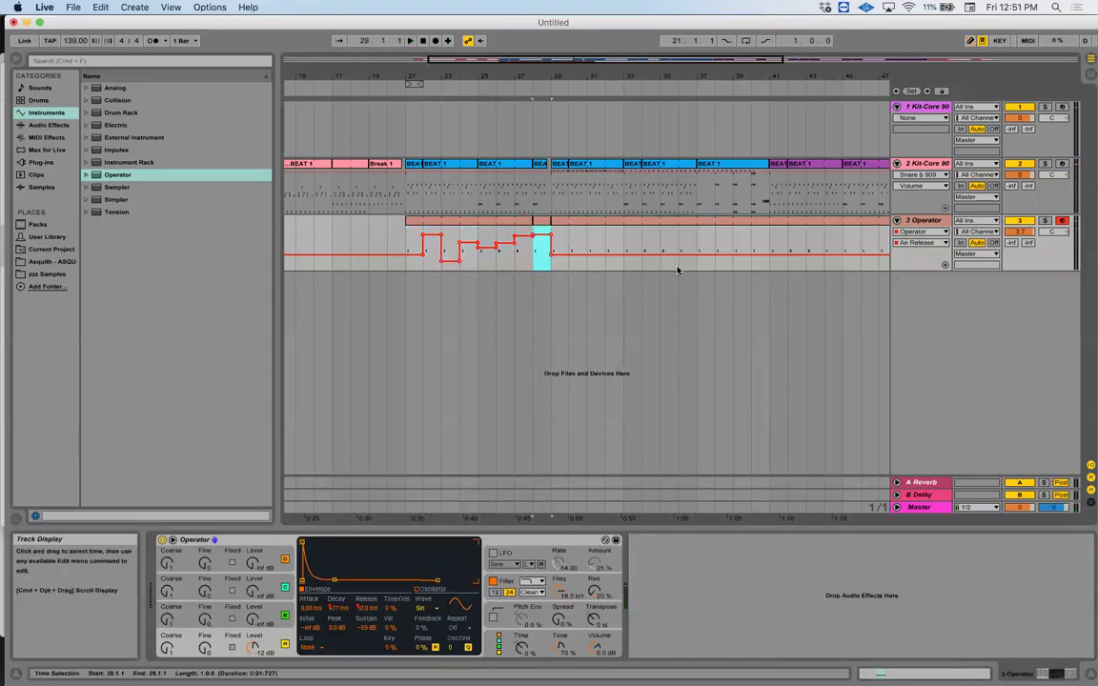
pyautogui.click(684, 226)
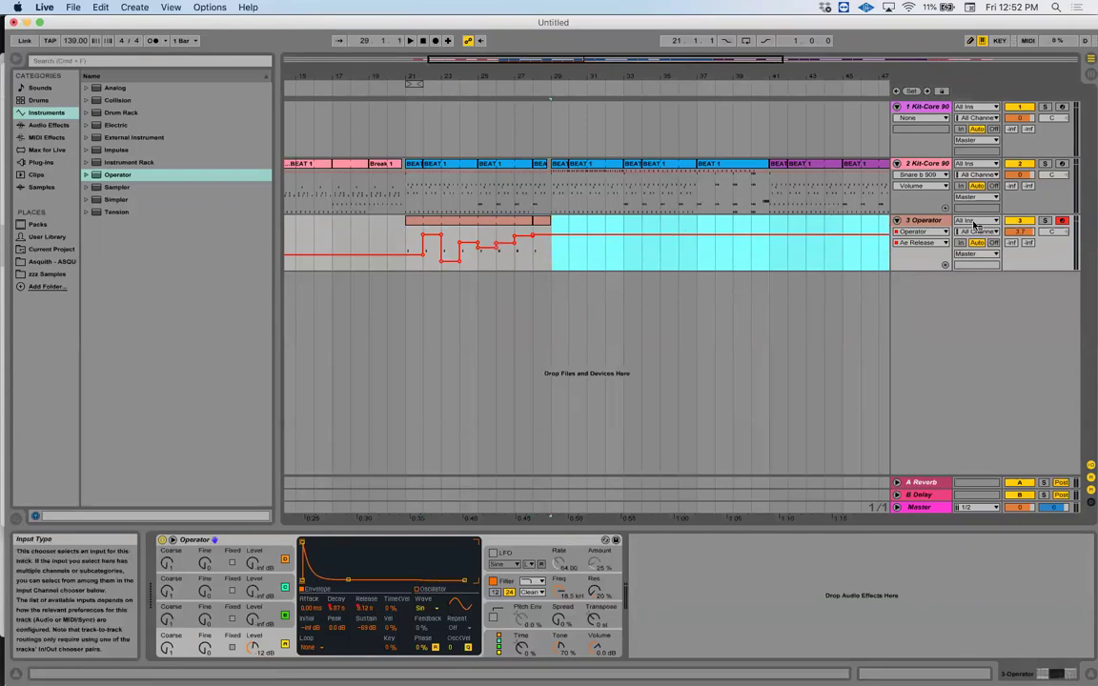
# Freeze the Operator track and flatten it to audio
pyautogui.rightClick(942, 221)
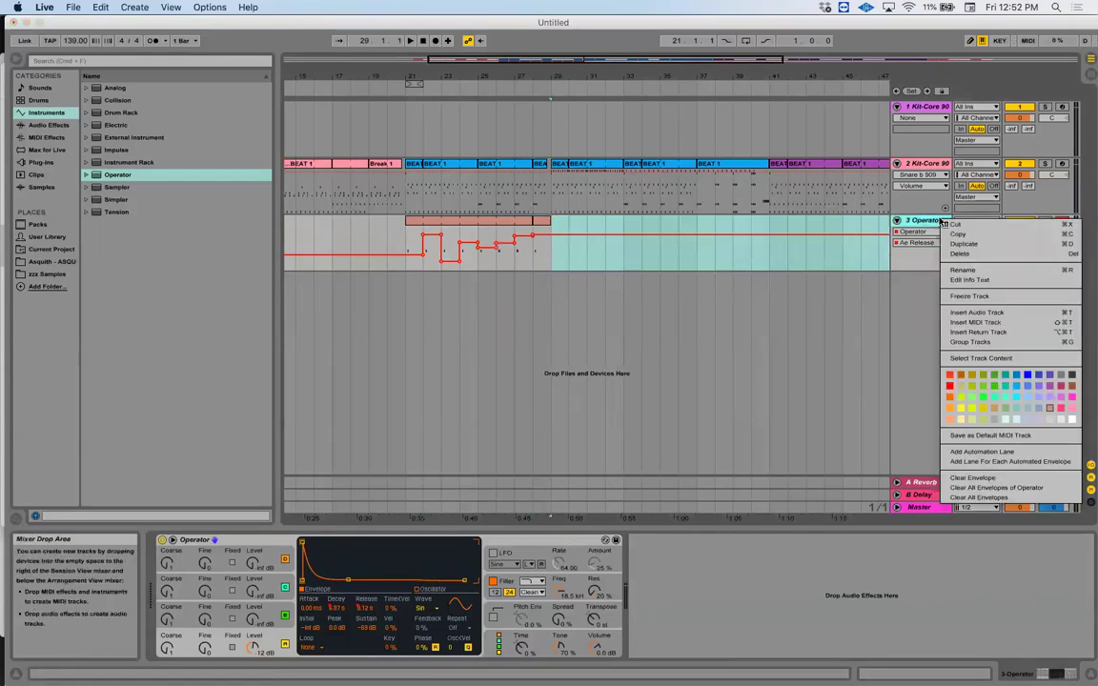
pyautogui.click(968, 297)
pyautogui.rightClick(935, 223)
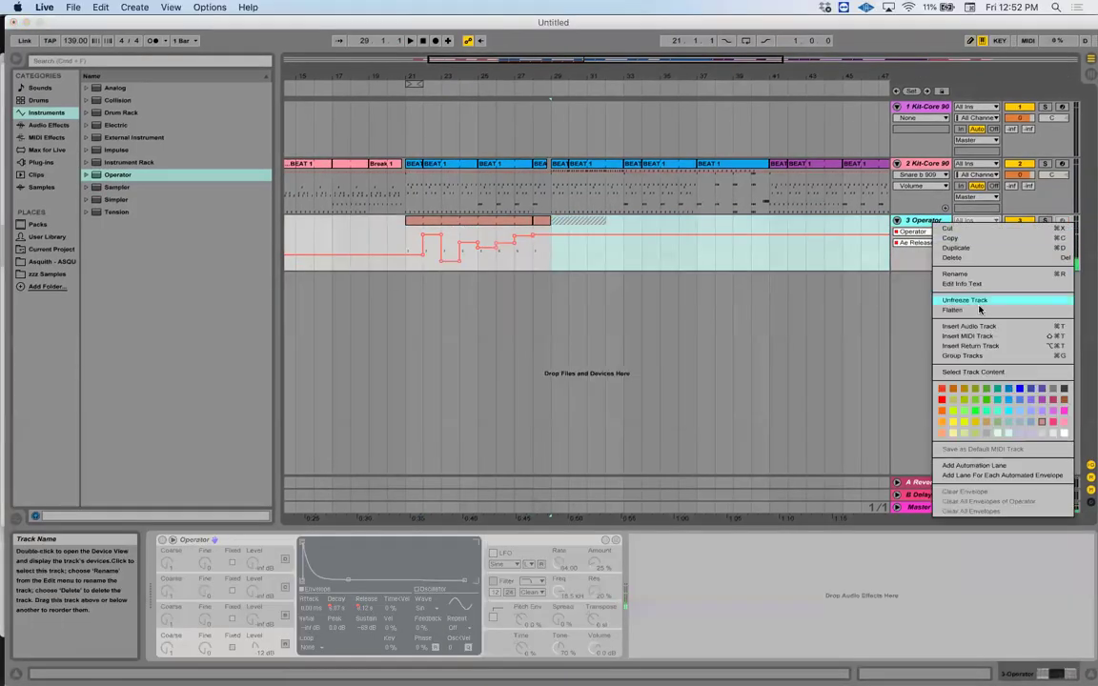
pyautogui.click(975, 310)
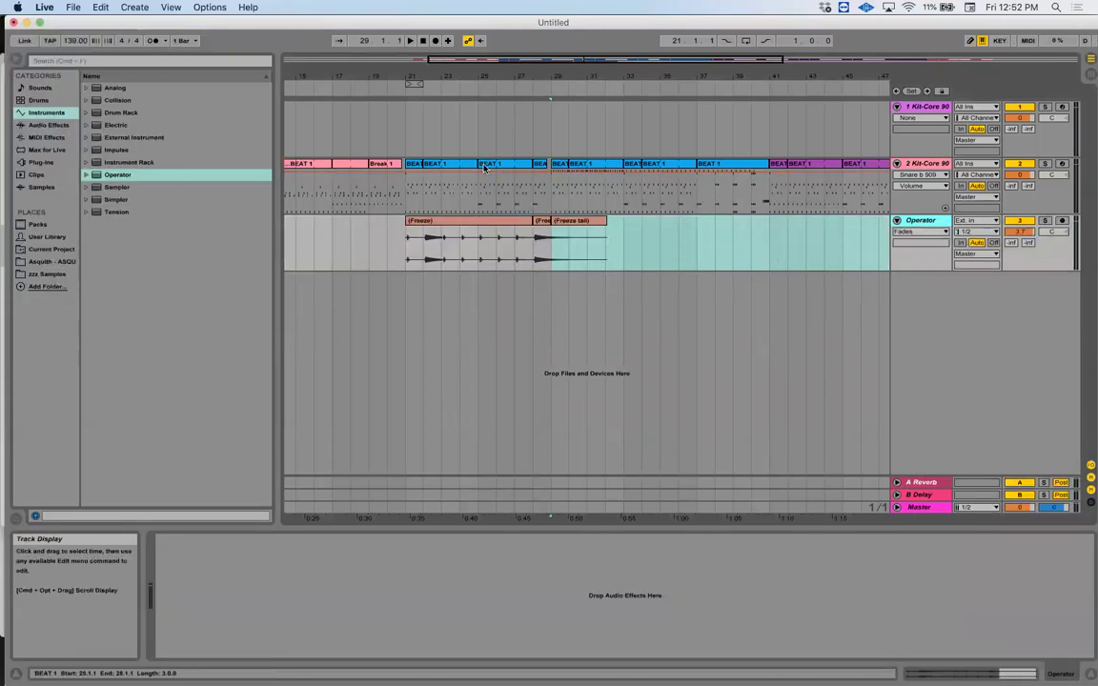
# Play the flattened audio from bar 19 and set the Operator track volume to 6.0
pyautogui.moveTo(429, 82); pyautogui.dragTo(429, 109)
pyautogui.click(343, 257)
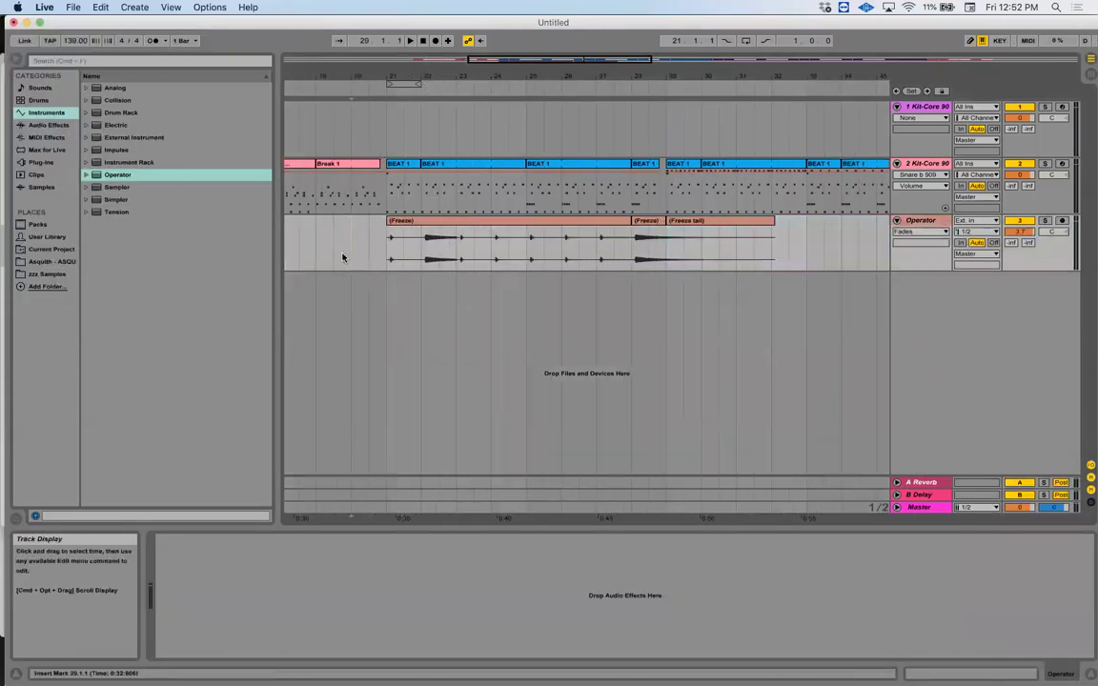
pyautogui.click(322, 252)
pyautogui.press('space')
pyautogui.click(1027, 235)
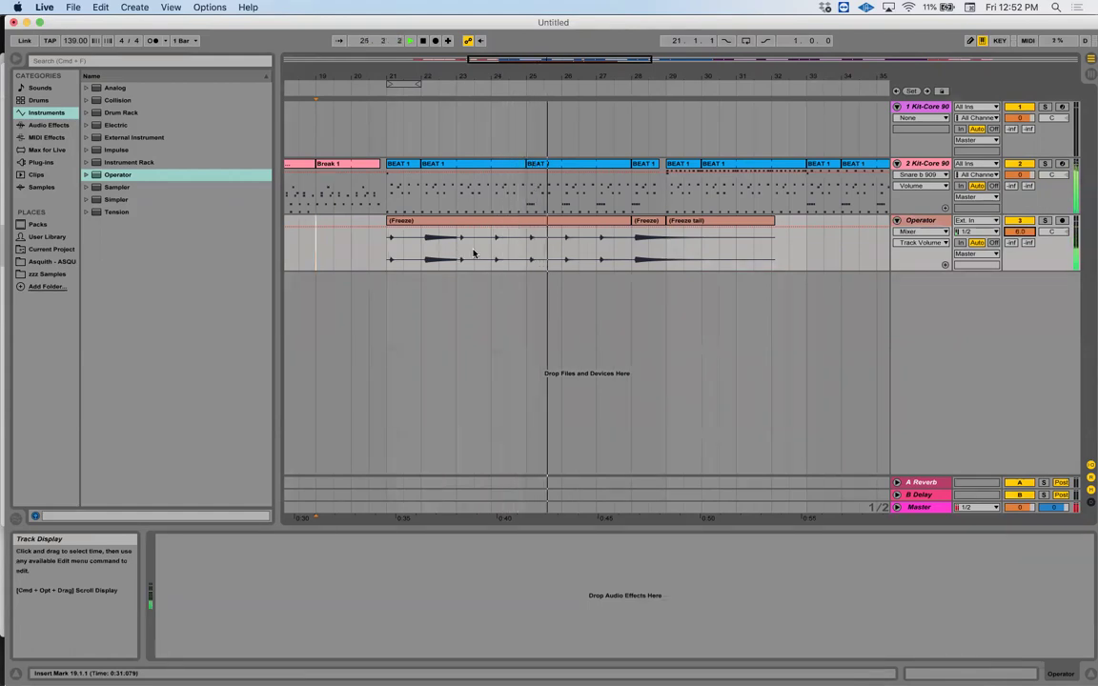
# Copy the short bass hit from the start of bar 21 and paste it at bar 29 of the Operator audio
pyautogui.click(394, 251)
pyautogui.moveTo(394, 251); pyautogui.dragTo(409, 251)
pyautogui.moveTo(708, 76); pyautogui.dragTo(708, 110)
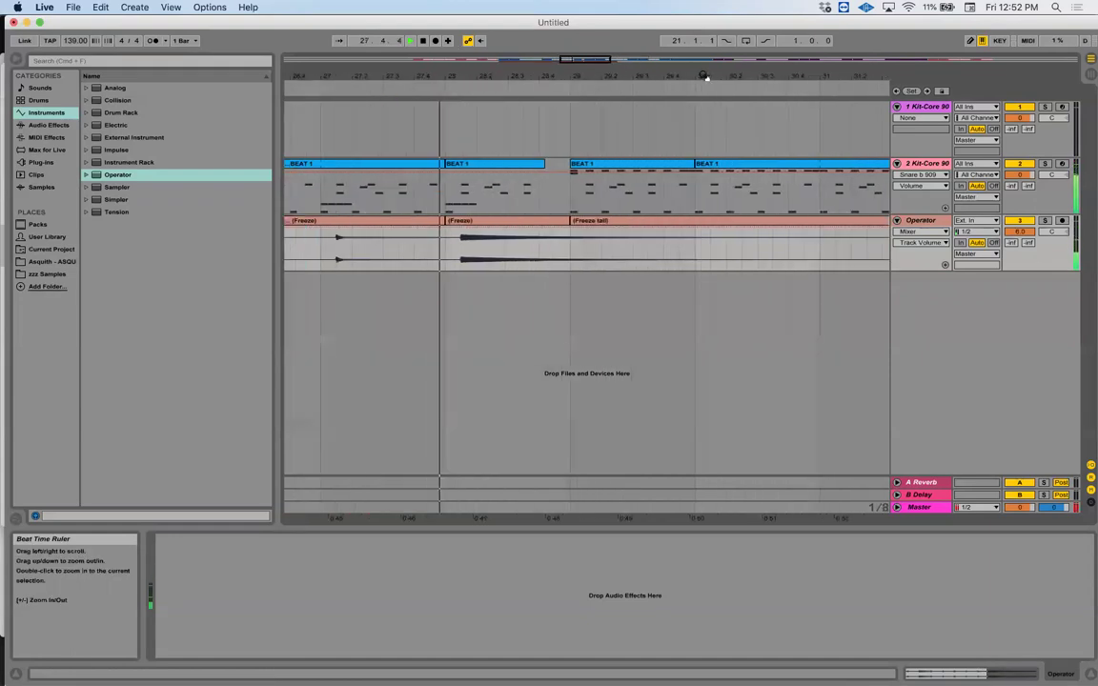
pyautogui.press('space')
pyautogui.click(578, 258)
pyautogui.press('super+v')
pyautogui.press('super+z')
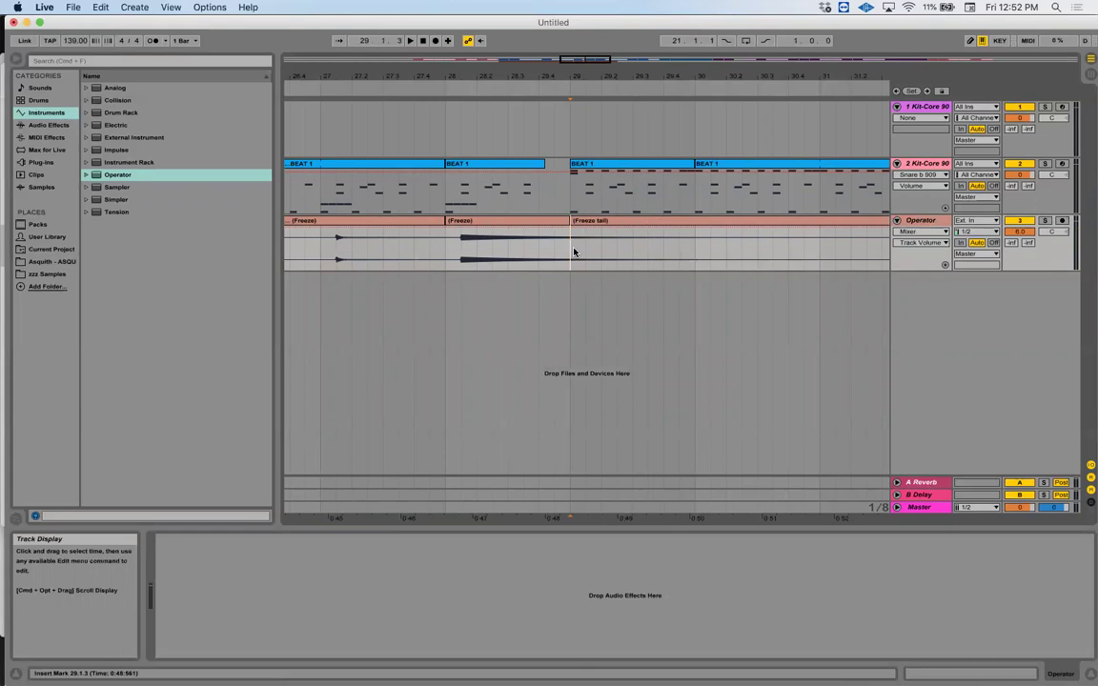
pyautogui.press('super+shift+z')
pyautogui.press('Left')
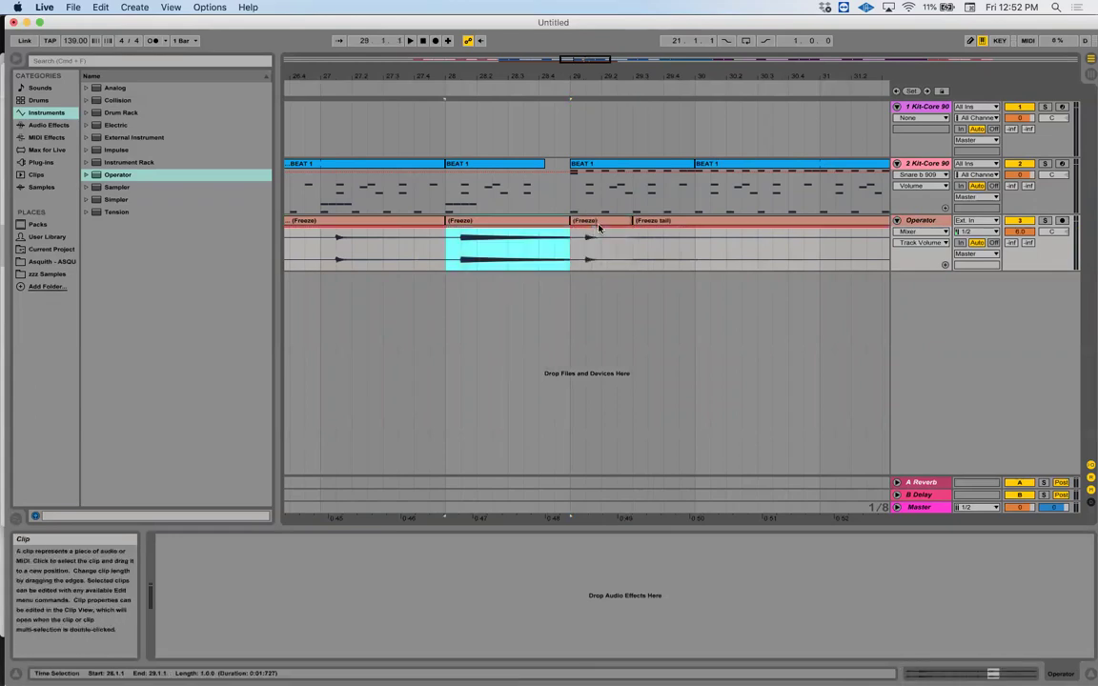
# Repeat the short bass hit several more times within bar 29 and play back from 26.3.1
pyautogui.moveTo(585, 258); pyautogui.dragTo(611, 258)
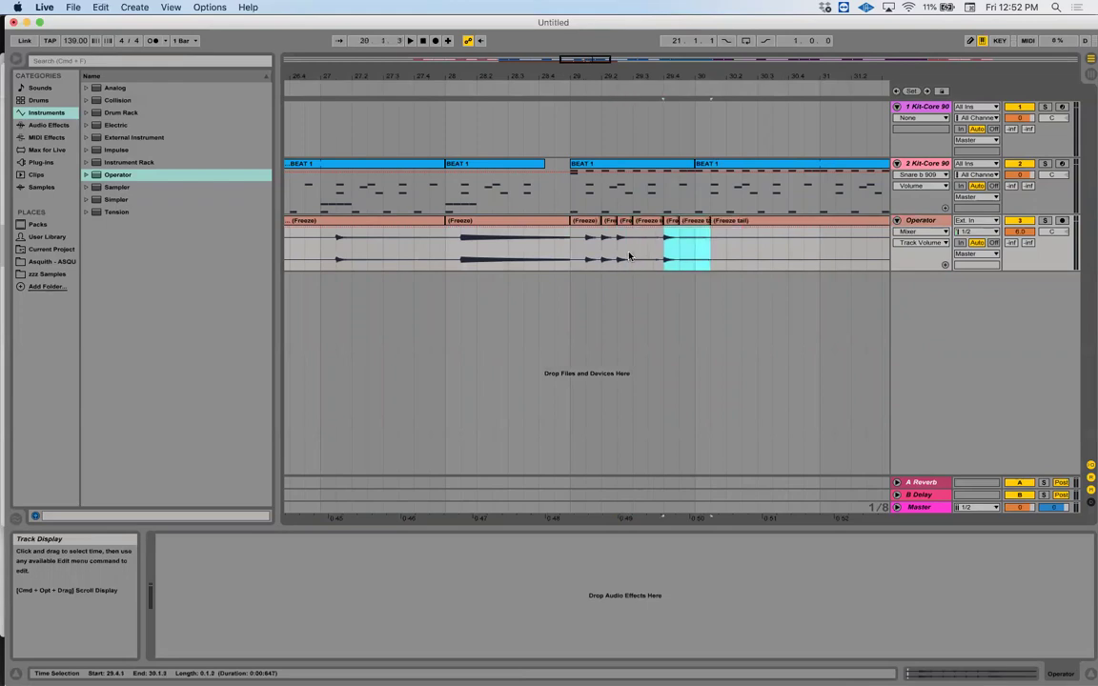
pyautogui.moveTo(654, 82); pyautogui.dragTo(673, 52)
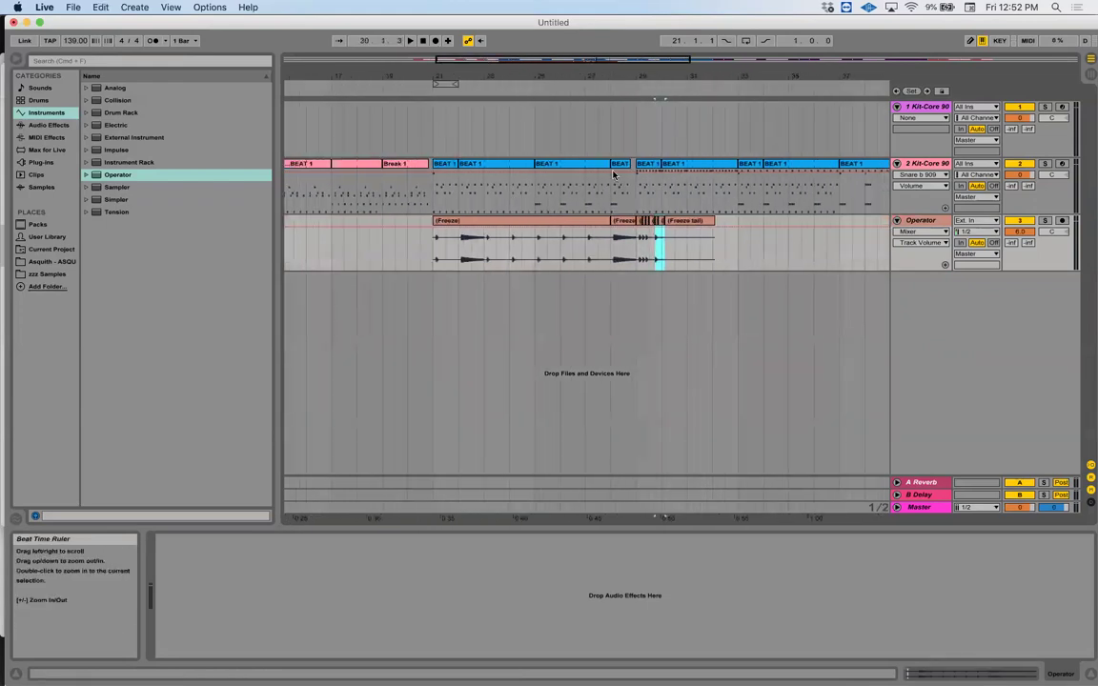
pyautogui.press('space')
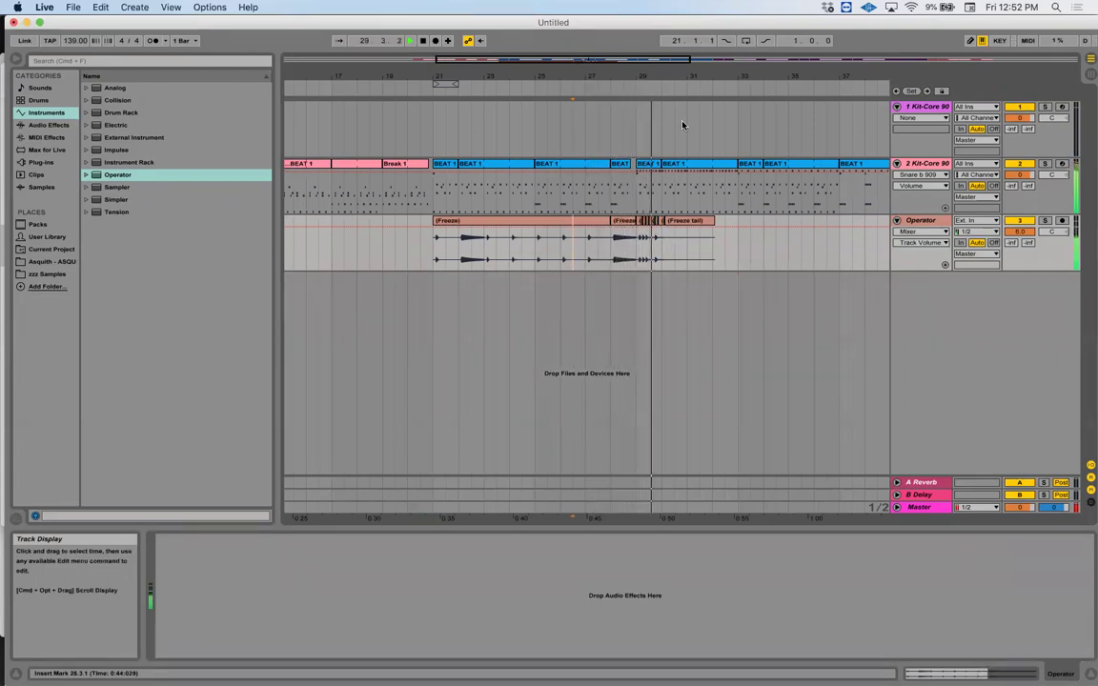
# Delete the Operator audio from 29.2.1 onward, and undo all audio edits back to the unflattened MIDI track
pyautogui.moveTo(657, 73); pyautogui.dragTo(621, 142)
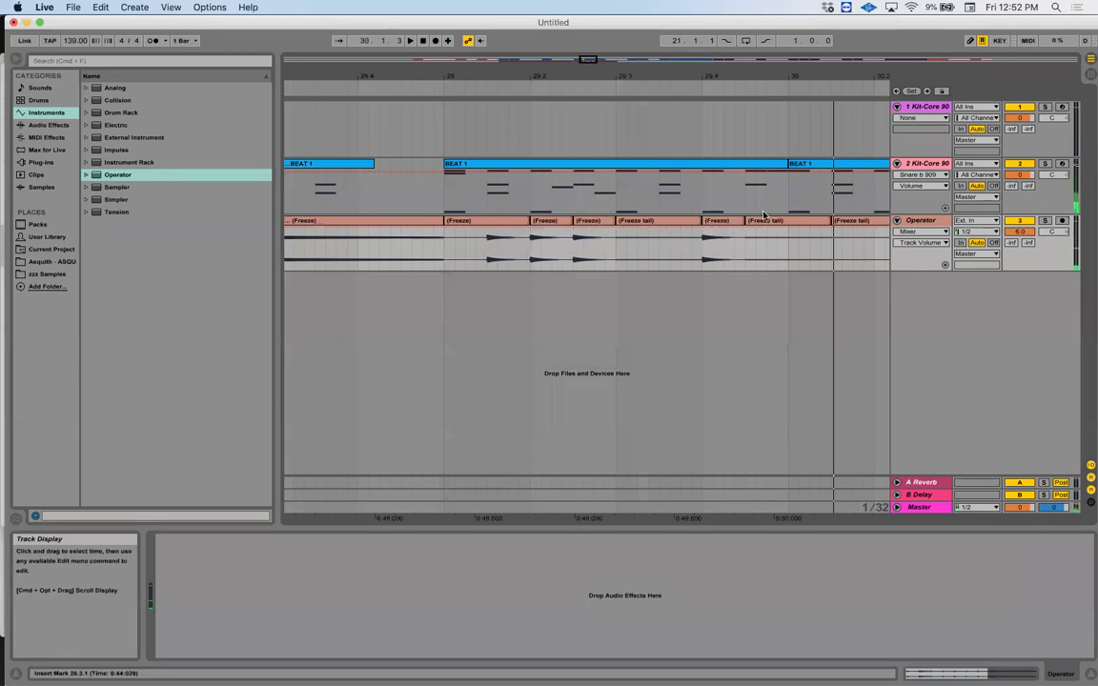
pyautogui.click(858, 234)
pyautogui.moveTo(580, 225); pyautogui.dragTo(556, 226)
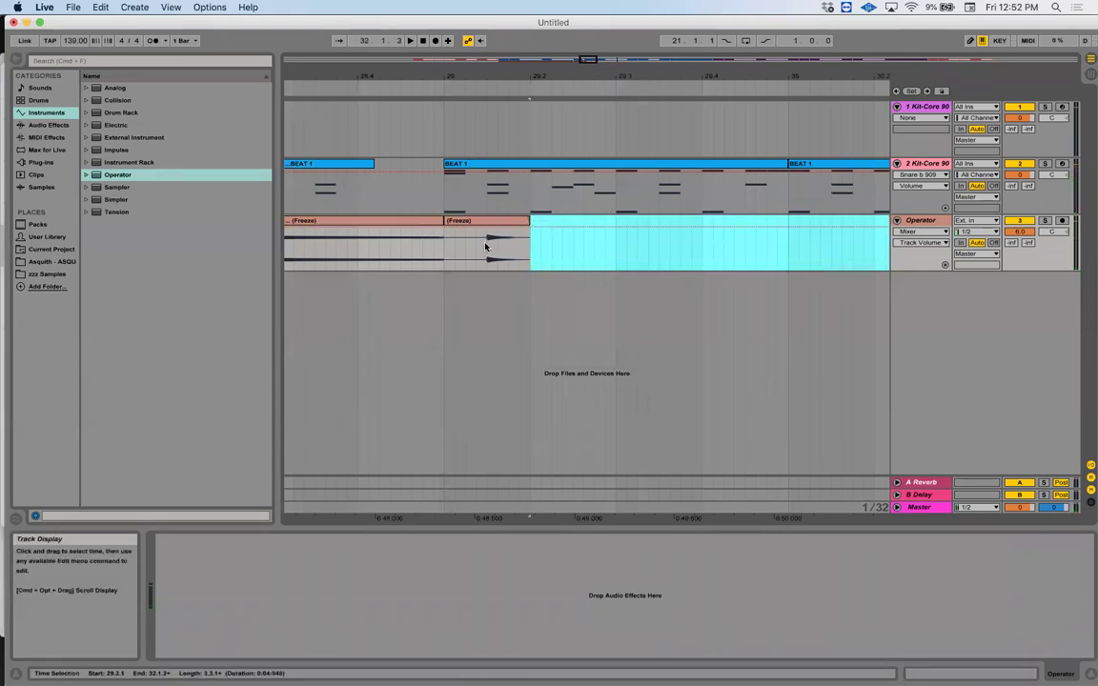
pyautogui.moveTo(532, 69); pyautogui.dragTo(516, 92)
pyautogui.press('super+z')
# Duplicate the Operator clips spanning bars 21 to 28 so the copy starts at bar 29
pyautogui.moveTo(489, 246); pyautogui.dragTo(511, 246)
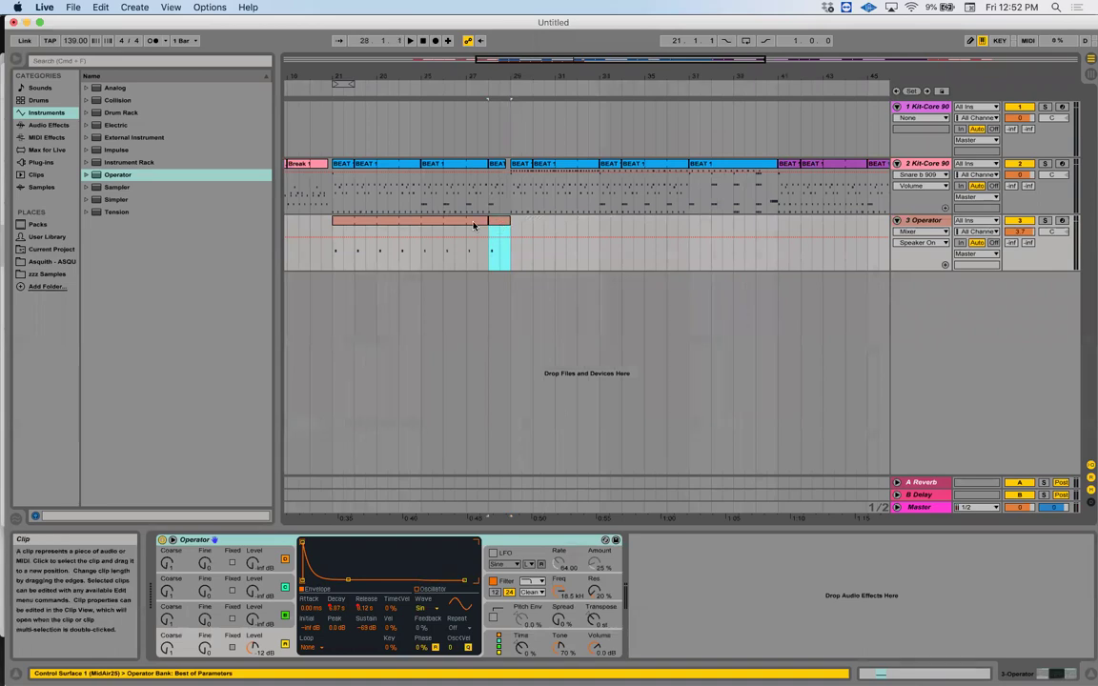
pyautogui.click(344, 220)
pyautogui.press('super+d')
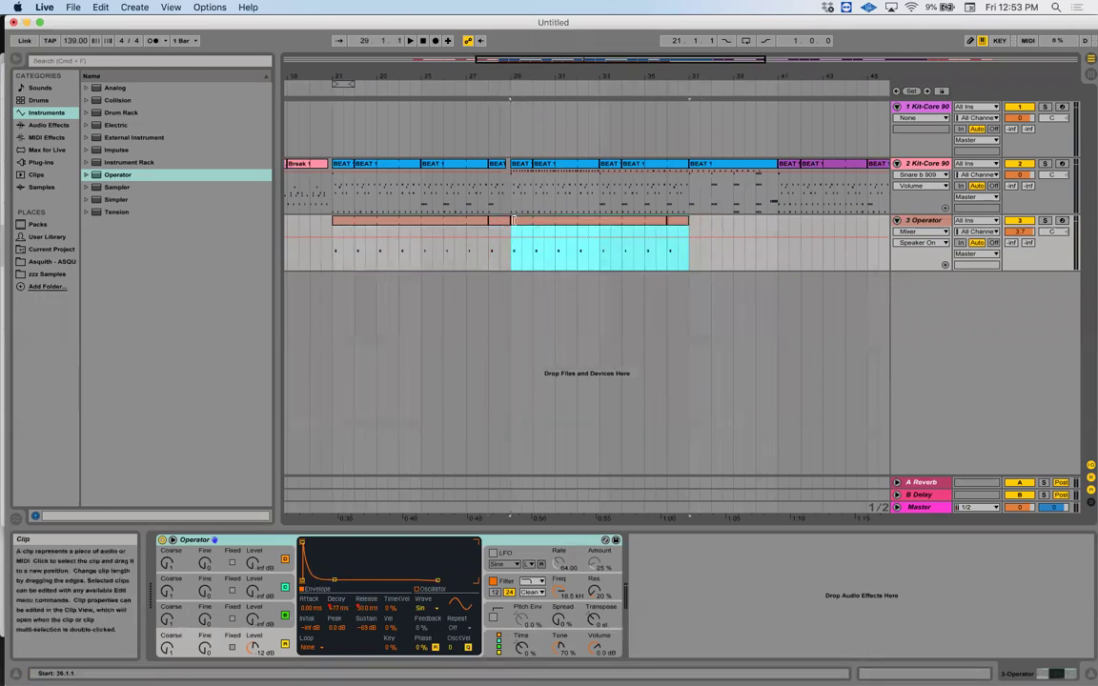
# Add a second E3 note at 1.2.4 in the looped Operator clip at bar 29 and play it back
pyautogui.doubleClick(513, 220)
pyautogui.press('space')
pyautogui.click(686, 507)
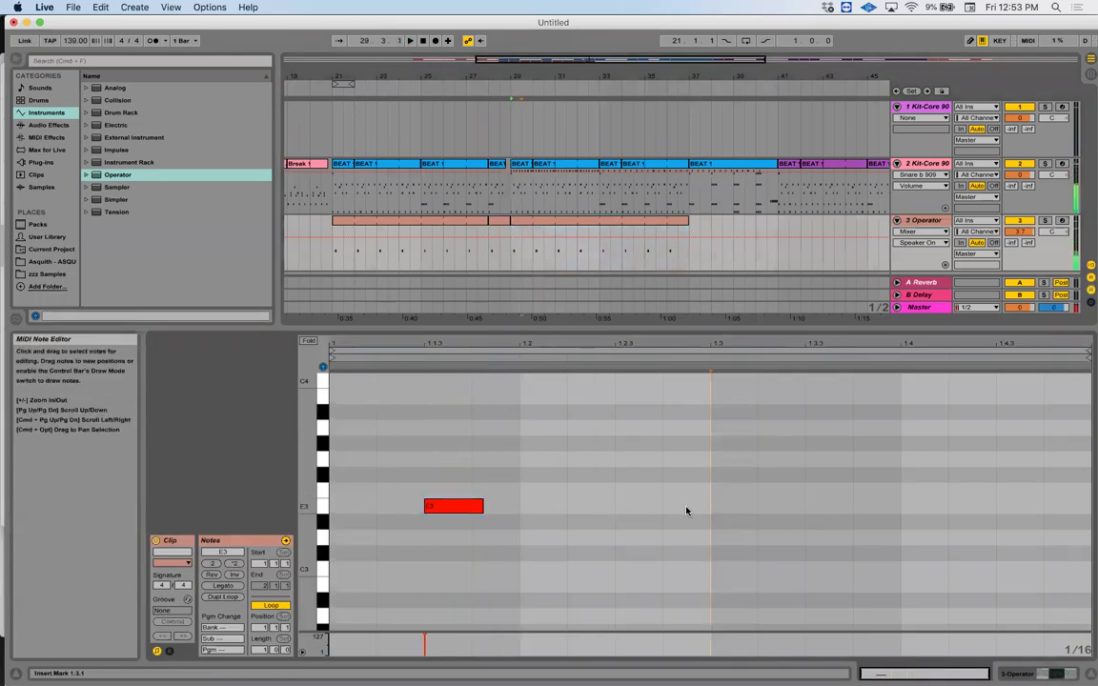
pyautogui.doubleClick(609, 508)
pyautogui.press('Right')
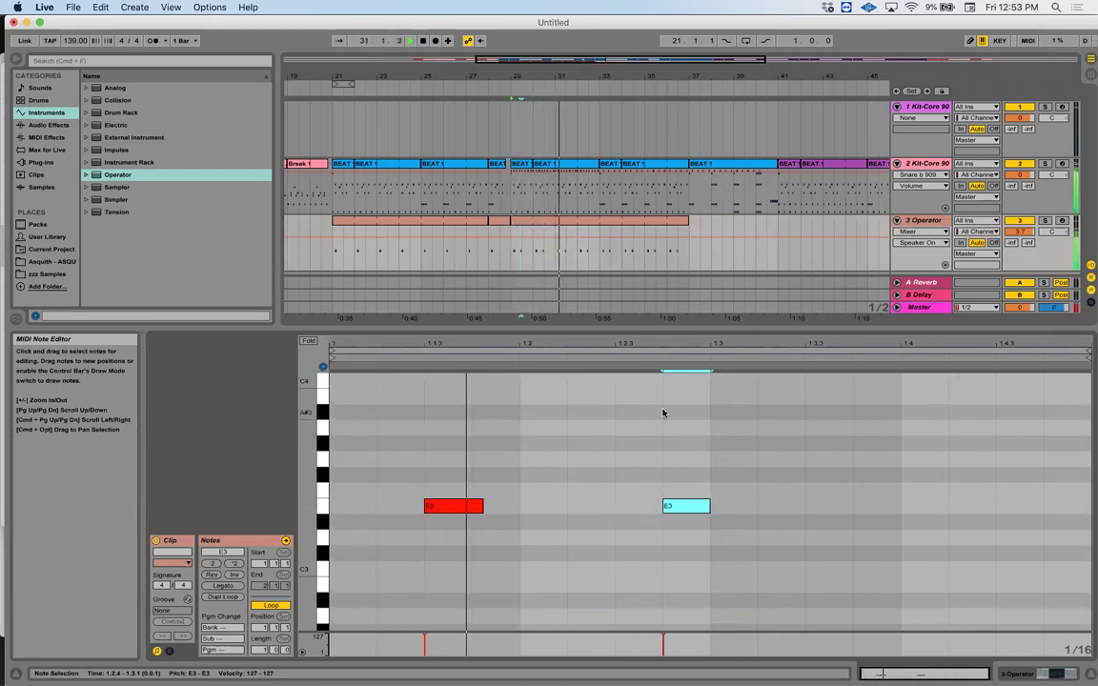
pyautogui.click(512, 252)
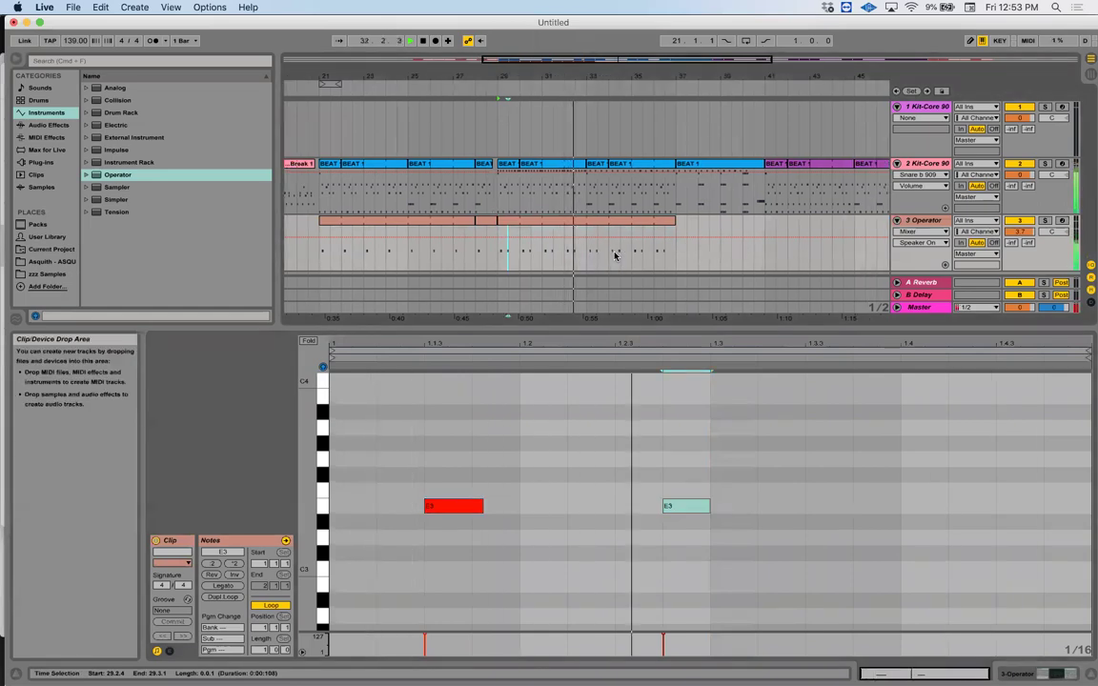
# Set the Operator track's volume to 6.0 and move its clips from bars 21–36 to start at bar 41
pyautogui.moveTo(1016, 233); pyautogui.dragTo(1016, 181)
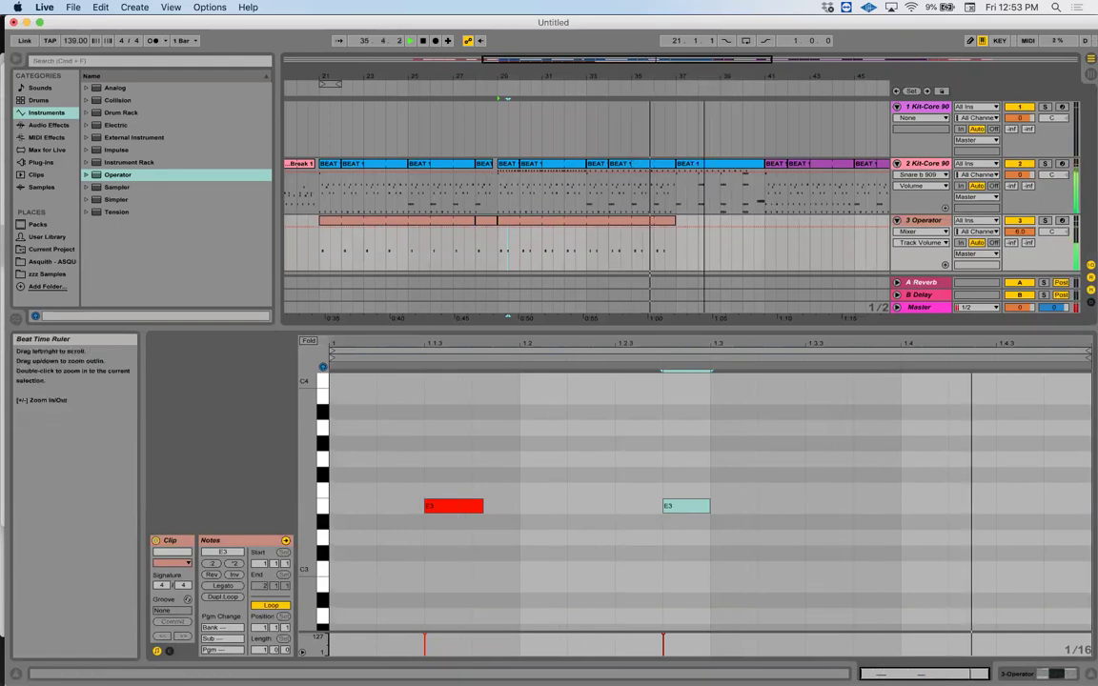
pyautogui.moveTo(709, 78); pyautogui.dragTo(708, 109)
pyautogui.moveTo(644, 250); pyautogui.dragTo(502, 246)
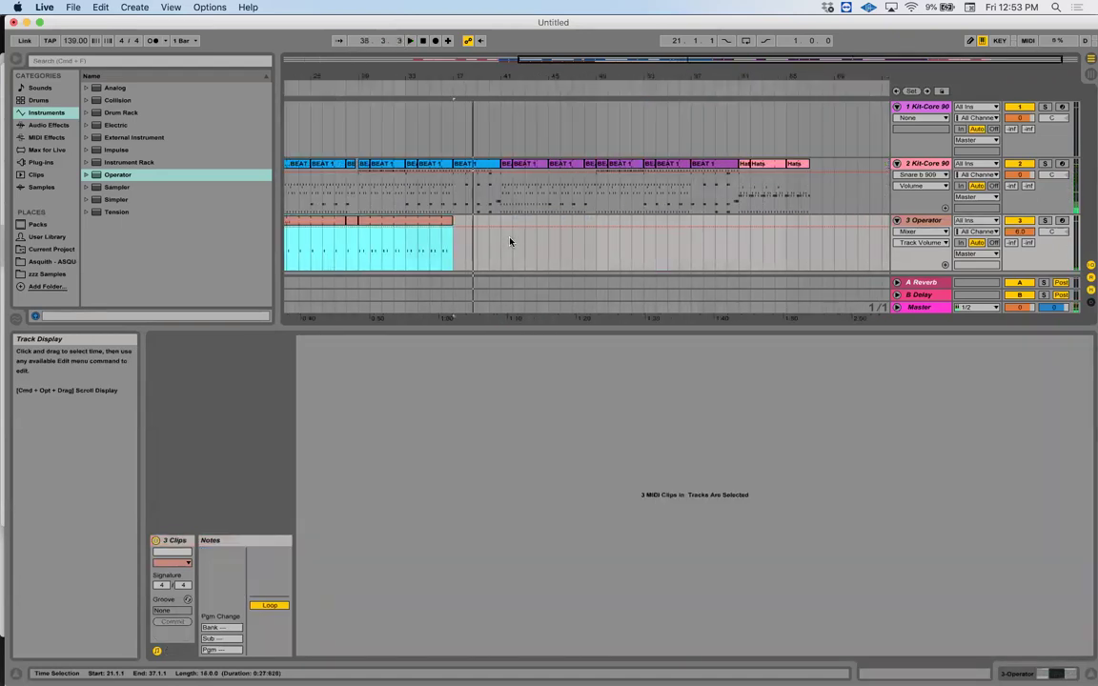
pyautogui.press('cmd+x')
pyautogui.click(499, 244)
pyautogui.press('cmd+v')
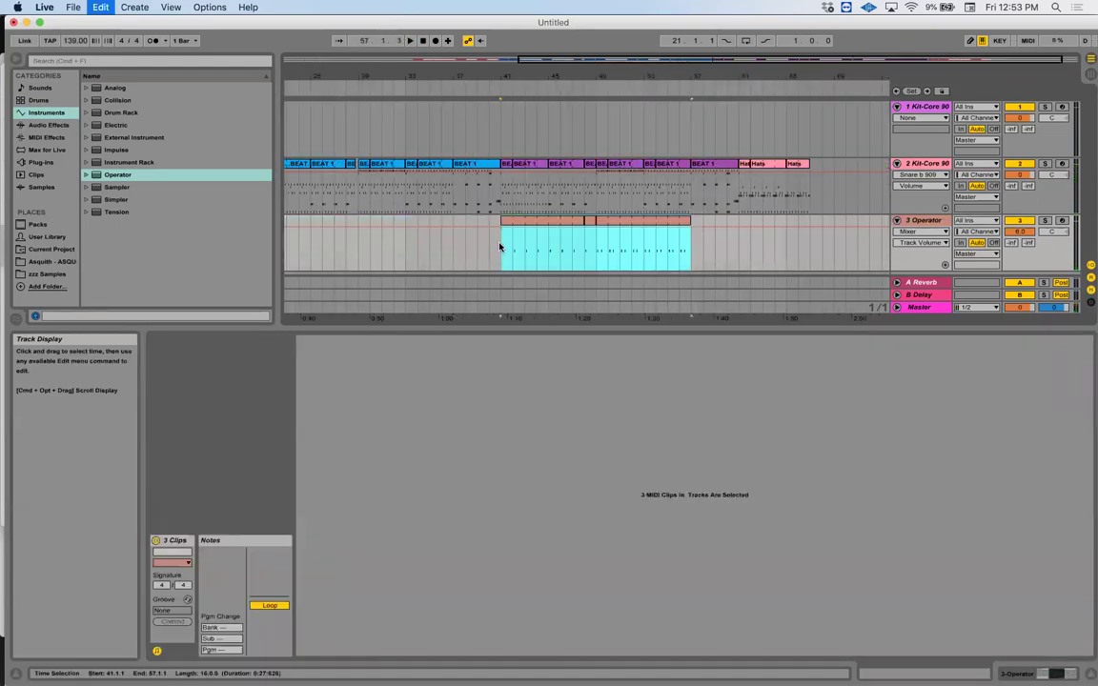
# Play back the arrangement from bar 18 through the relocated Operator clips
pyautogui.hscroll(-5, 494, 247)
pyautogui.hscroll(-3, 494, 247)
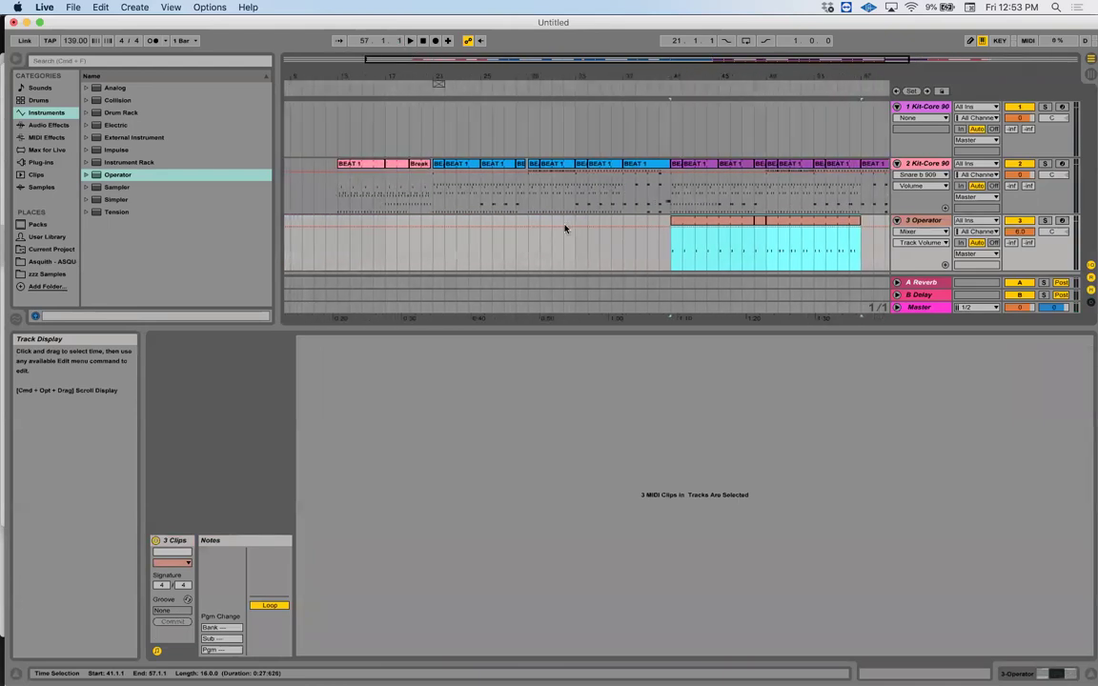
pyautogui.click(399, 258)
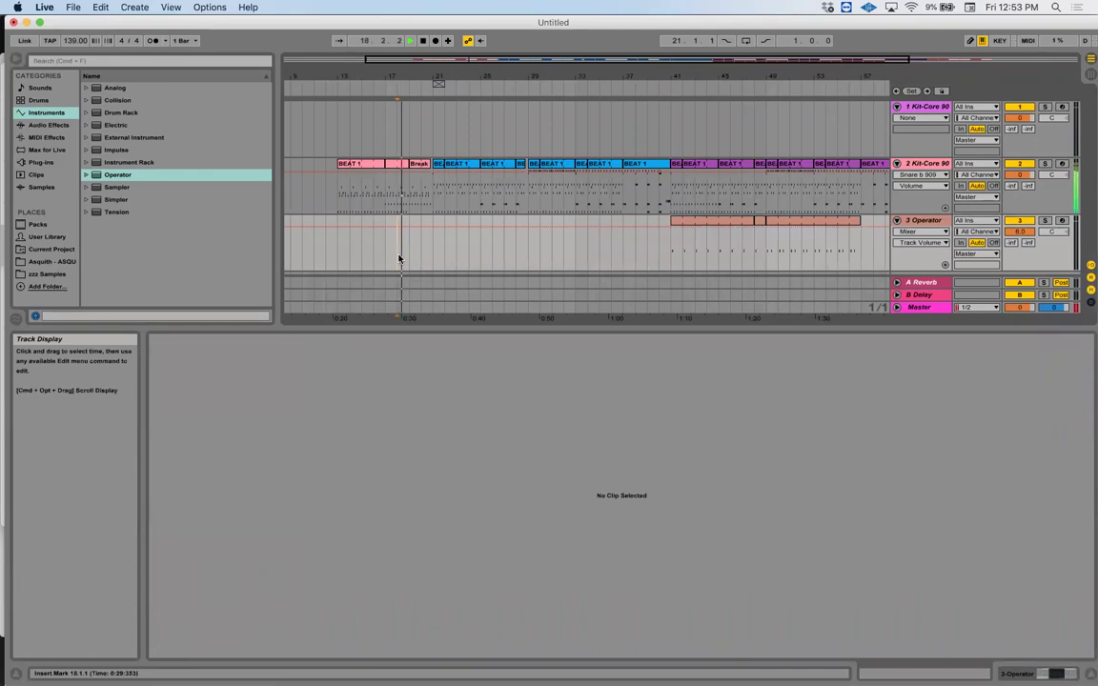
pyautogui.press('space')
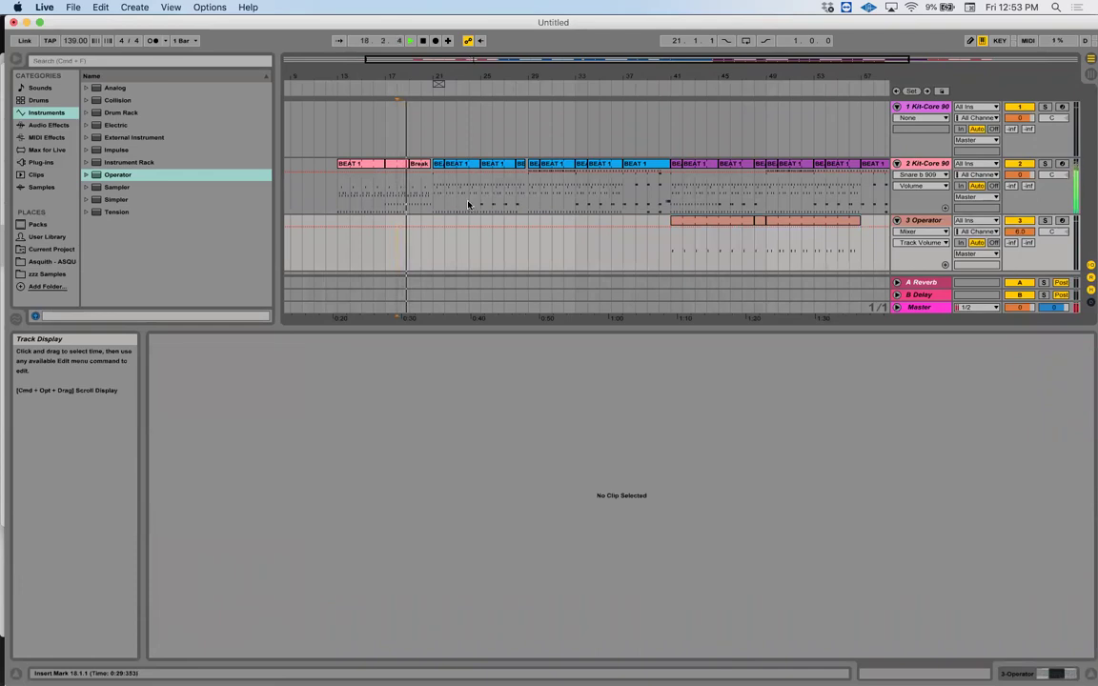
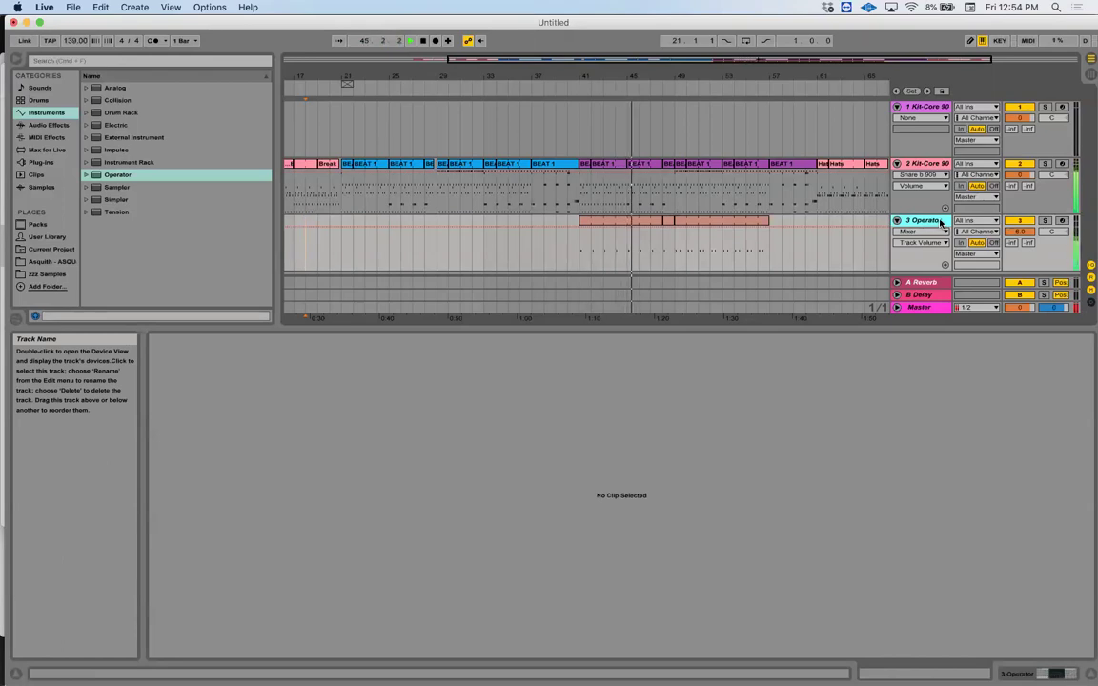
# Remove the extra E3 note from the bar 49 clip and consolidate the Operator clips into eight-bar clips at bars 41 and 49
pyautogui.click(634, 221)
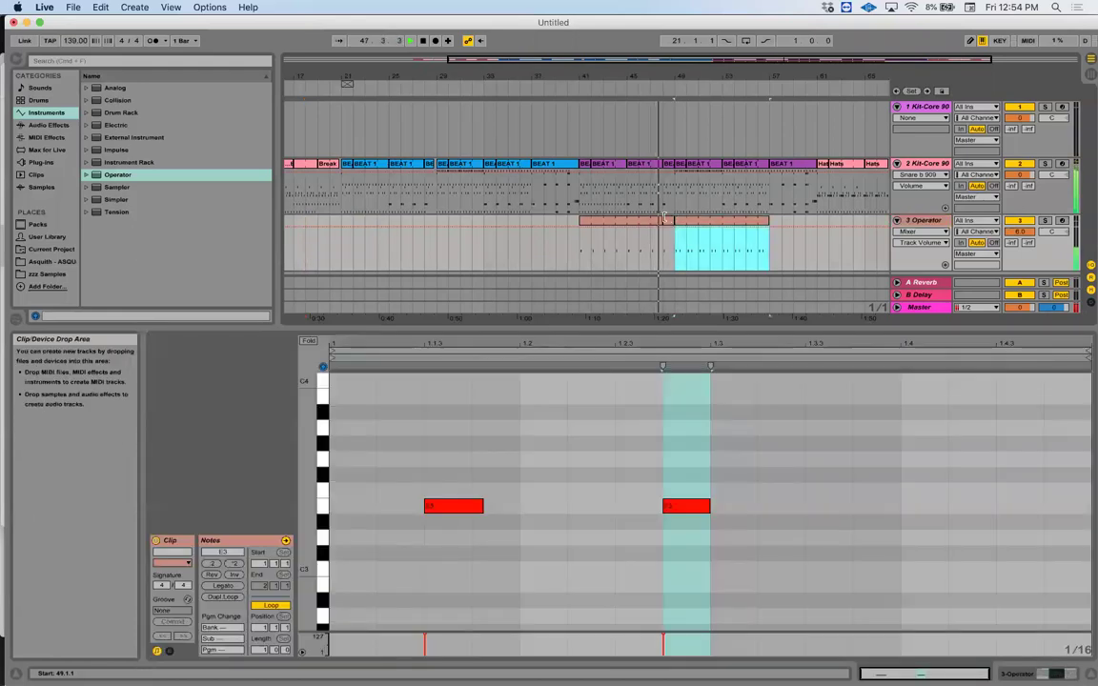
pyautogui.click(631, 221)
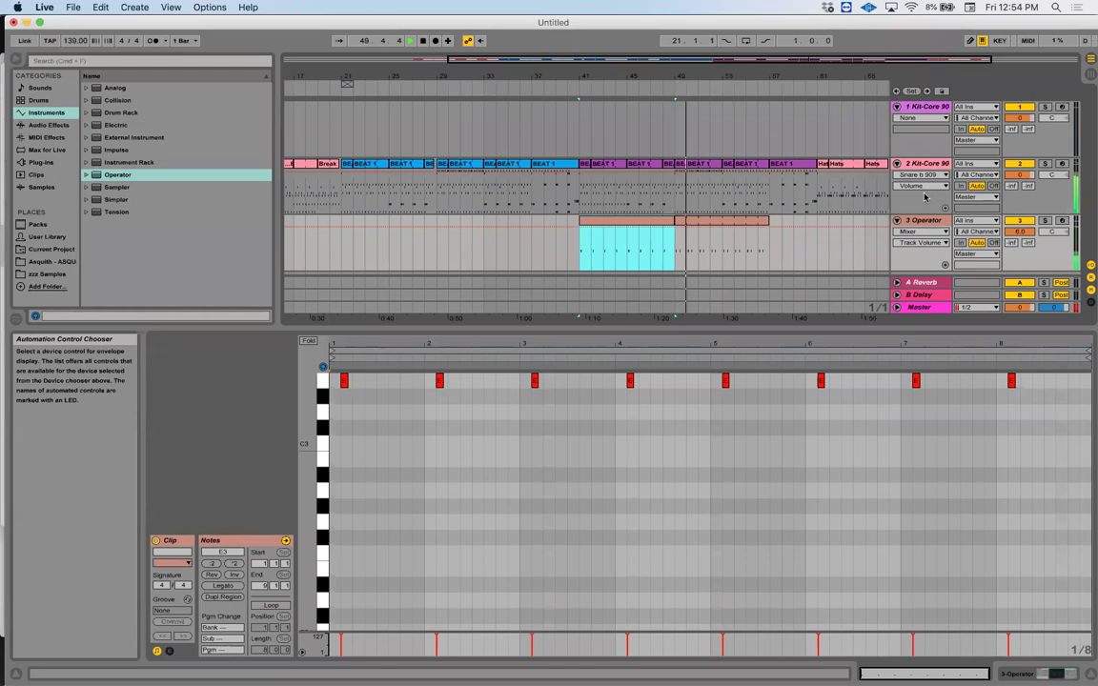
pyautogui.click(756, 219)
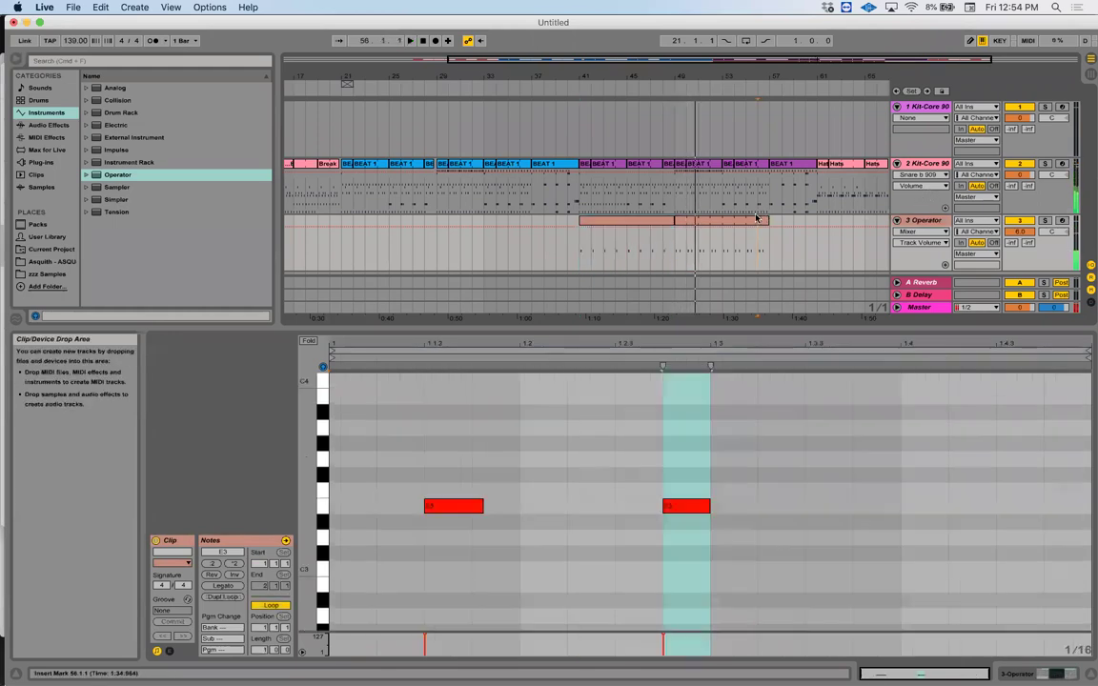
pyautogui.click(747, 220)
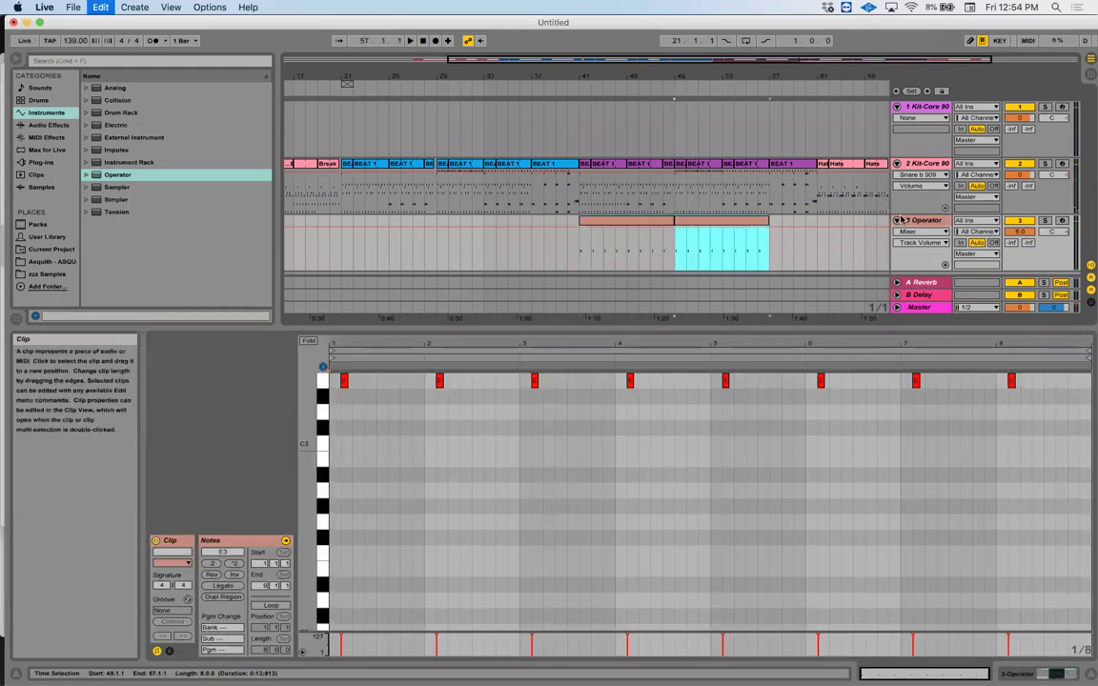
# Insert a MIDI track below the bass track, load a default Operator on it and lower the computer keyboard's octave
pyautogui.rightClick(924, 222)
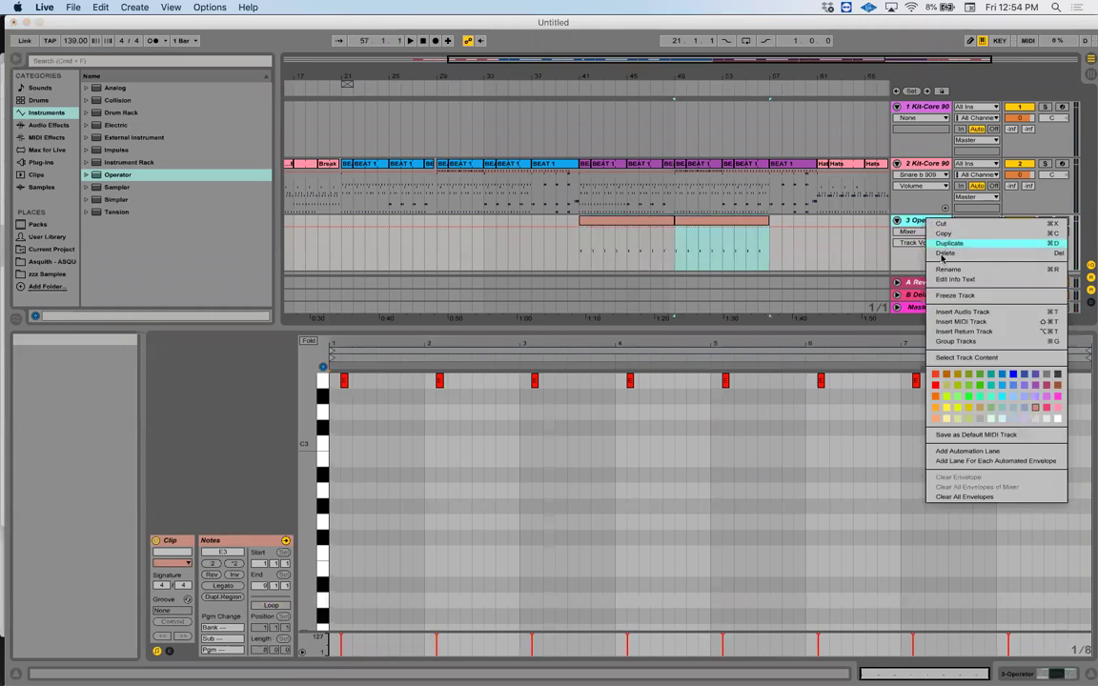
pyautogui.click(939, 319)
pyautogui.doubleClick(166, 175)
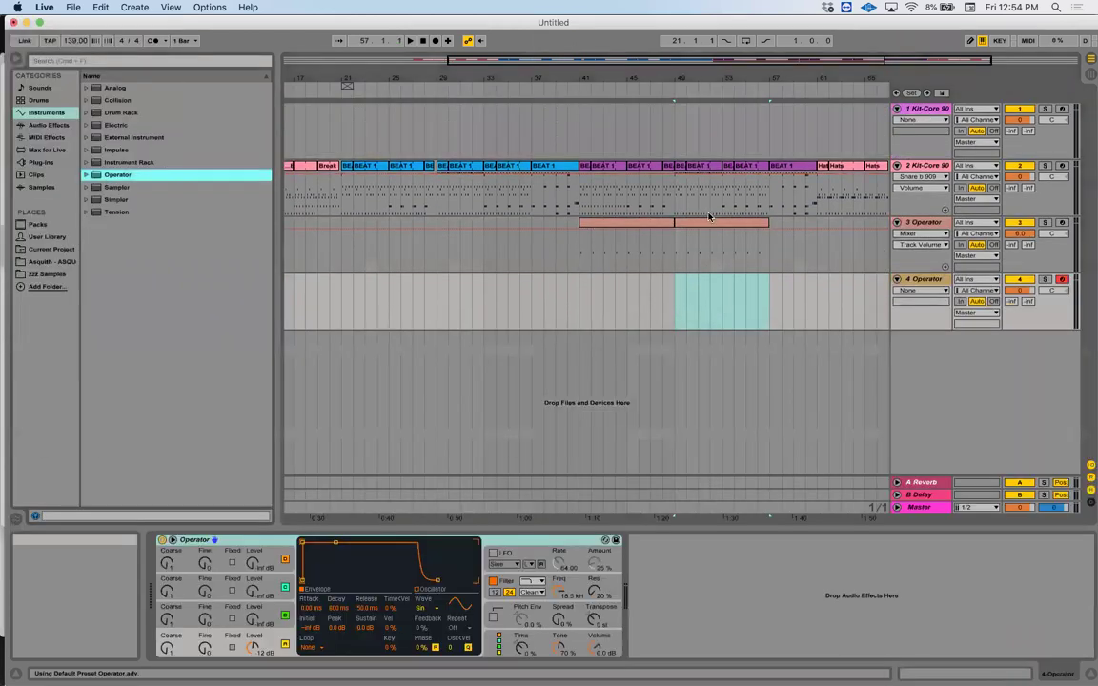
pyautogui.press('z')
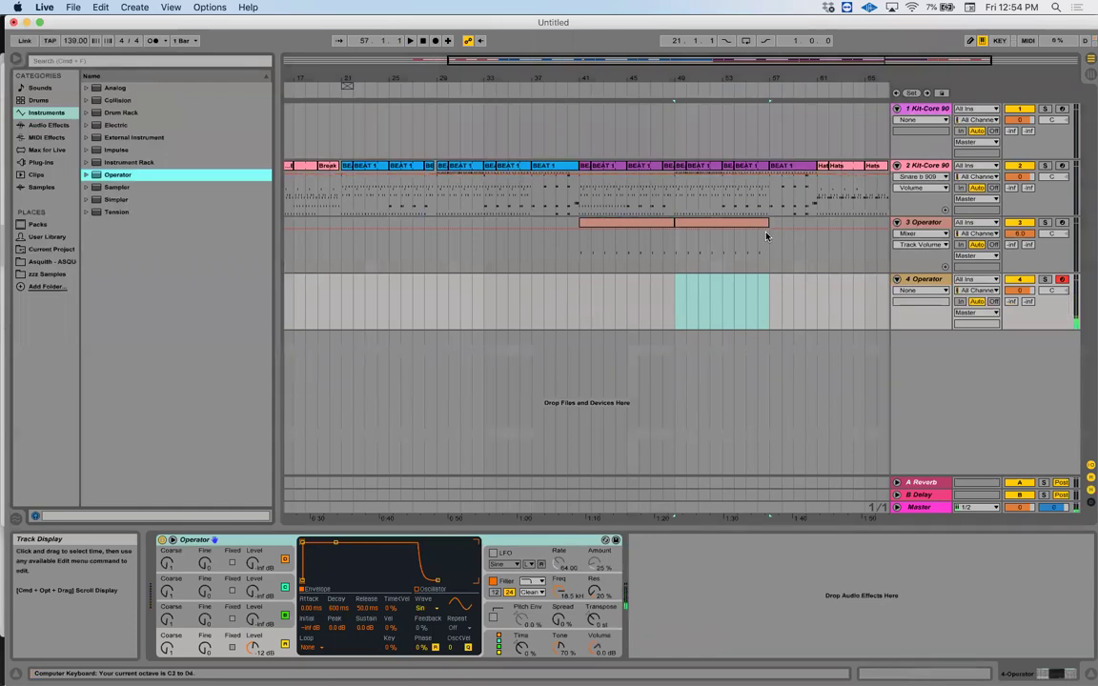
# Copy the bar 49 bass clip onto the new Operator track and delete all its notes except the first
pyautogui.moveTo(728, 246); pyautogui.dragTo(716, 287)
pyautogui.click(739, 288)
pyautogui.doubleClick(739, 288)
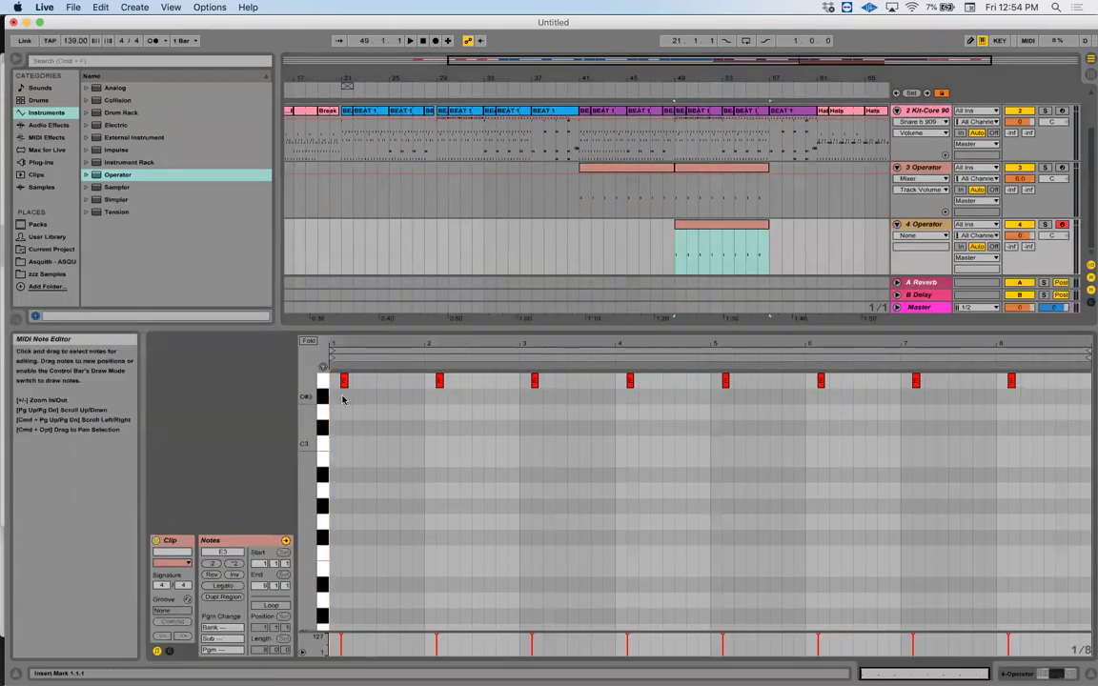
pyautogui.moveTo(333, 386); pyautogui.dragTo(404, 416)
pyautogui.moveTo(1041, 372); pyautogui.dragTo(415, 369)
pyautogui.press('Delete')
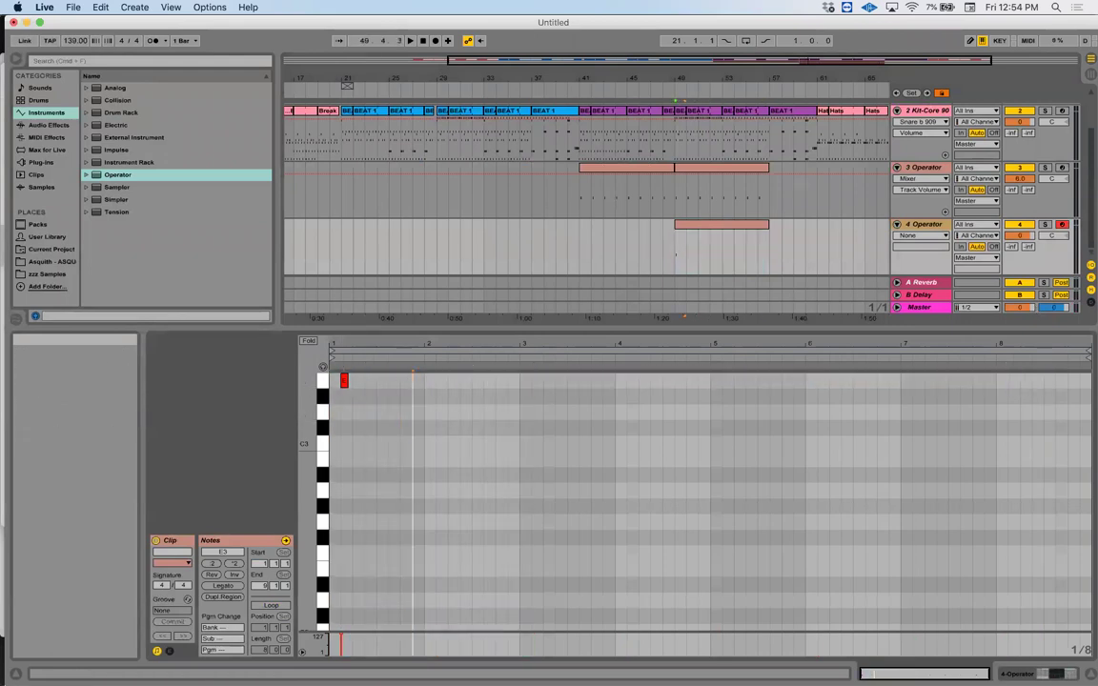
# Move the remaining E3 note to 1.2.4 and duplicate it just after beat 1.3
pyautogui.press('+')
pyautogui.press('+')
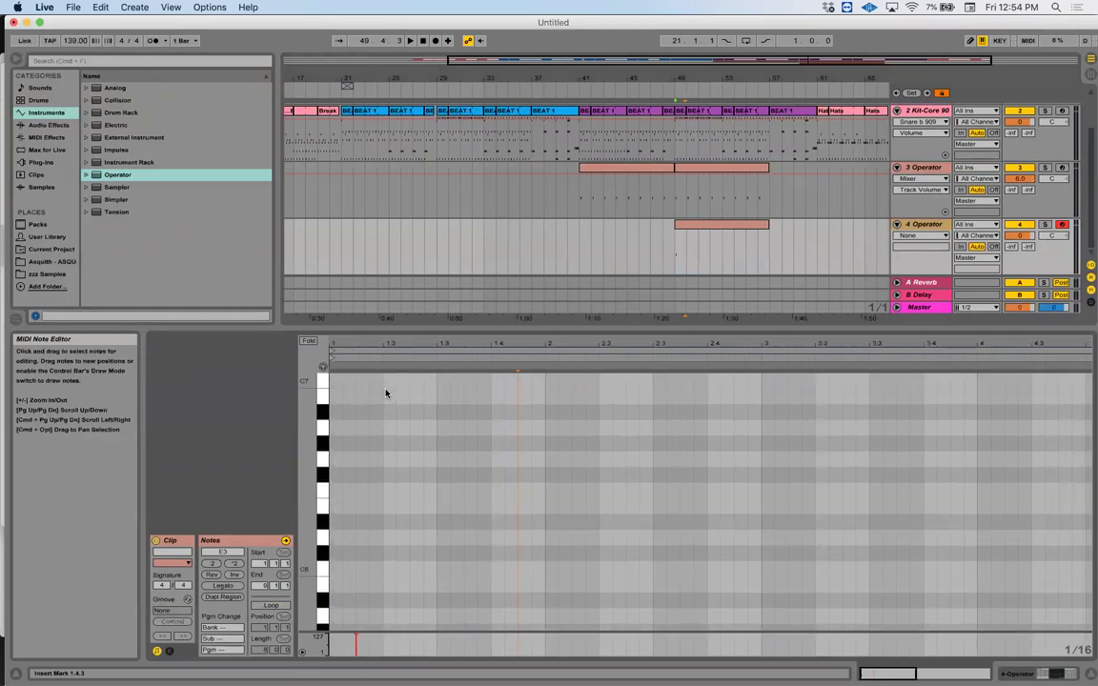
pyautogui.scroll(-5, 386, 393)
pyautogui.click(365, 519)
pyautogui.press('Right')
pyautogui.press('Right')
pyautogui.press('Right')
pyautogui.press('Right')
pyautogui.press('Right')
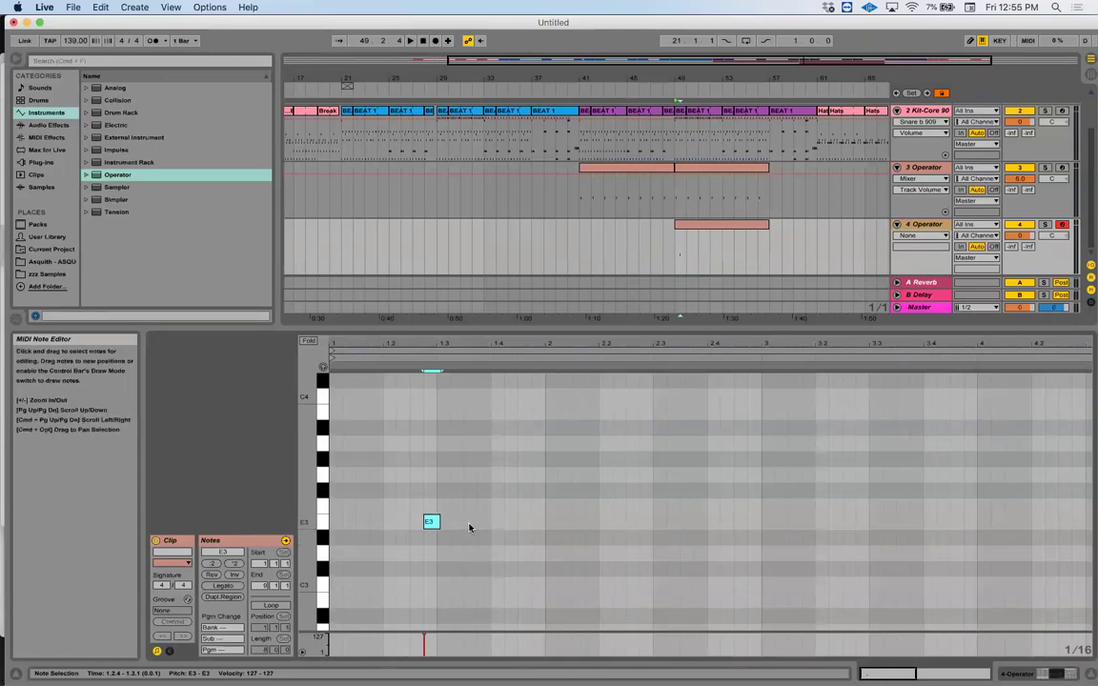
pyautogui.press('super+d')
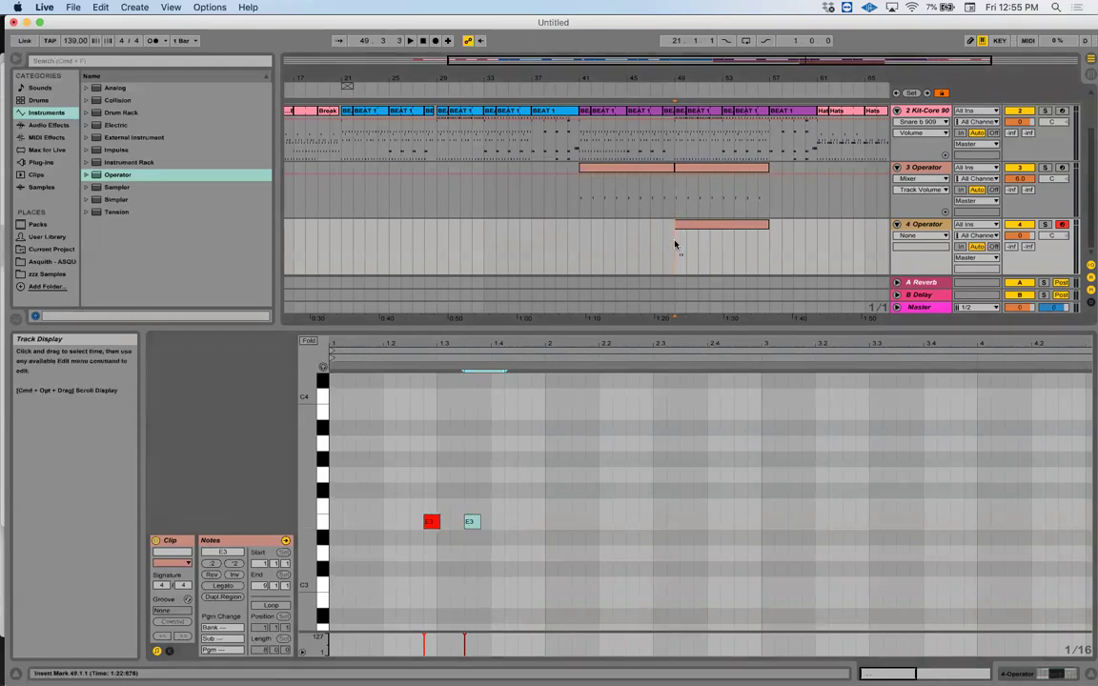
# Audition the two-note clip, delete it from the second Operator track and play back from bar 49
pyautogui.moveTo(682, 72); pyautogui.dragTo(683, 79)
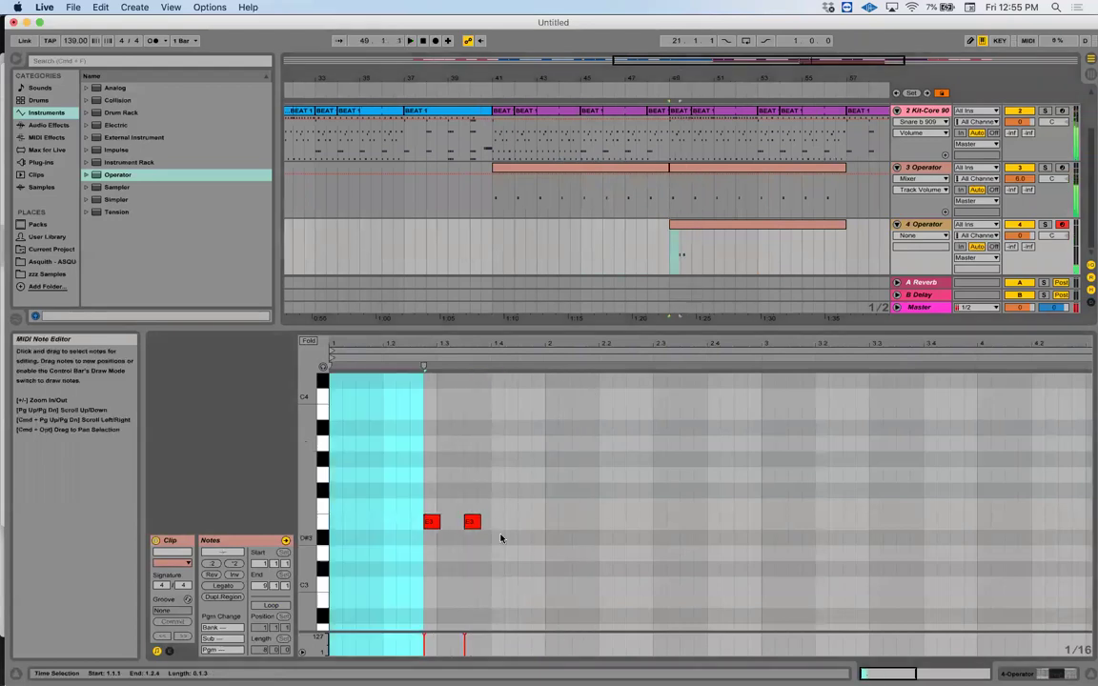
pyautogui.click(694, 226)
pyautogui.press('Delete')
pyautogui.click(676, 207)
pyautogui.press('space')
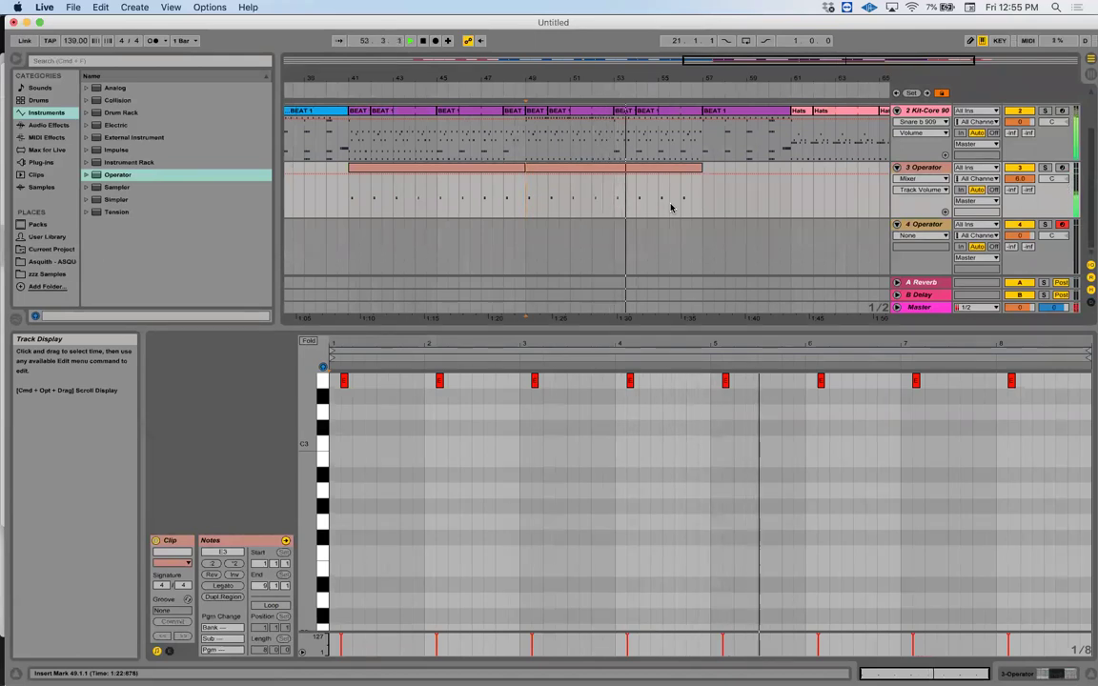
# Duplicate the last four bars of the bass clip on the first Operator track to bars 57–60 and audition them
pyautogui.moveTo(497, 202); pyautogui.dragTo(583, 199)
pyautogui.press('super+d')
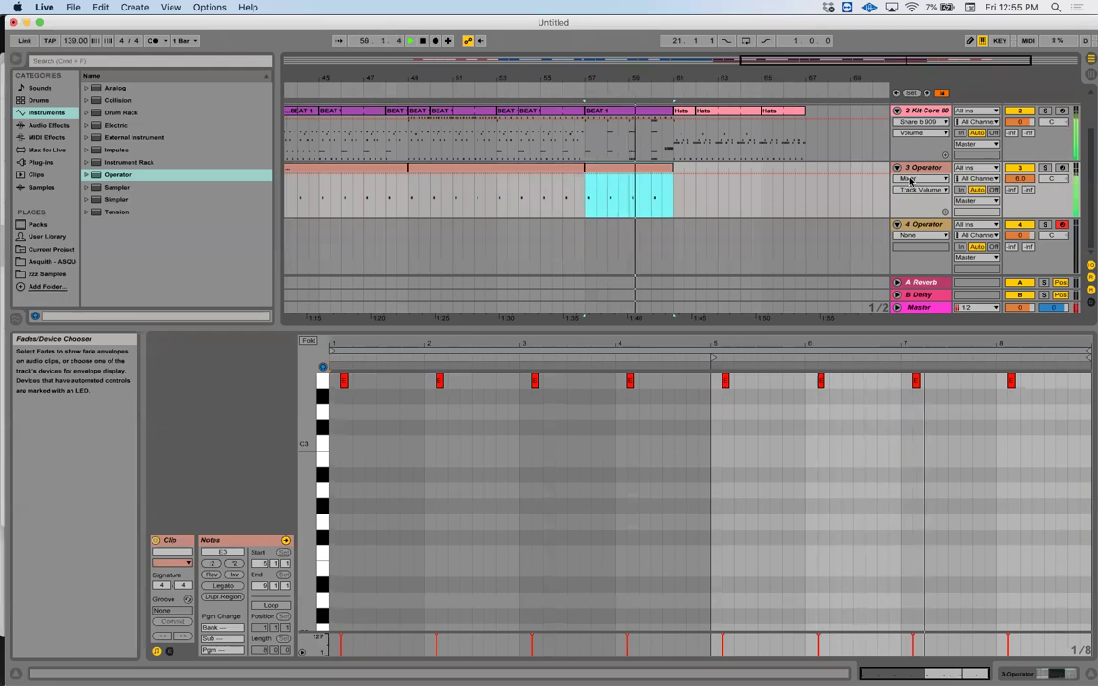
pyautogui.press('space')
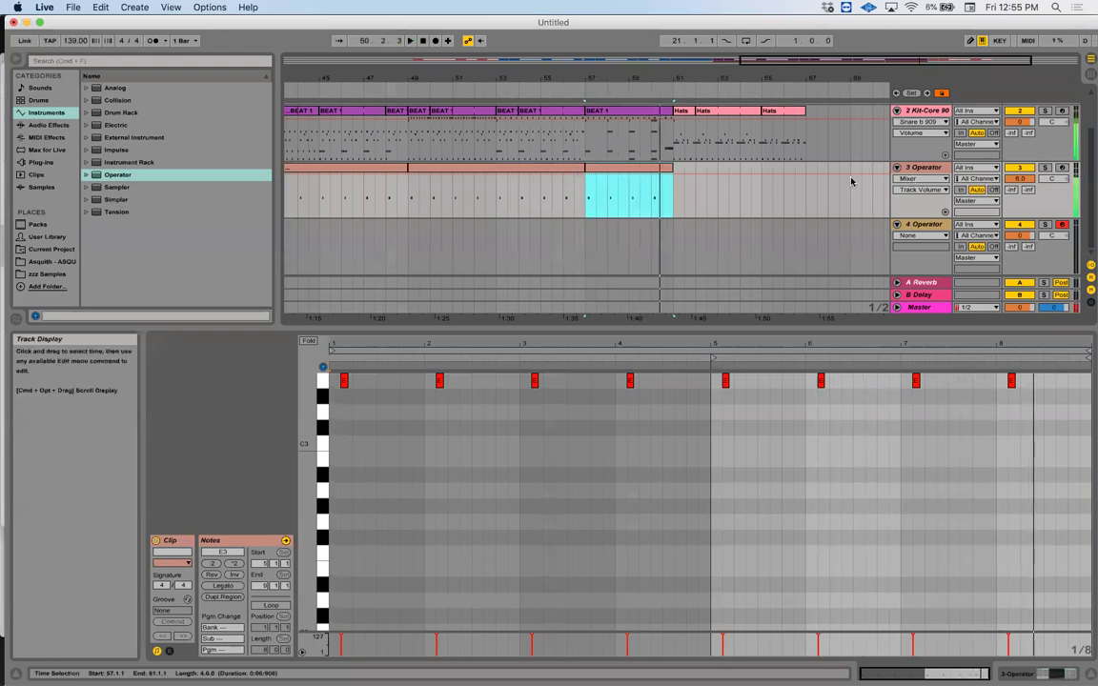
# Draw a curved falling pitch bend envelope across the bar 57 bass clip, audition it and undo it
pyautogui.click(240, 543)
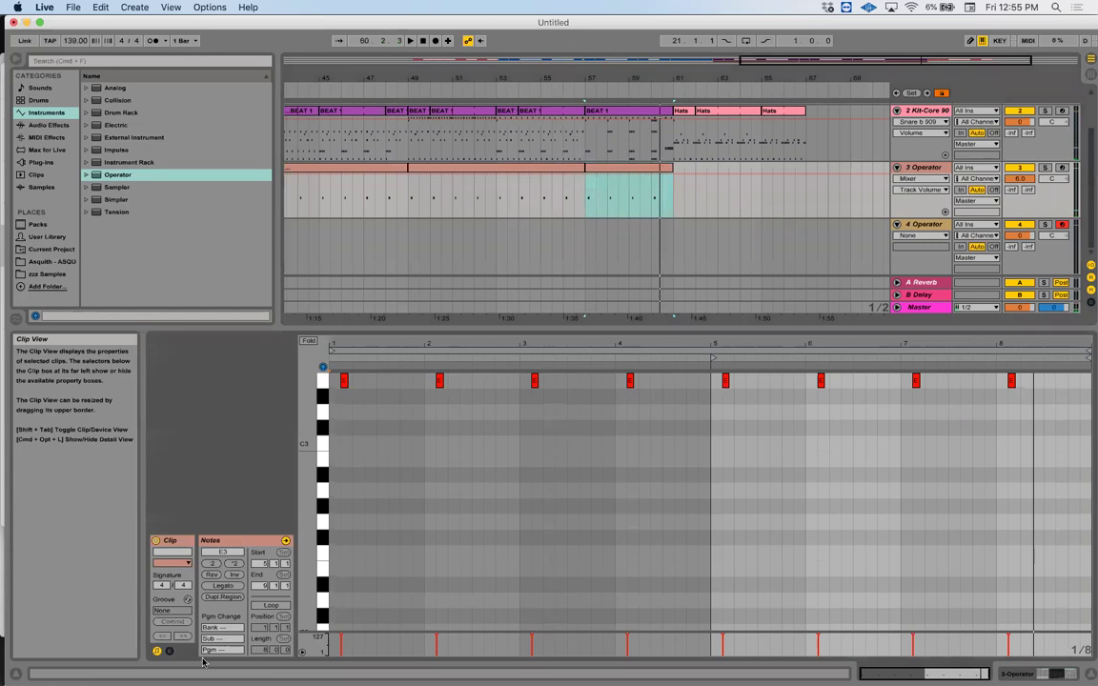
pyautogui.click(921, 178)
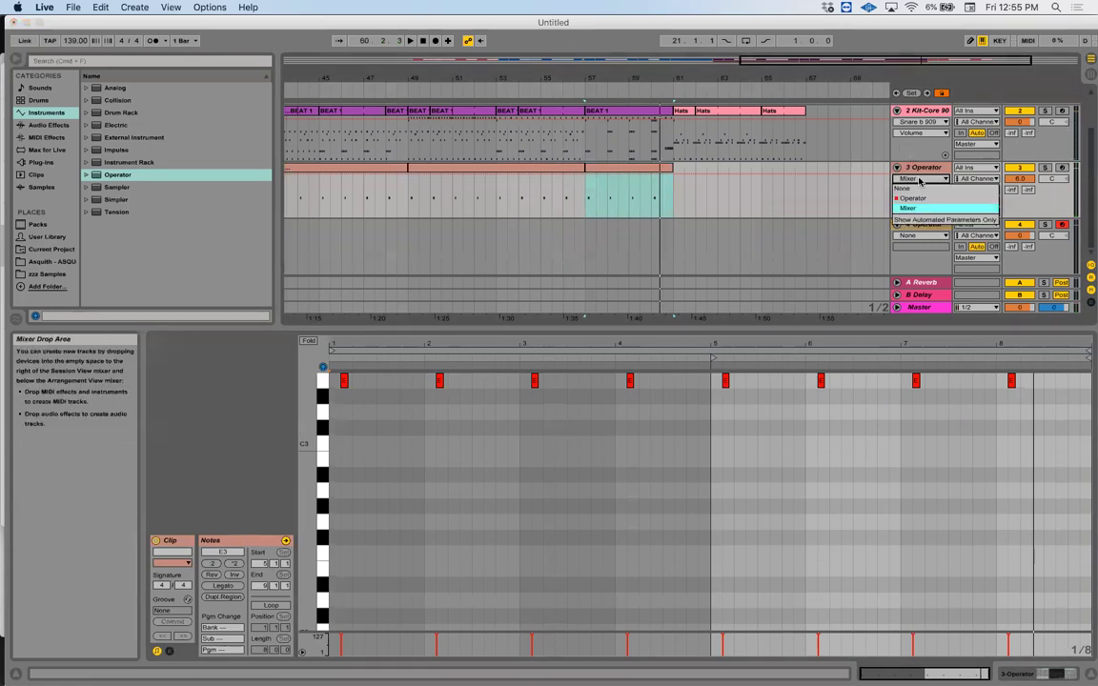
pyautogui.click(172, 650)
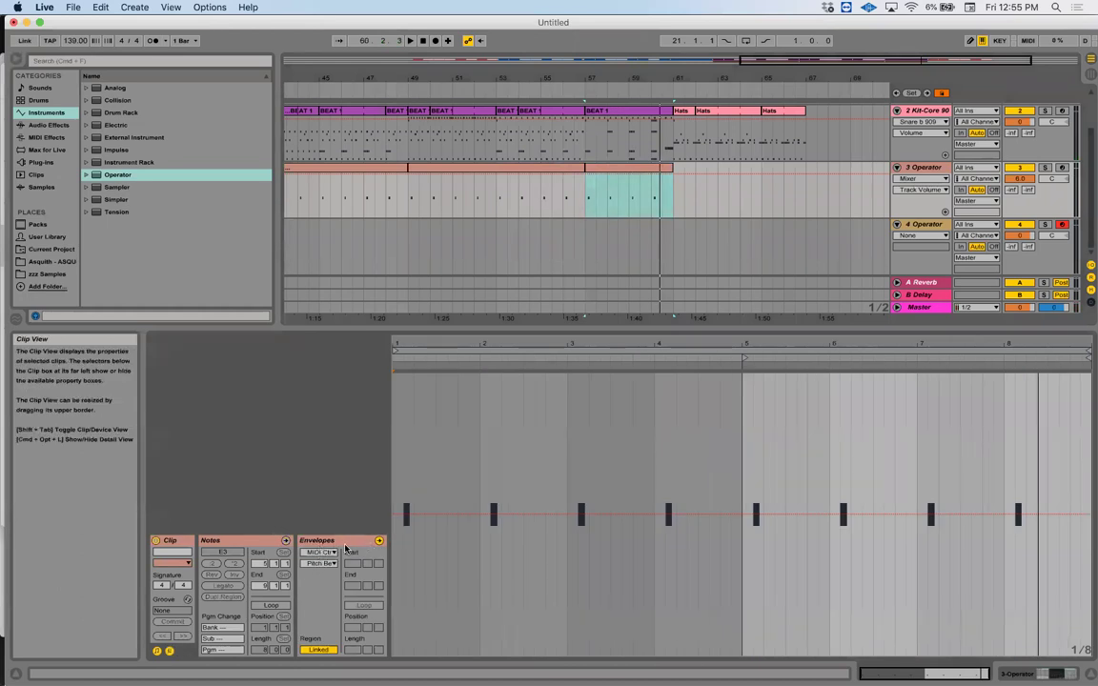
pyautogui.click(756, 516)
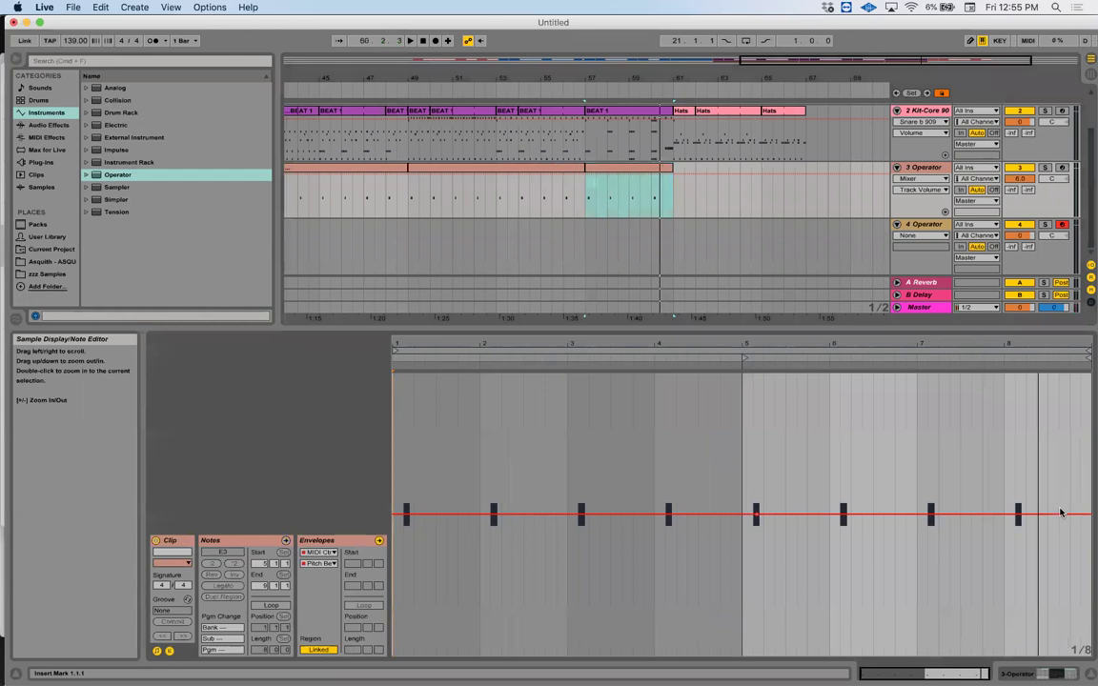
pyautogui.moveTo(1061, 515)
pyautogui.mouseDown()
pyautogui.moveTo(1077, 651)
pyautogui.moveTo(1044, 648)
pyautogui.moveTo(943, 495)
pyautogui.mouseUp()
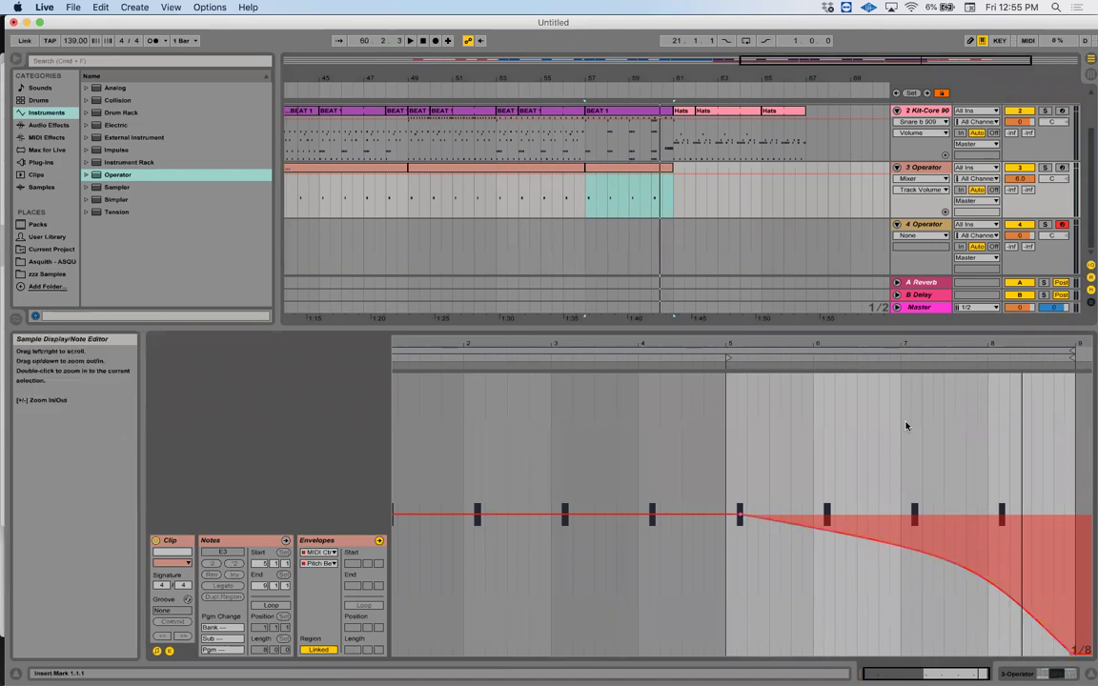
pyautogui.press('space')
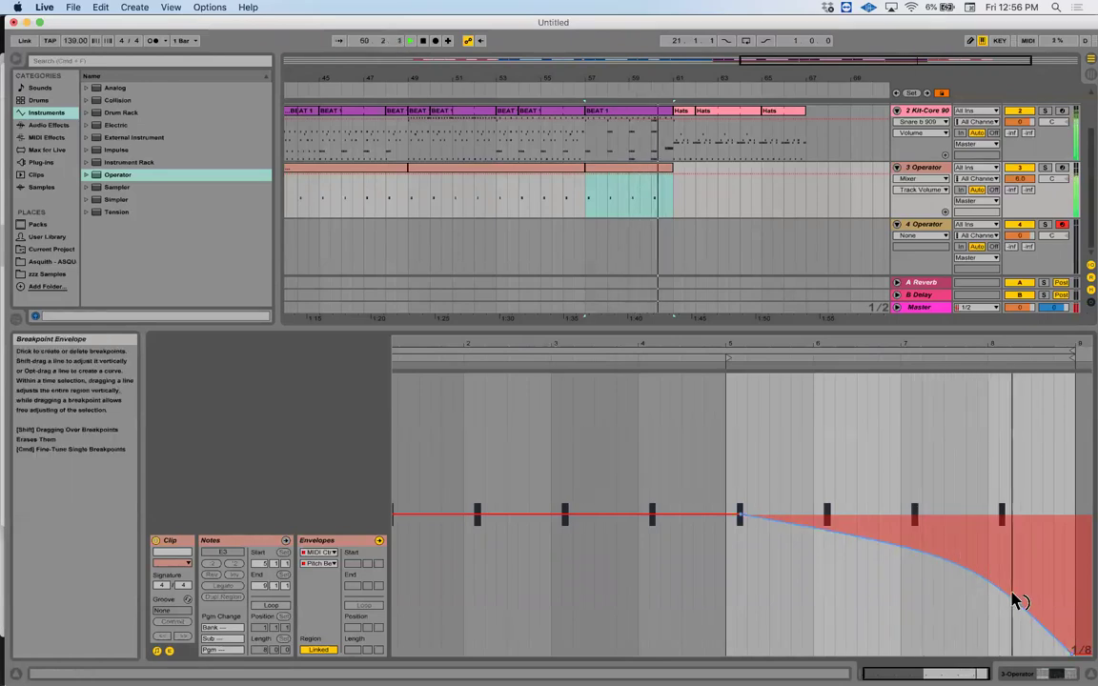
pyautogui.press('super+z')
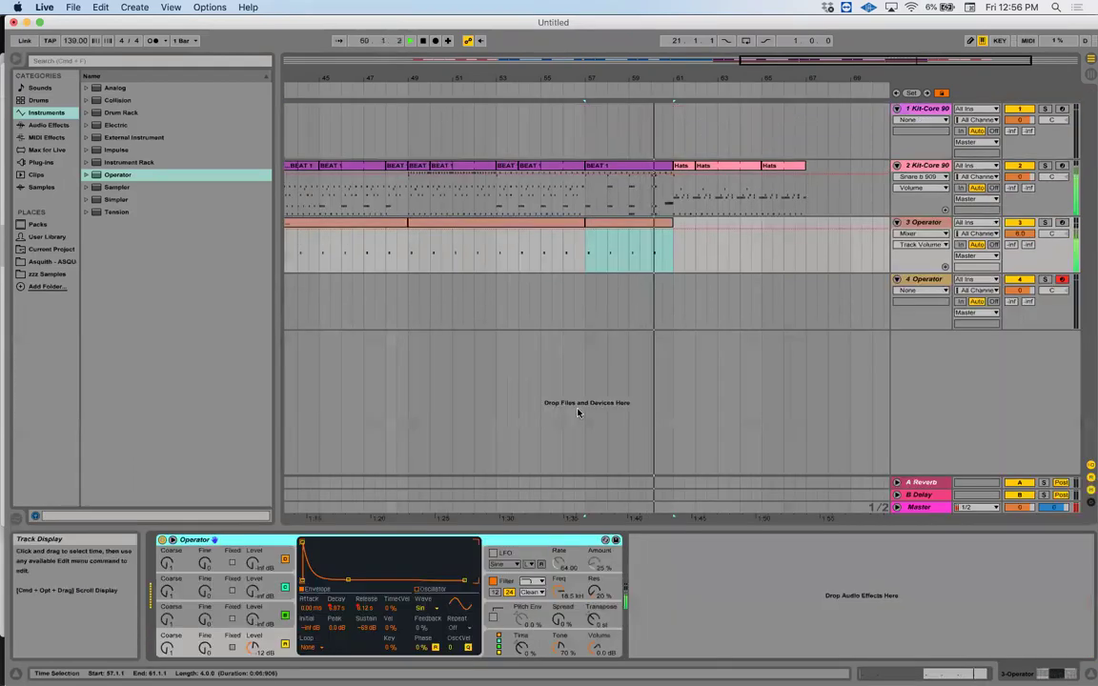
# Reshape the Operator Release automation over the bar 57 bass clip into a sharp drop at bar 57 and a rise to bar 59
pyautogui.click(365, 607)
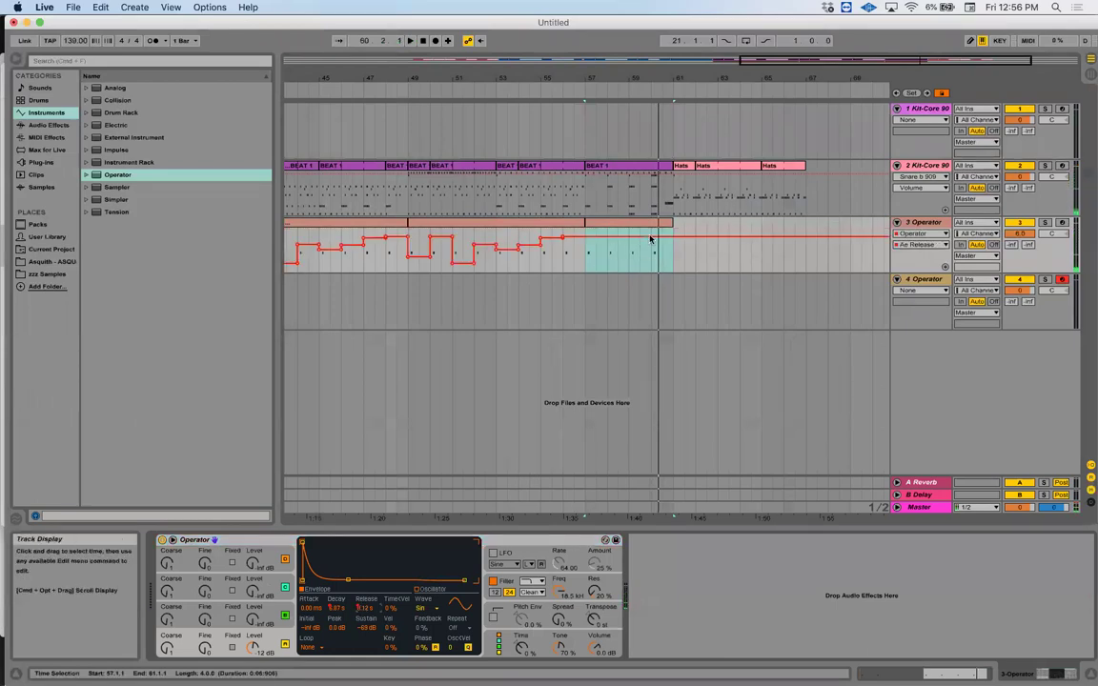
pyautogui.moveTo(656, 237)
pyautogui.mouseDown()
pyautogui.moveTo(654, 267)
pyautogui.moveTo(655, 235)
pyautogui.mouseUp()
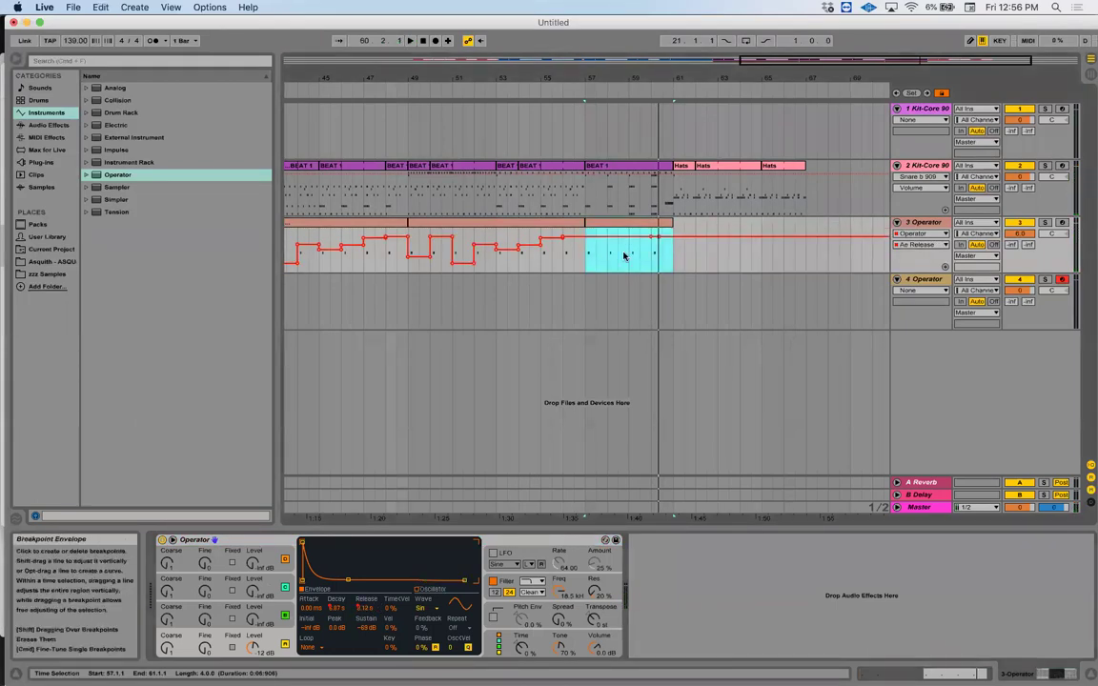
pyautogui.click(564, 253)
pyautogui.press('space')
pyautogui.moveTo(610, 236); pyautogui.dragTo(651, 236)
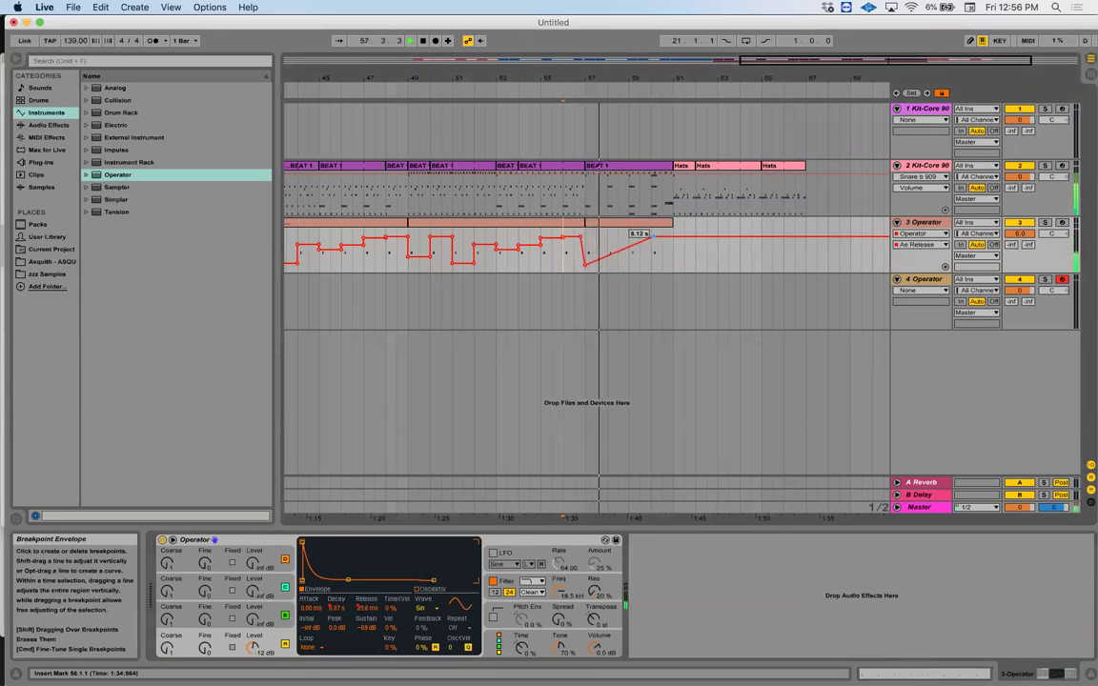
pyautogui.moveTo(651, 236); pyautogui.dragTo(630, 232)
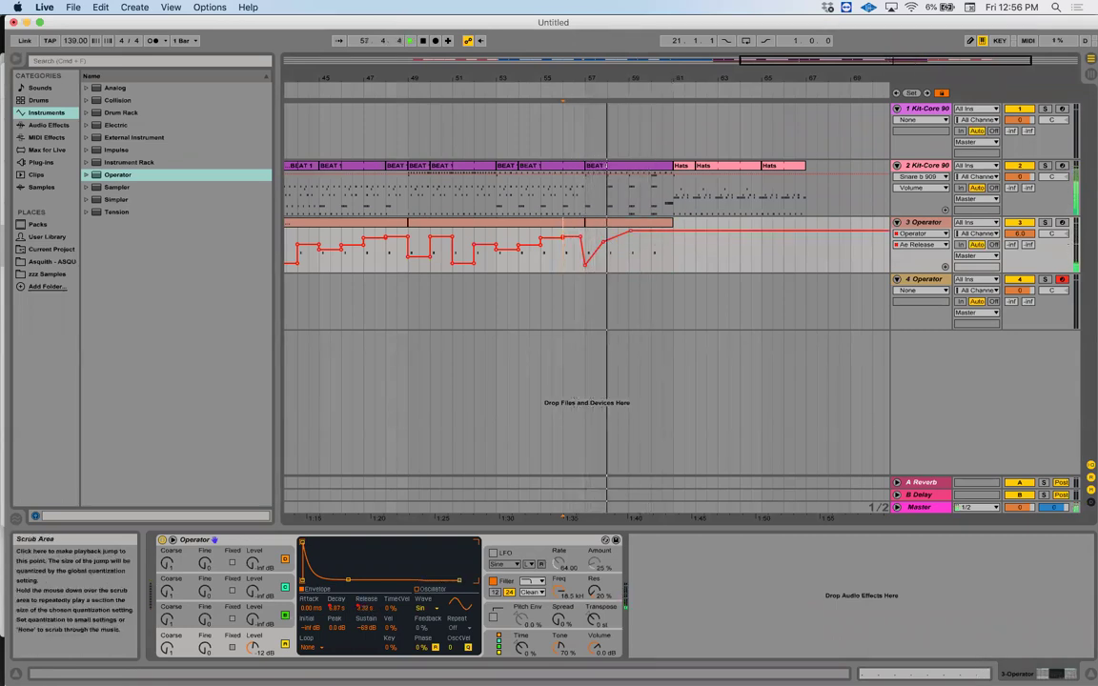
# Draw a one-beat dip in the Release automation at beat 60.2 and slope its leading edge
pyautogui.moveTo(675, 81); pyautogui.dragTo(668, 133)
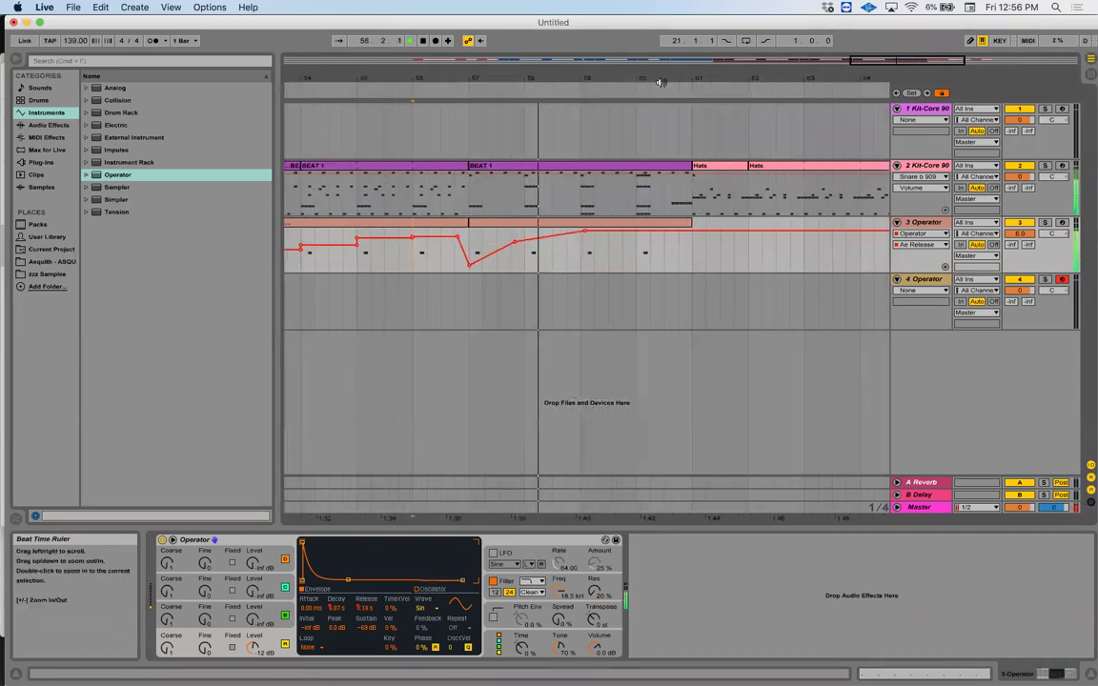
pyautogui.press('b')
pyautogui.click(657, 259)
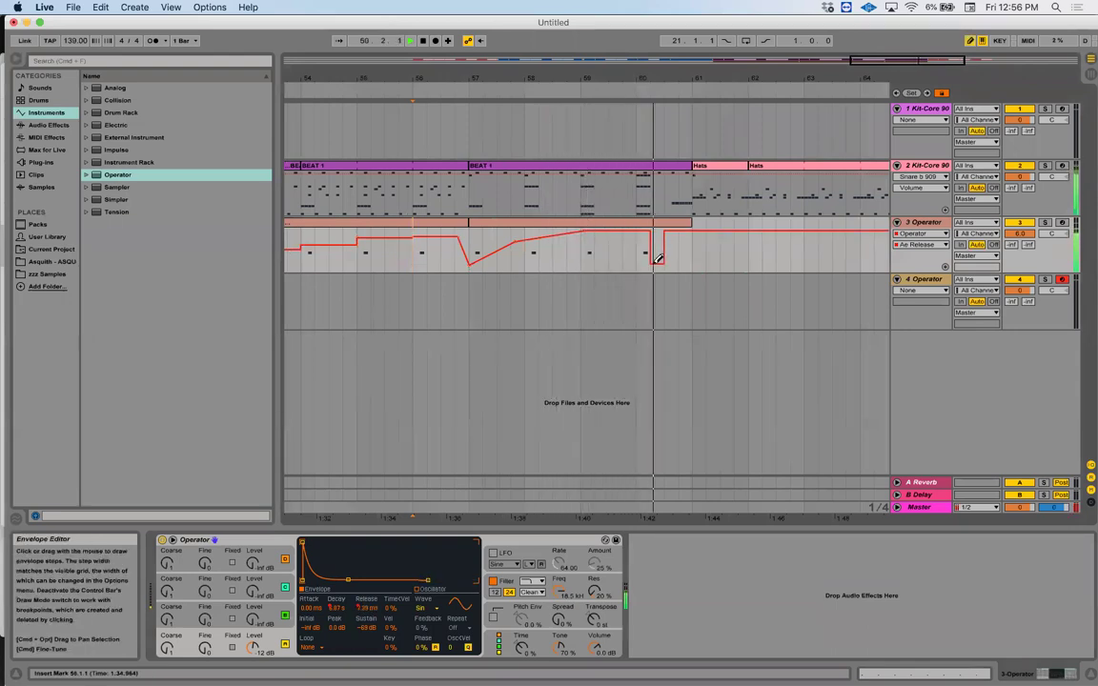
pyautogui.press('b')
pyautogui.moveTo(664, 236); pyautogui.dragTo(645, 233)
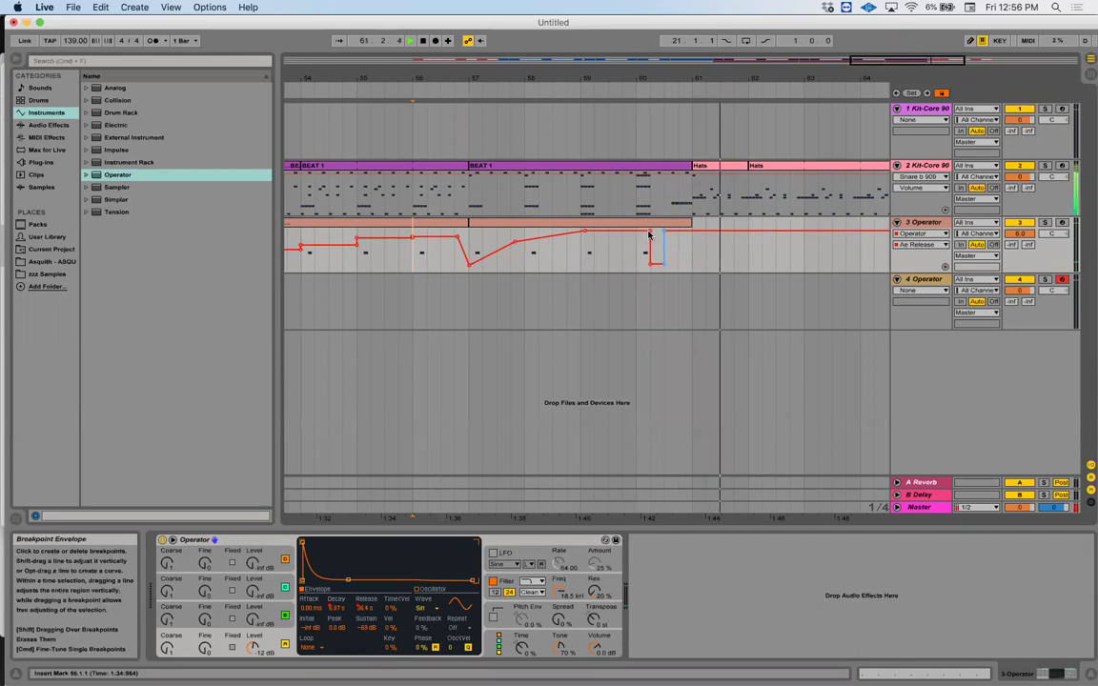
# Open the BEAT 1 drum clip at bar 57 and listen back to the earlier section from bar 37
pyautogui.doubleClick(576, 167)
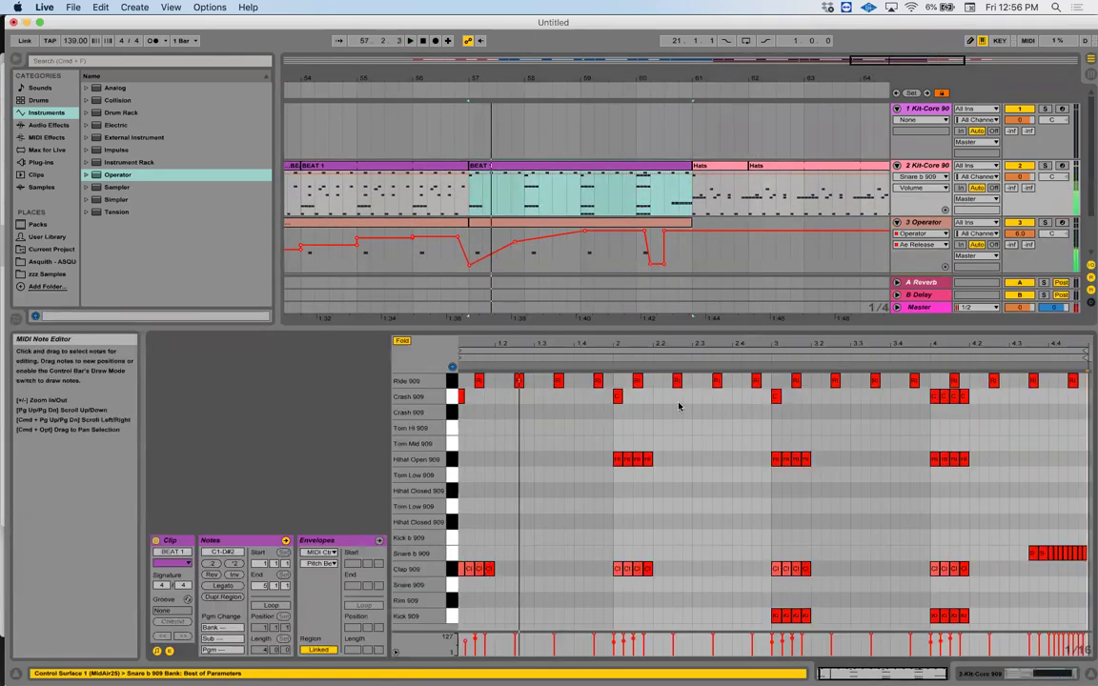
pyautogui.press('space')
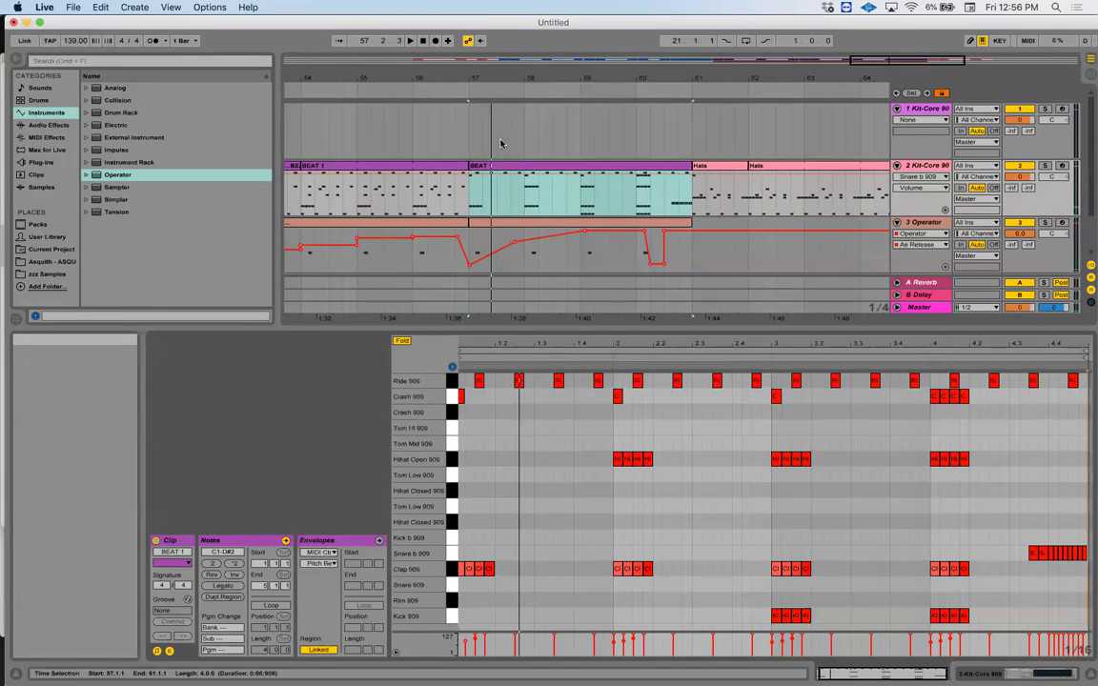
pyautogui.moveTo(503, 81); pyautogui.dragTo(424, 200)
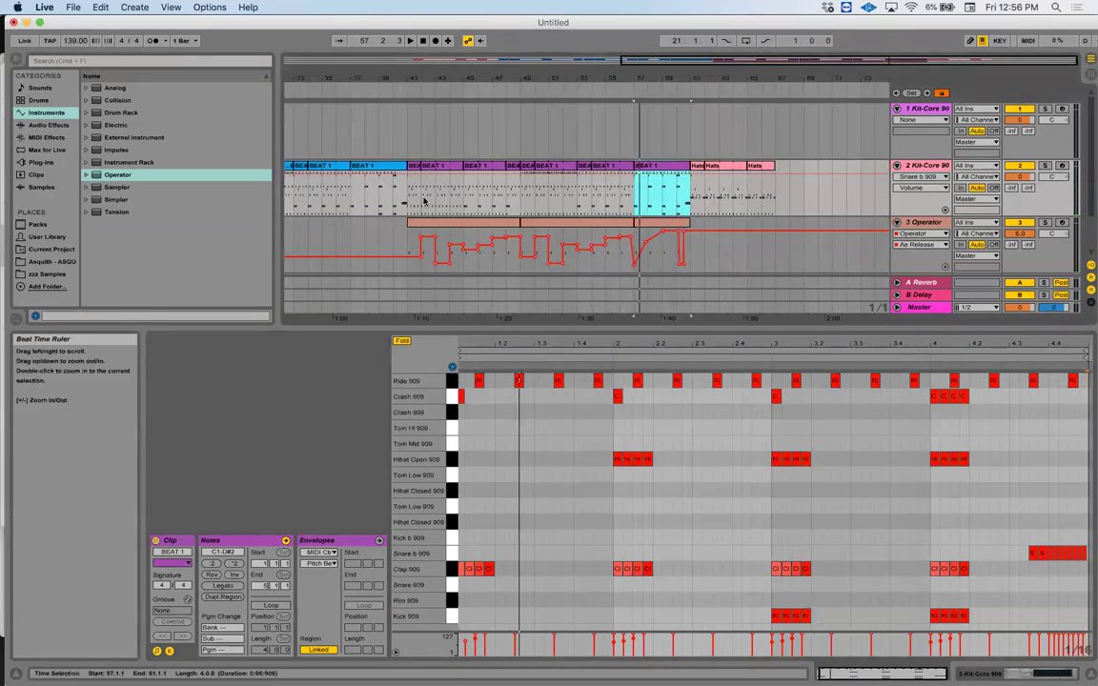
pyautogui.click(355, 191)
pyautogui.press('space')
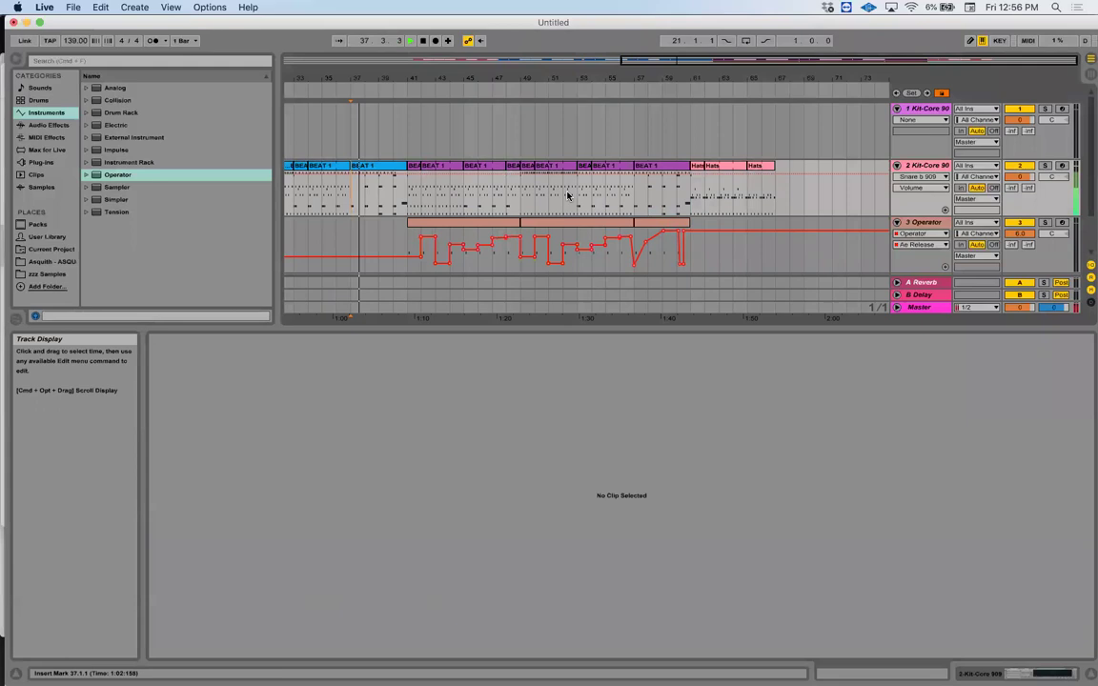
# Move the ride notes of the bar 57 BEAT 1 clip to Snare b 909, starting at 1.1.1, and audition them
pyautogui.click(648, 168)
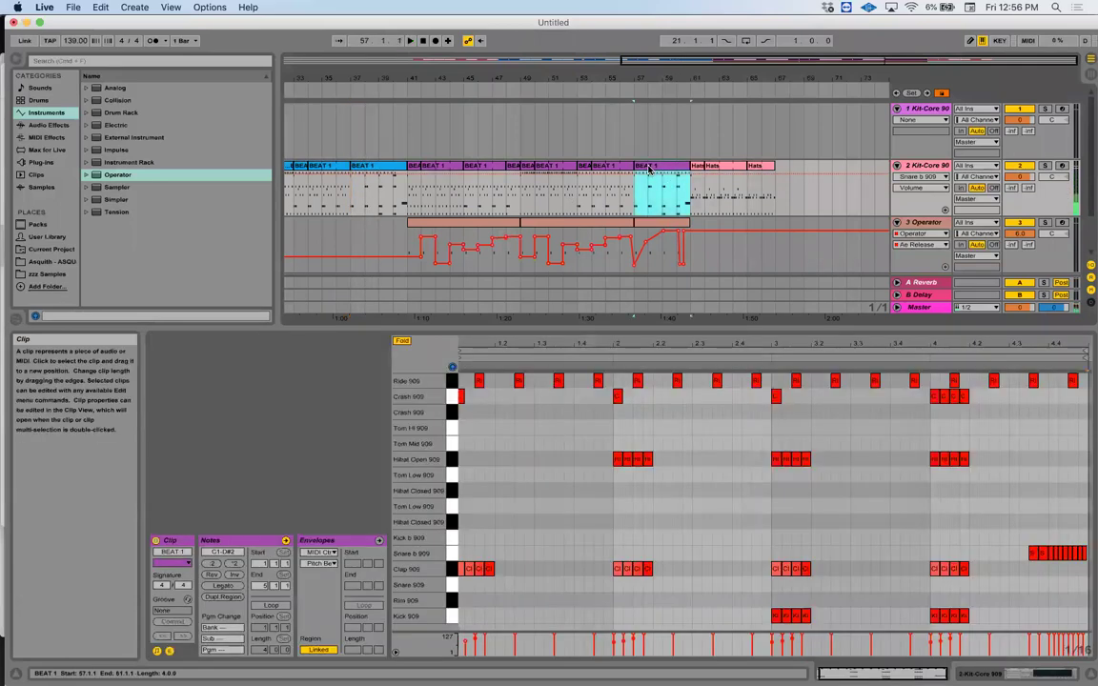
pyautogui.click(560, 396)
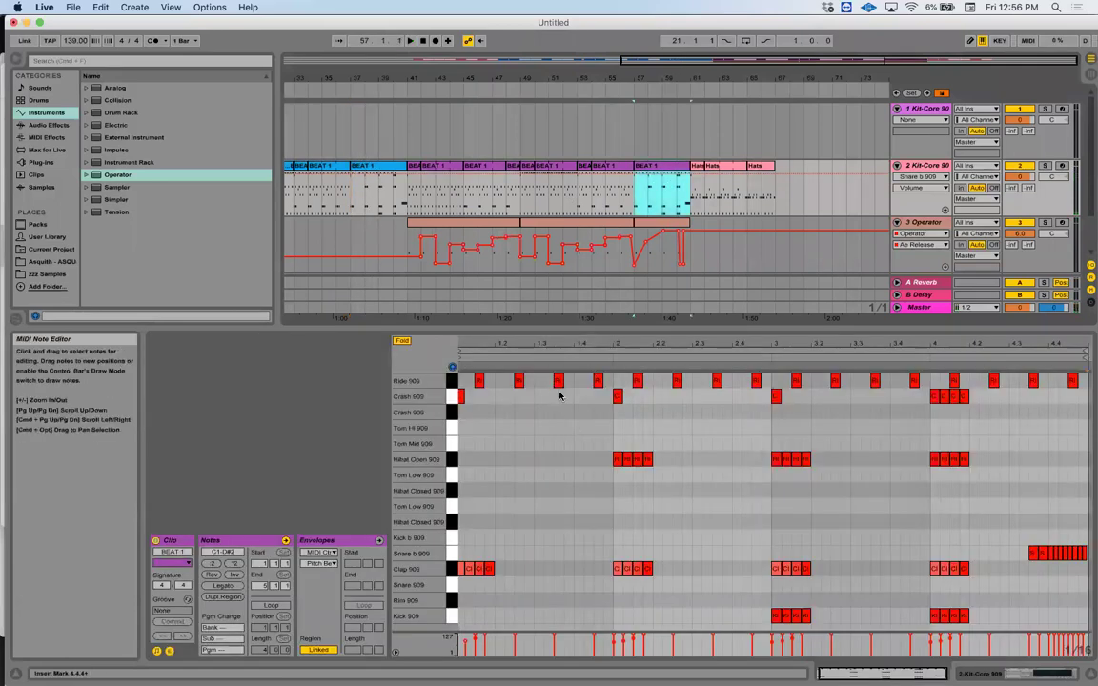
pyautogui.click(455, 460)
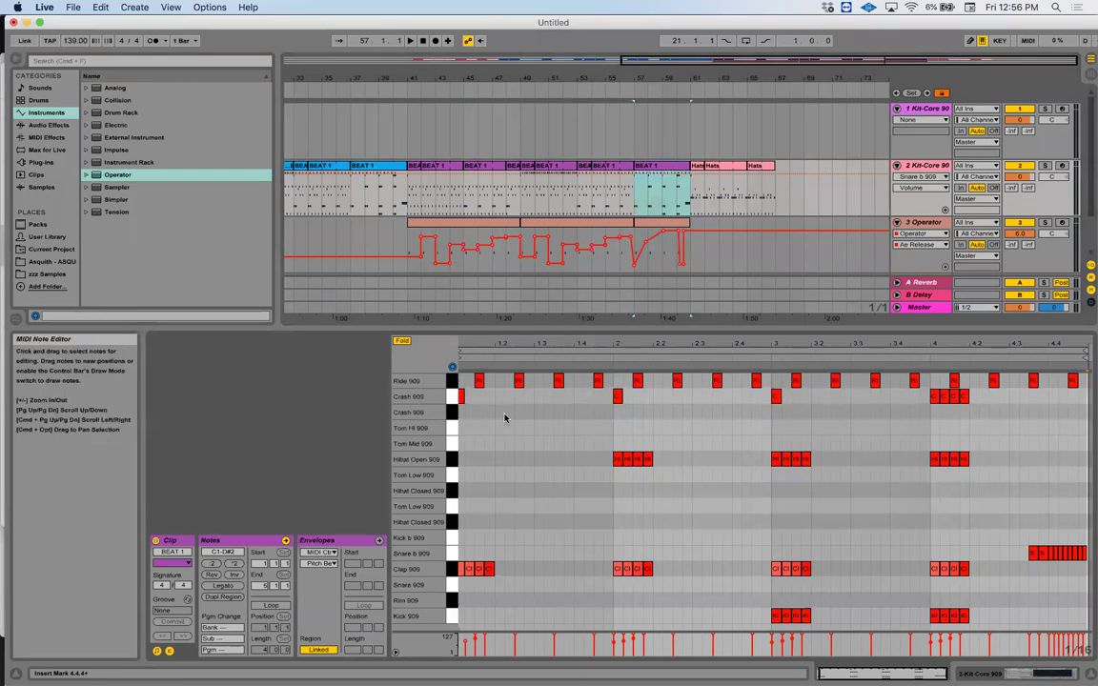
pyautogui.moveTo(463, 375); pyautogui.dragTo(1056, 559)
pyautogui.press('space')
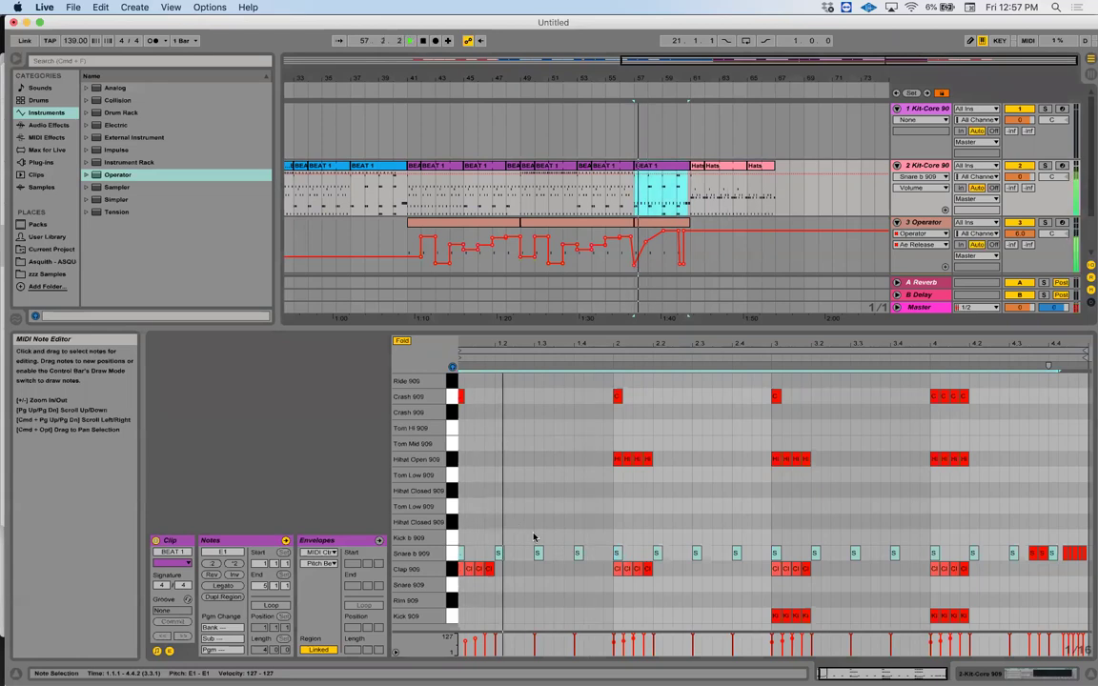
# Delete the Snare b 909 notes from beat 1.2 through beat 4.2 and play the clip
pyautogui.moveTo(479, 539); pyautogui.dragTo(975, 549)
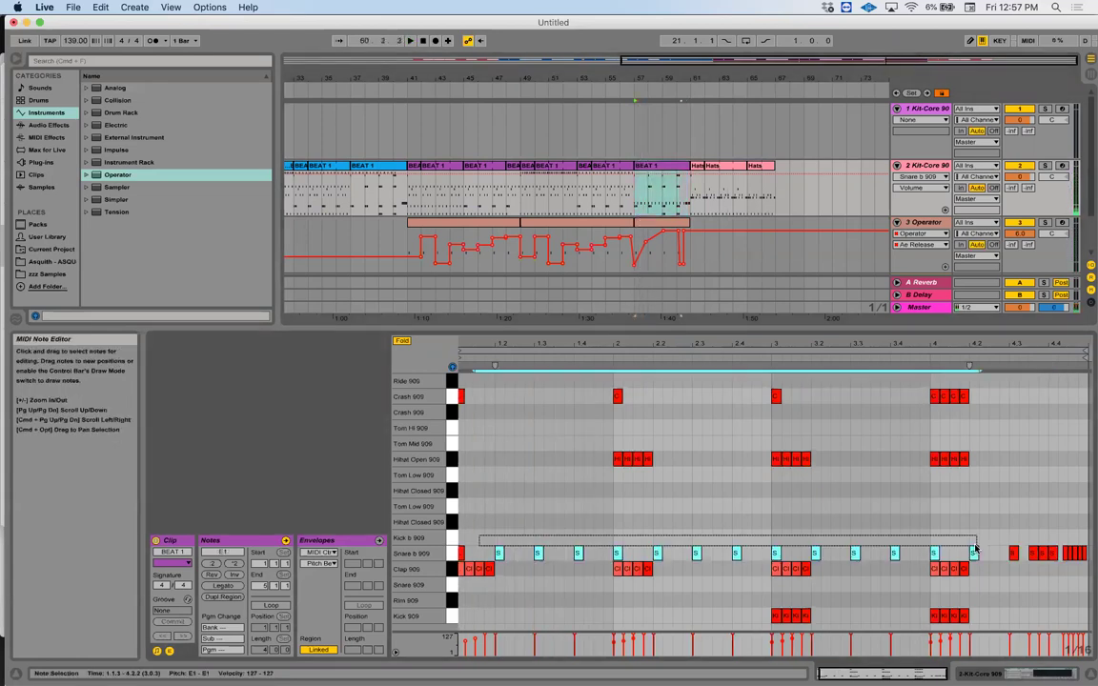
pyautogui.press('Delete')
pyautogui.press('space')
# Add Snare b 909 notes at 1.2.4, 1.3.1, 1.3.2, 1.4.1 and 1.4.3 and audition them
pyautogui.doubleClick(530, 555)
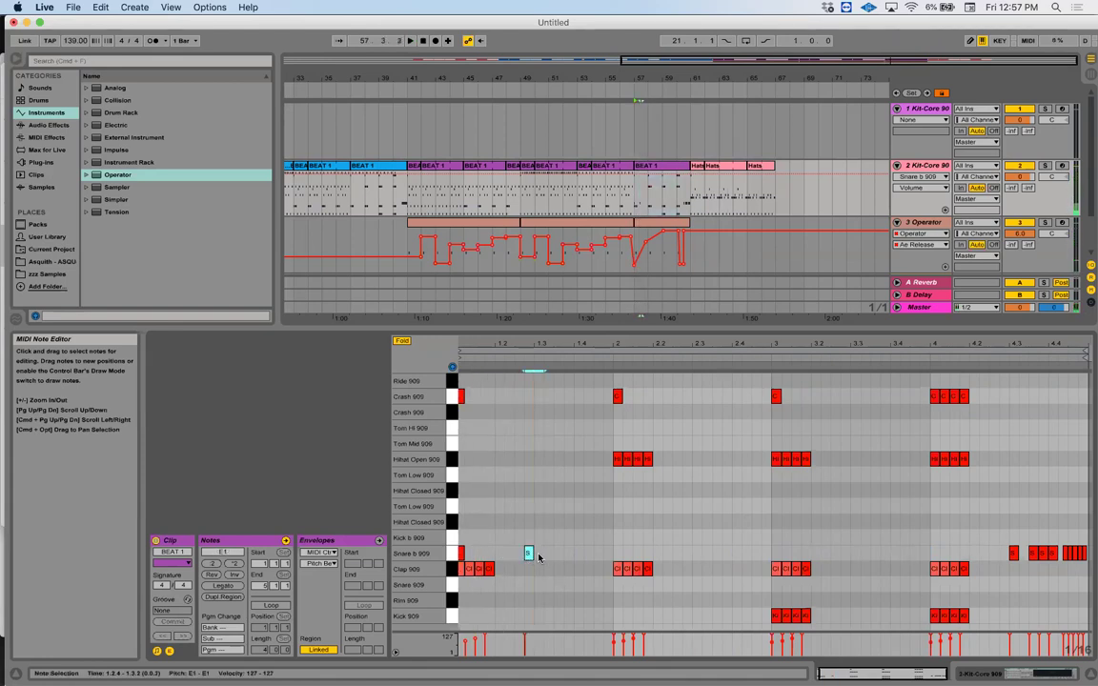
pyautogui.doubleClick(545, 555)
pyautogui.doubleClick(536, 554)
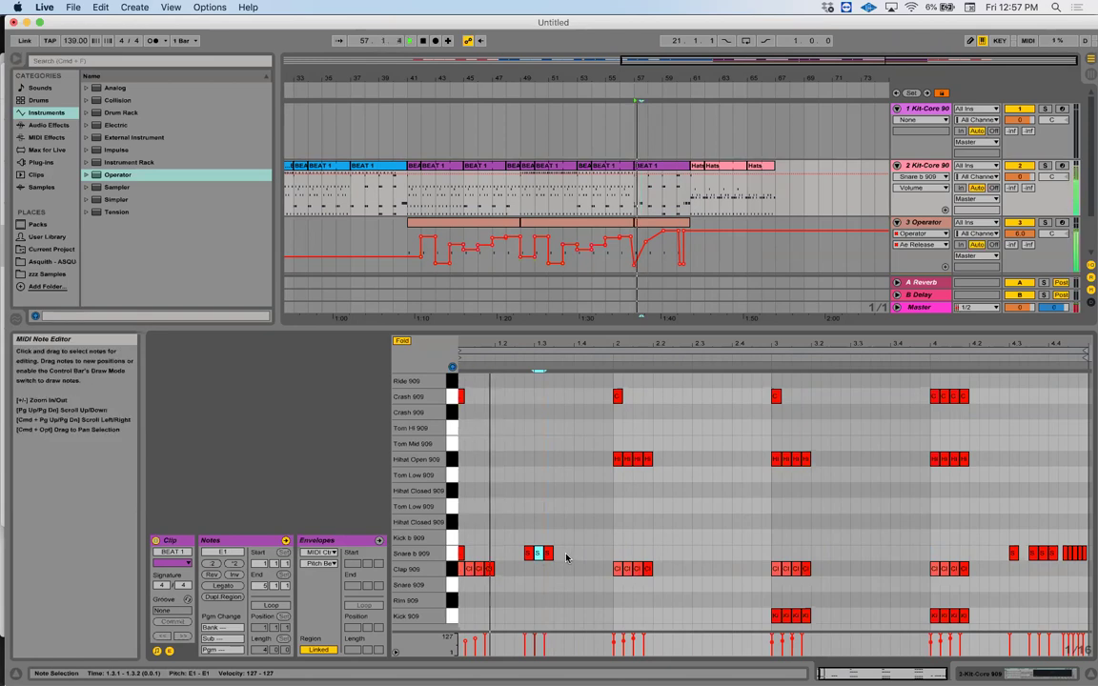
pyautogui.doubleClick(569, 555)
pyautogui.press('Right')
pyautogui.doubleClick(598, 554)
pyautogui.press('space')
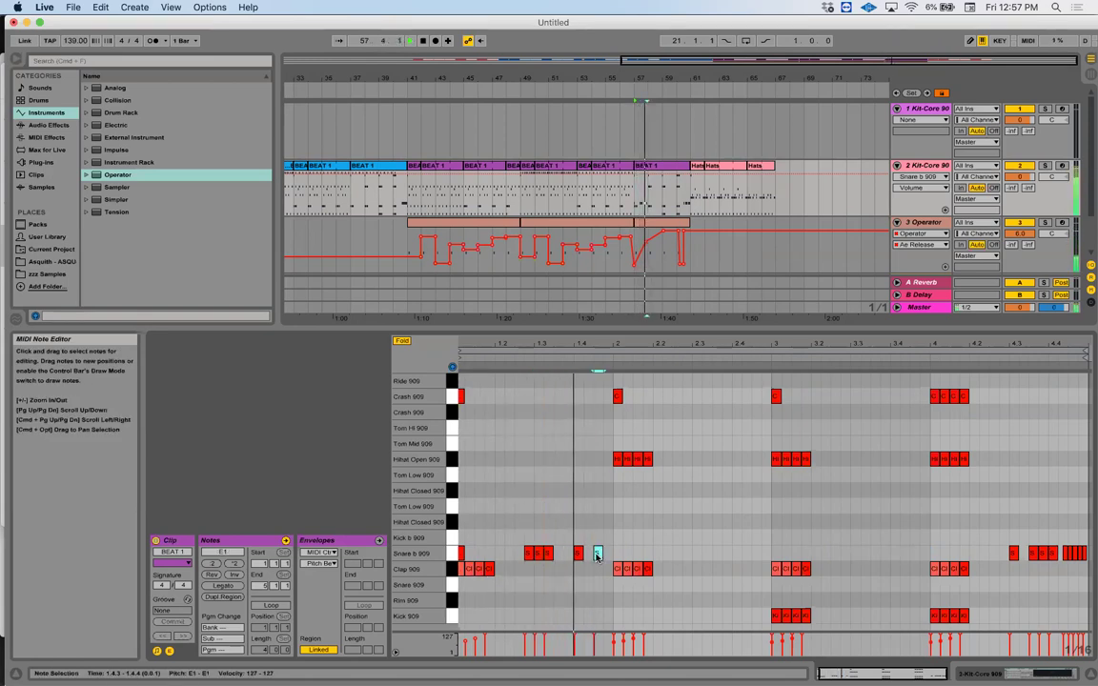
# Shift the last two new snare notes two sixteenths earlier and the three-note cluster one sixteenth earlier, to 1.2.3
pyautogui.keyDown('shift'); pyautogui.click(578, 555); pyautogui.keyUp('shift')
pyautogui.press('Left')
pyautogui.press('Left')
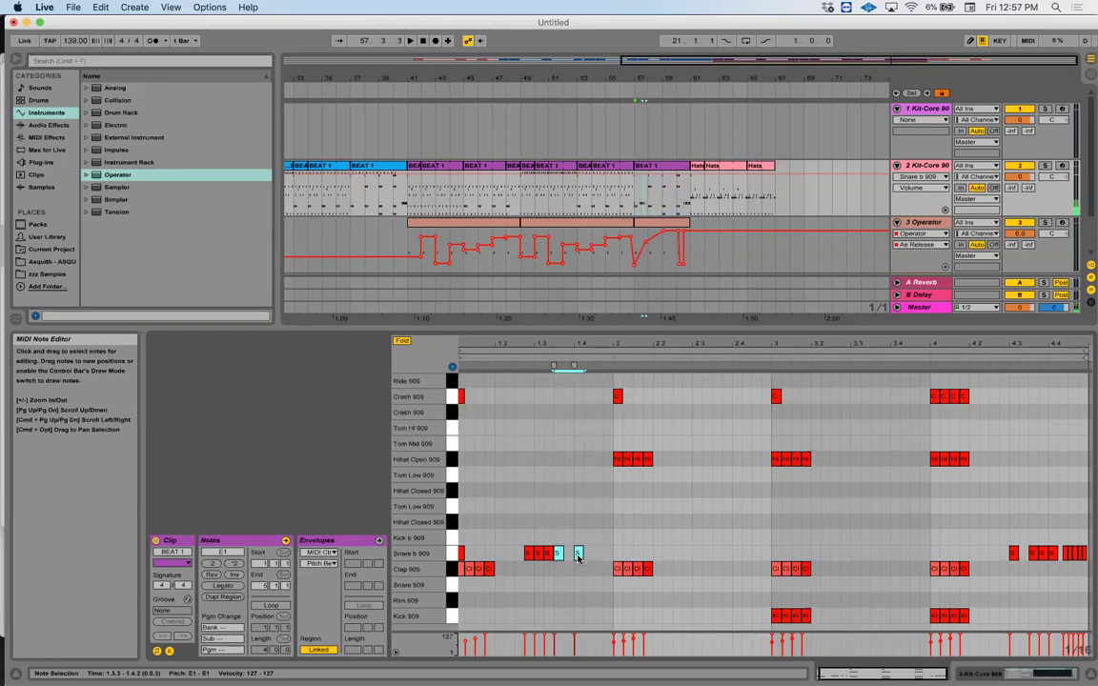
pyautogui.moveTo(521, 547); pyautogui.dragTo(547, 562)
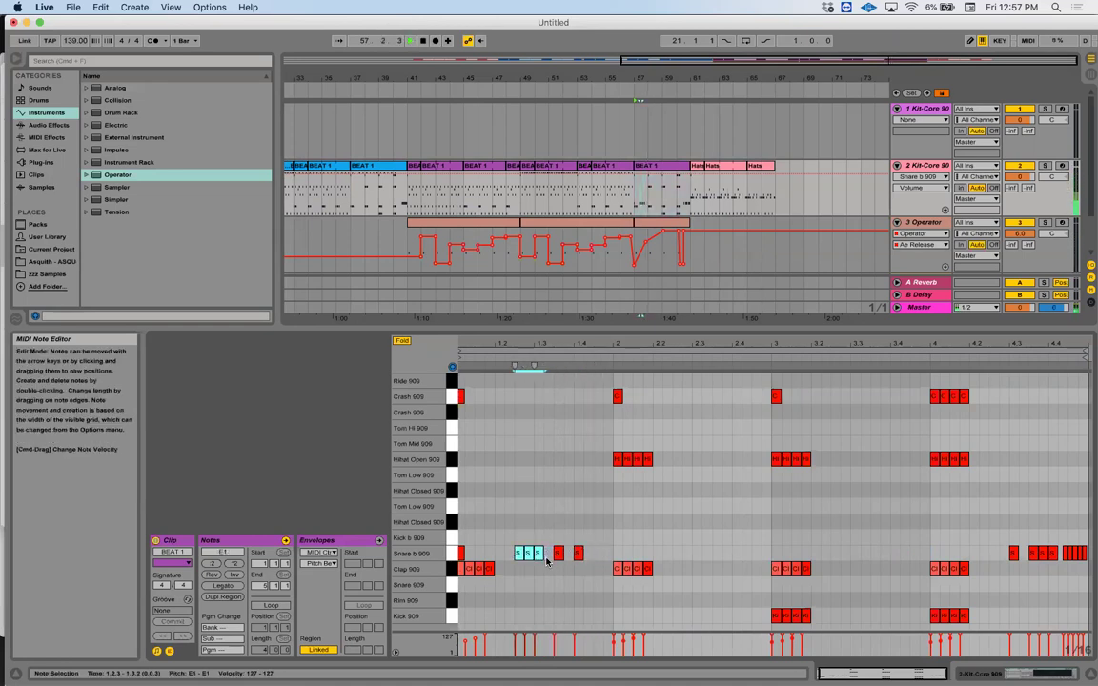
# Duplicate the bar 1 snare pattern into bar 2, copy the bar 2 notes to Hihat Closed 909 and audition them
pyautogui.moveTo(620, 556); pyautogui.dragTo(456, 549)
pyautogui.press('super+d')
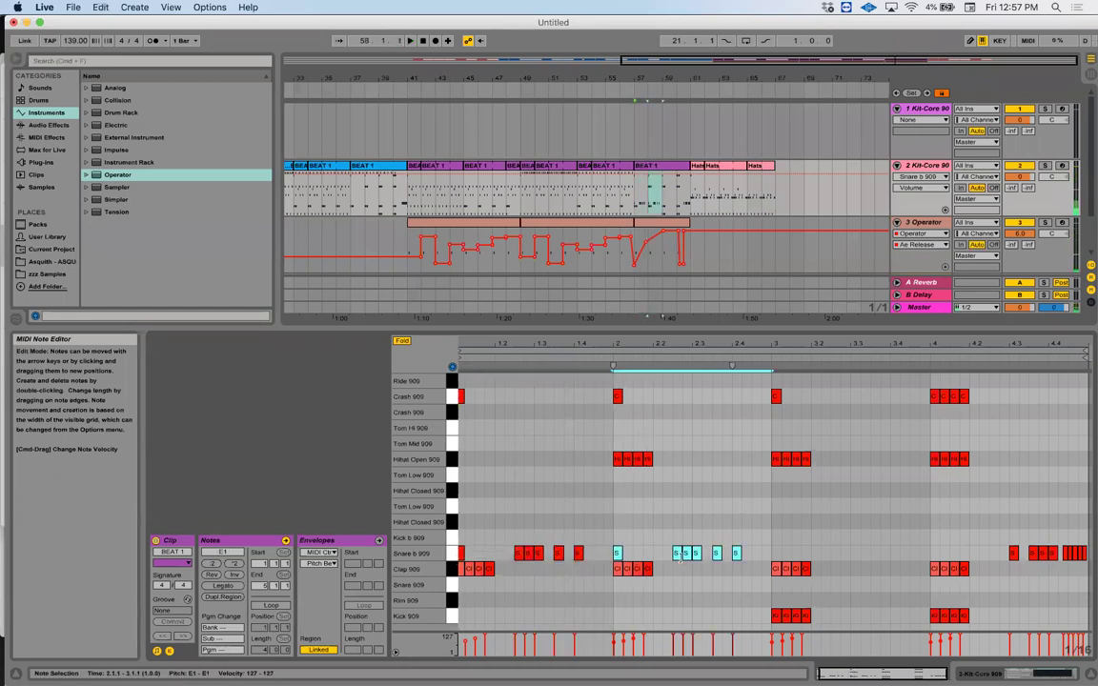
pyautogui.moveTo(685, 560); pyautogui.dragTo(688, 493)
pyautogui.press('space')
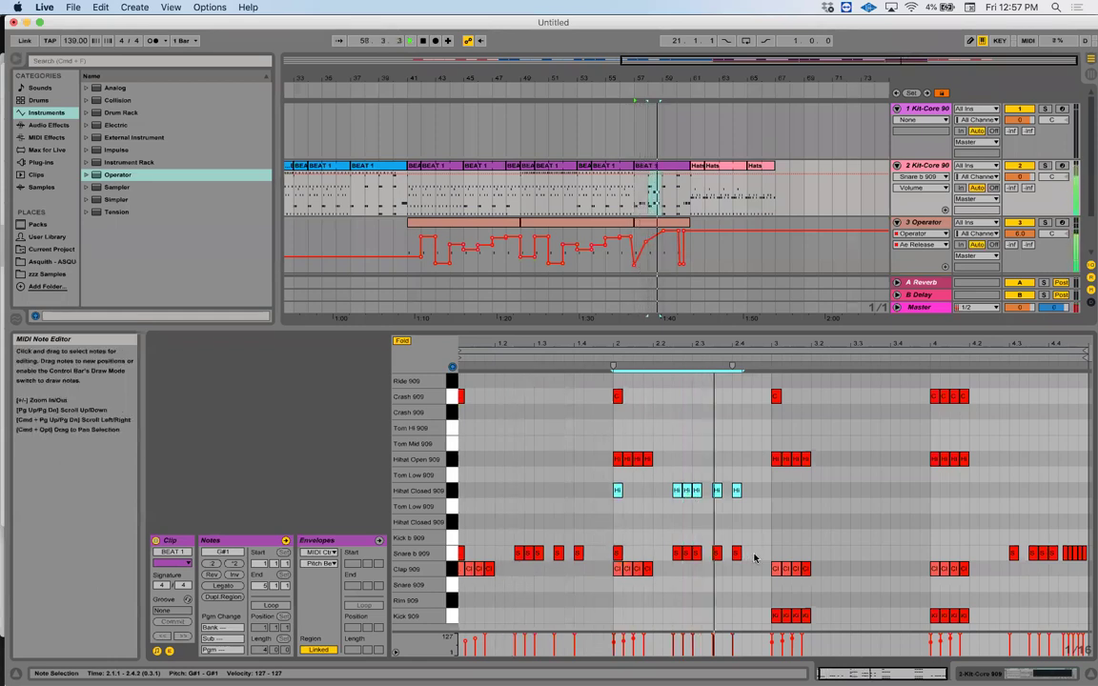
# Duplicate bar 2's snare and closed hat notes into bar 3 and raise all copied hats except the first to Hihat Open 909
pyautogui.moveTo(772, 561); pyautogui.dragTo(613, 493)
pyautogui.press('super+d')
pyautogui.keyDown('shift'); pyautogui.click(778, 490); pyautogui.keyUp('shift')
pyautogui.press('Up')
pyautogui.press('Up')
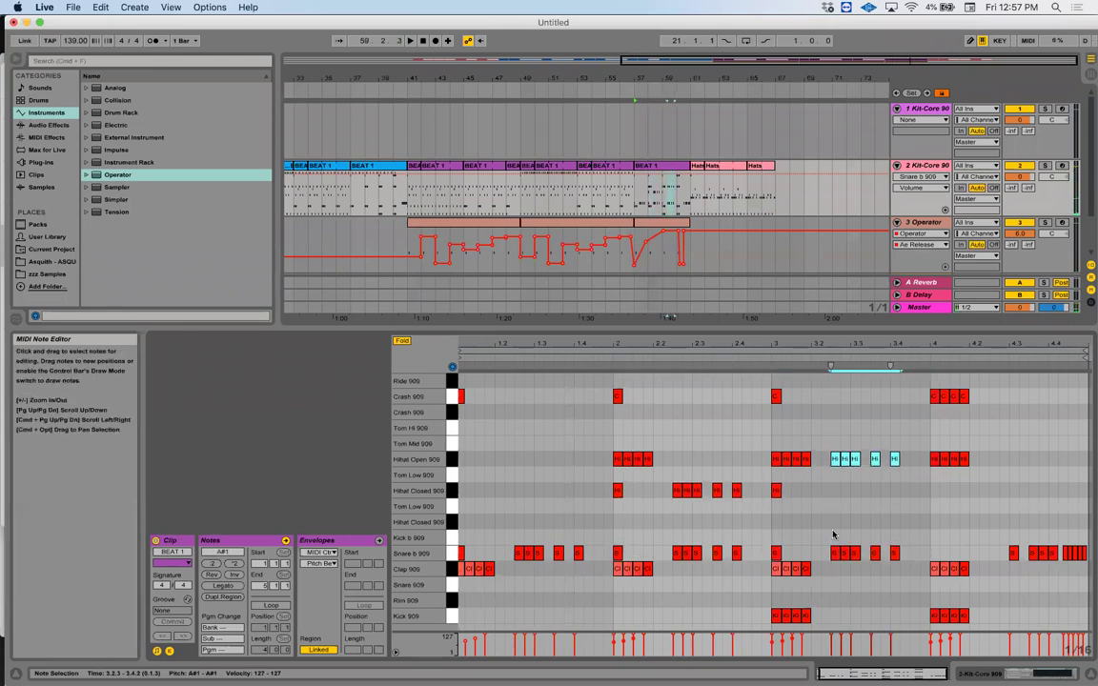
# Audition the bar 3 pattern and delete the Snare b 909 roll at the end of bar 4
pyautogui.moveTo(775, 478); pyautogui.dragTo(907, 559)
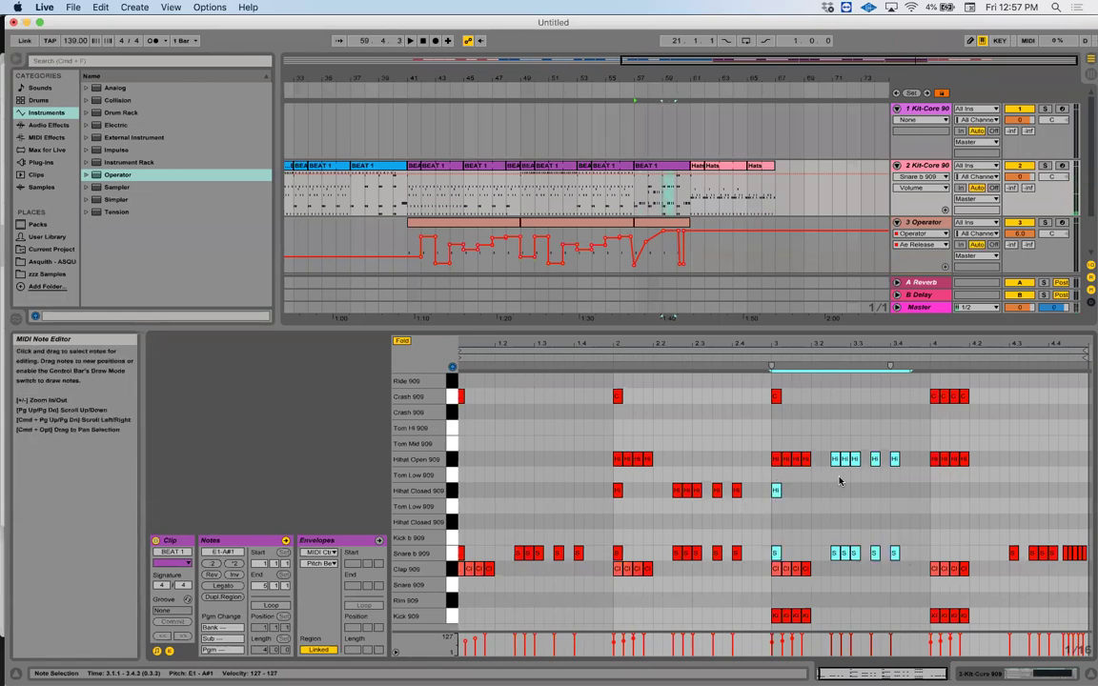
pyautogui.press('space')
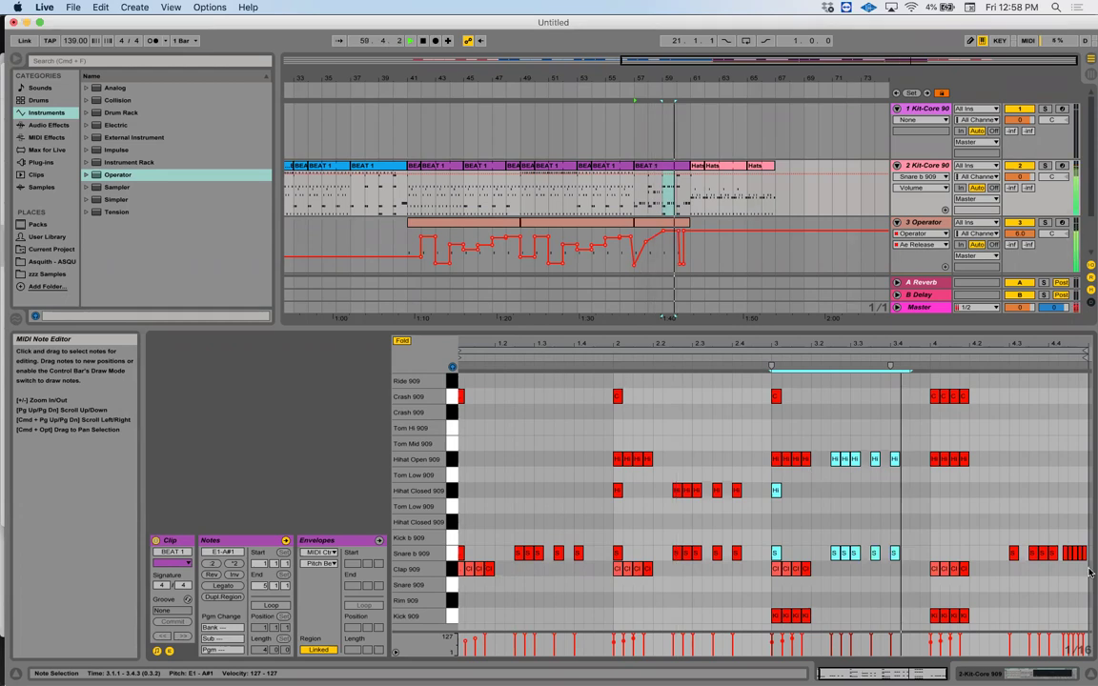
pyautogui.moveTo(1089, 572); pyautogui.dragTo(995, 527)
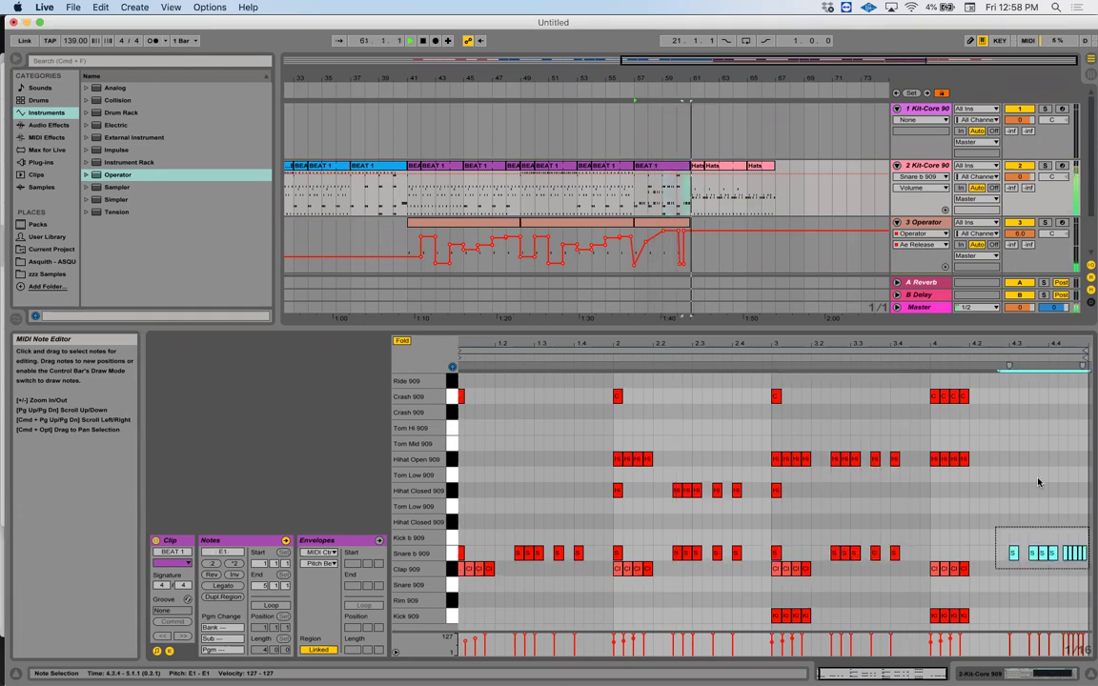
pyautogui.press('Delete')
pyautogui.press('space')
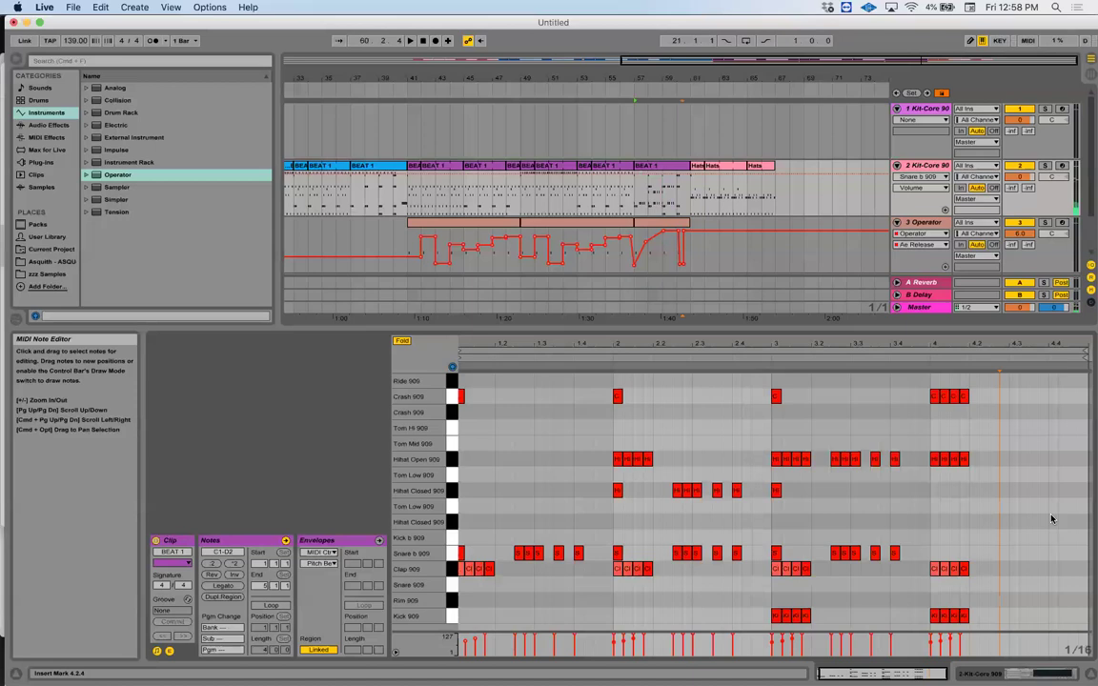
# Duplicate the snare and open hat notes from 3.2.3 through 3.4.1 into bar 4, starting at 4.2.3
pyautogui.click(1069, 578)
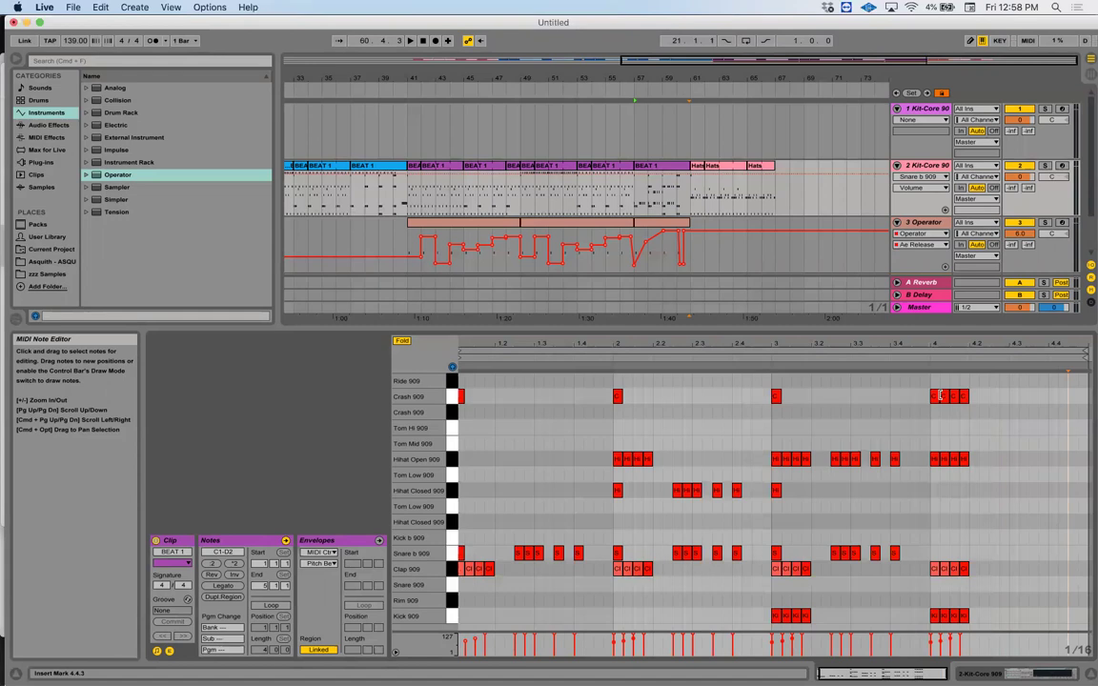
pyautogui.press('space')
pyautogui.click(835, 555)
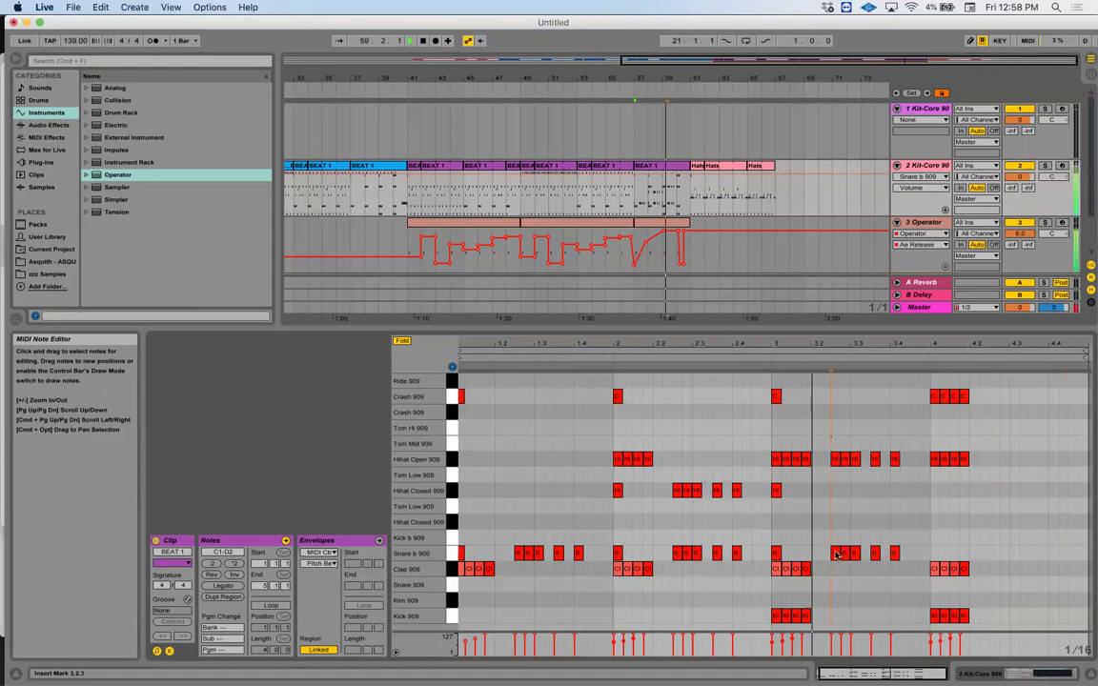
pyautogui.moveTo(835, 555); pyautogui.dragTo(896, 467)
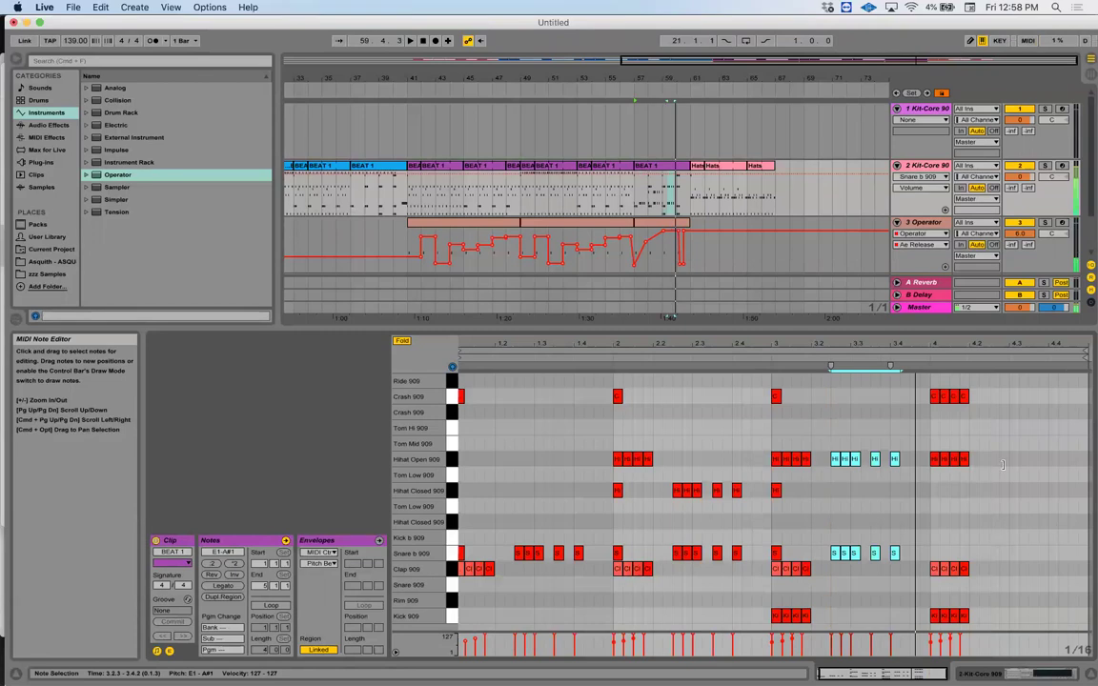
pyautogui.press('super+d')
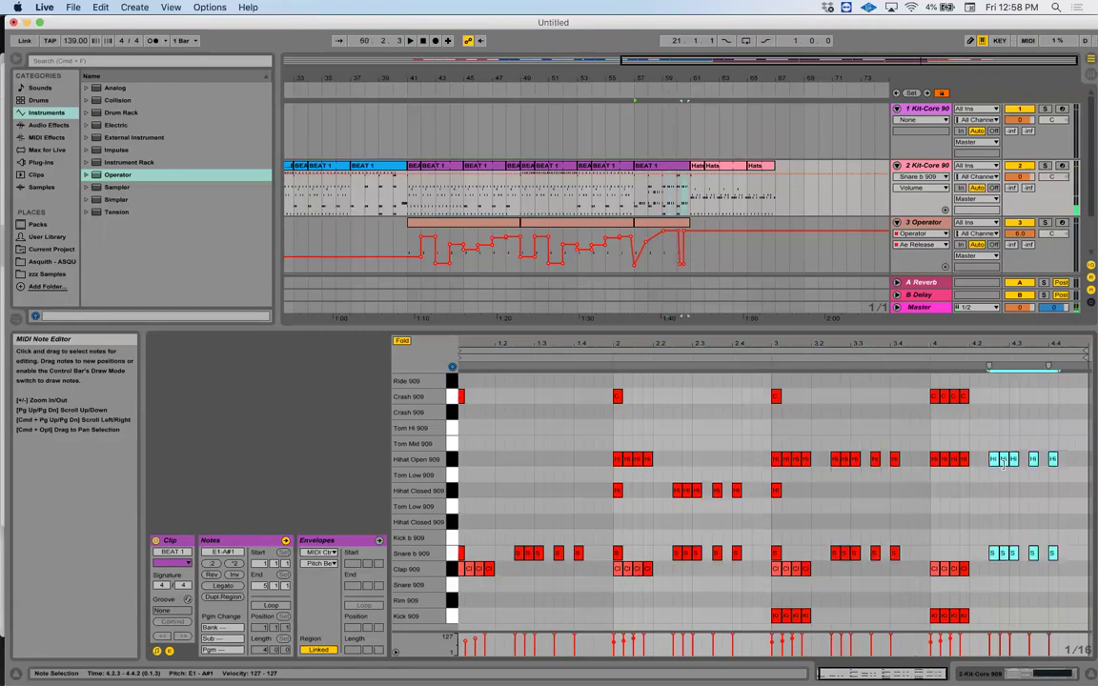
# Copy the five new bar 4 open hat notes to Crash 909 and play the clip from bar 57
pyautogui.click(1003, 464)
pyautogui.moveTo(1001, 412); pyautogui.dragTo(996, 405)
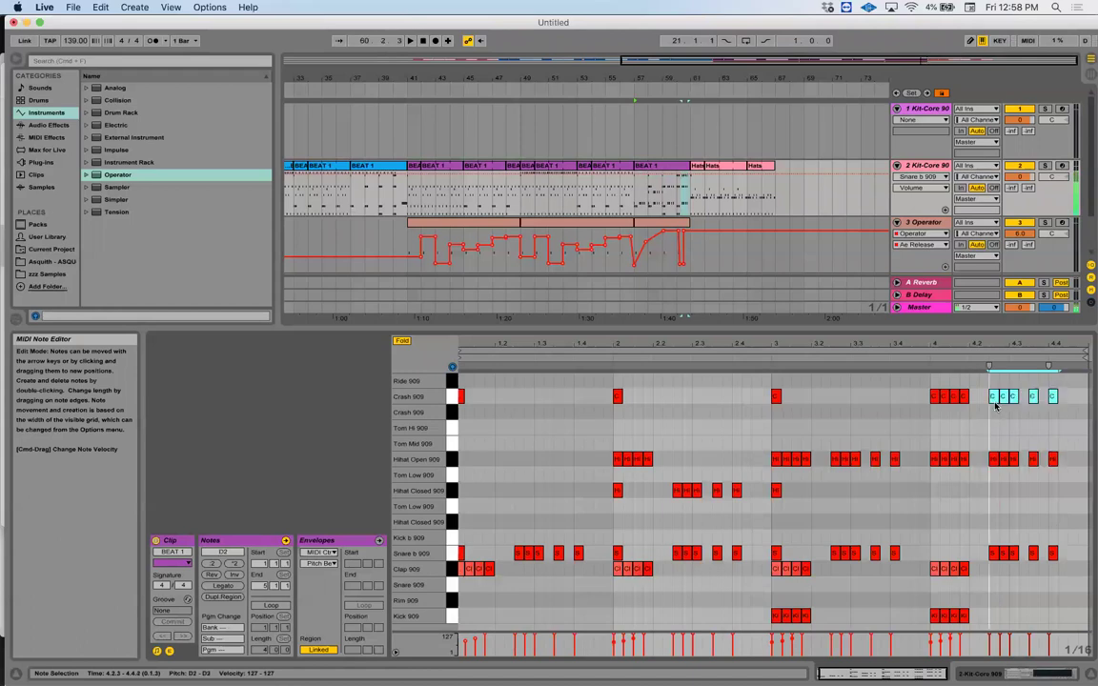
pyautogui.press('space')
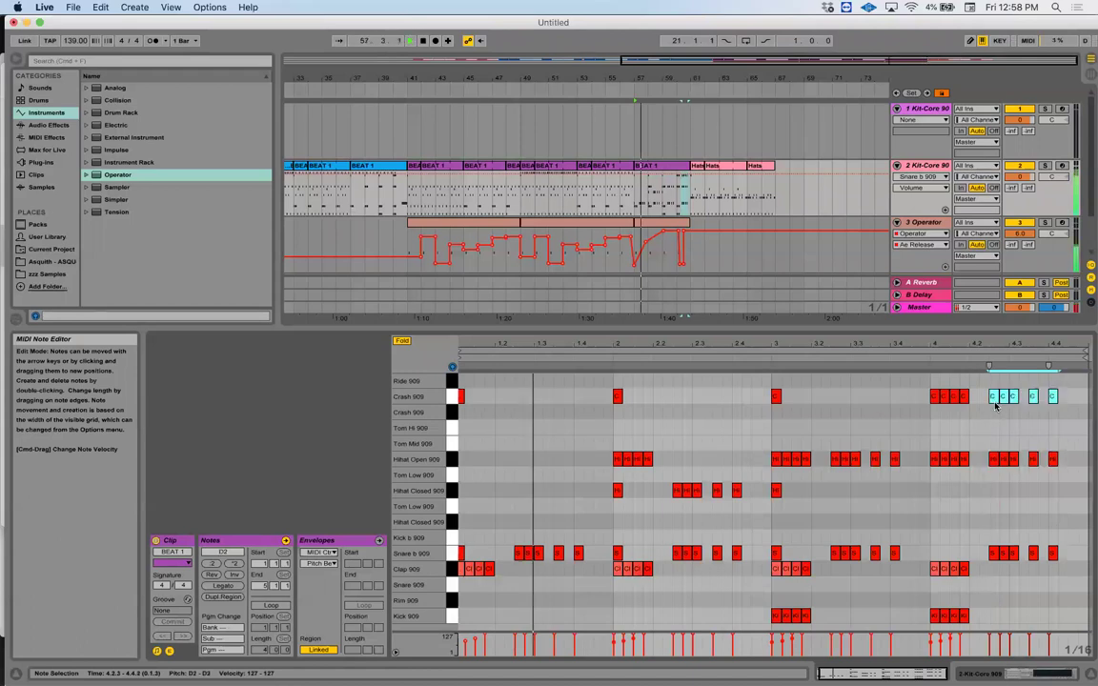
# Listen through the transition into the Hats clips at bars 61 and 62, and reopen the BEAT 1 clip at bar 57
pyautogui.click(735, 169)
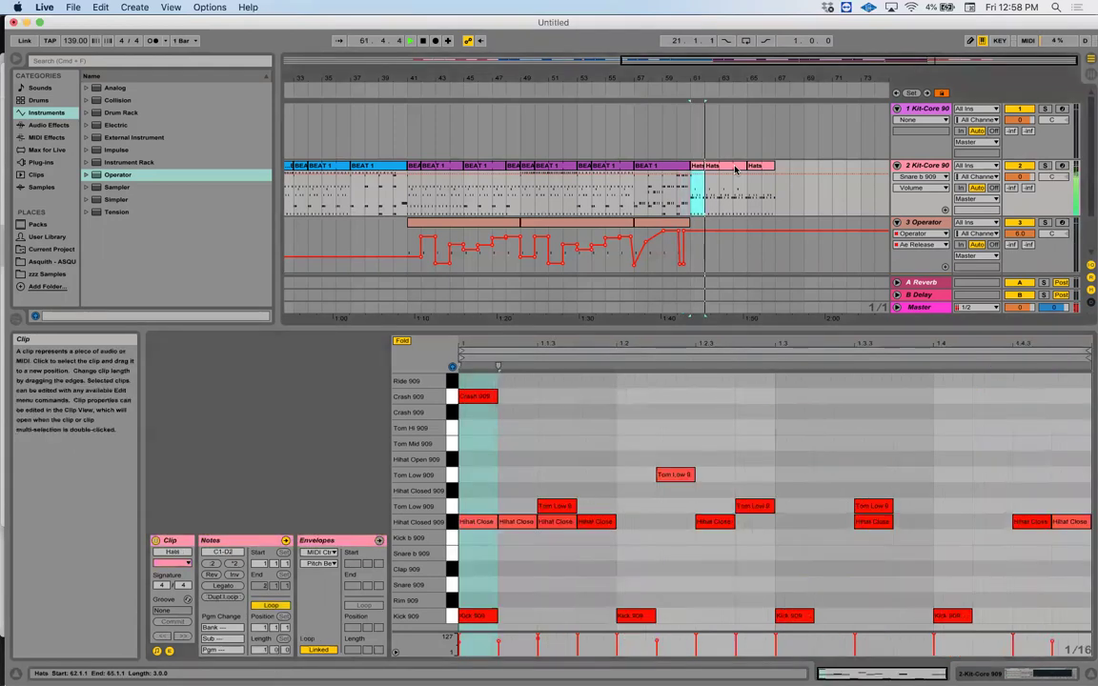
pyautogui.keyDown('shift'); pyautogui.click(711, 167); pyautogui.keyUp('shift')
pyautogui.press('space')
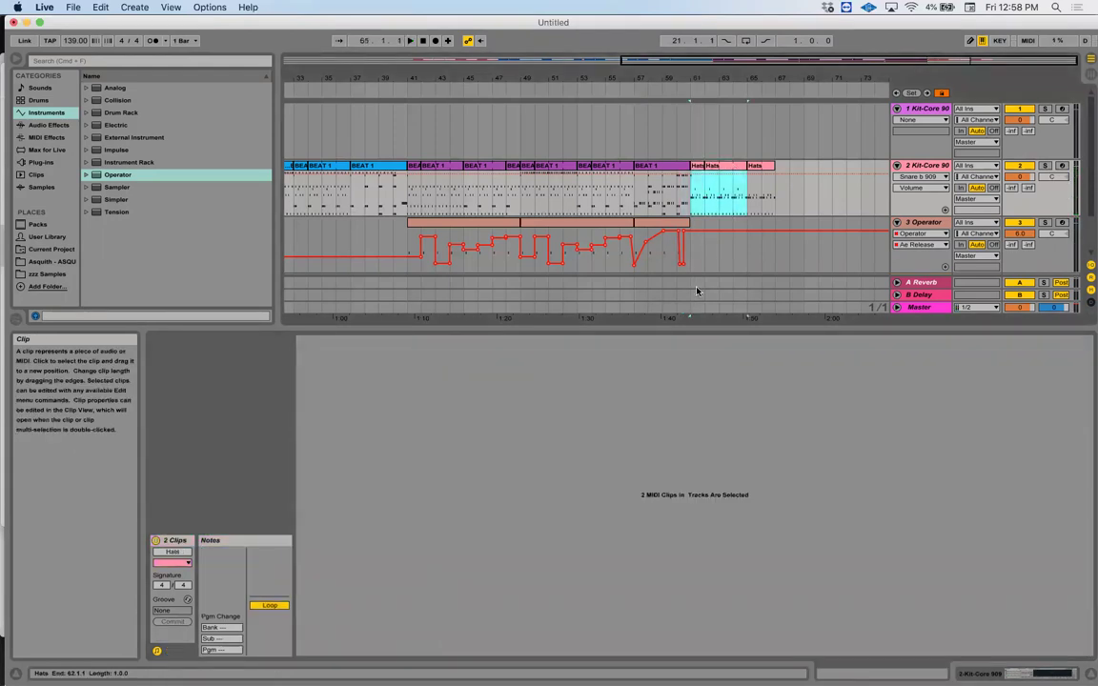
pyautogui.press('Left')
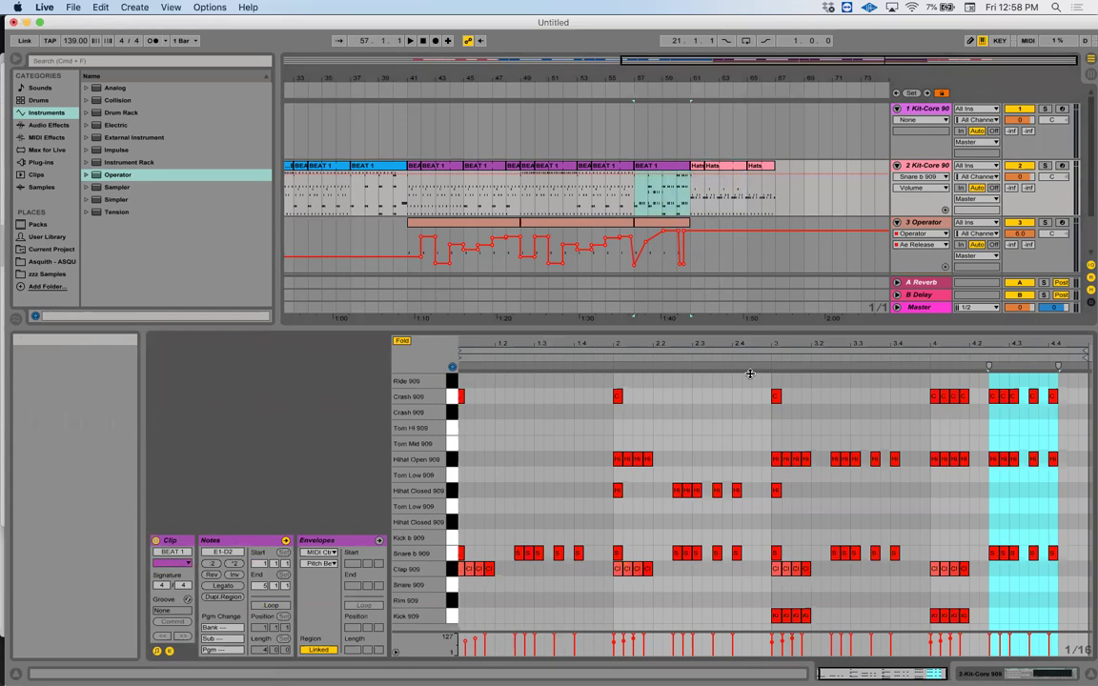
pyautogui.press('Return')
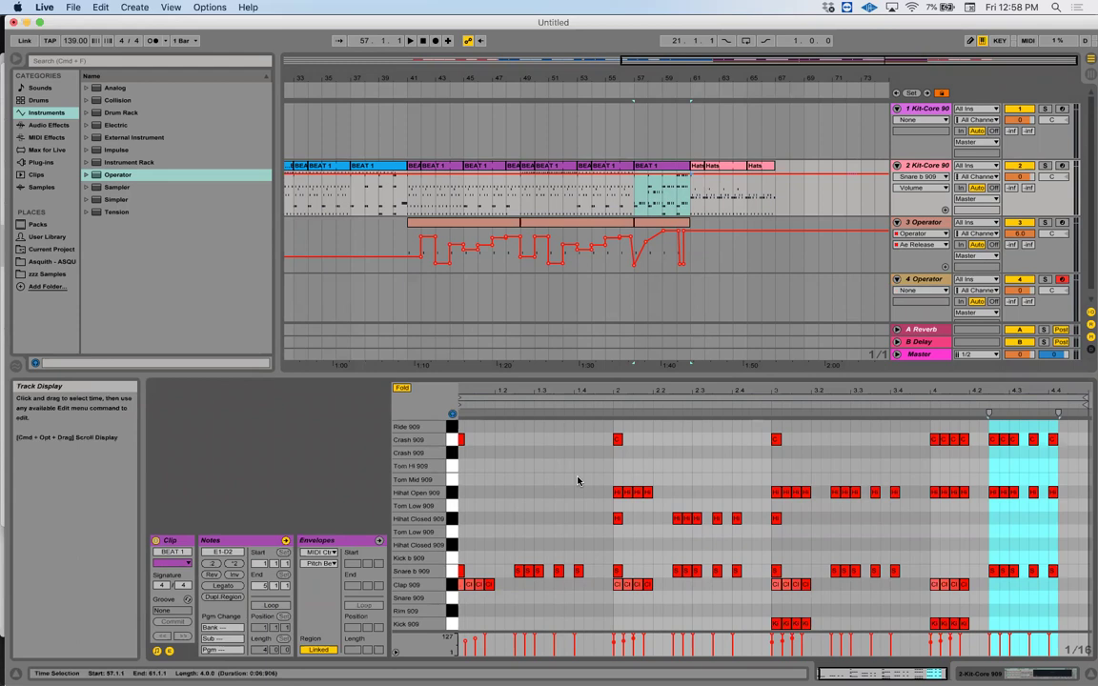
# Fill the first two beats of the bar 57 BEAT 1 clip with sixteenth Ride 909 notes, and select them
pyautogui.click(459, 495)
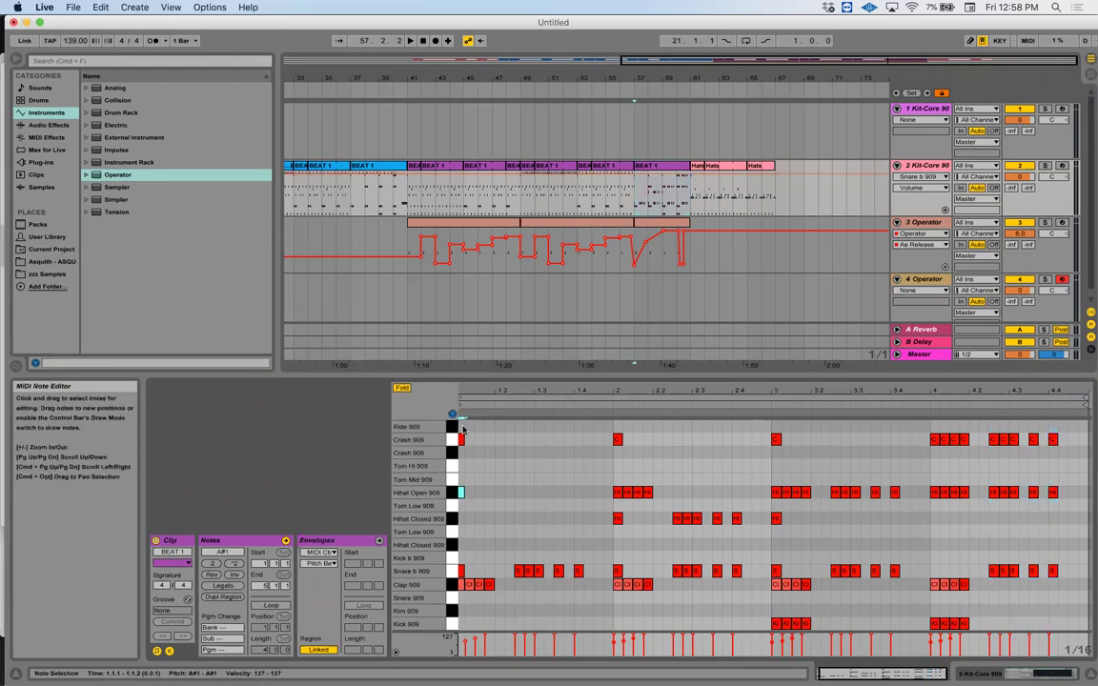
pyautogui.click(462, 427)
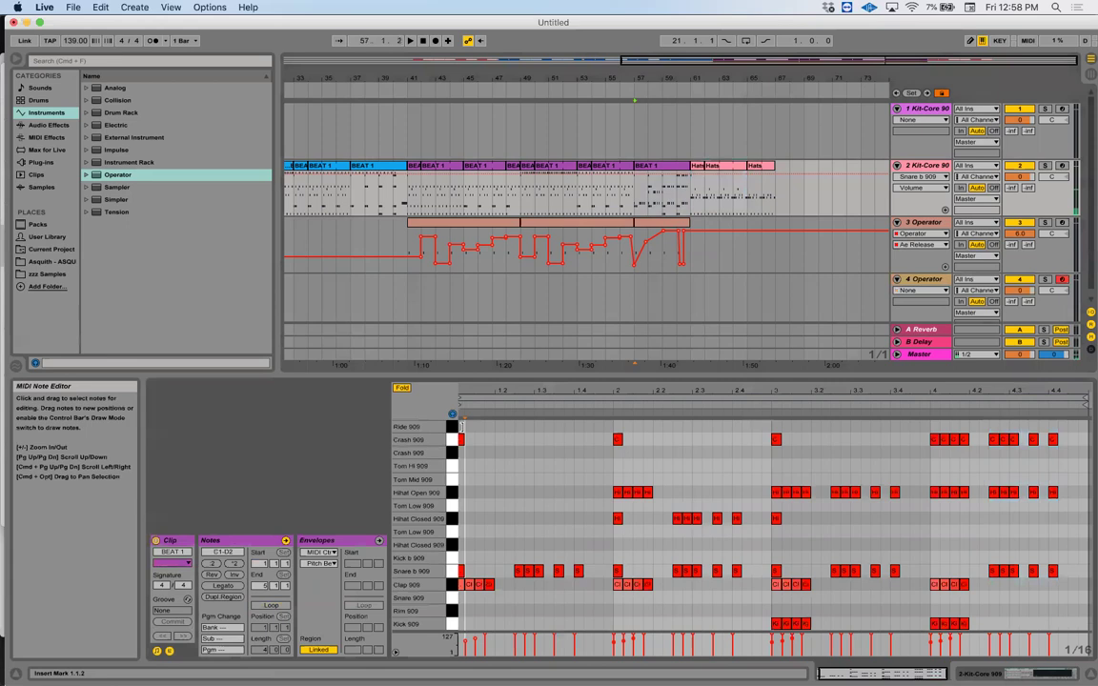
pyautogui.press('super+v')
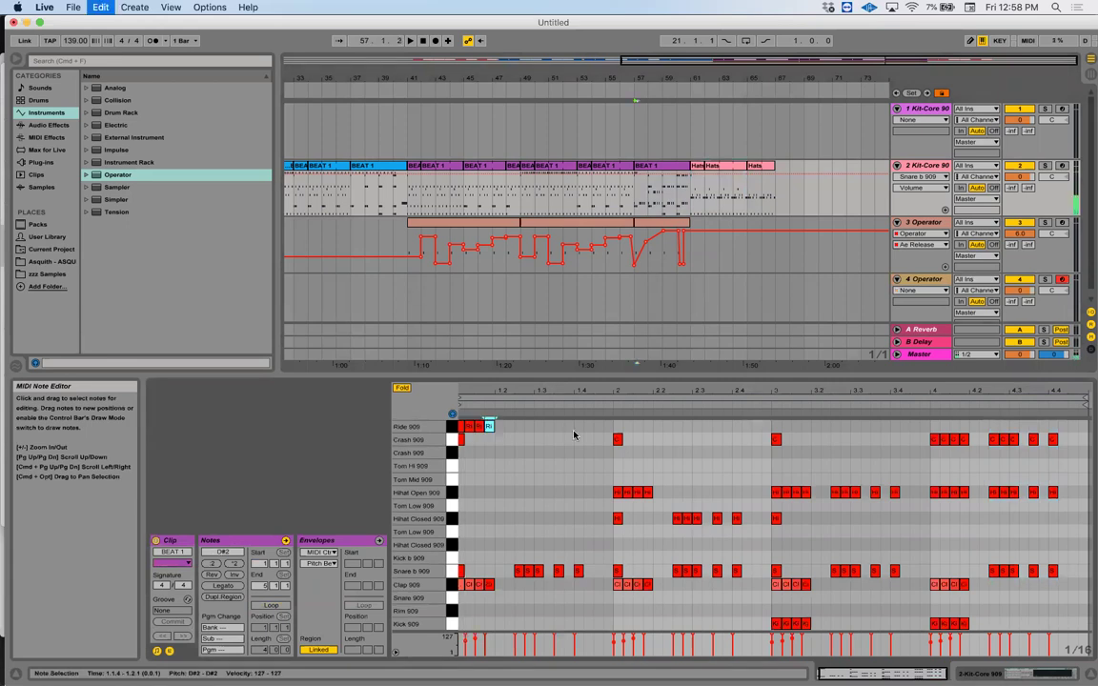
pyautogui.press('super+v')
pyautogui.moveTo(532, 421); pyautogui.dragTo(459, 439)
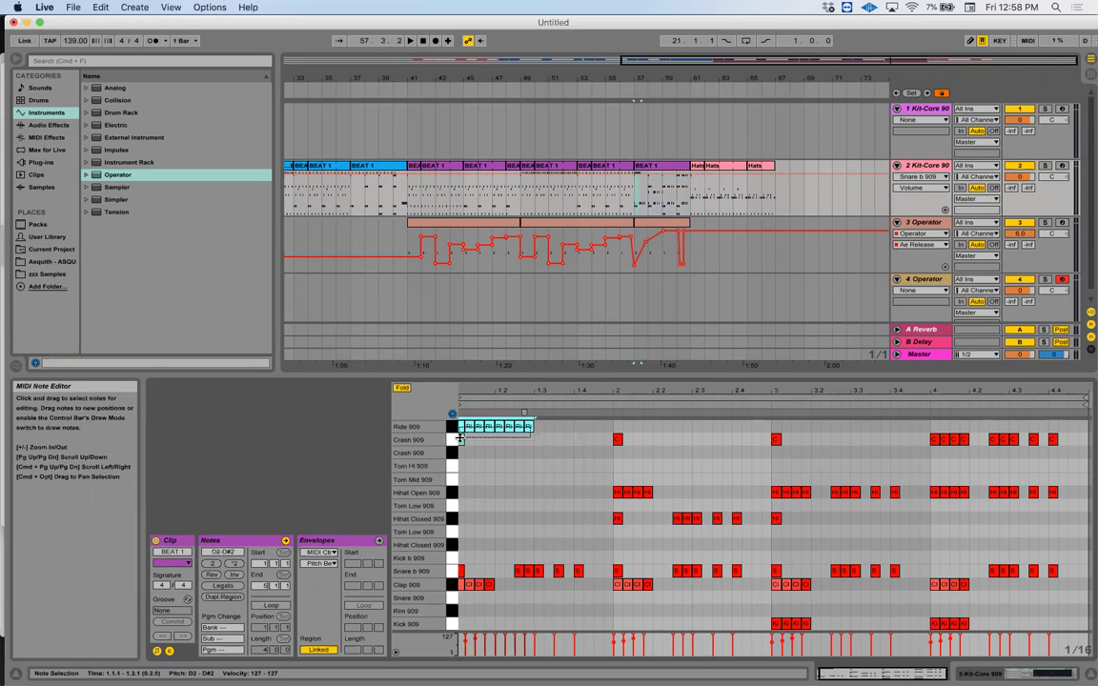
# Duplicate the two-beat Ride 909 pattern repeatedly to the end of bar 4, removing the extra copy beyond the clip end
pyautogui.press('super+d')
pyautogui.press('super+d')
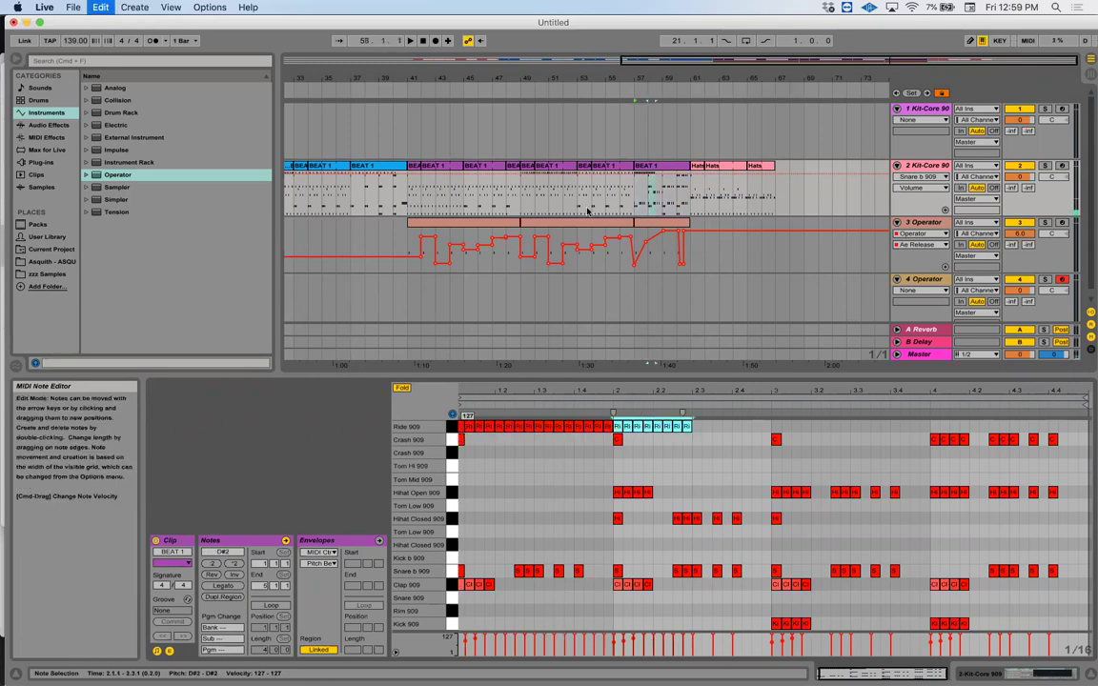
pyautogui.press('super+d')
pyautogui.press('super+d')
pyautogui.press('super+d')
pyautogui.press('super+d')
pyautogui.press('super+d')
pyautogui.press('super+d')
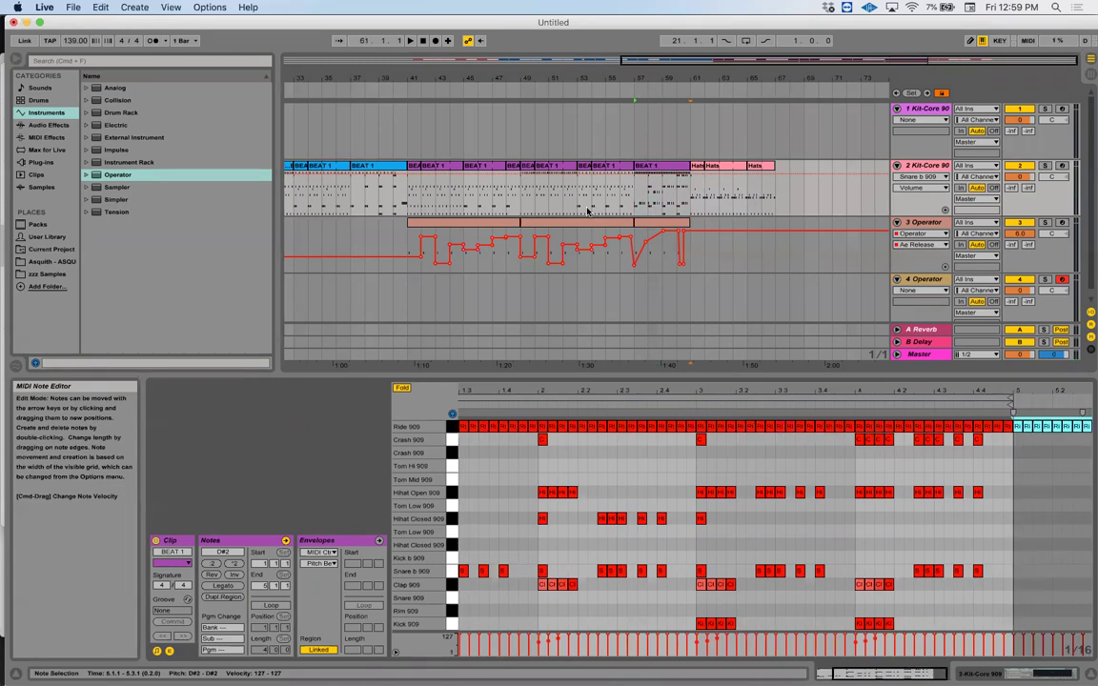
pyautogui.press('super+z')
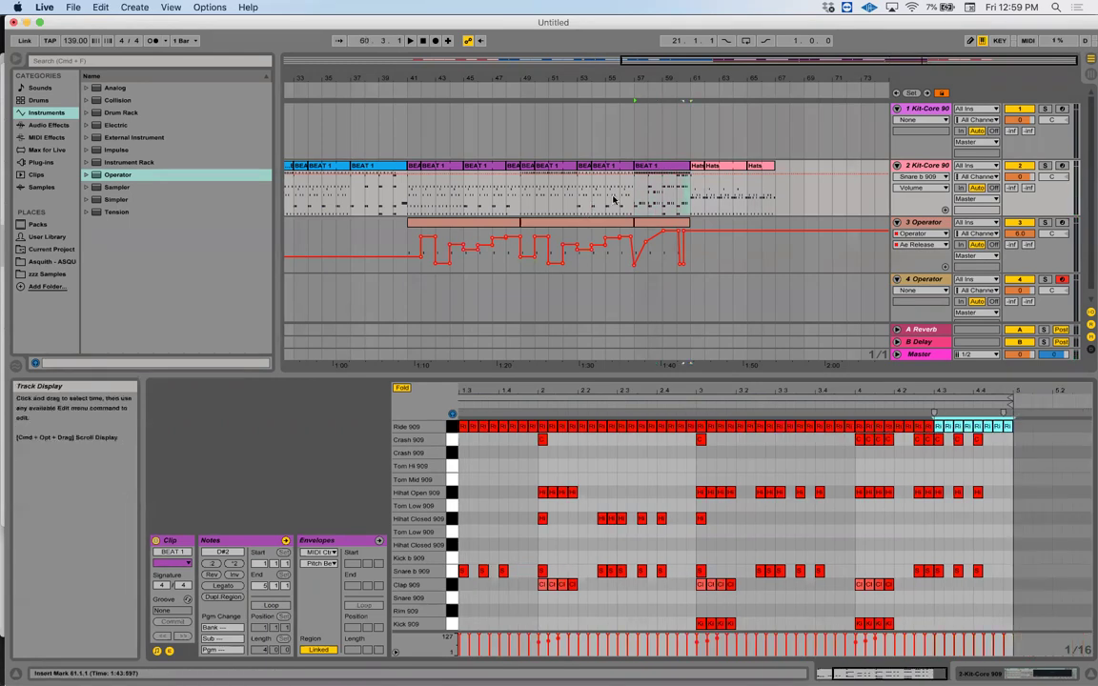
# Show Ride 909 Decay automation in its own lane, add a rising ramp from bar 57 to bar 60, and audition it
pyautogui.hotkey('shift', 'Tab')
pyautogui.press('space')
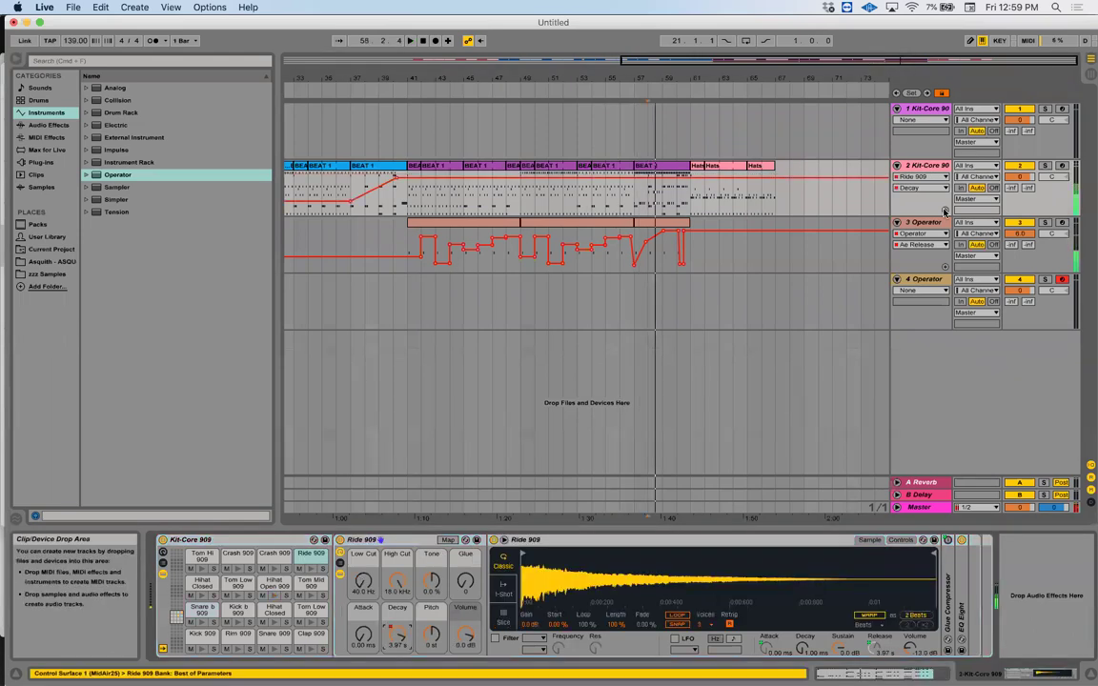
pyautogui.click(616, 235)
pyautogui.press('space')
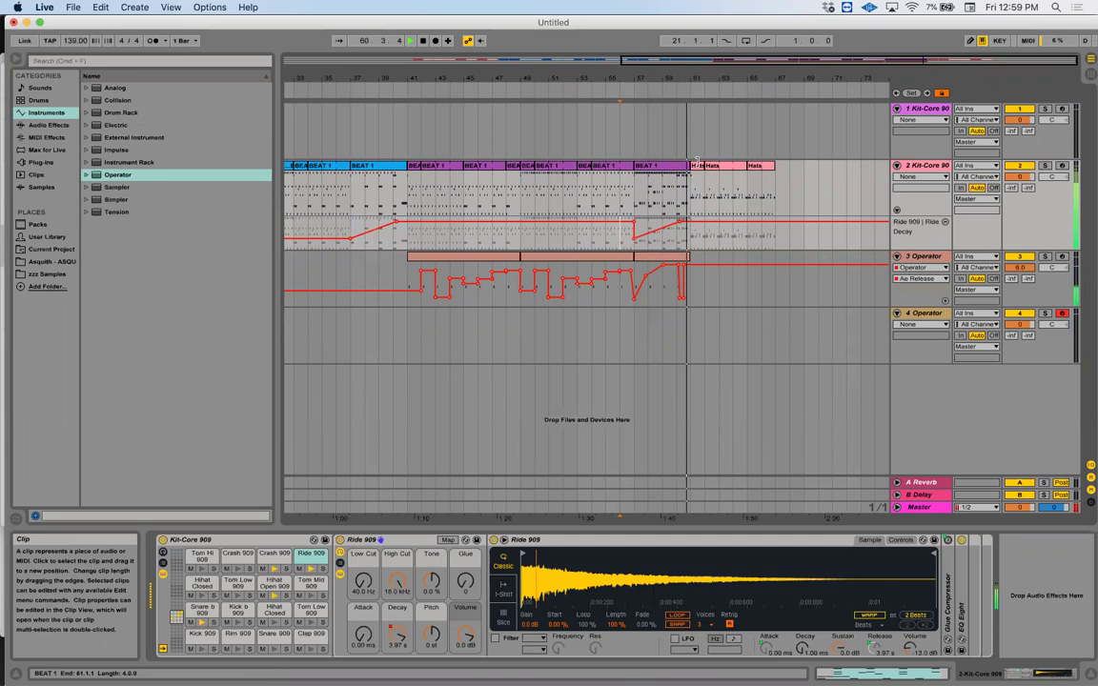
# Shorten the bar 57 BEAT 1 clip to end at about 60.4.1, and play the gap before the Hats clip
pyautogui.moveTo(690, 78); pyautogui.dragTo(698, 164)
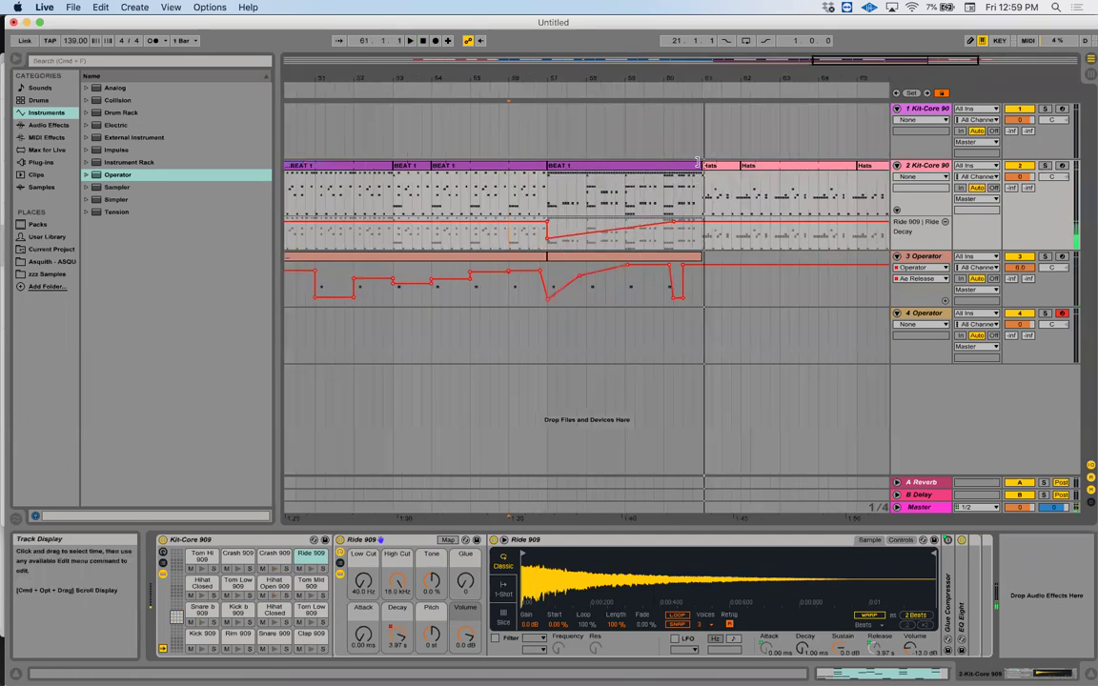
pyautogui.press('+')
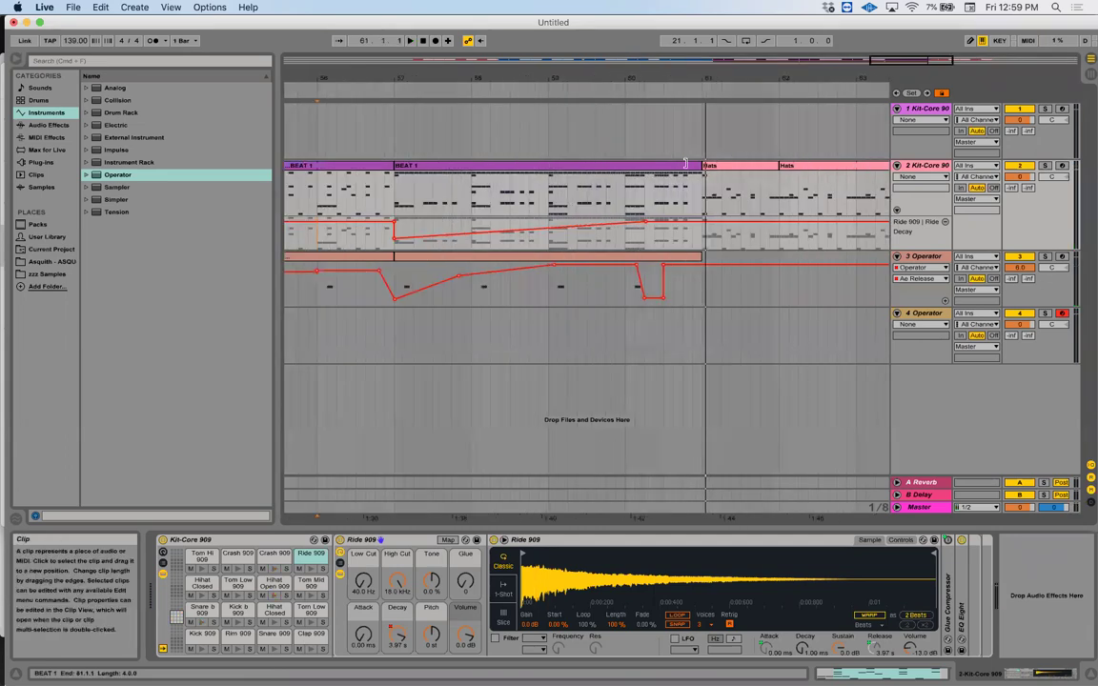
pyautogui.click(620, 189)
pyautogui.hotkey('shift', 'Left')
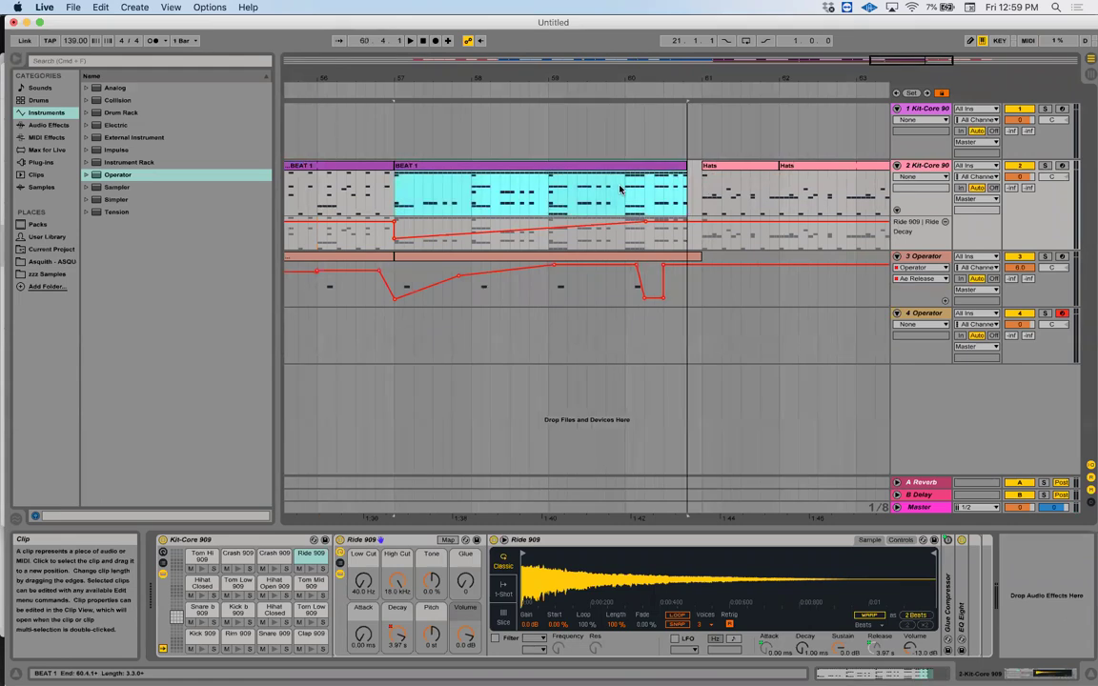
pyautogui.click(621, 189)
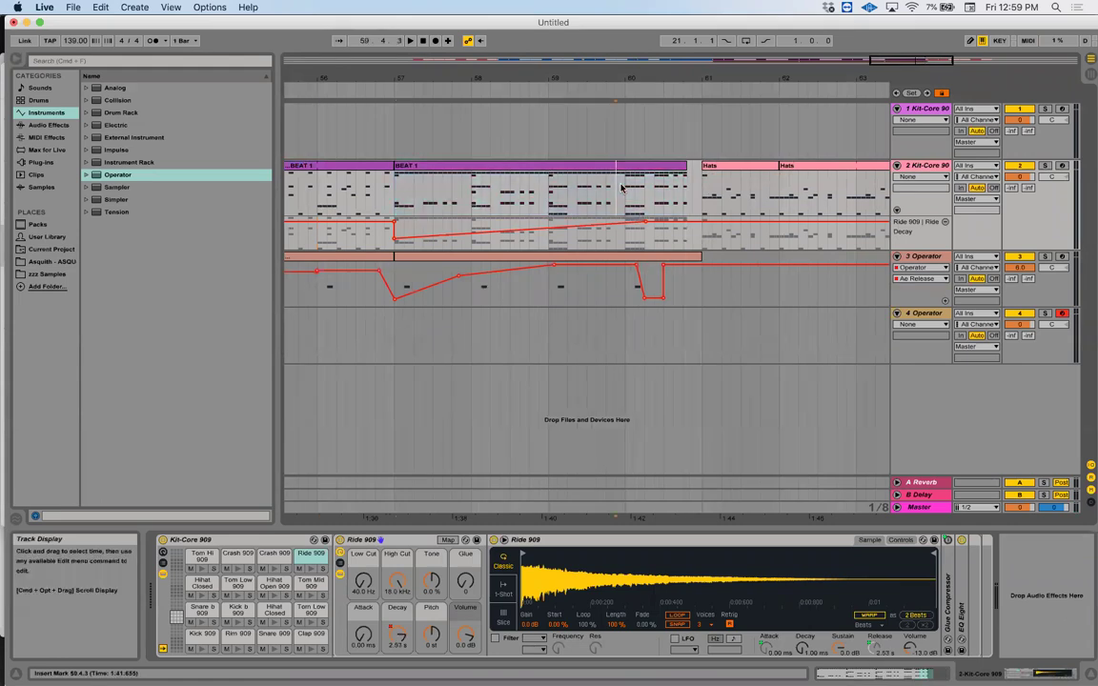
pyautogui.press('space')
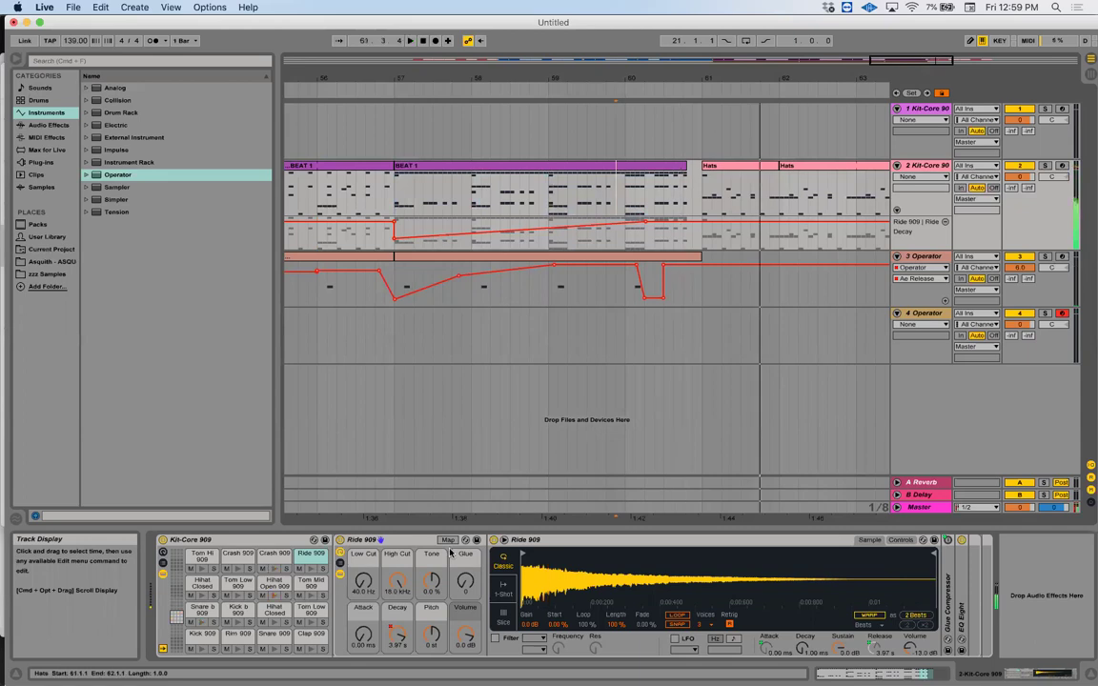
# Delete all Hihat Closed 909 notes from the Hats clips at bars 61 and 62
pyautogui.hotkey('shift', 'Tab')
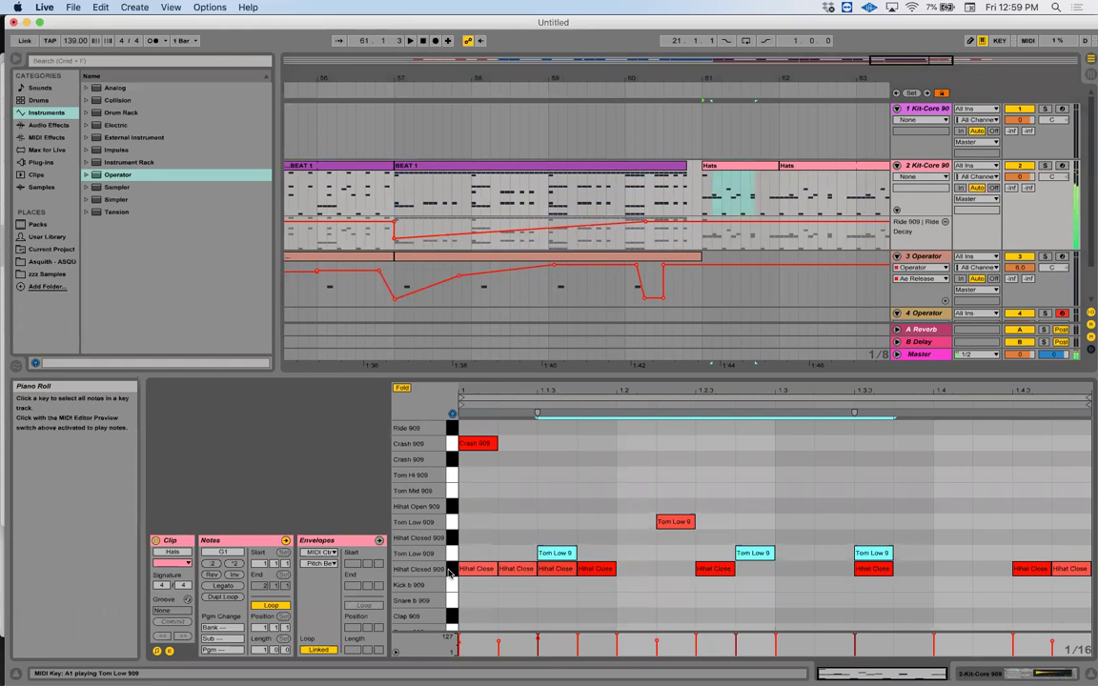
pyautogui.press('Delete')
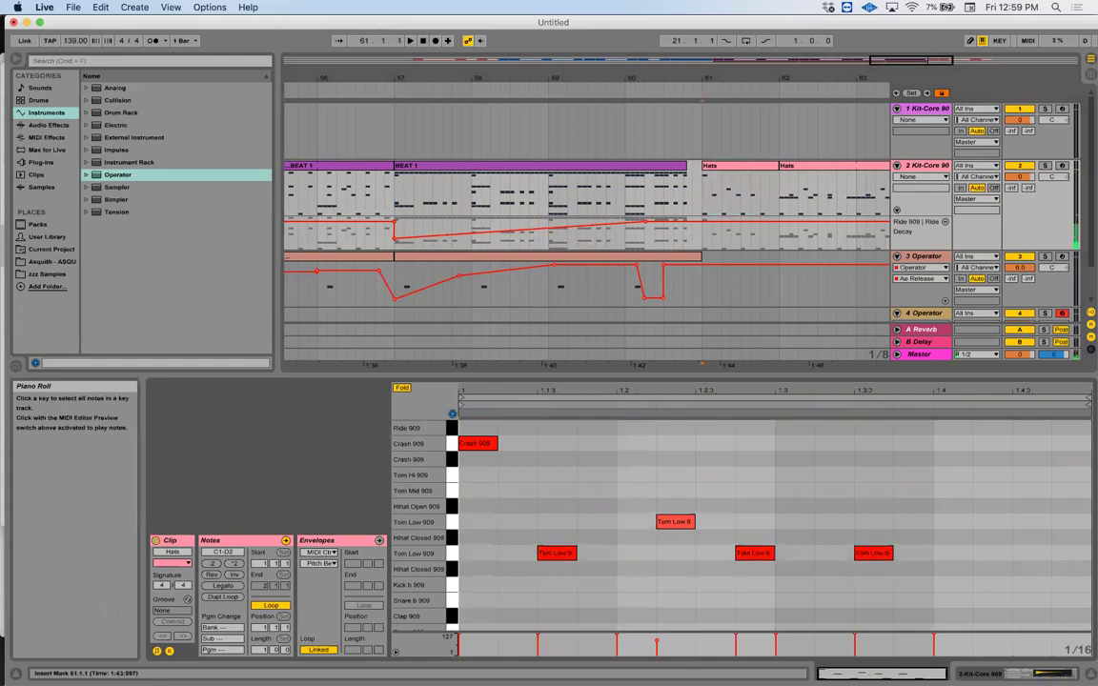
pyautogui.hotkey('ctrl', 'z')
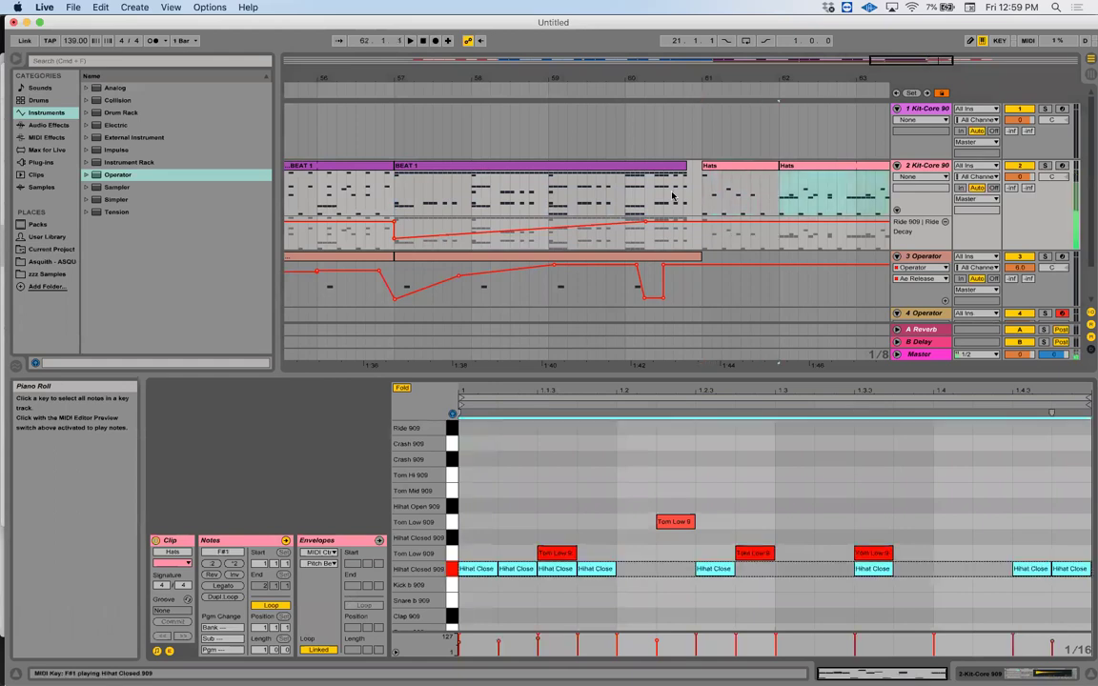
pyautogui.press('Delete')
# Play the arrangement from bar 15 through the purple BEAT 1 sections to review it
pyautogui.moveTo(673, 78); pyautogui.dragTo(672, 196)
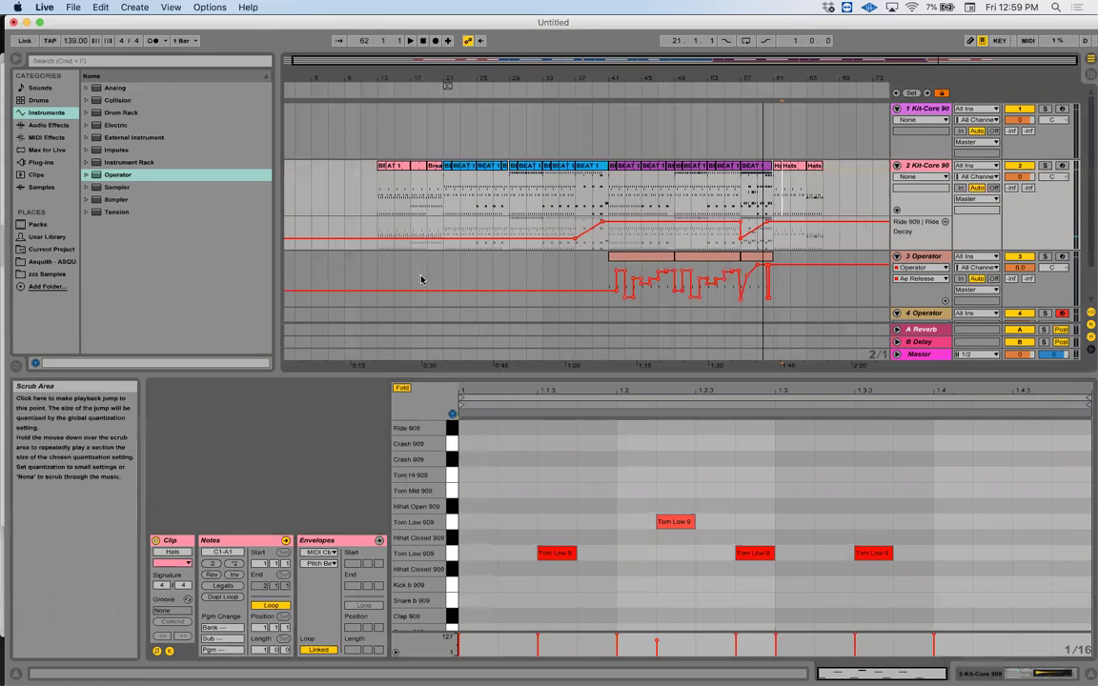
pyautogui.hscroll(1, 421, 279)
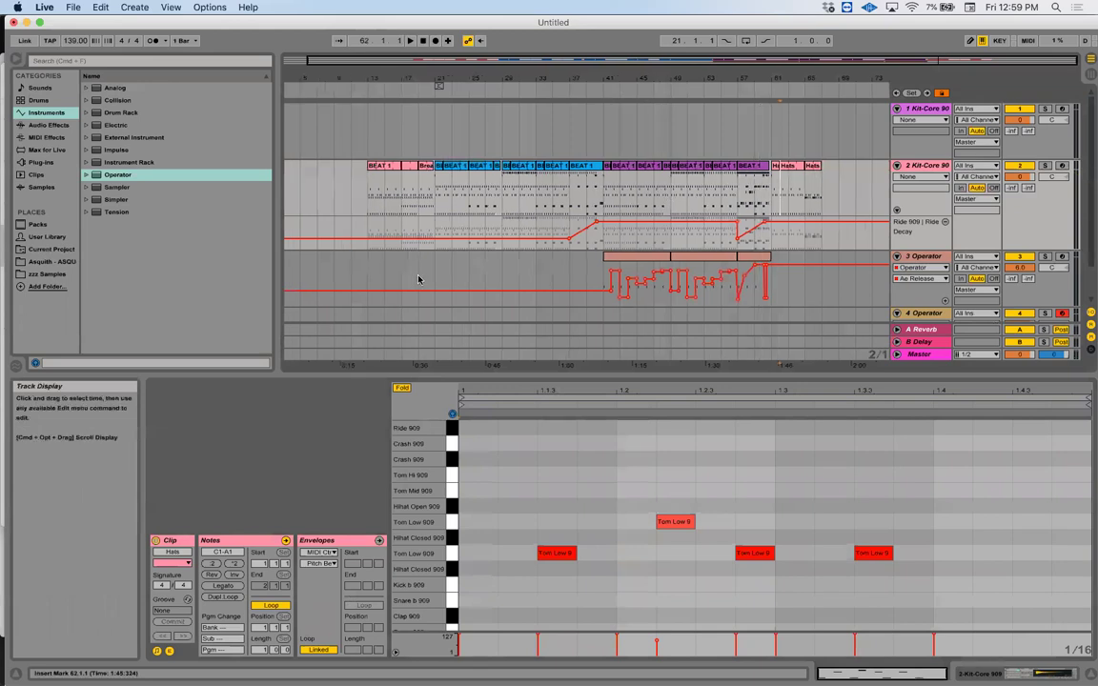
pyautogui.click(419, 278)
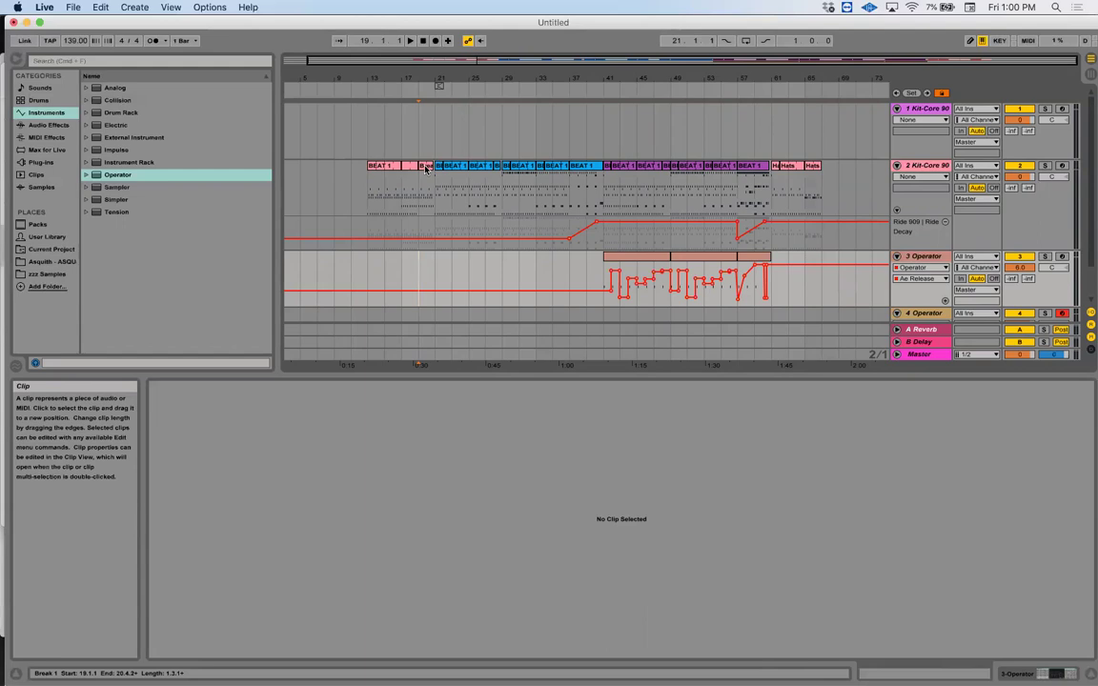
pyautogui.click(386, 266)
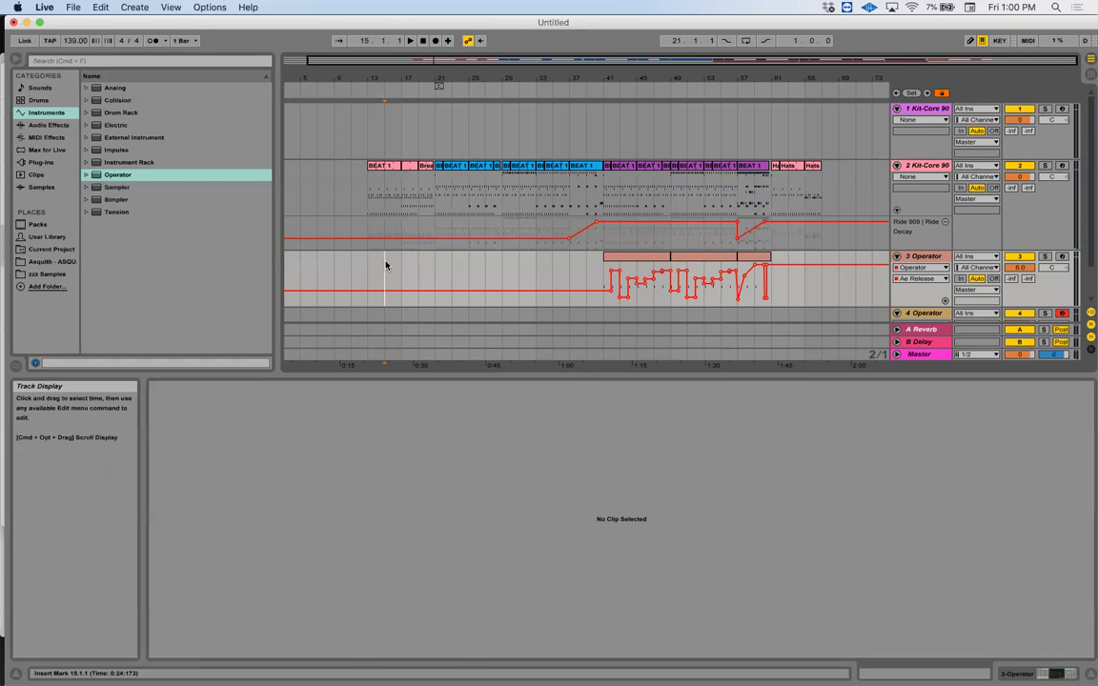
pyautogui.press('space')
pyautogui.press('space')
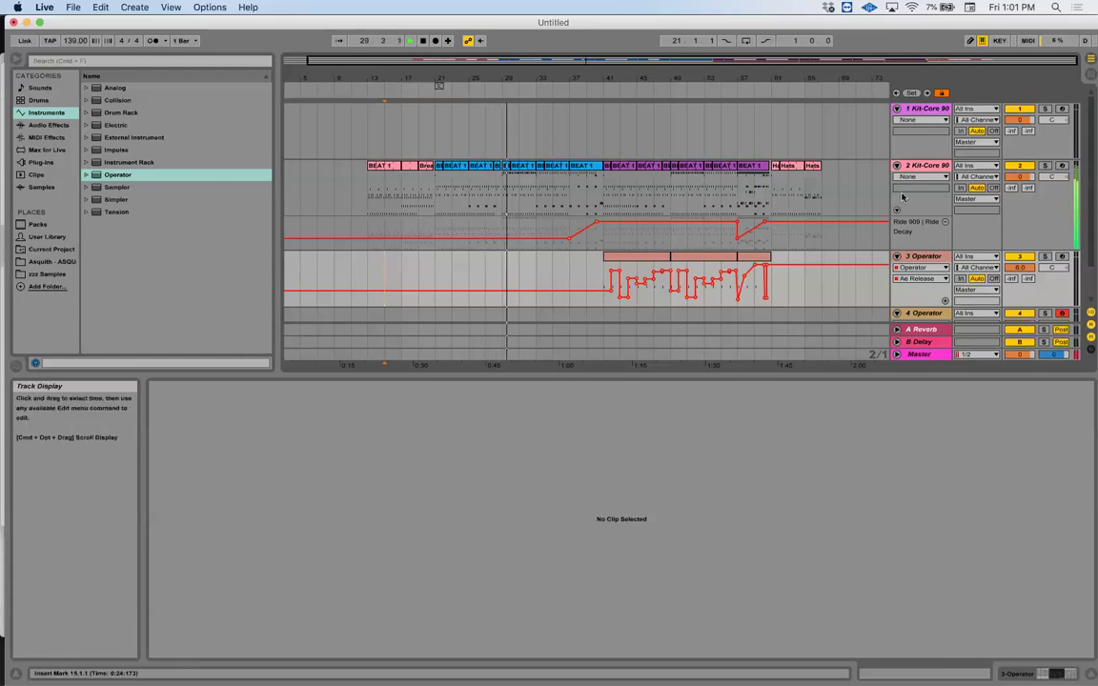
pyautogui.press('Left')
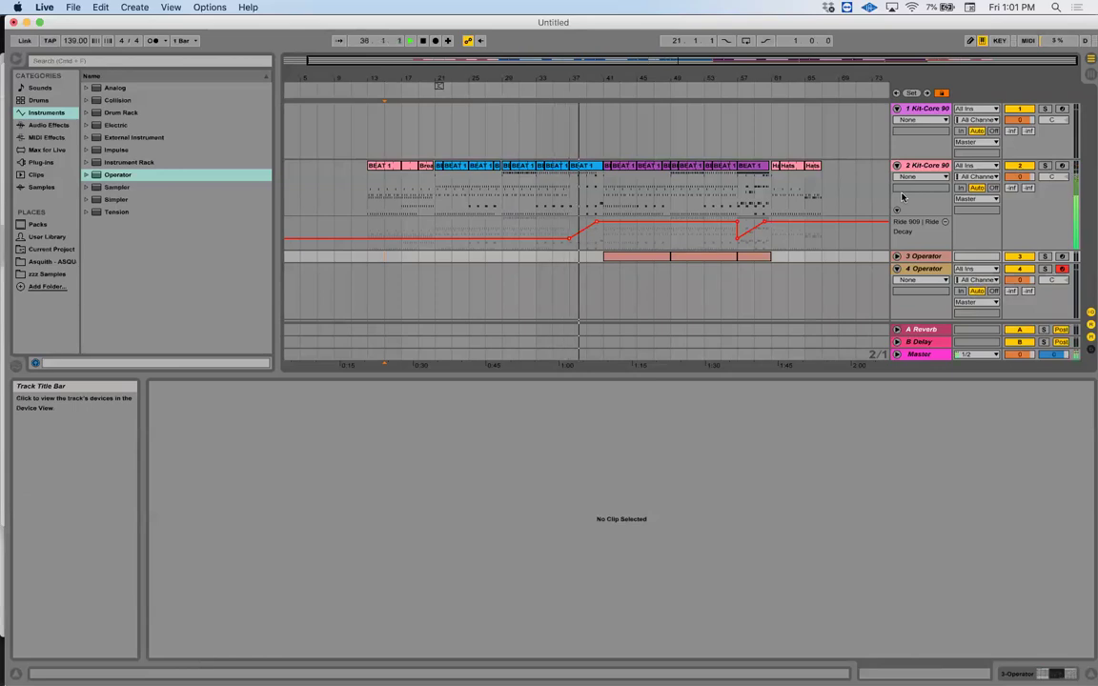
pyautogui.click(897, 257)
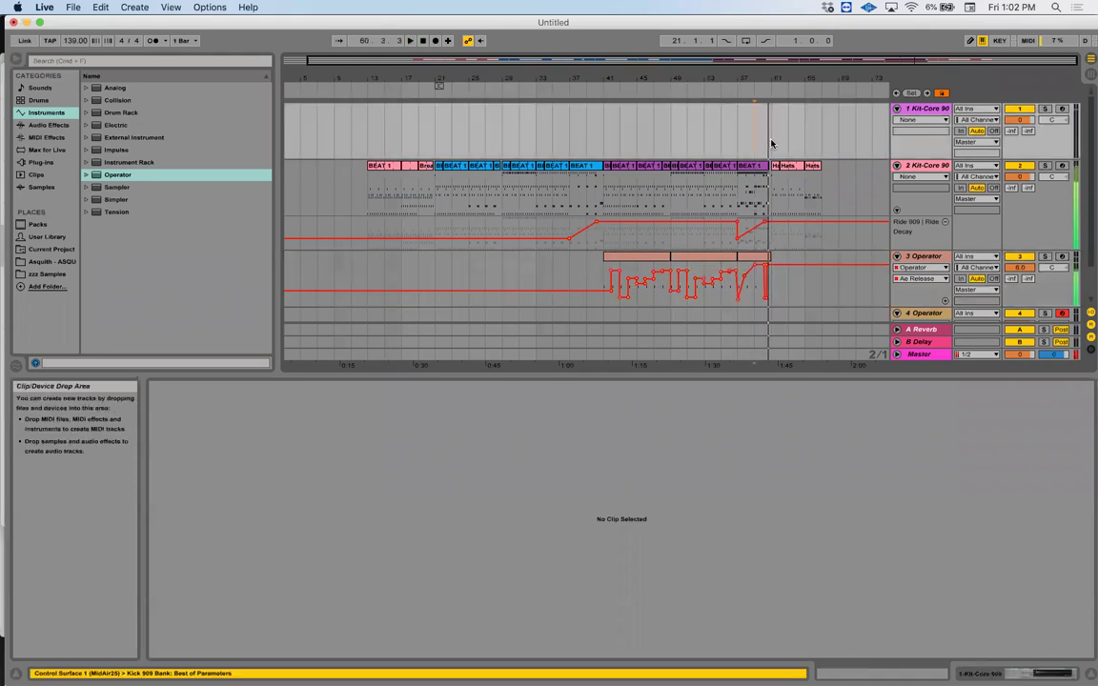
# Duplicate the time from bar 57 to 61 across all tracks, and restore the first copy's BEAT 1 clip to four bars without Ride 909 notes
pyautogui.click(770, 143)
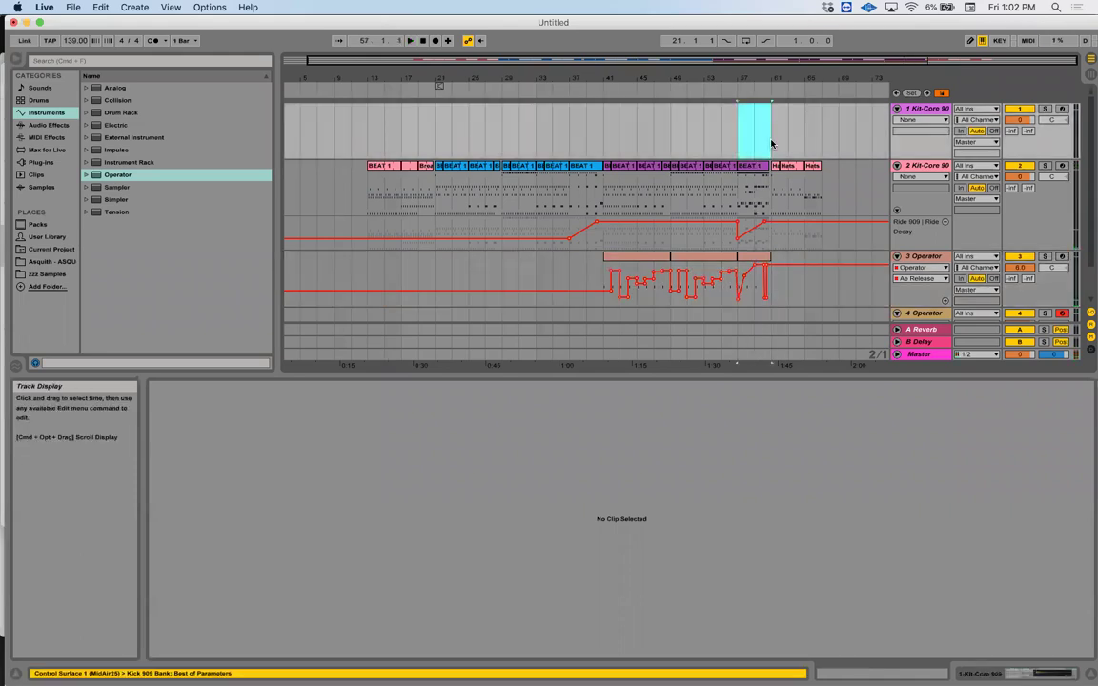
pyautogui.press('super+c')
pyautogui.press('super+d')
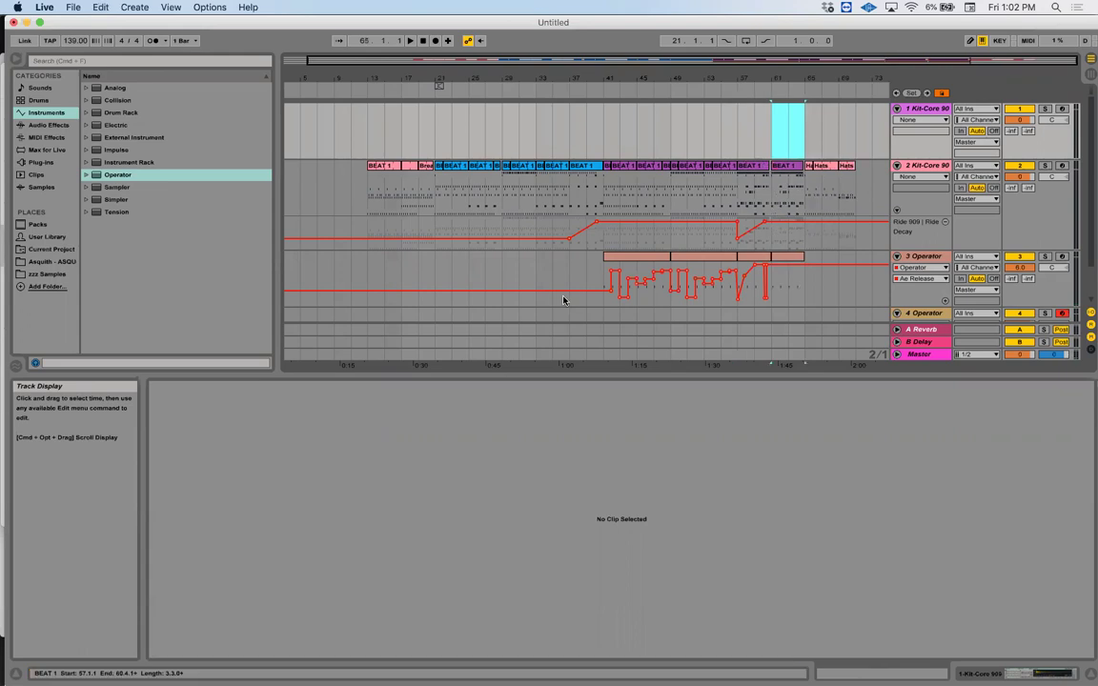
pyautogui.click(751, 194)
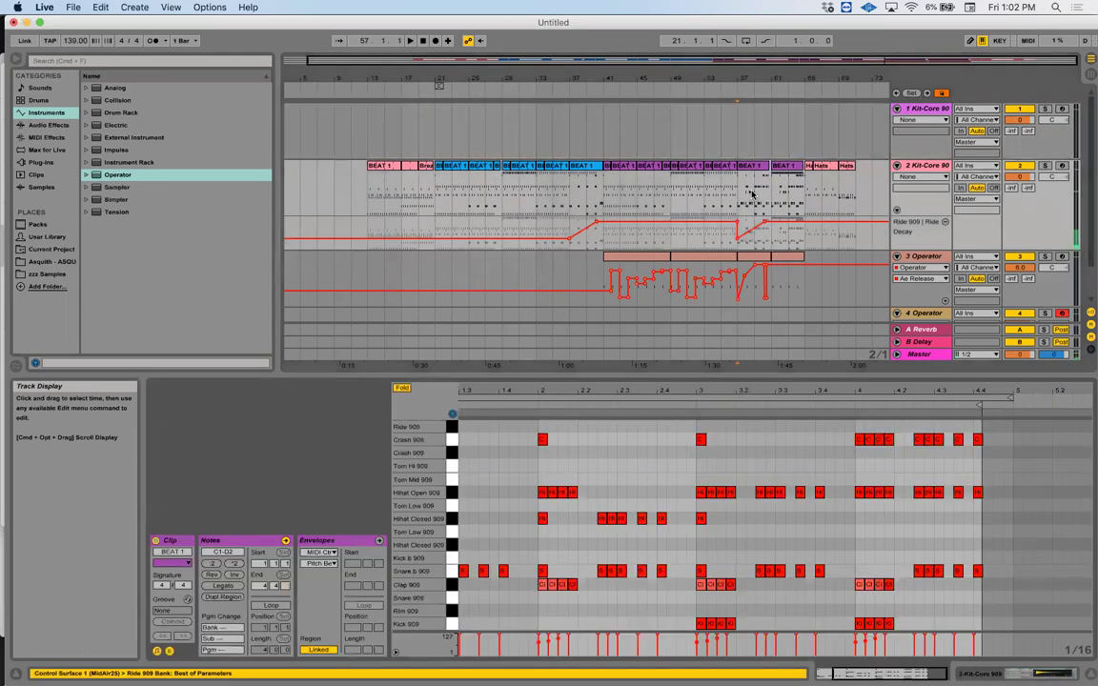
# Duplicate the Ride 909 Decay automation ramp from bars 57–61 to start at bar 61
pyautogui.click(741, 244)
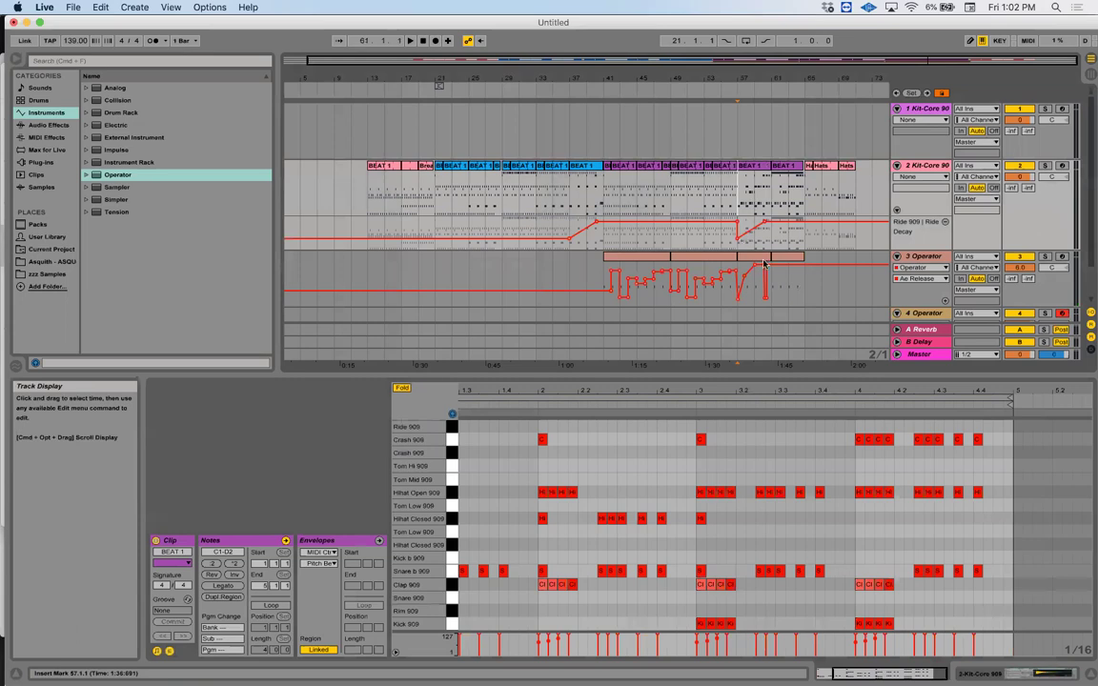
pyautogui.moveTo(741, 244); pyautogui.dragTo(764, 265)
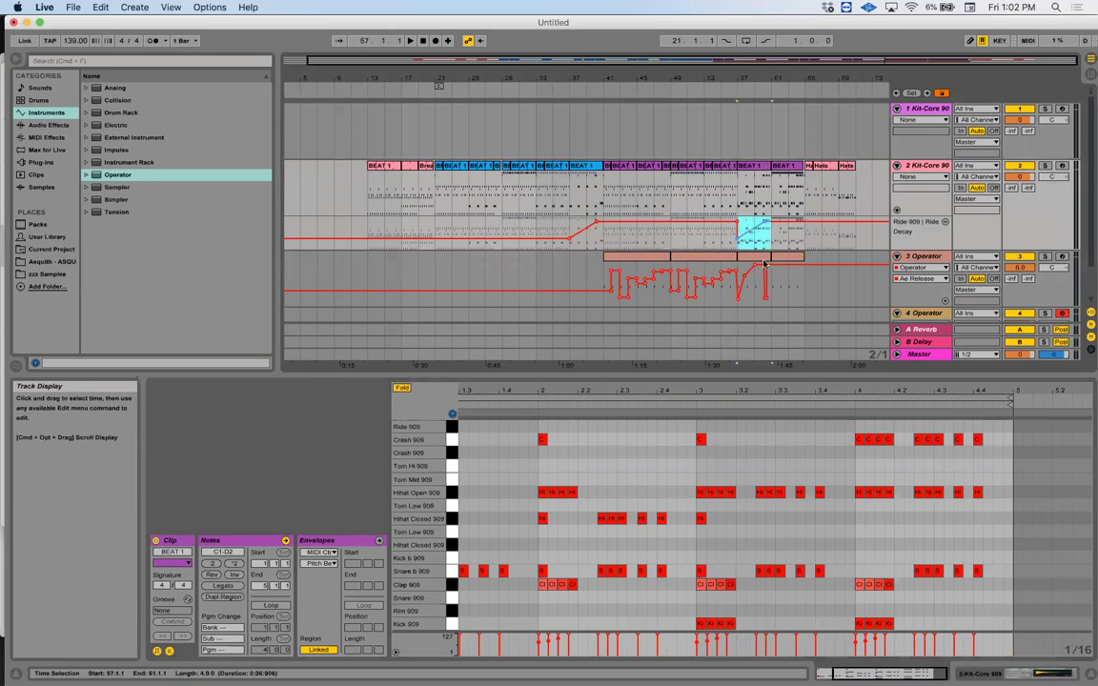
pyautogui.press('super+d')
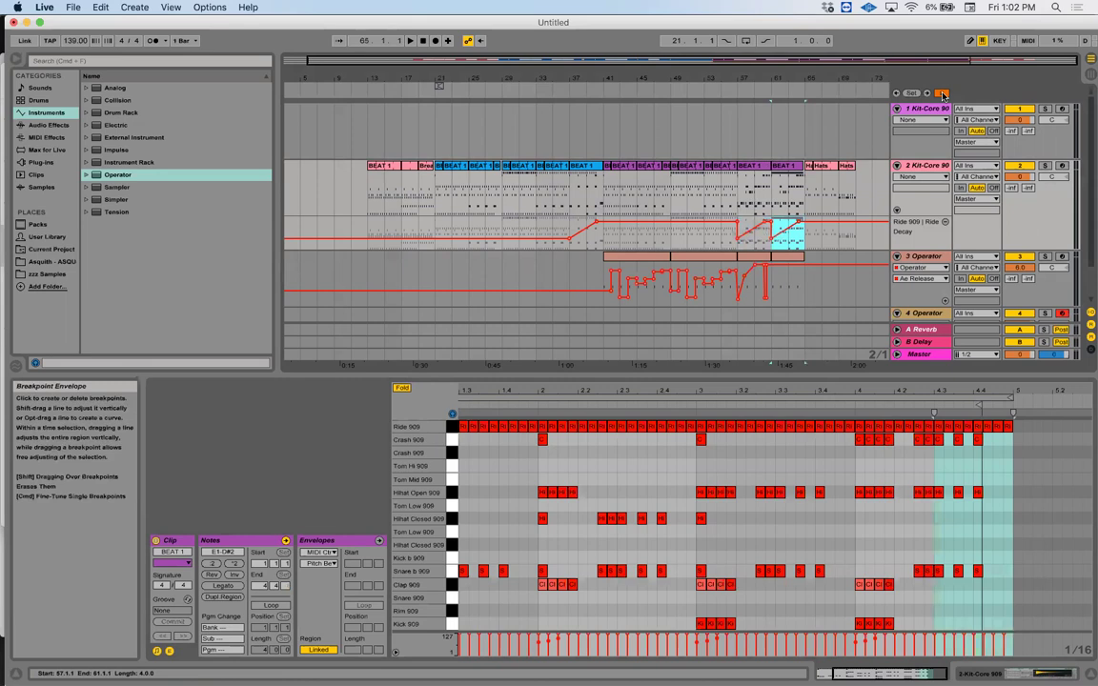
# Duplicate the Operator Ae Release automation from bars 57–61 to start at bar 61, and play from bar 55 to review it
pyautogui.click(728, 299)
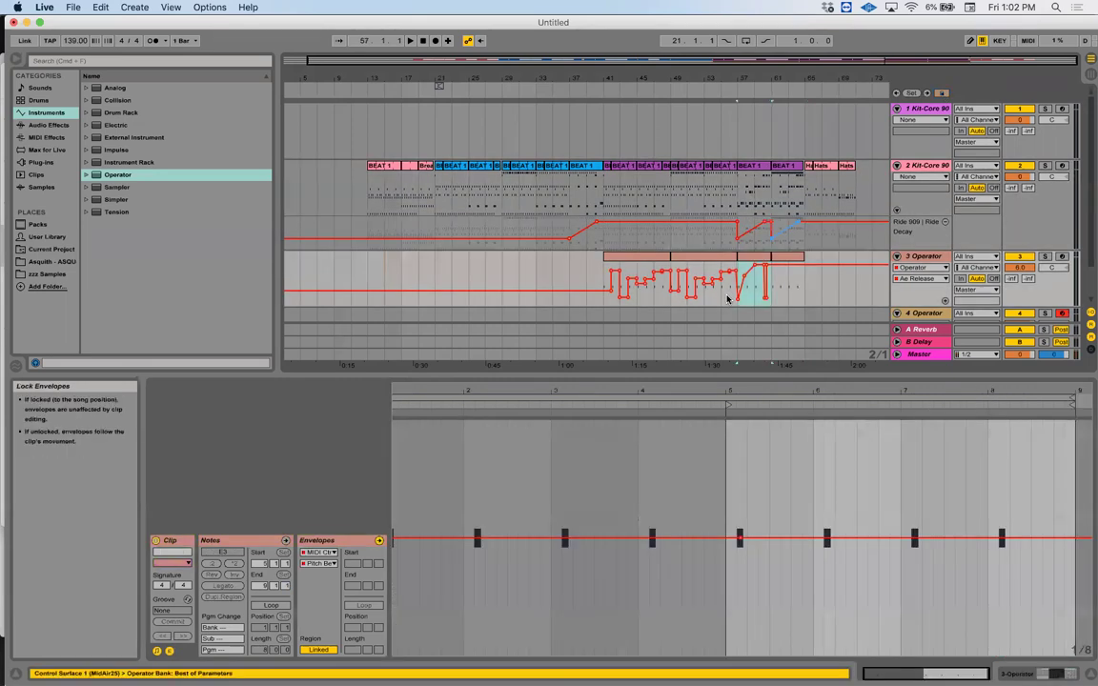
pyautogui.press('super+d')
pyautogui.click(755, 257)
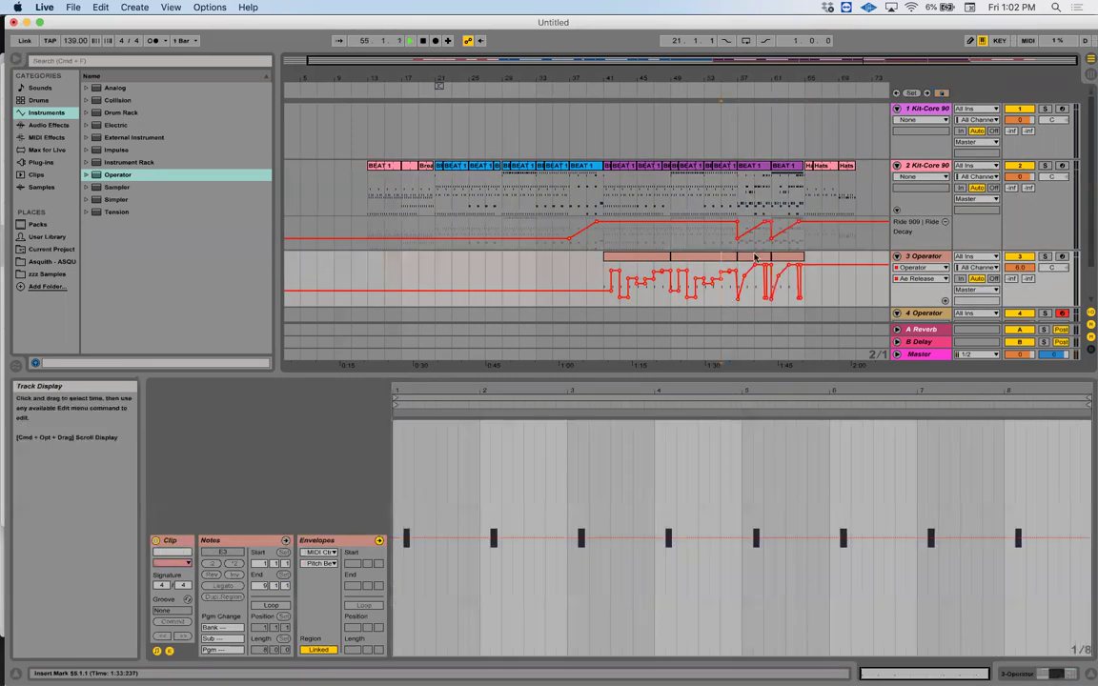
pyautogui.press('space')
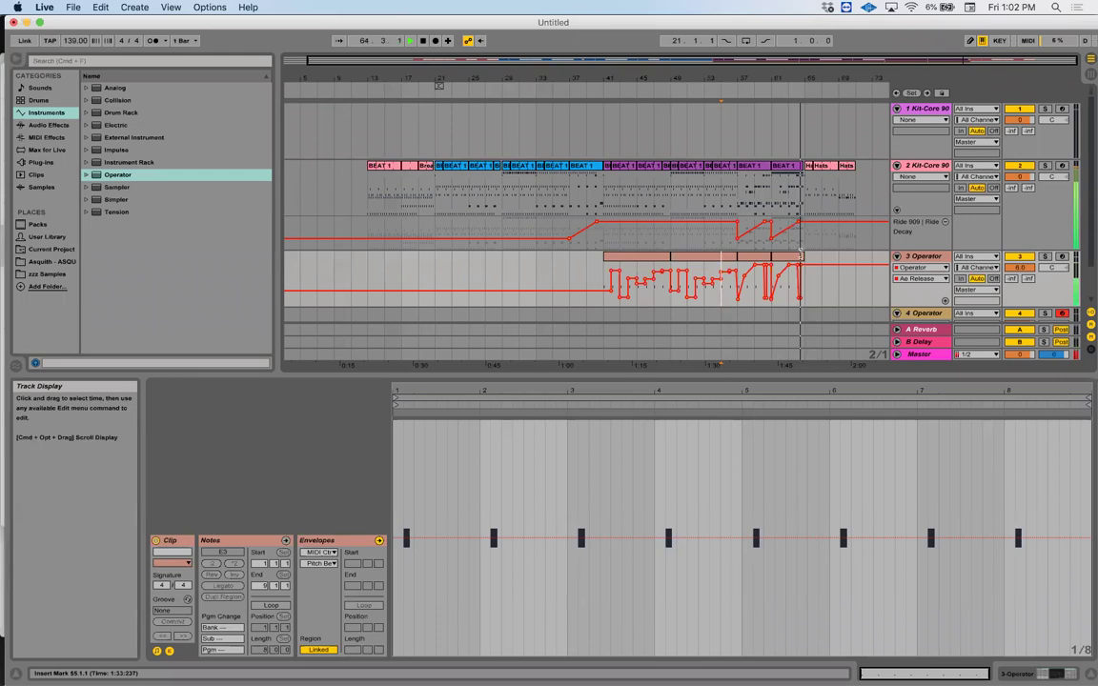
pyautogui.press('space')
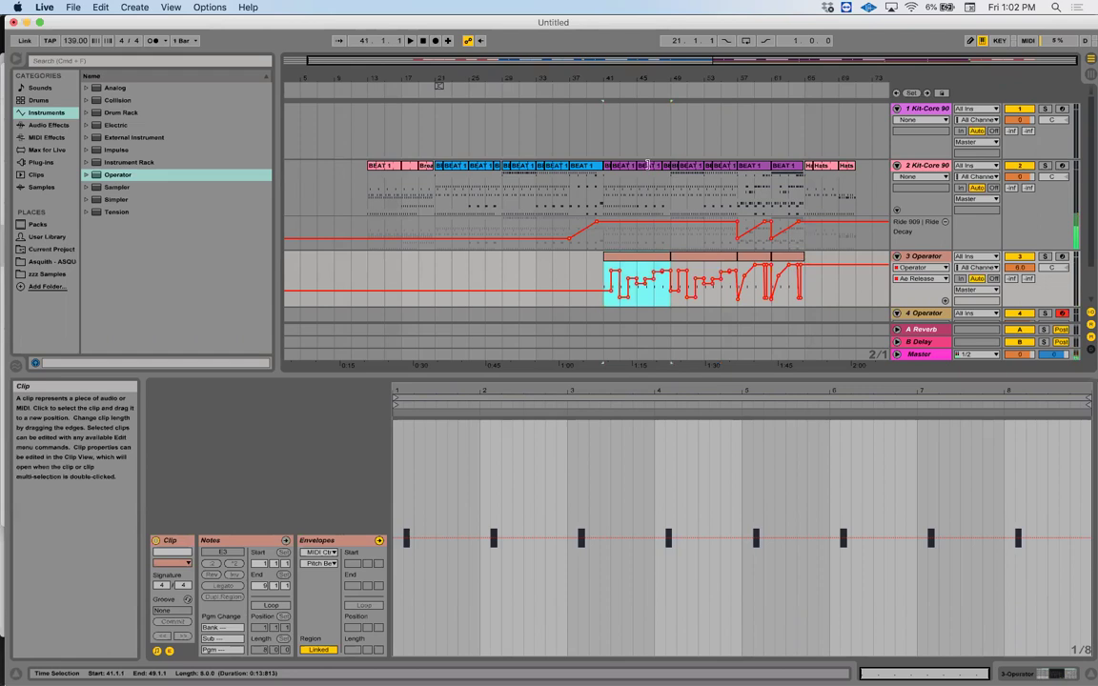
# Duplicate the Operator track's clips and automation from bars 41–65 to start at bar 65
pyautogui.keyDown('shift'); pyautogui.click(803, 257); pyautogui.keyUp('shift')
pyautogui.press('super+d')
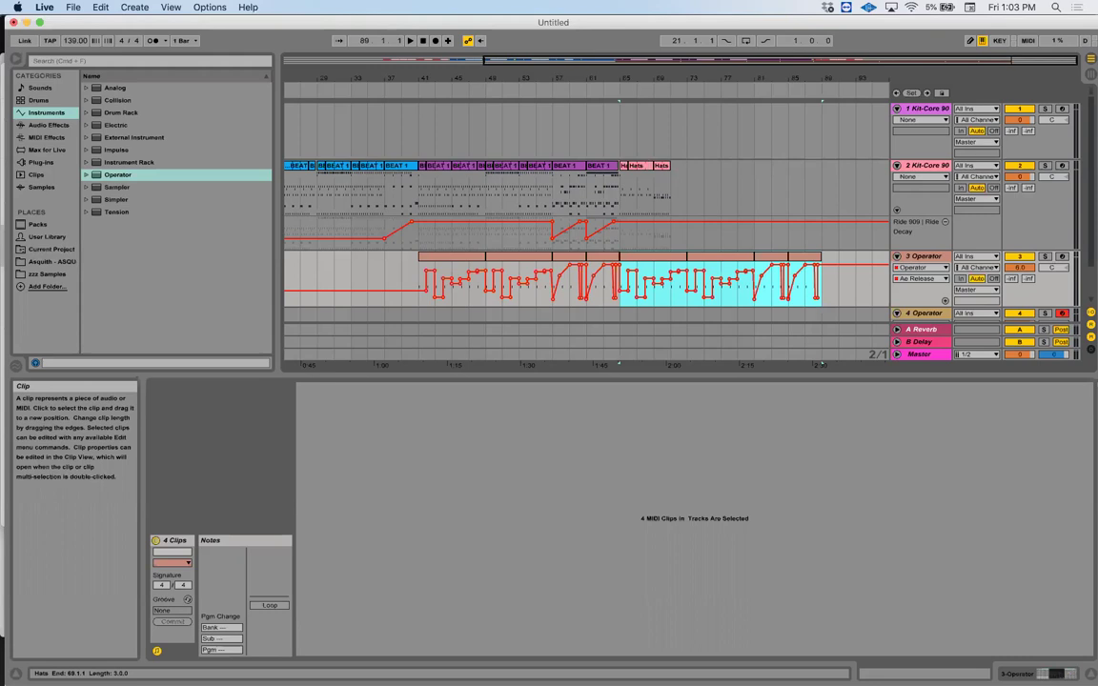
pyautogui.moveTo(174, 662)
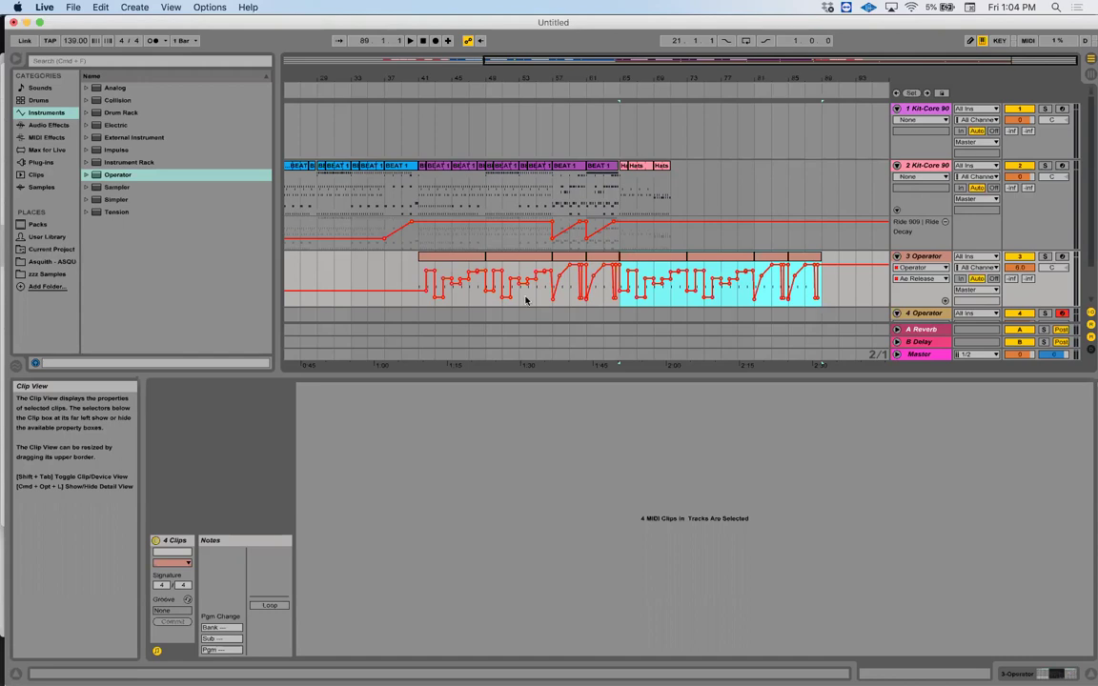
pyautogui.scroll(-2, 526, 301)
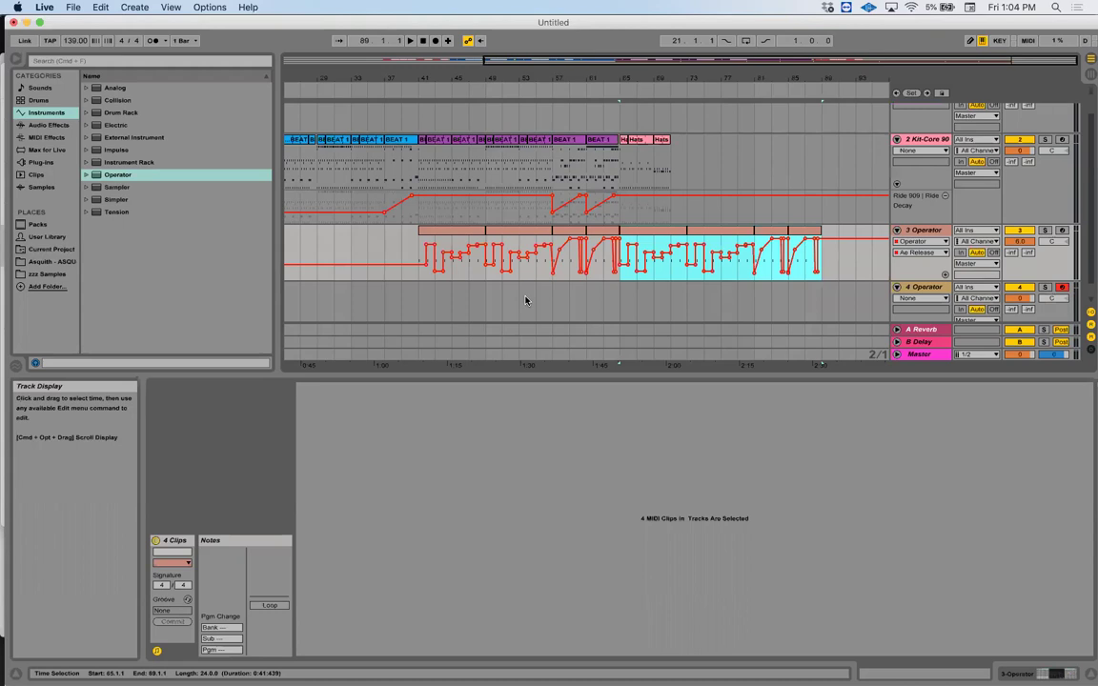
# Adjust the velocity at the first beat of the purple BEAT 1 clip at bar 41
pyautogui.hscroll(-5, 525, 300)
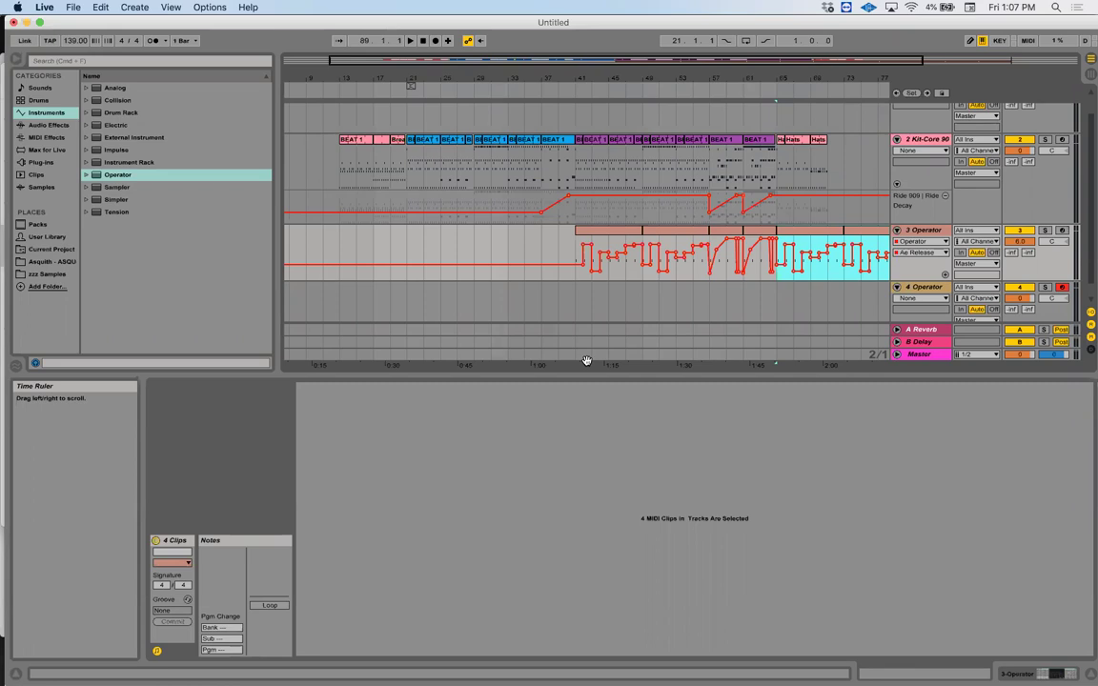
pyautogui.click(579, 143)
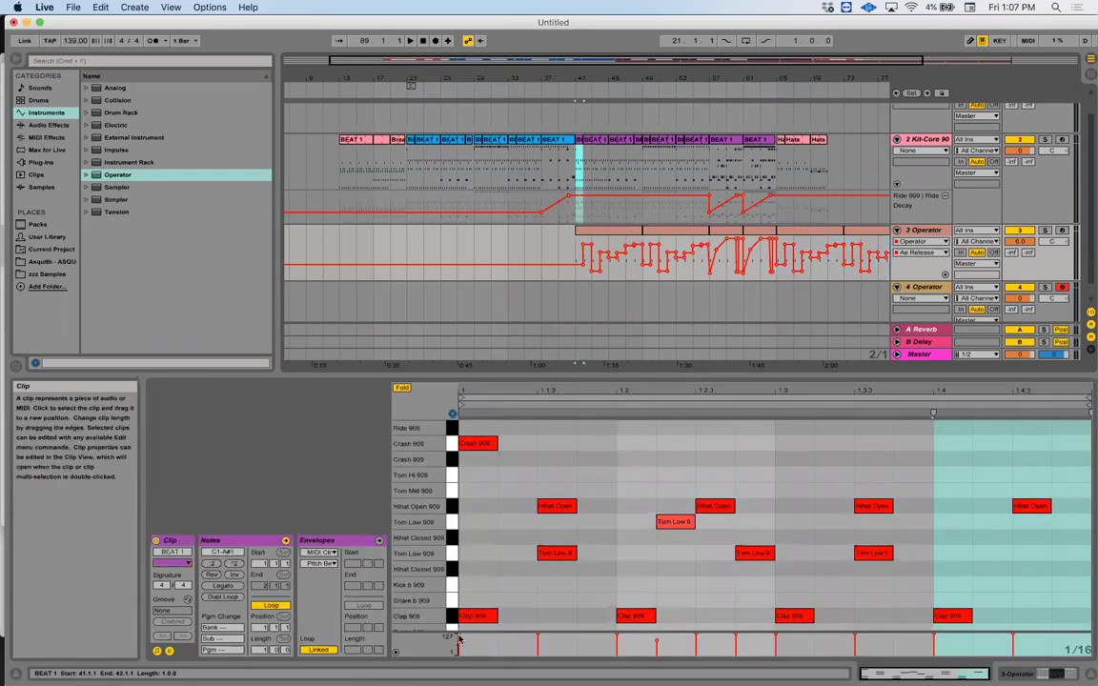
pyautogui.click(458, 641)
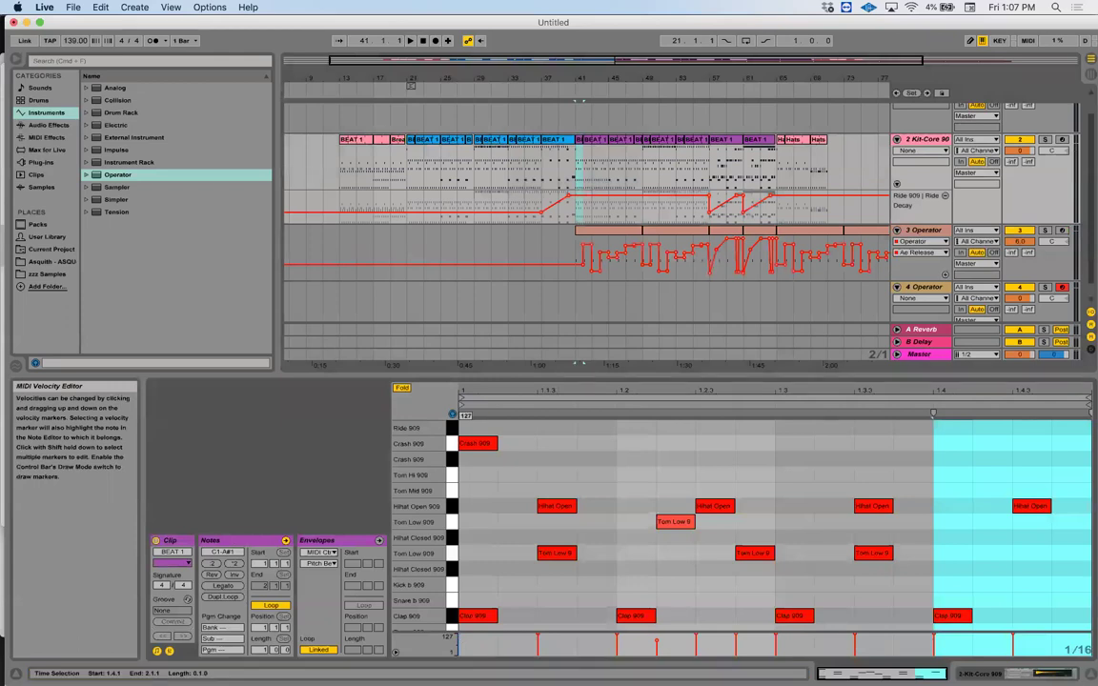
pyautogui.click(458, 644)
pyautogui.moveTo(459, 645); pyautogui.dragTo(460, 639)
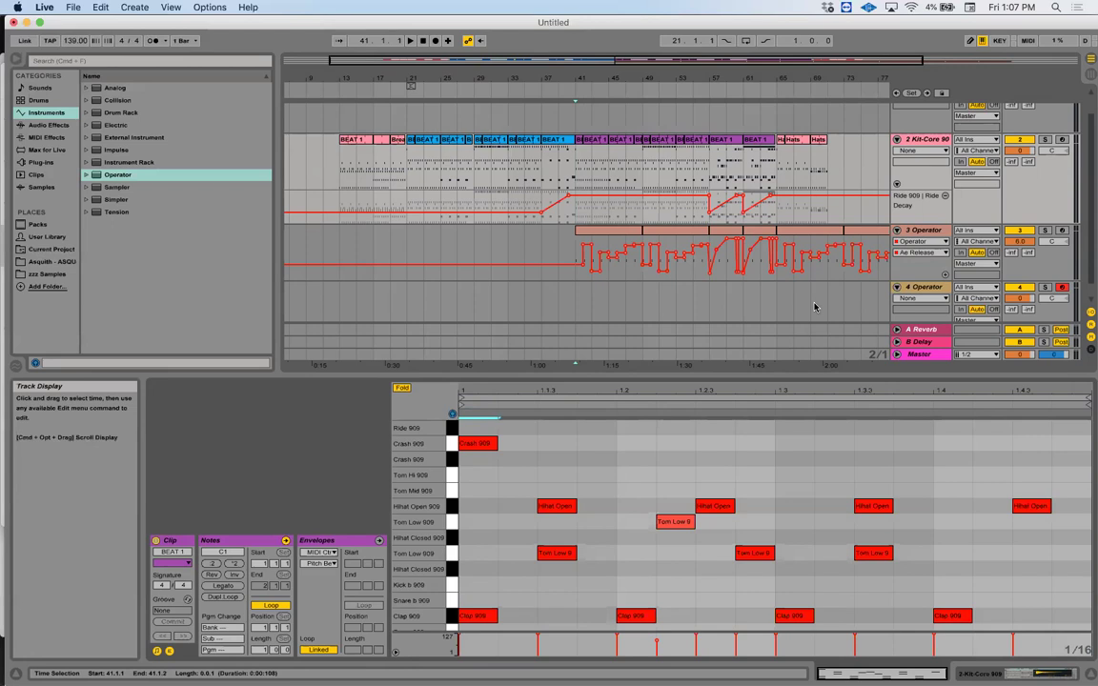
# Duplicate the time from bar 13 to 69 across all tracks, inserting the copy at bar 69
pyautogui.press('super+a')
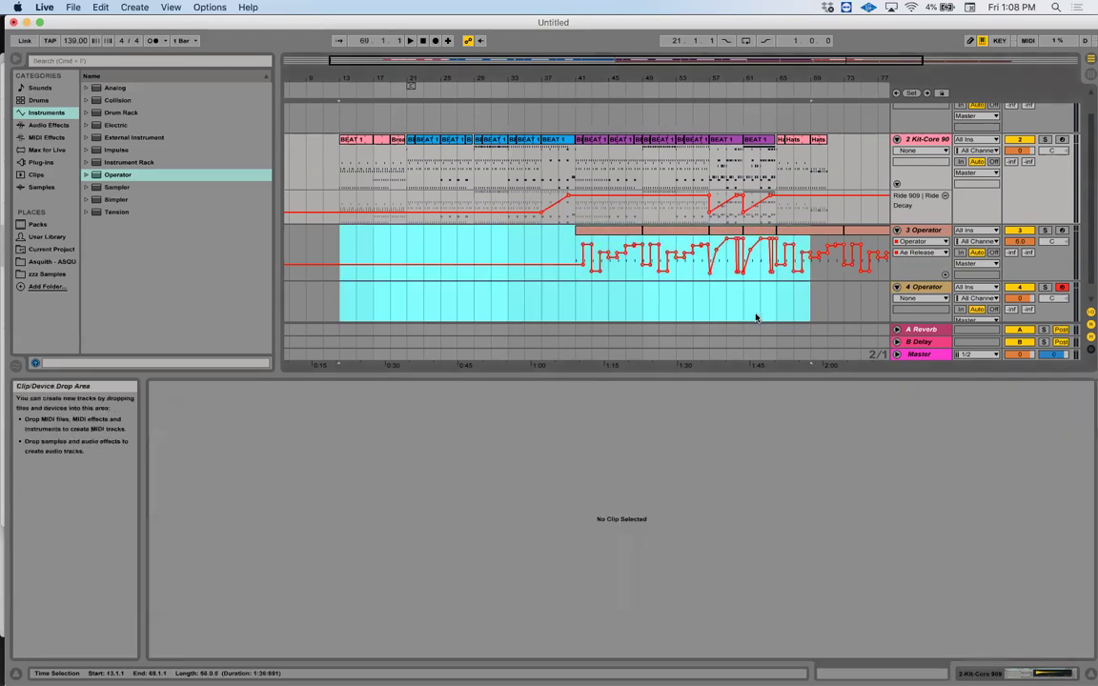
pyautogui.click(626, 255)
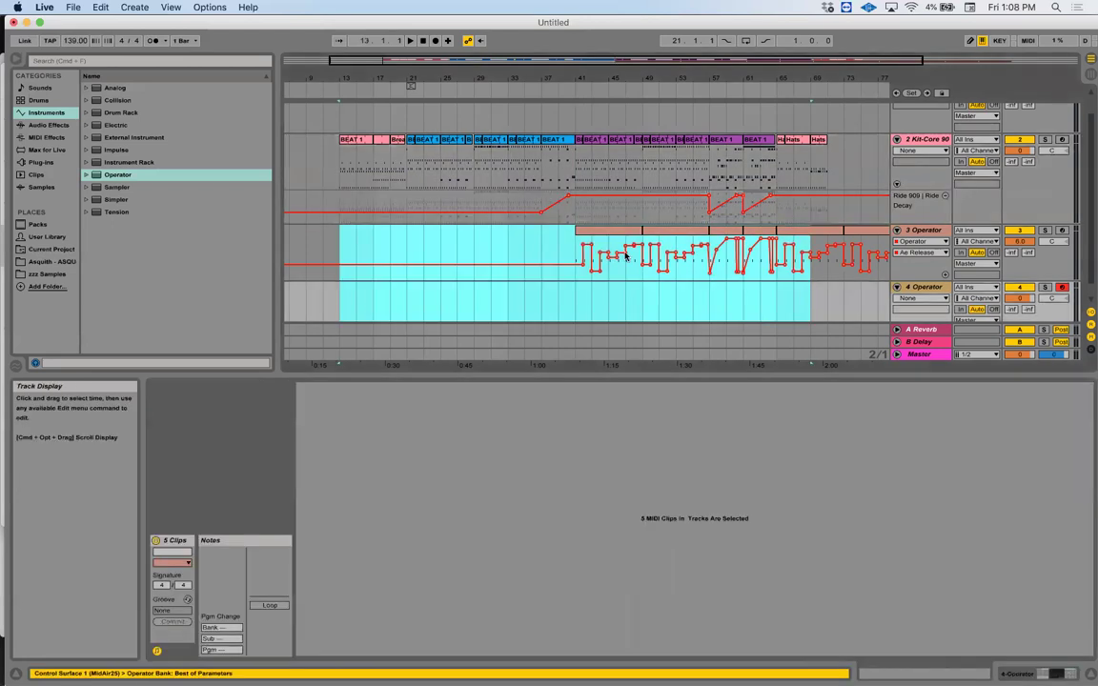
pyautogui.press('super+c')
pyautogui.press('super+d')
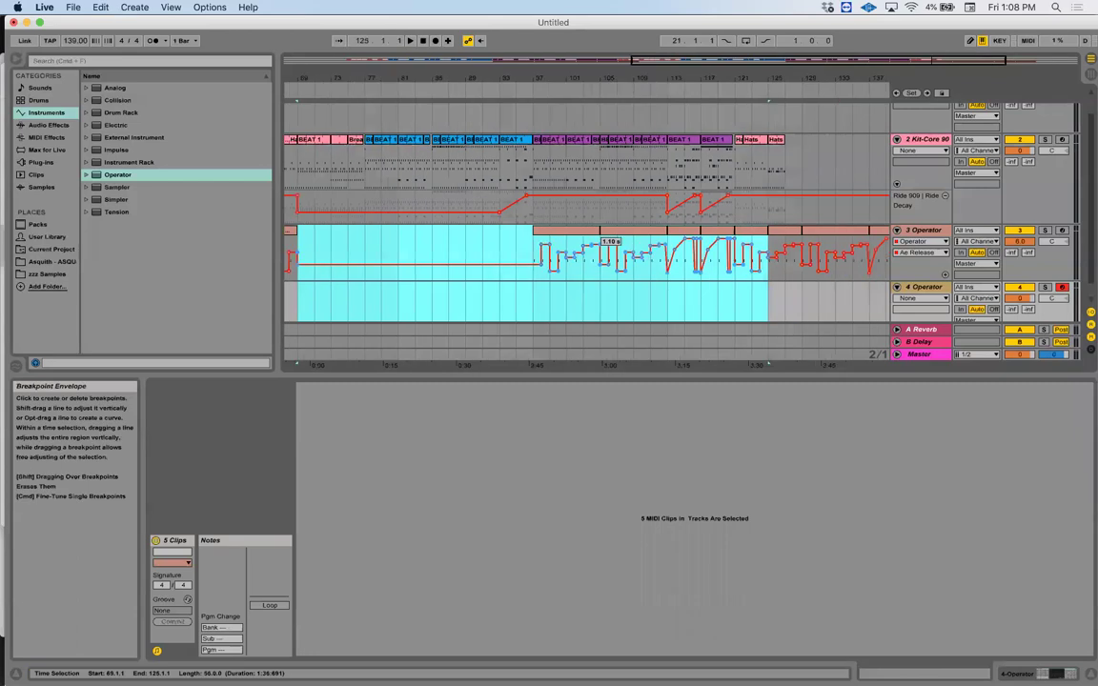
# Delete the time from bar 69 to 77 across all tracks, and place the insert marker at bar 45 on the drum track
pyautogui.press('-')
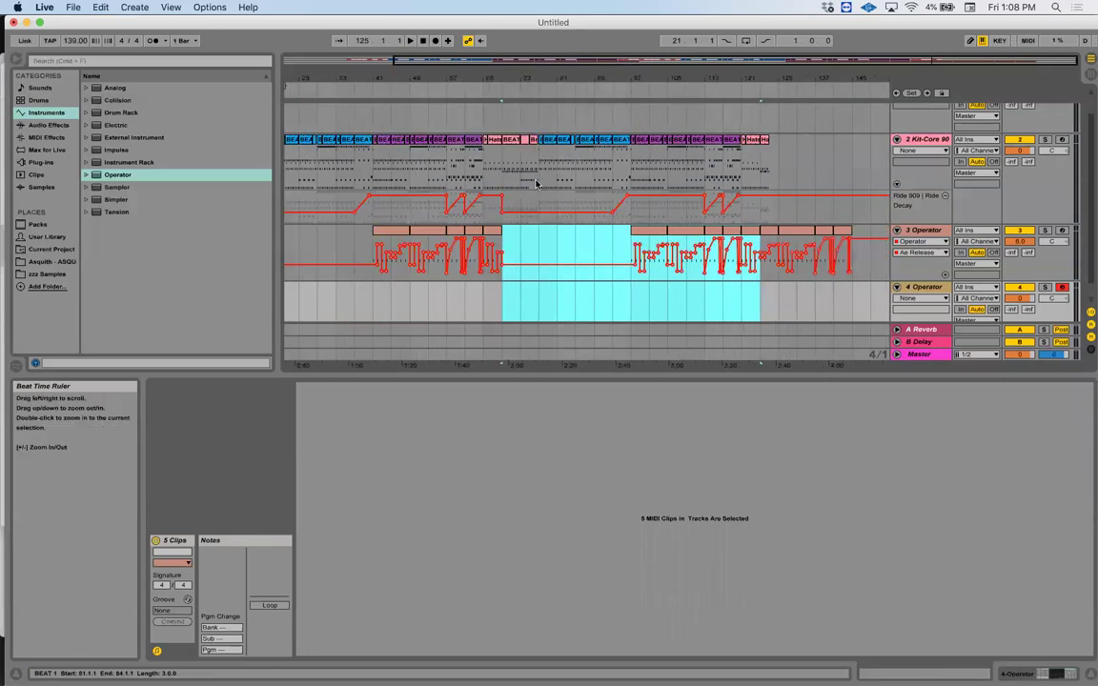
pyautogui.keyDown('shift'); pyautogui.click(538, 184); pyautogui.keyUp('shift')
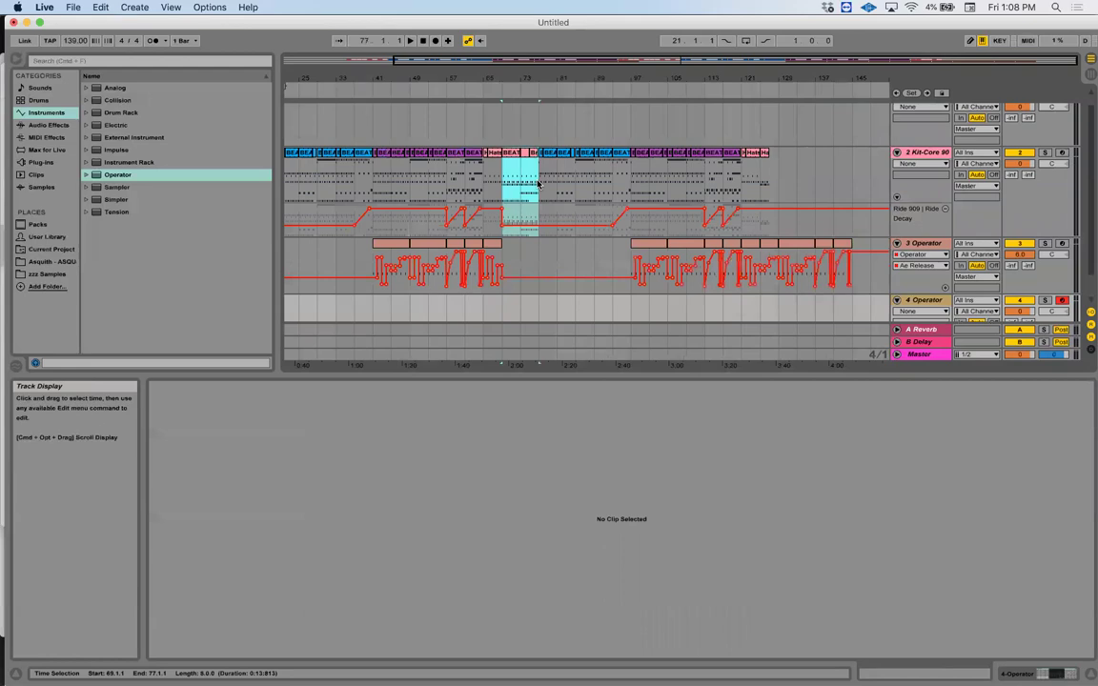
pyautogui.press('super+shift+Delete')
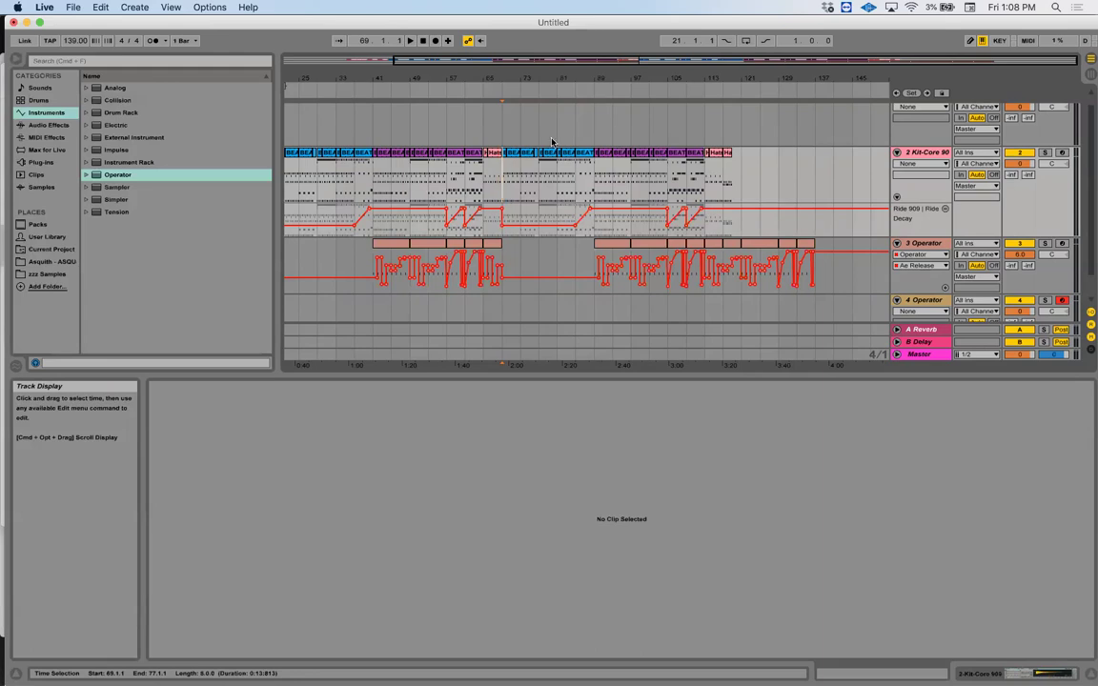
pyautogui.click(394, 183)
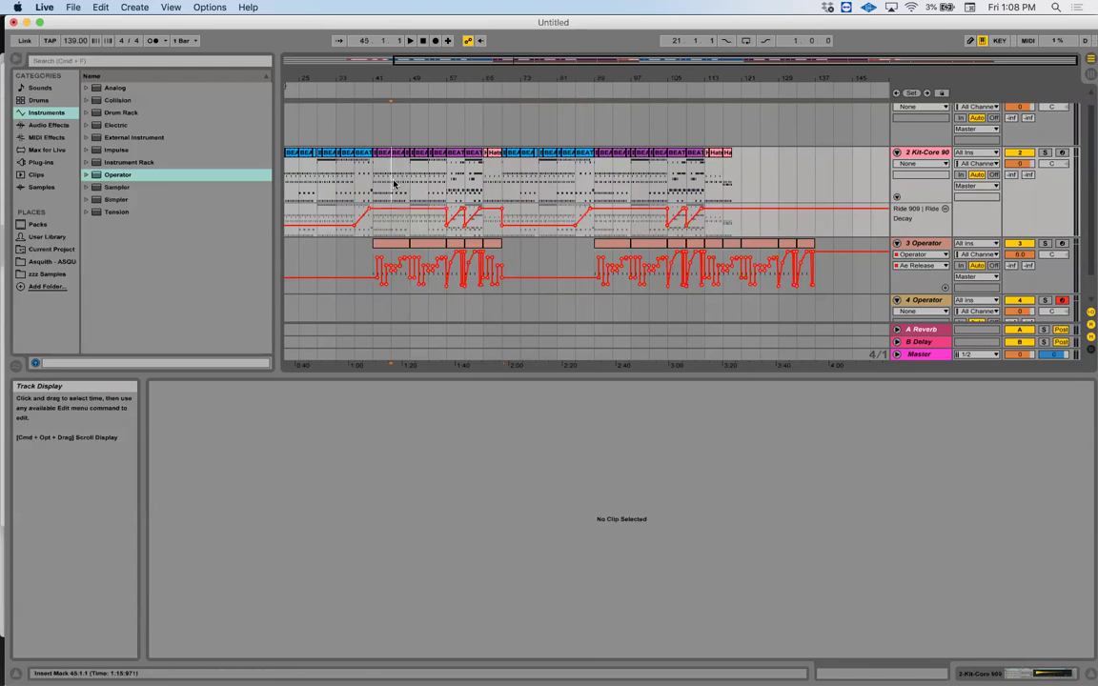